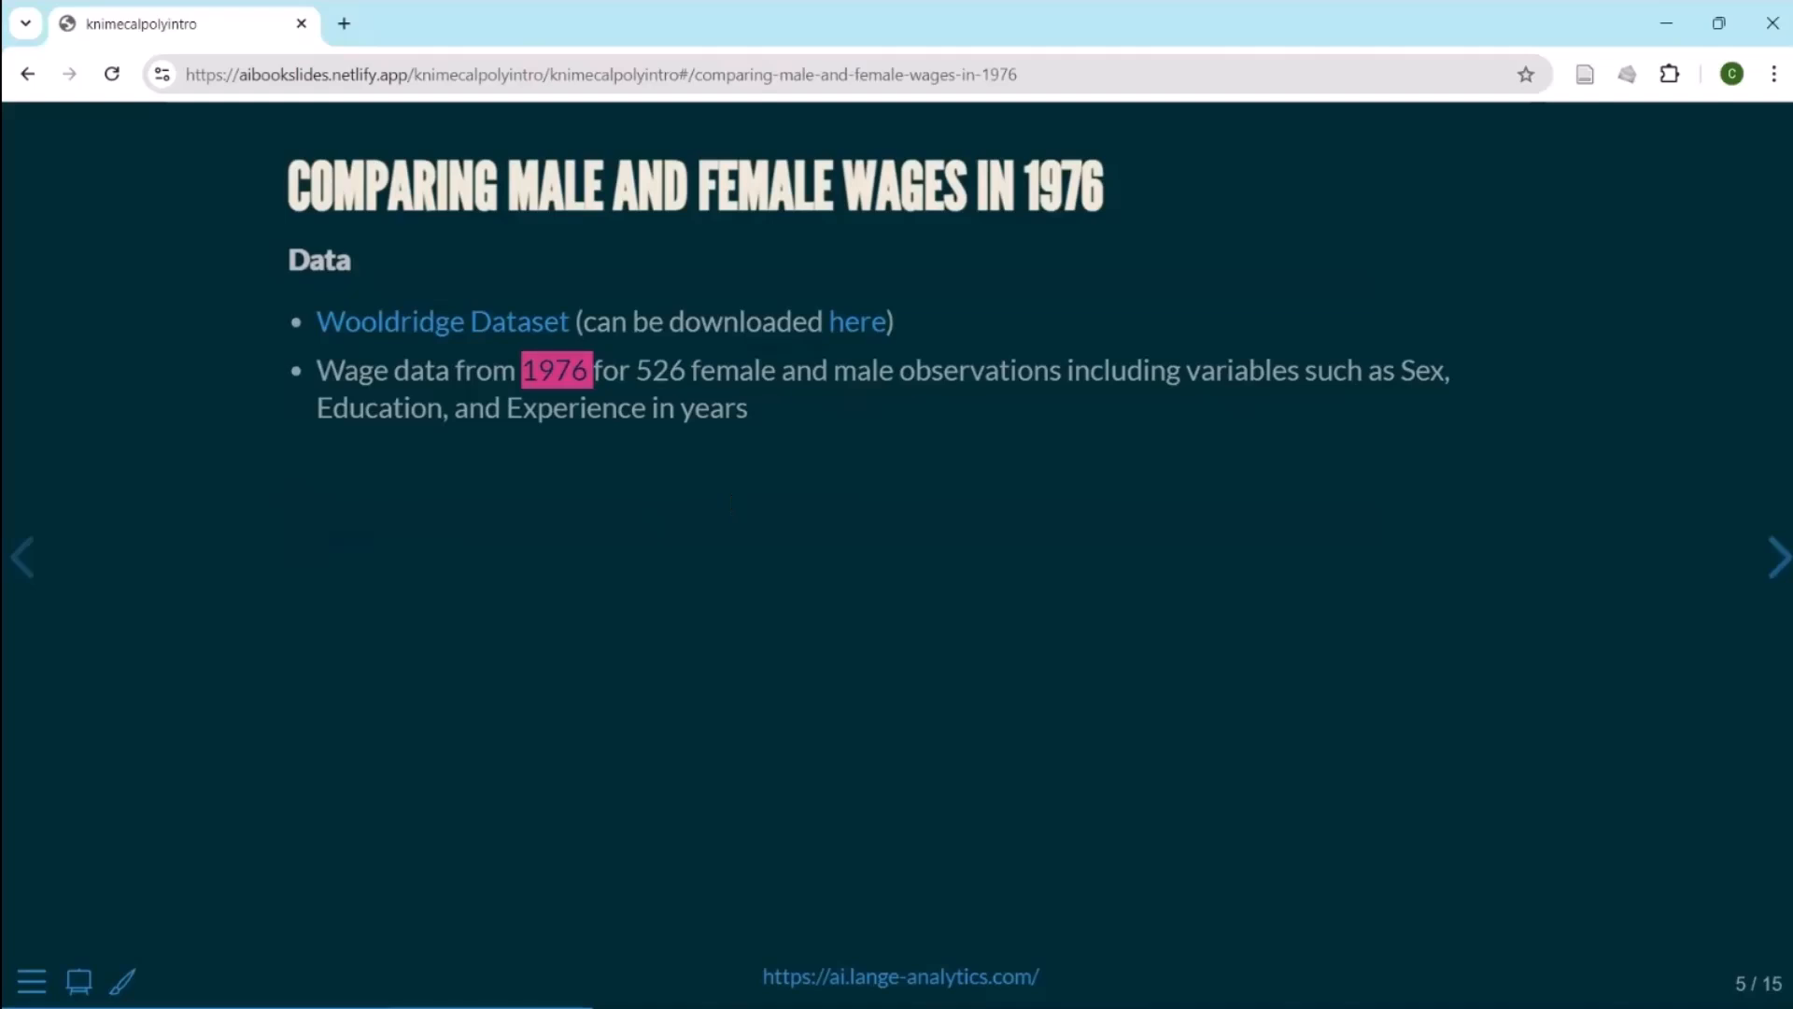
Step: Reveal the rest of the 1976 wages slide and examine the sample wage and female columns and the completed workspace name
{"action": "left_click", "coordinate": [759, 427]}
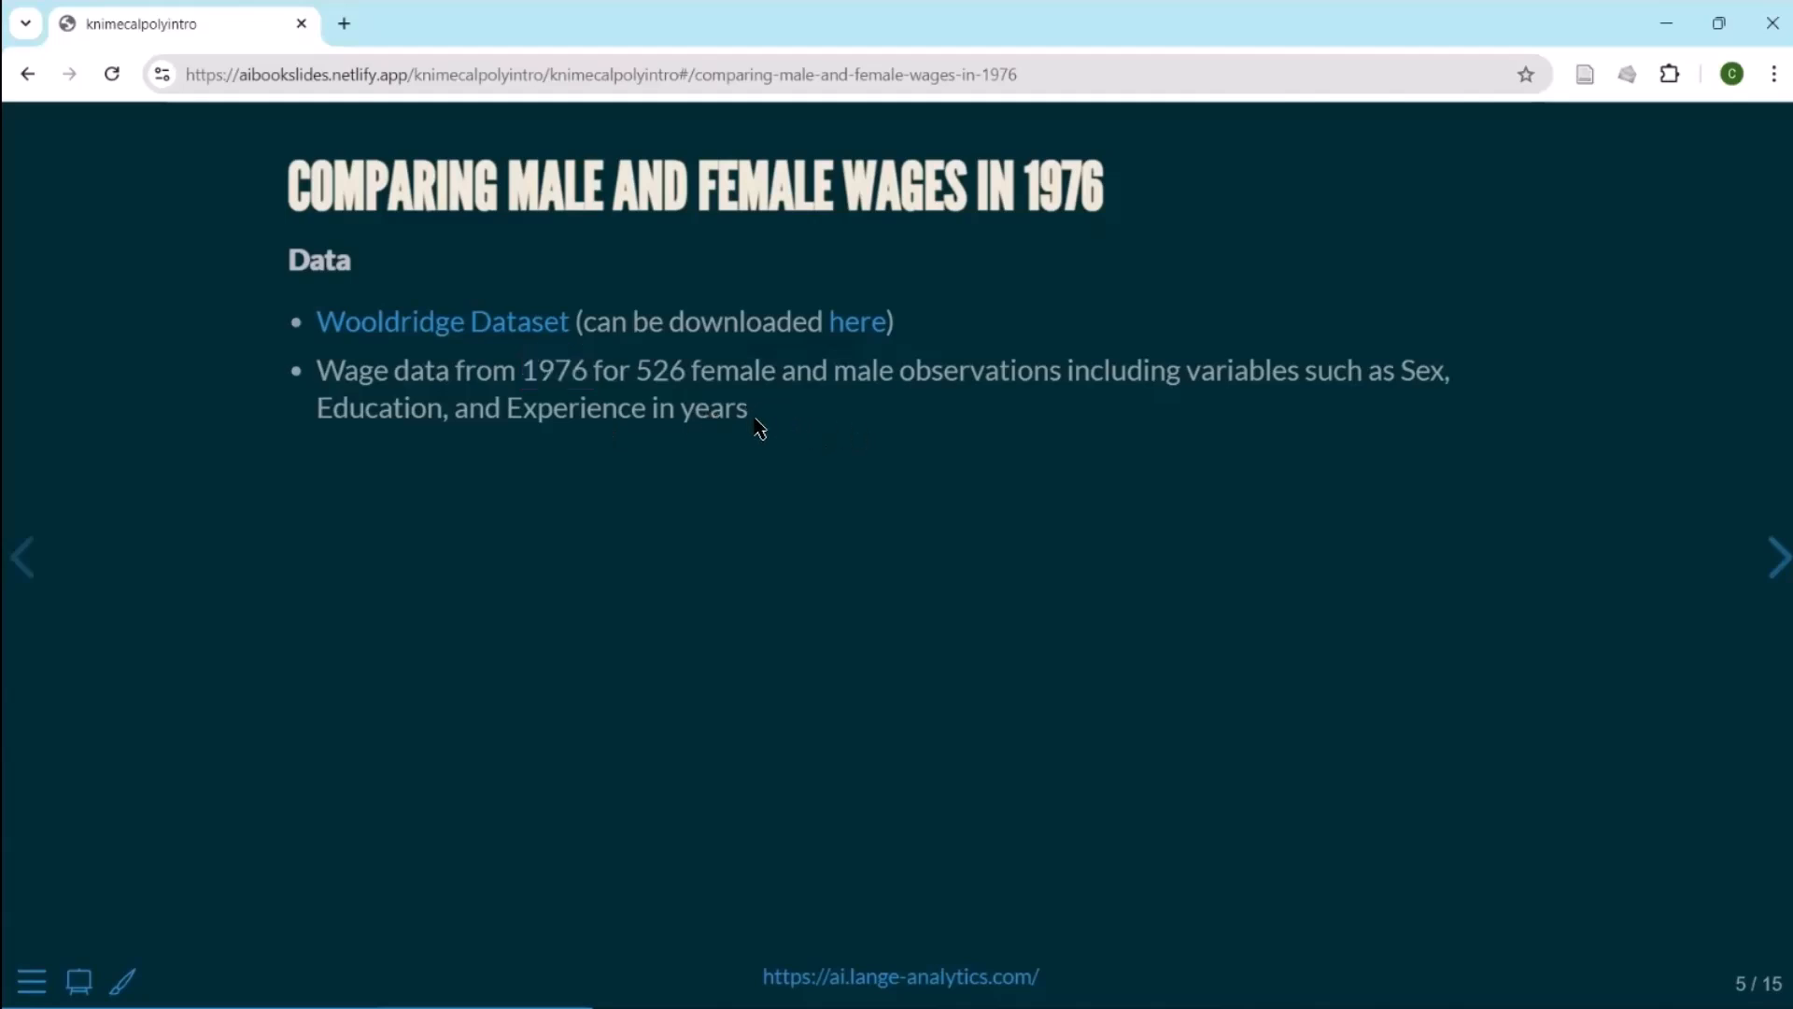
{"action": "key", "text": "Right"}
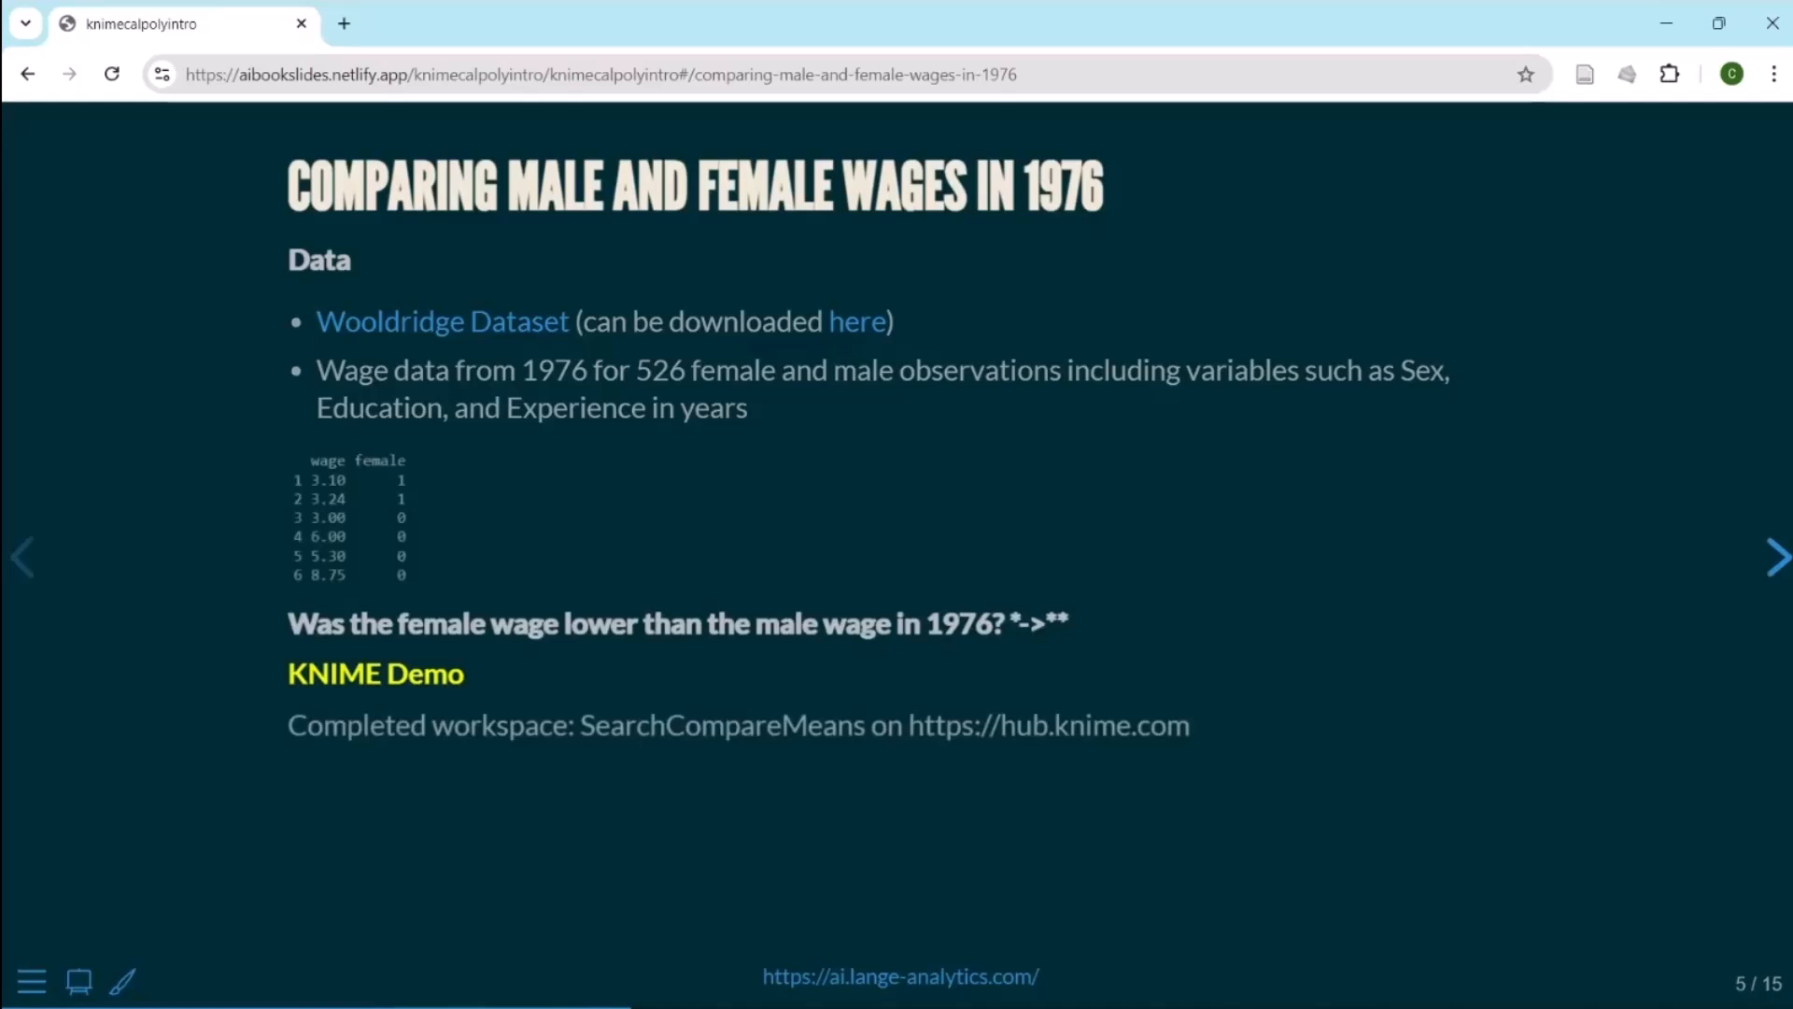
{"action": "left_click_drag", "start_coordinate": [313, 465], "coordinate": [346, 466]}
{"action": "left_click_drag", "start_coordinate": [358, 464], "coordinate": [408, 542]}
{"action": "left_click_drag", "start_coordinate": [666, 727], "coordinate": [844, 738]}
Step: Switch to KNIME Analytics Platform and place an Excel Reader node beneath the heading of the CompareMeans workflow
{"action": "key", "text": "alt+Tab"}
{"action": "key", "text": "alt+Tab"}
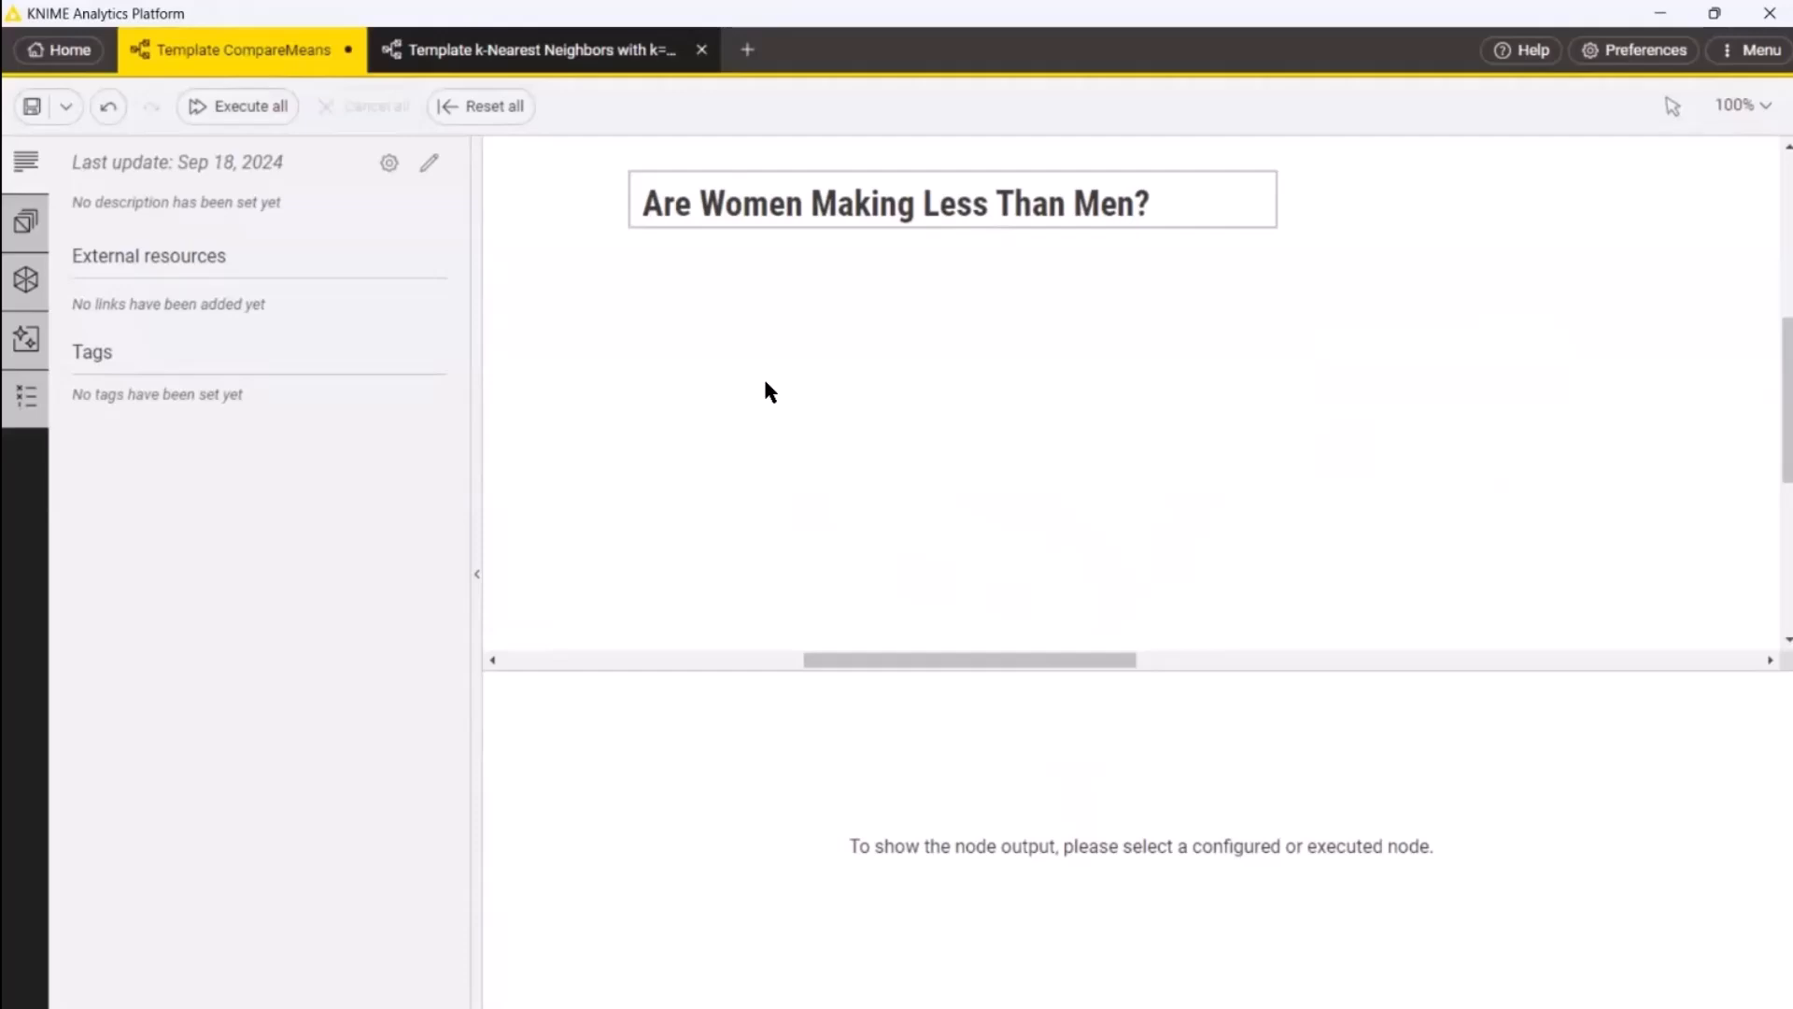
{"action": "left_click", "coordinate": [36, 228]}
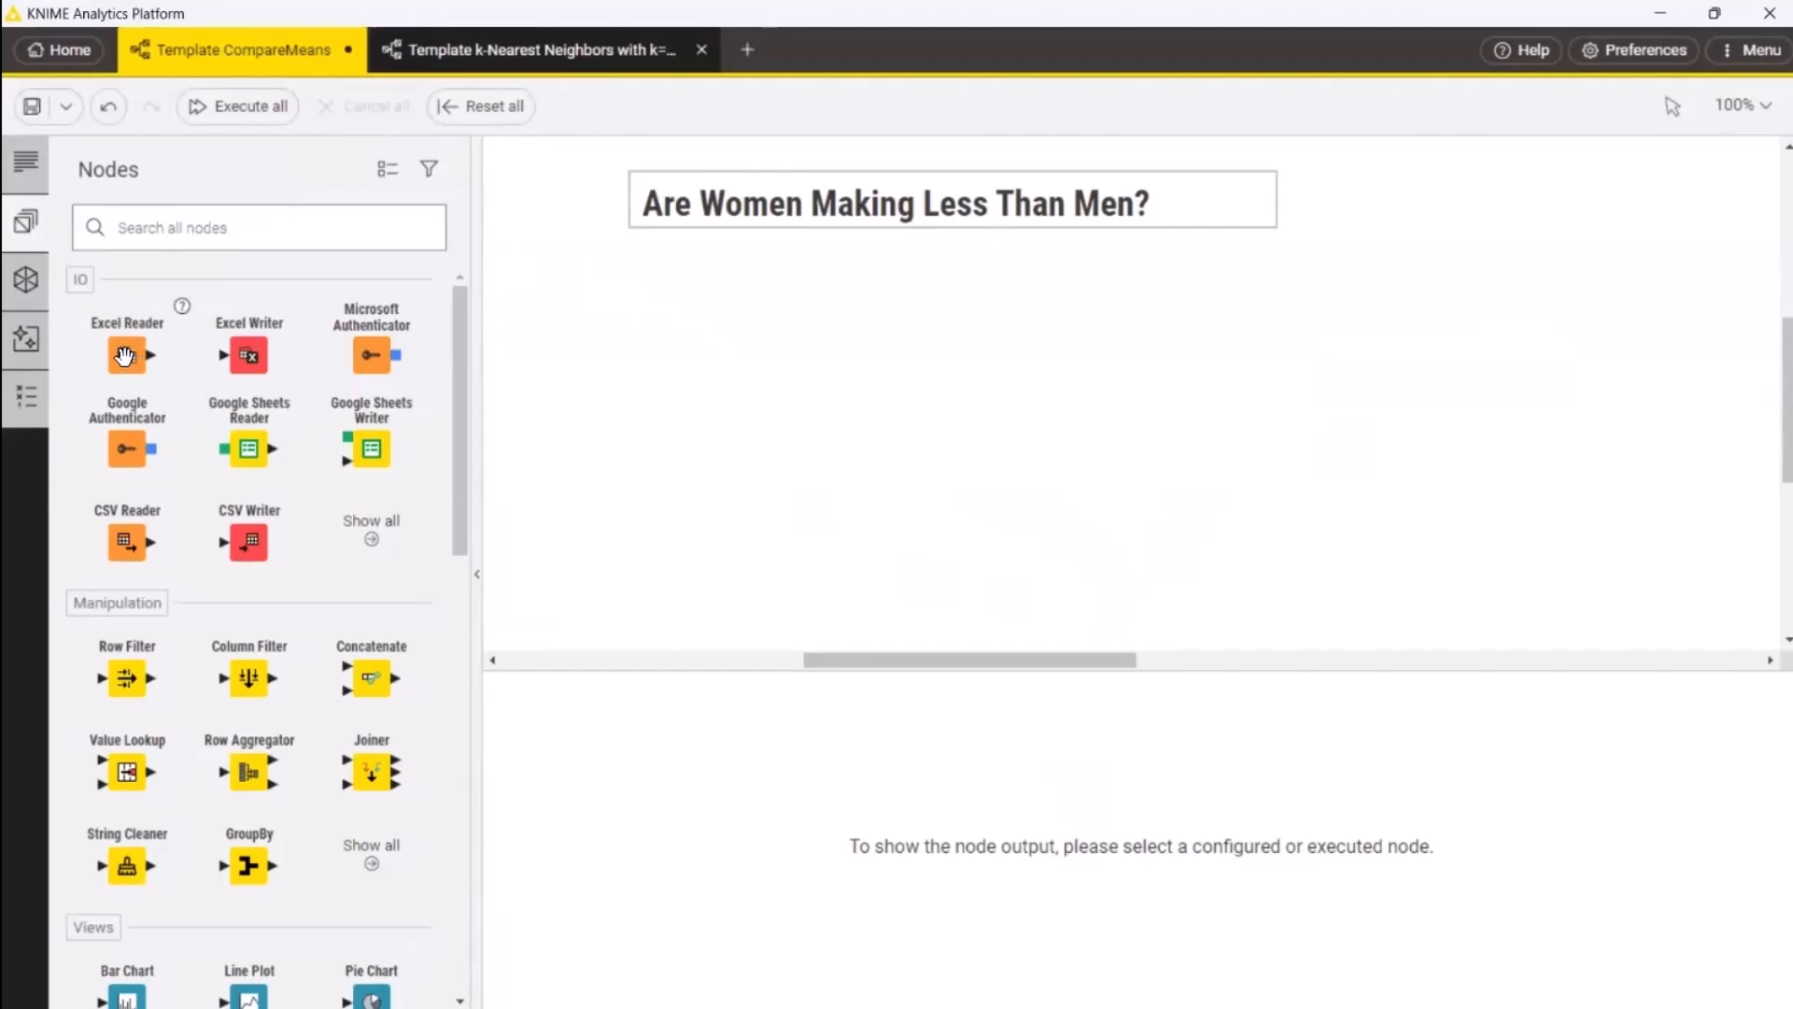
{"action": "left_click_drag", "start_coordinate": [124, 355], "coordinate": [623, 339]}
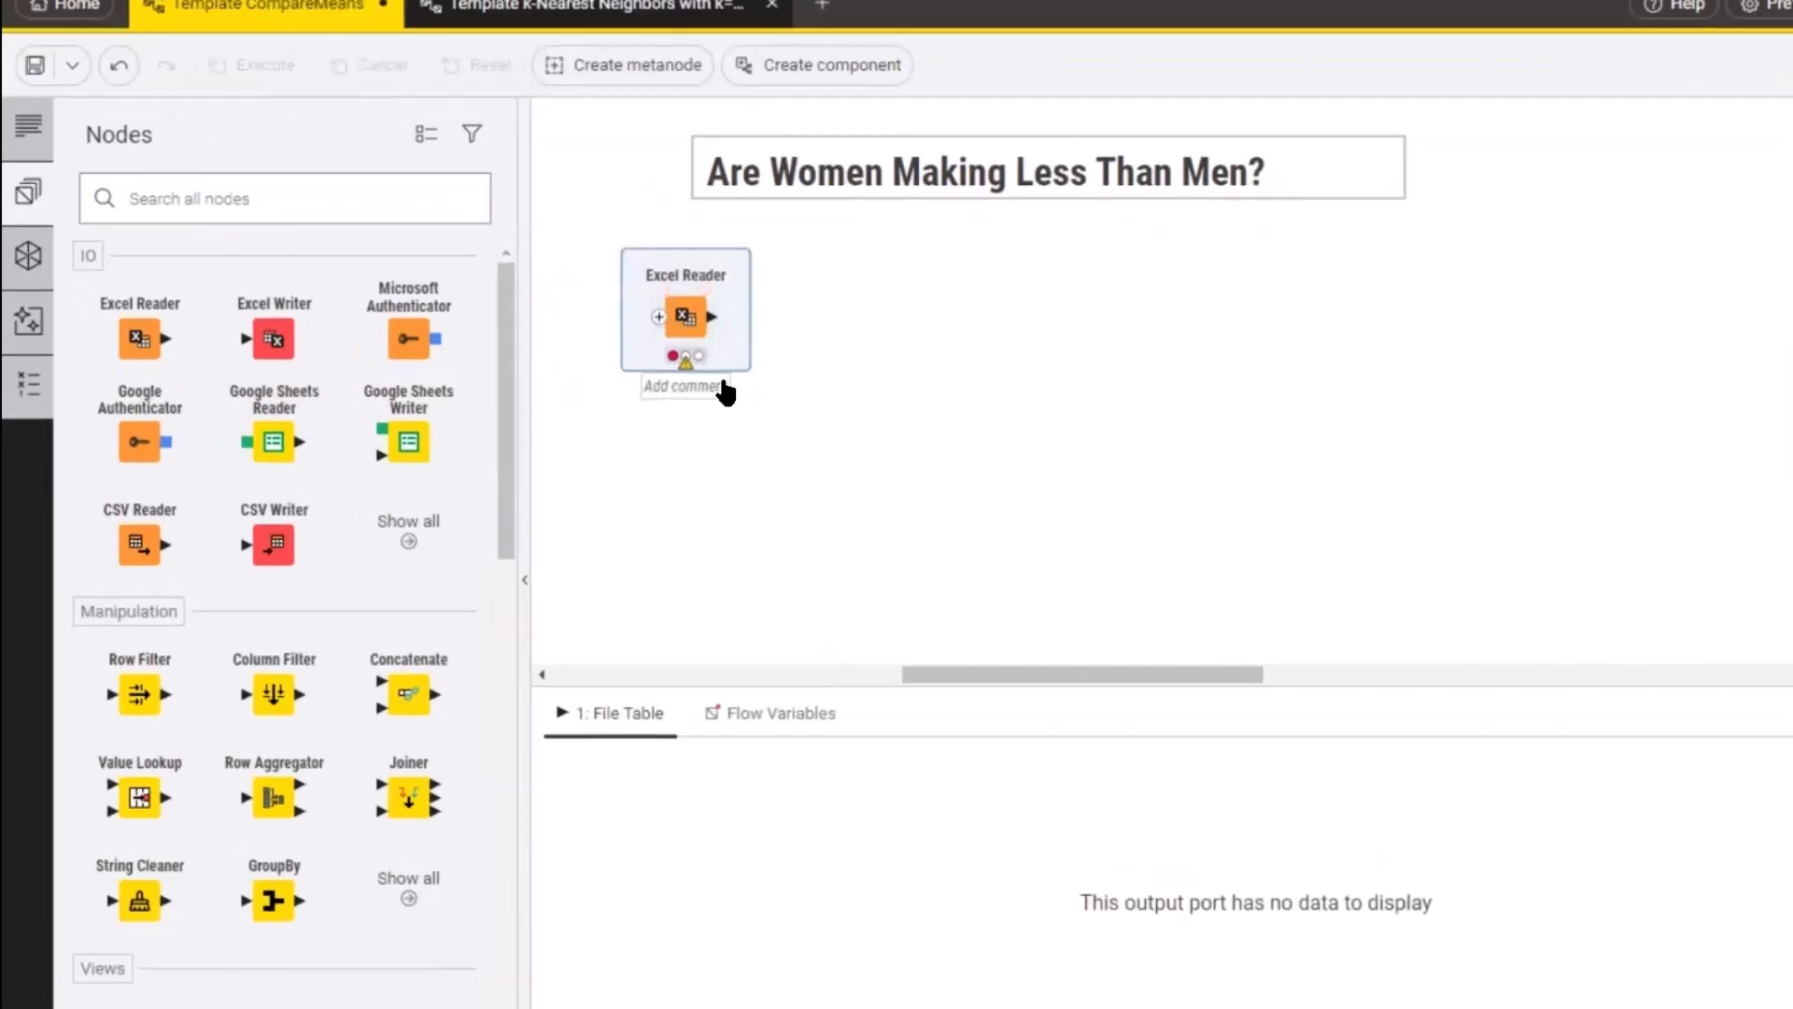
Step: Configure the Excel Reader to read C:\TemponC\DataWage.xlsx from the local file system
{"action": "double_click", "coordinate": [685, 319]}
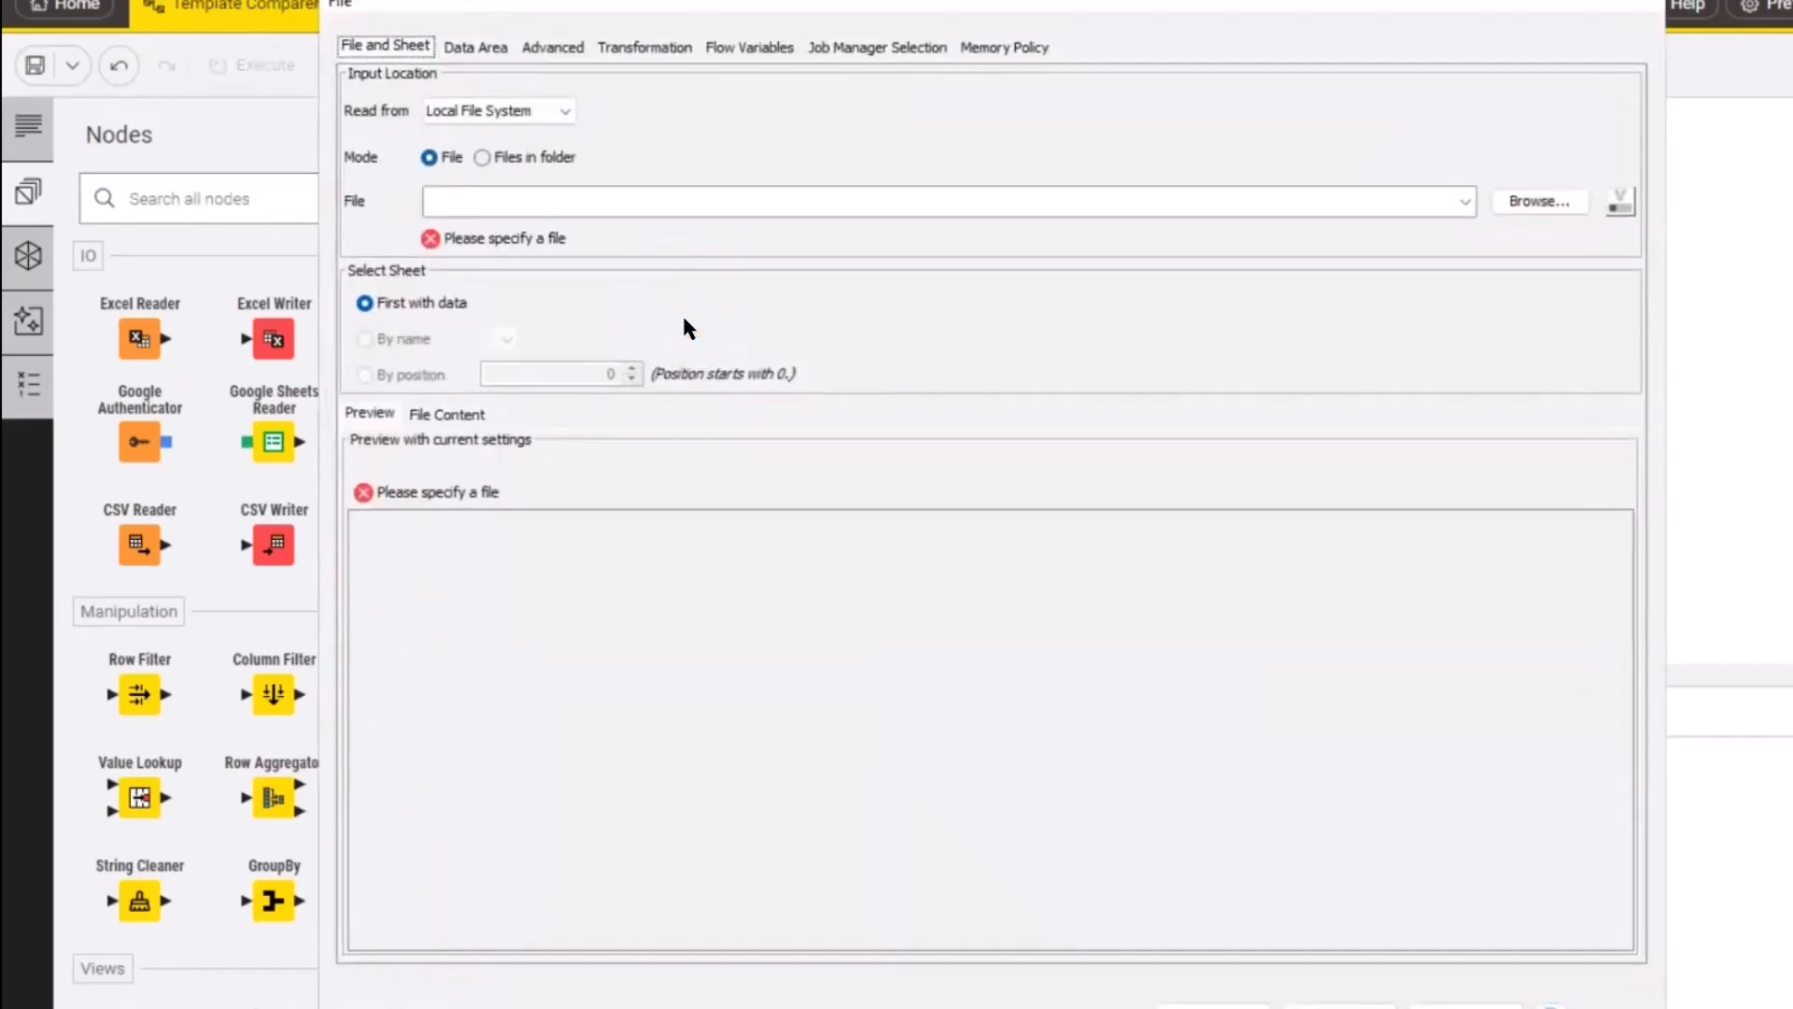
{"action": "left_click", "coordinate": [564, 114]}
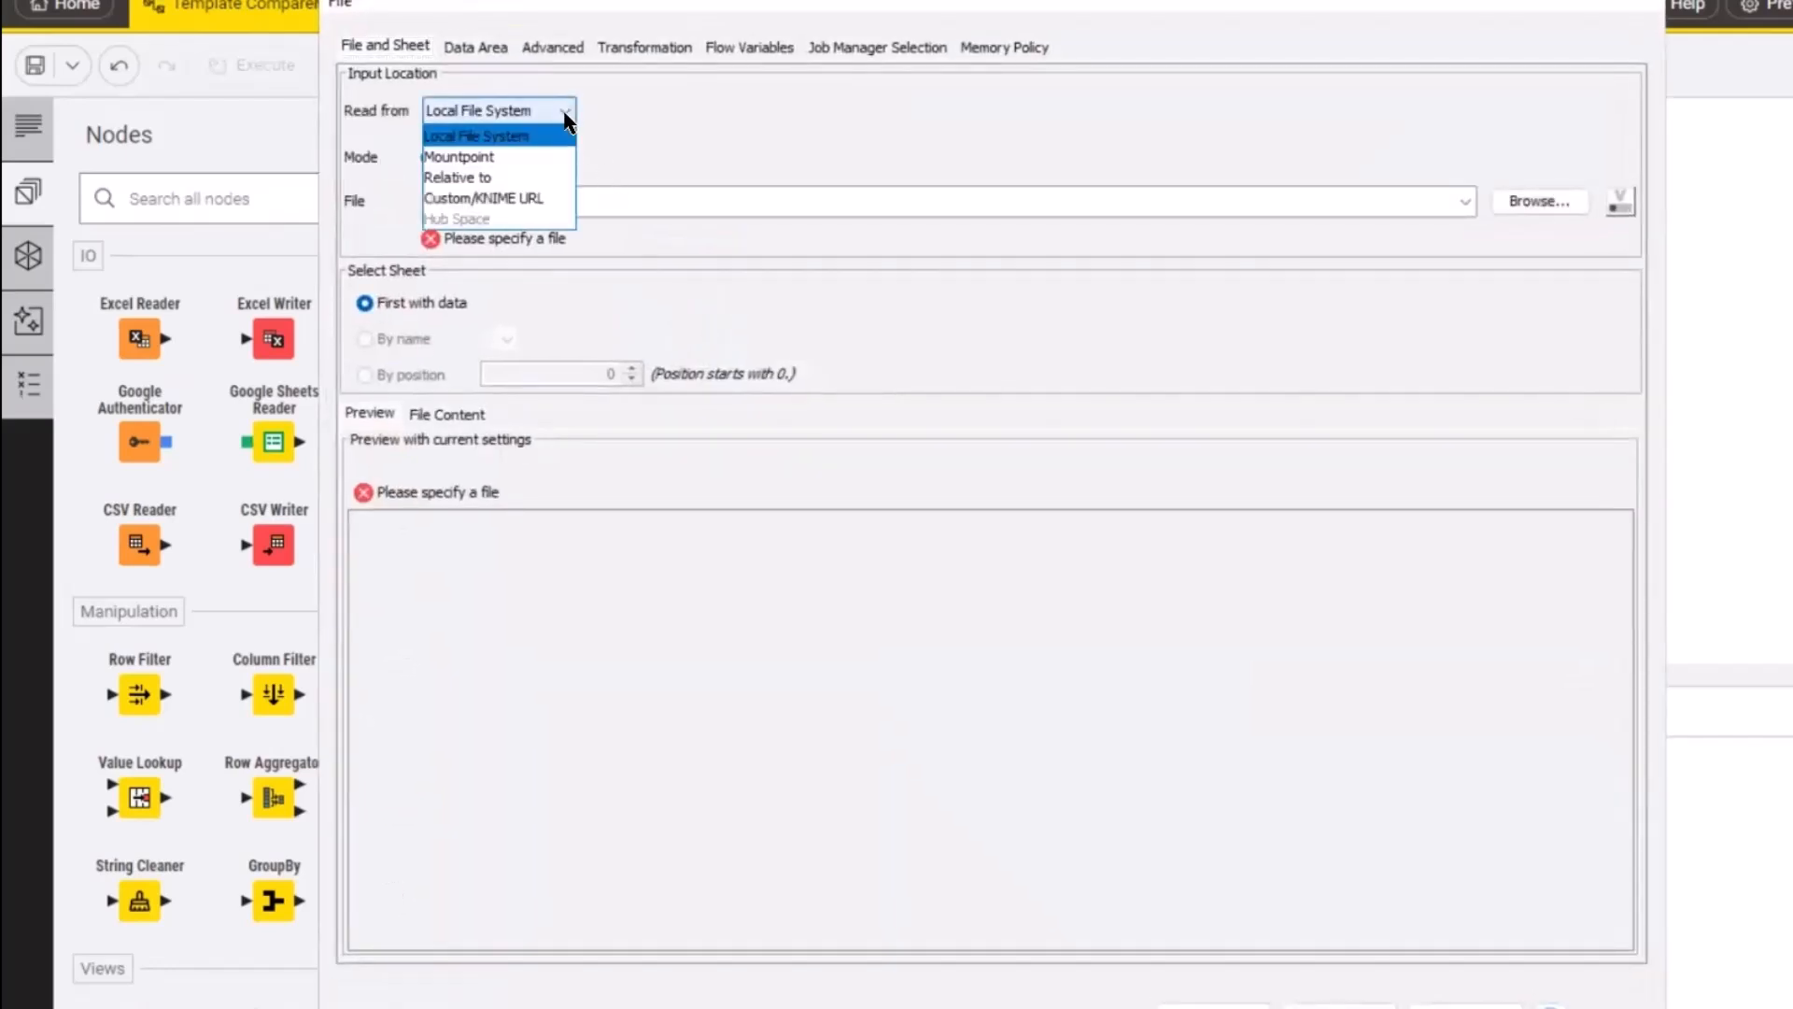
{"action": "left_click", "coordinate": [513, 140]}
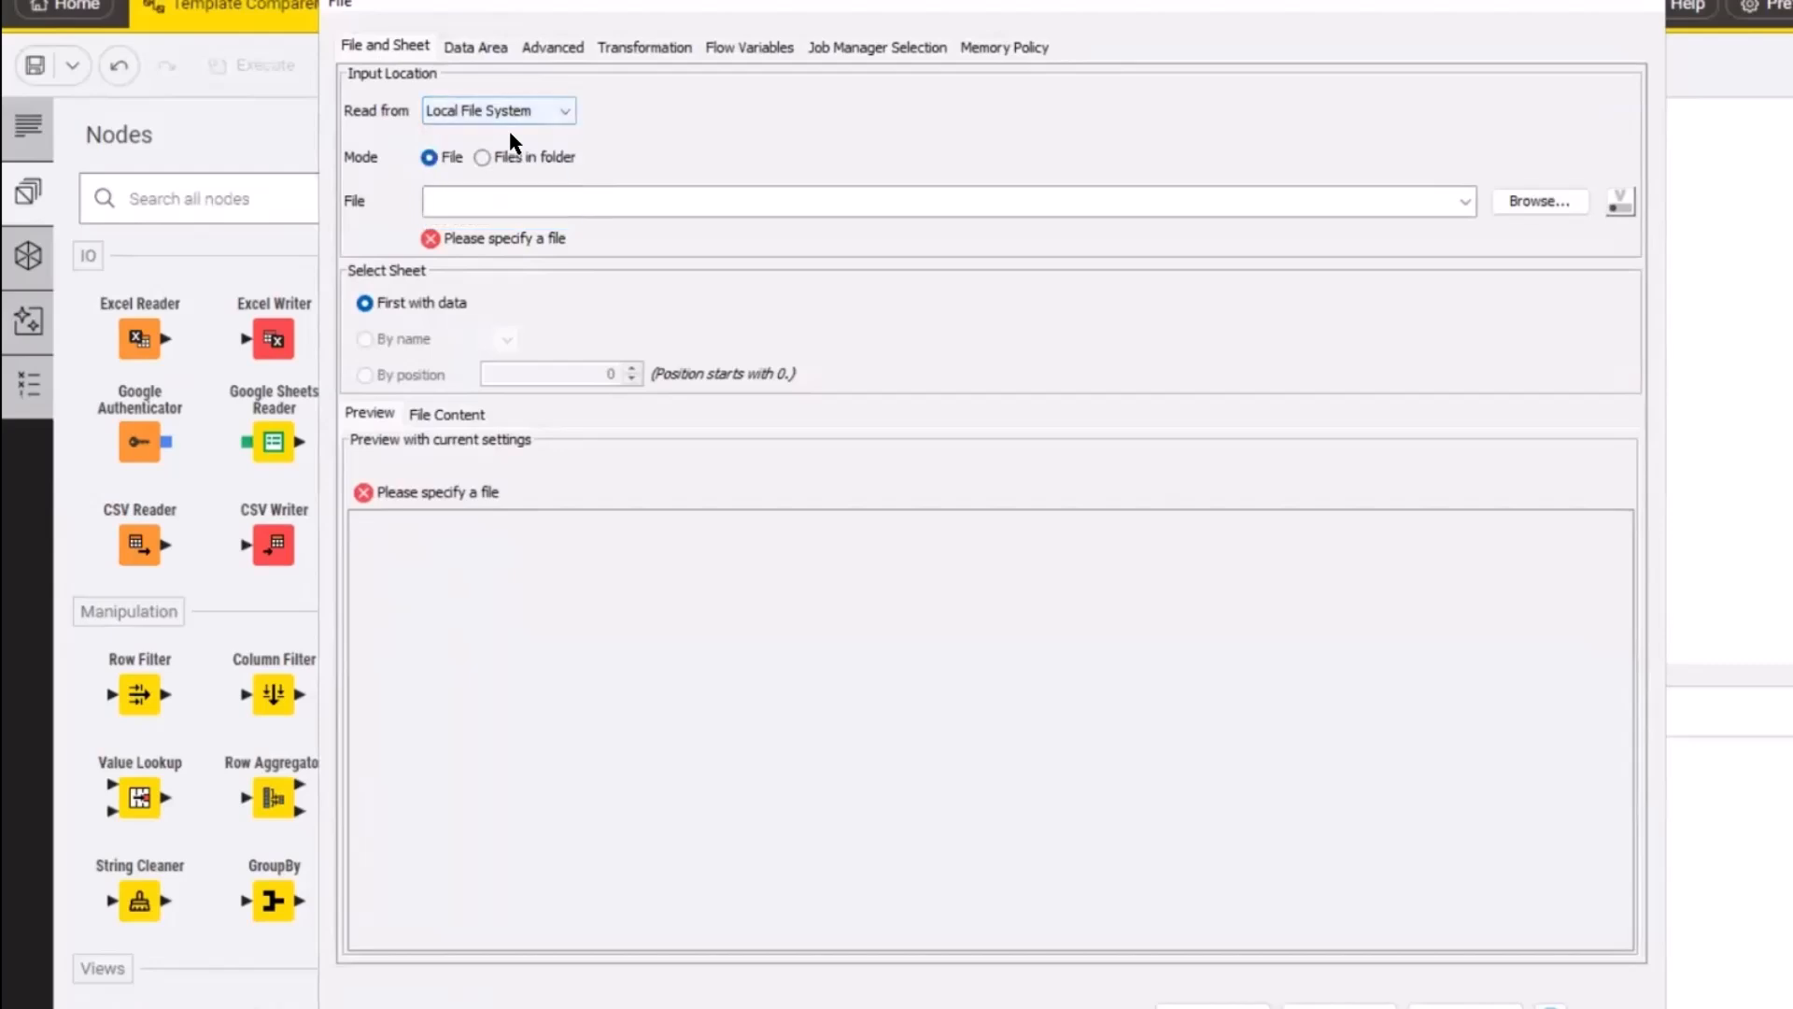
{"action": "left_click", "coordinate": [538, 204]}
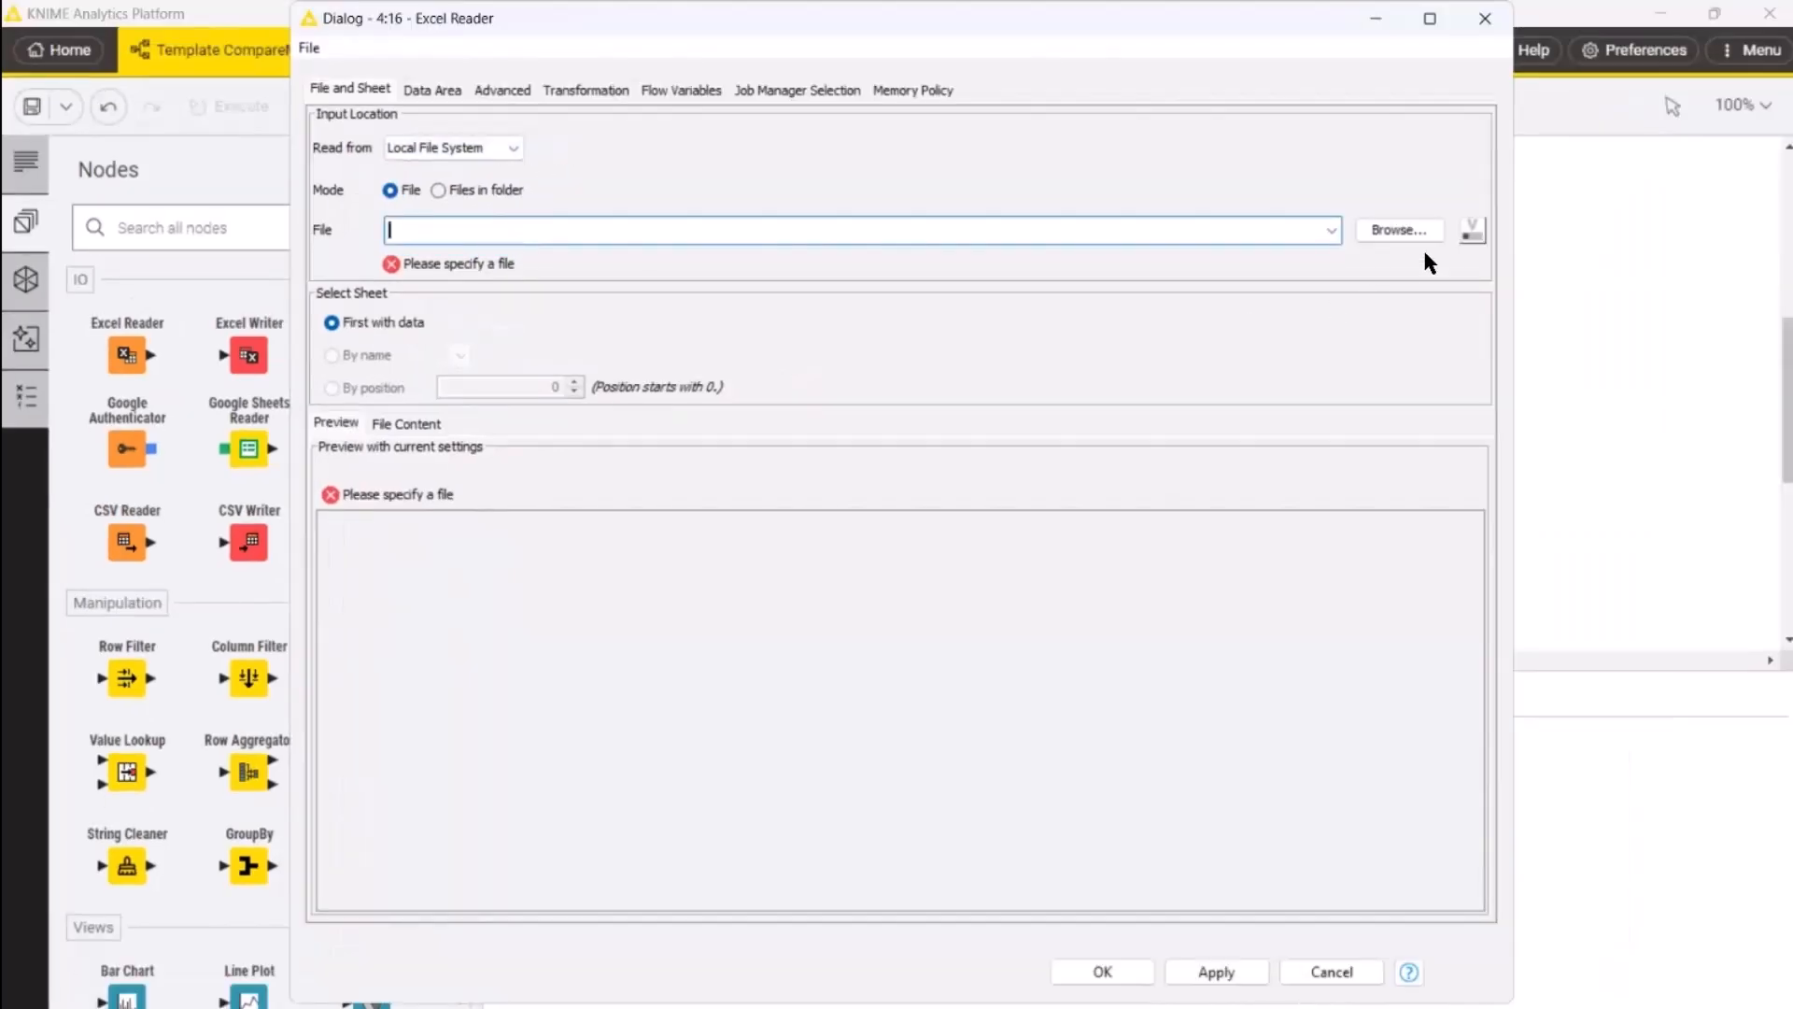
{"action": "left_click", "coordinate": [1406, 231]}
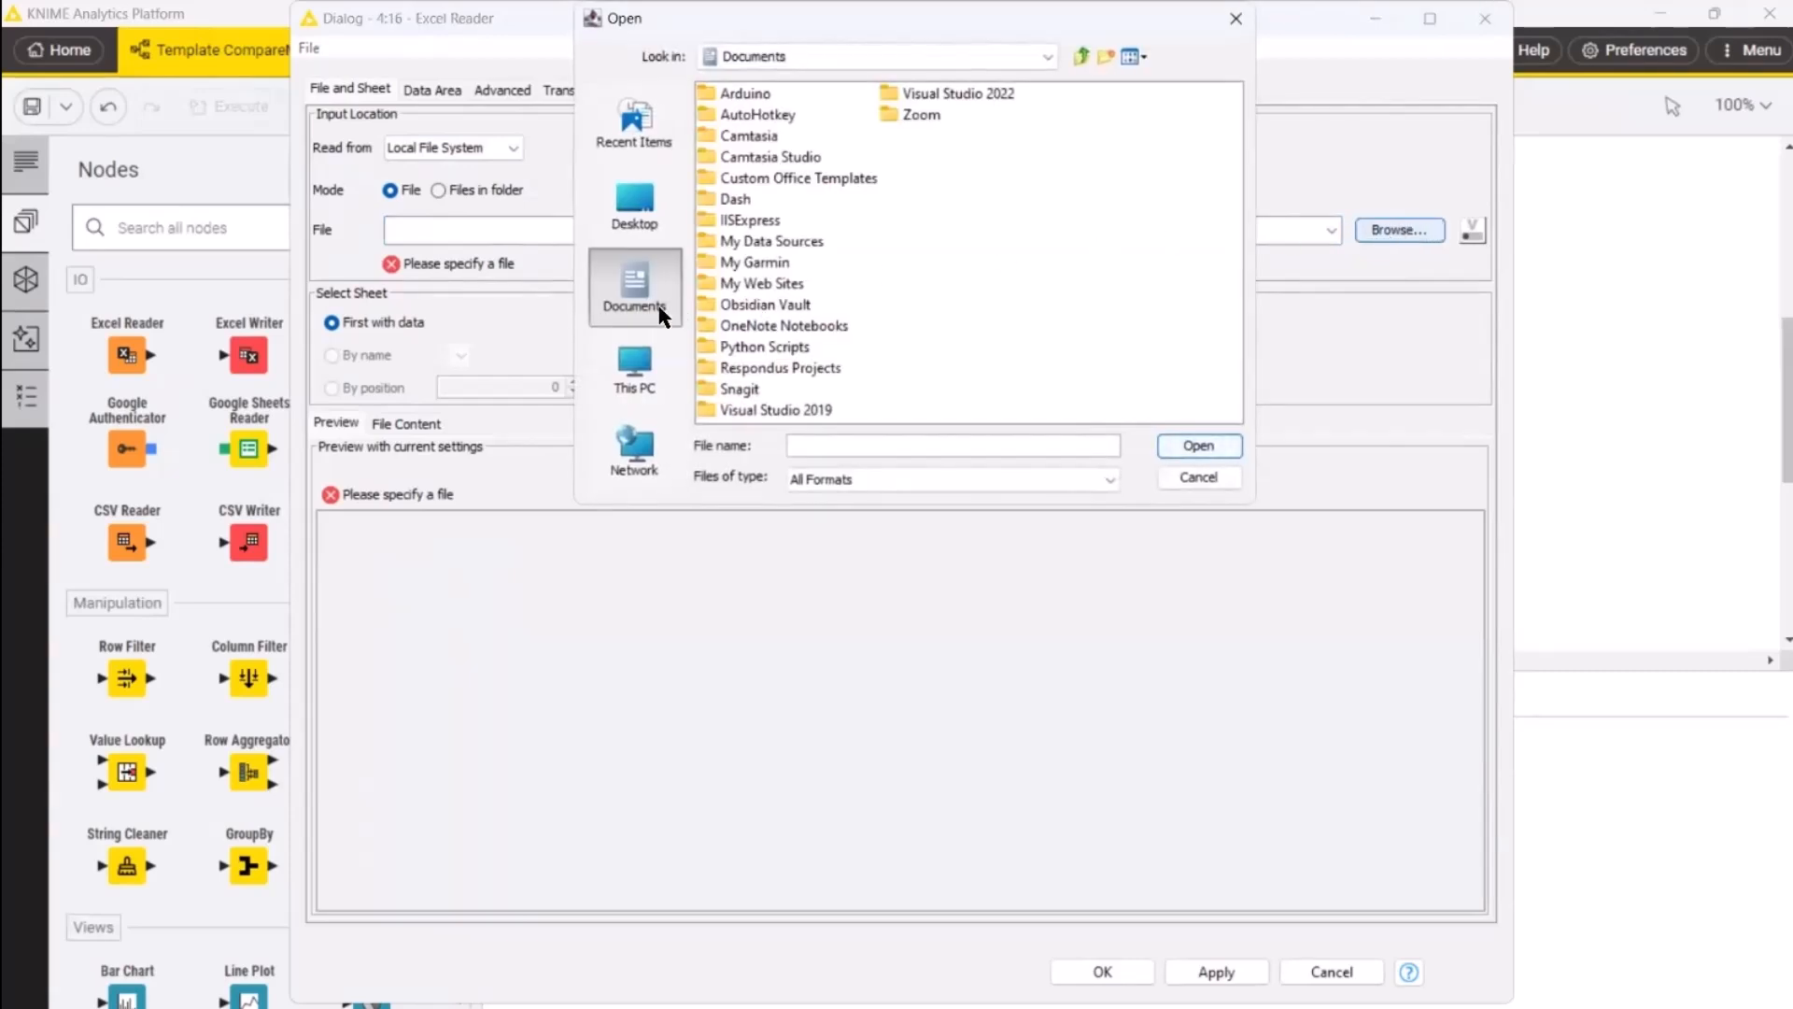
{"action": "left_click", "coordinate": [658, 355]}
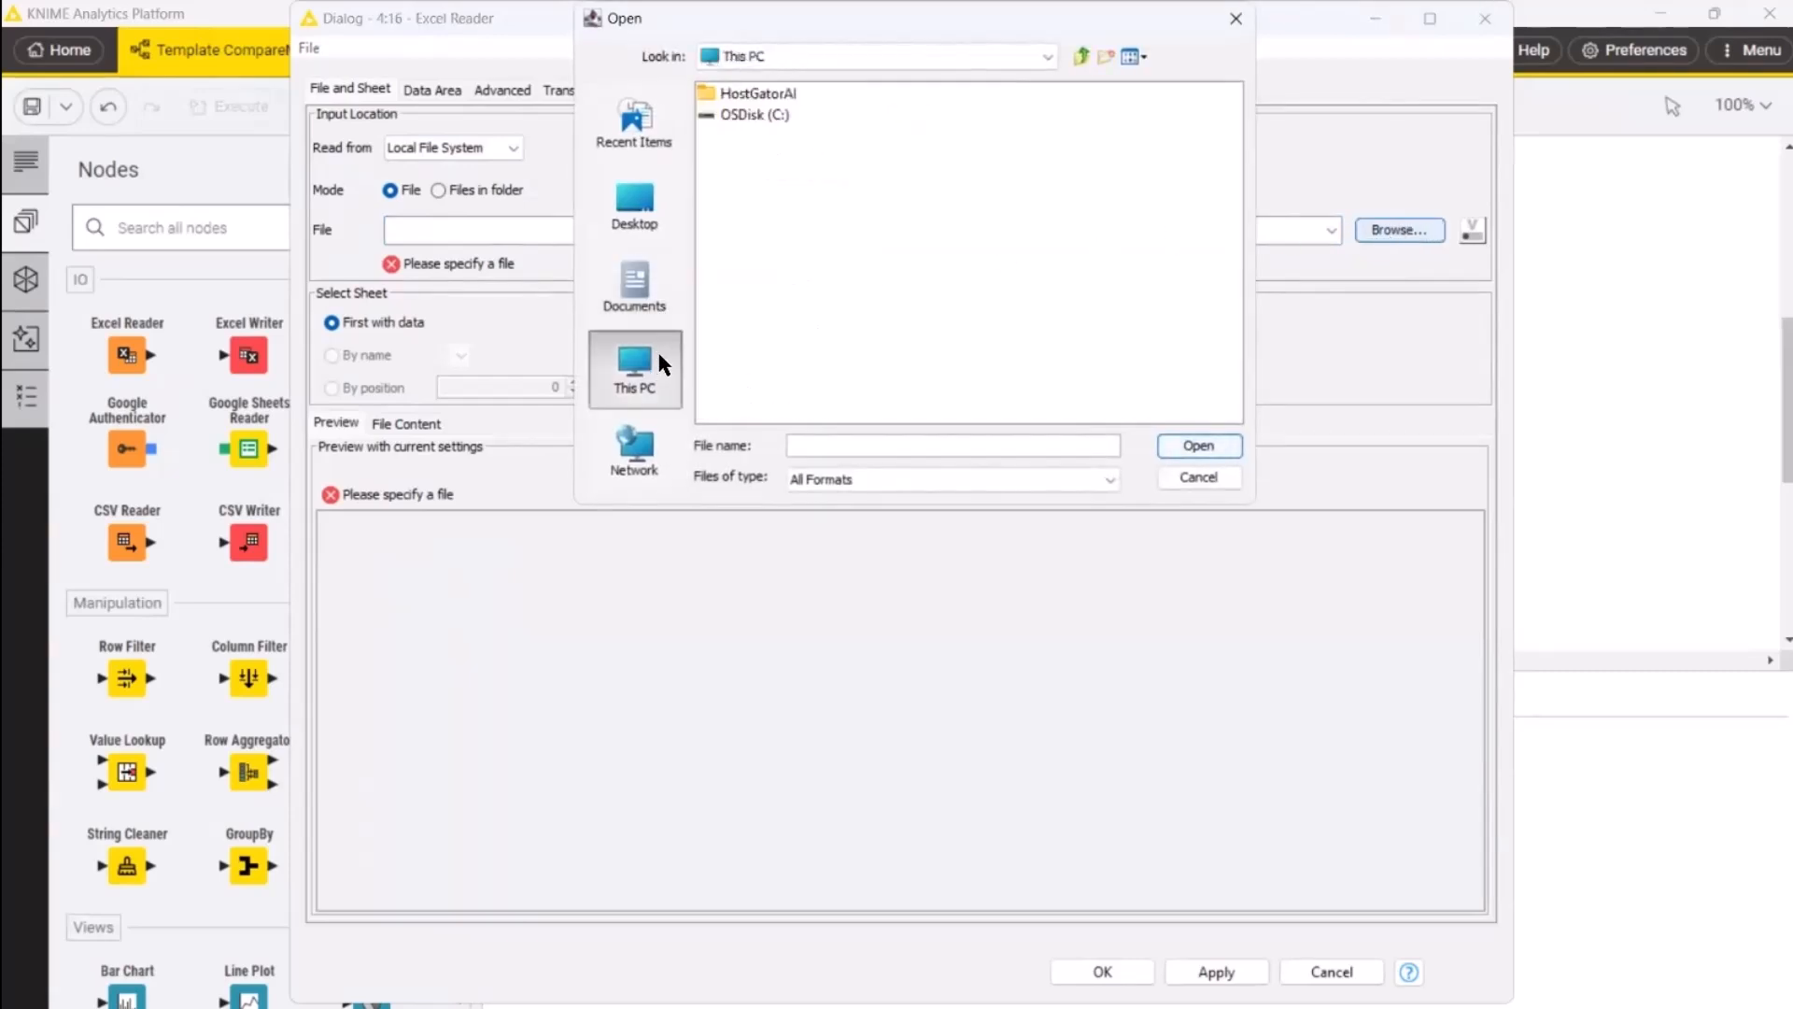
{"action": "double_click", "coordinate": [752, 116]}
{"action": "scroll", "coordinate": [964, 266], "scroll_direction": "down", "scroll_amount": 5}
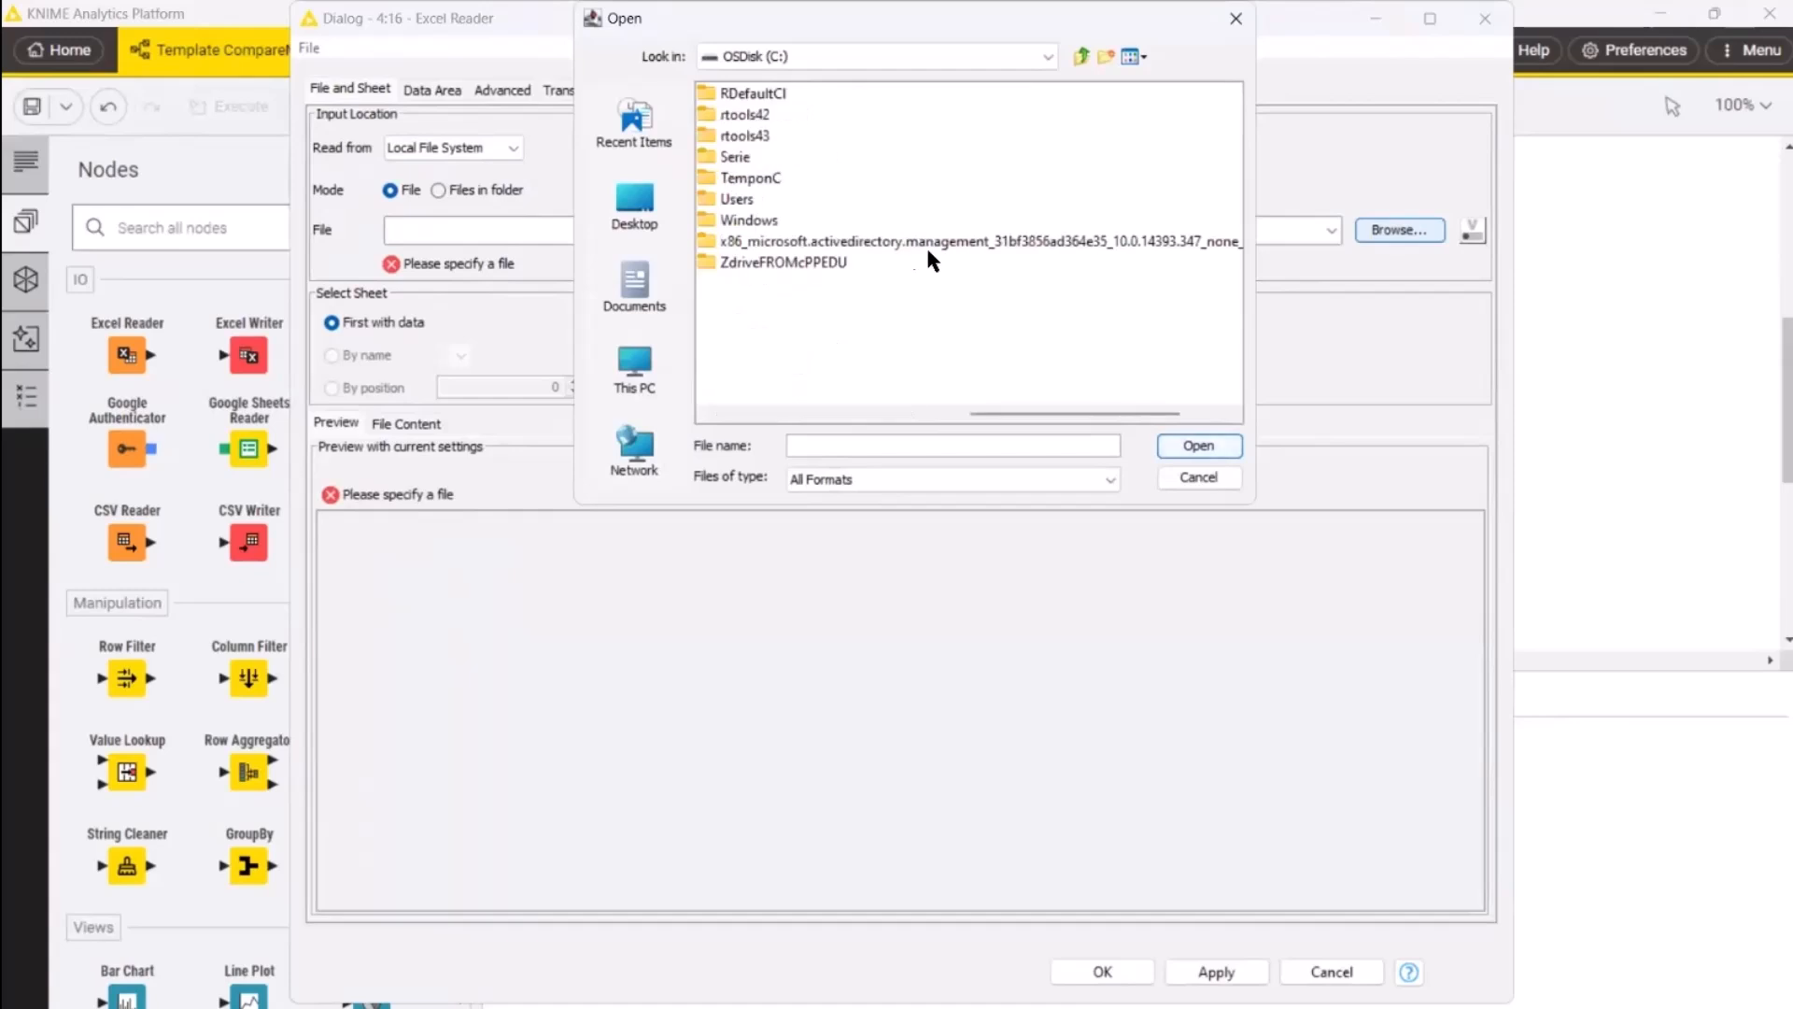
{"action": "double_click", "coordinate": [750, 177]}
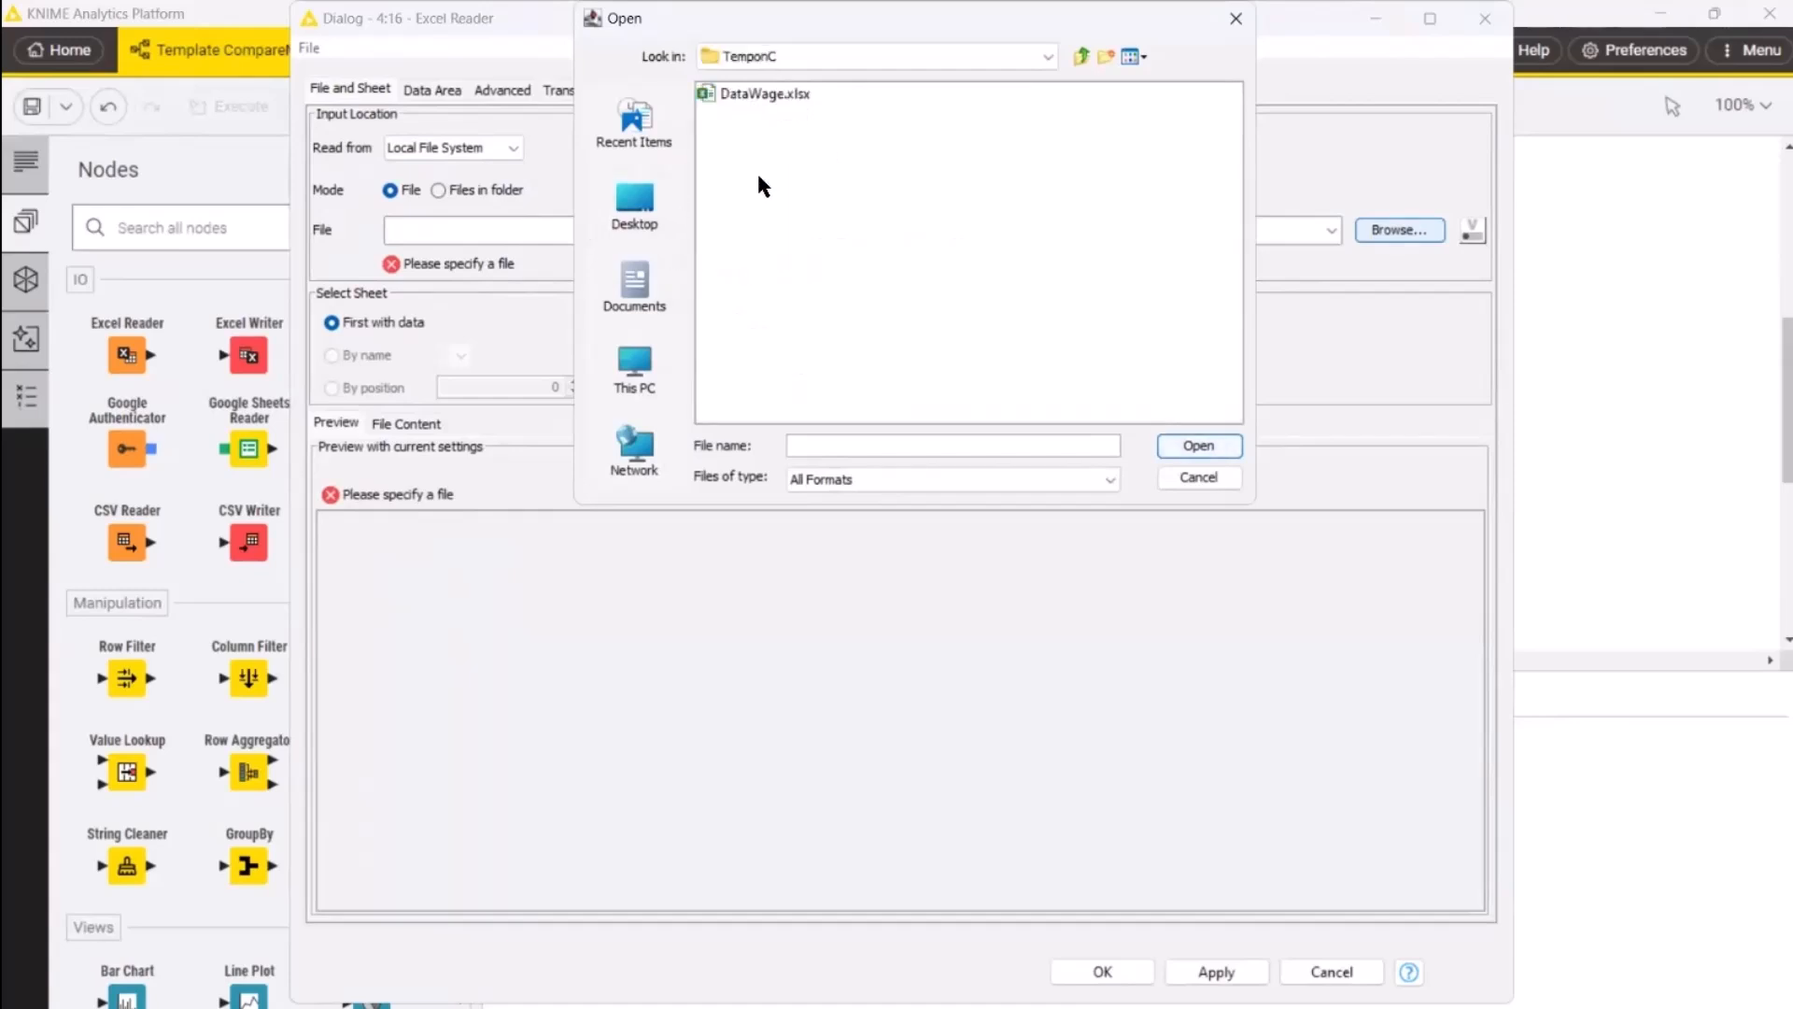
{"action": "left_click", "coordinate": [761, 96]}
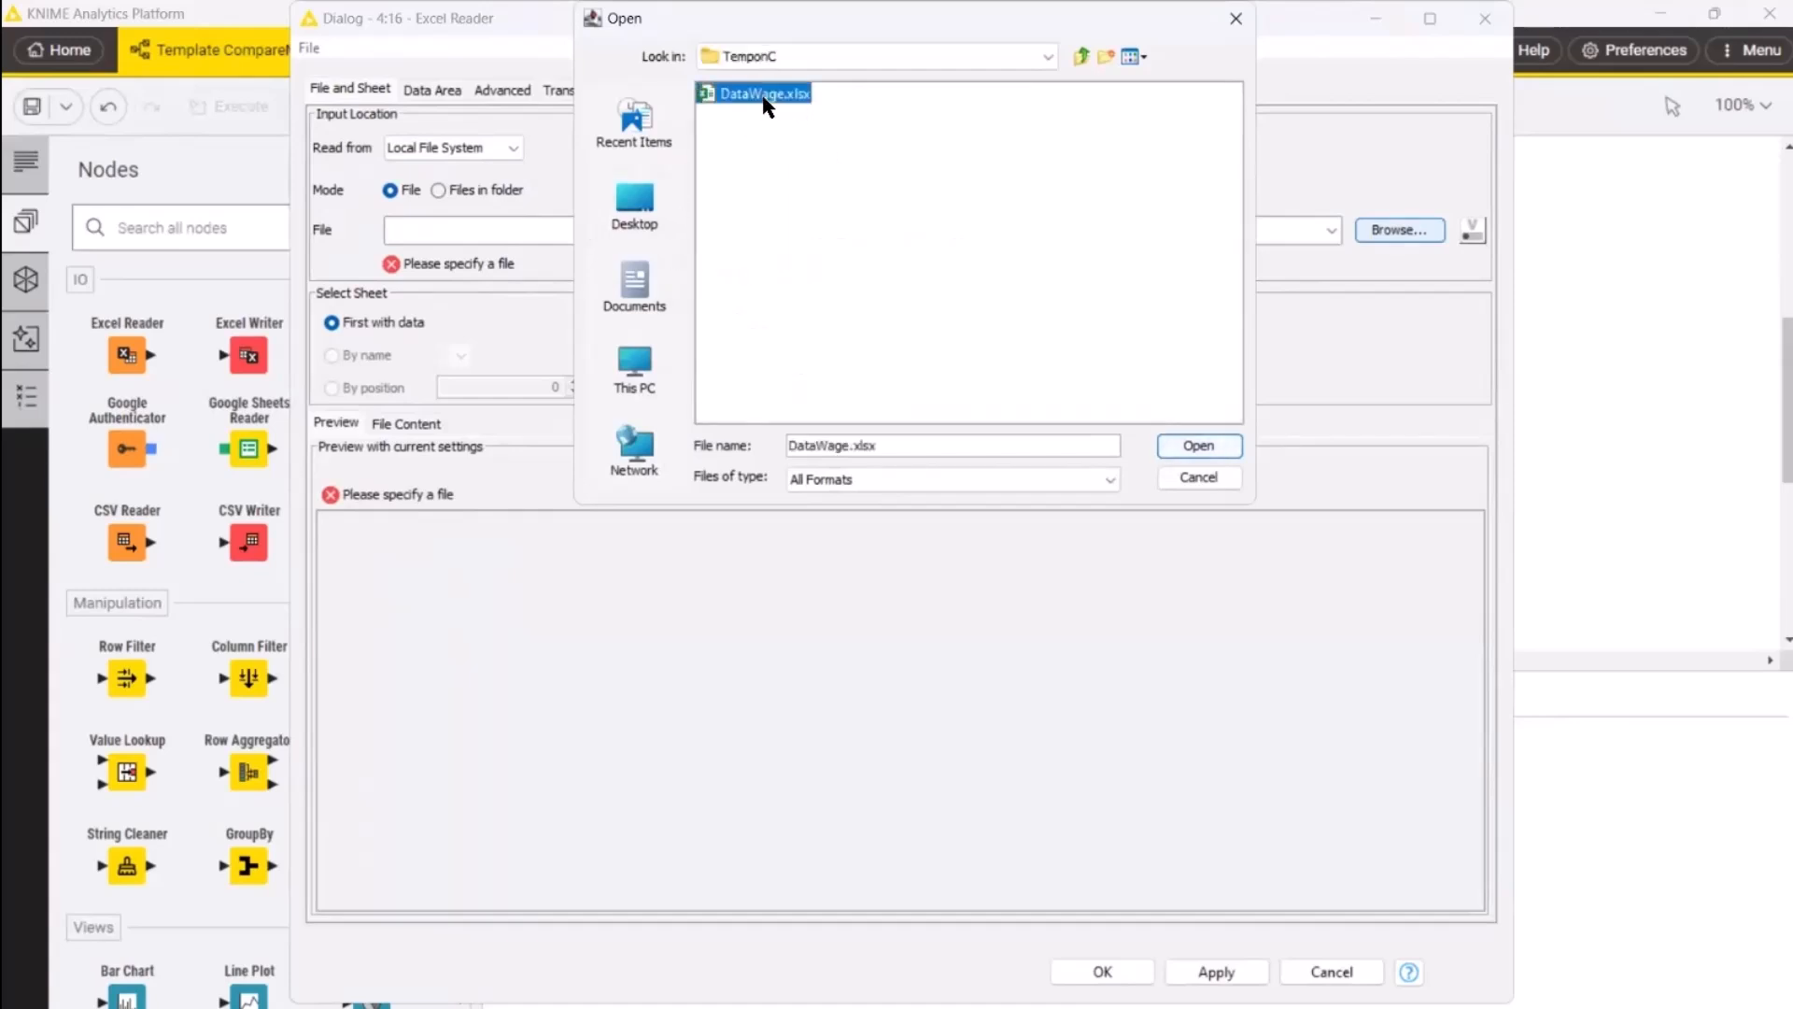
{"action": "left_click", "coordinate": [1203, 449]}
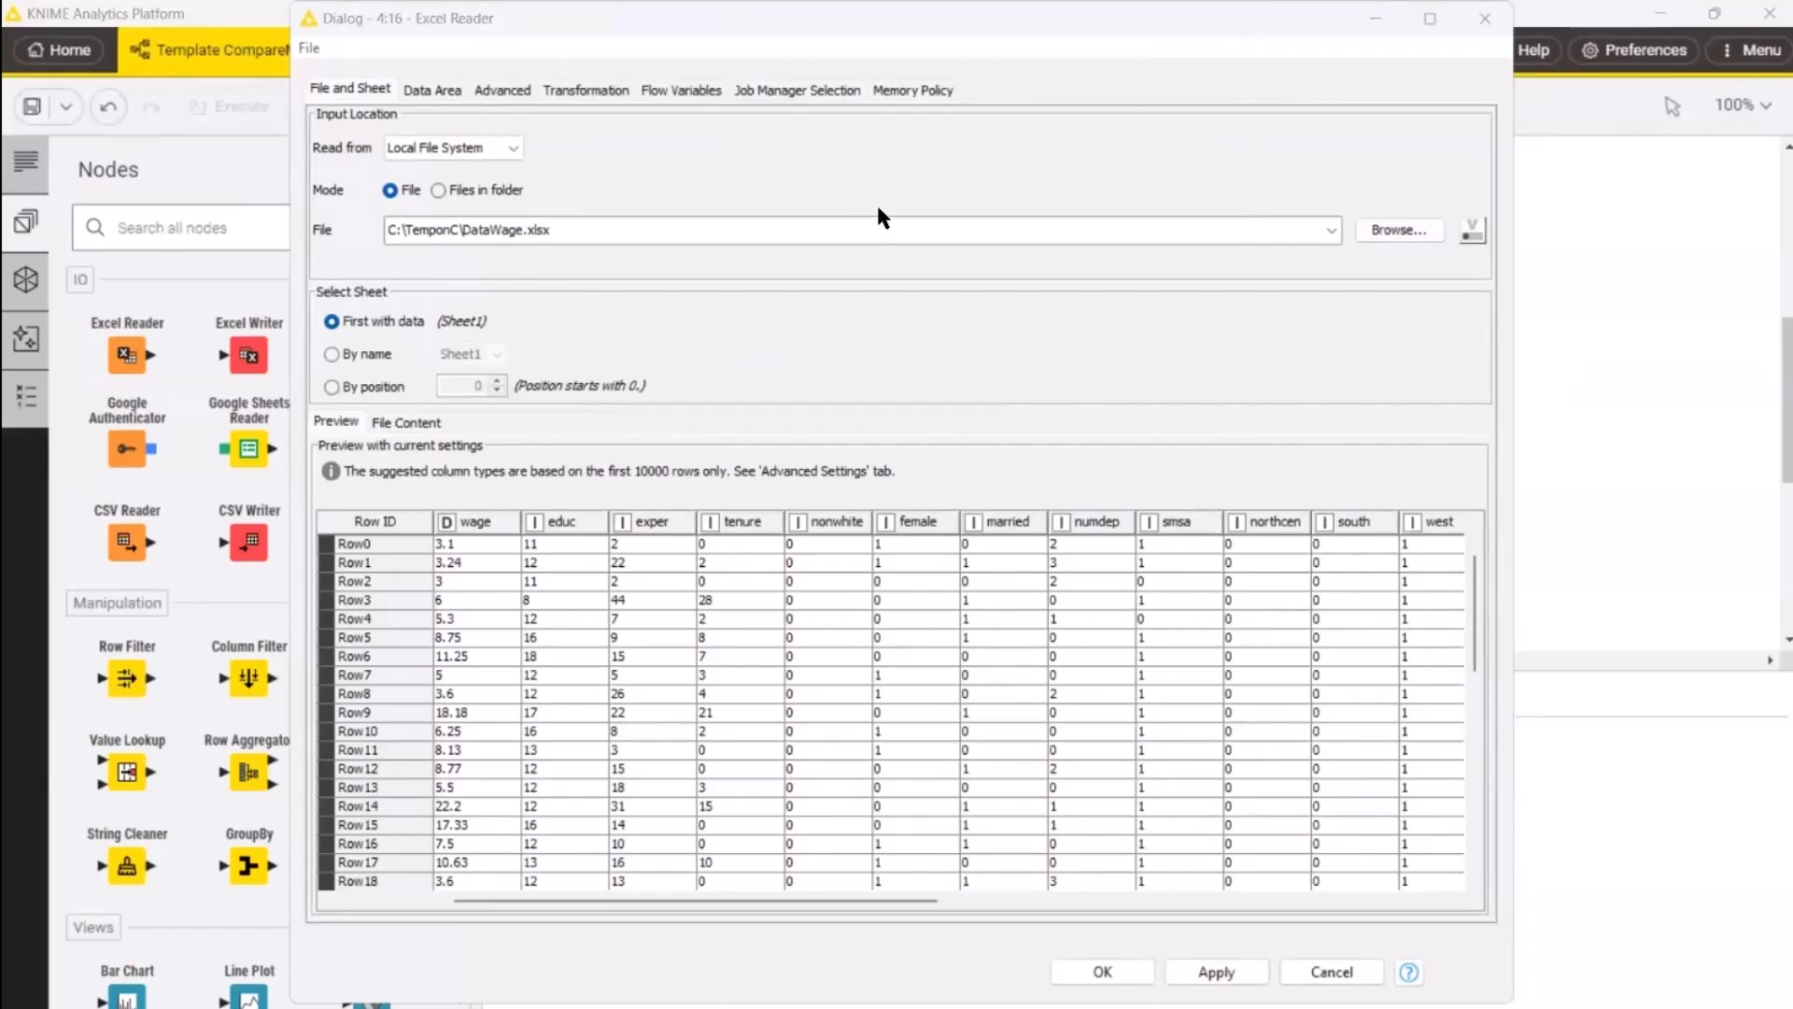
Step: Exclude educ, exper, tenure and the other columns from the Excel Reader's output, keeping only wage, female, numdep and smsa
{"action": "left_click", "coordinate": [587, 90]}
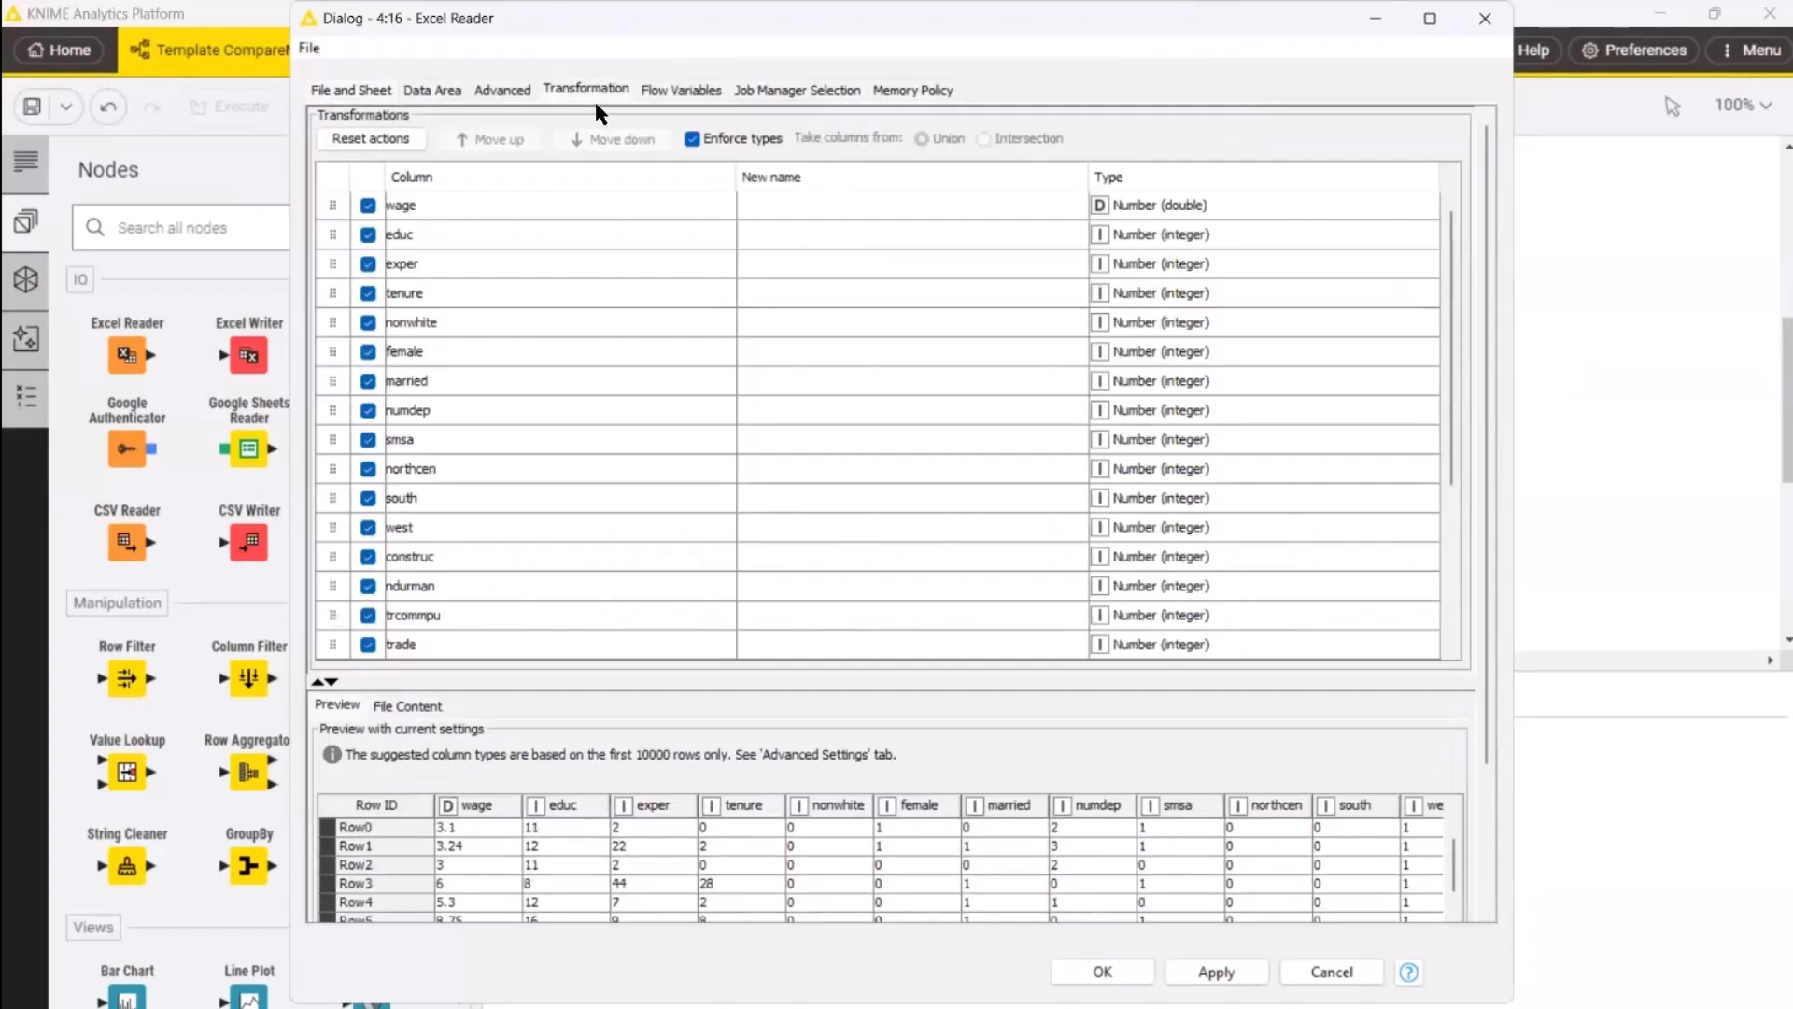
{"action": "left_click", "coordinate": [368, 233]}
{"action": "left_click", "coordinate": [368, 263]}
{"action": "left_click", "coordinate": [368, 292]}
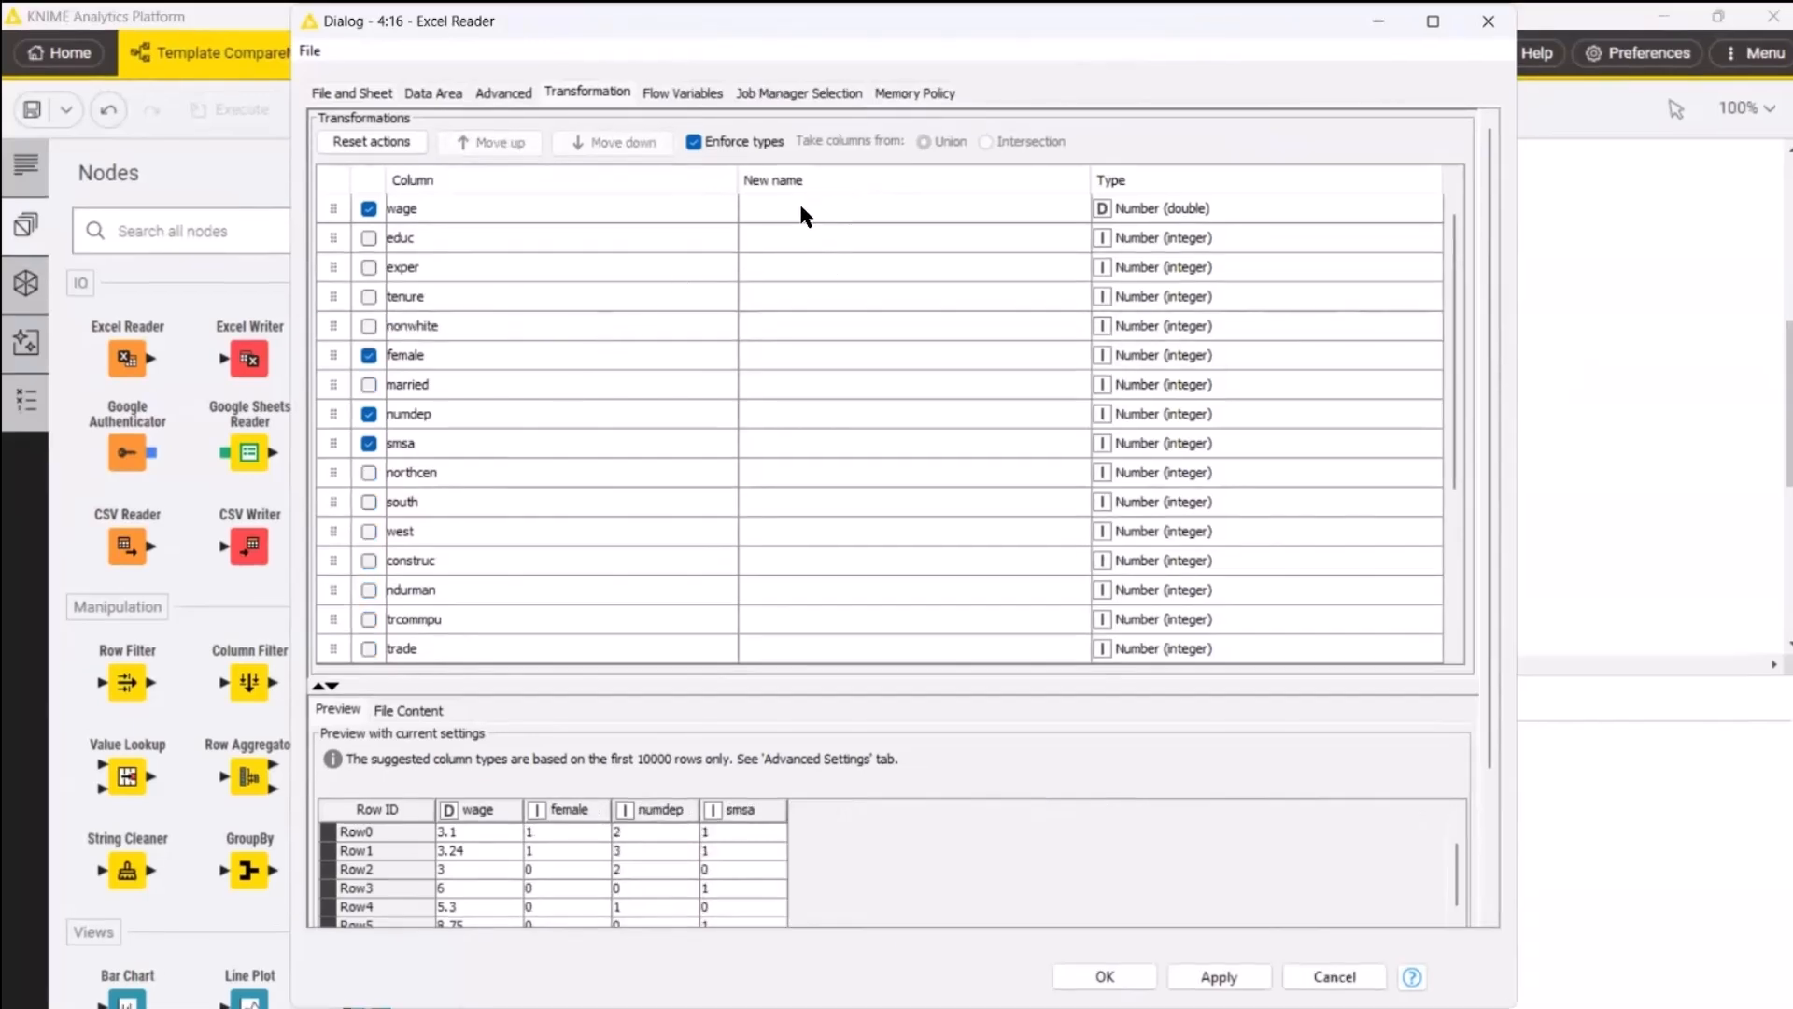
Step: Rename the wage column to Wage and the female column to SexFem in the Excel Reader's transformations
{"action": "left_click", "coordinate": [799, 214]}
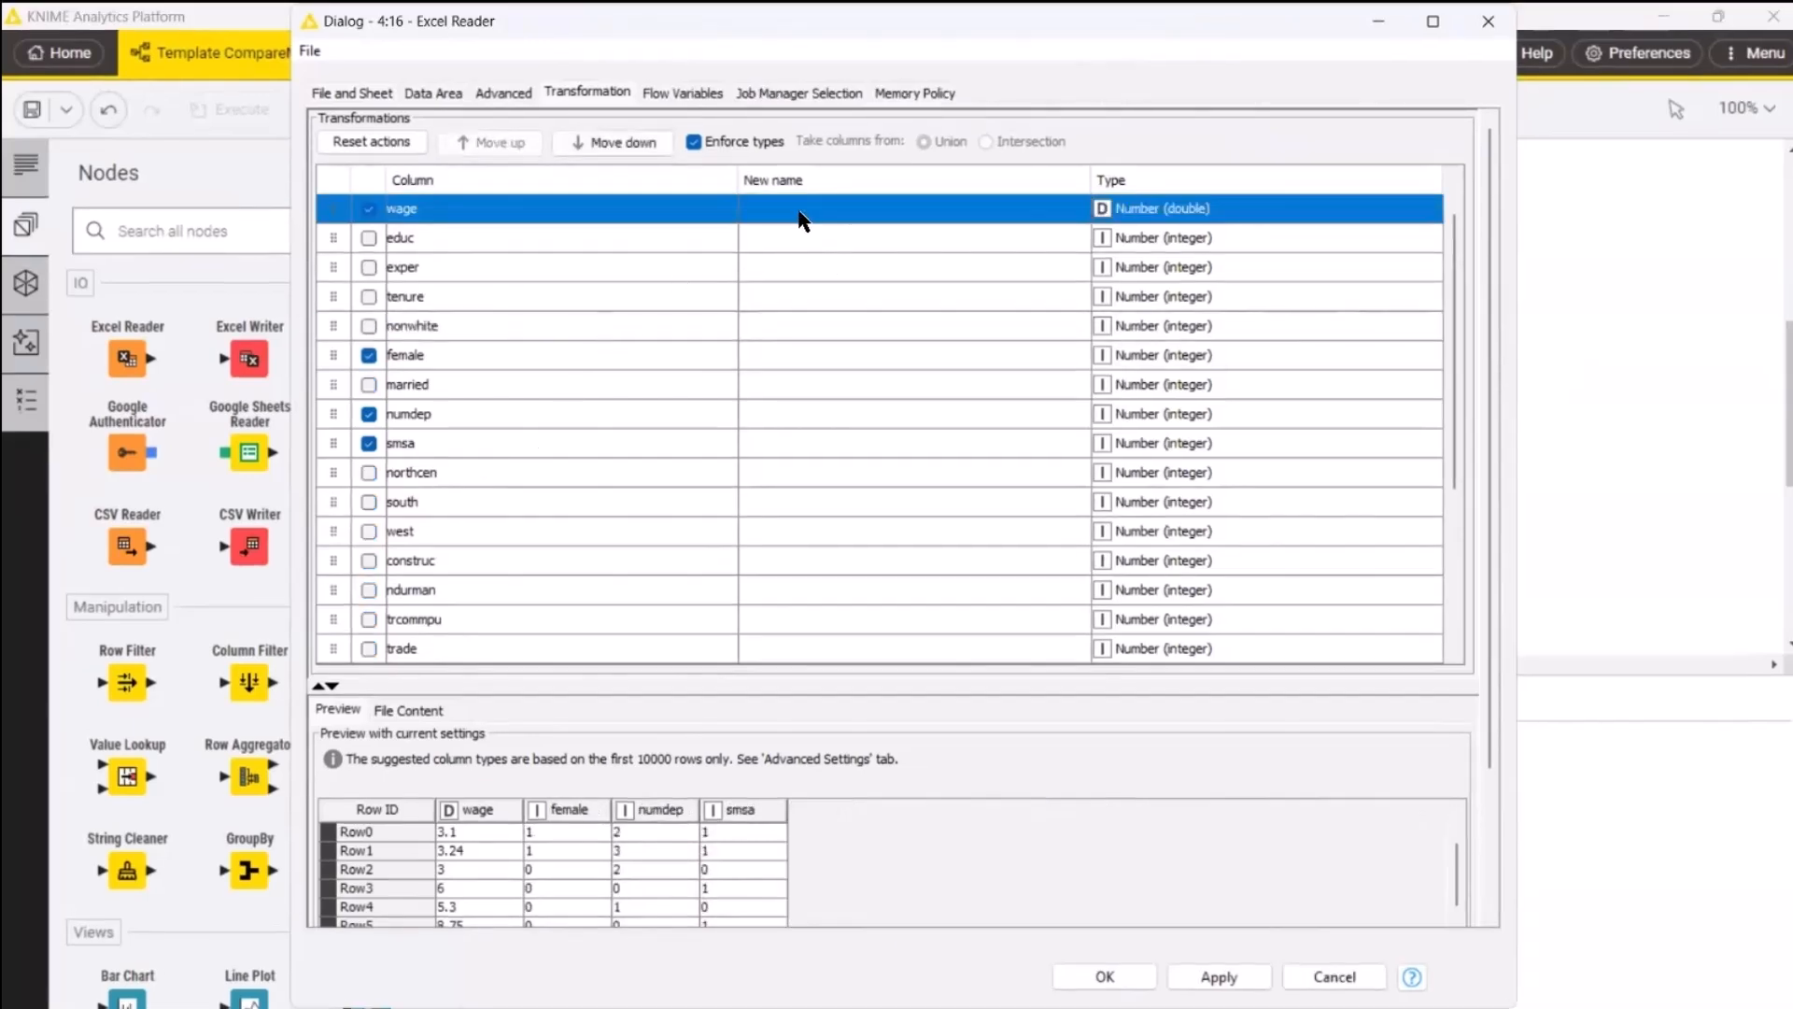
{"action": "left_click", "coordinate": [800, 213]}
{"action": "type", "text": "Wage"}
{"action": "left_click", "coordinate": [807, 362]}
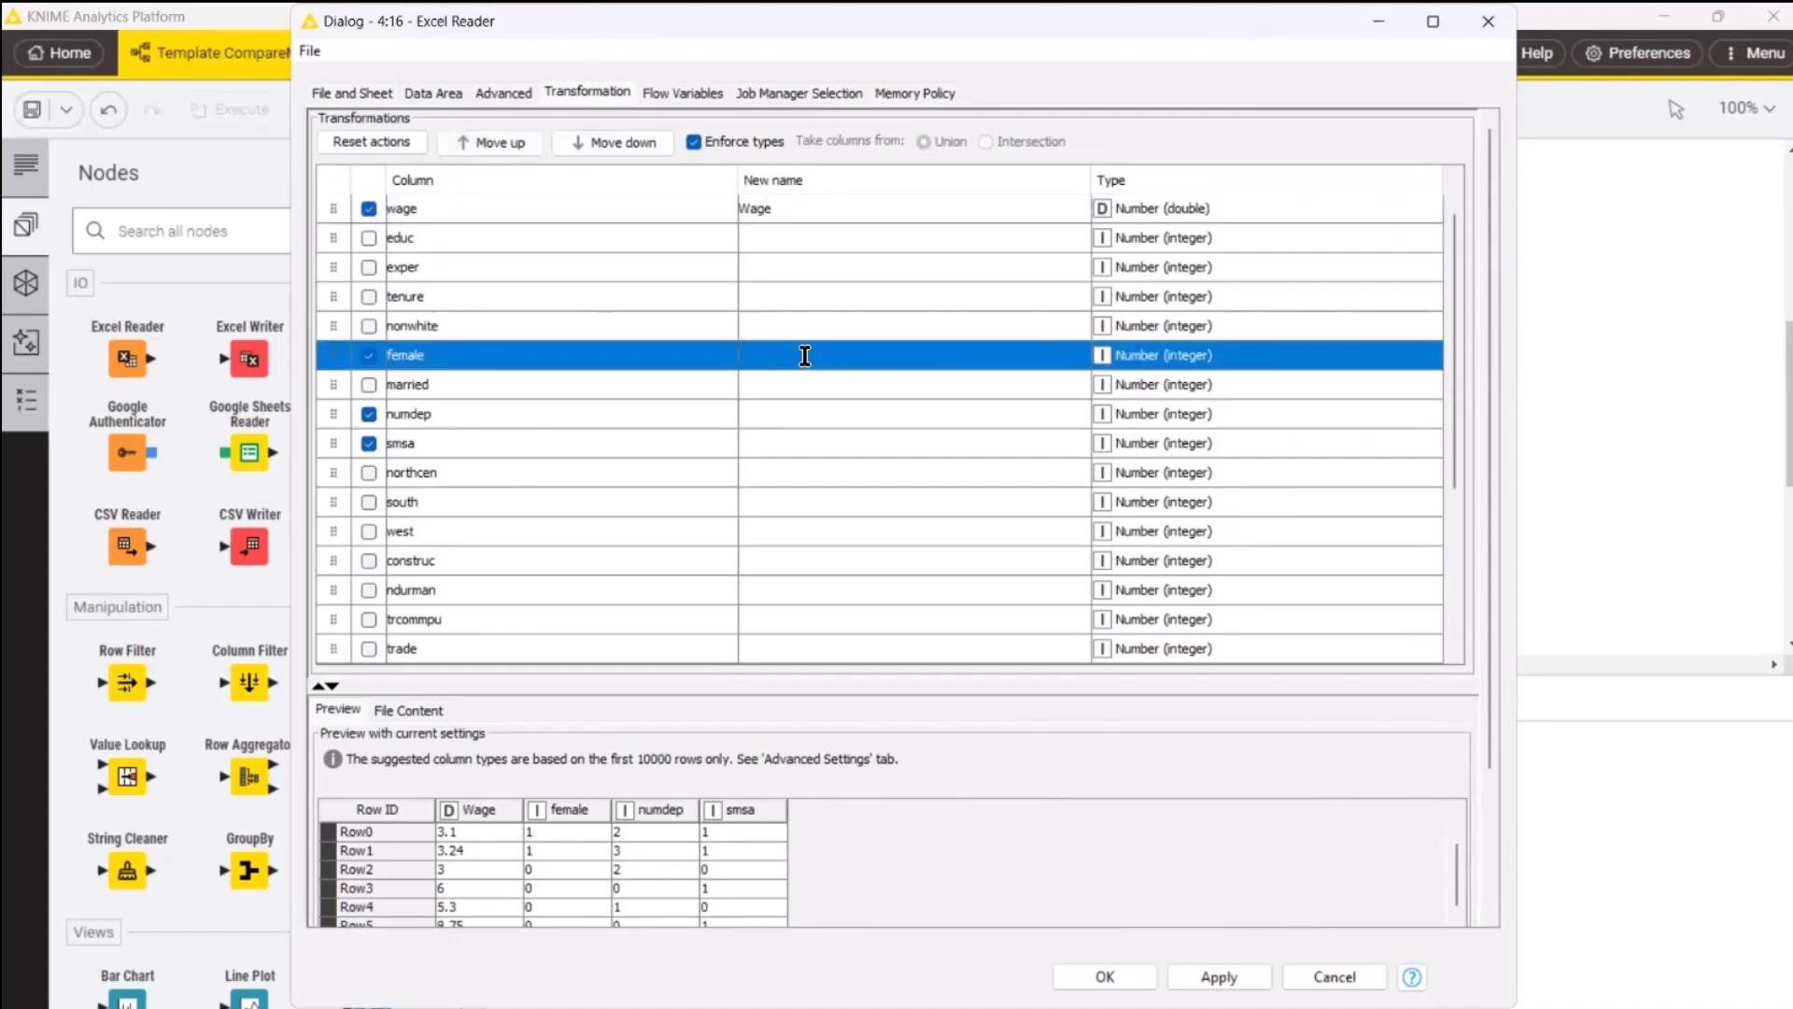
{"action": "left_click", "coordinate": [807, 363]}
{"action": "type", "text": "Sex"}
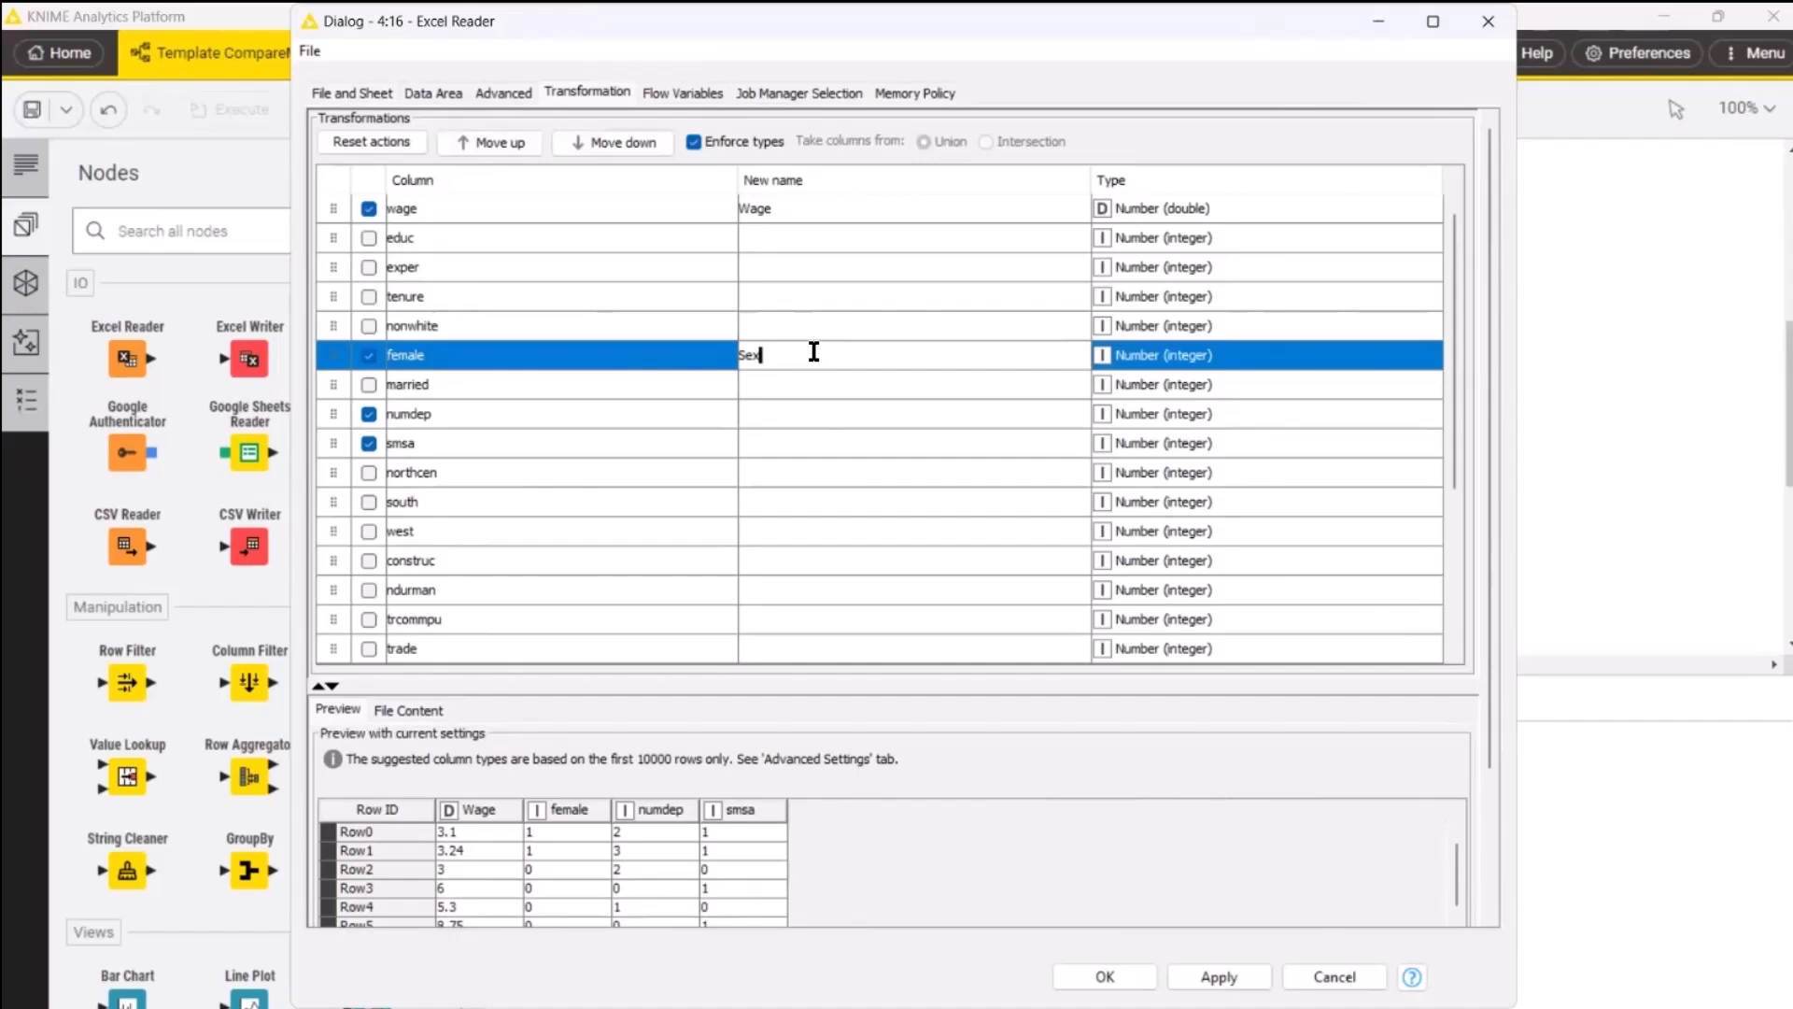
{"action": "type", "text": "Fem"}
{"action": "key", "text": "Return"}
Step: Finish the column setup by excluding numdep and renaming smsa to MSAYes, and execute the Excel Reader
{"action": "left_click", "coordinate": [771, 441]}
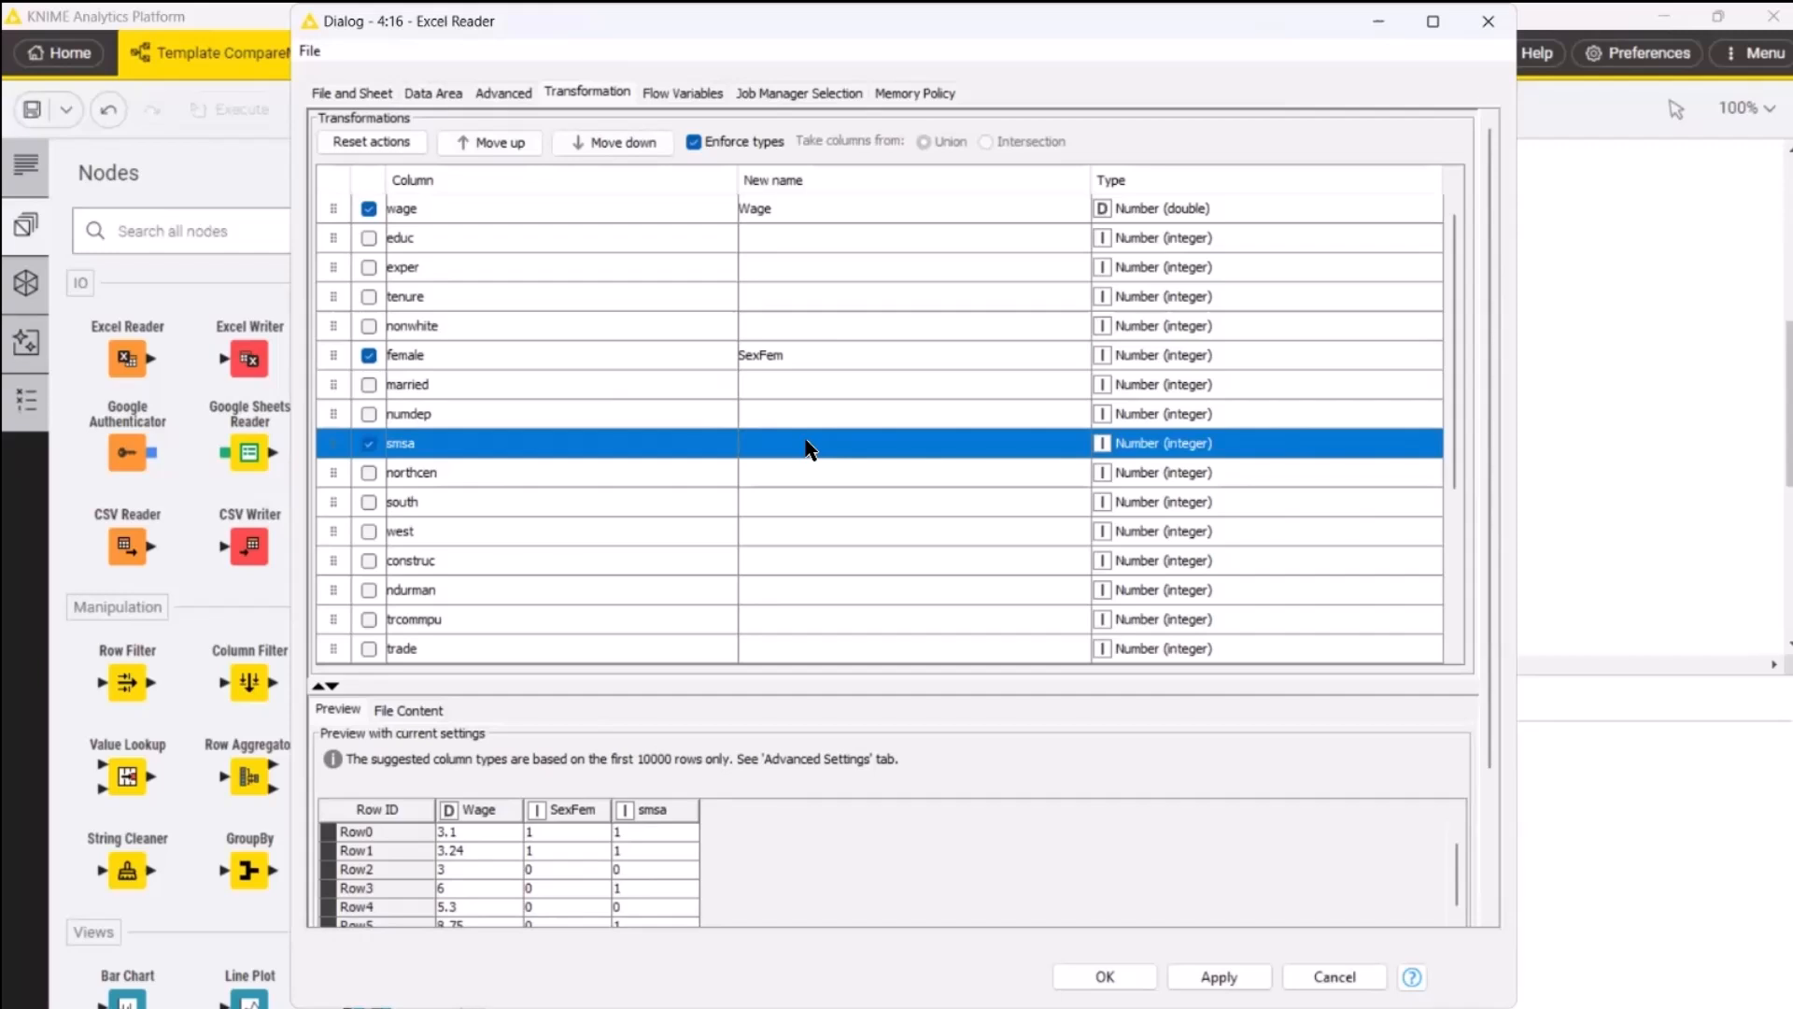
{"action": "double_click", "coordinate": [807, 446]}
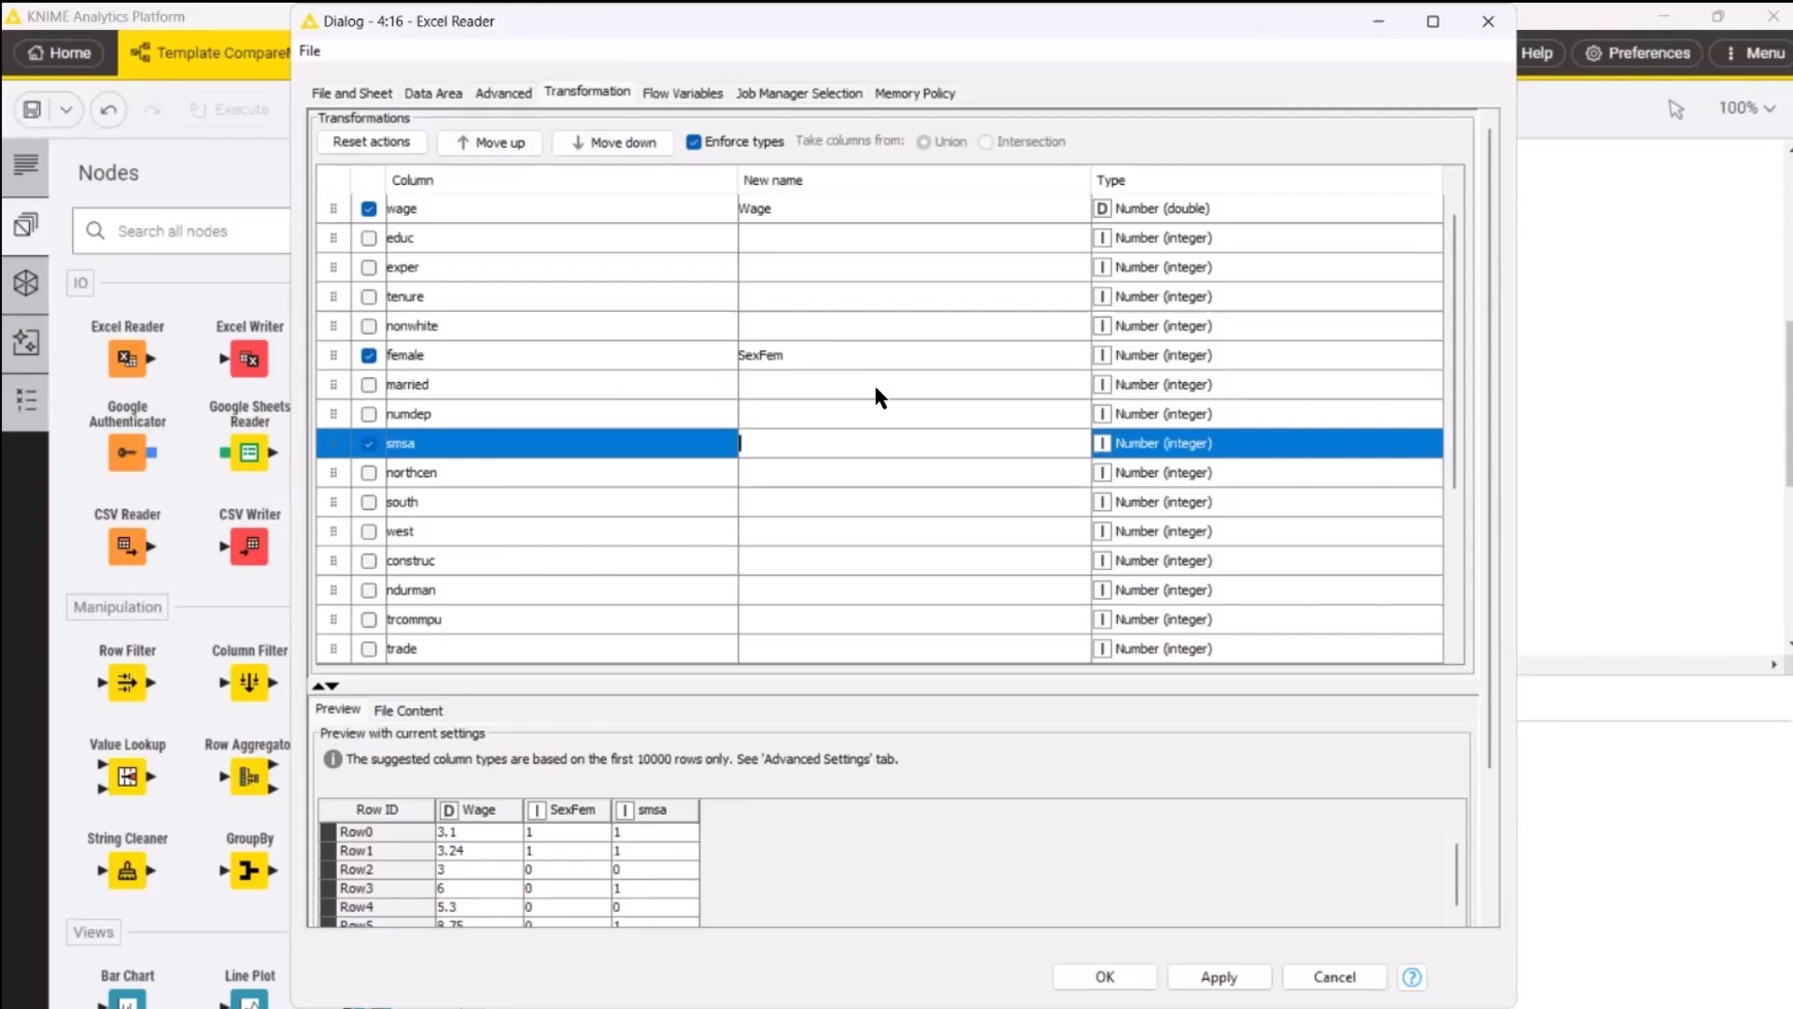
{"action": "type", "text": "MSAYes"}
{"action": "left_click", "coordinate": [1105, 977]}
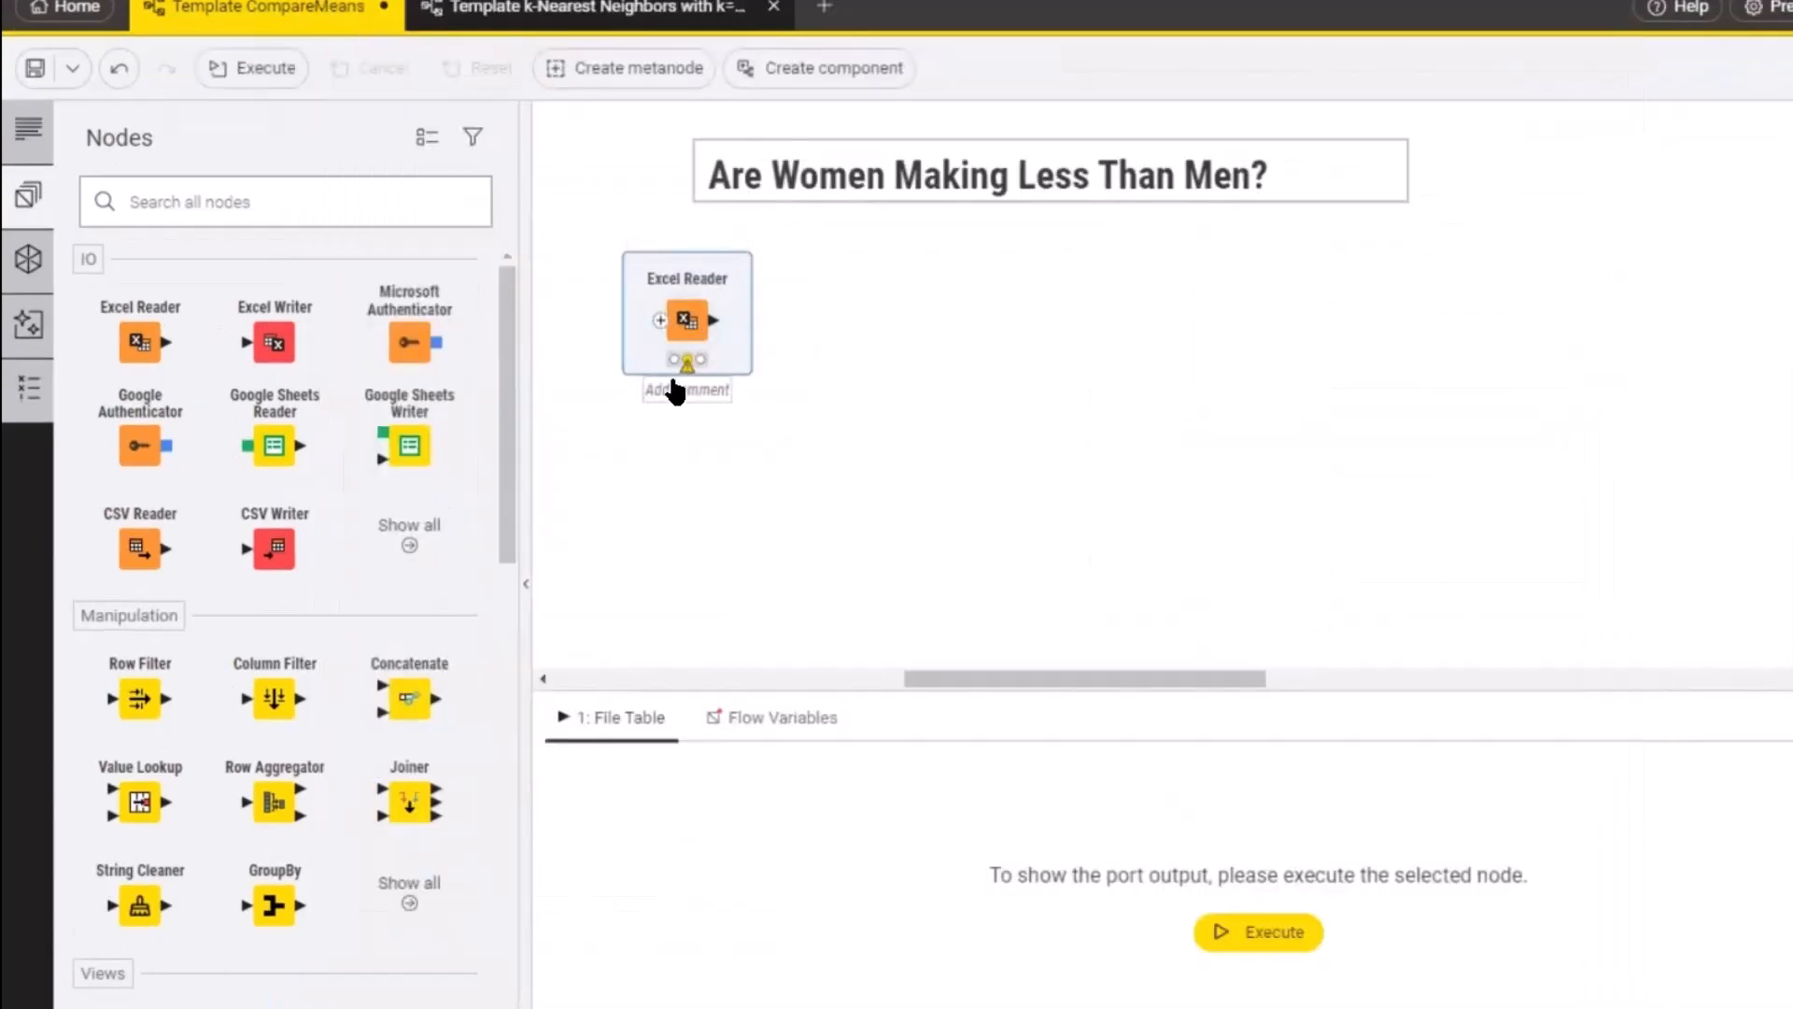
{"action": "left_click", "coordinate": [1281, 937]}
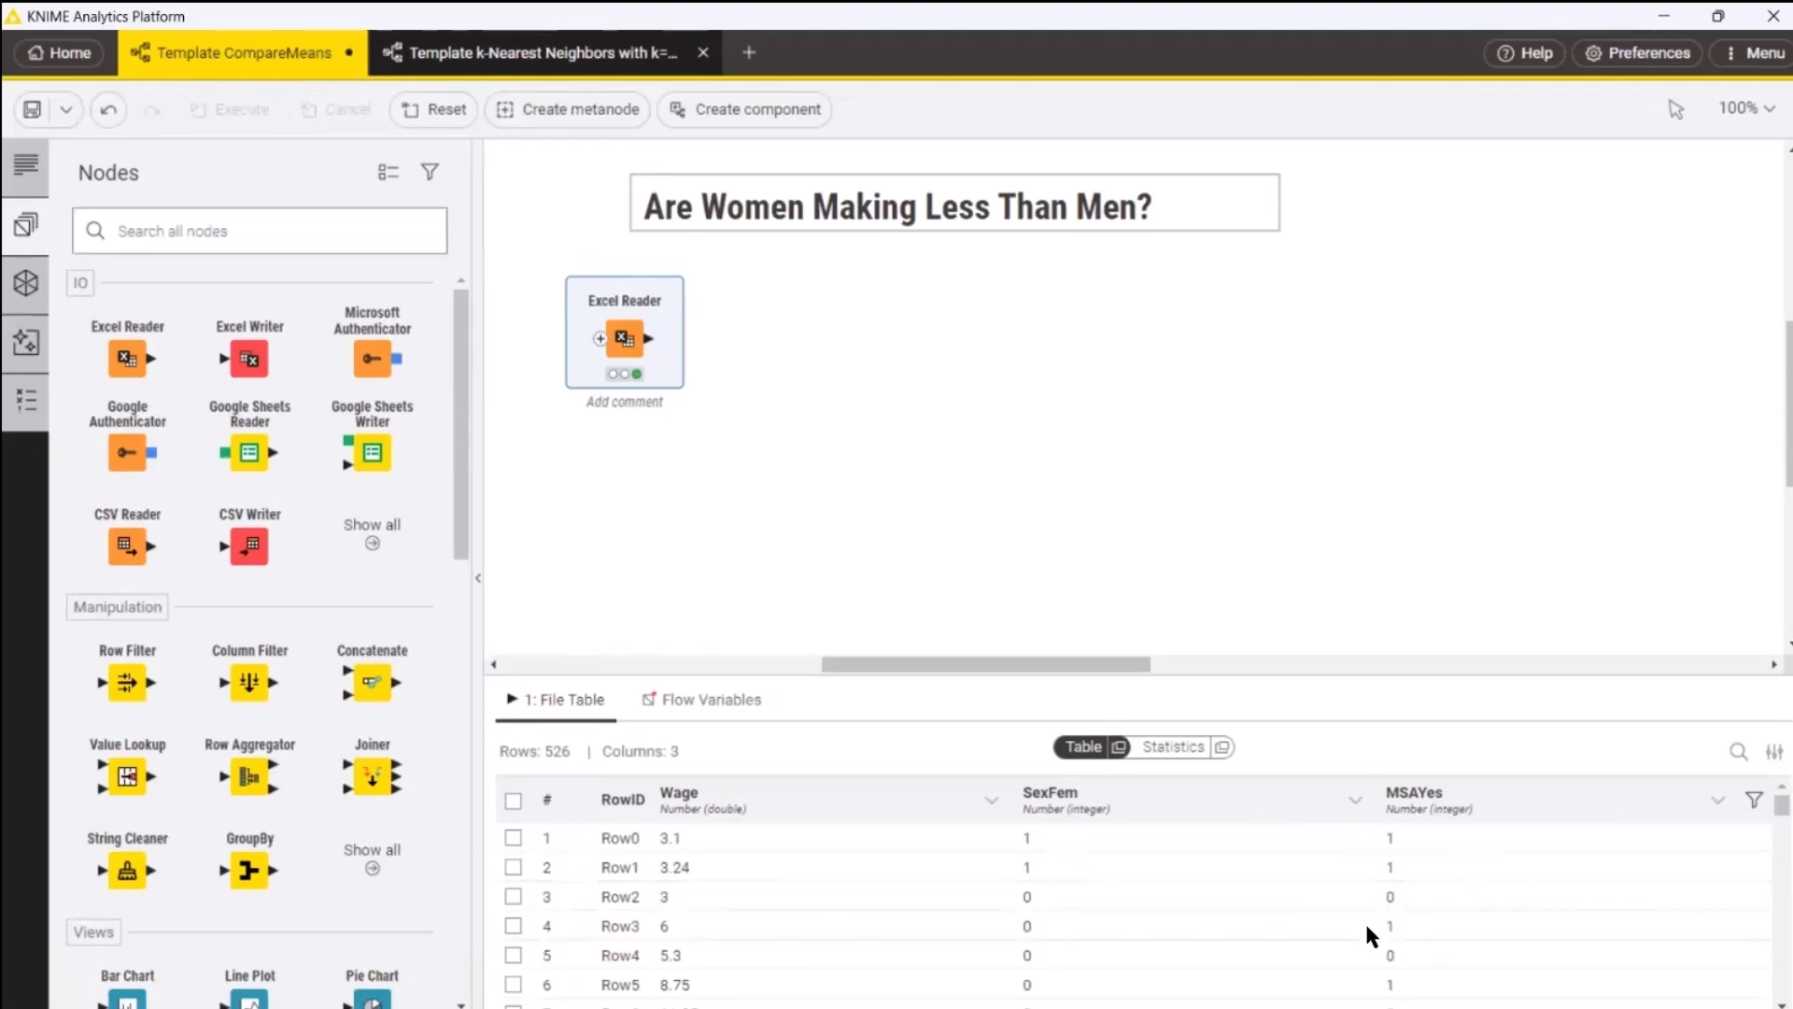
Step: Search the nodes for "filter" and add a Row Filter node connected to the Excel Reader's output
{"action": "left_click", "coordinate": [229, 242]}
{"action": "type", "text": "filter"}
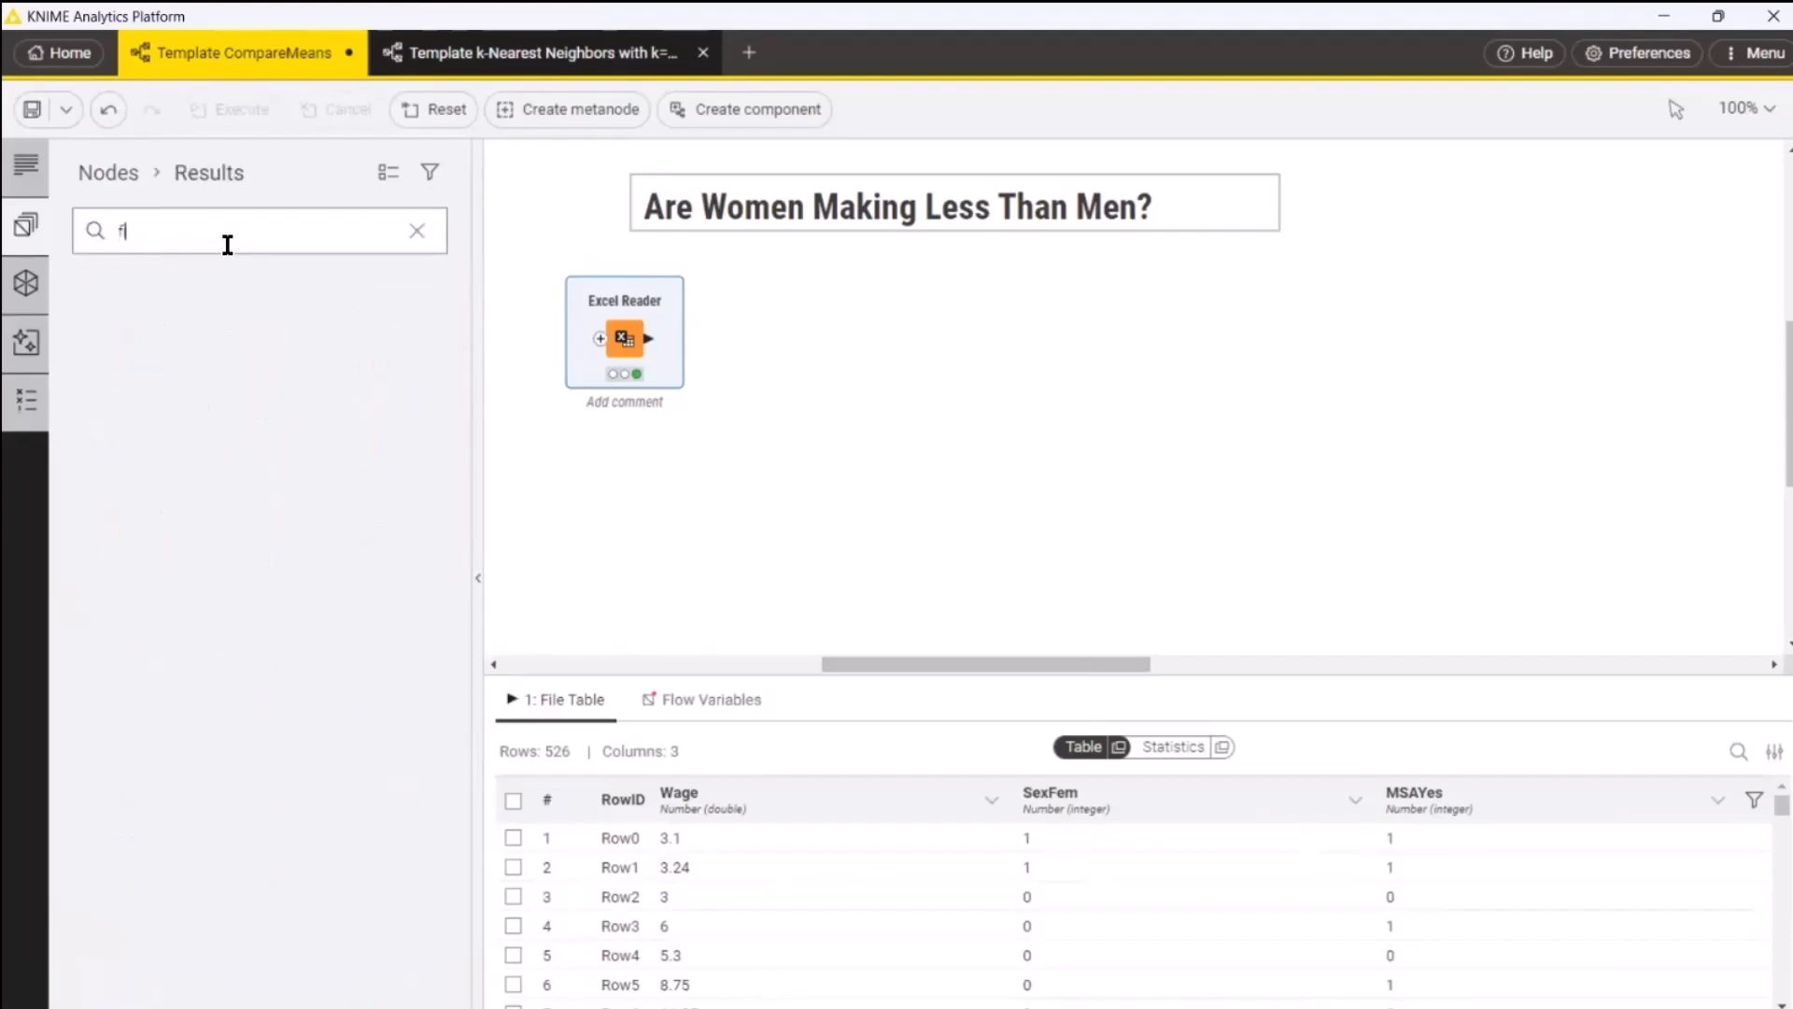
{"action": "left_click_drag", "start_coordinate": [121, 364], "coordinate": [761, 348]}
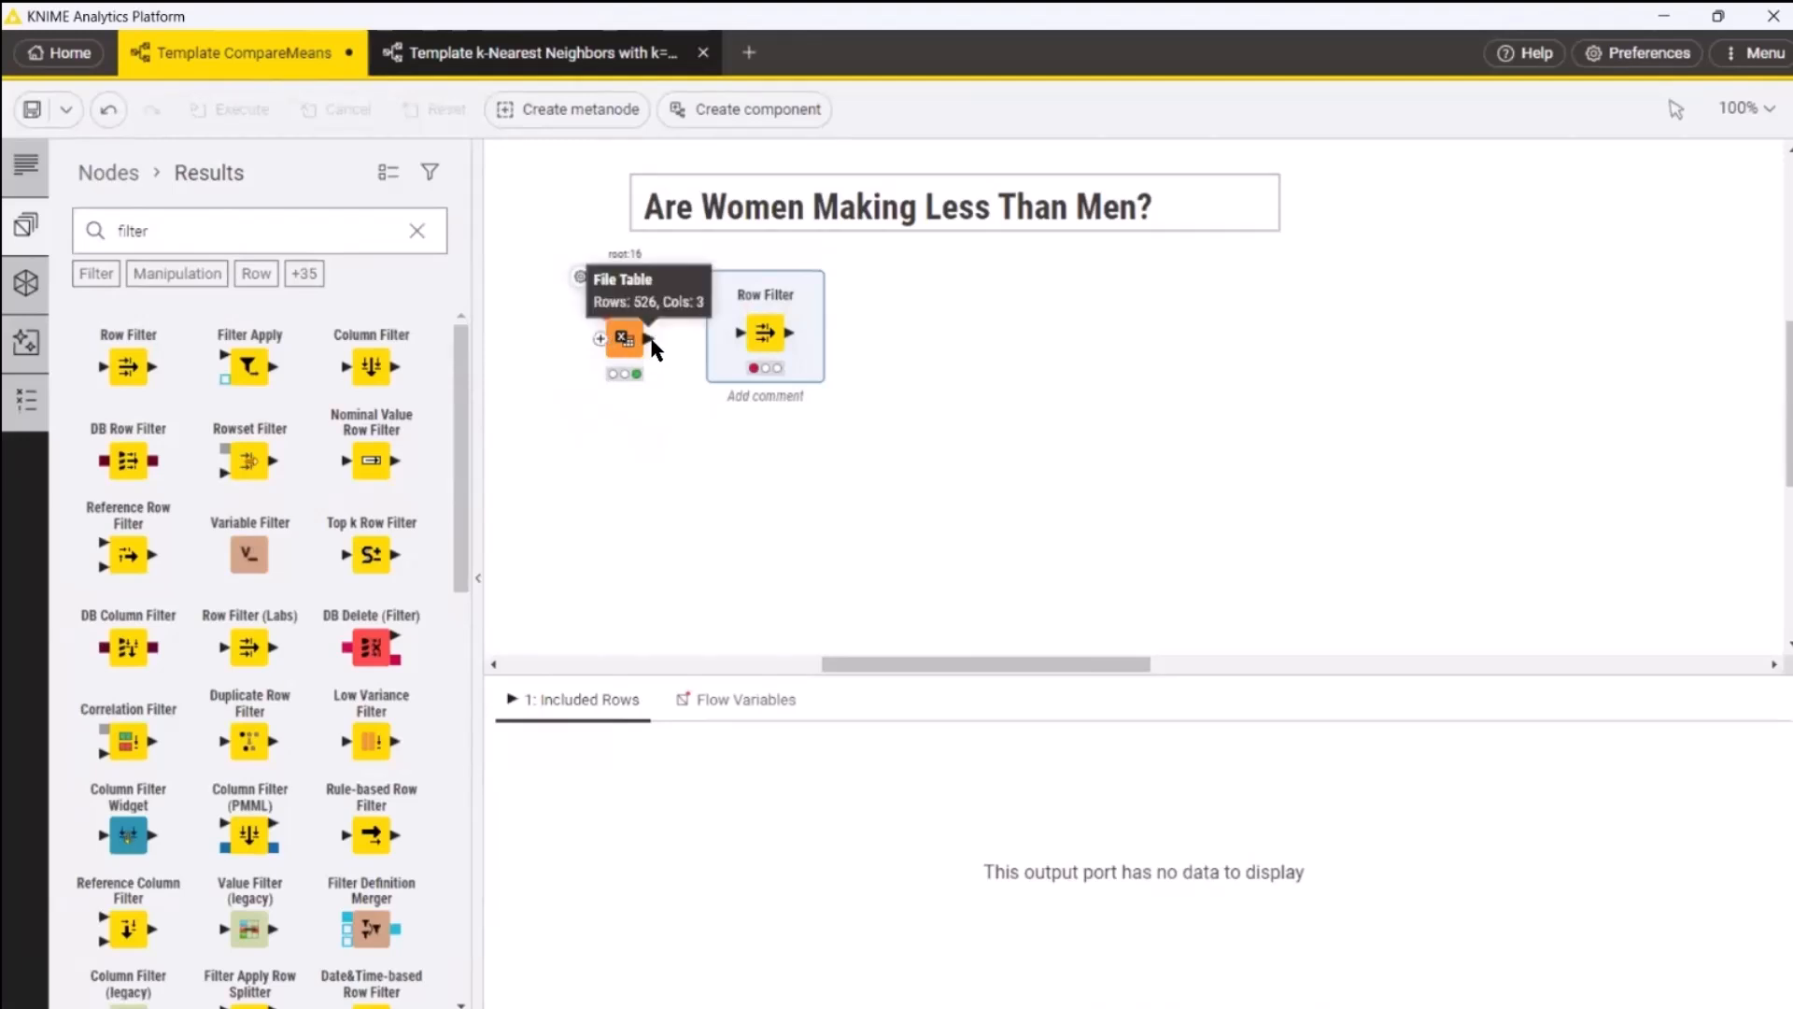
{"action": "left_click_drag", "start_coordinate": [653, 341], "coordinate": [744, 339]}
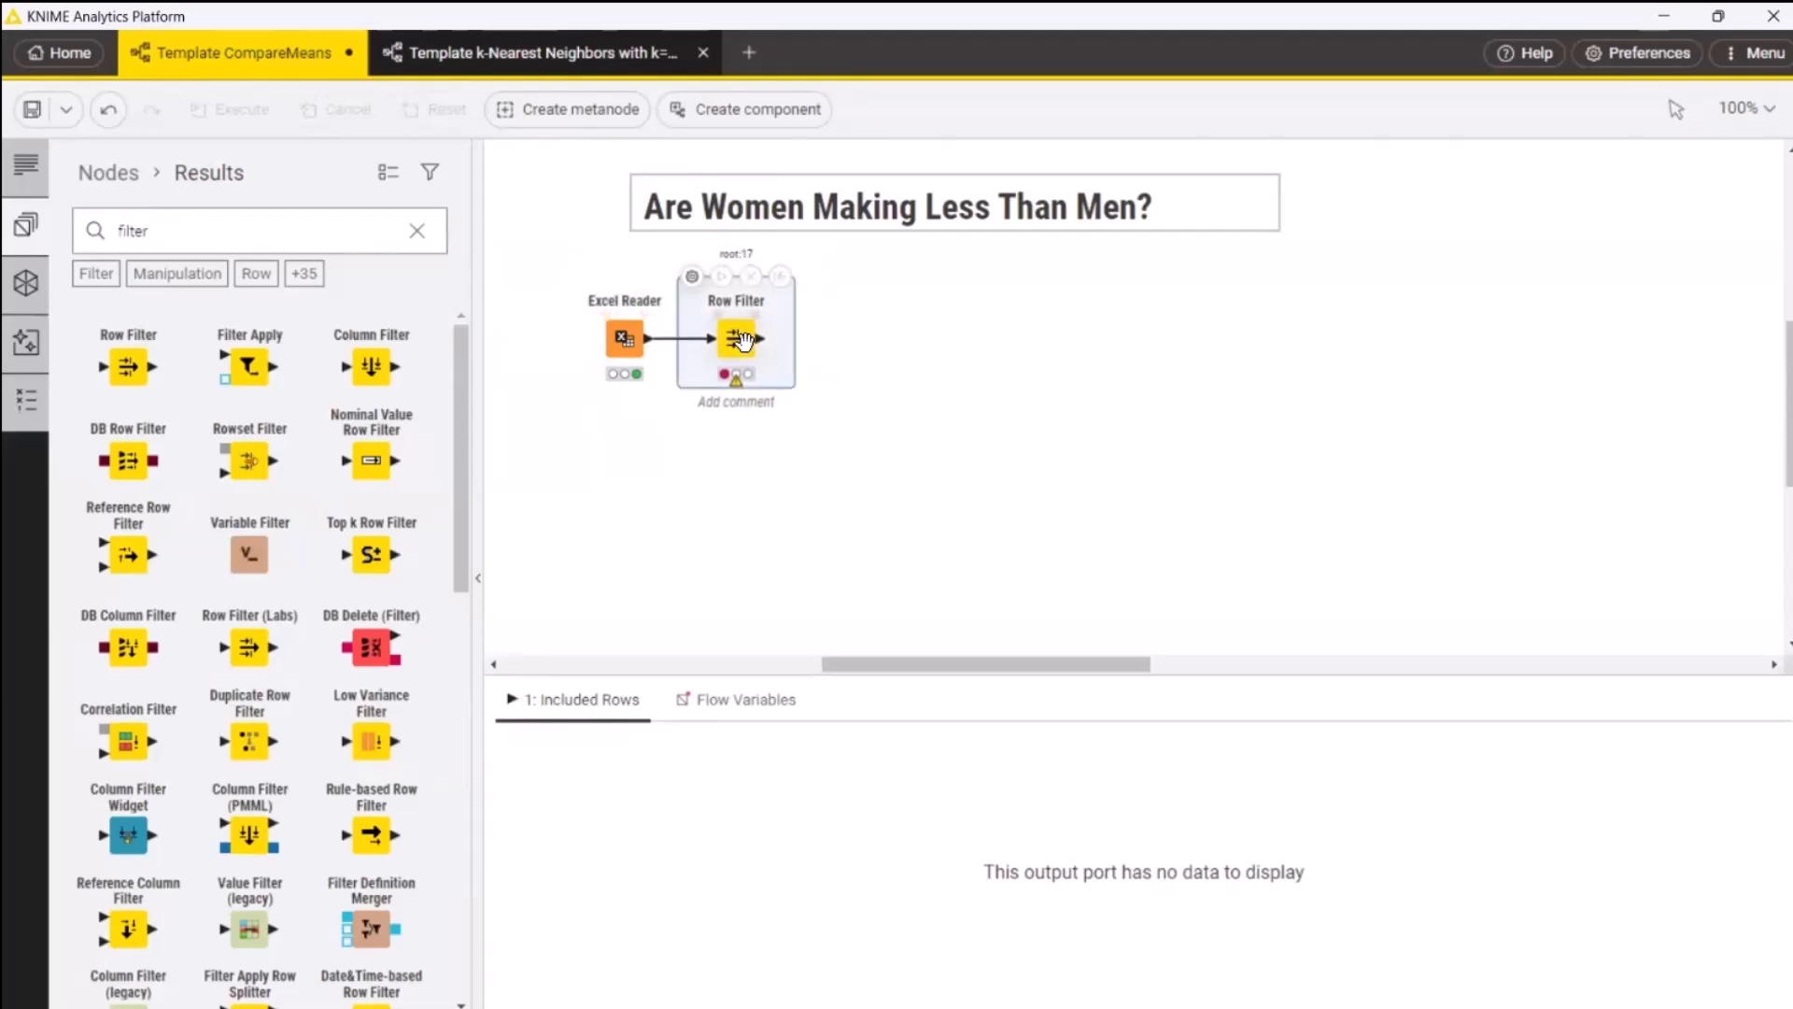
Step: Configure the Row Filter with a single criterion that outputs rows where MSAYes equals 1
{"action": "double_click", "coordinate": [743, 340]}
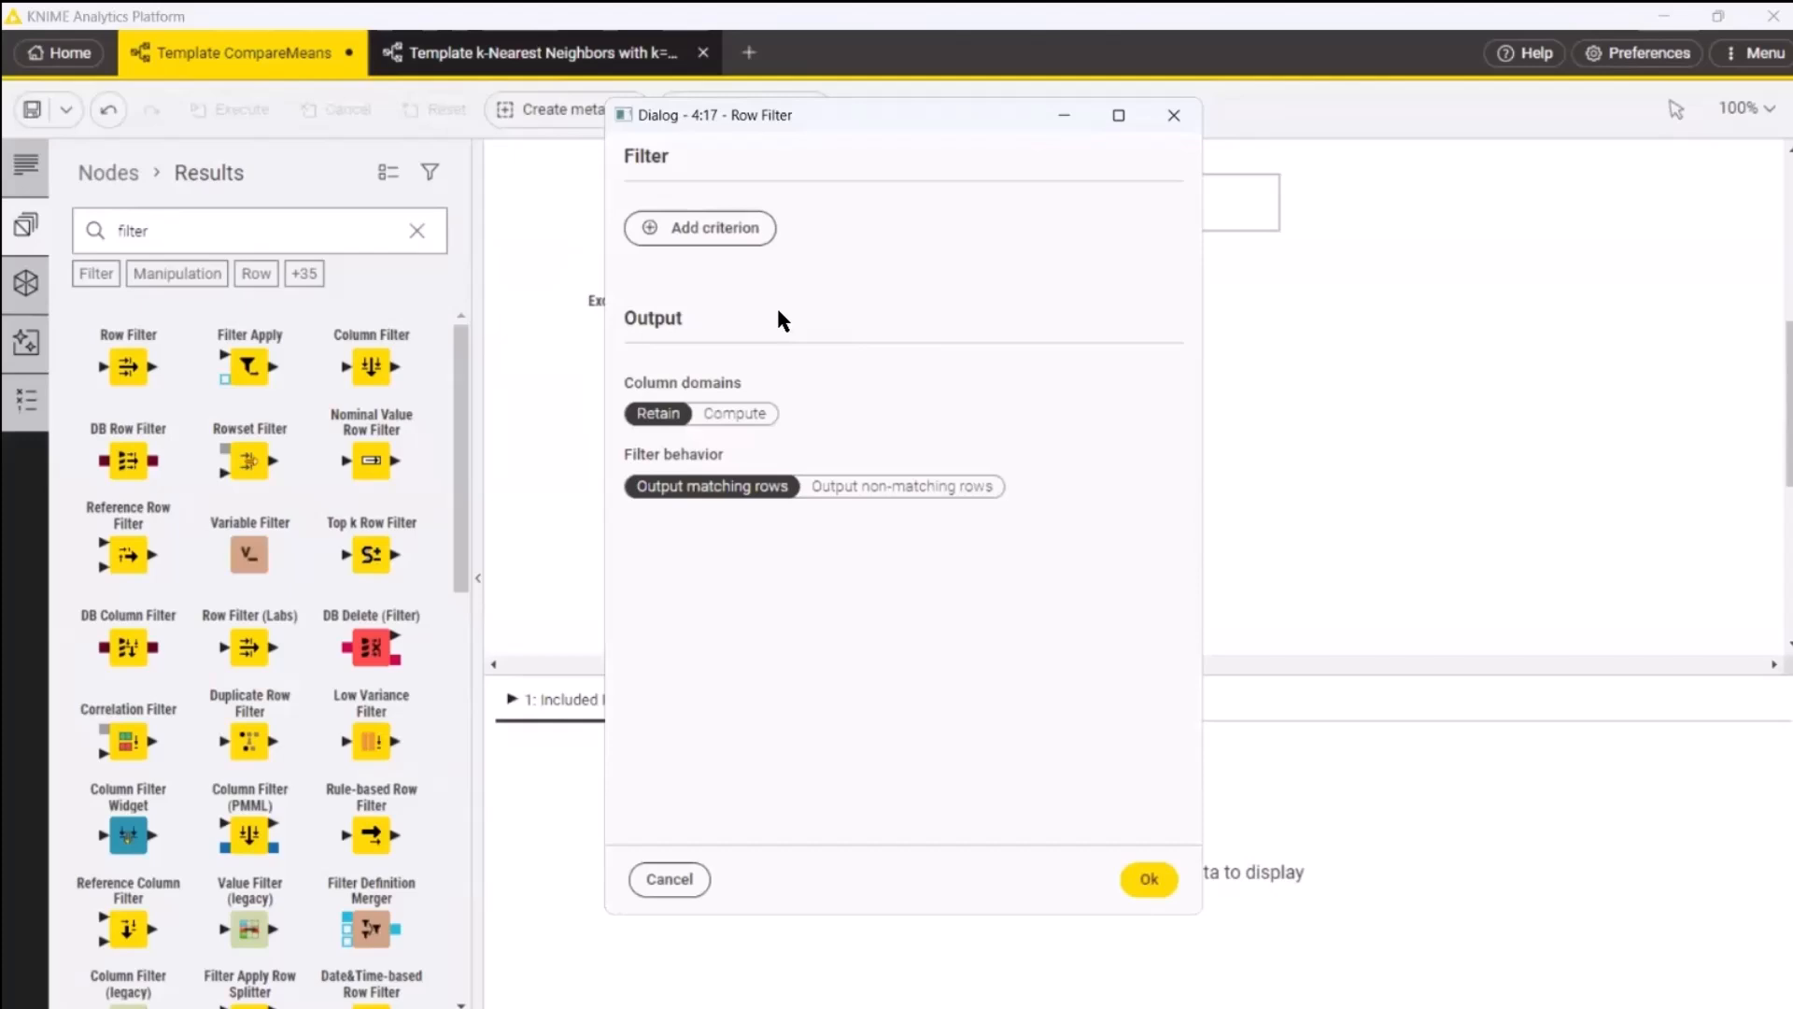
{"action": "left_click", "coordinate": [716, 233]}
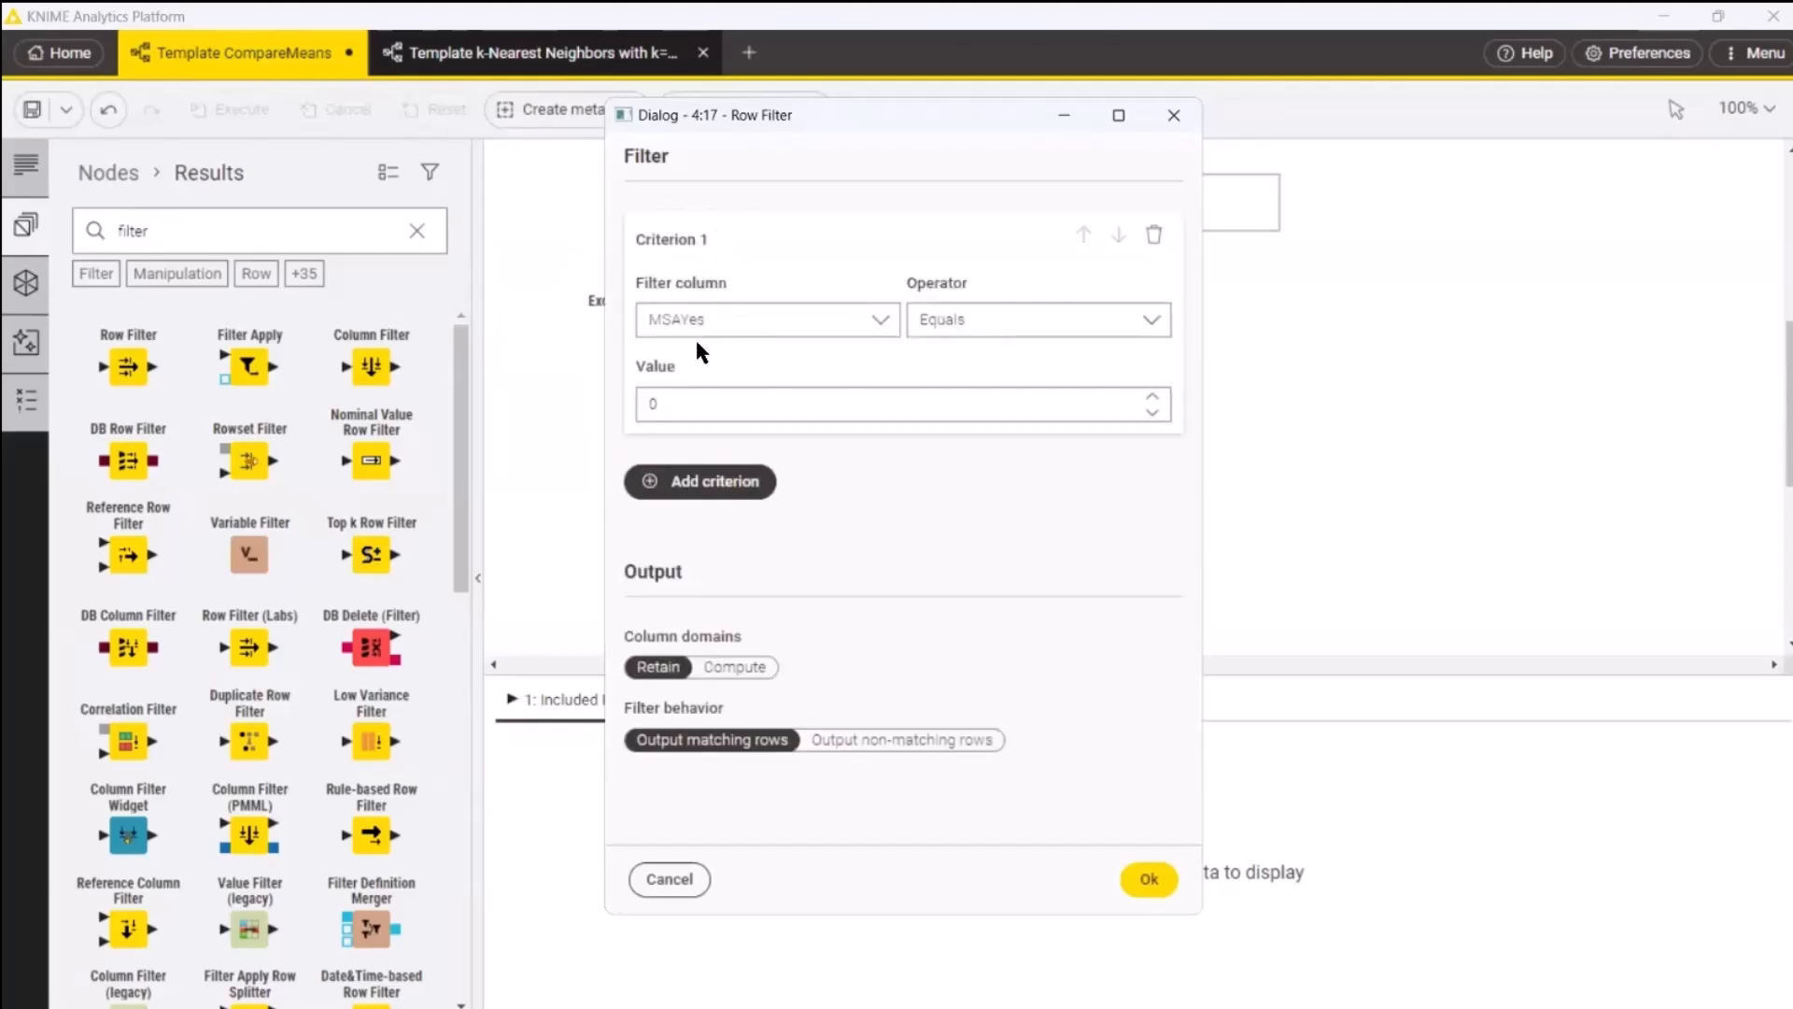
{"action": "left_click", "coordinate": [885, 327]}
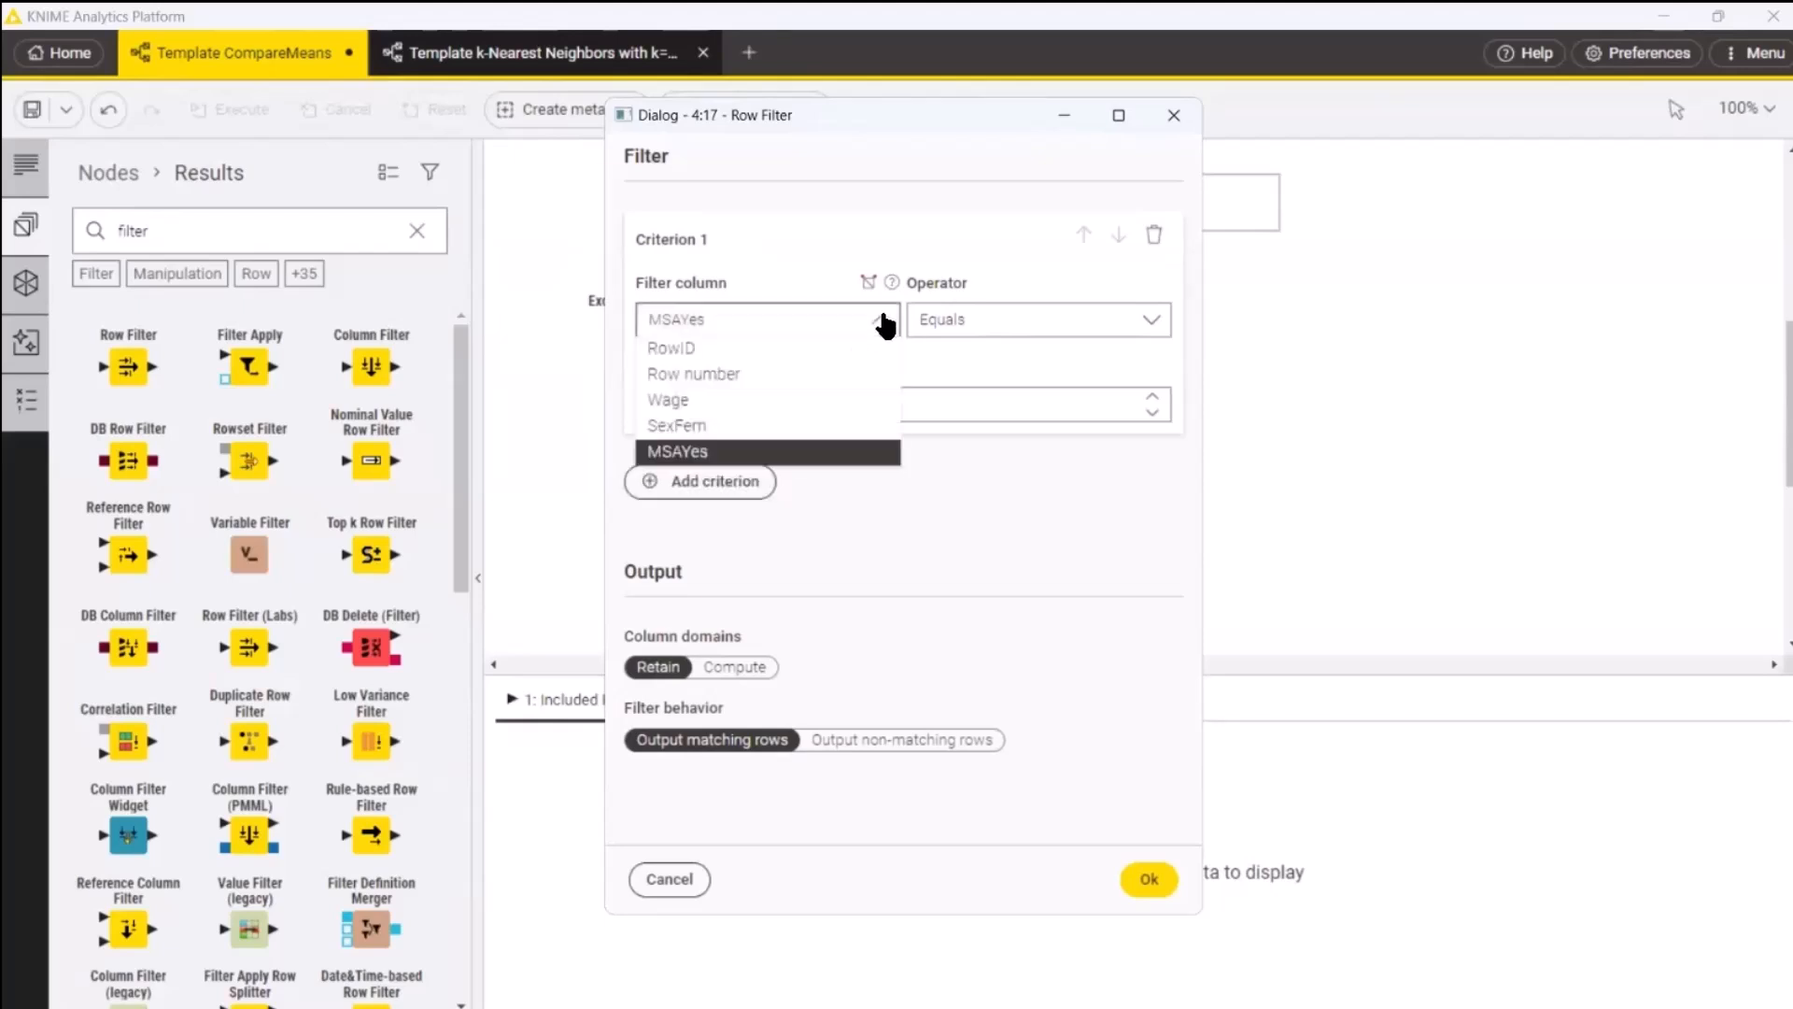
{"action": "left_click", "coordinate": [755, 449]}
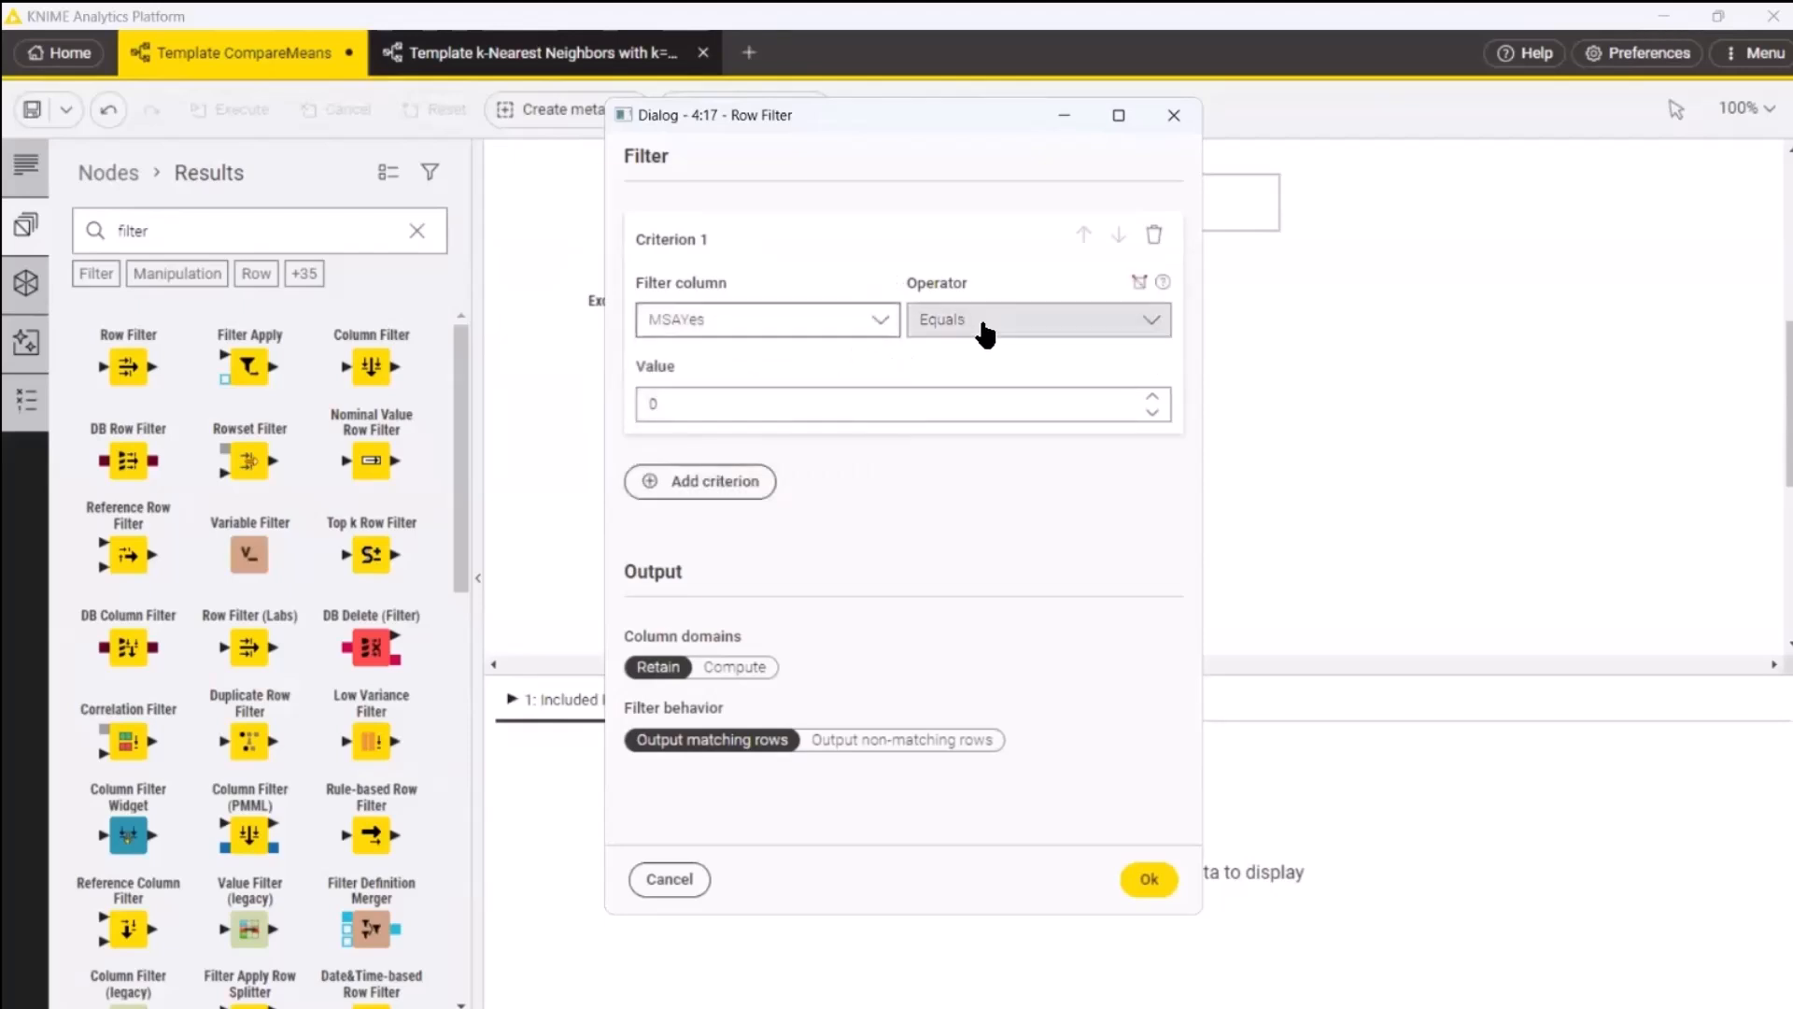
{"action": "left_click", "coordinate": [1153, 398]}
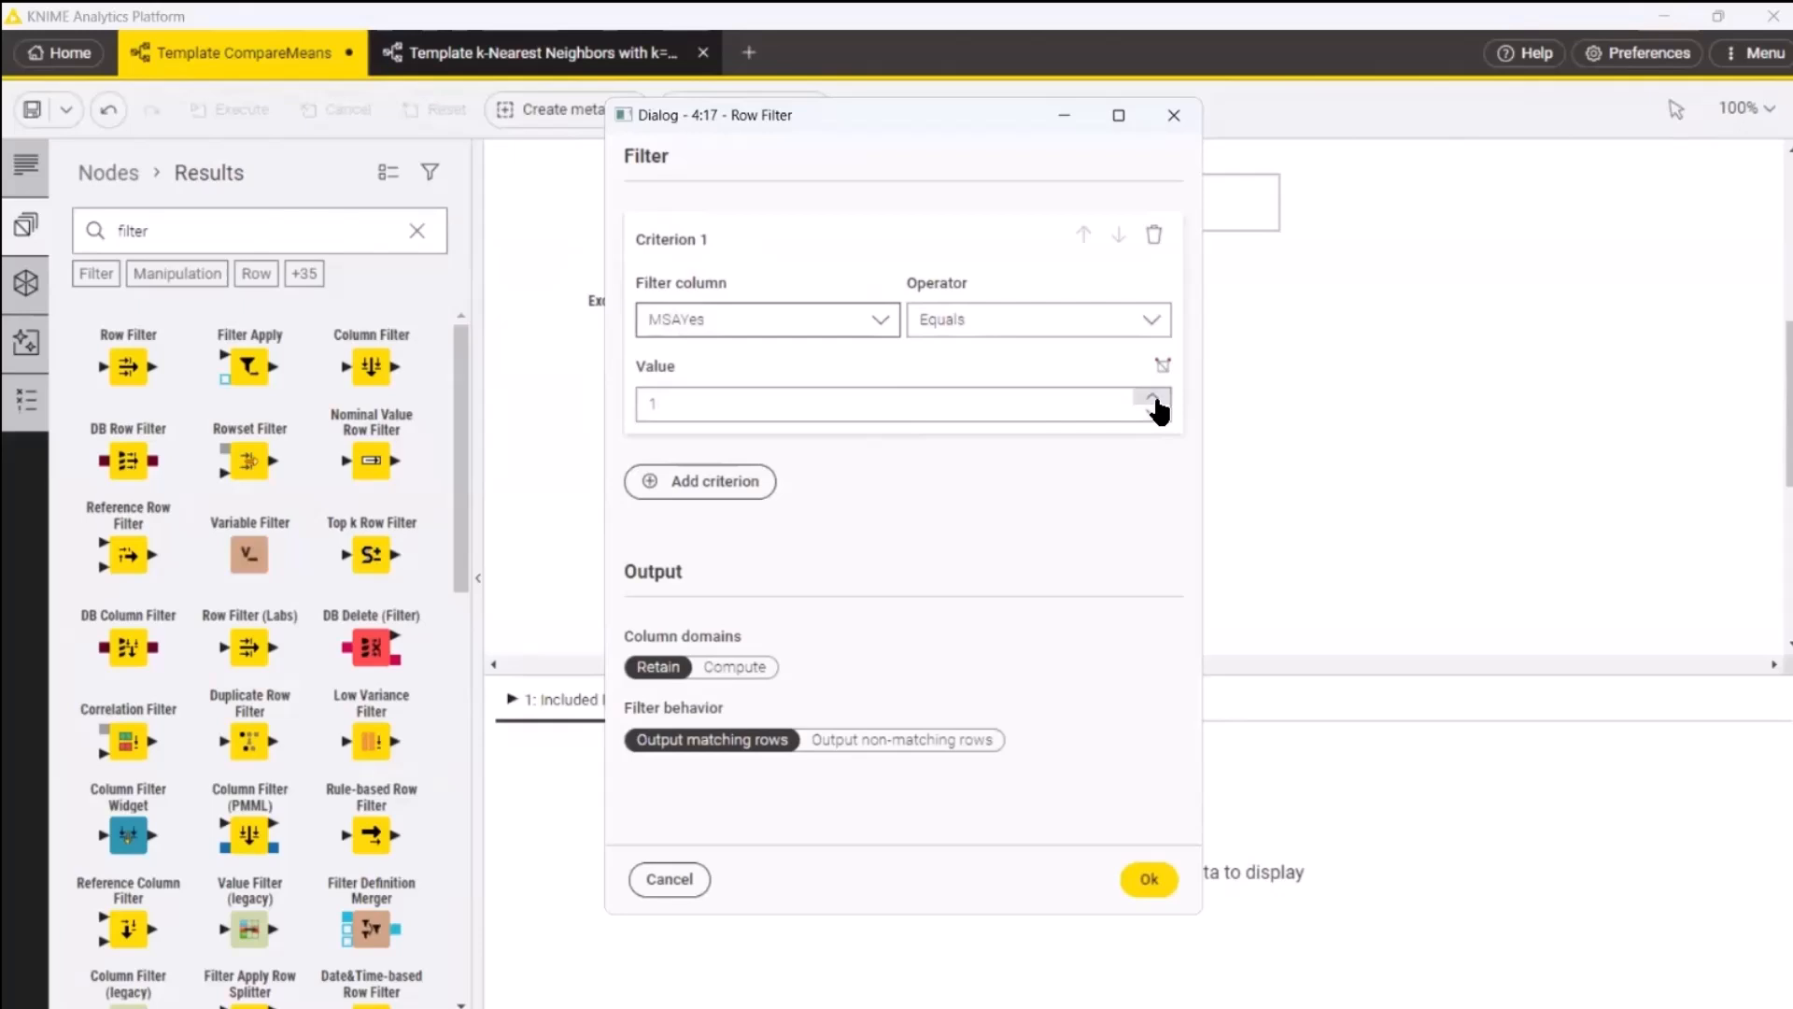
{"action": "left_click", "coordinate": [729, 485]}
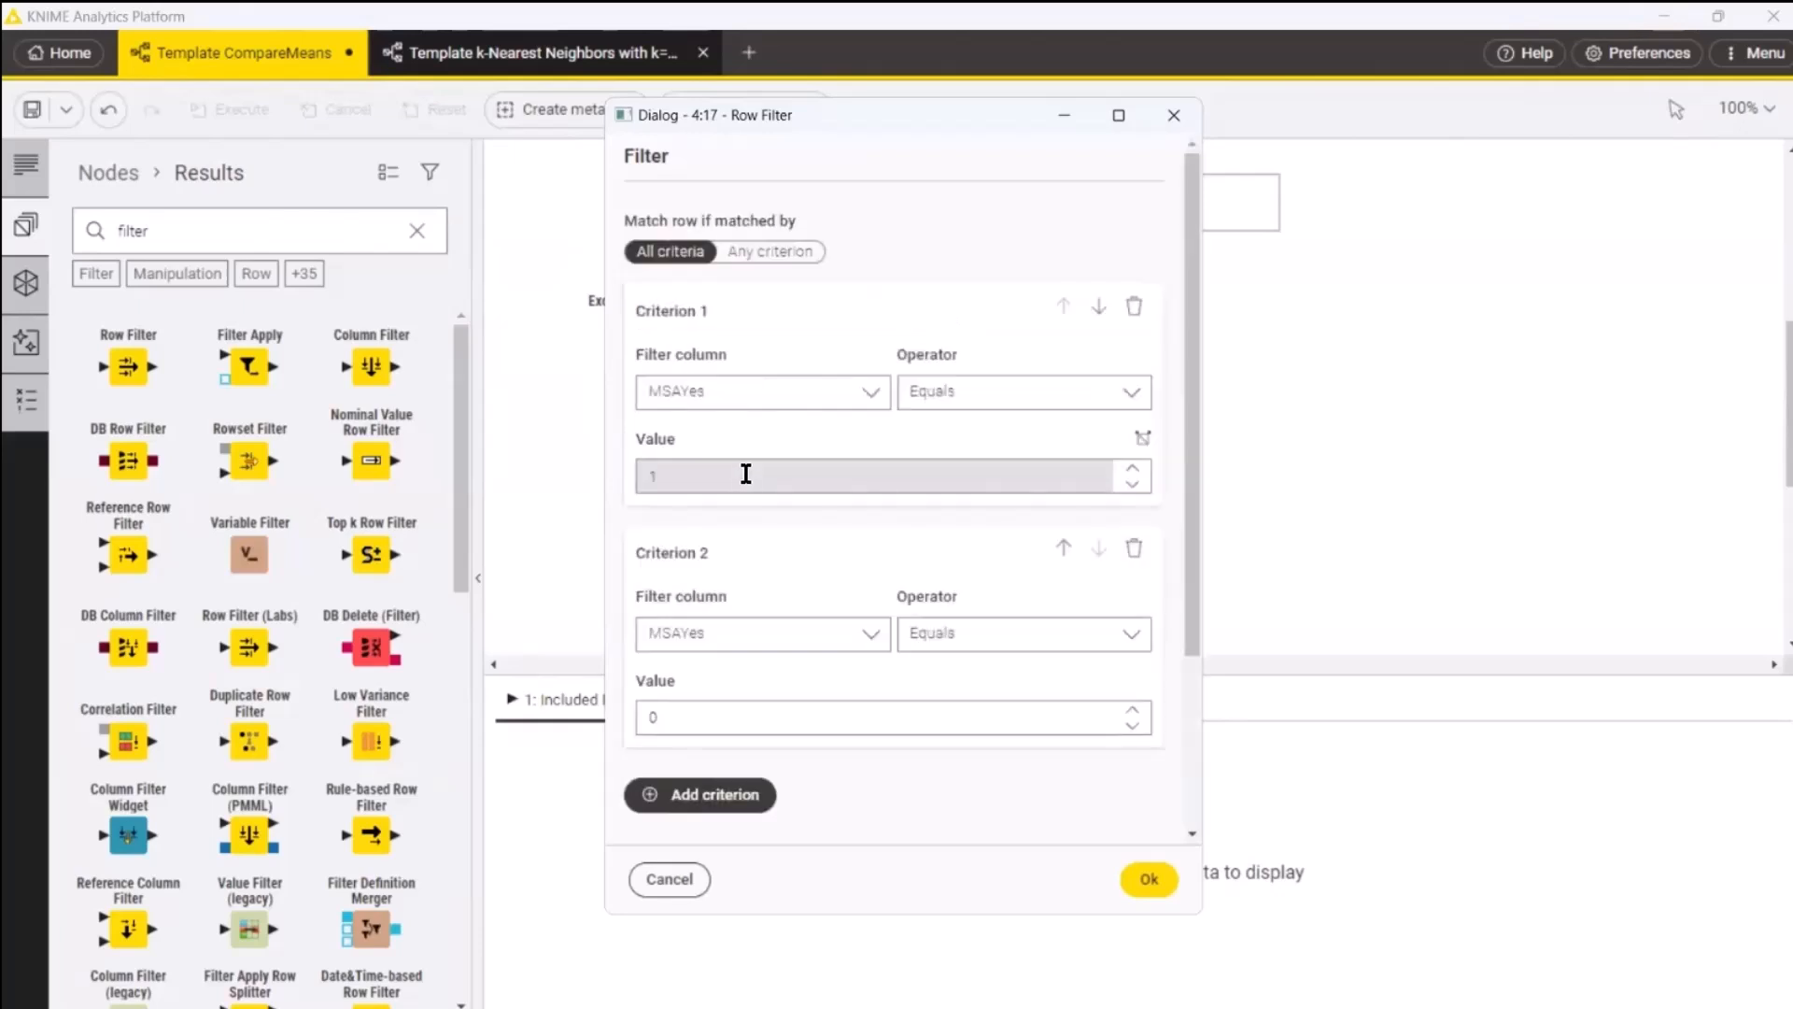
{"action": "left_click", "coordinate": [1133, 551]}
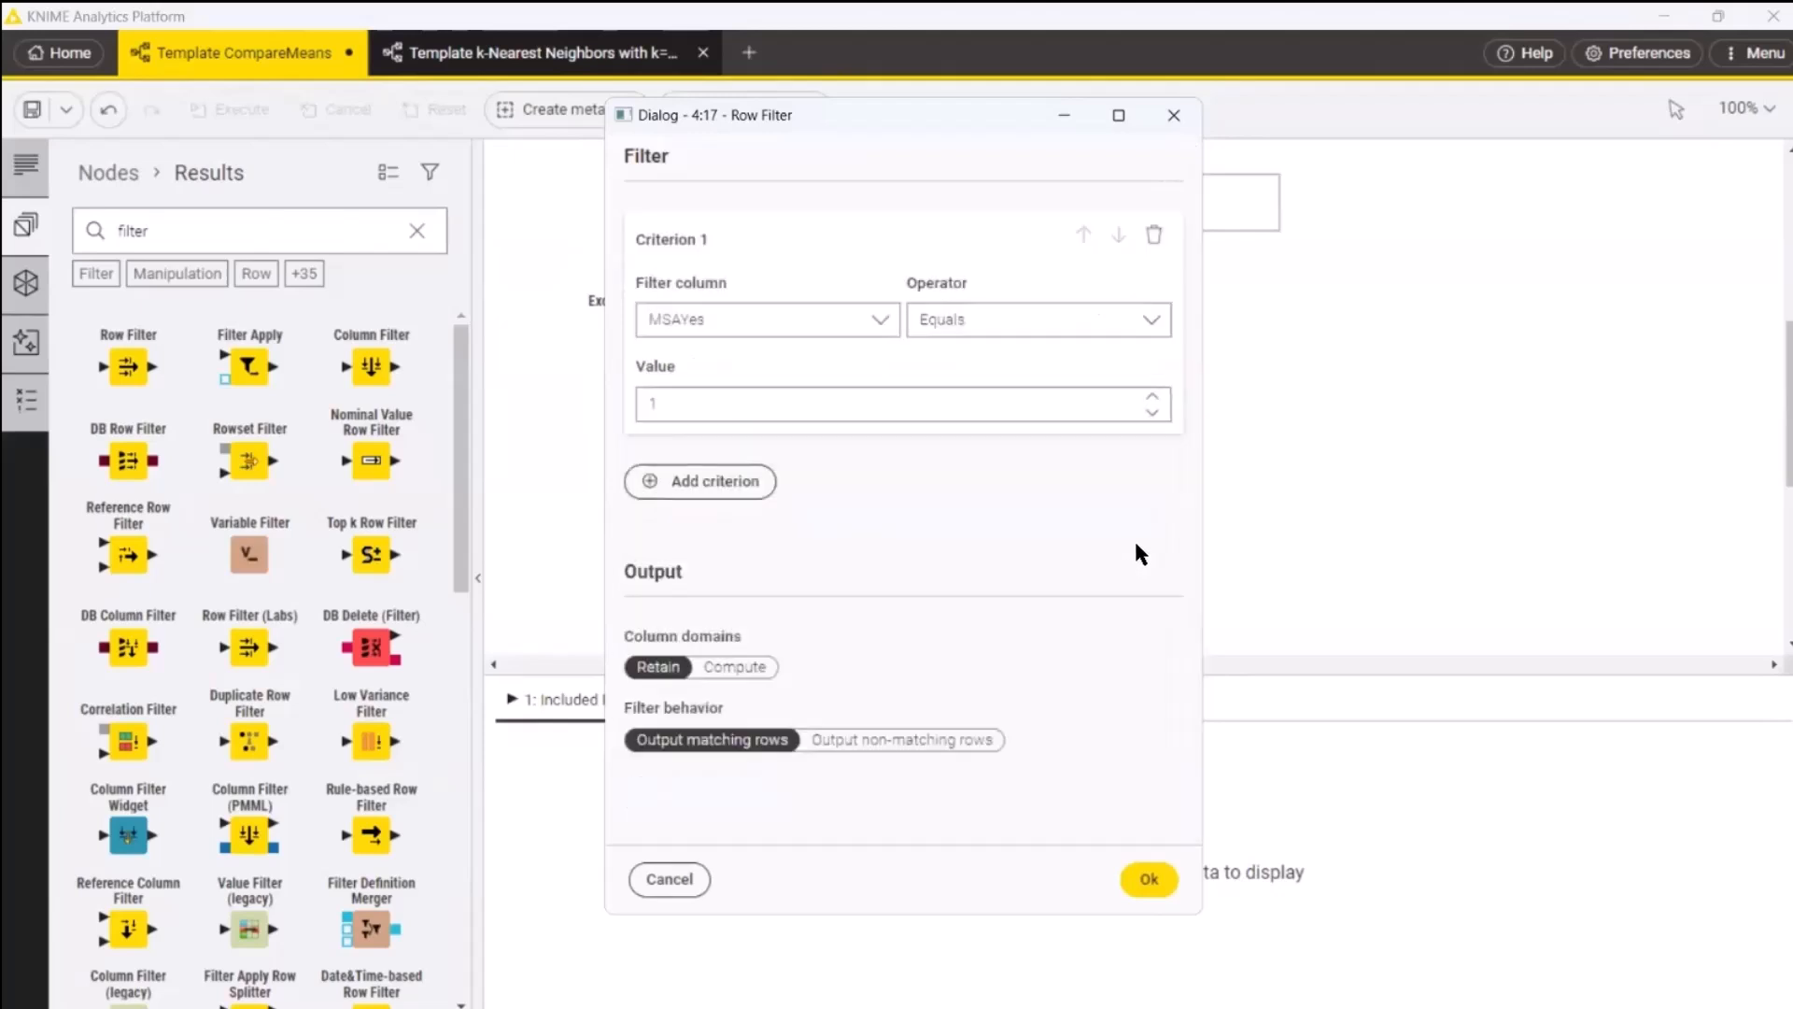
{"action": "left_click", "coordinate": [1149, 880]}
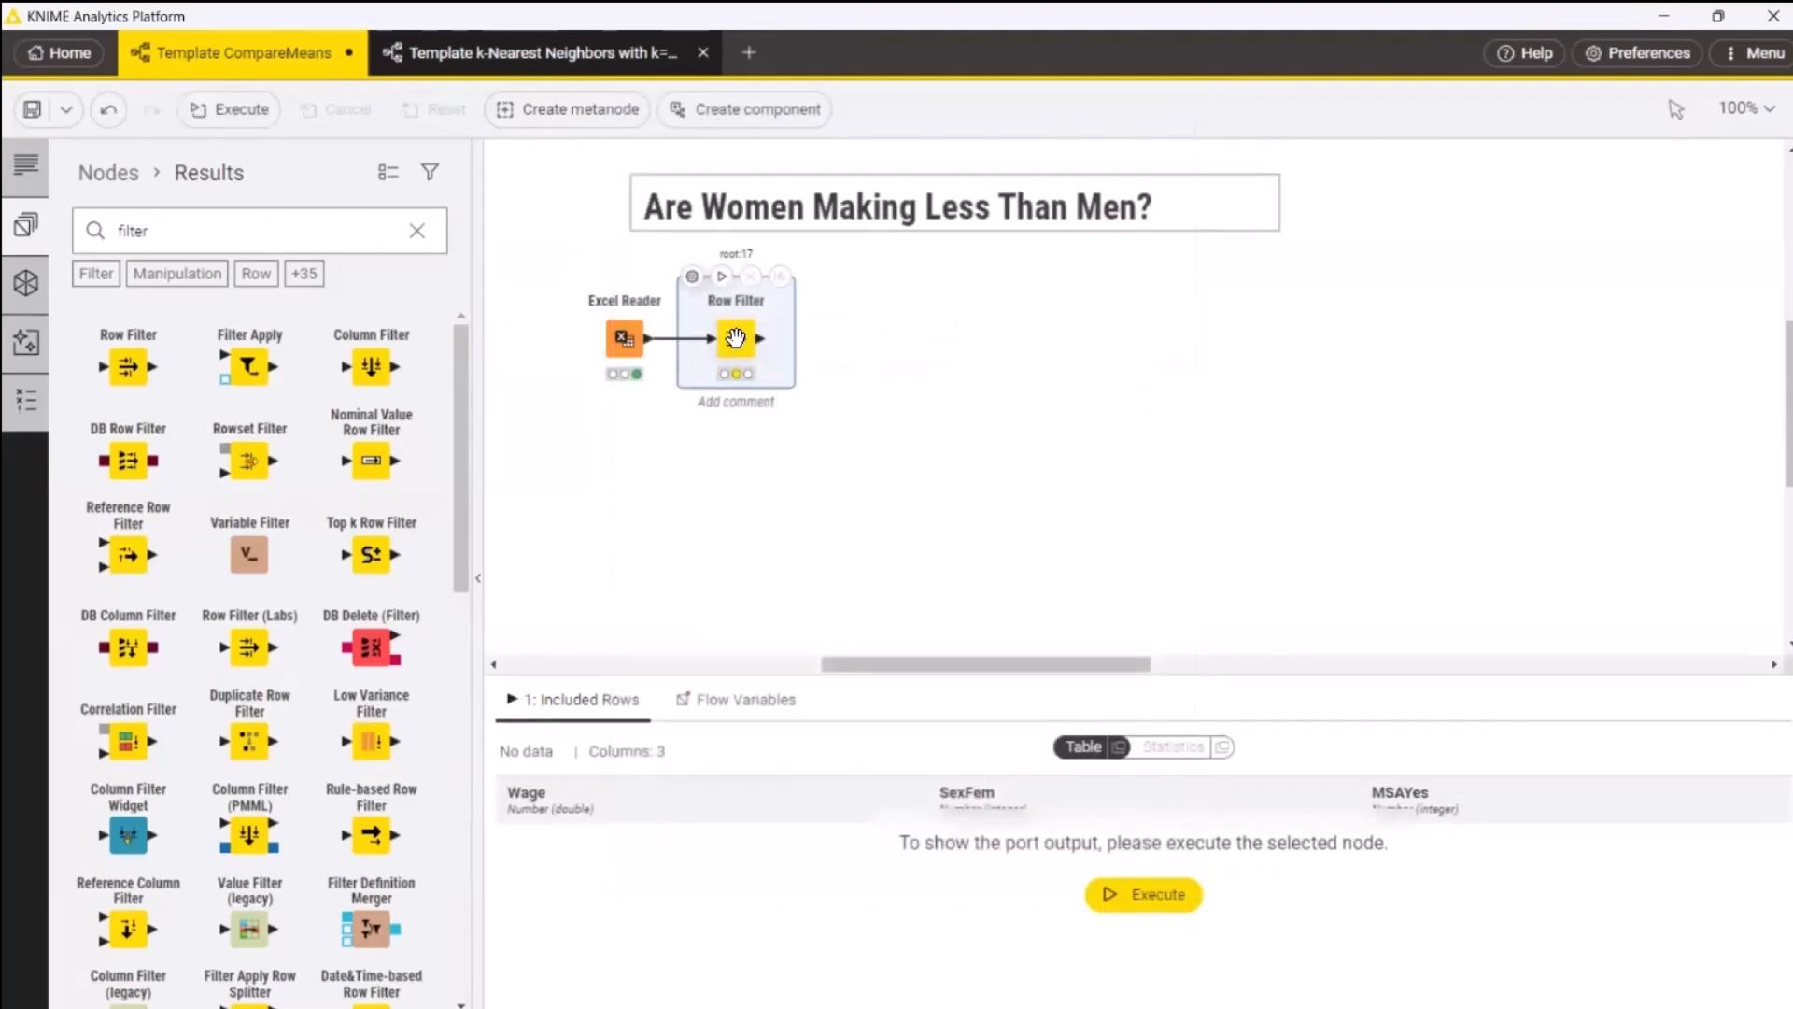
Step: Execute the Row Filter and add a Column Filter node connected to its output
{"action": "left_click", "coordinate": [1150, 897]}
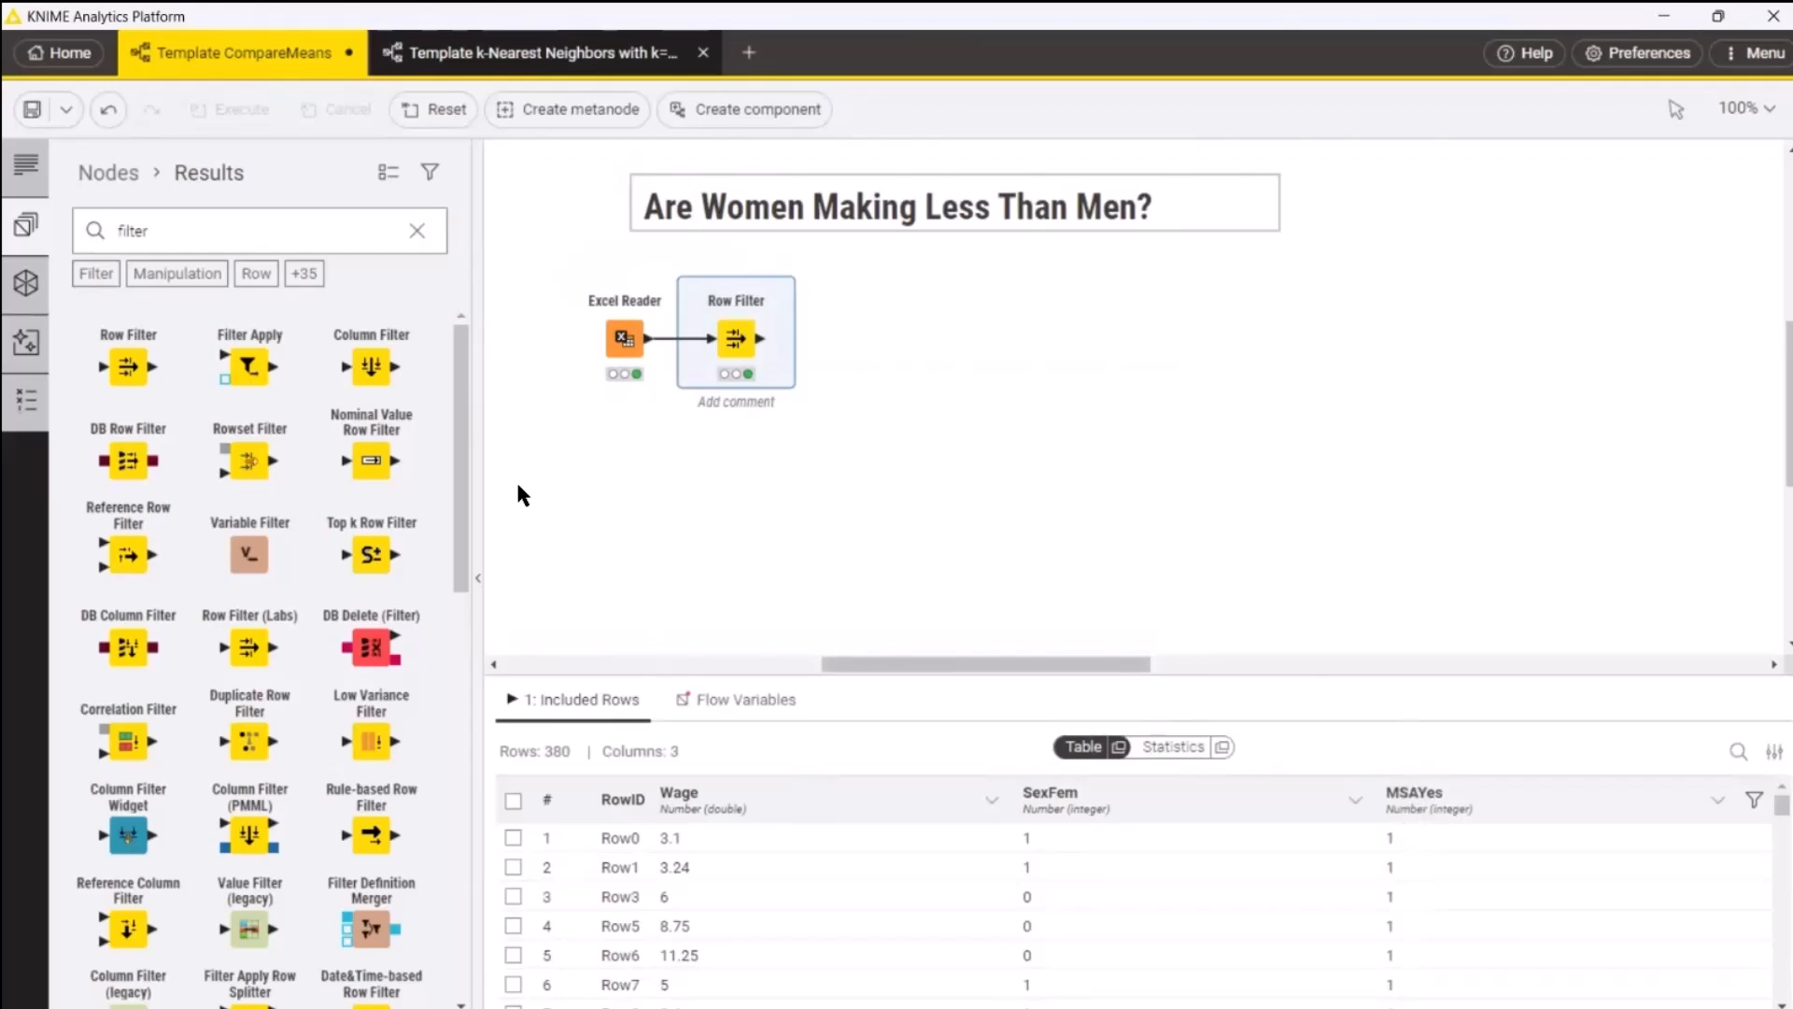
{"action": "left_click_drag", "start_coordinate": [379, 373], "coordinate": [870, 348]}
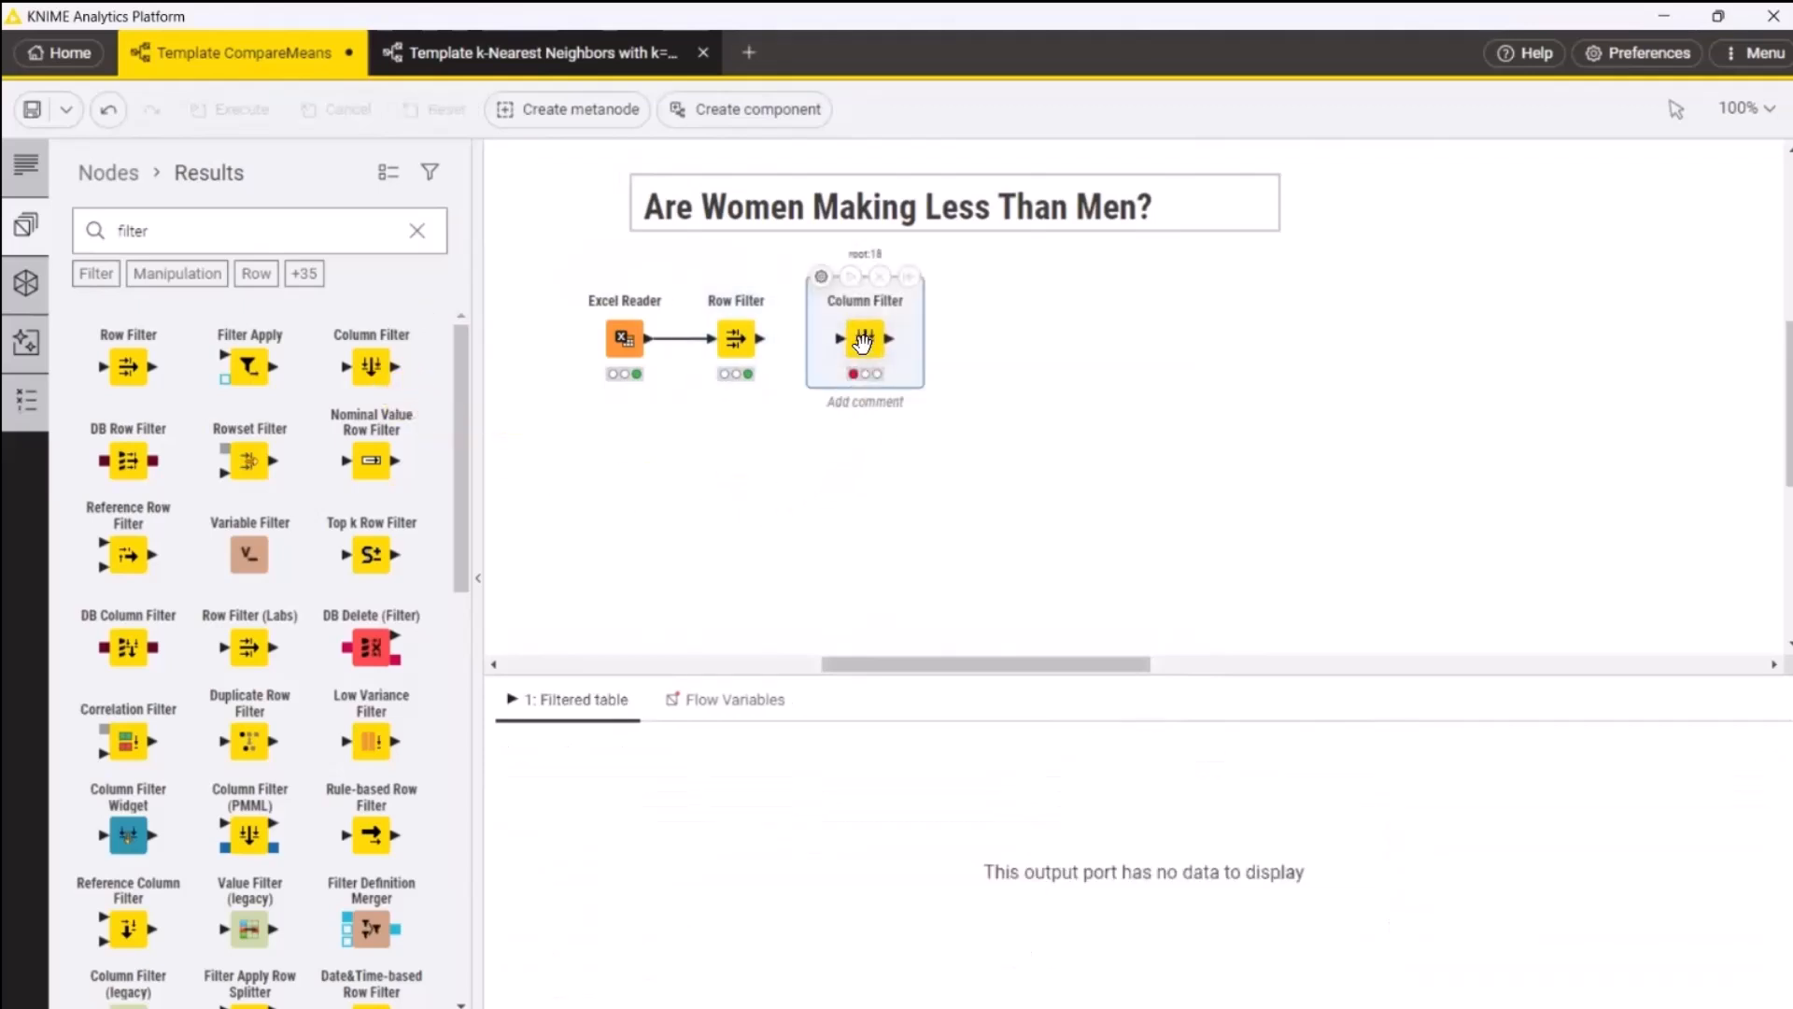
{"action": "left_click", "coordinate": [812, 452]}
{"action": "left_click_drag", "start_coordinate": [762, 340], "coordinate": [865, 341]}
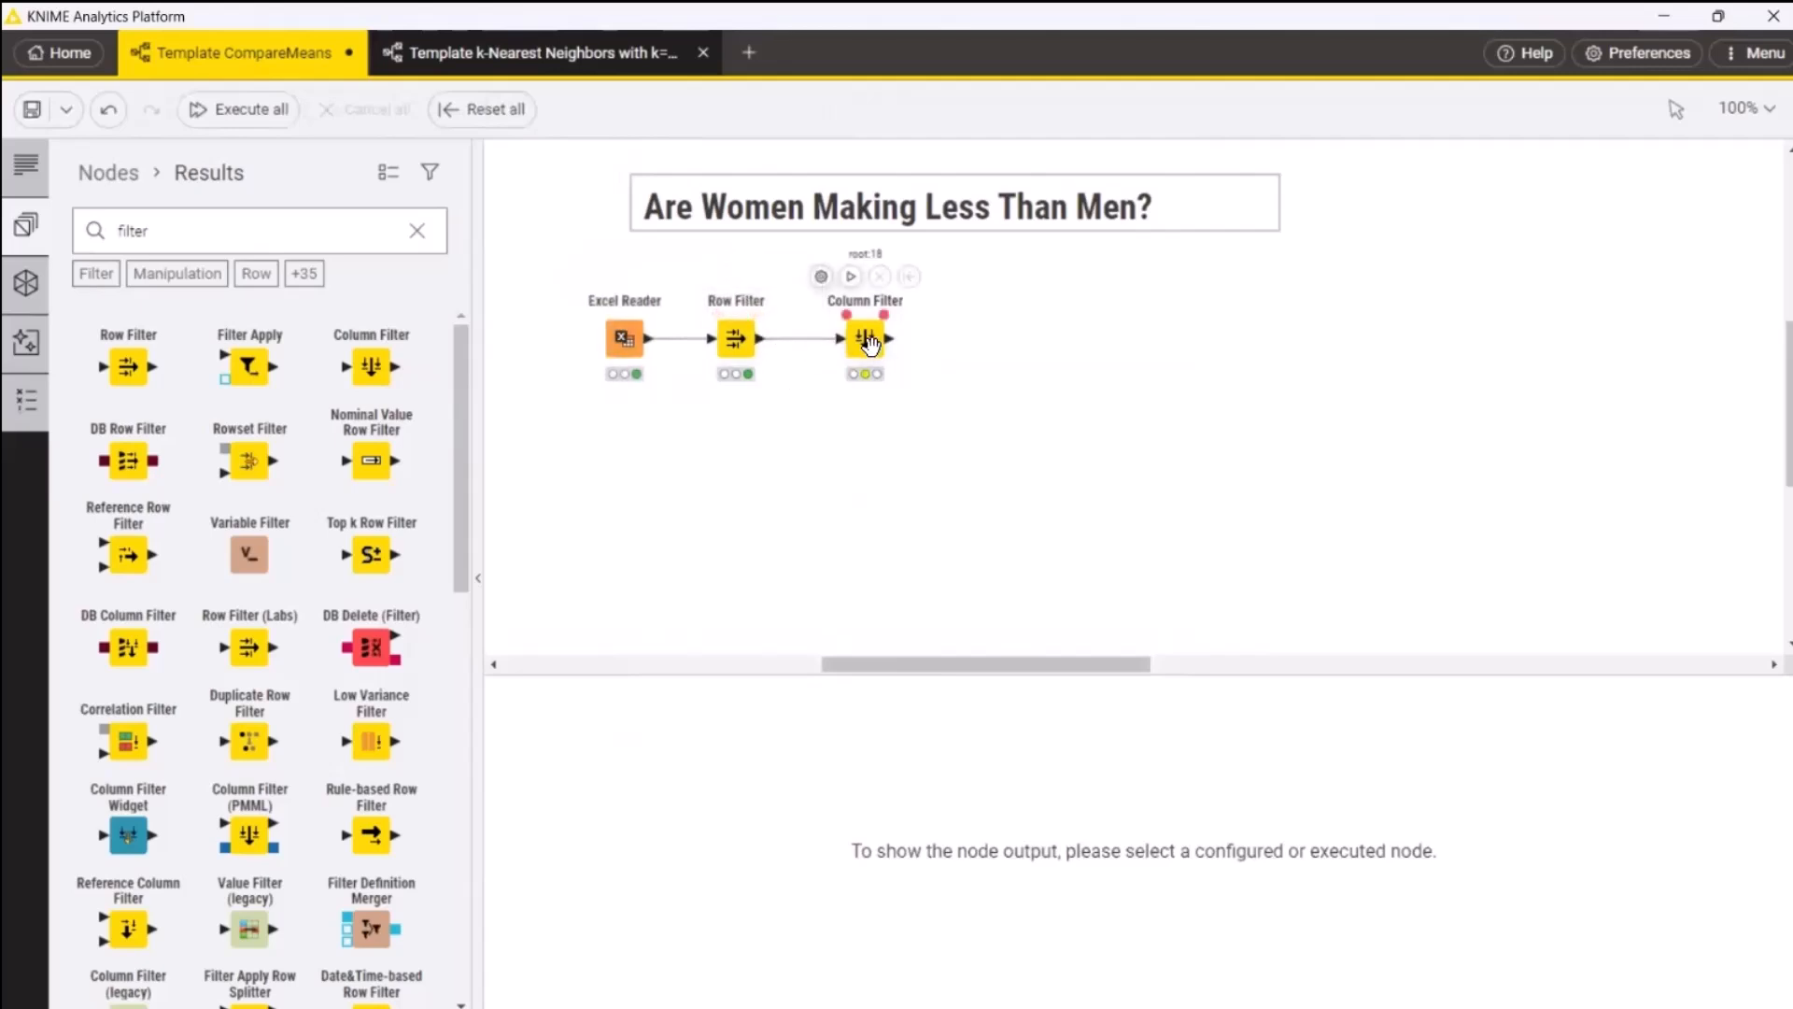
Step: Configure the Column Filter to exclude MSAYes, keeping Wage and SexFem, and execute it
{"action": "double_click", "coordinate": [867, 341]}
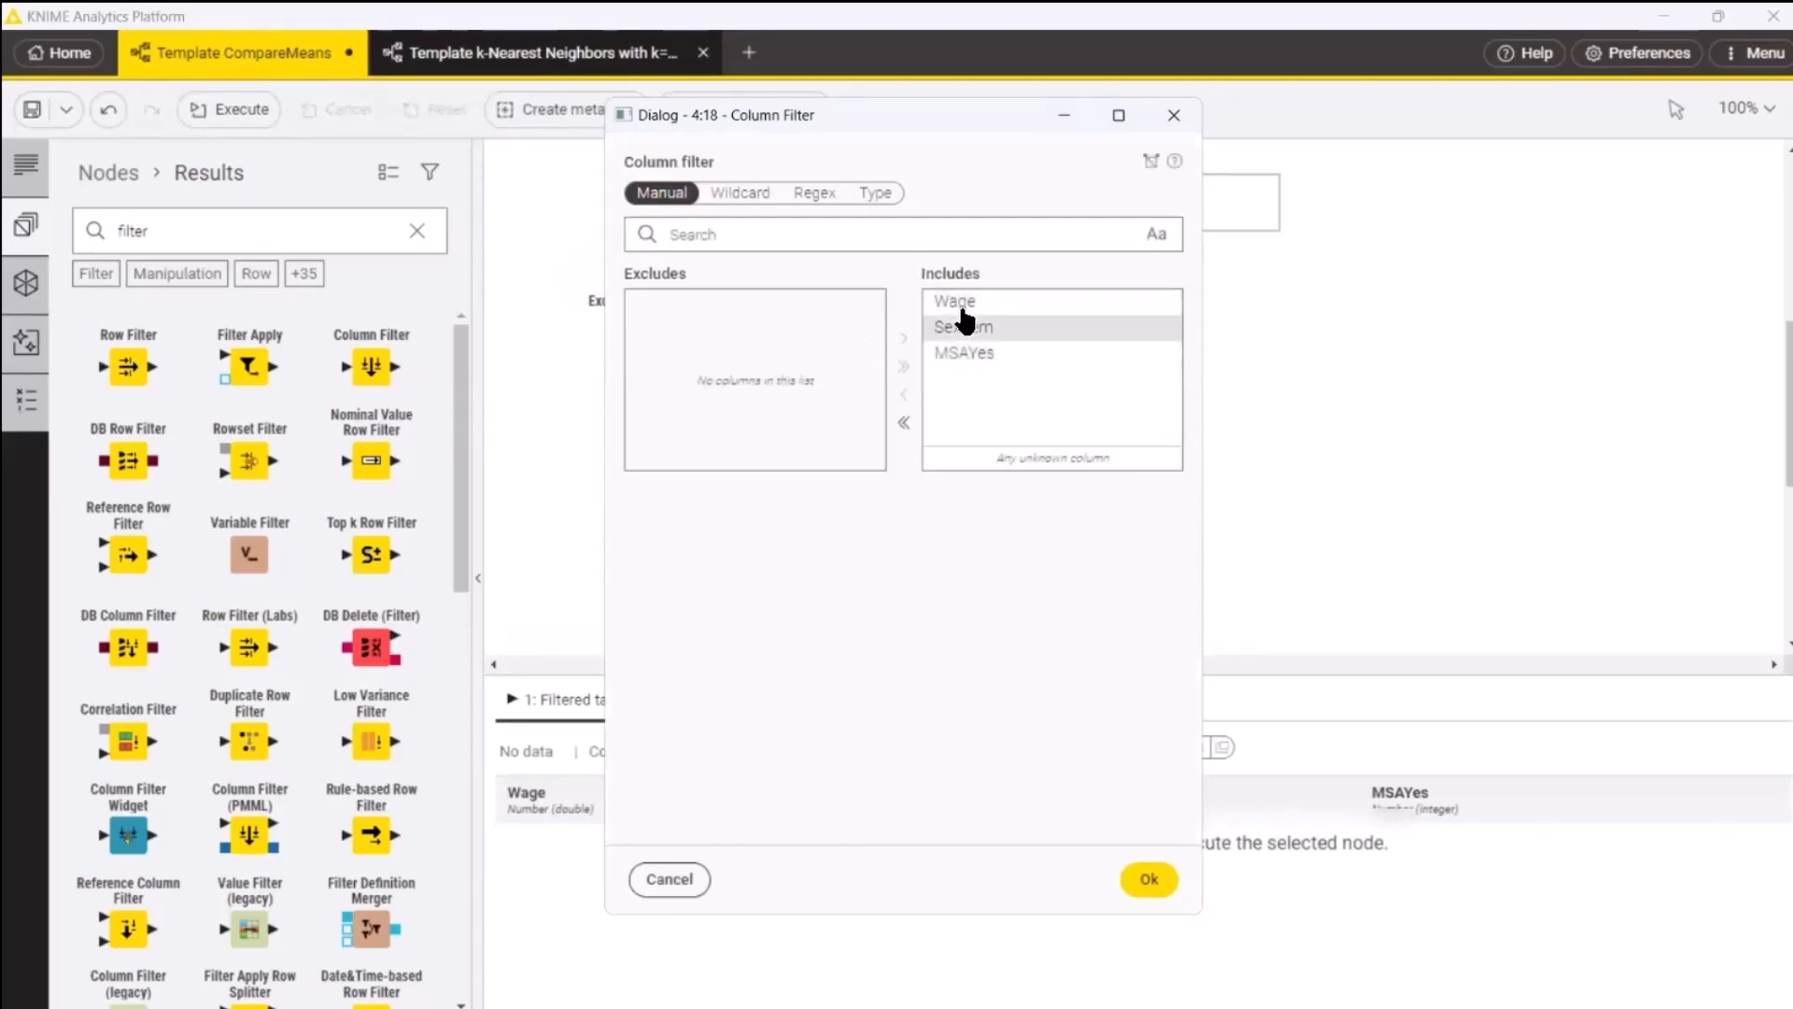
{"action": "left_click", "coordinate": [955, 353]}
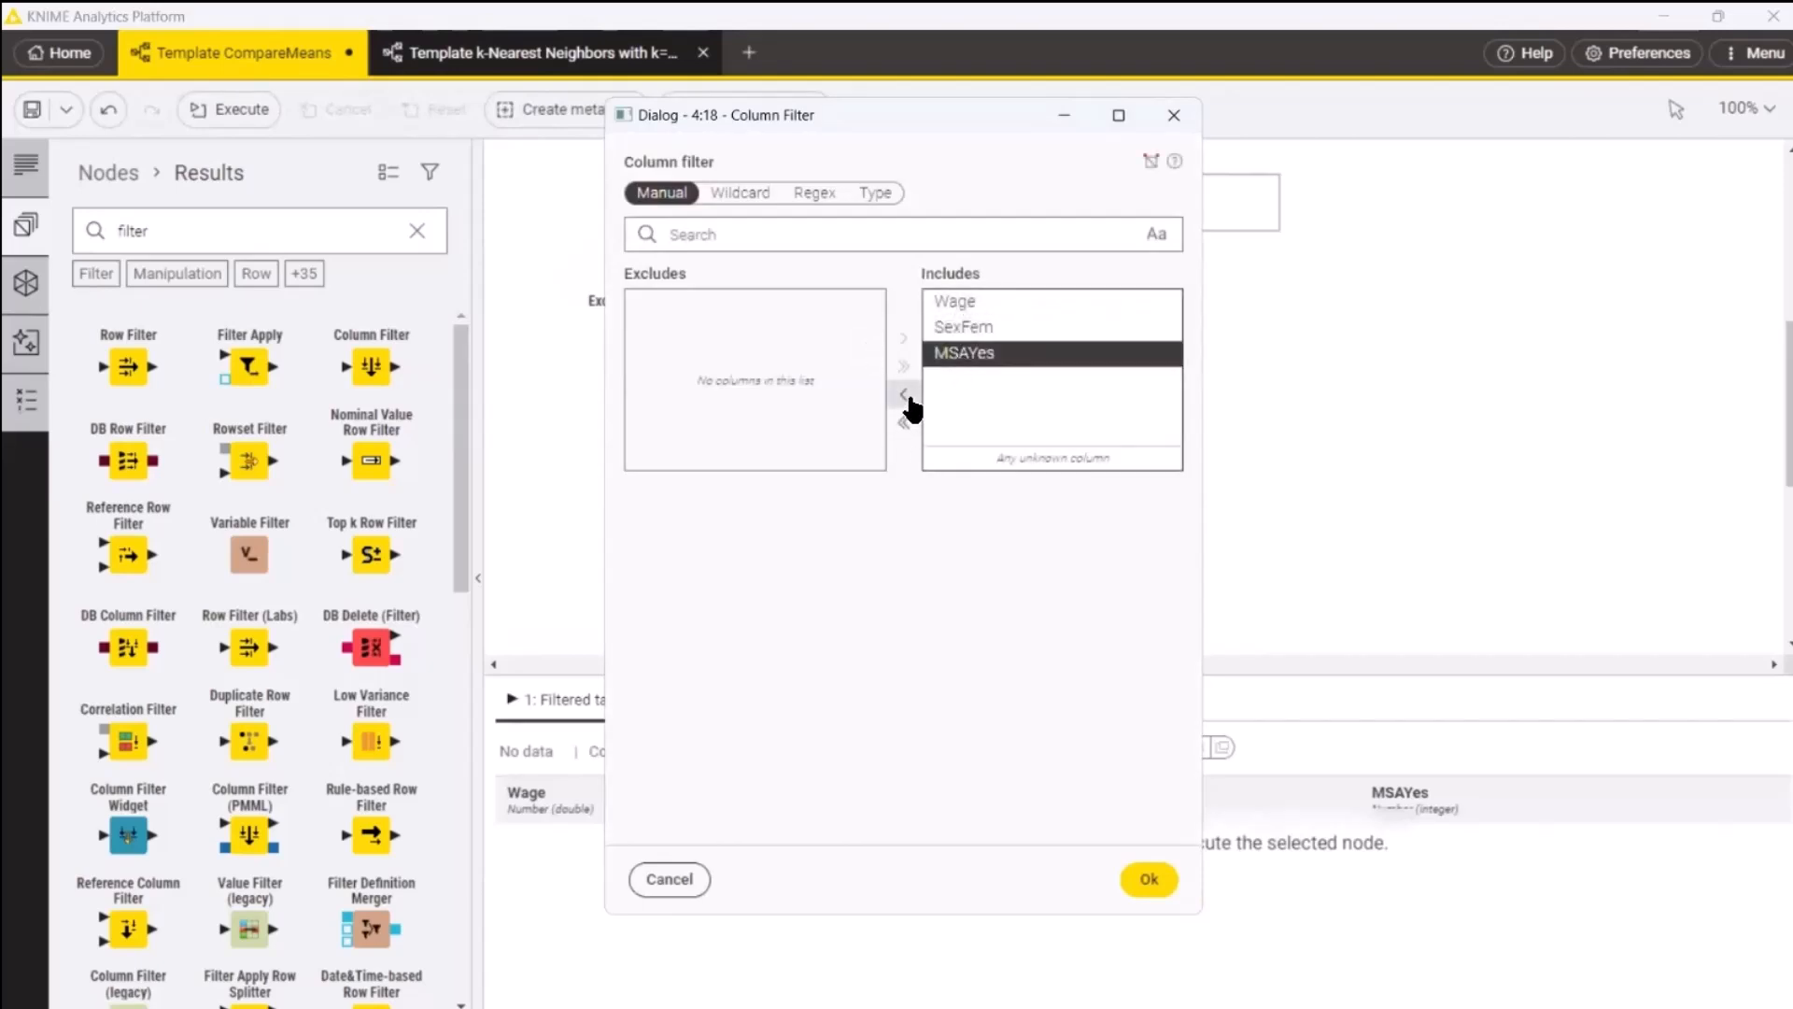
{"action": "left_click", "coordinate": [904, 394]}
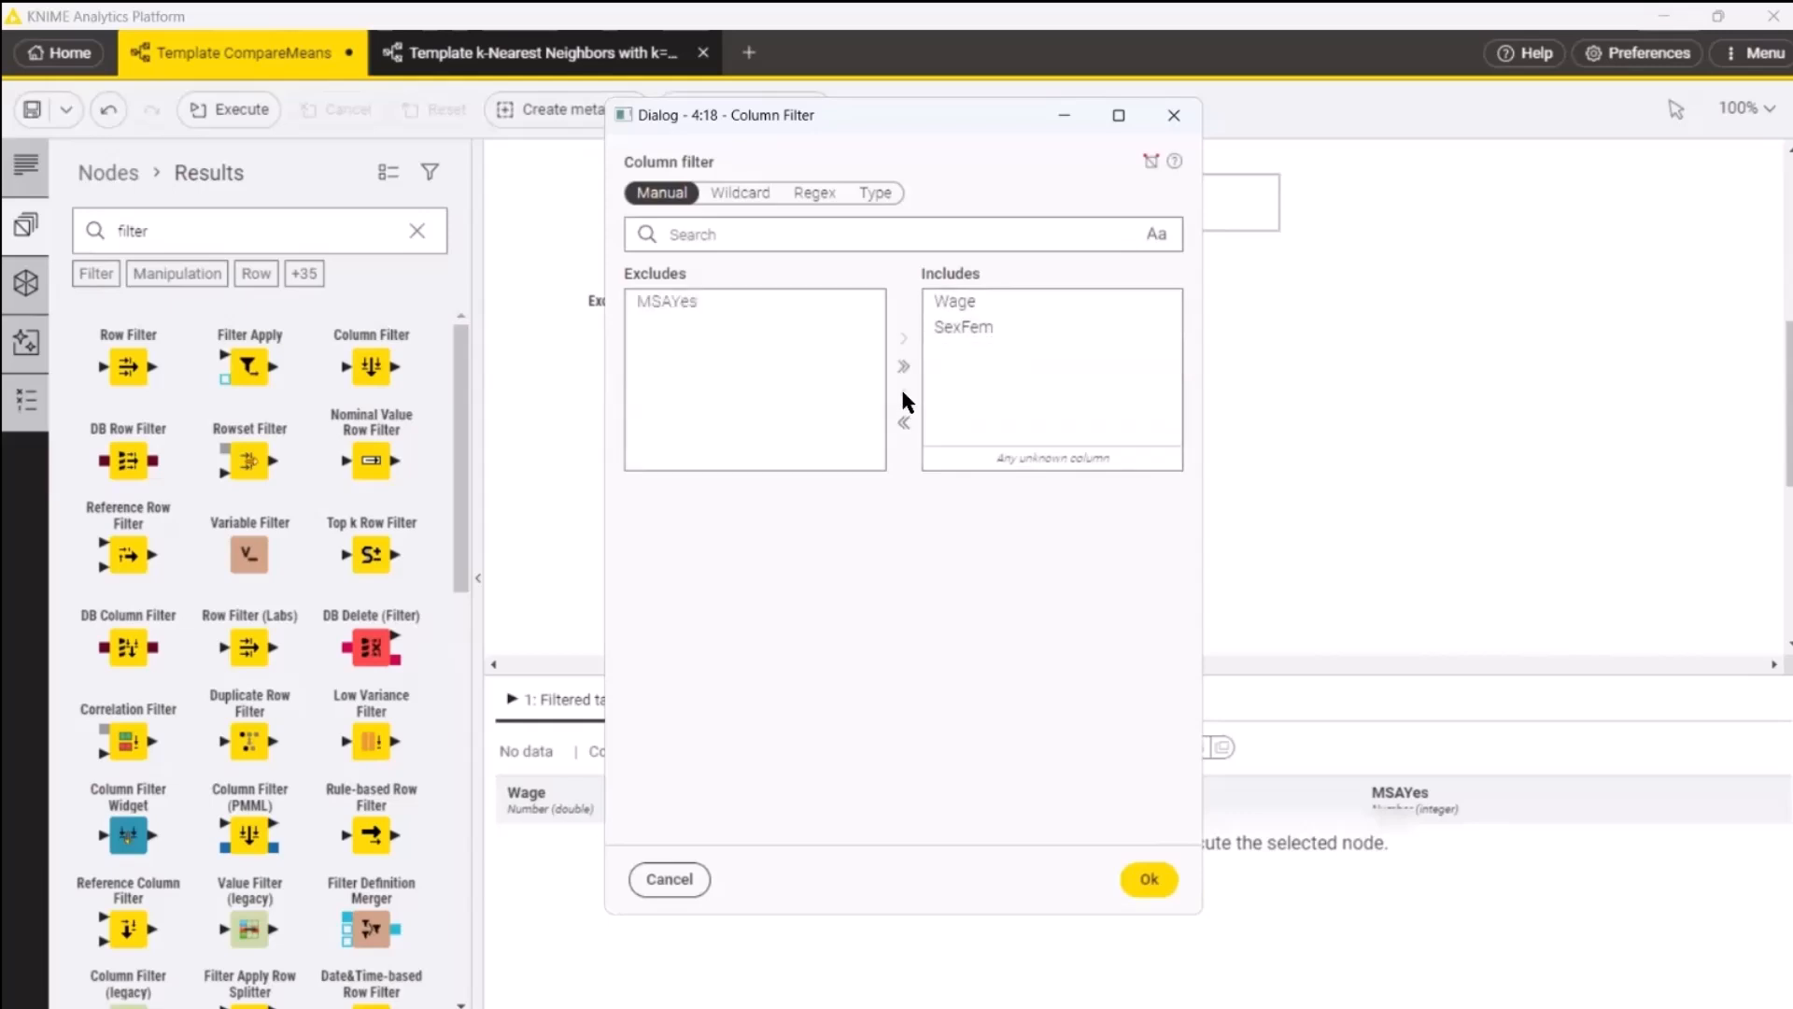
{"action": "left_click", "coordinate": [1148, 880]}
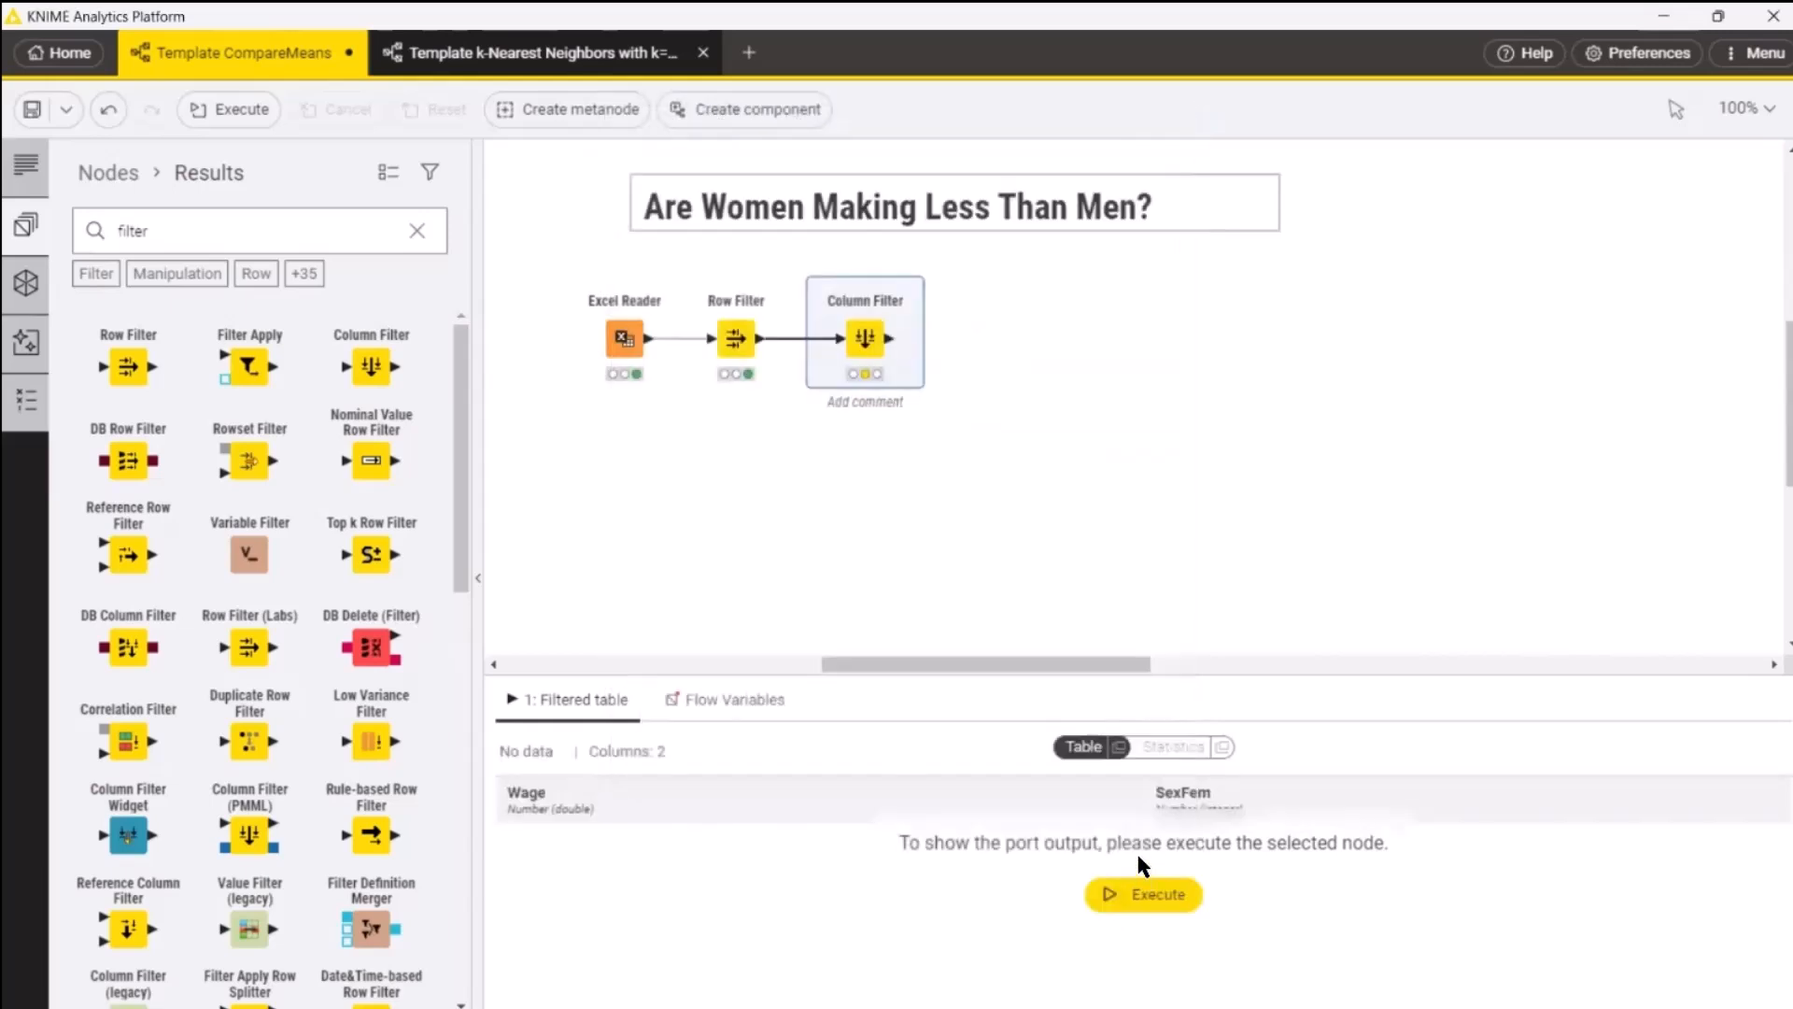
{"action": "left_click", "coordinate": [1142, 893]}
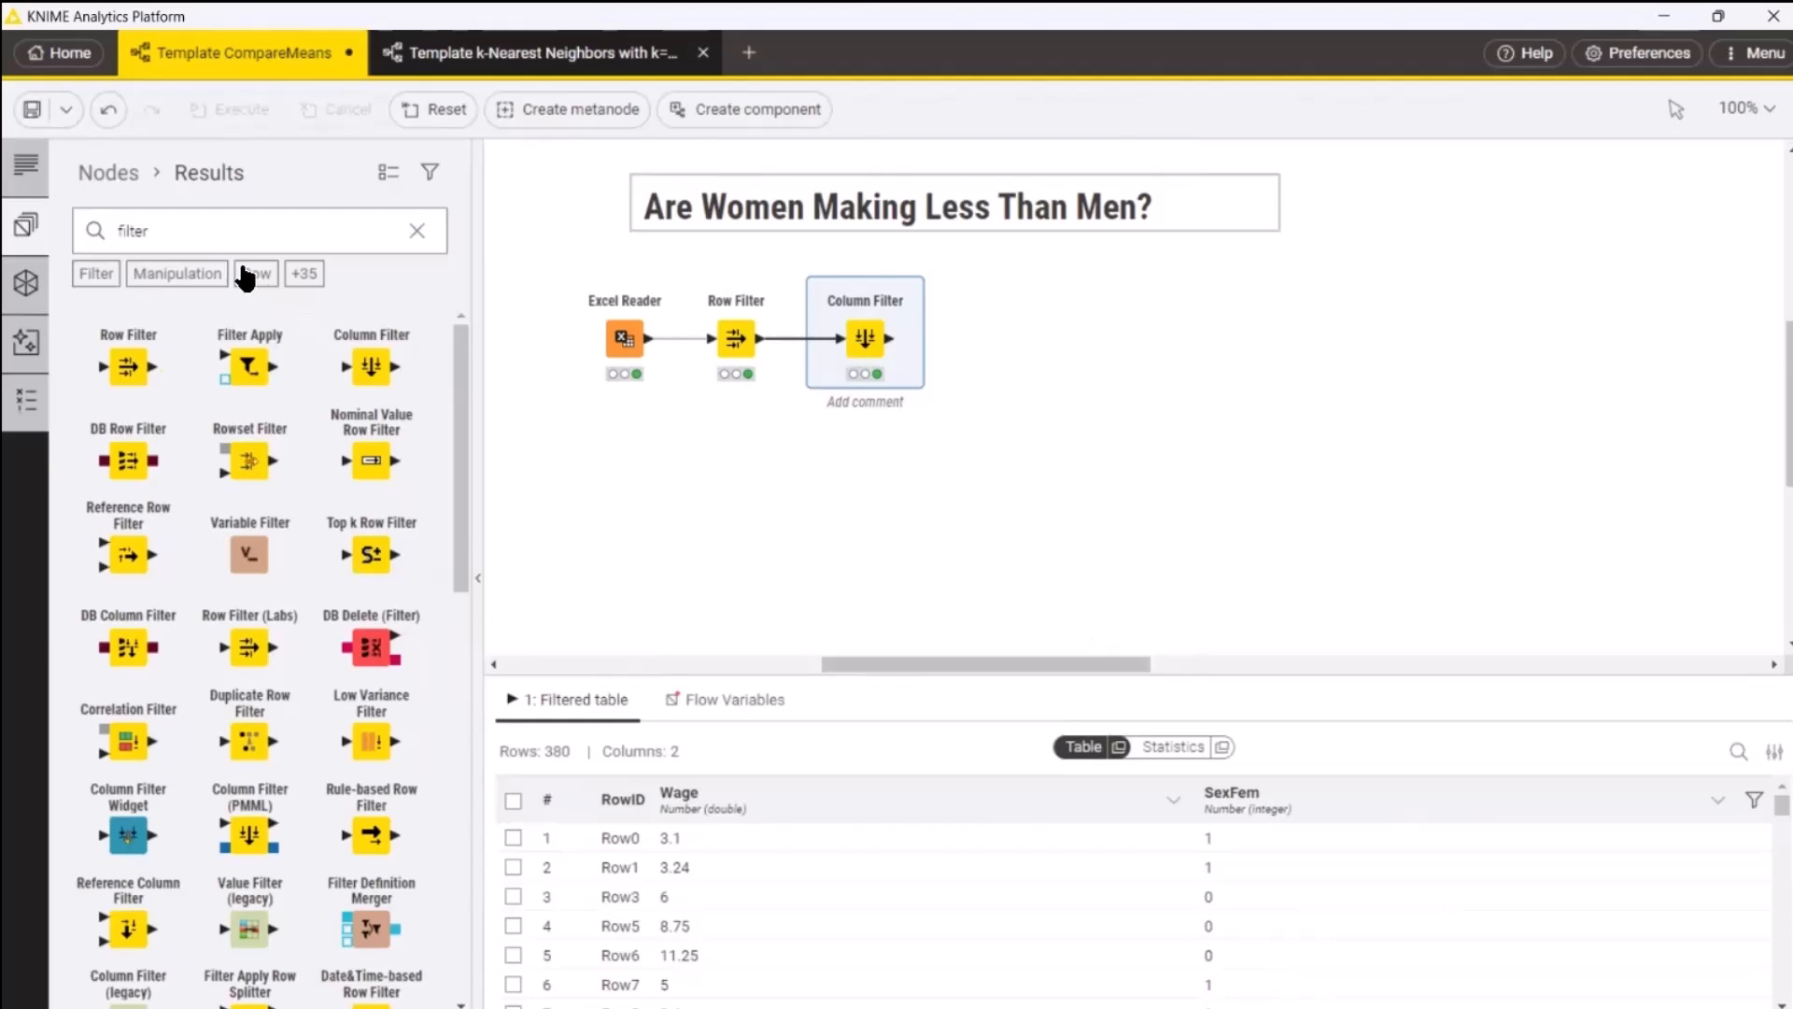
Step: Search the nodes for "group" and add a GroupBy node connected to the Column Filter's output
{"action": "left_click", "coordinate": [212, 251]}
{"action": "key", "text": "BackSpace"}
{"action": "key", "text": "BackSpace"}
{"action": "key", "text": "BackSpace"}
{"action": "key", "text": "BackSpace"}
{"action": "key", "text": "BackSpace"}
{"action": "key", "text": "BackSpace"}
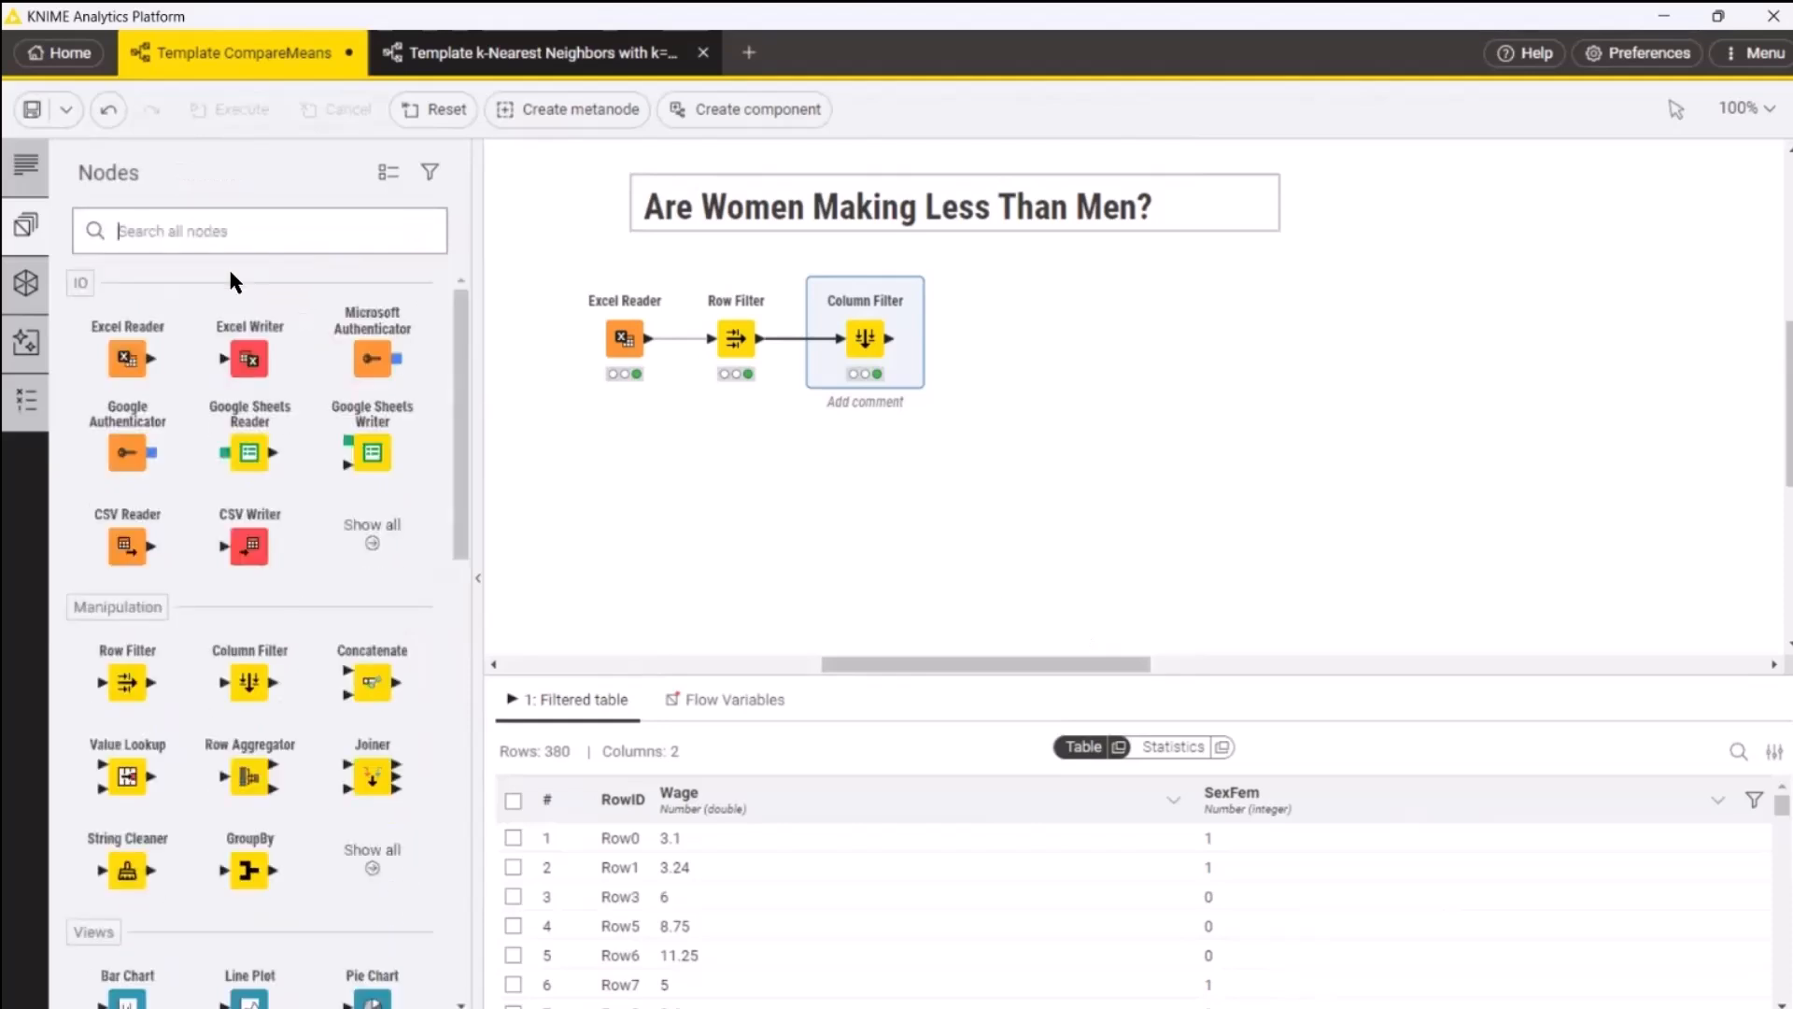
{"action": "type", "text": "group"}
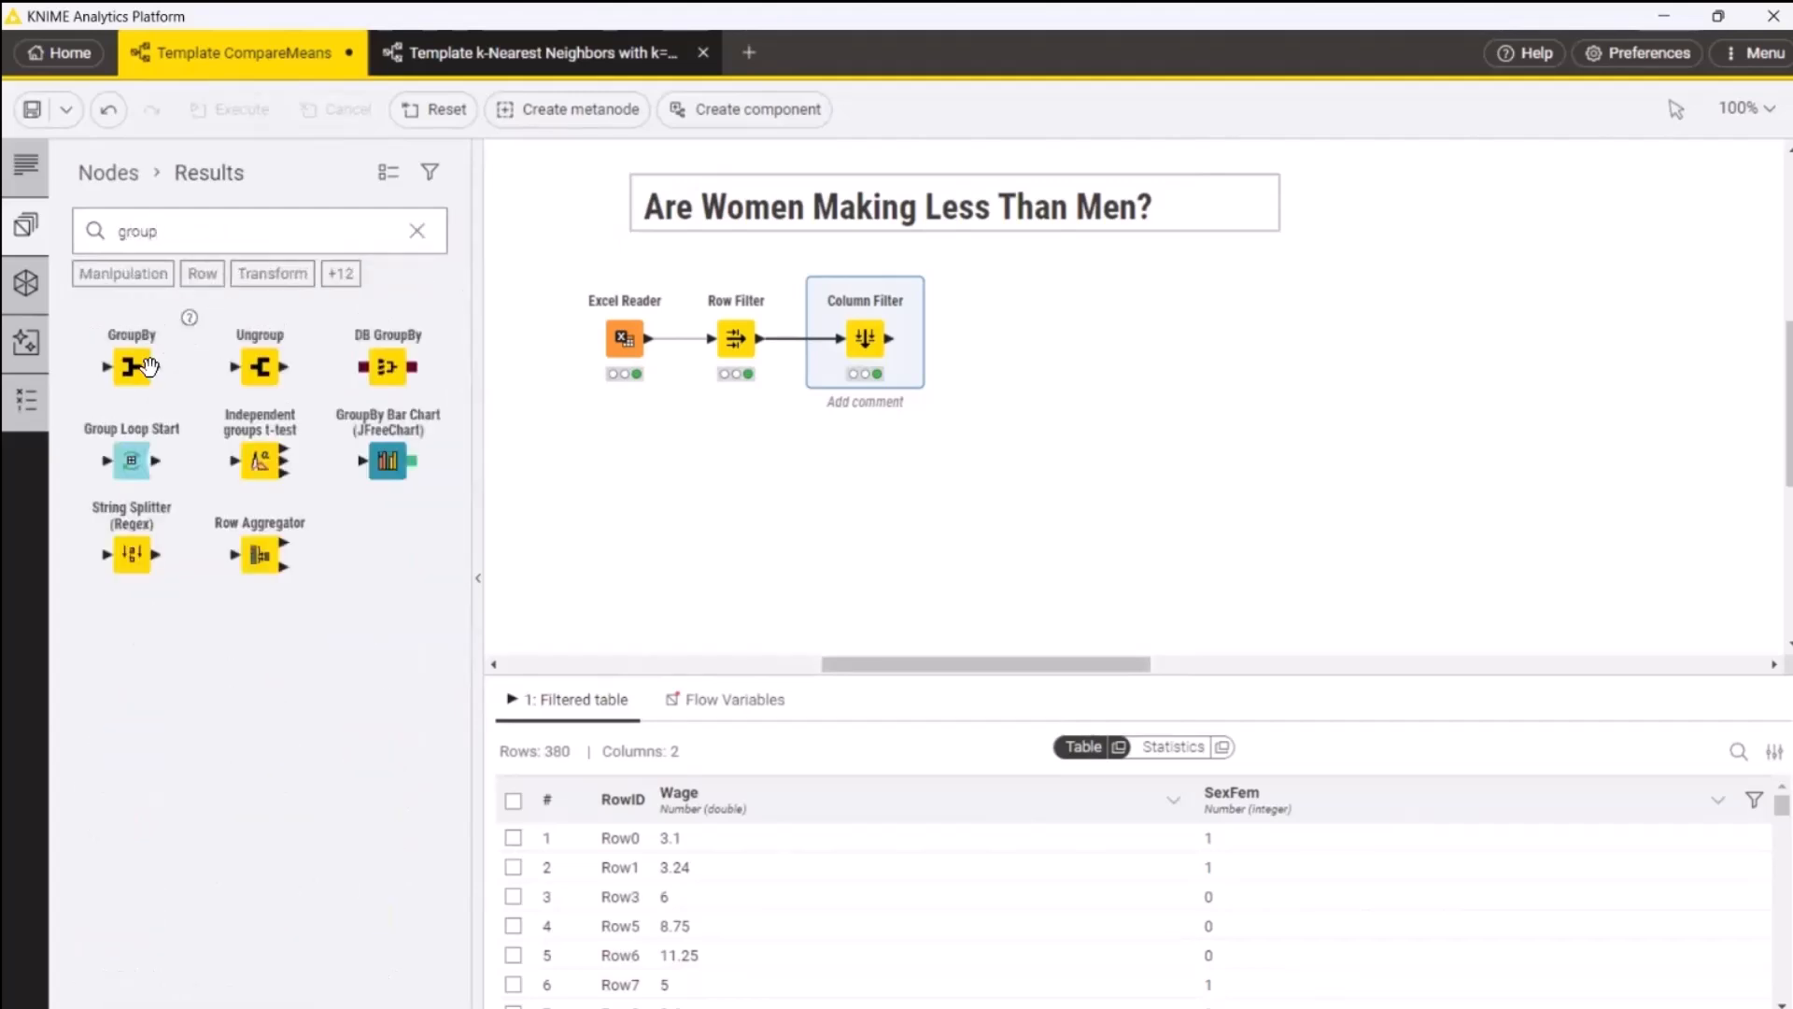
{"action": "left_click_drag", "start_coordinate": [131, 366], "coordinate": [652, 479]}
{"action": "mouse_move", "coordinate": [874, 439]}
{"action": "left_mouse_down"}
{"action": "mouse_move", "coordinate": [1000, 348]}
{"action": "mouse_move", "coordinate": [918, 358]}
{"action": "mouse_move", "coordinate": [953, 355]}
{"action": "left_mouse_up"}
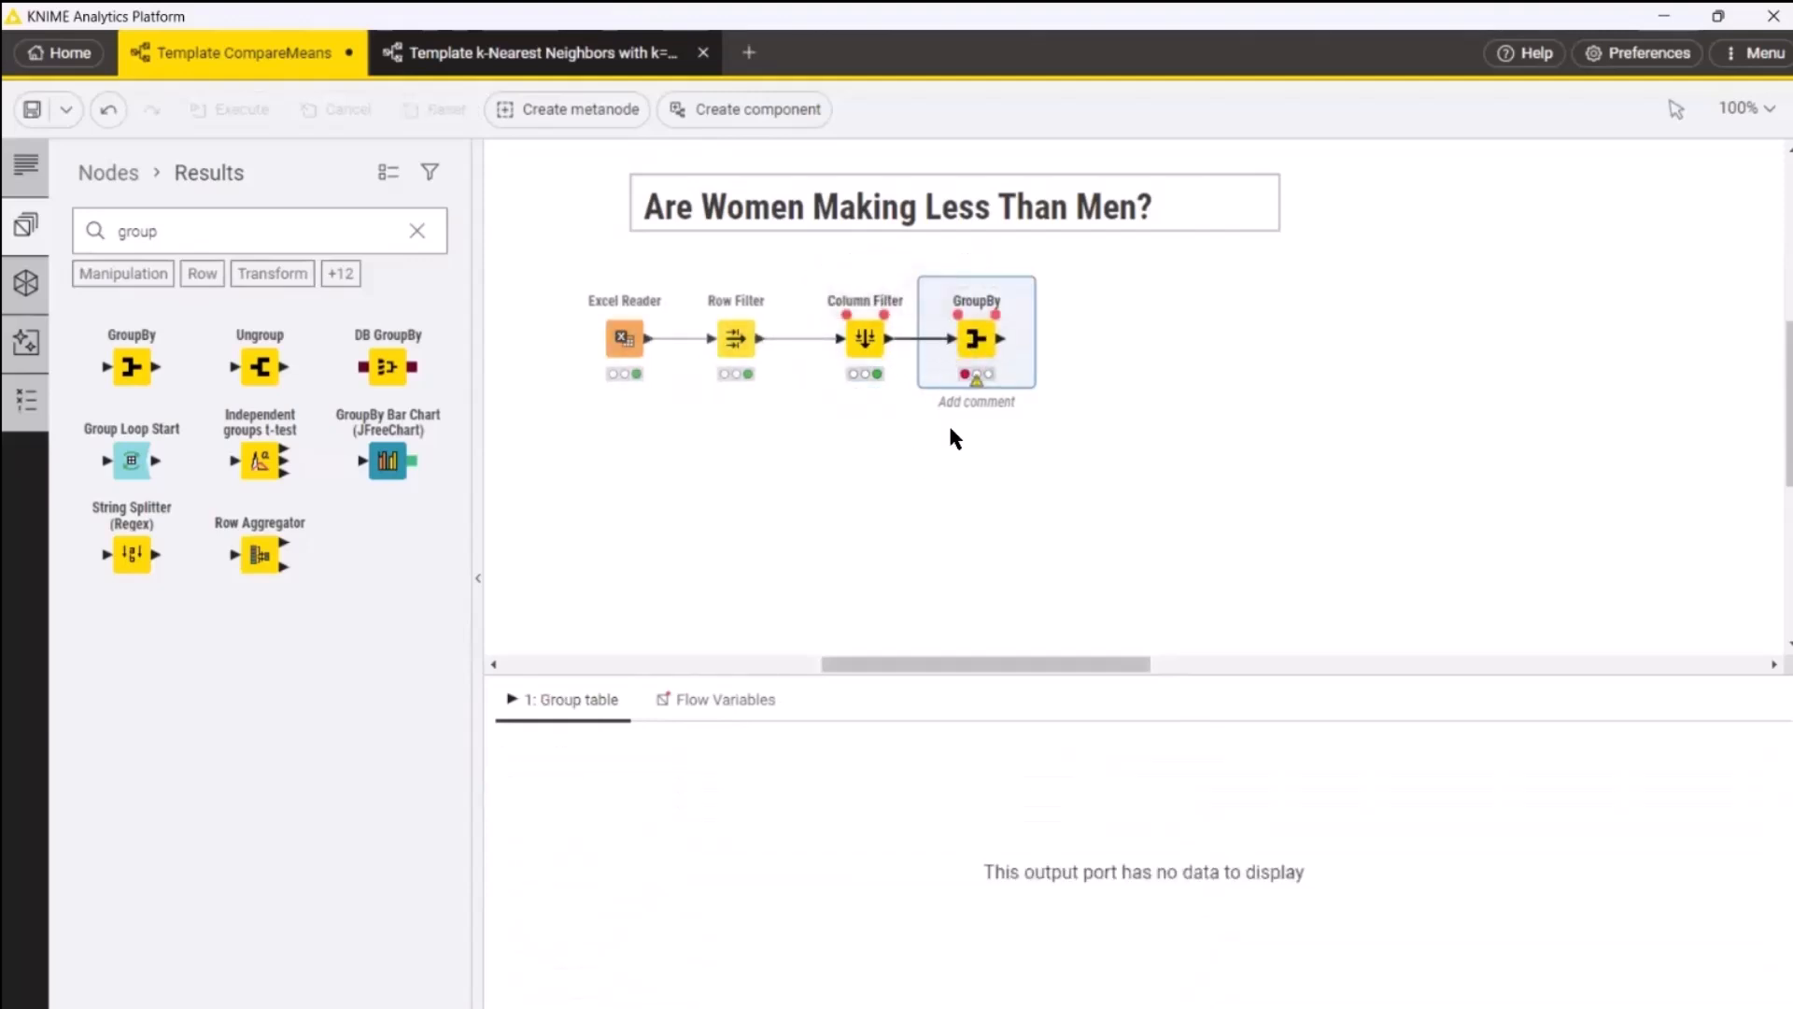
Step: Set SexFem as the GroupBy node's group column and add a Mean aggregation of Wage
{"action": "double_click", "coordinate": [975, 340]}
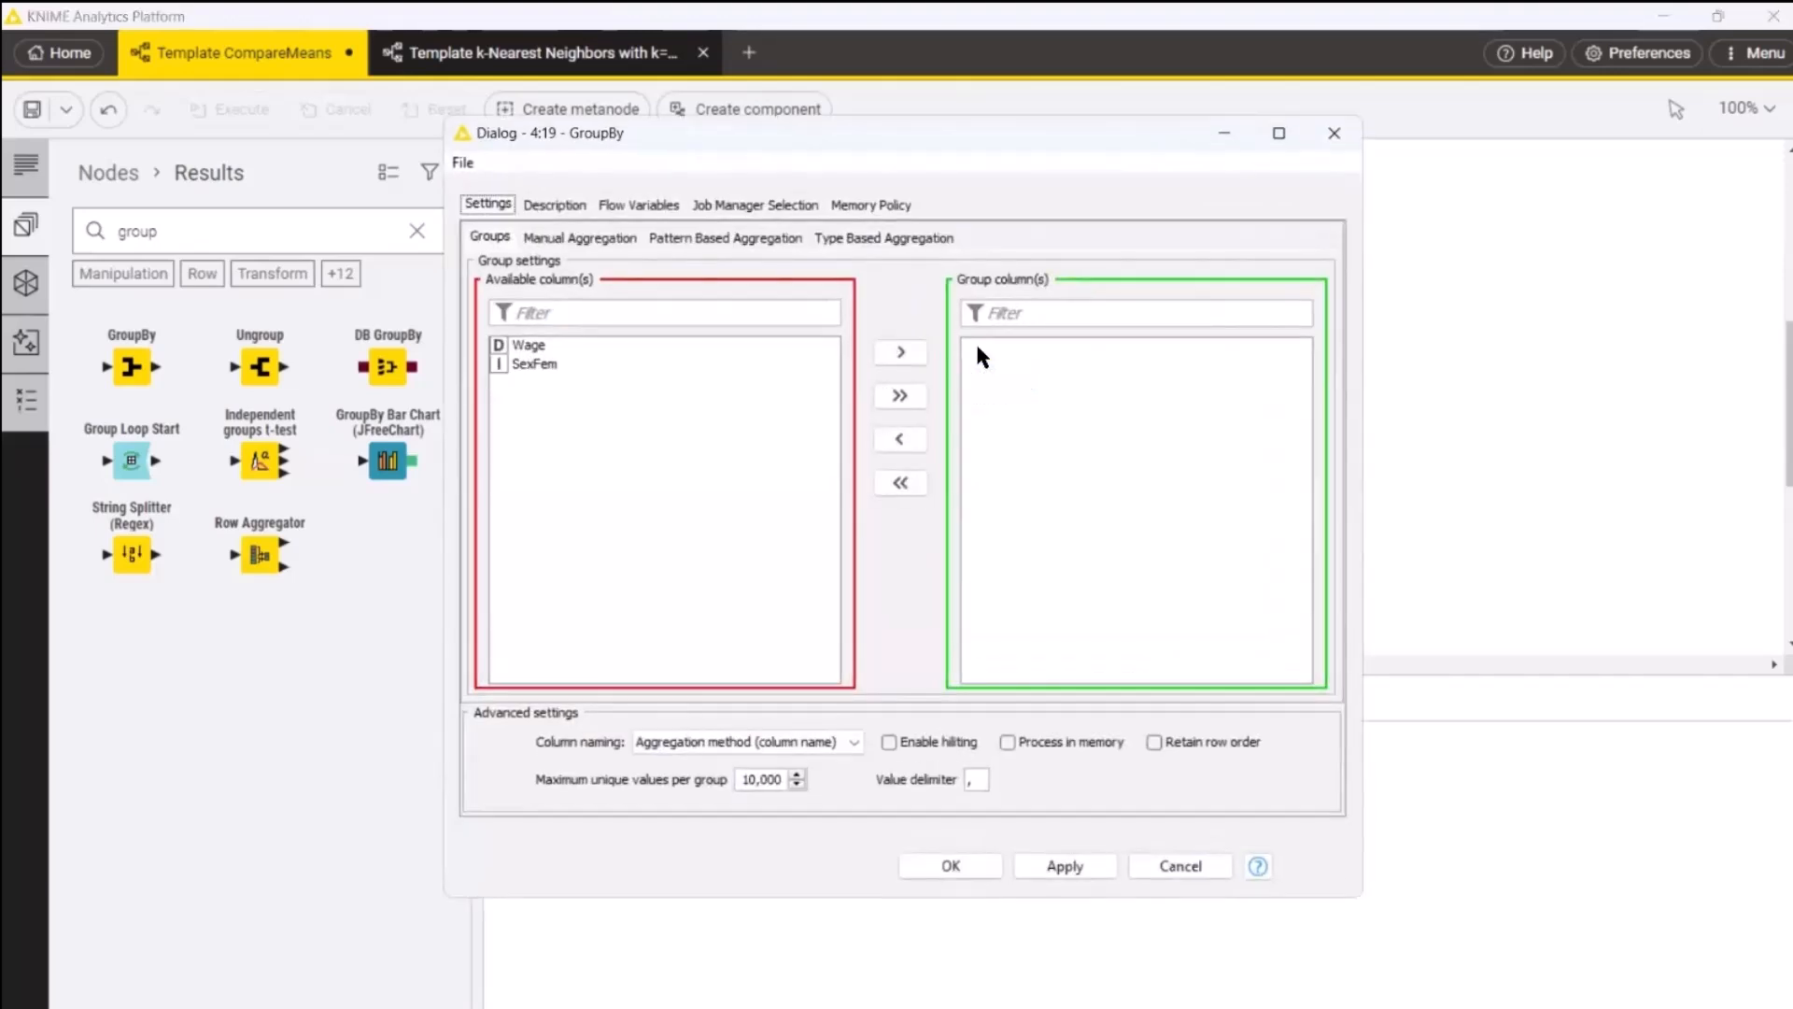
{"action": "left_click", "coordinate": [537, 364]}
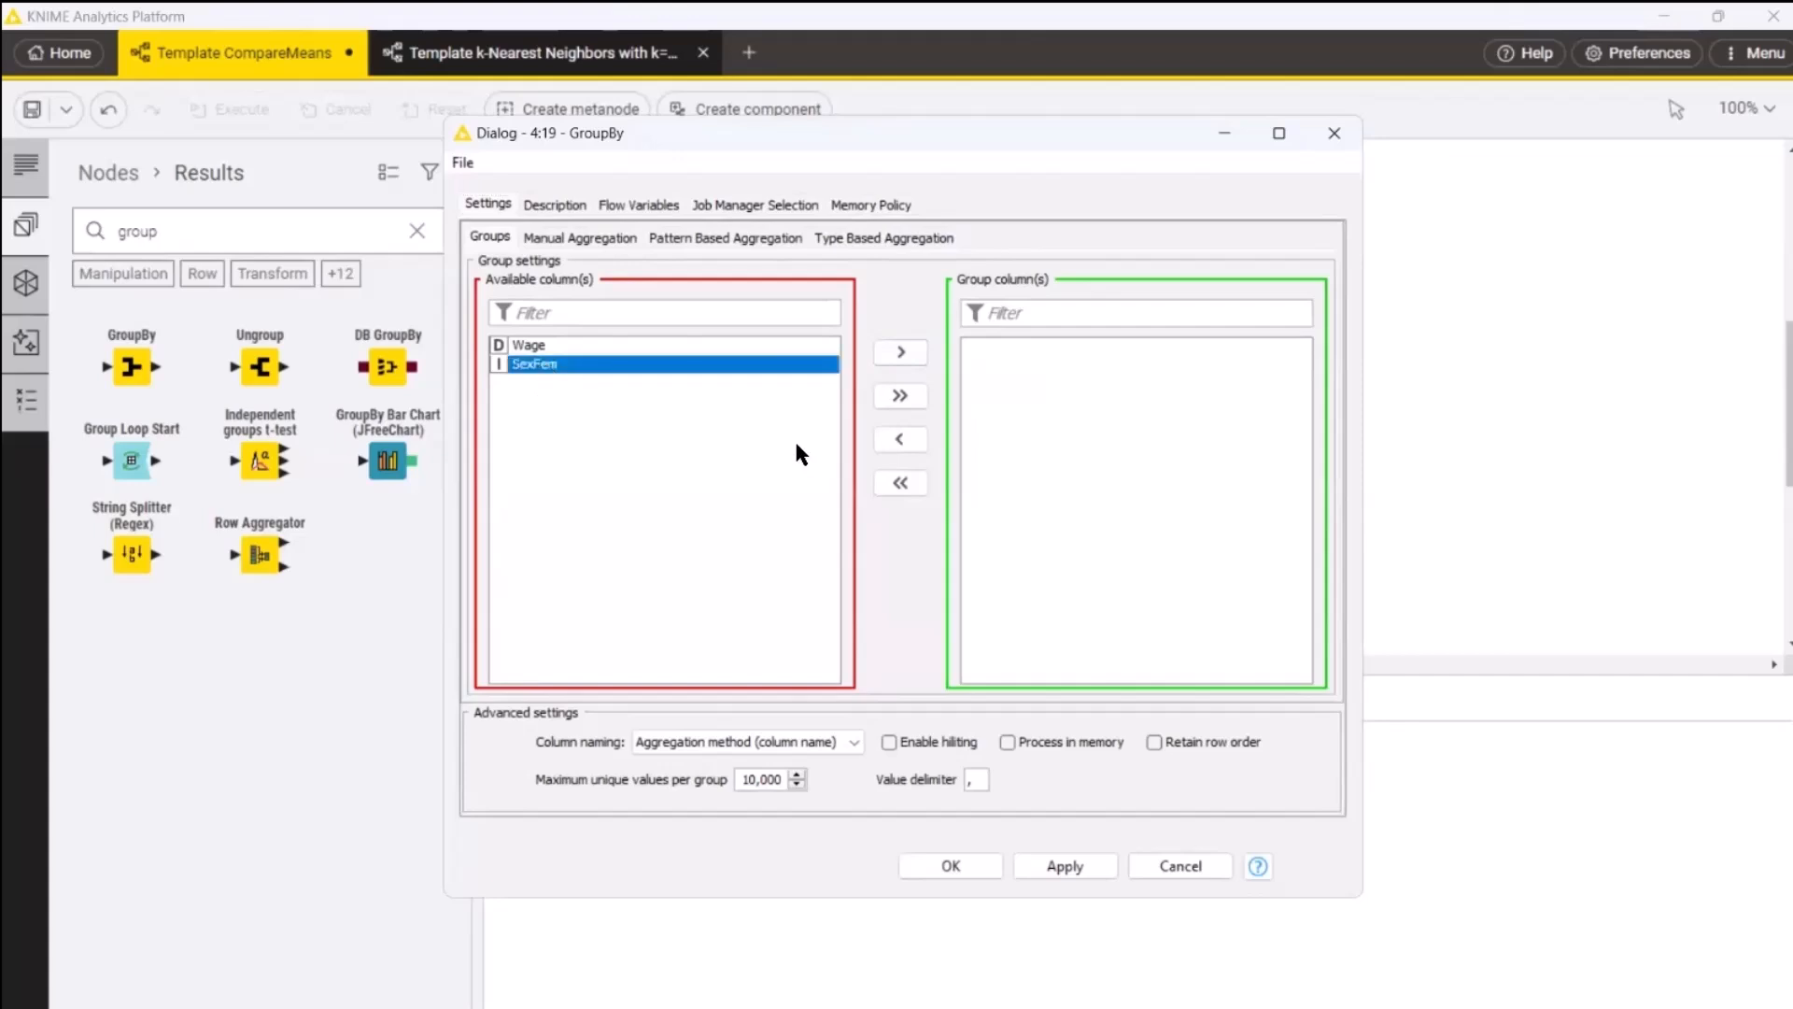
{"action": "left_click", "coordinate": [896, 358]}
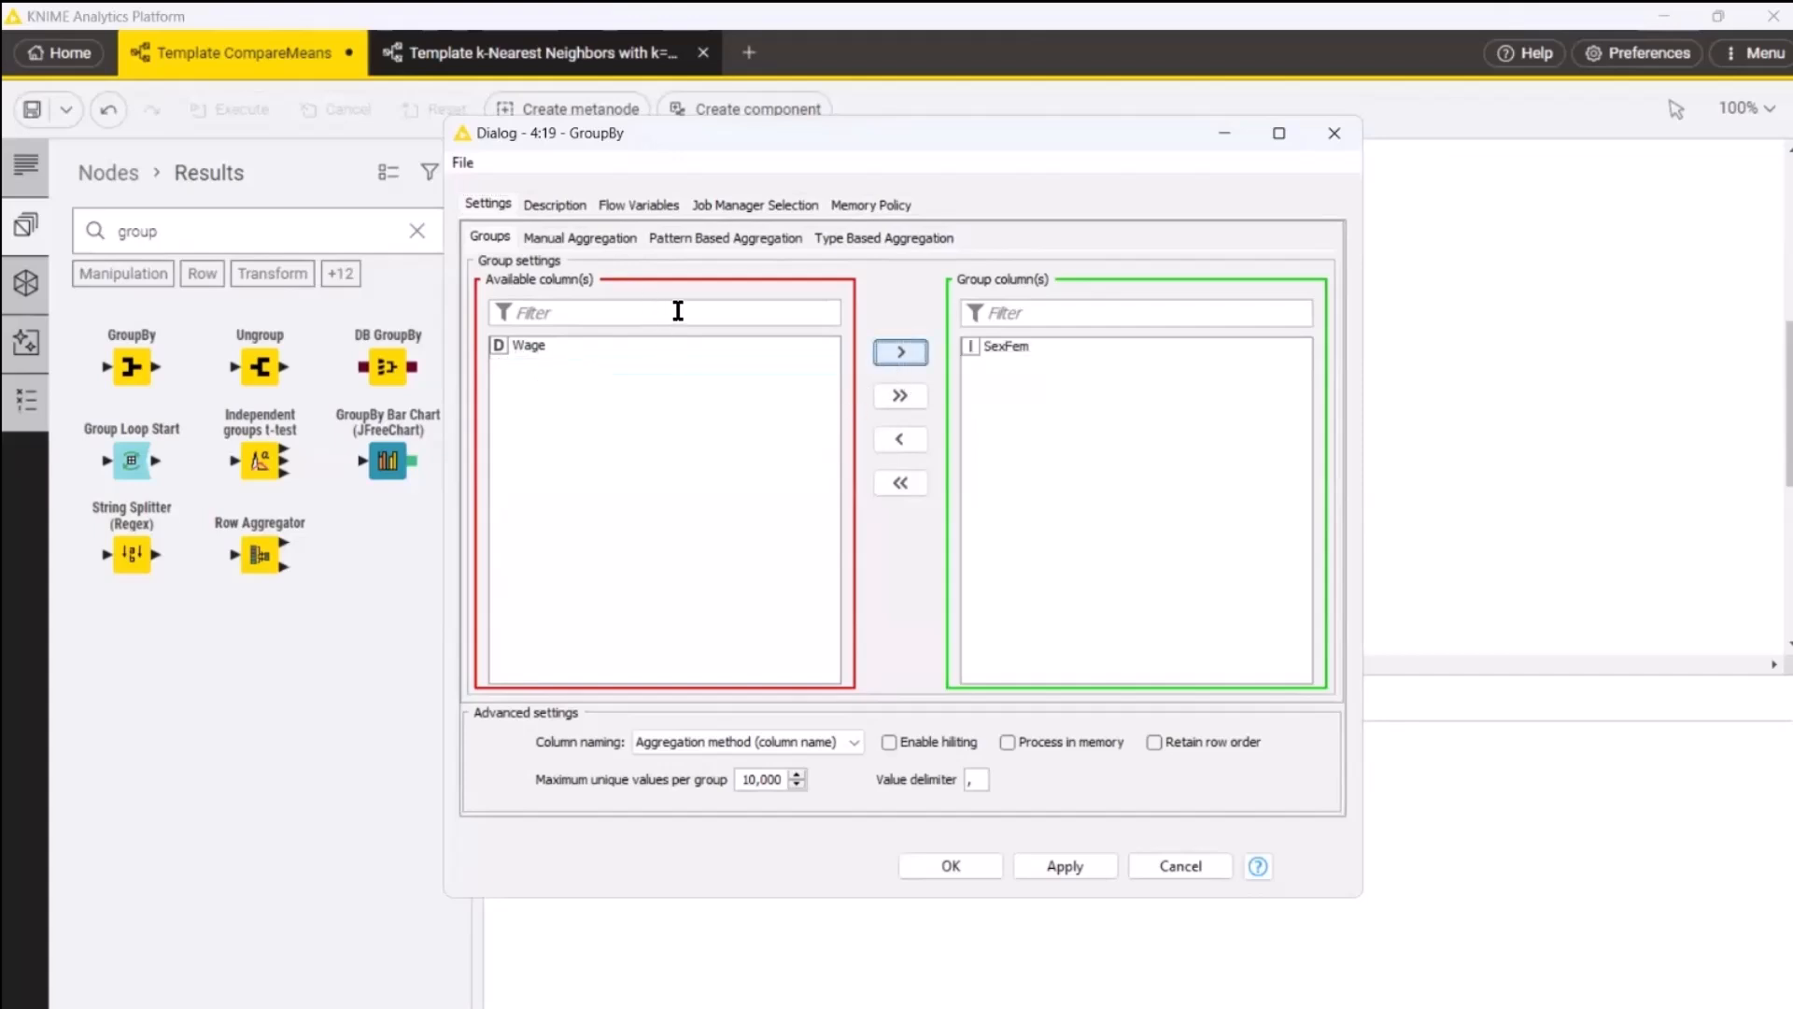
{"action": "left_click", "coordinate": [602, 243]}
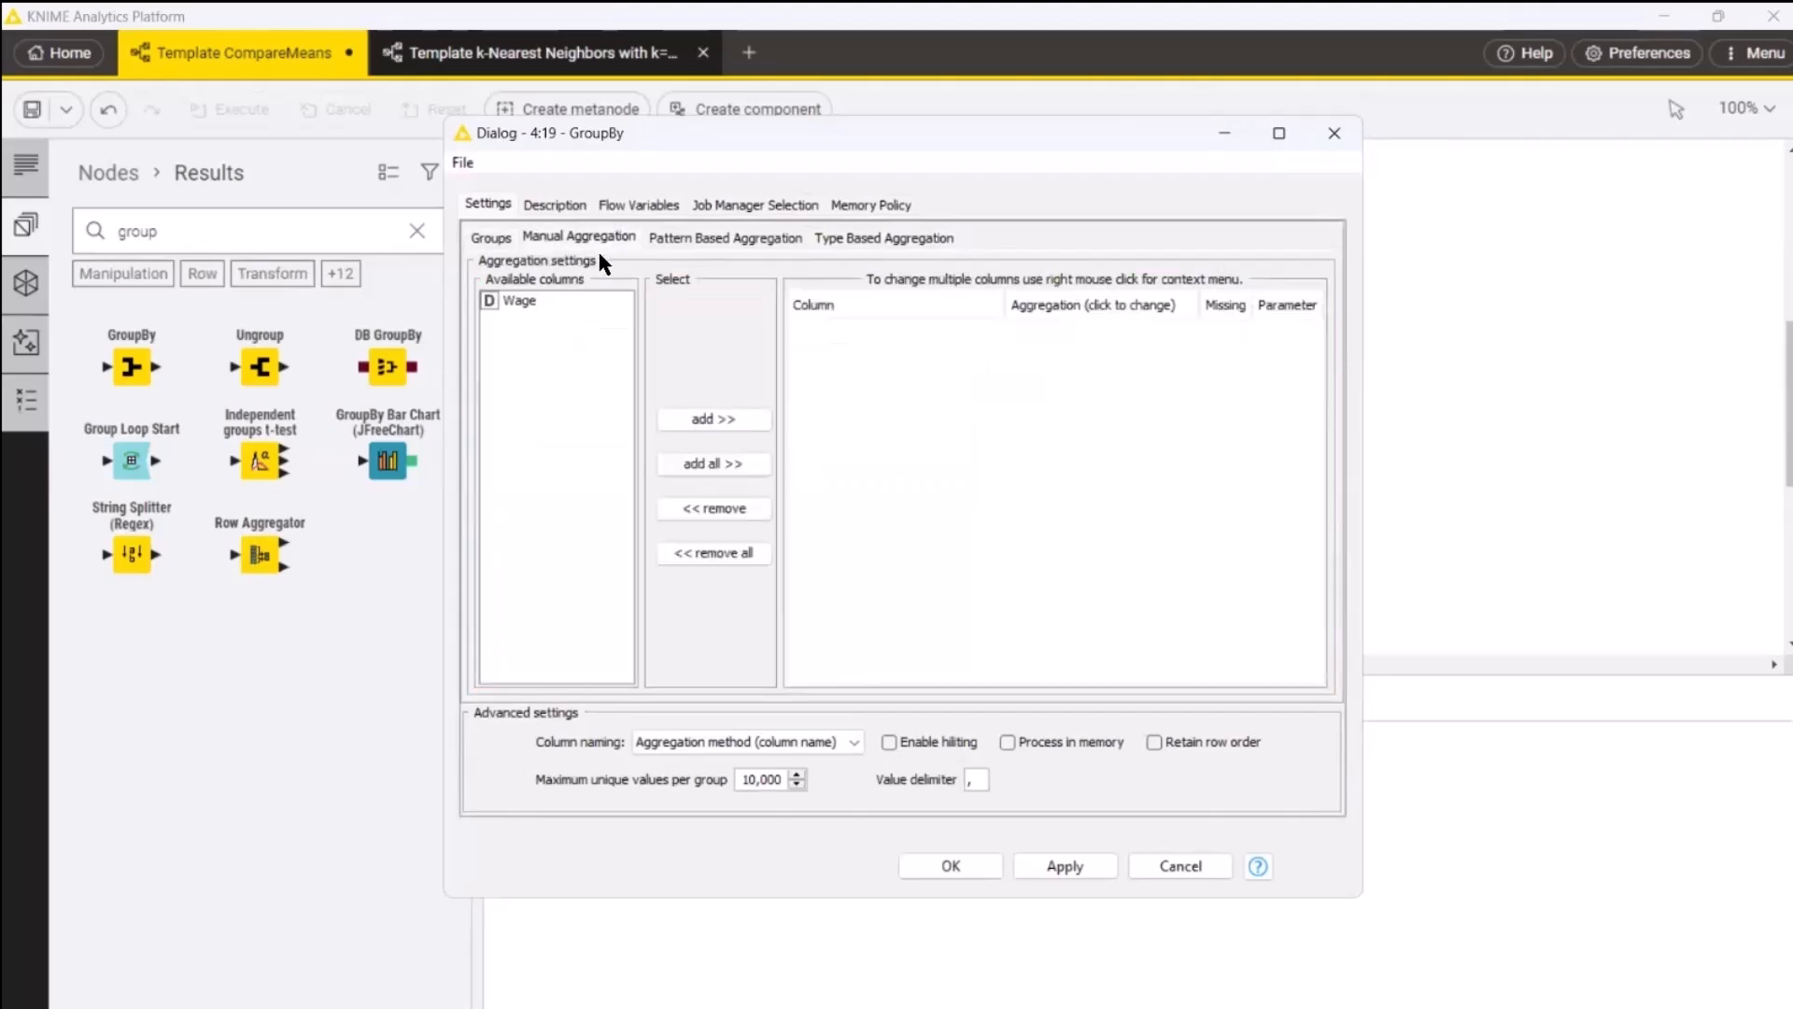
{"action": "left_click", "coordinate": [523, 302]}
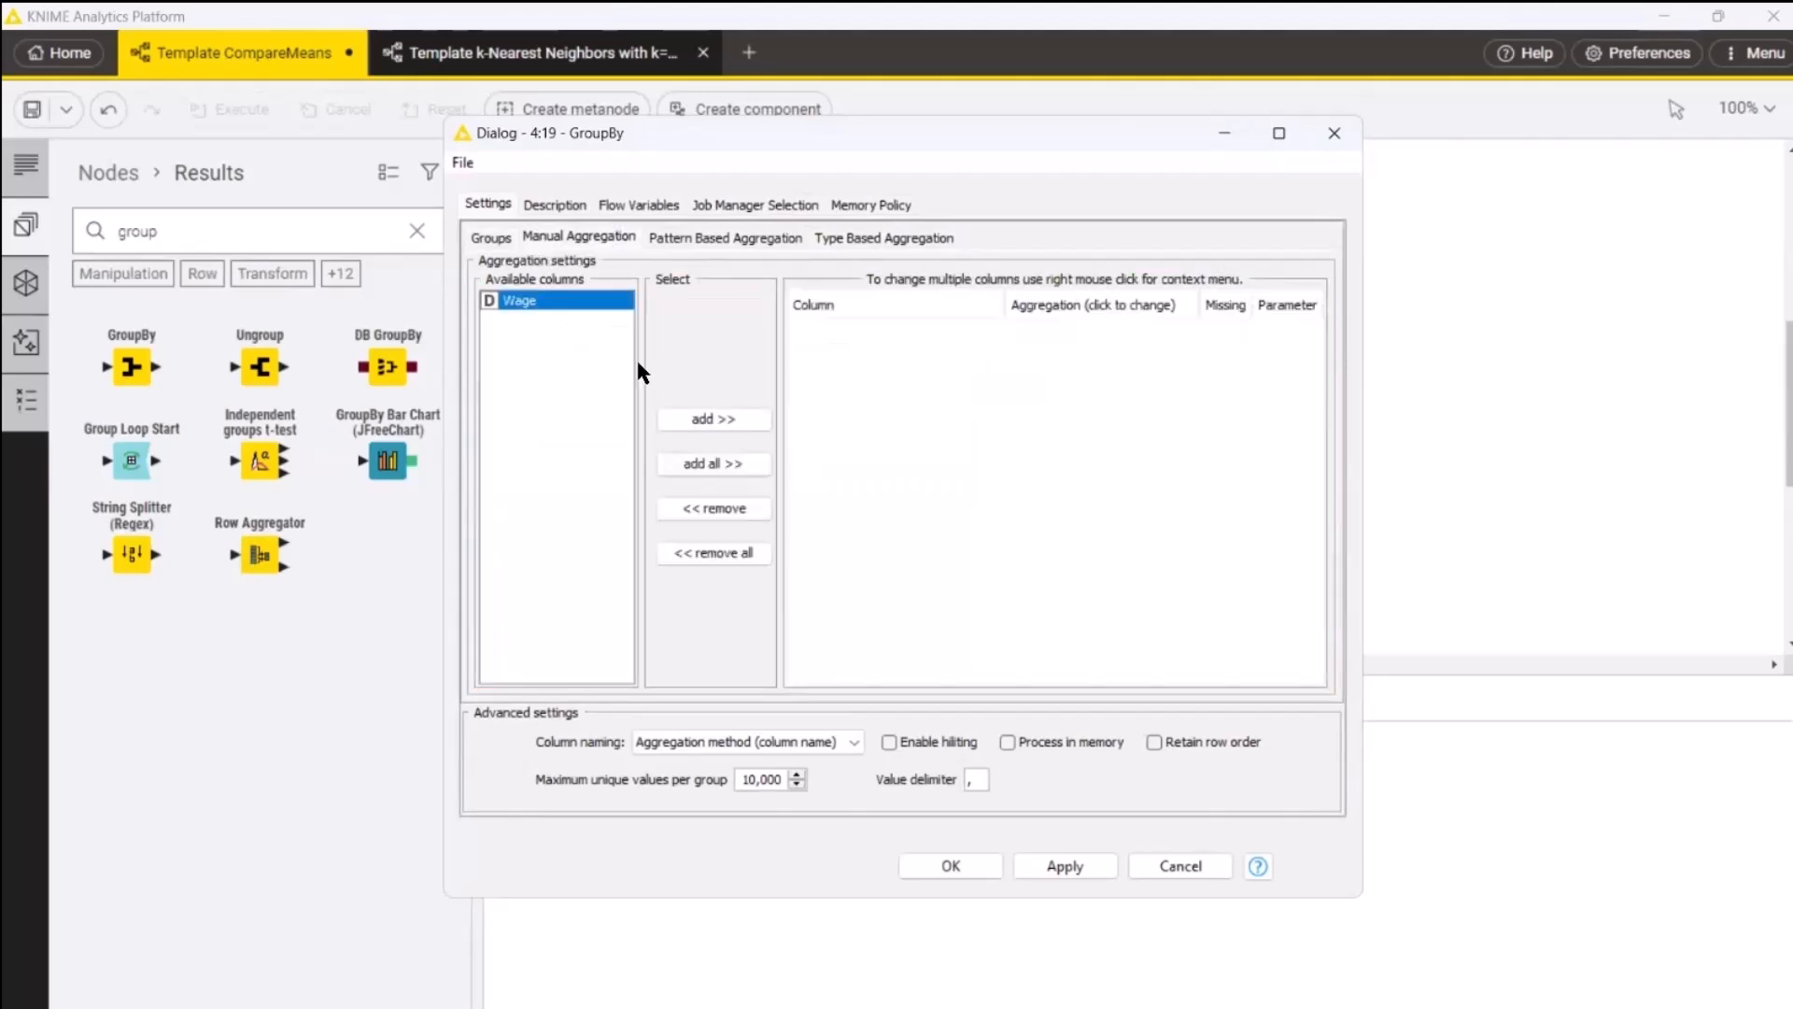
{"action": "left_click", "coordinate": [712, 422]}
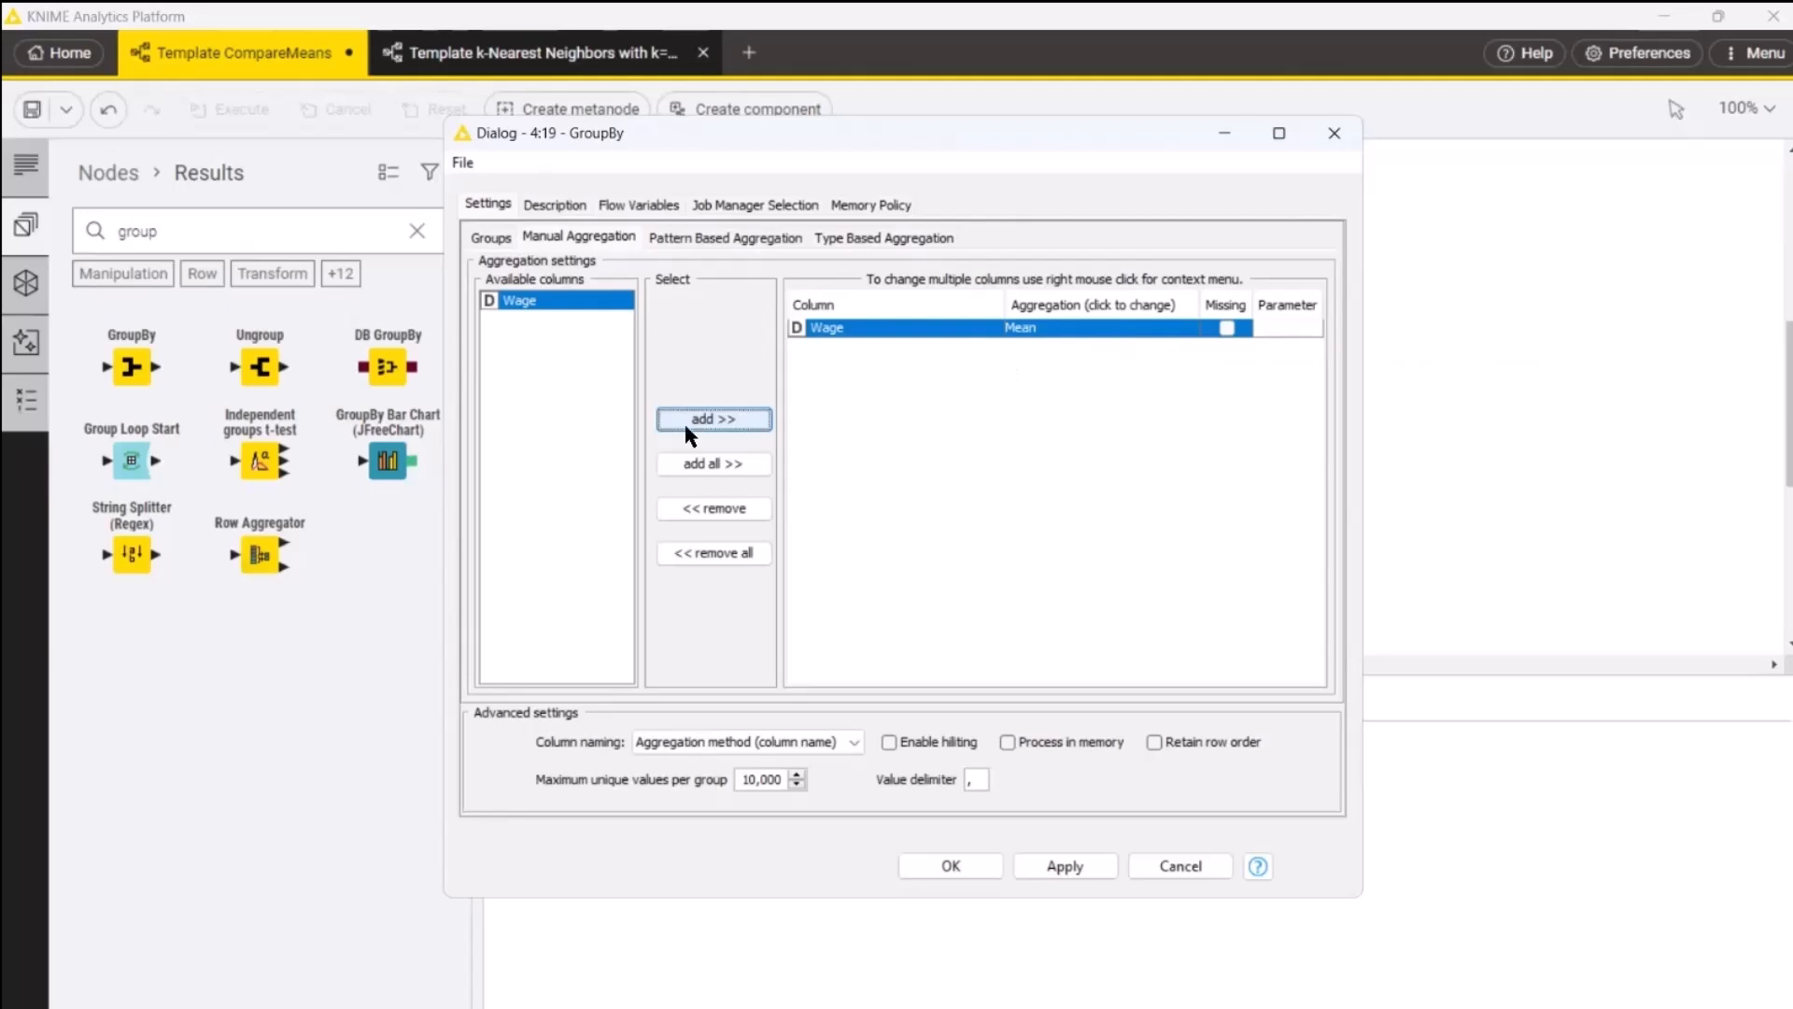
Step: Add Median and Variance aggregations of Wage to the GroupBy configuration and execute the node
{"action": "left_click", "coordinate": [708, 418]}
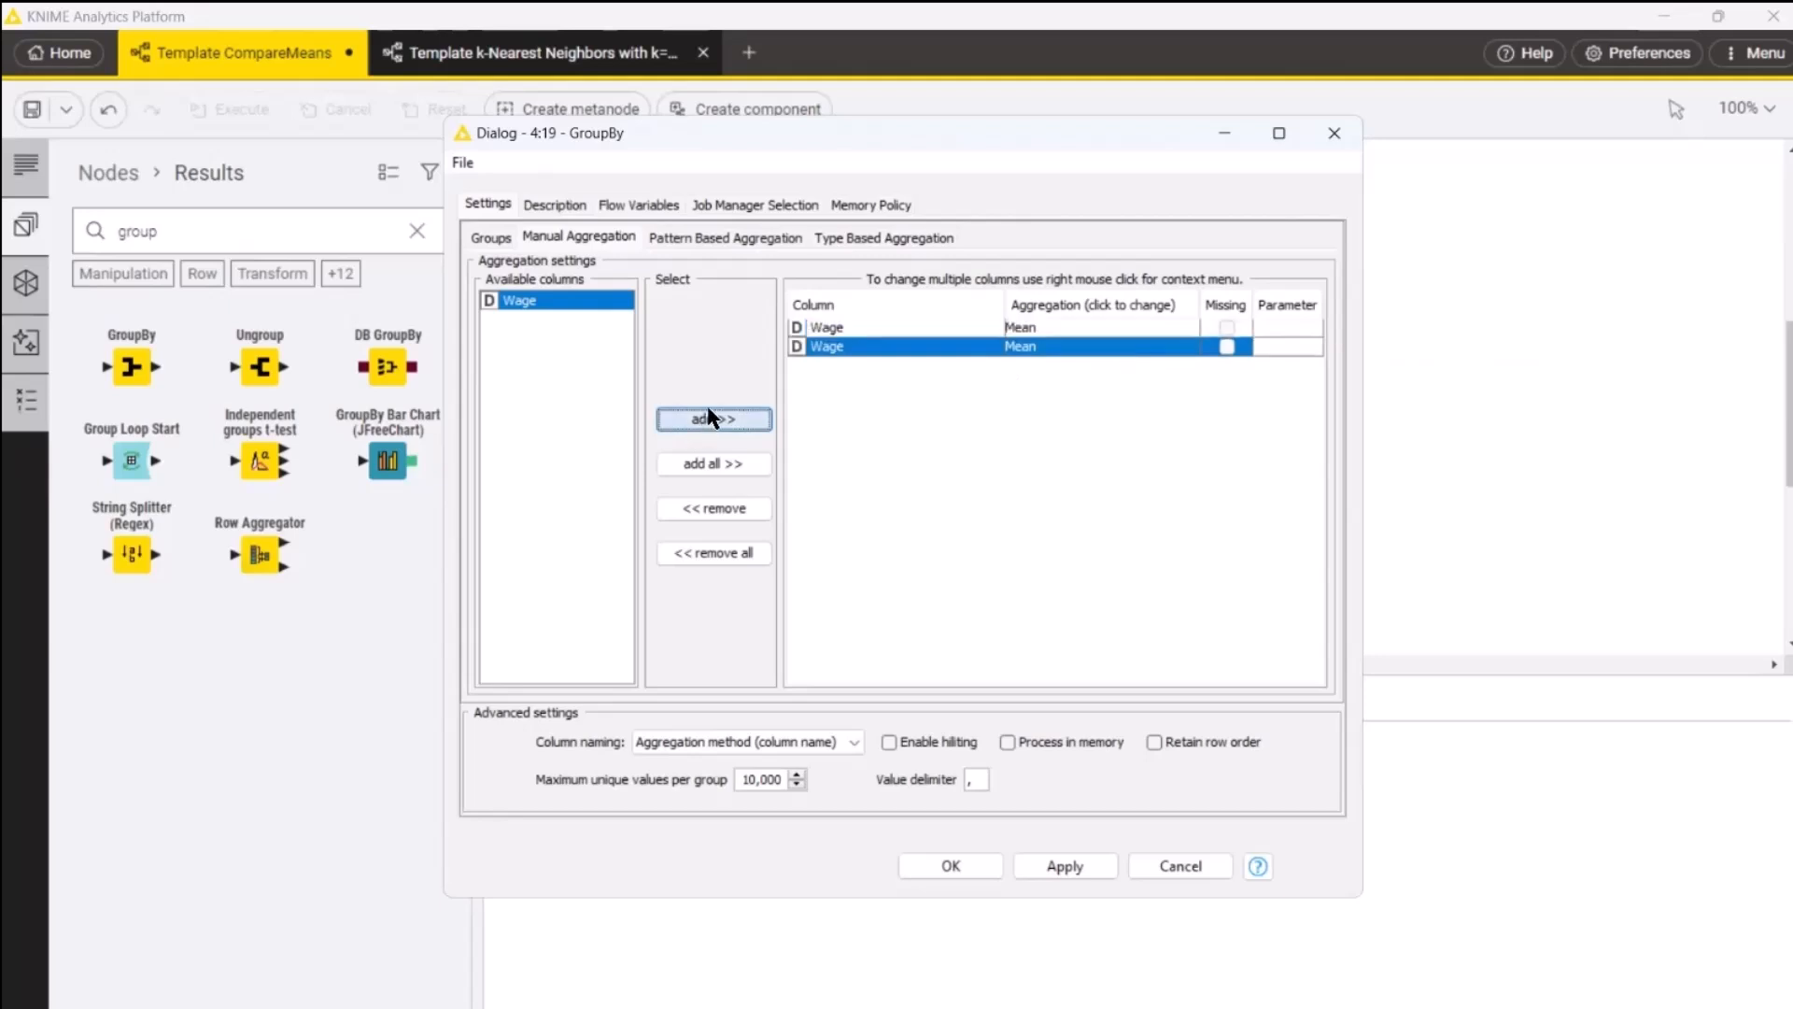
{"action": "left_click", "coordinate": [1154, 346]}
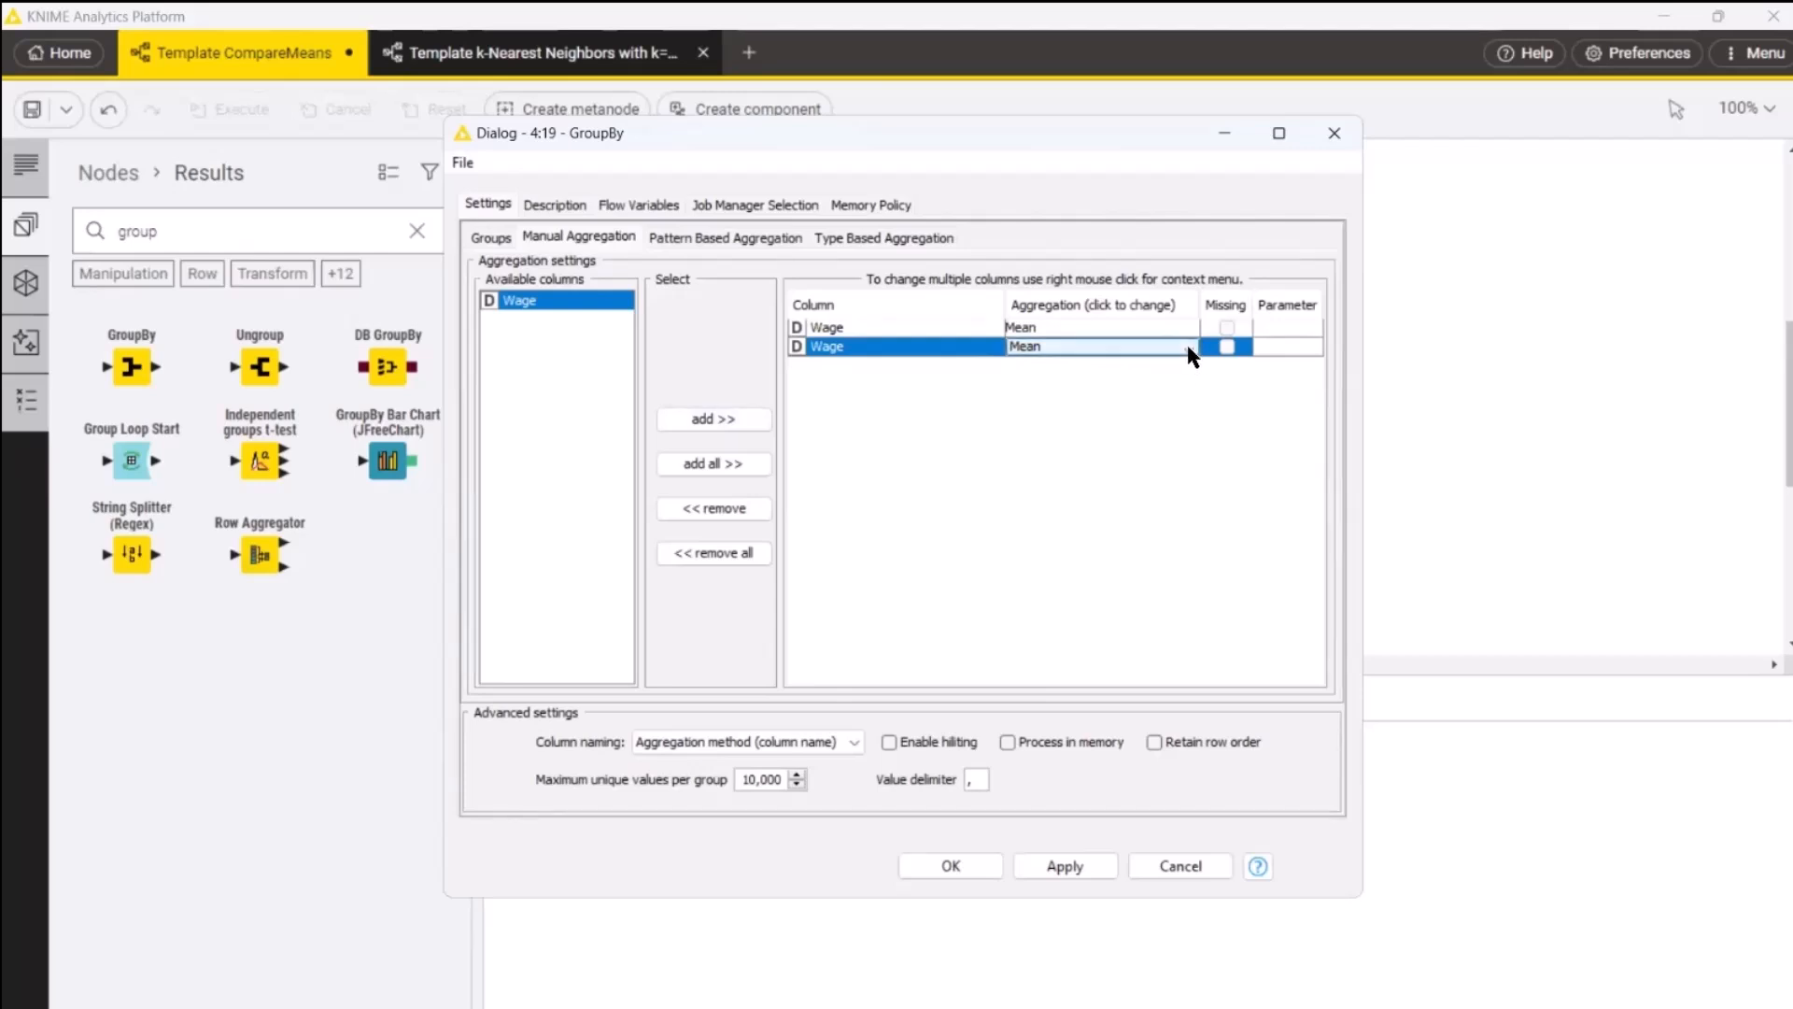
{"action": "left_click", "coordinate": [1191, 355]}
{"action": "left_click", "coordinate": [1109, 408]}
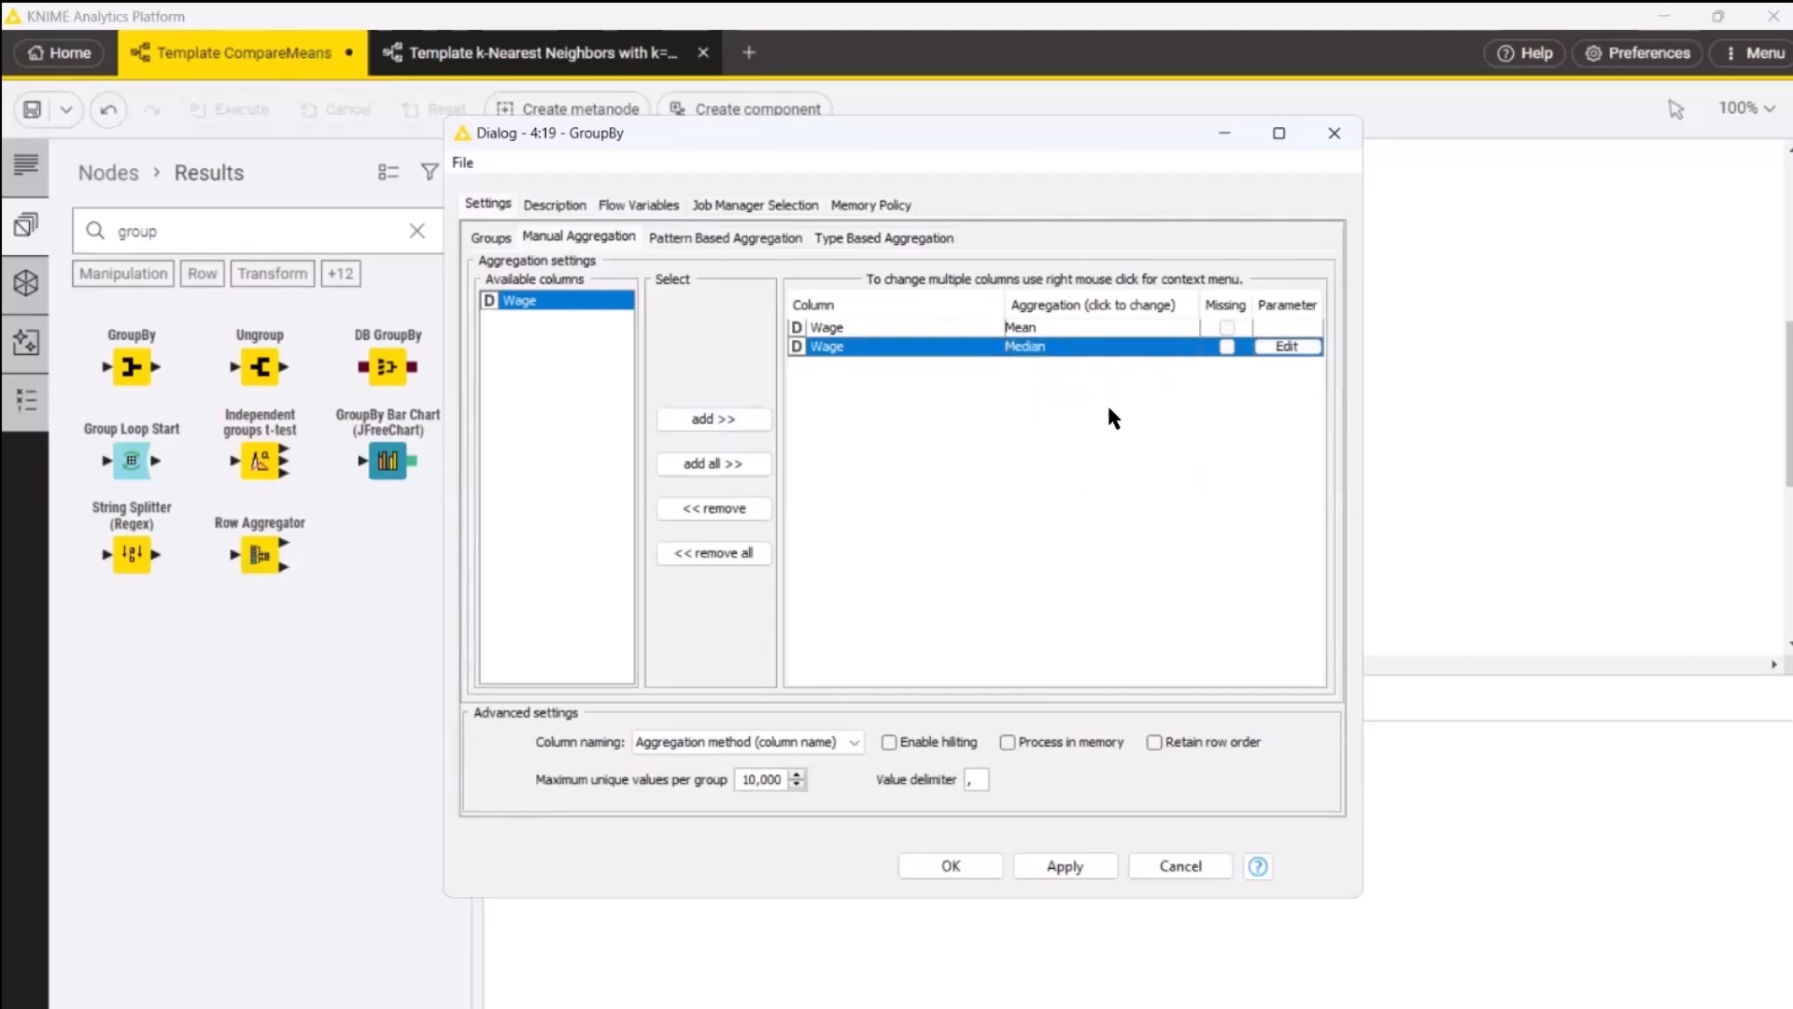
{"action": "left_click", "coordinate": [707, 420]}
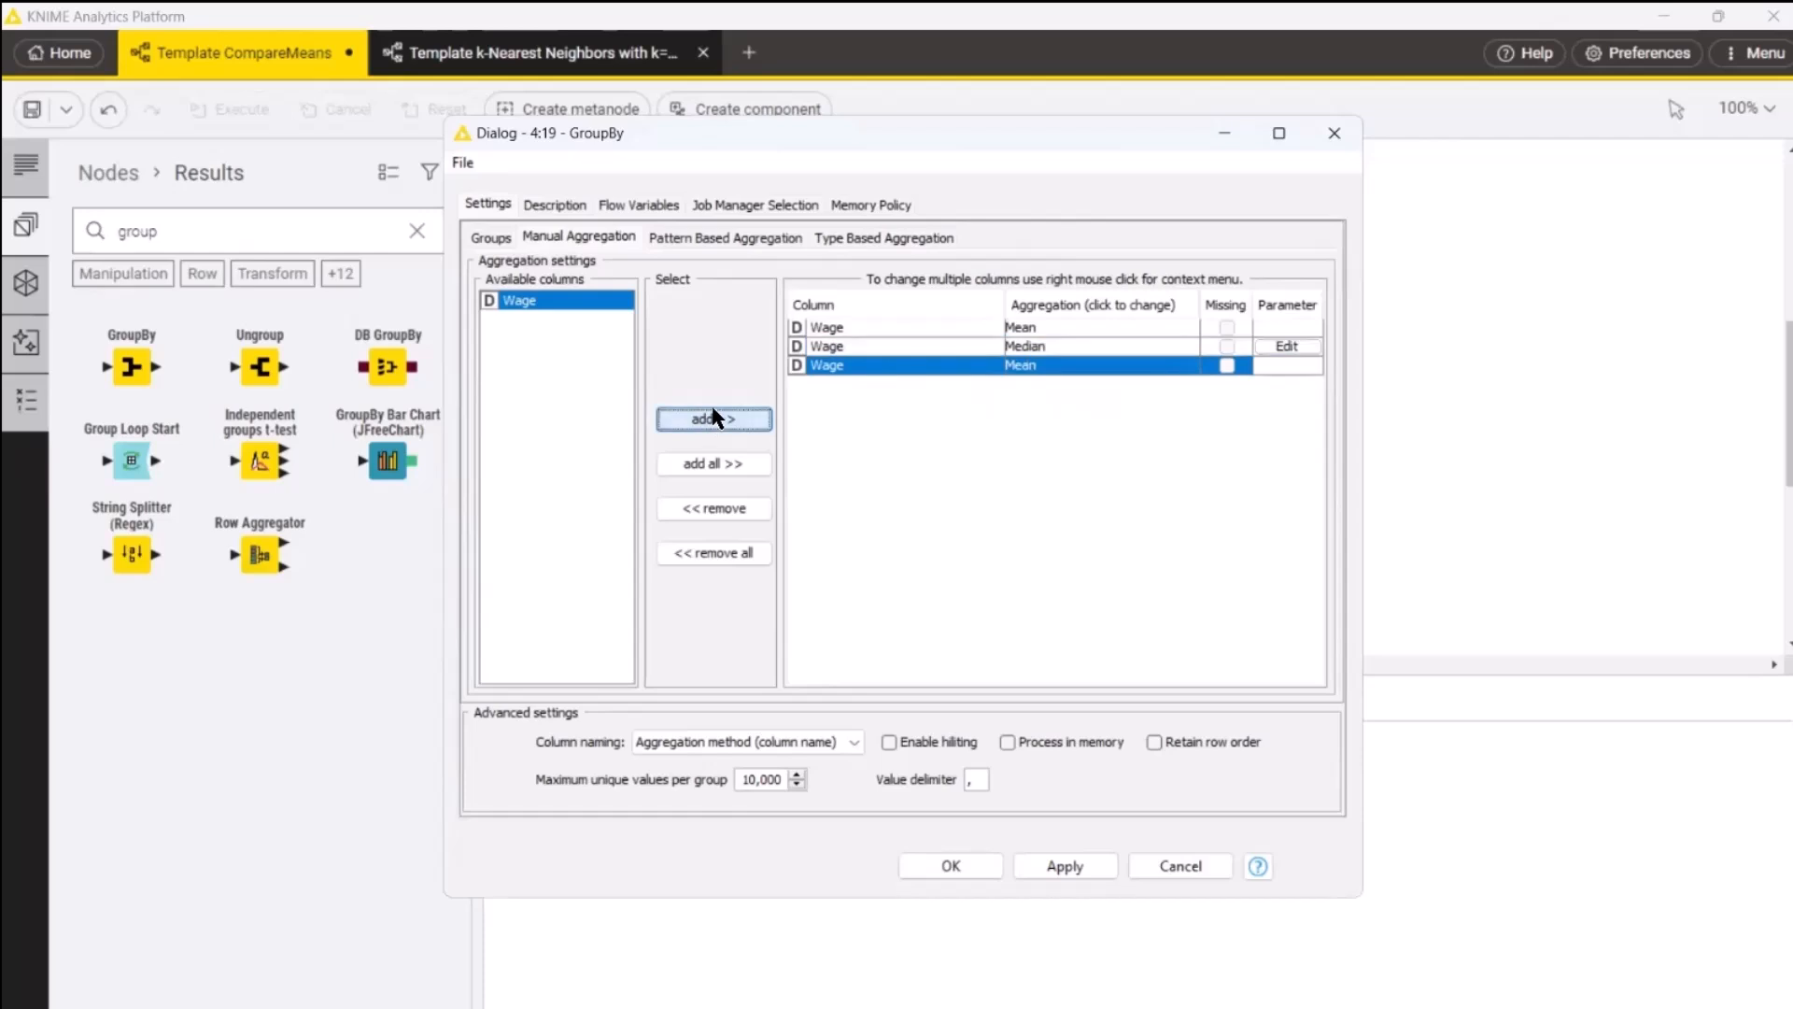
{"action": "left_click", "coordinate": [1180, 366]}
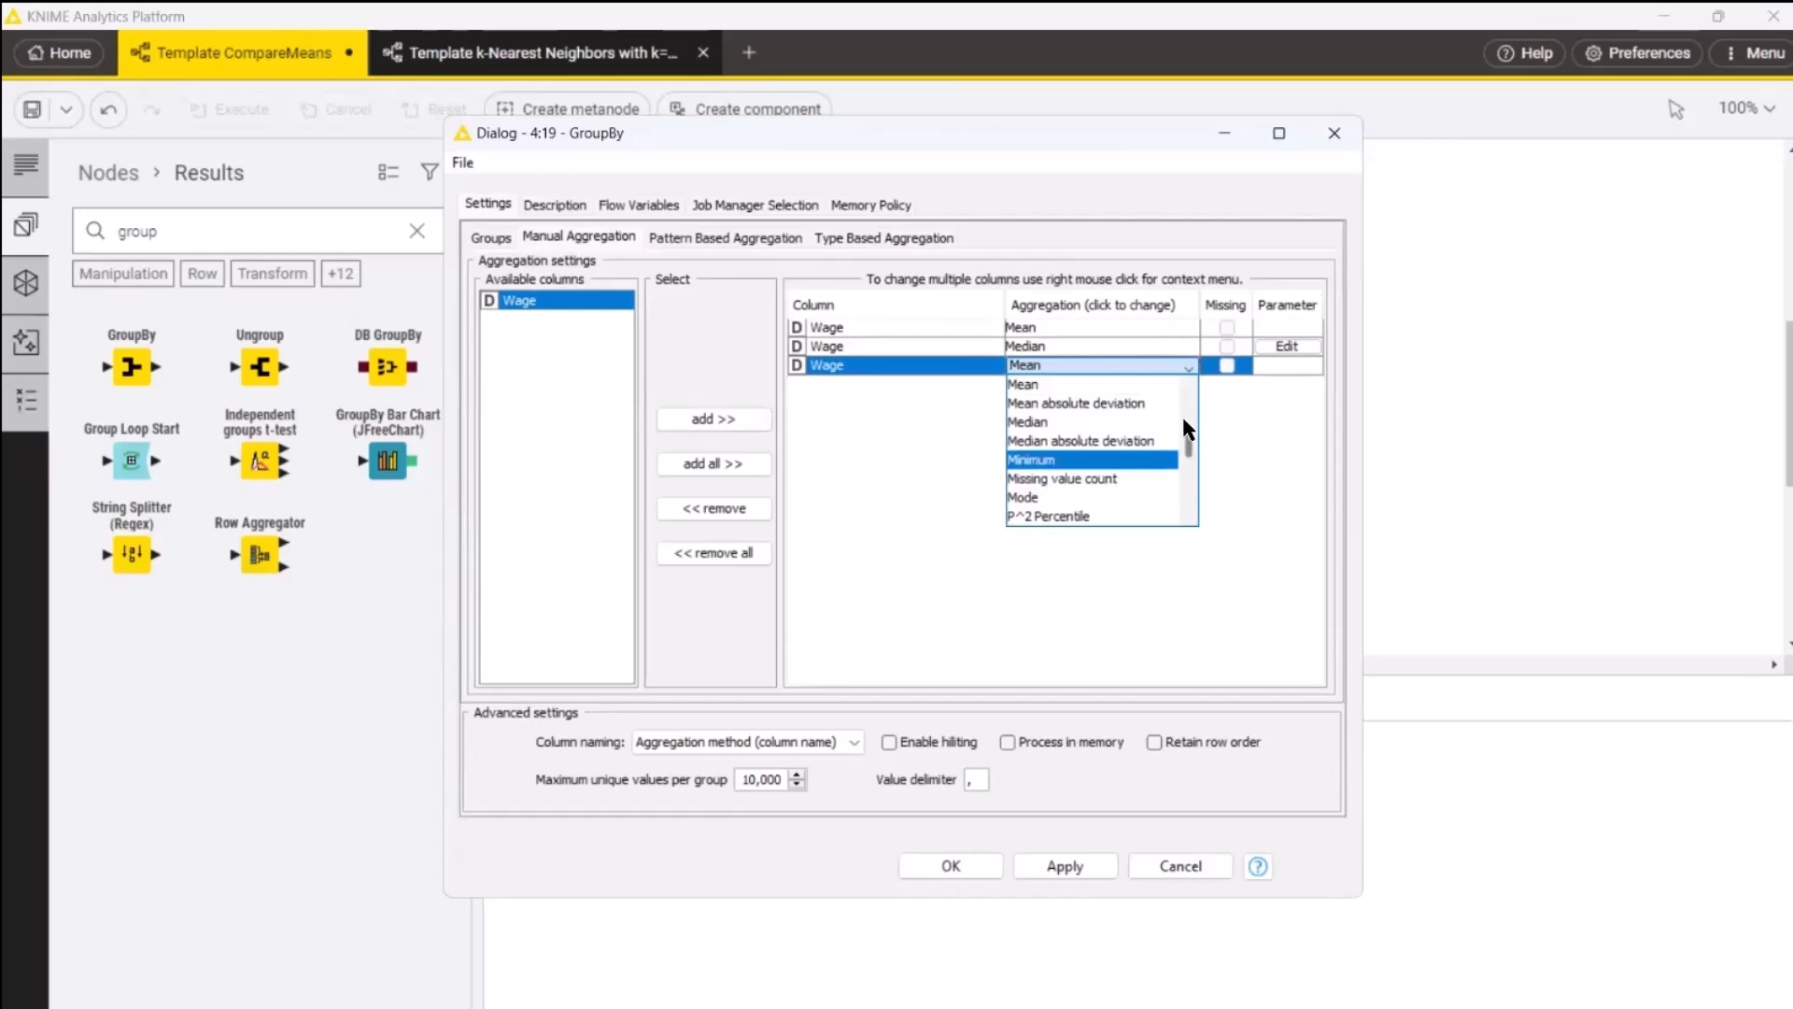
{"action": "scroll", "coordinate": [1178, 489], "scroll_direction": "down", "scroll_amount": 3}
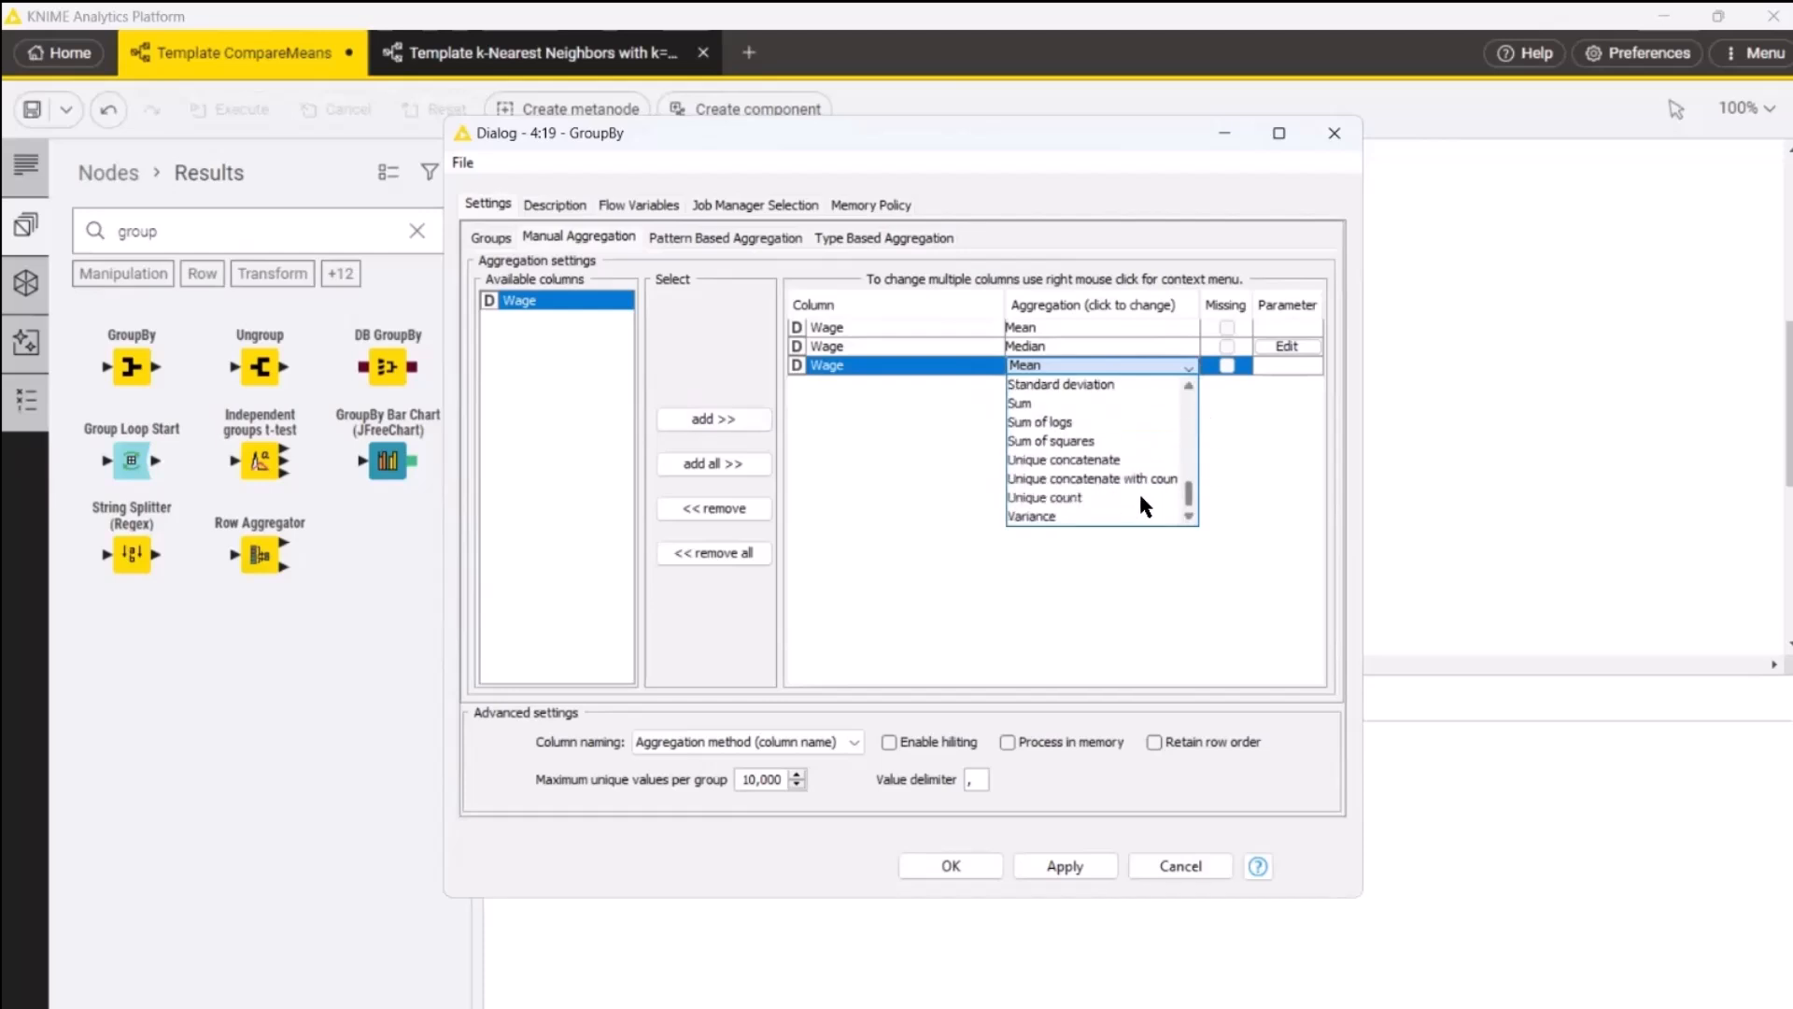
{"action": "left_click", "coordinate": [1078, 513]}
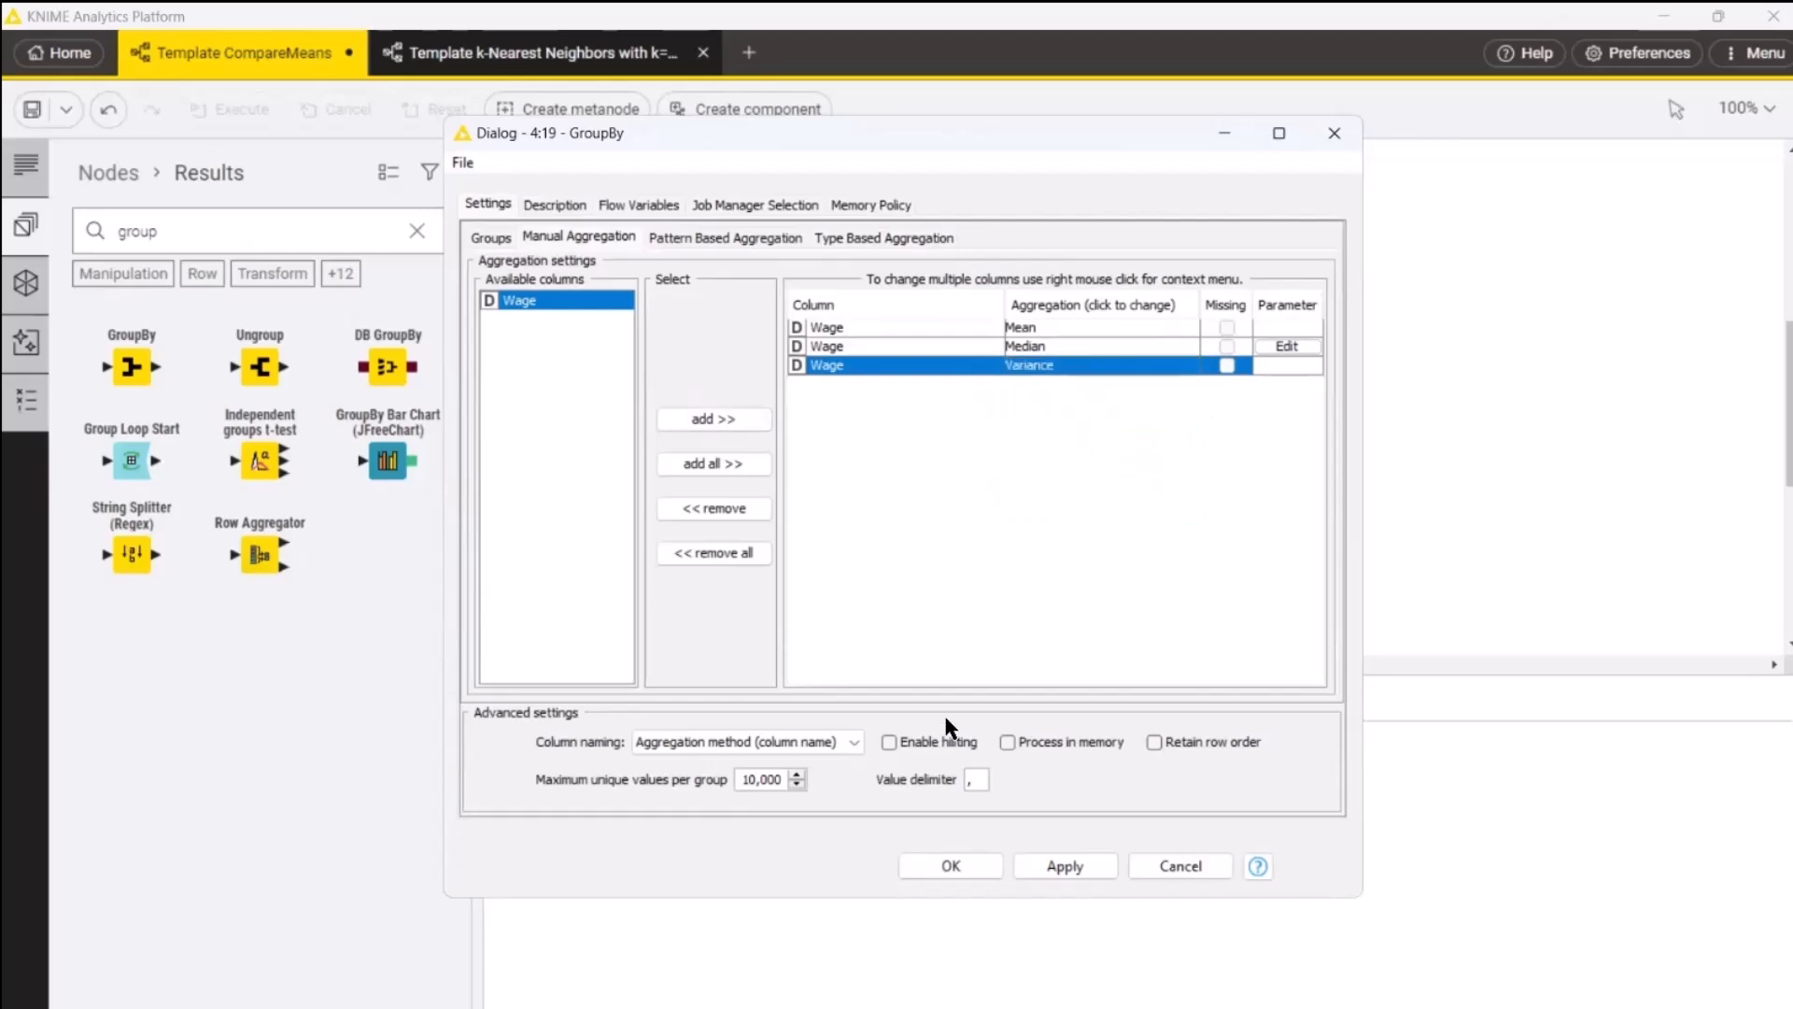
{"action": "left_click", "coordinate": [945, 864]}
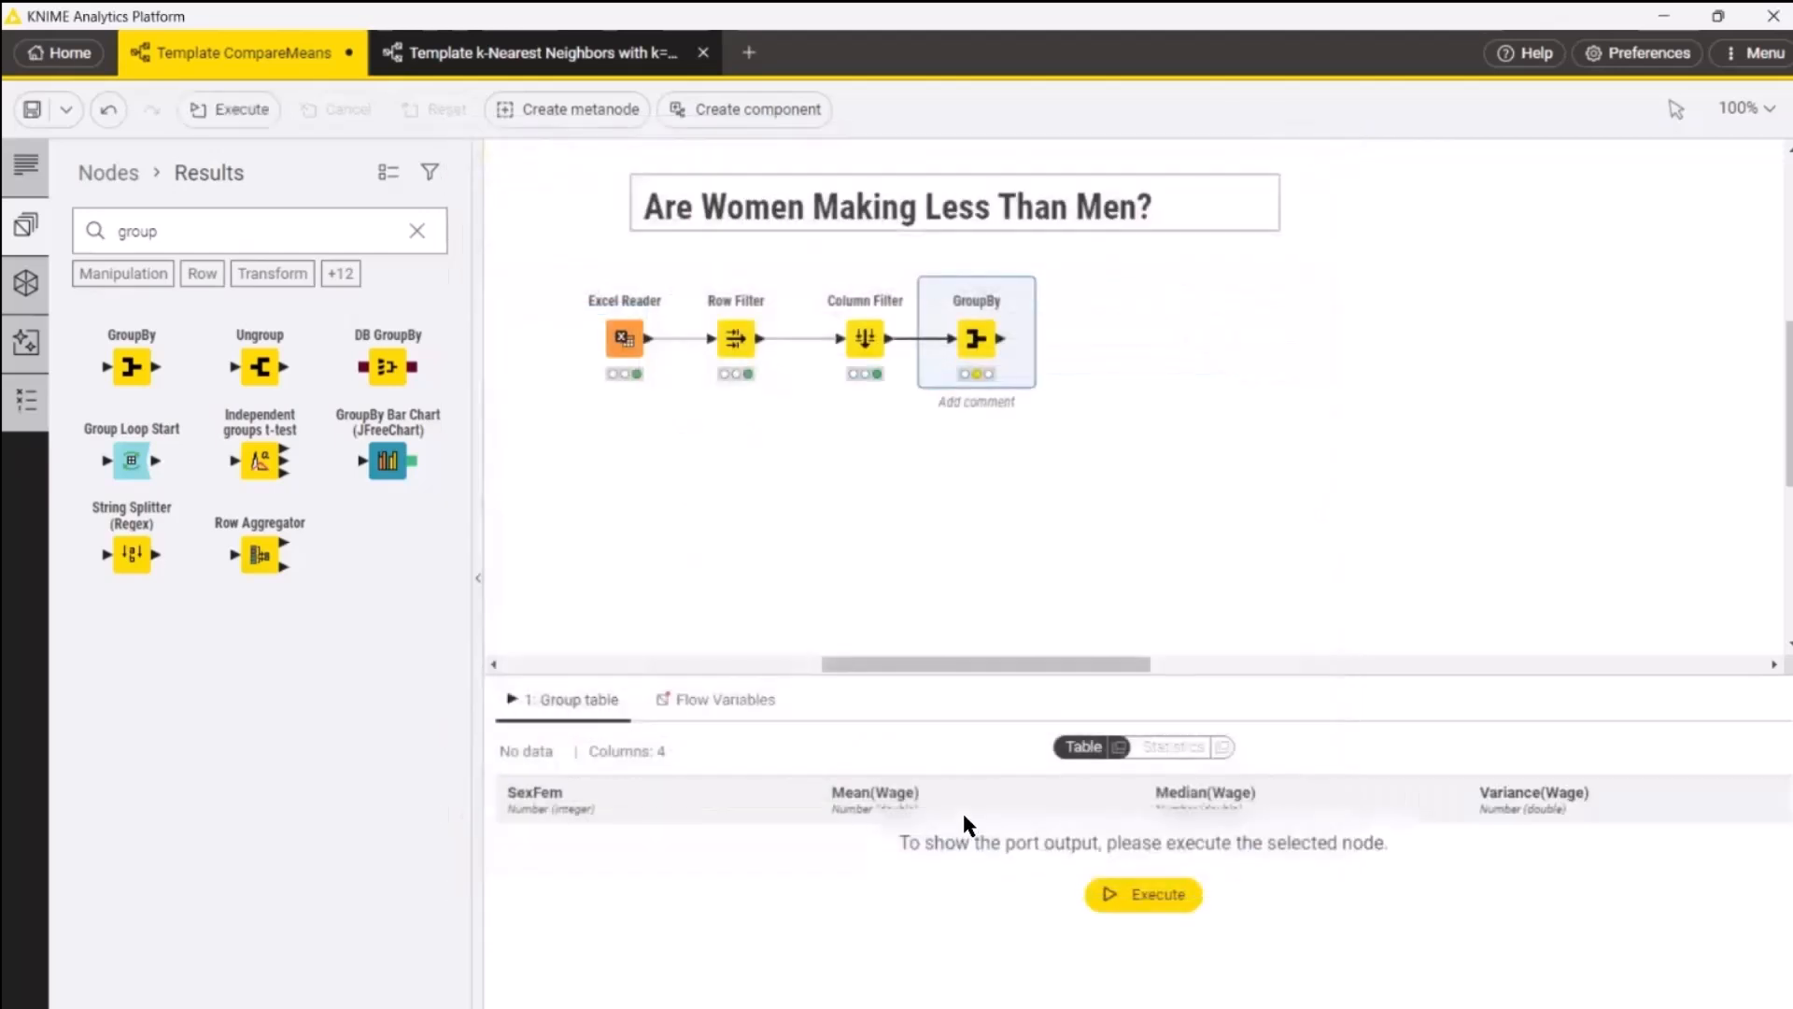
{"action": "key", "text": "F7"}
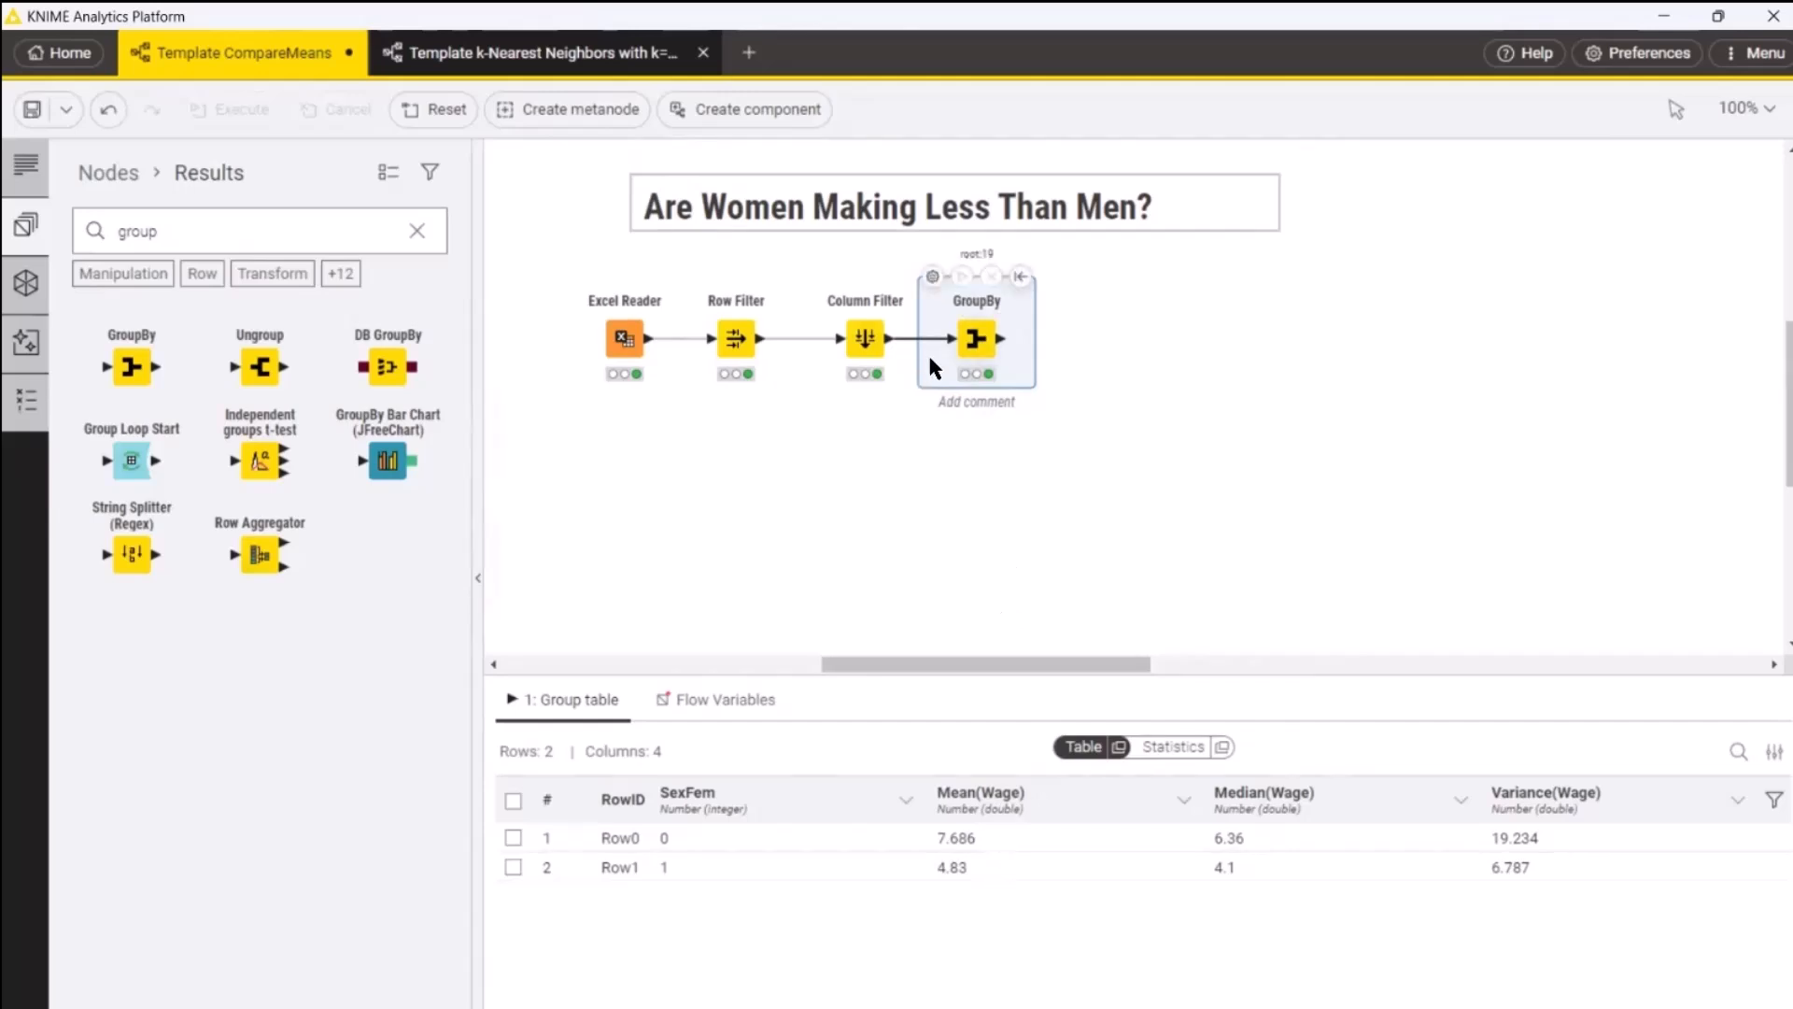
Step: Move the GroupBy node slightly up, log in to the KNIME AI Assistant and ask it "Which noderuns a t test on groups"
{"action": "left_click_drag", "start_coordinate": [977, 340], "coordinate": [979, 311]}
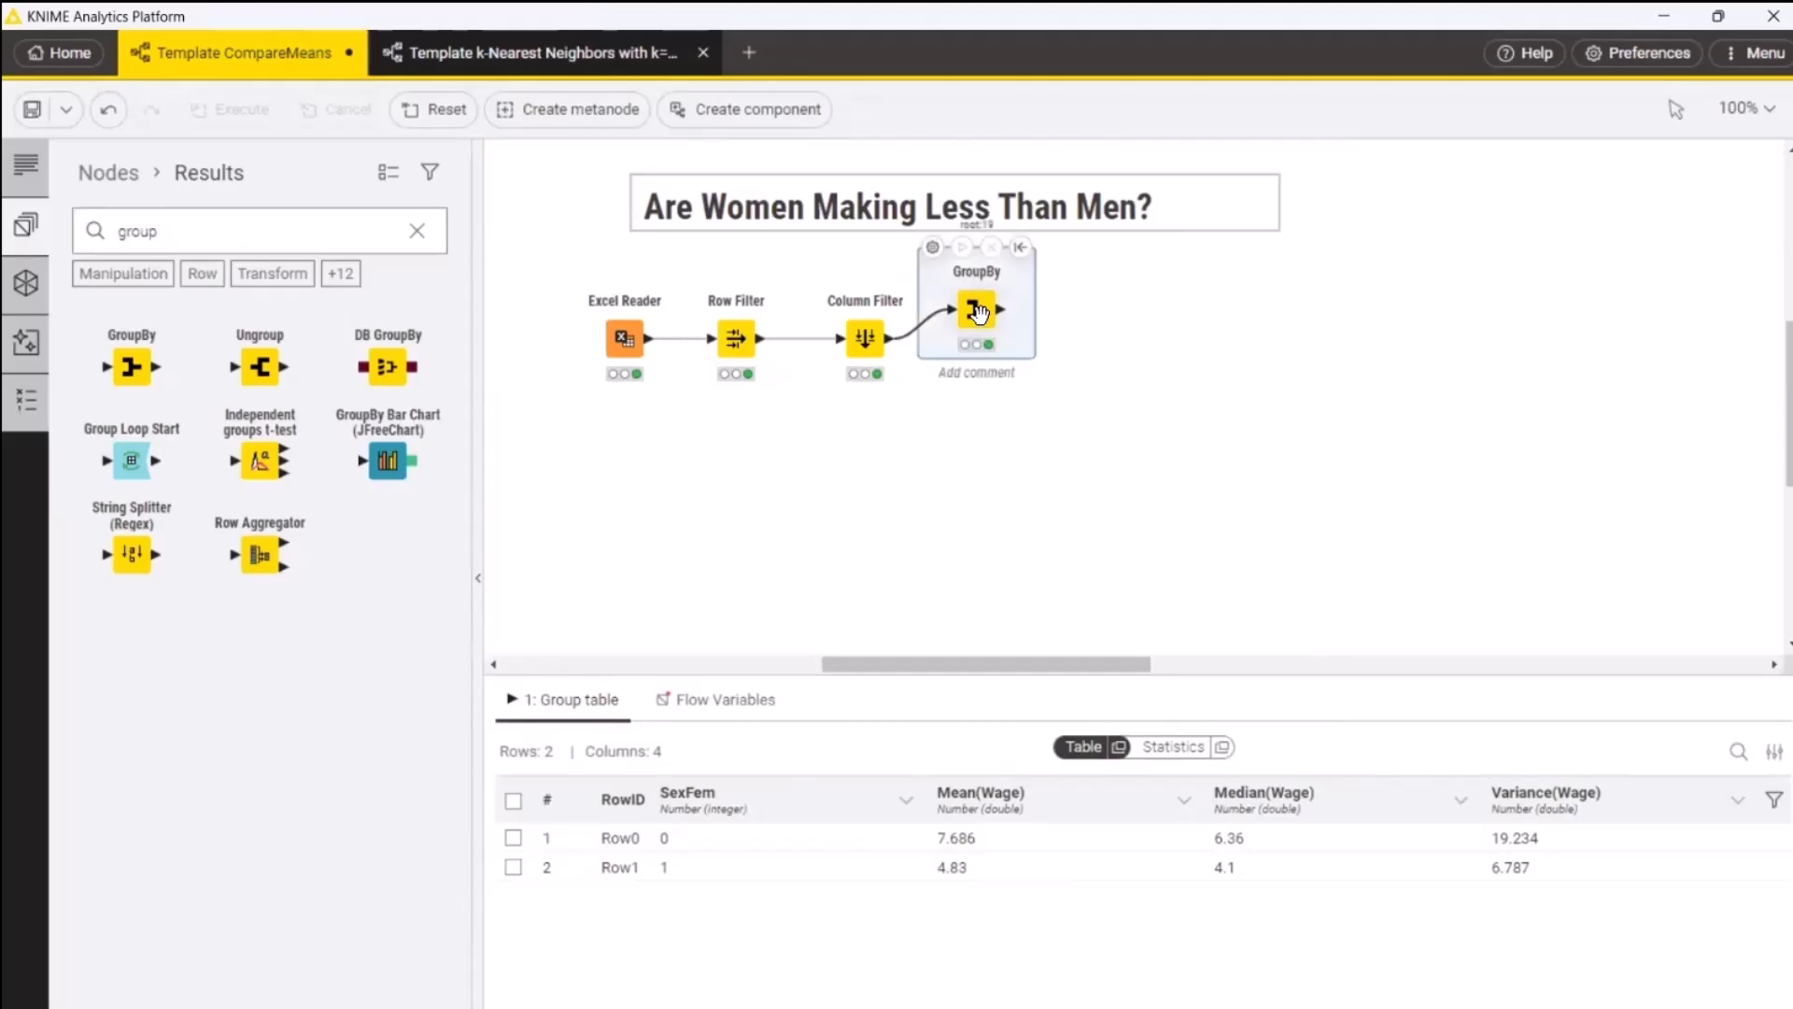
{"action": "left_click", "coordinate": [25, 346]}
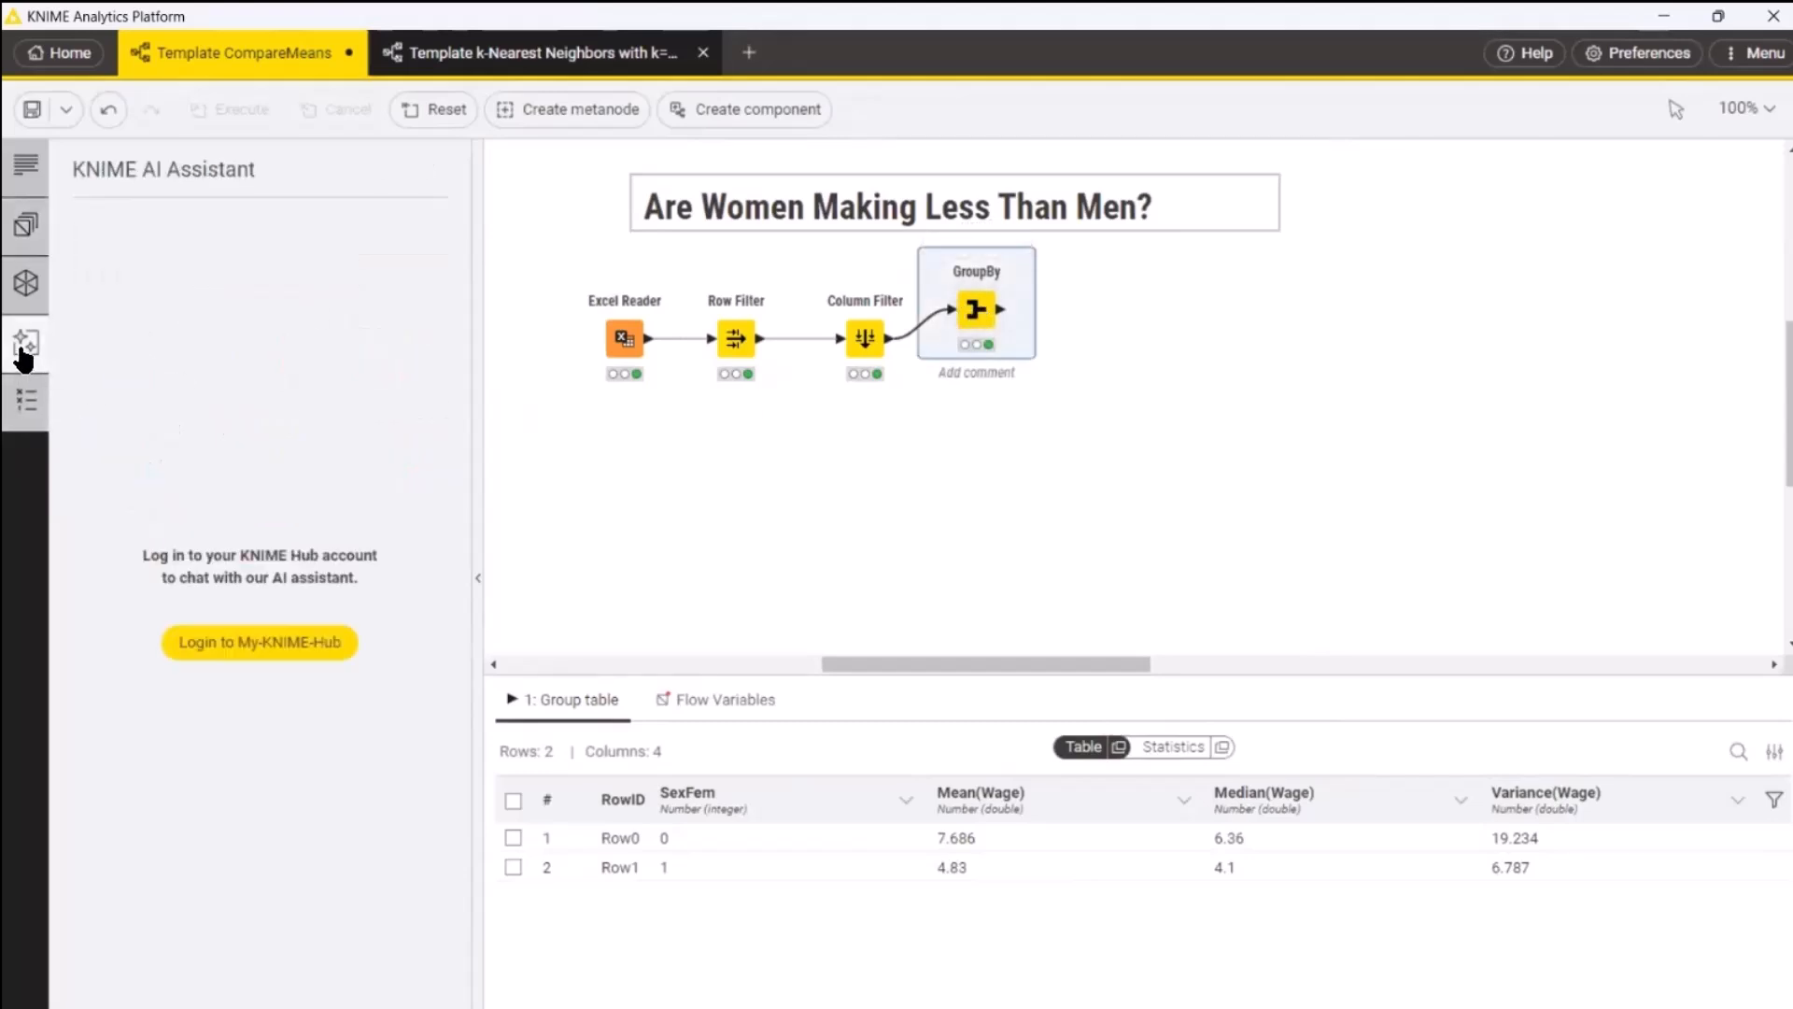
{"action": "left_click", "coordinate": [301, 656]}
{"action": "left_click", "coordinate": [377, 758]}
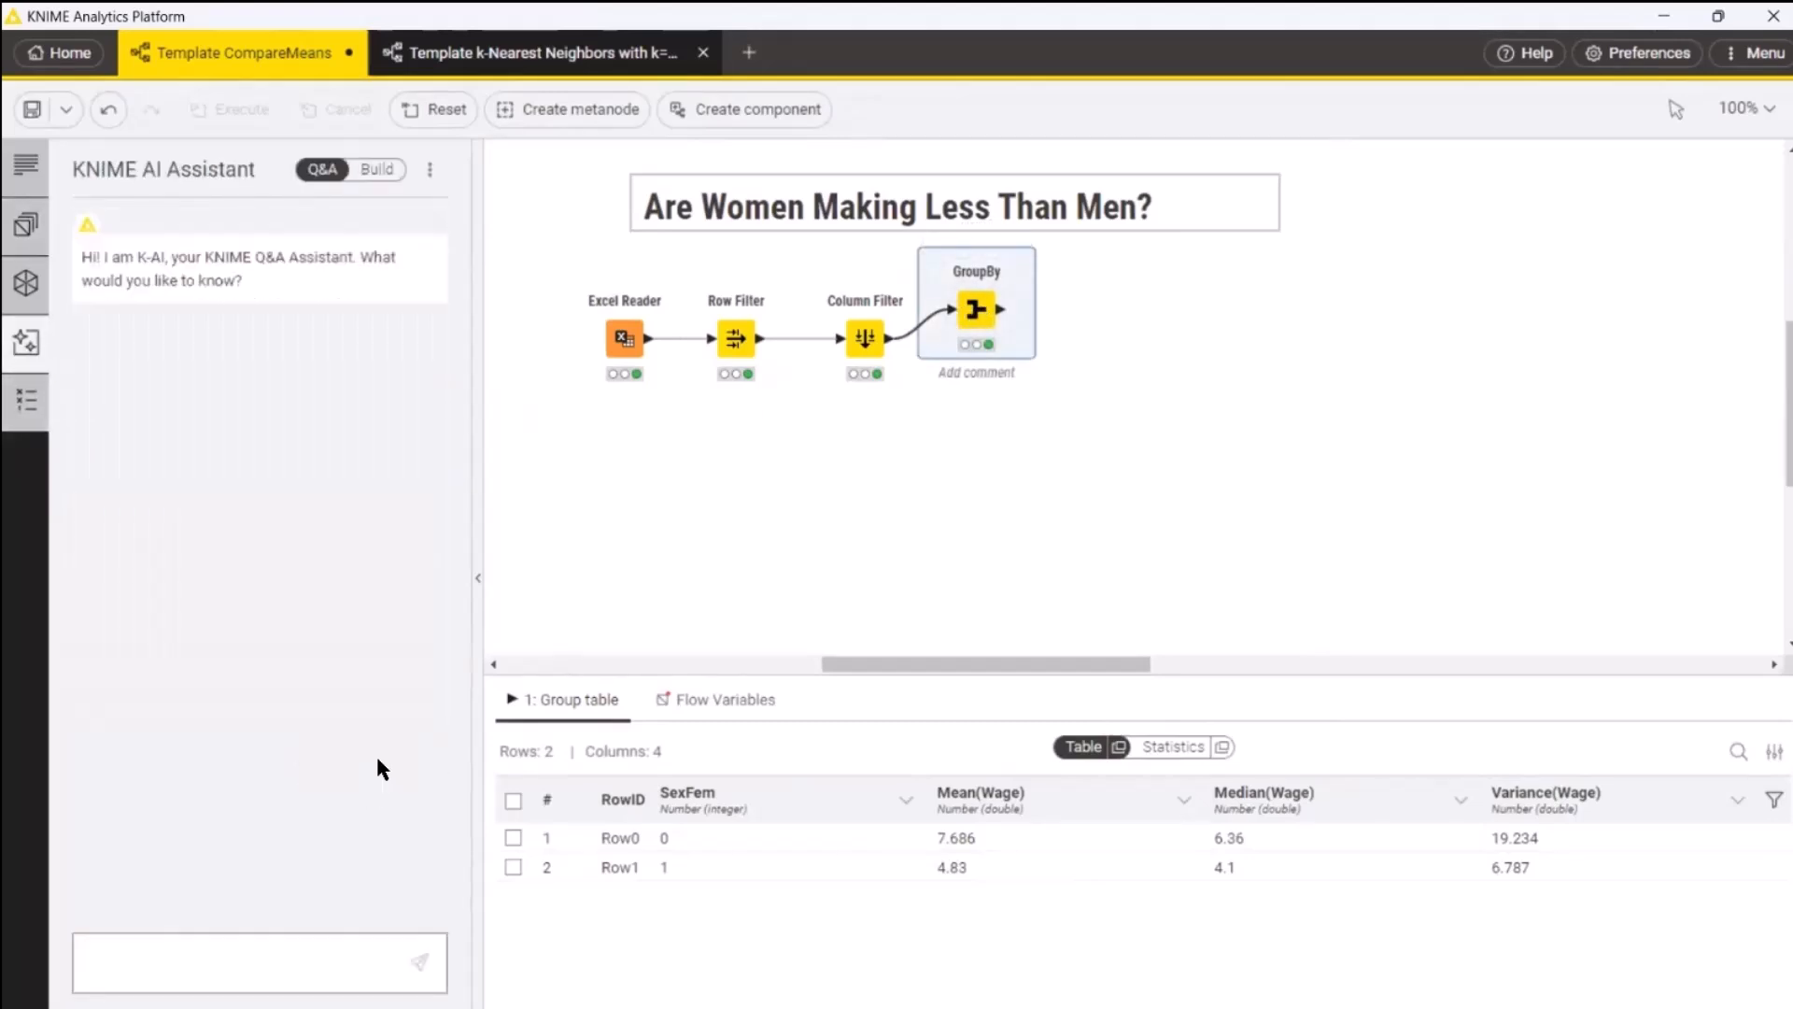
{"action": "left_click", "coordinate": [164, 955]}
{"action": "type", "text": "Wh"}
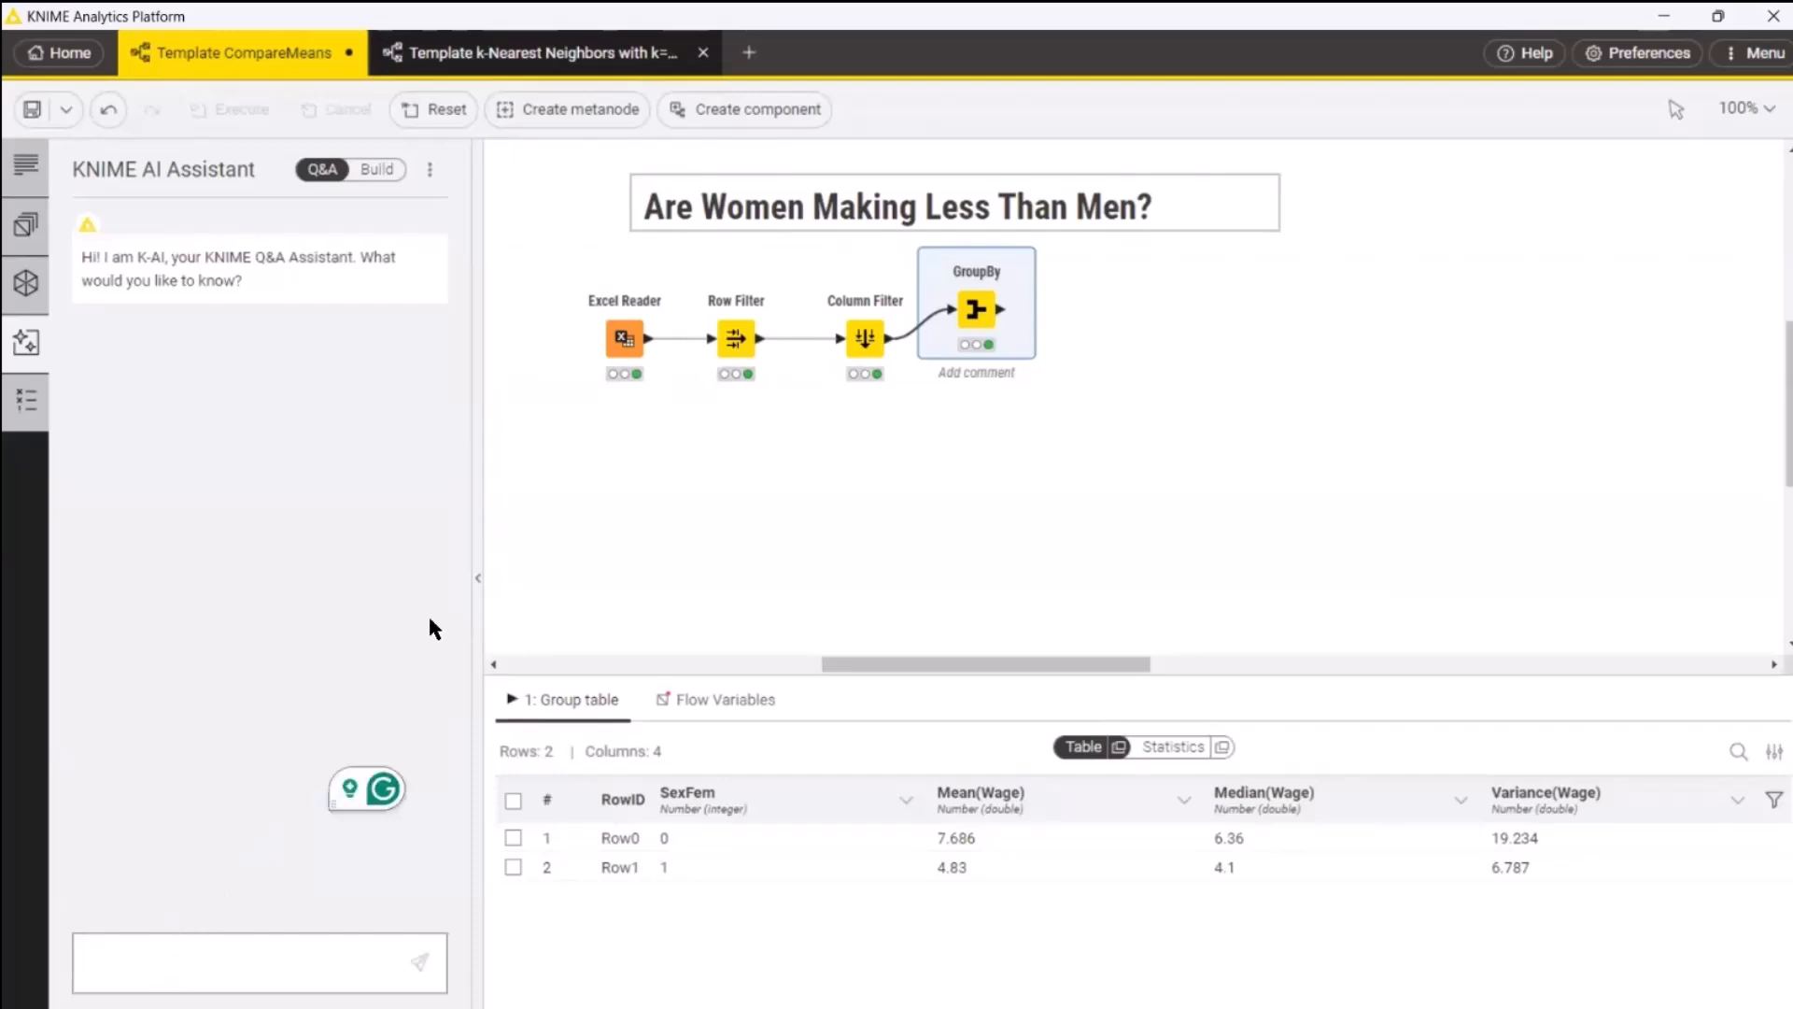
{"action": "type", "text": "ich noderuns"}
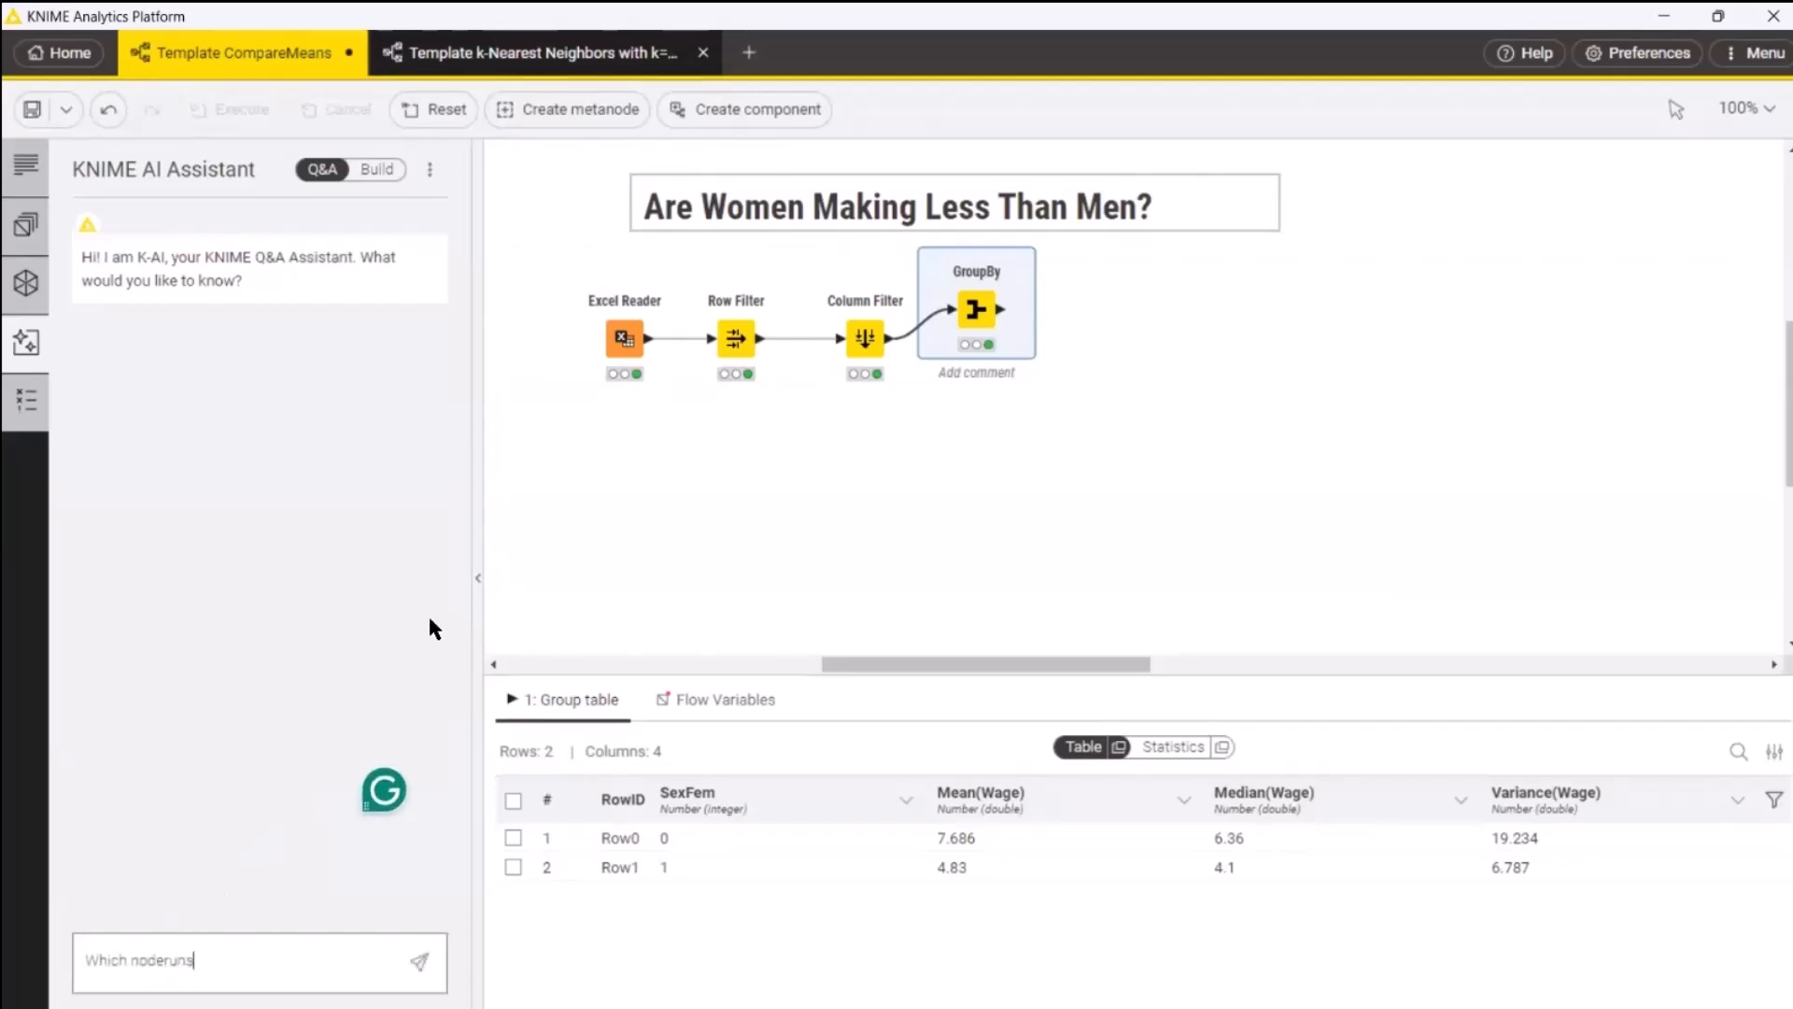
{"action": "type", "text": " a t test on groups"}
{"action": "key", "text": "Return"}
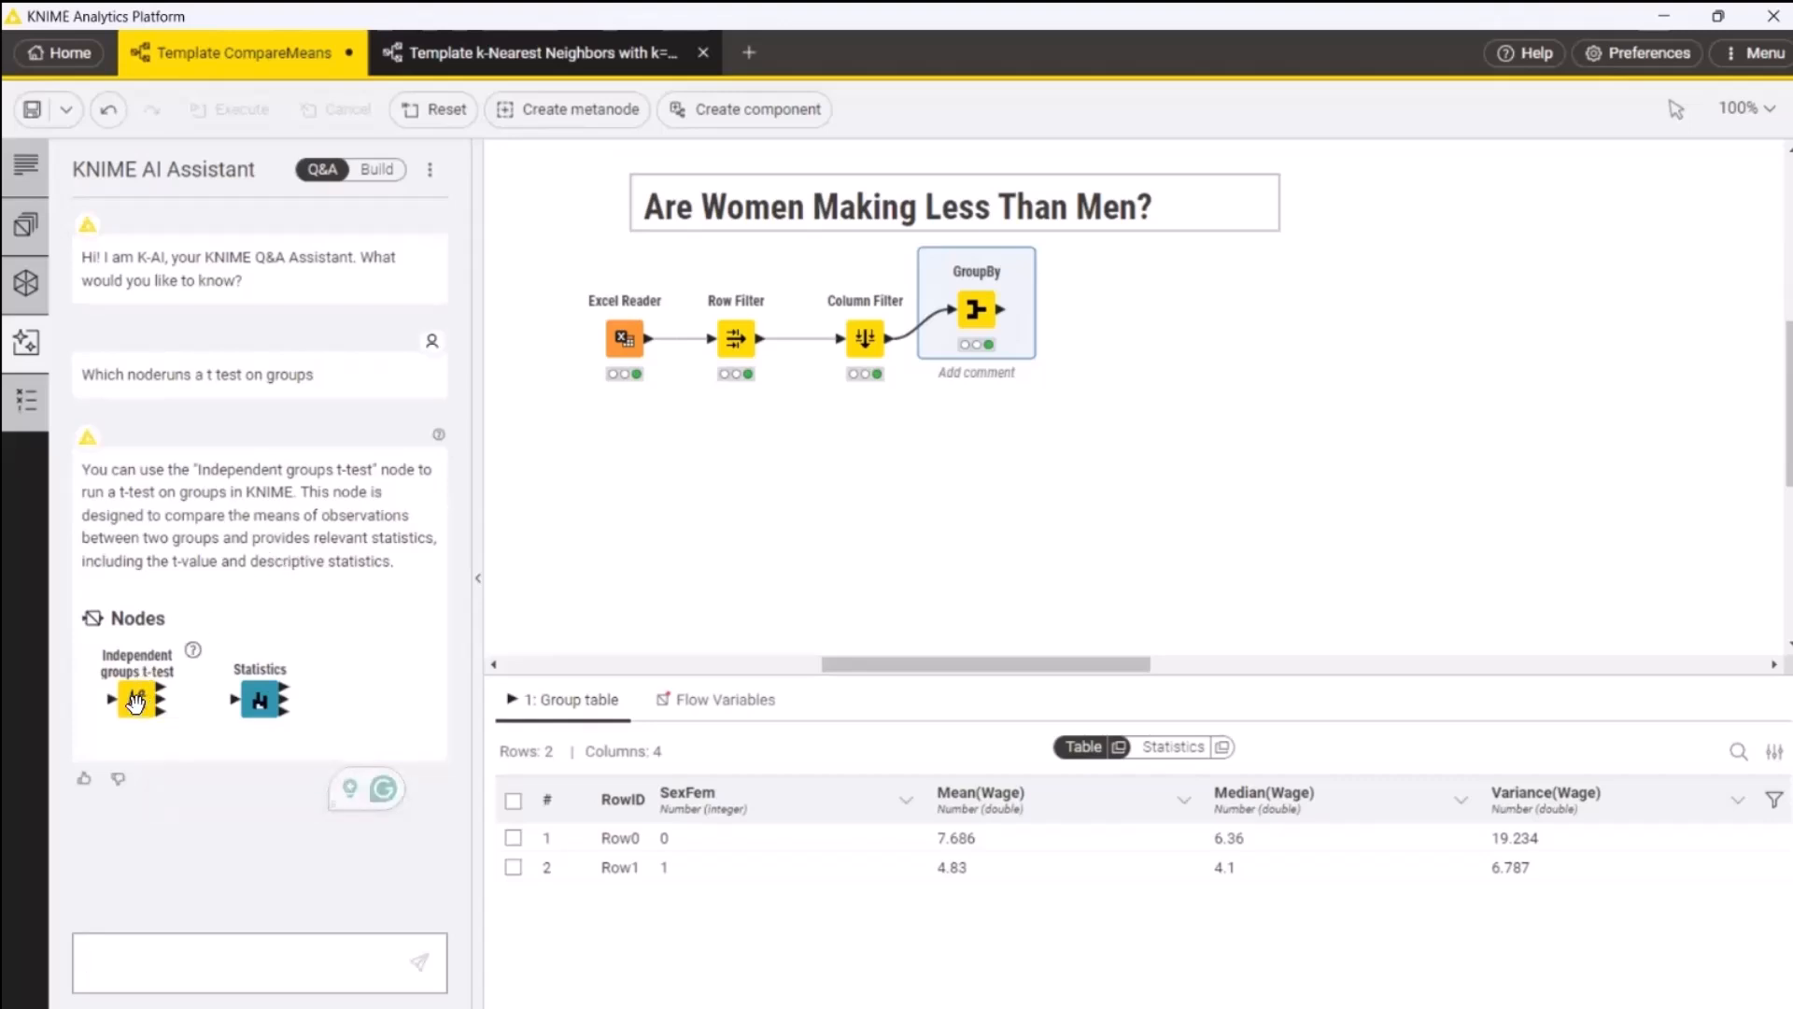
Step: Add the suggested Independent groups t-test node below GroupBy and connect the Column Filter's output to it
{"action": "left_click_drag", "start_coordinate": [135, 703], "coordinate": [943, 430]}
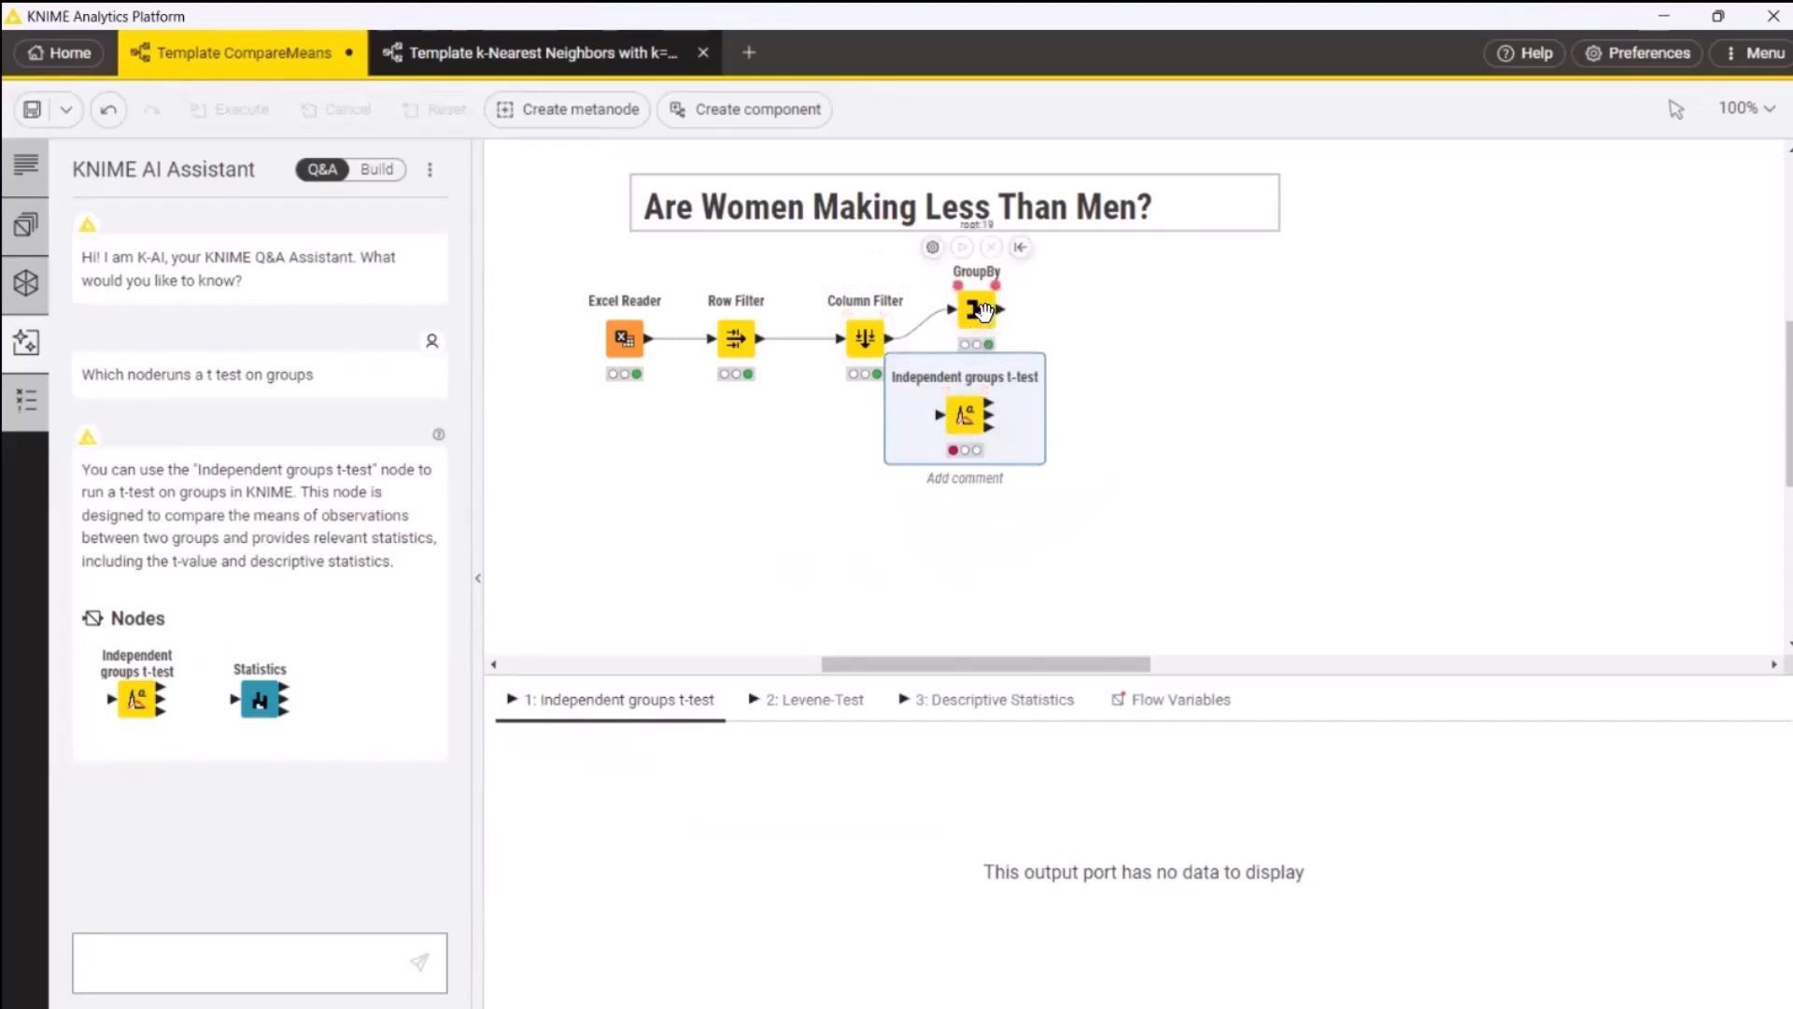
{"action": "left_click", "coordinate": [530, 453]}
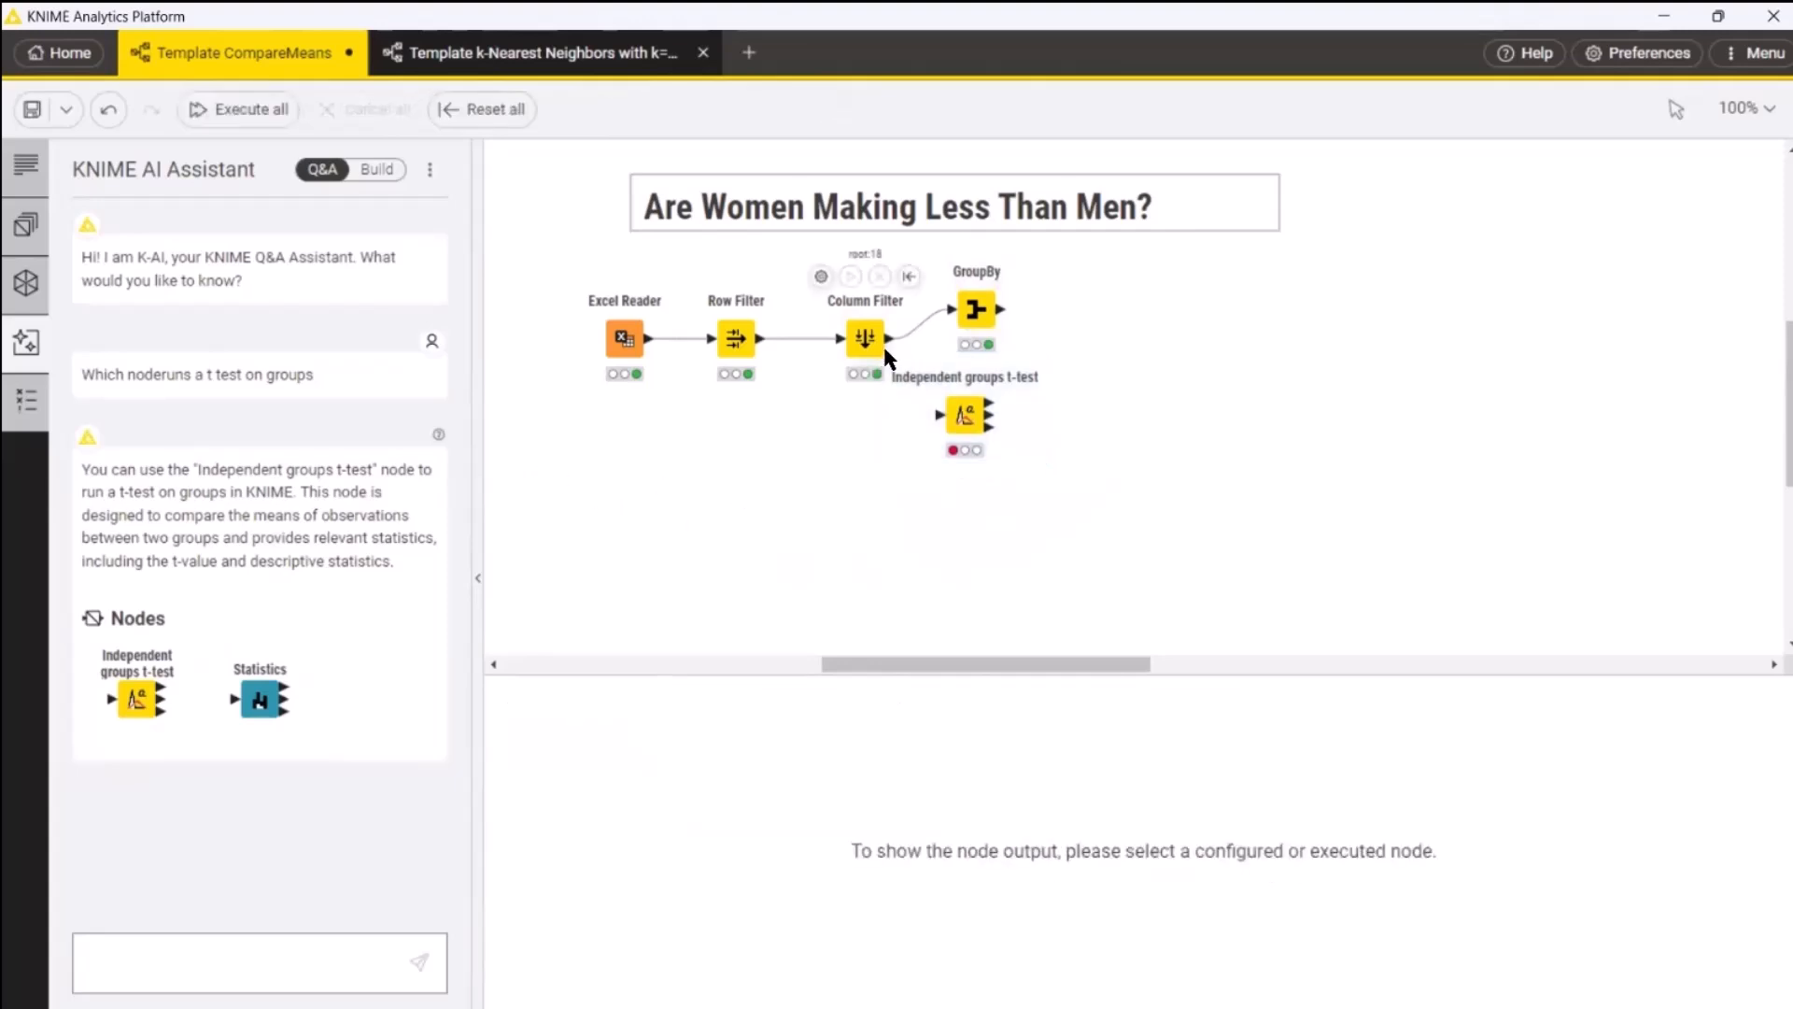
{"action": "left_click_drag", "start_coordinate": [888, 339], "coordinate": [944, 417]}
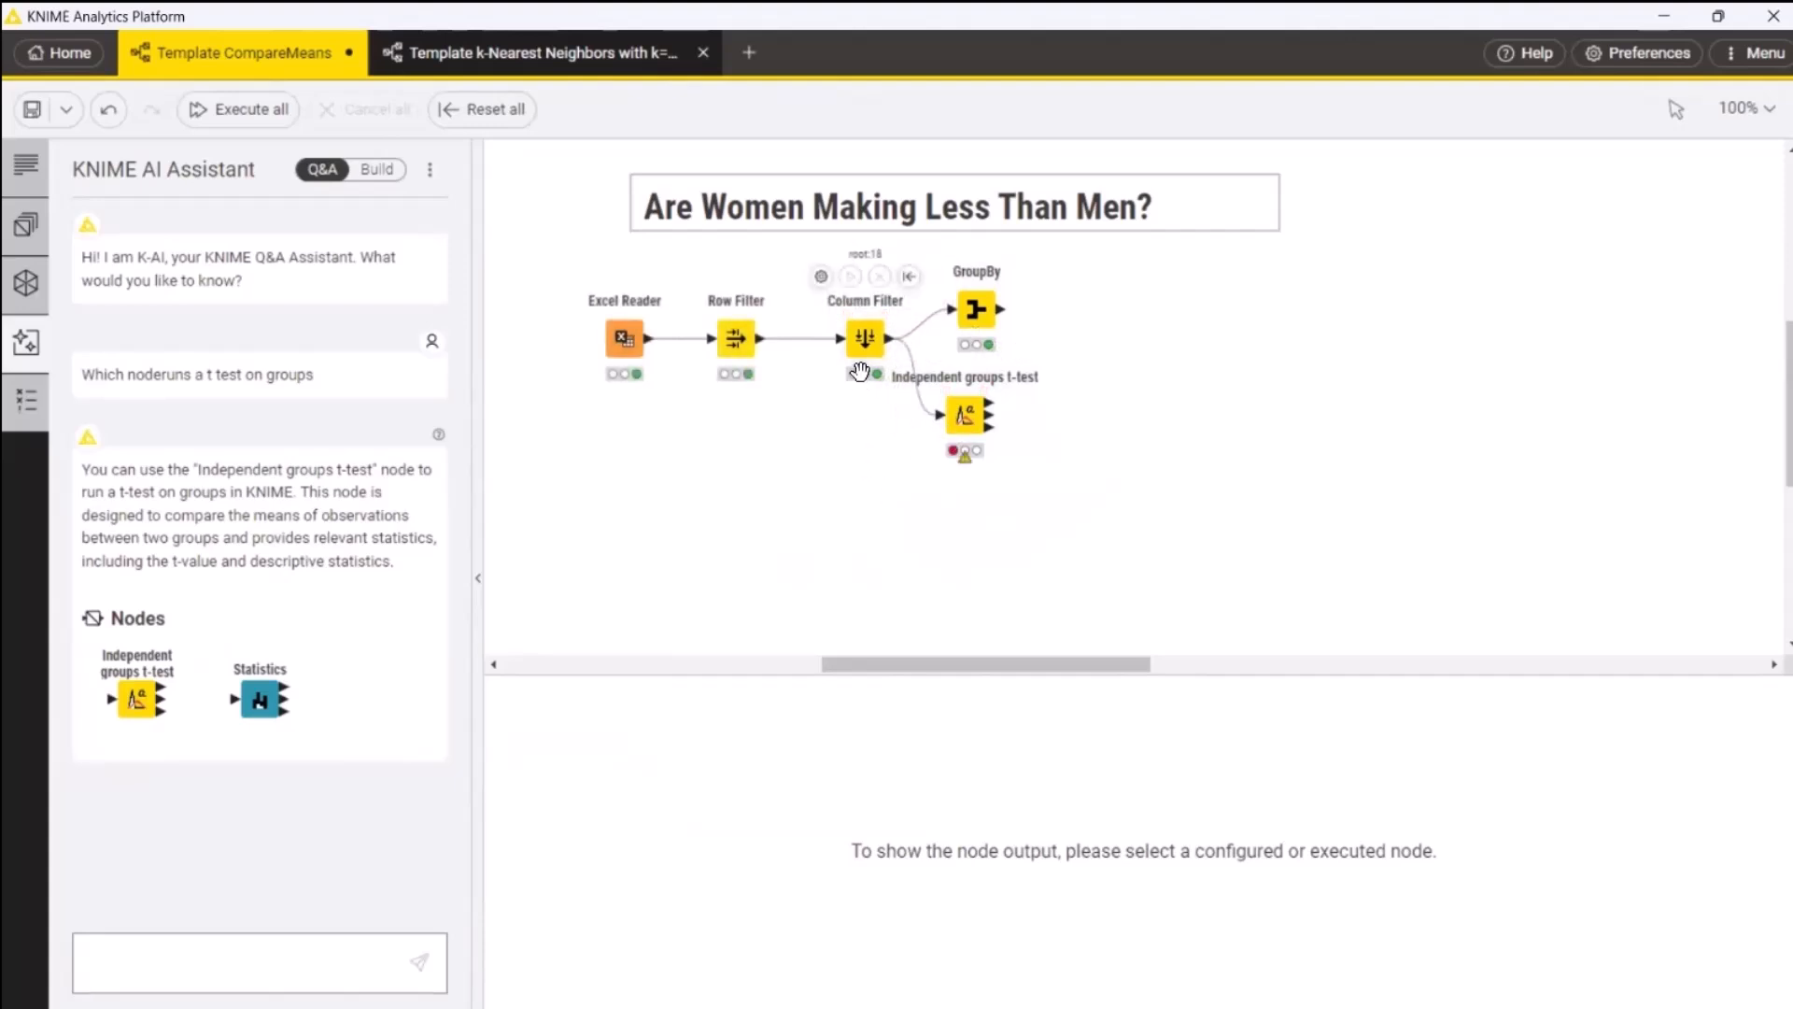
Step: Move the Column Filter slightly closer to the Row Filter and combine both nodes into a component
{"action": "left_click_drag", "start_coordinate": [863, 346], "coordinate": [846, 349]}
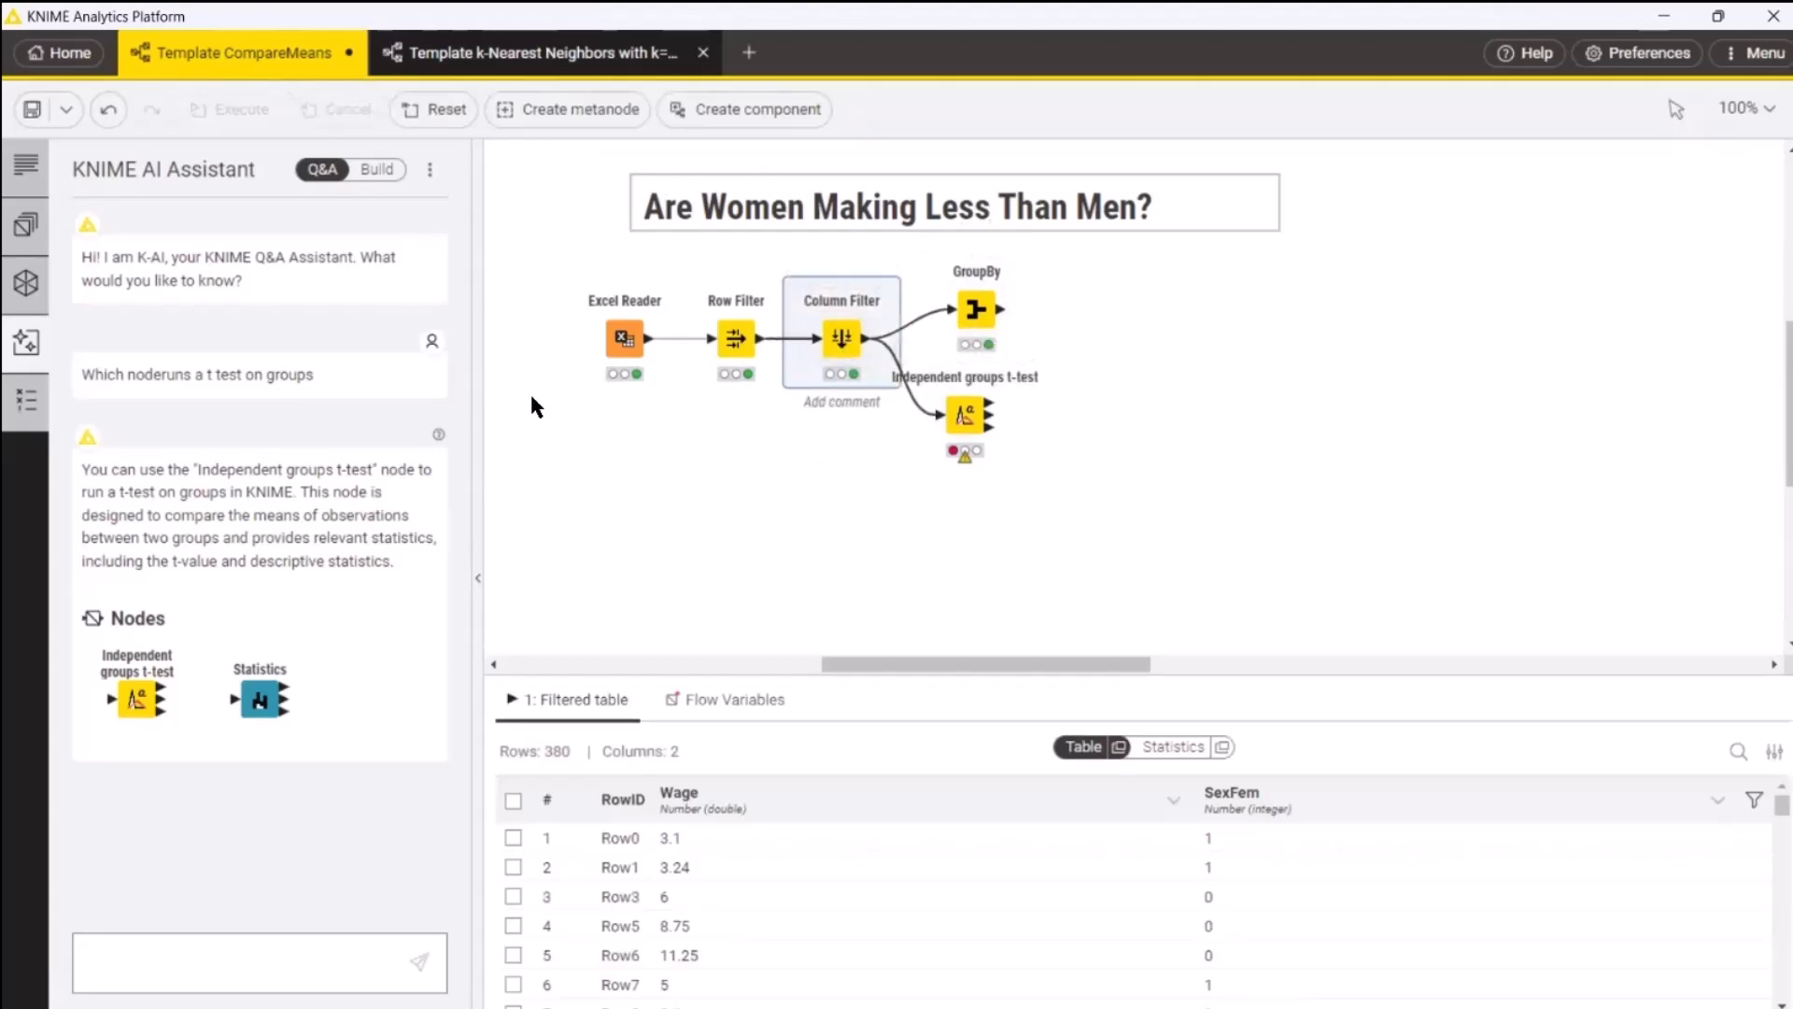
{"action": "left_click", "coordinate": [708, 456]}
{"action": "left_click", "coordinate": [738, 340]}
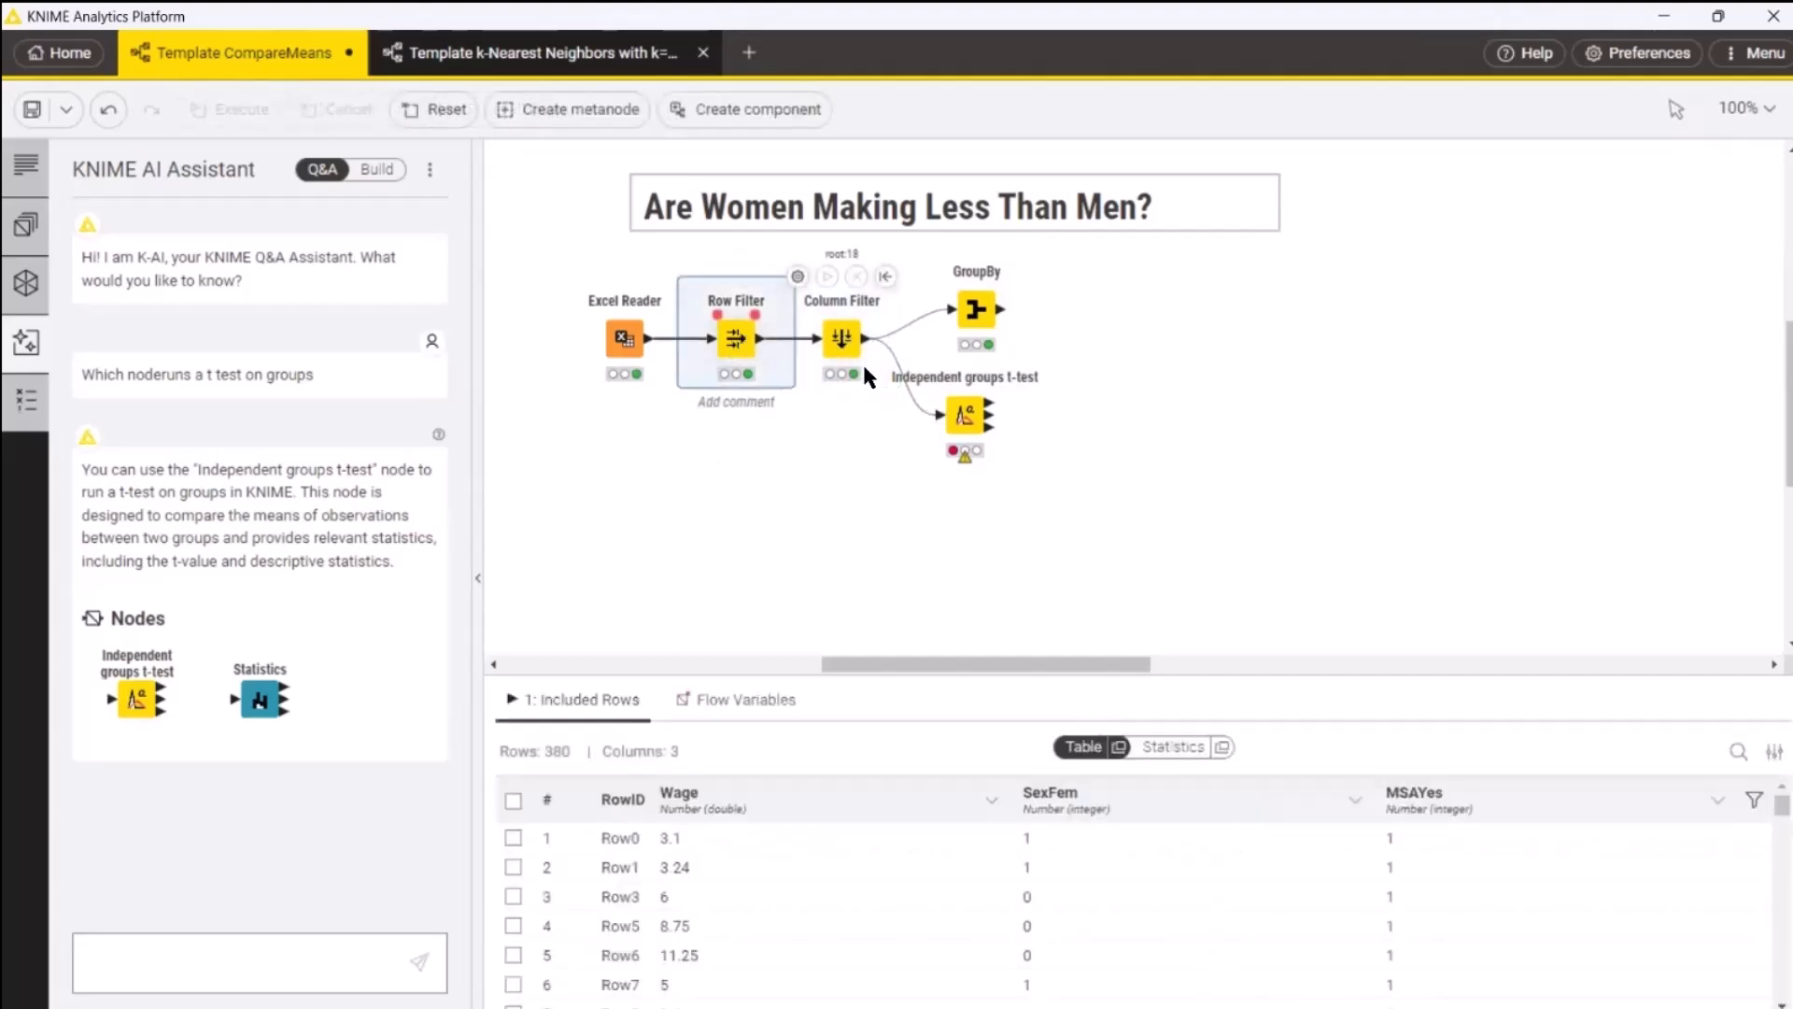
{"action": "left_click", "coordinate": [840, 342], "text": "ctrl"}
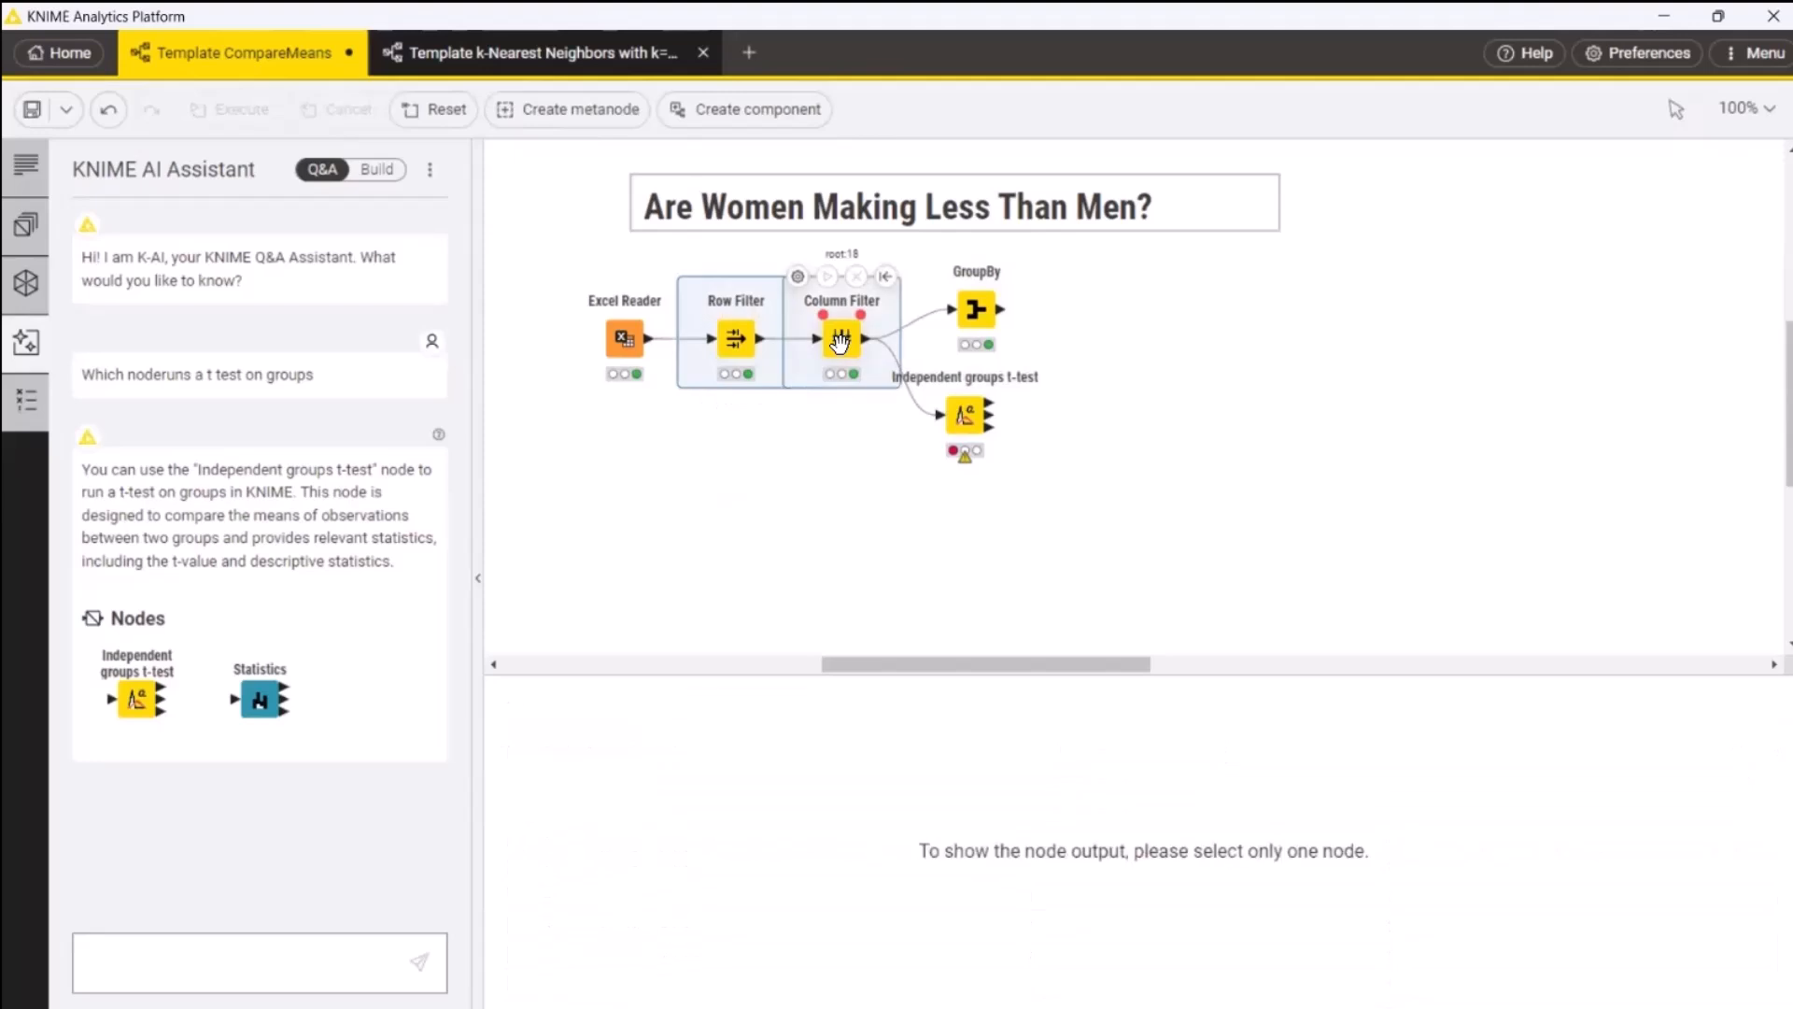
{"action": "right_click", "coordinate": [840, 342]}
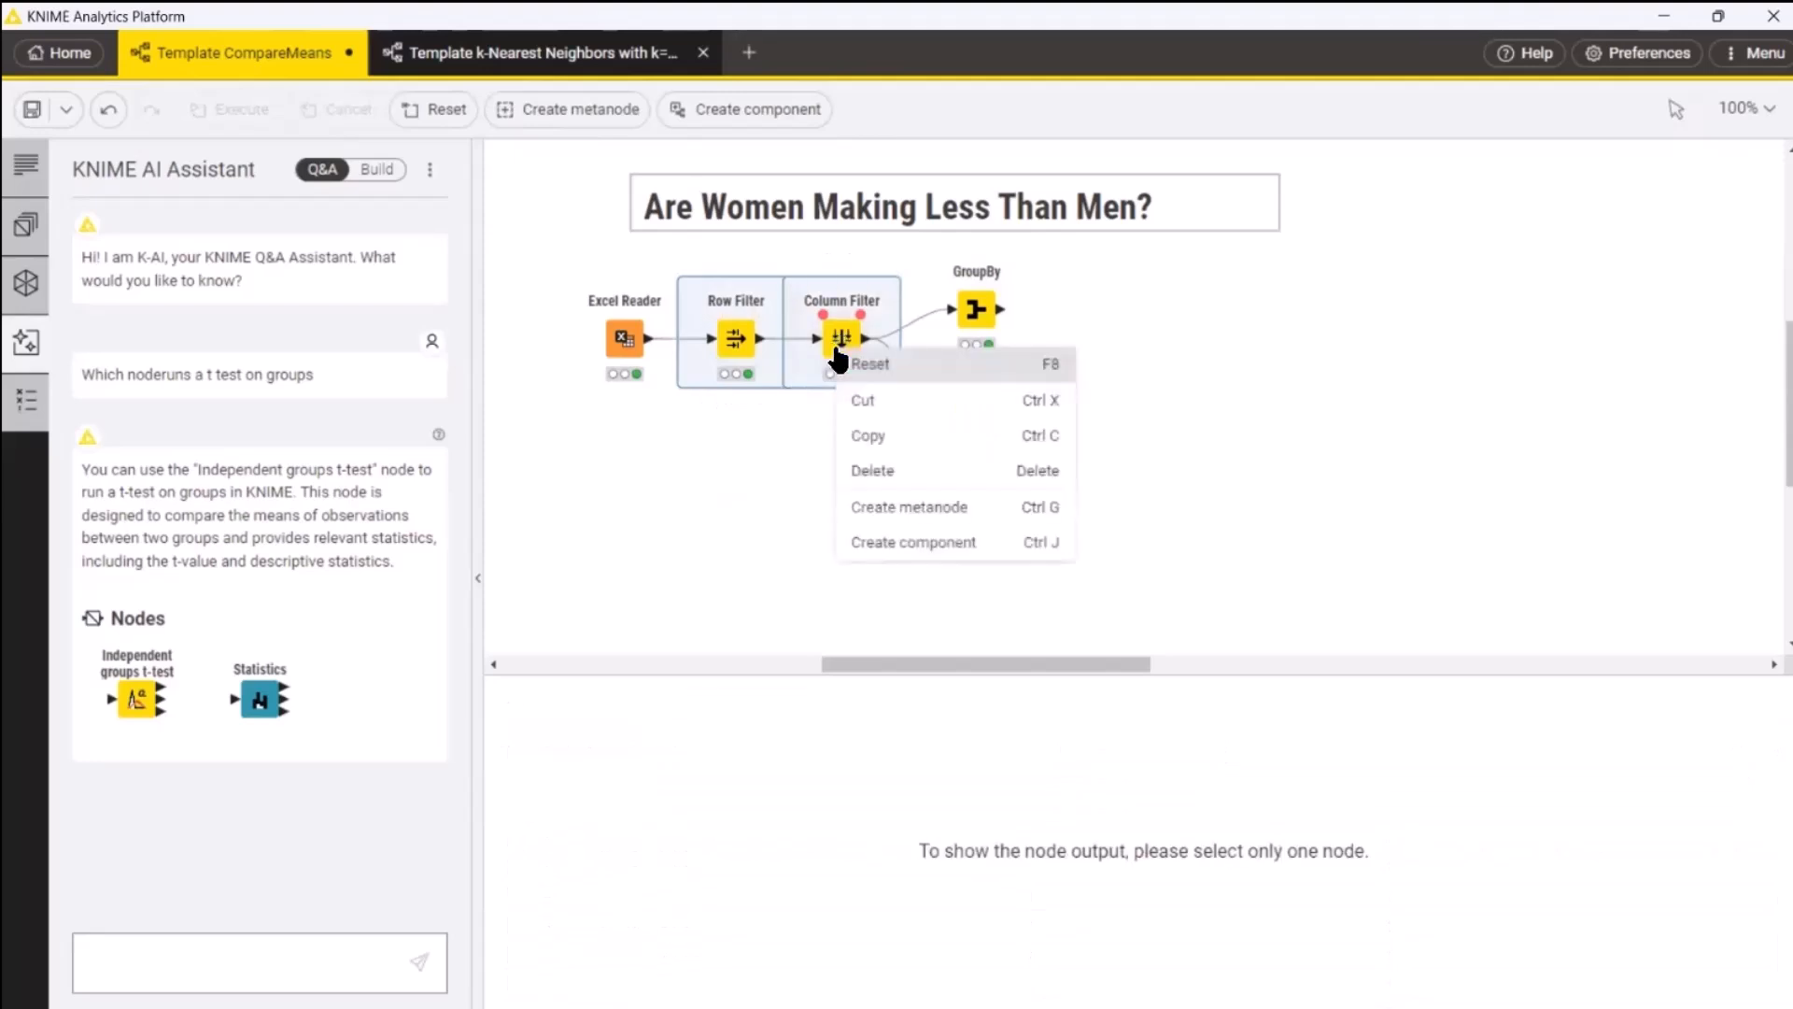
{"action": "left_click", "coordinate": [942, 543]}
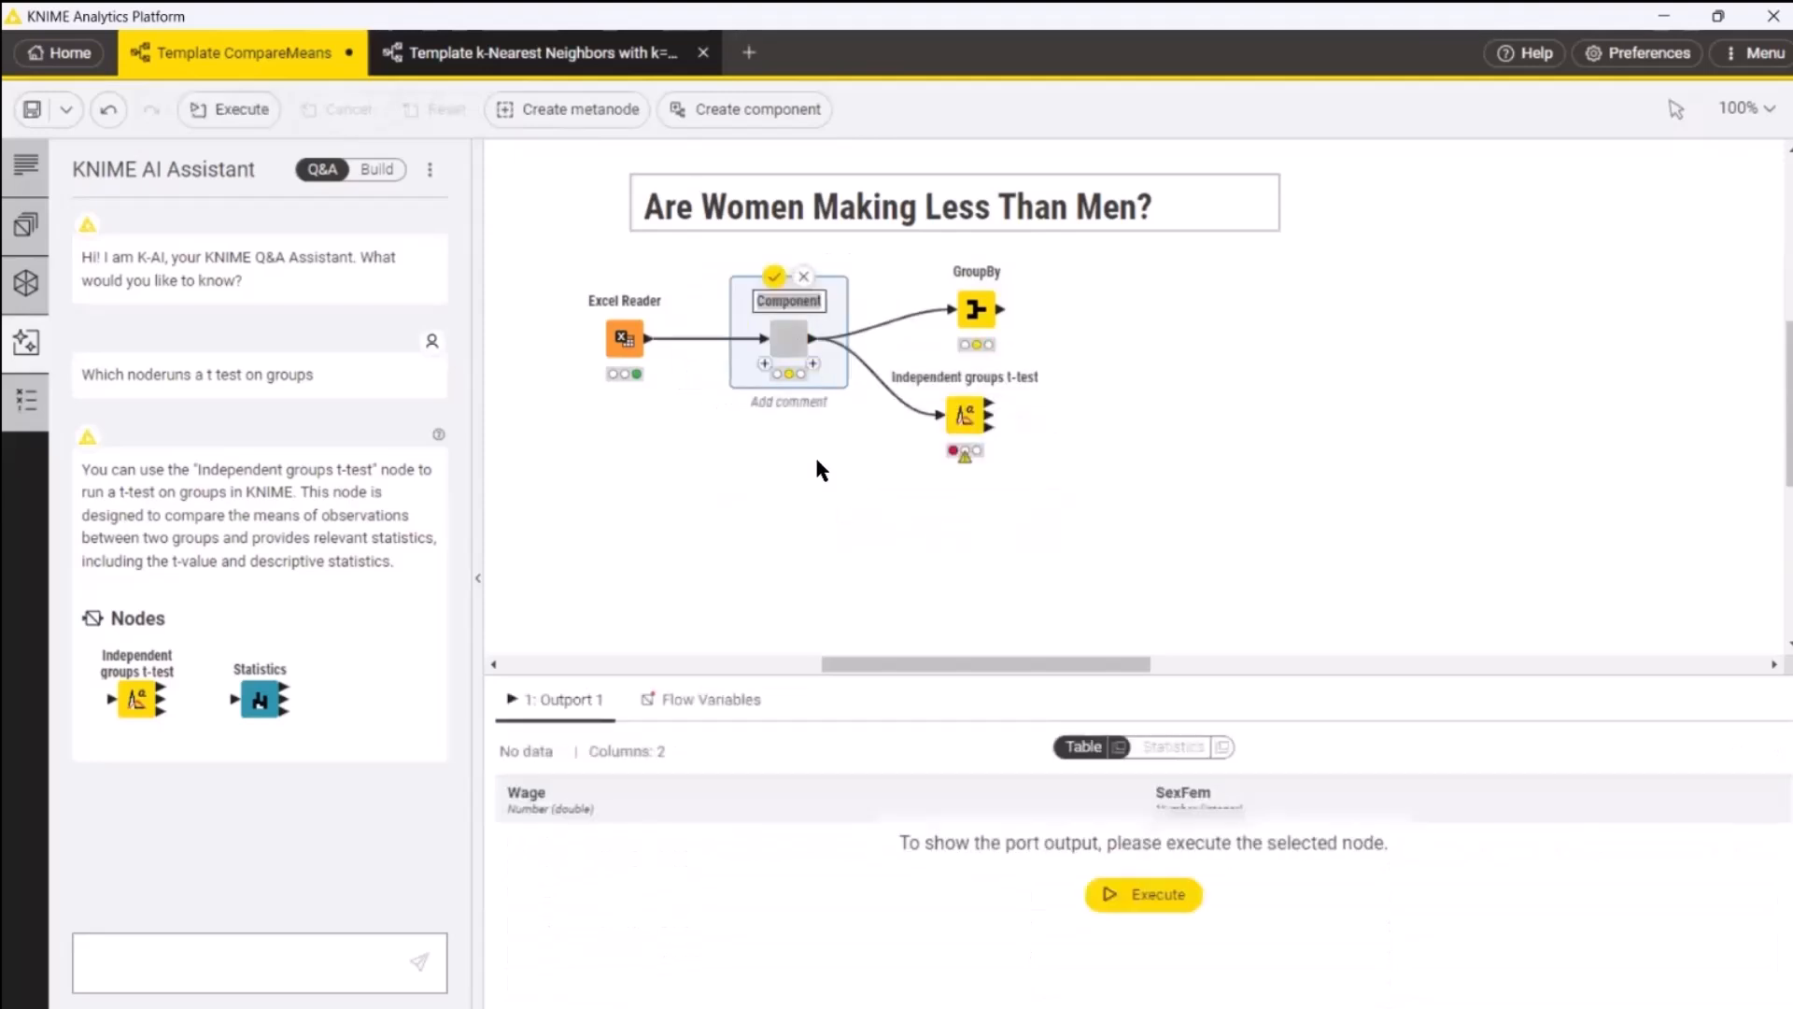
Step: Add the comment "Data Cleaning" to the new component
{"action": "left_click", "coordinate": [787, 402]}
{"action": "type", "text": "Data Cleaning"}
{"action": "key", "text": "Return"}
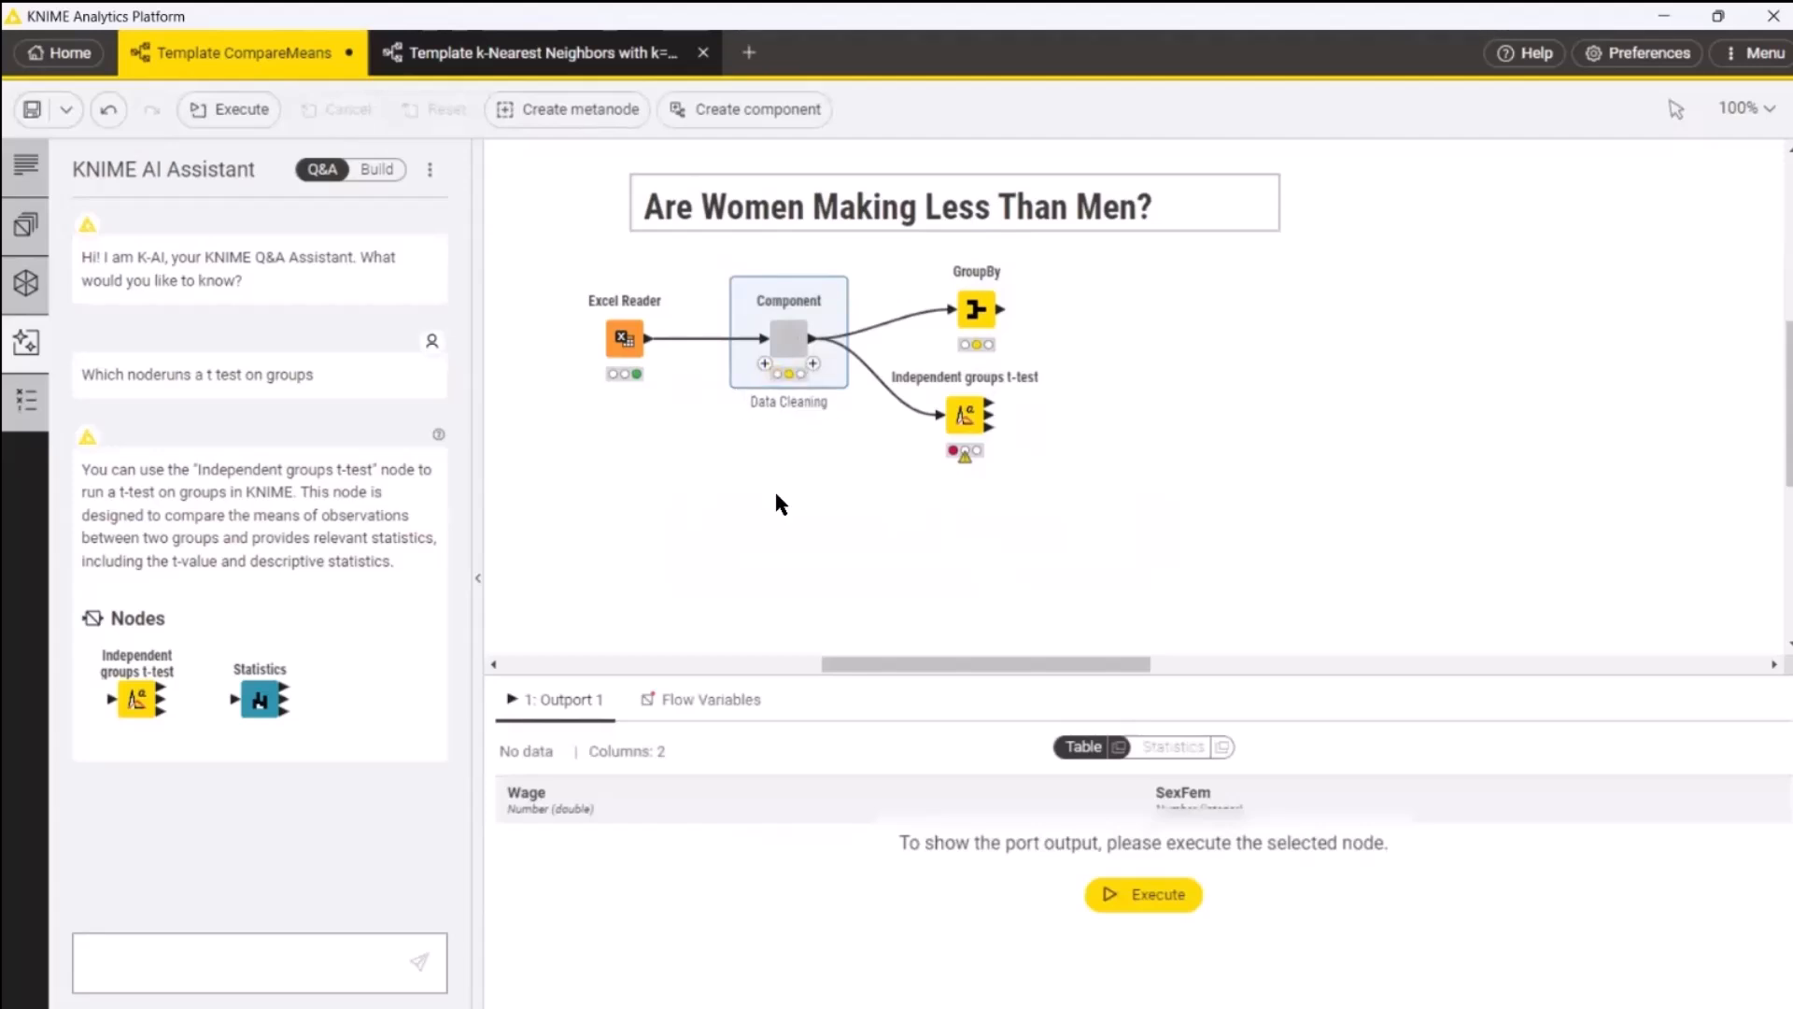
Step: Look at the nodes inside the Data Cleaning component, return to the main workflow and execute the component
{"action": "mouse_move", "coordinate": [796, 343]}
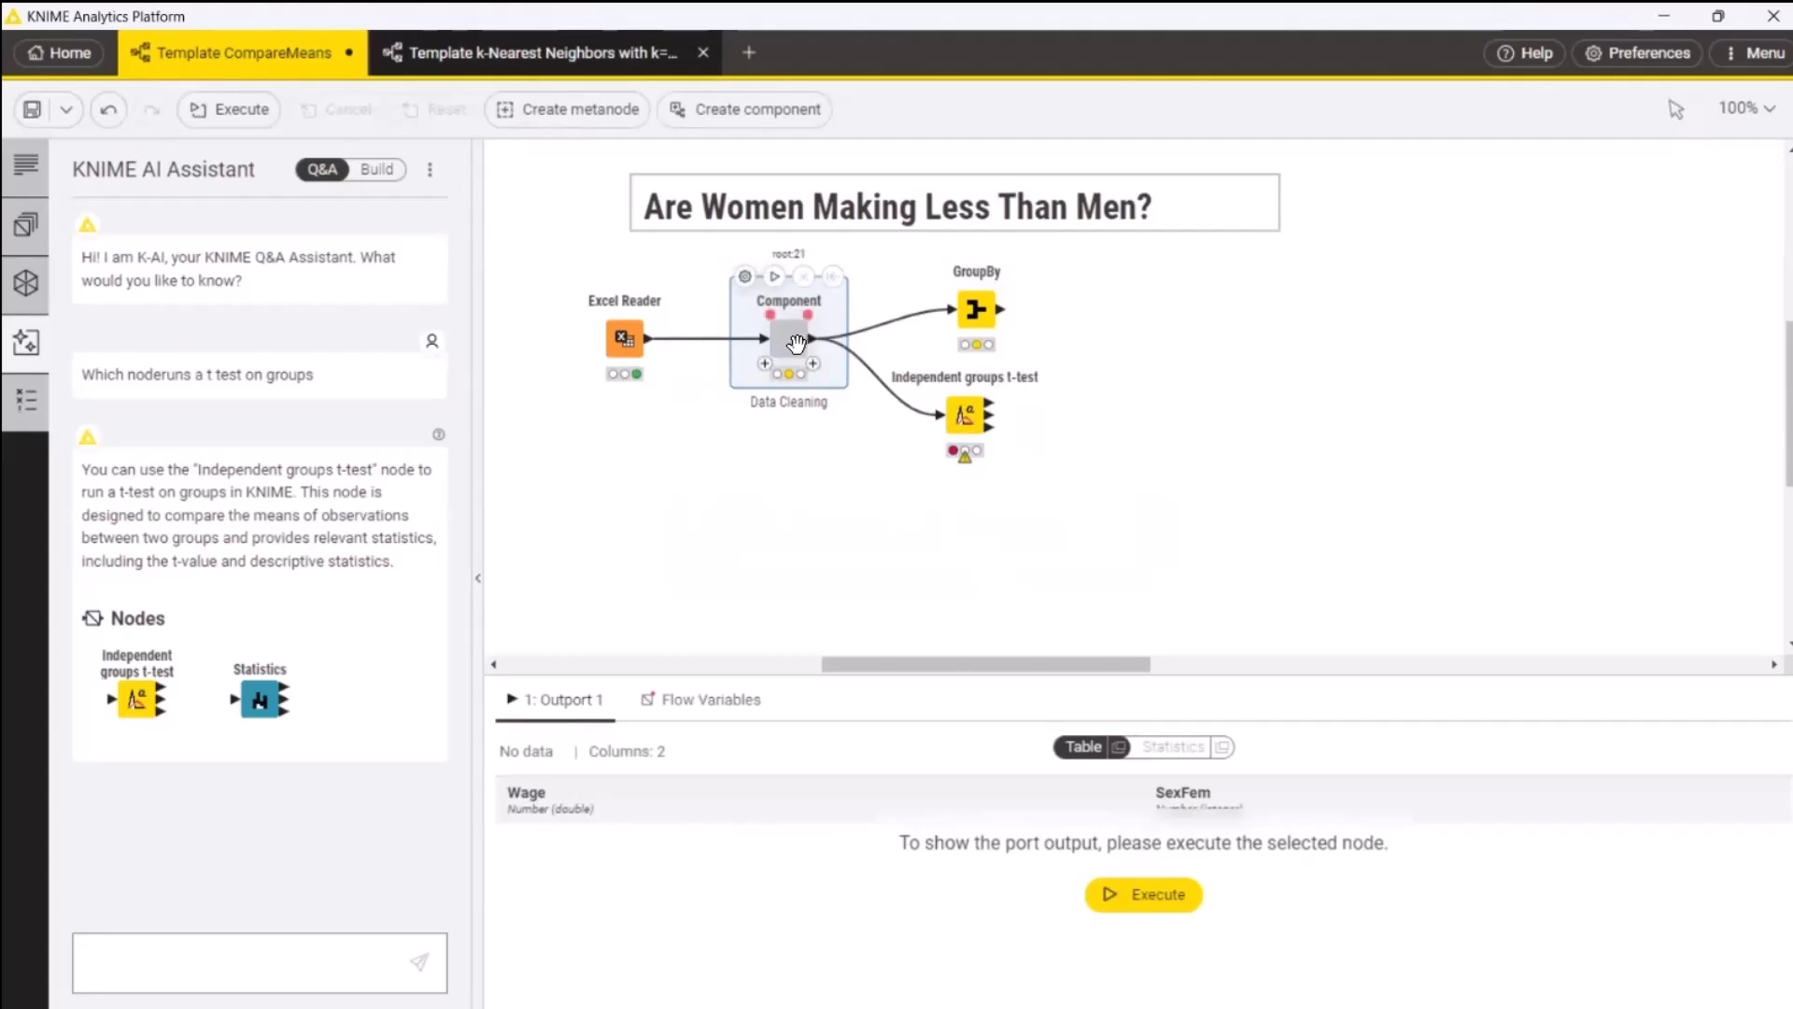
{"action": "right_click", "coordinate": [796, 343]}
{"action": "mouse_move", "coordinate": [934, 644]}
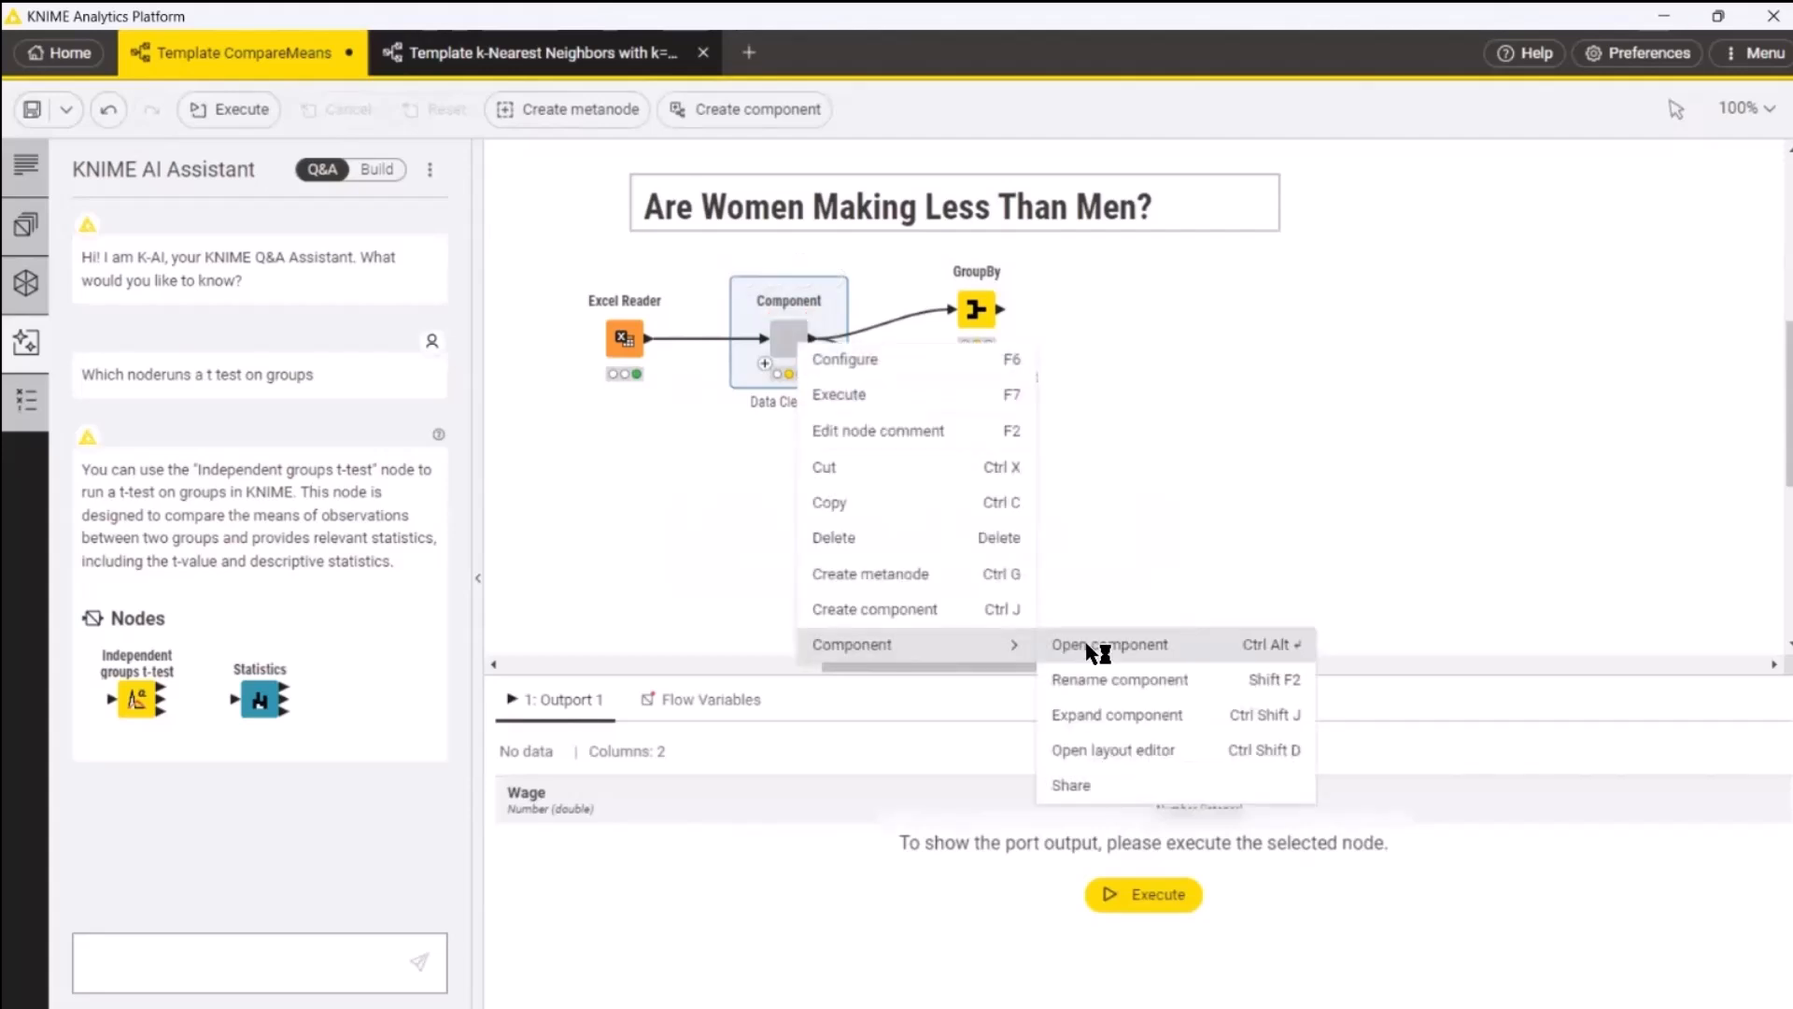
{"action": "left_click", "coordinate": [1091, 654]}
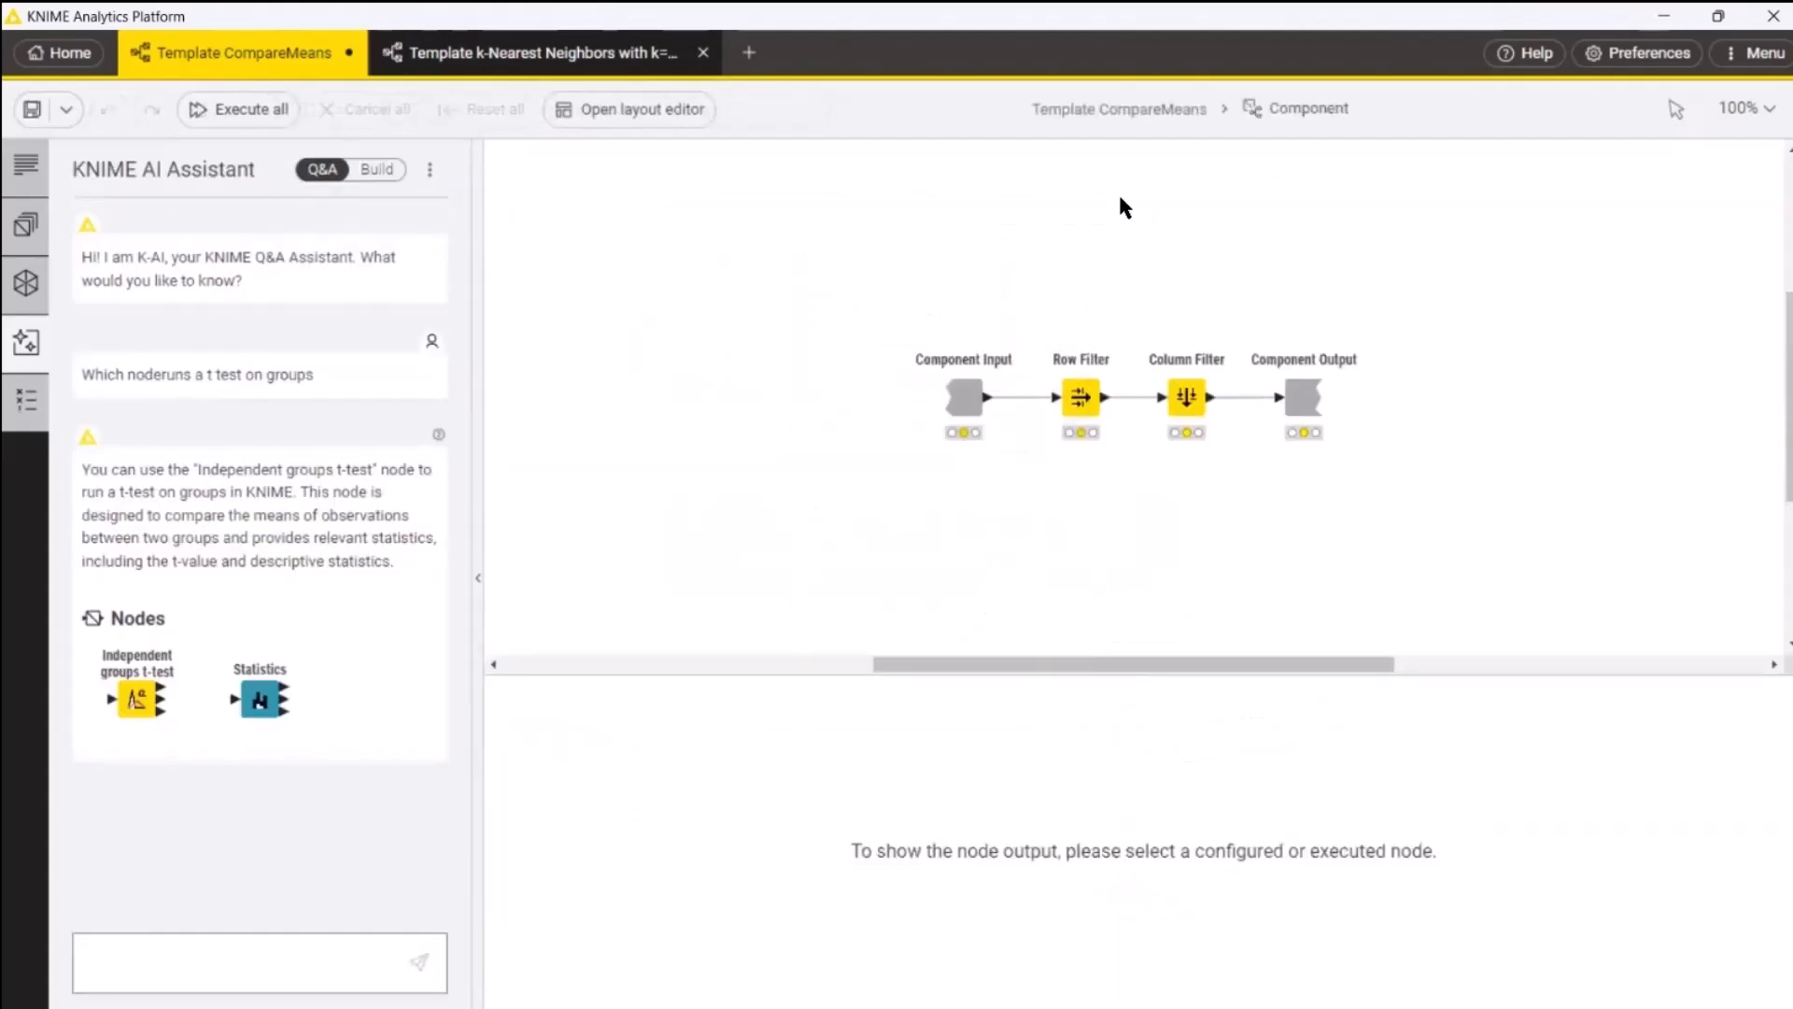
{"action": "left_click", "coordinate": [1105, 110]}
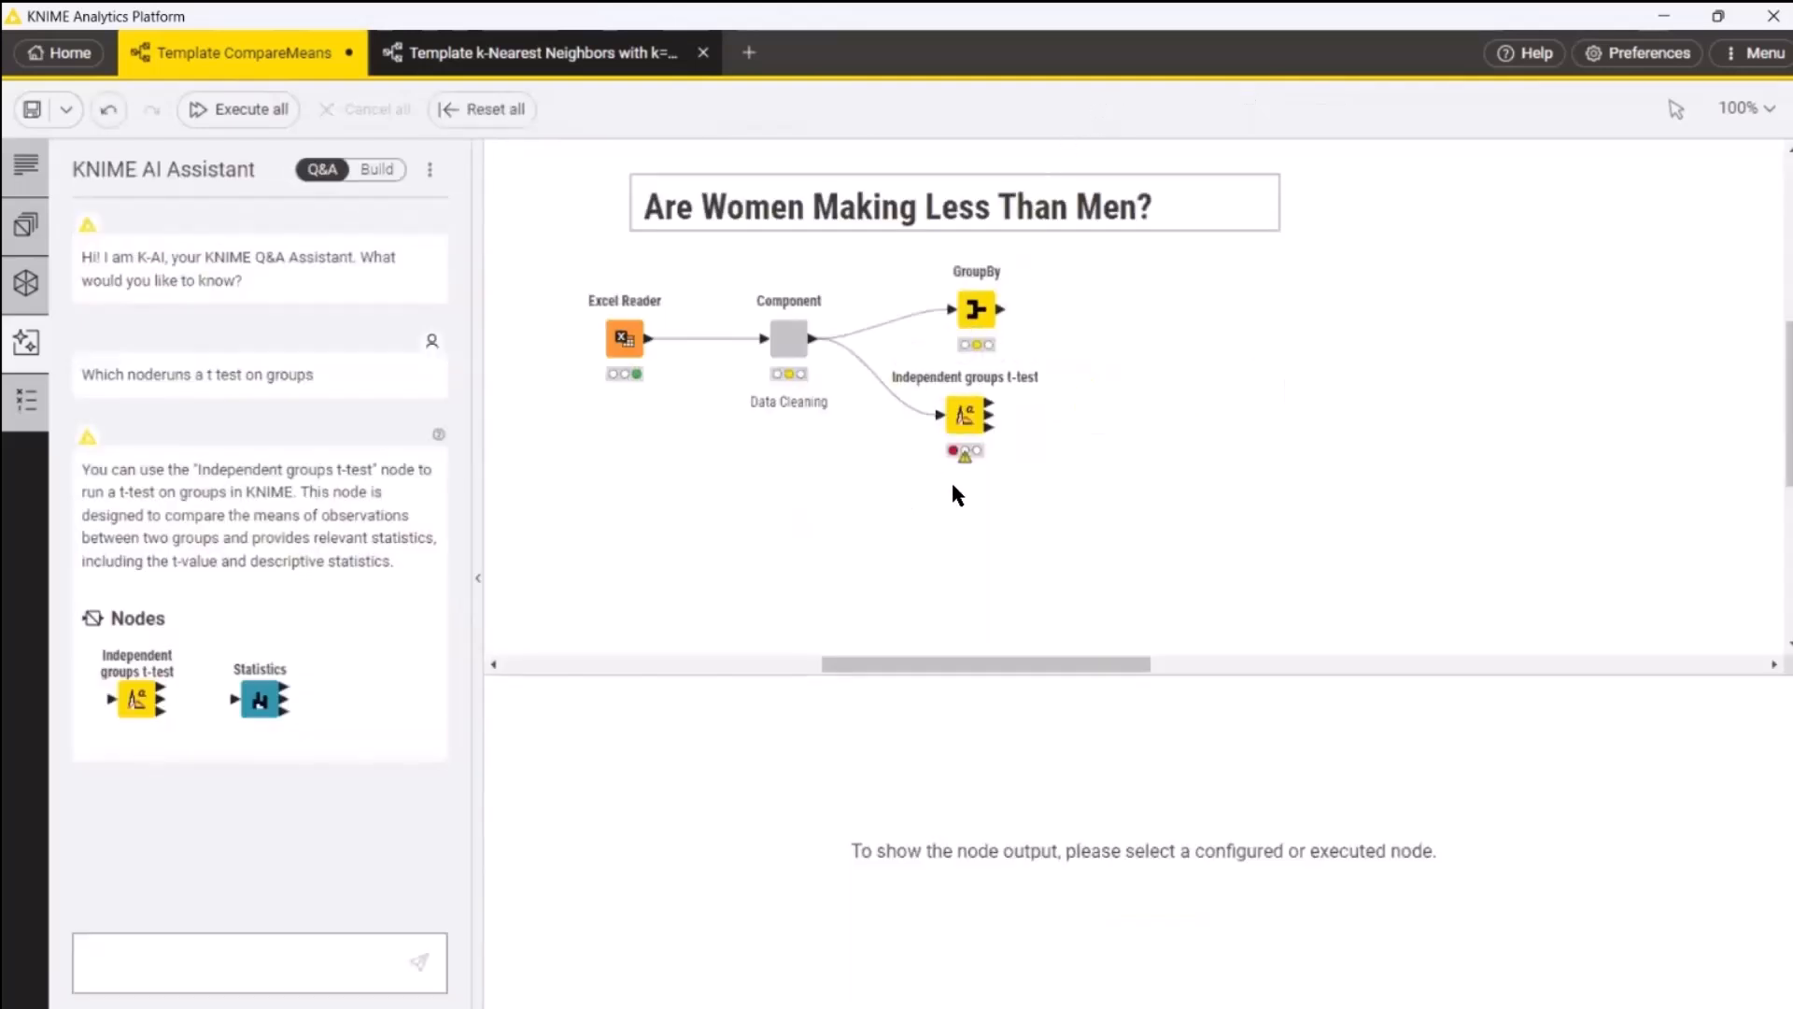
{"action": "mouse_move", "coordinate": [784, 335]}
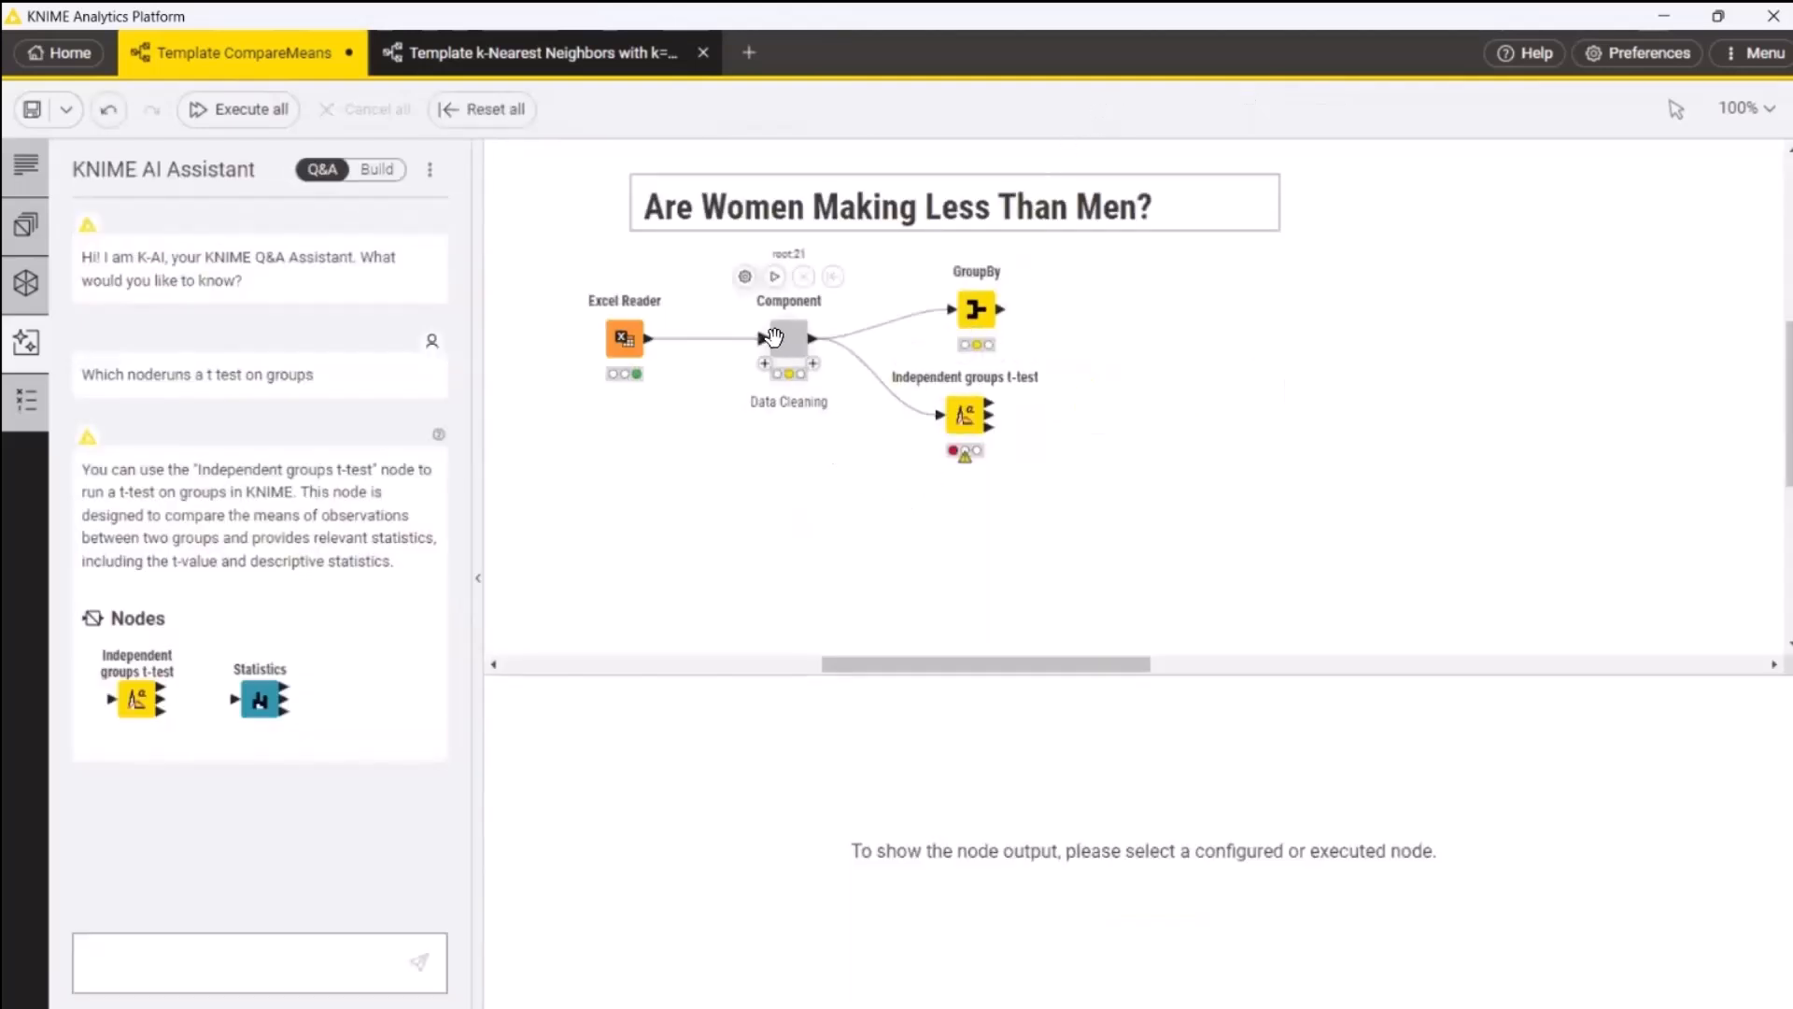
{"action": "left_click", "coordinate": [774, 278]}
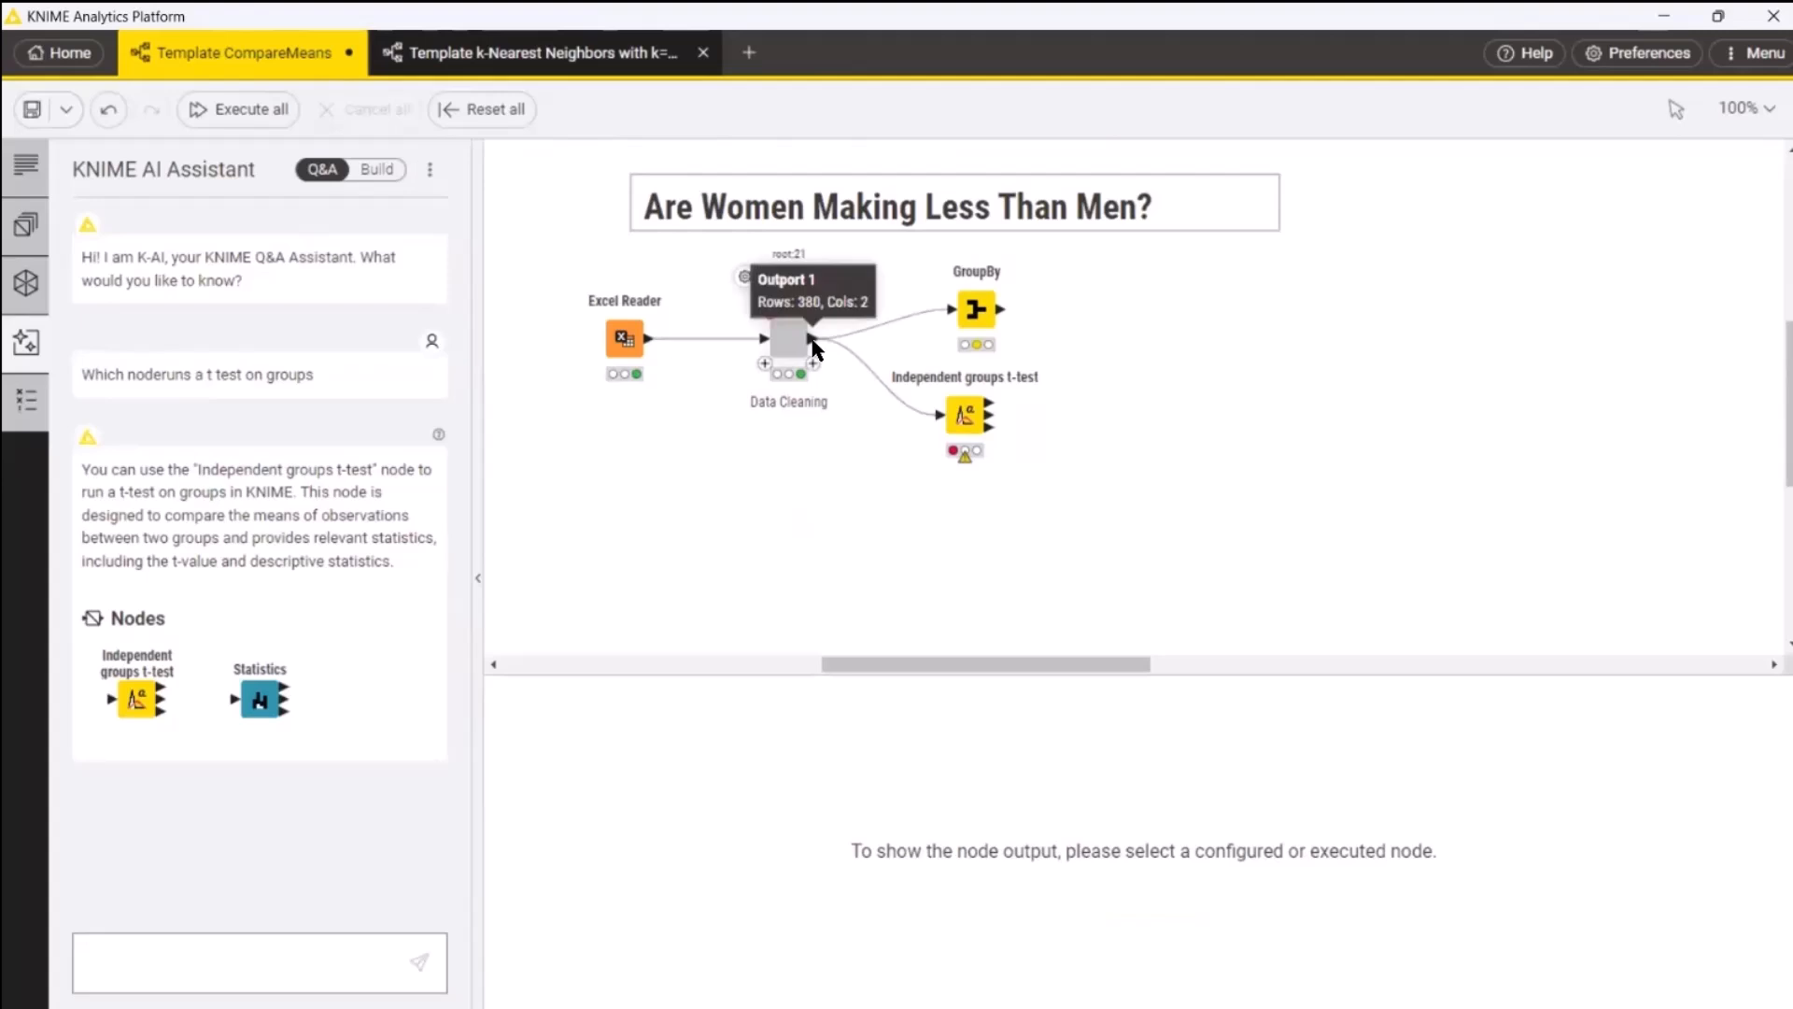
Step: Open the Independent groups t-test configuration and exclude SexFem from the test columns
{"action": "double_click", "coordinate": [969, 418]}
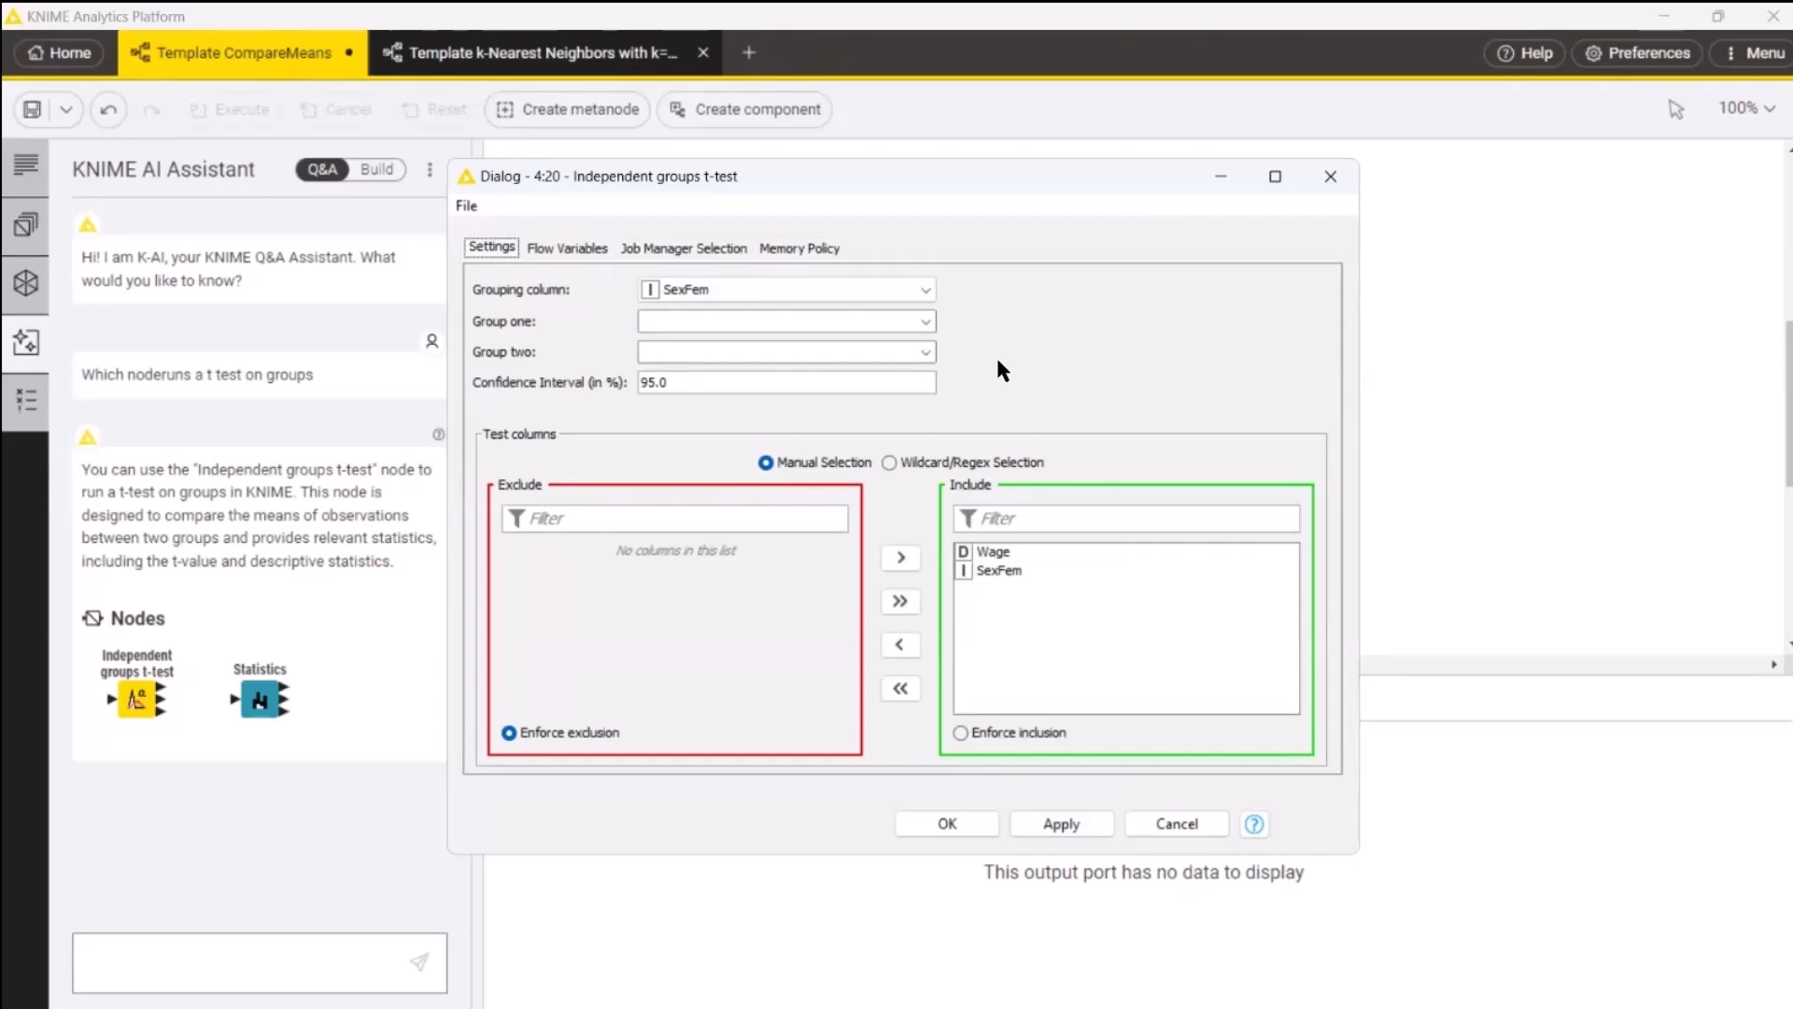
{"action": "left_click", "coordinate": [998, 571]}
{"action": "left_click", "coordinate": [903, 645]}
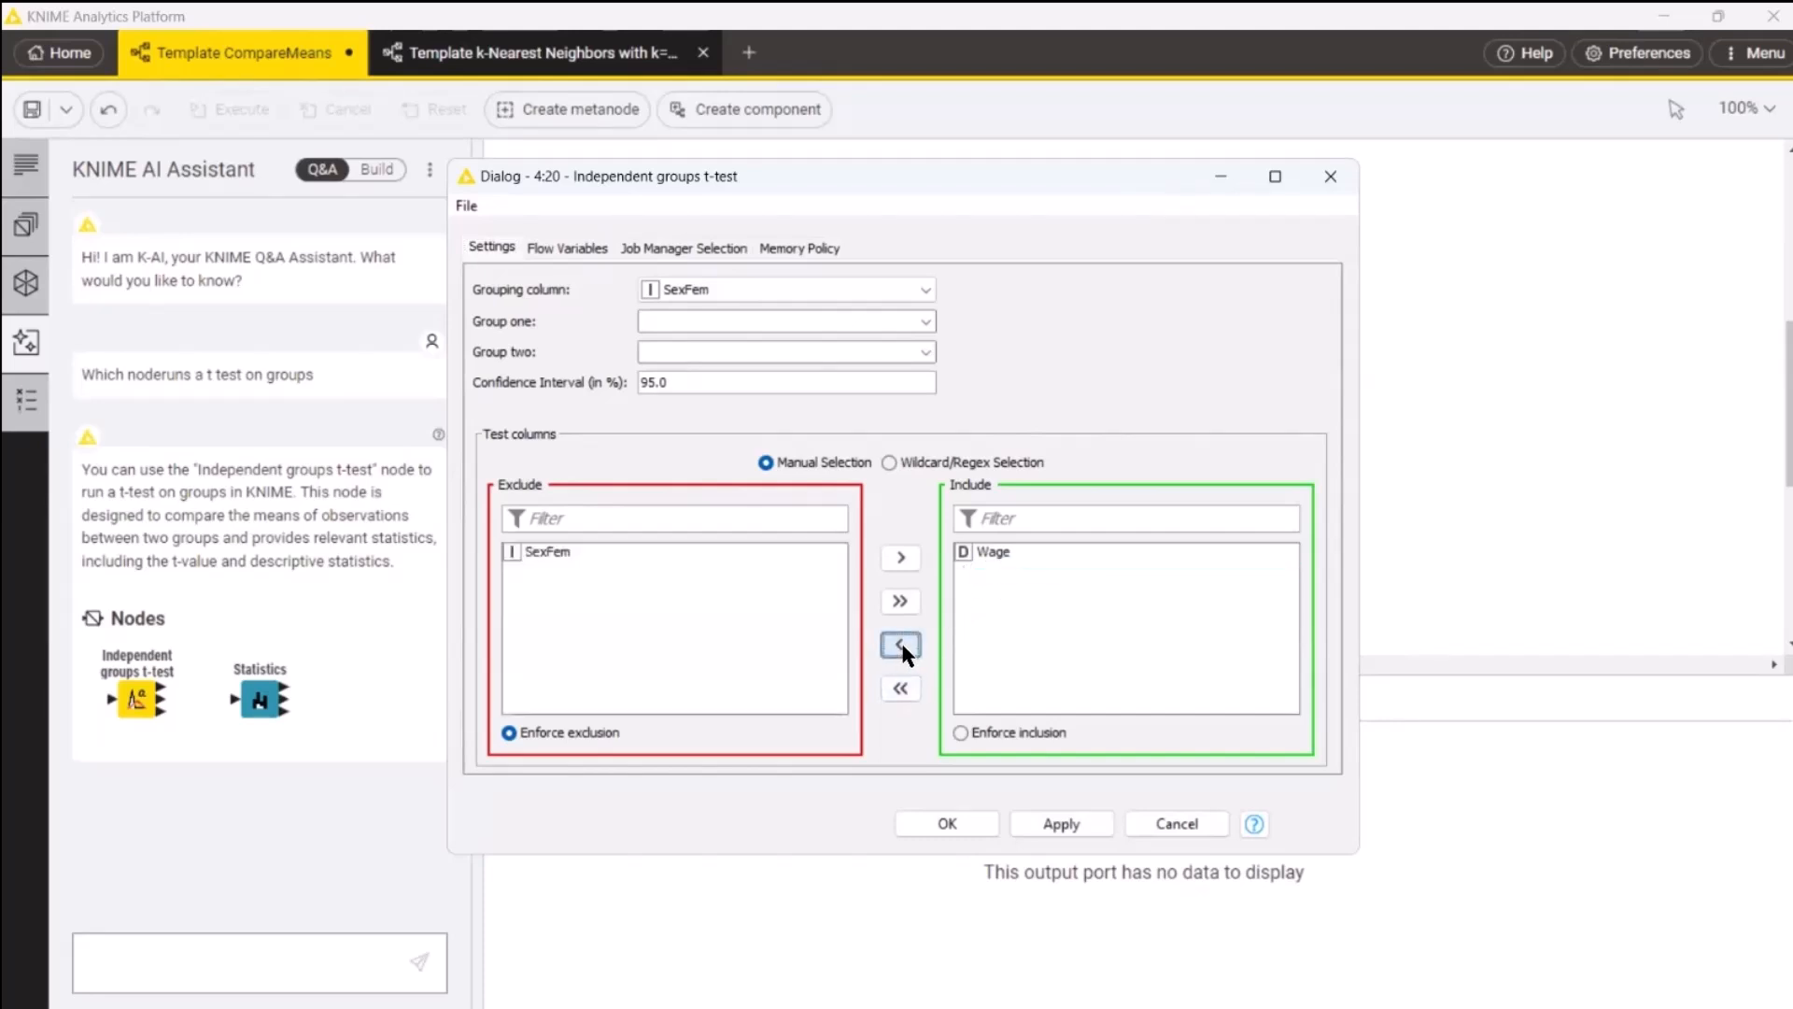
Step: Set the t-test's group one to 0 and group two to 1, and execute the node
{"action": "left_click", "coordinate": [925, 322]}
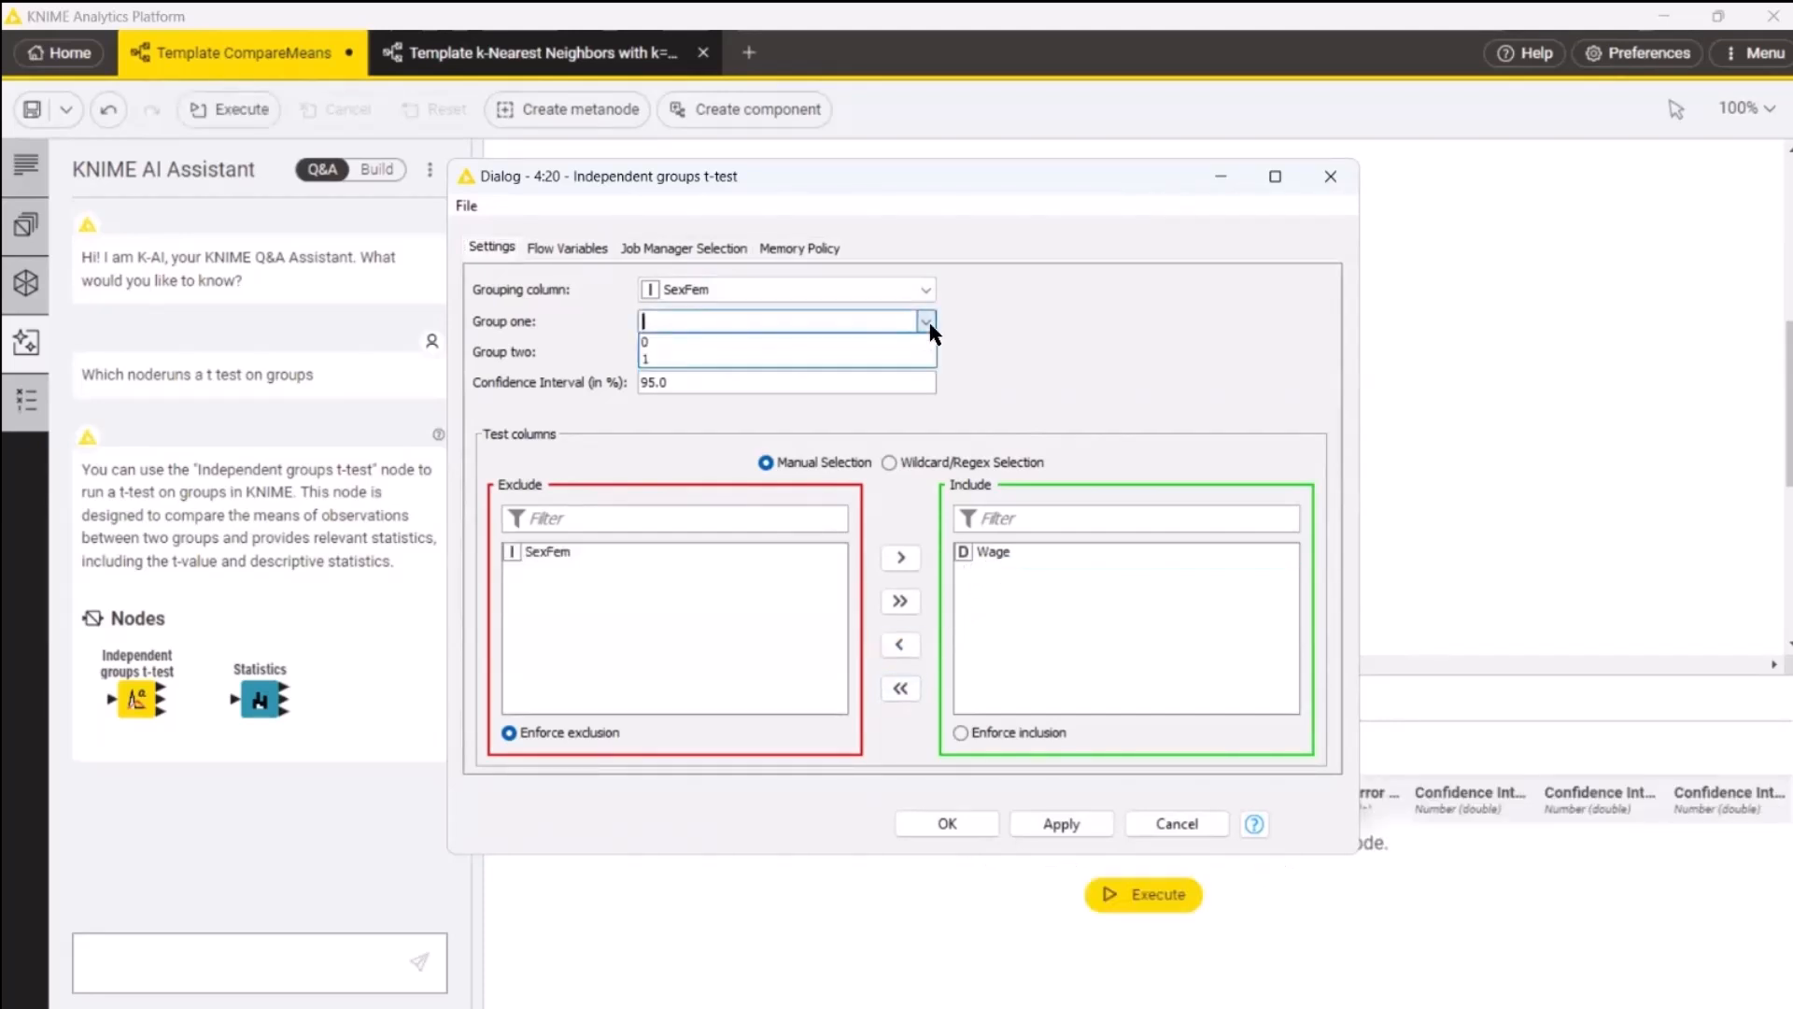
{"action": "left_click", "coordinate": [906, 343]}
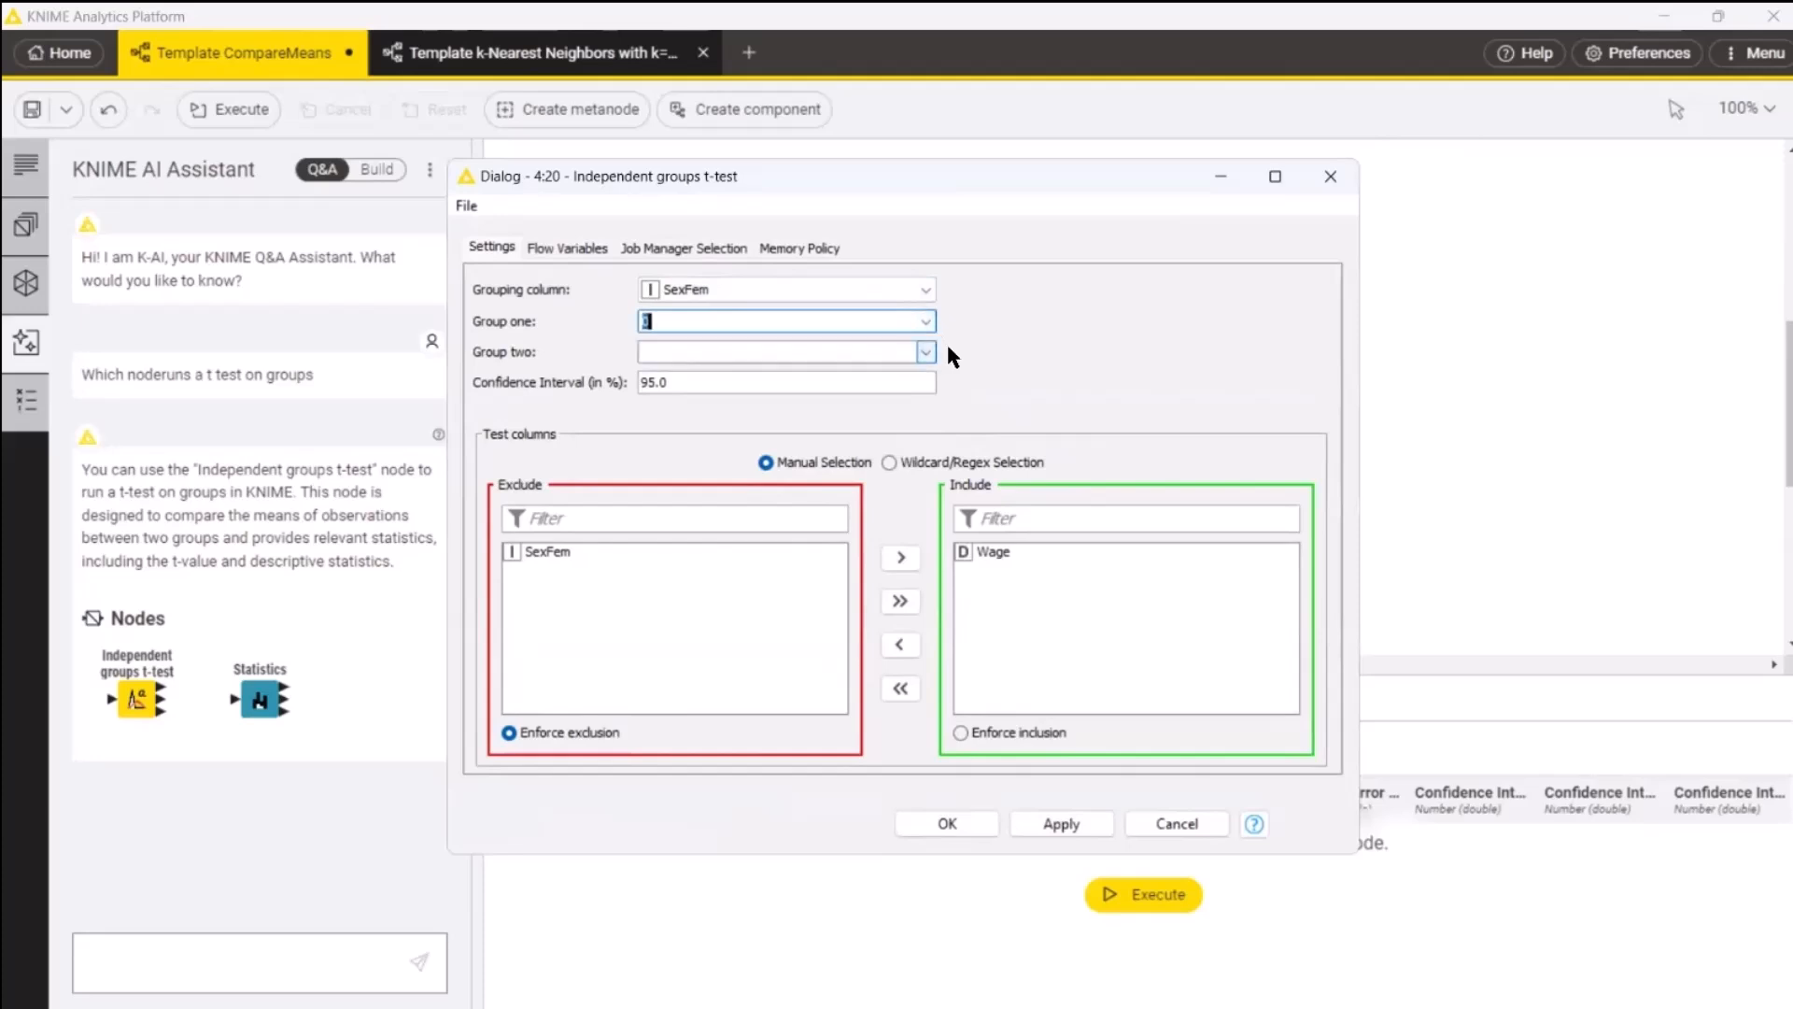
{"action": "left_click", "coordinate": [926, 353]}
{"action": "left_click", "coordinate": [878, 389]}
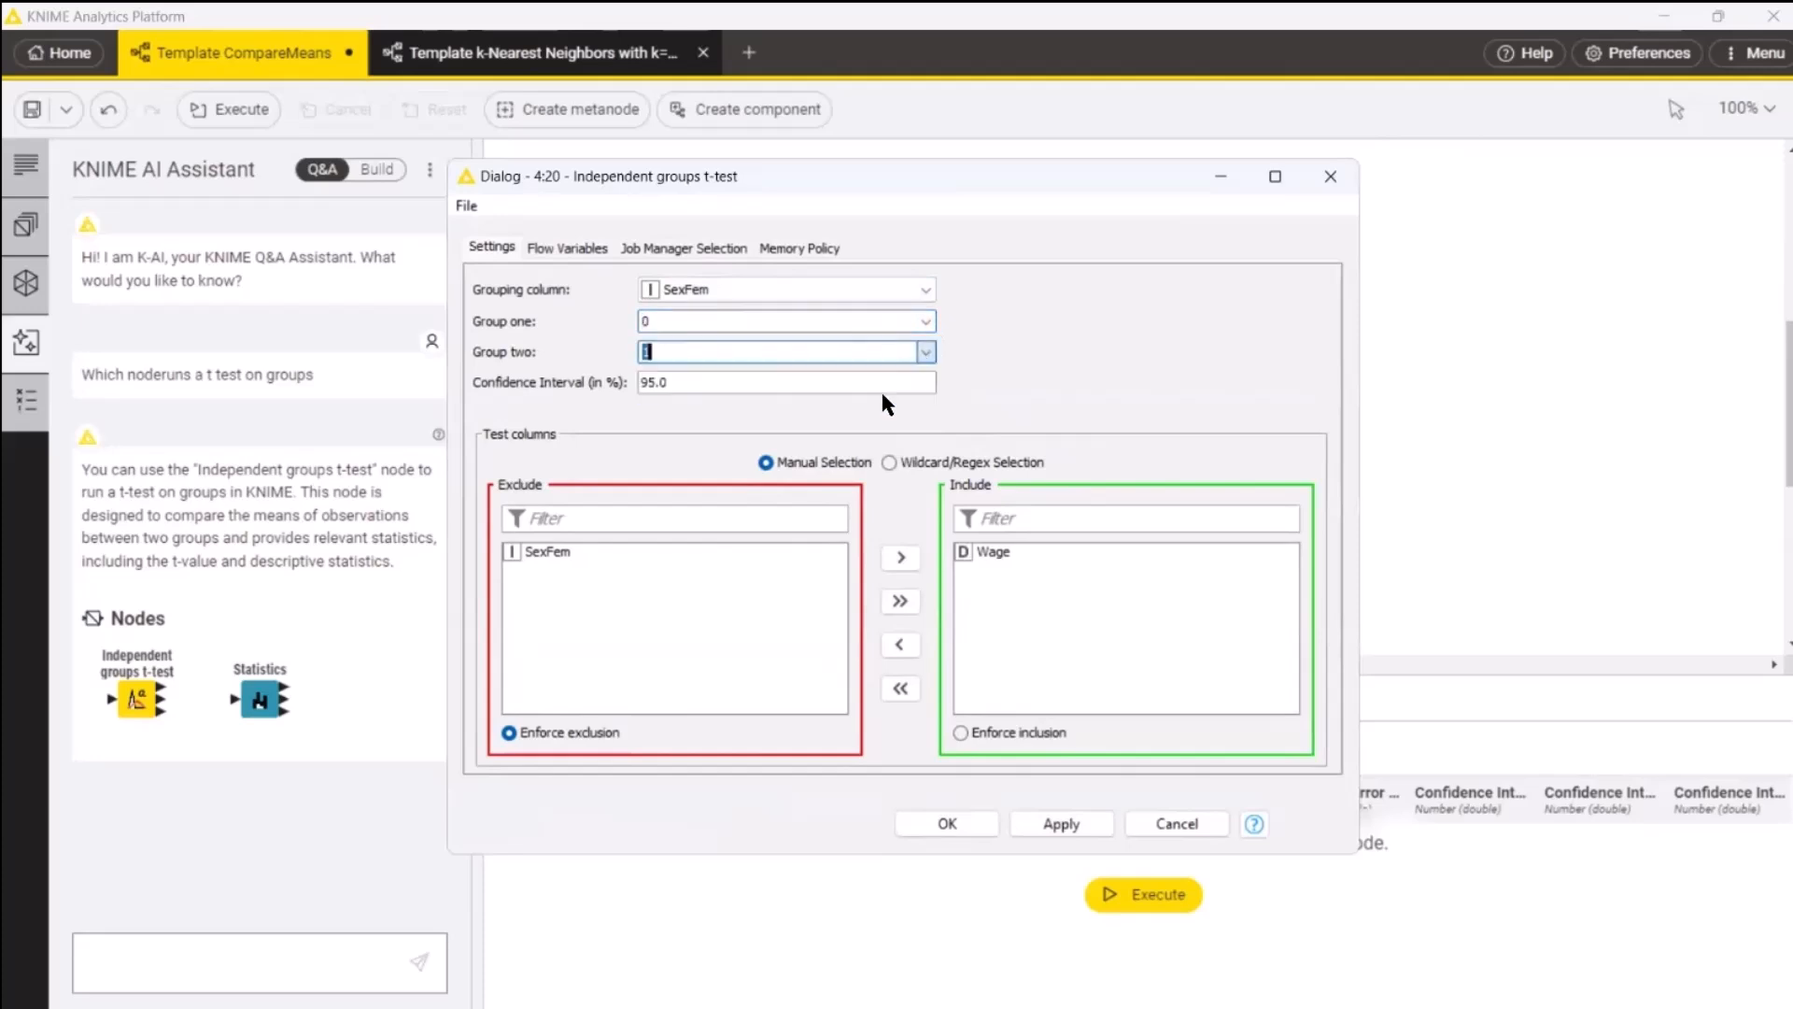
{"action": "left_click", "coordinate": [949, 827]}
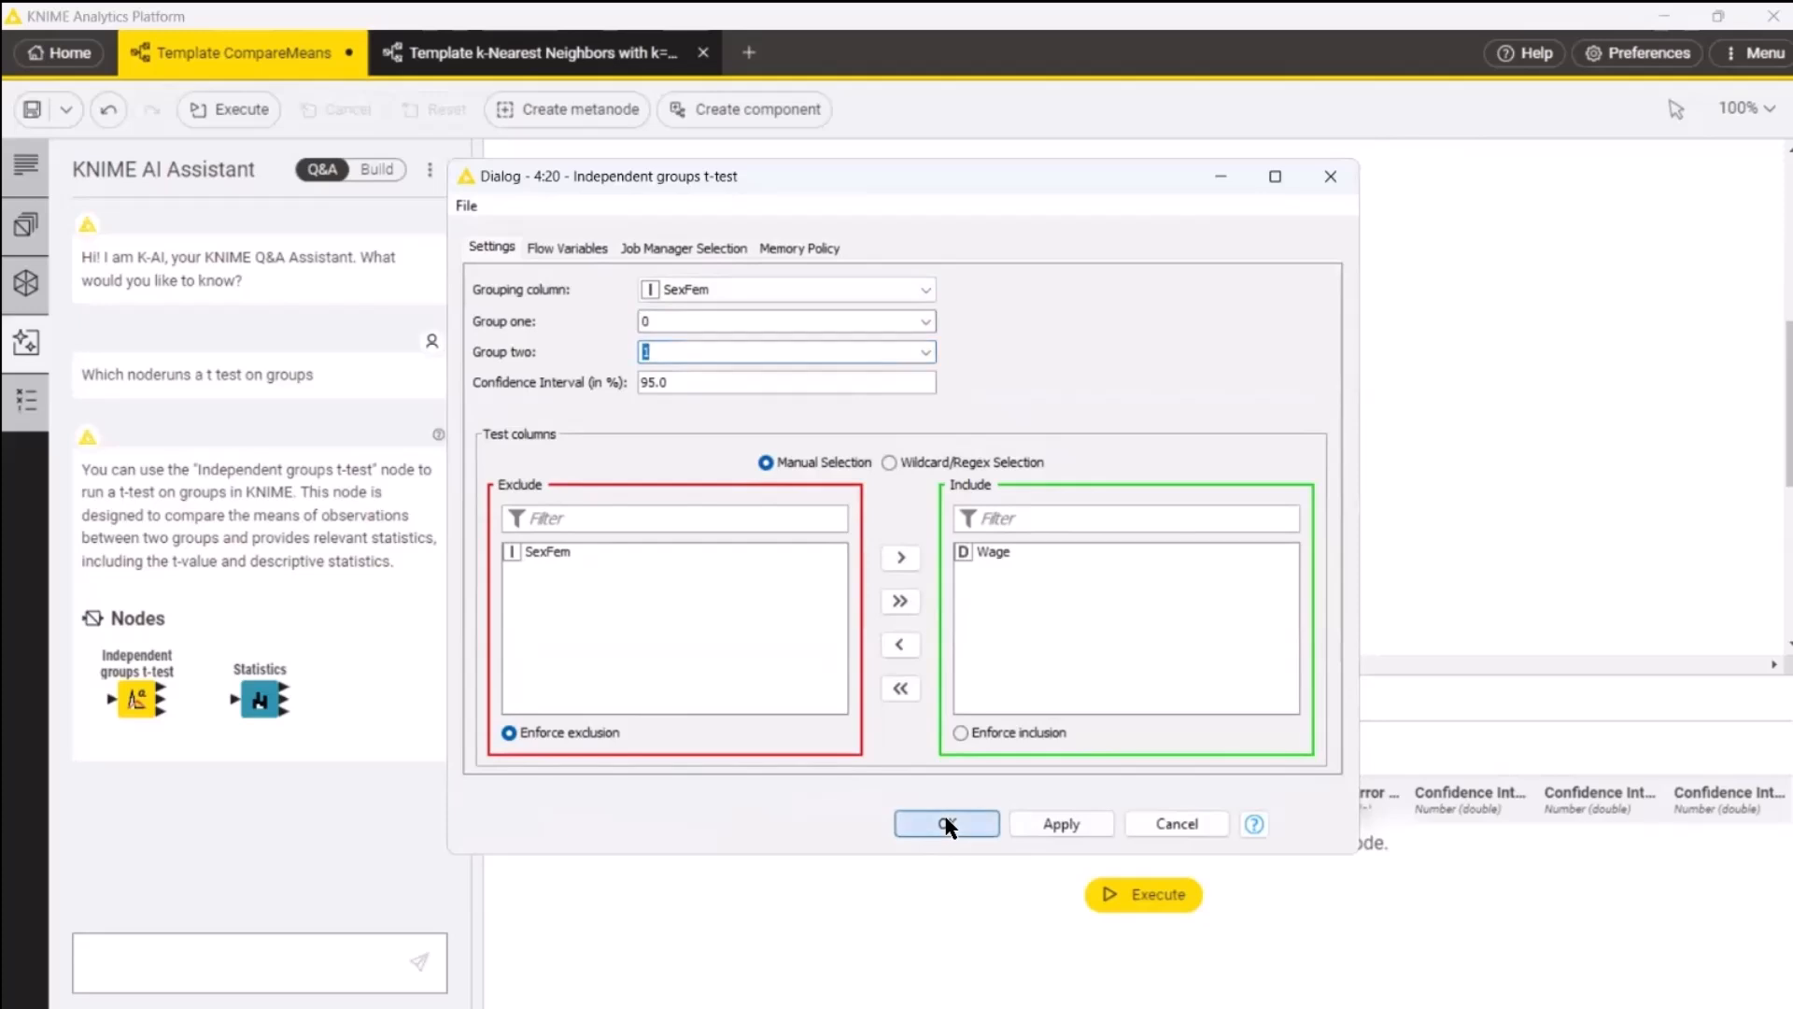
{"action": "mouse_move", "coordinate": [953, 411]}
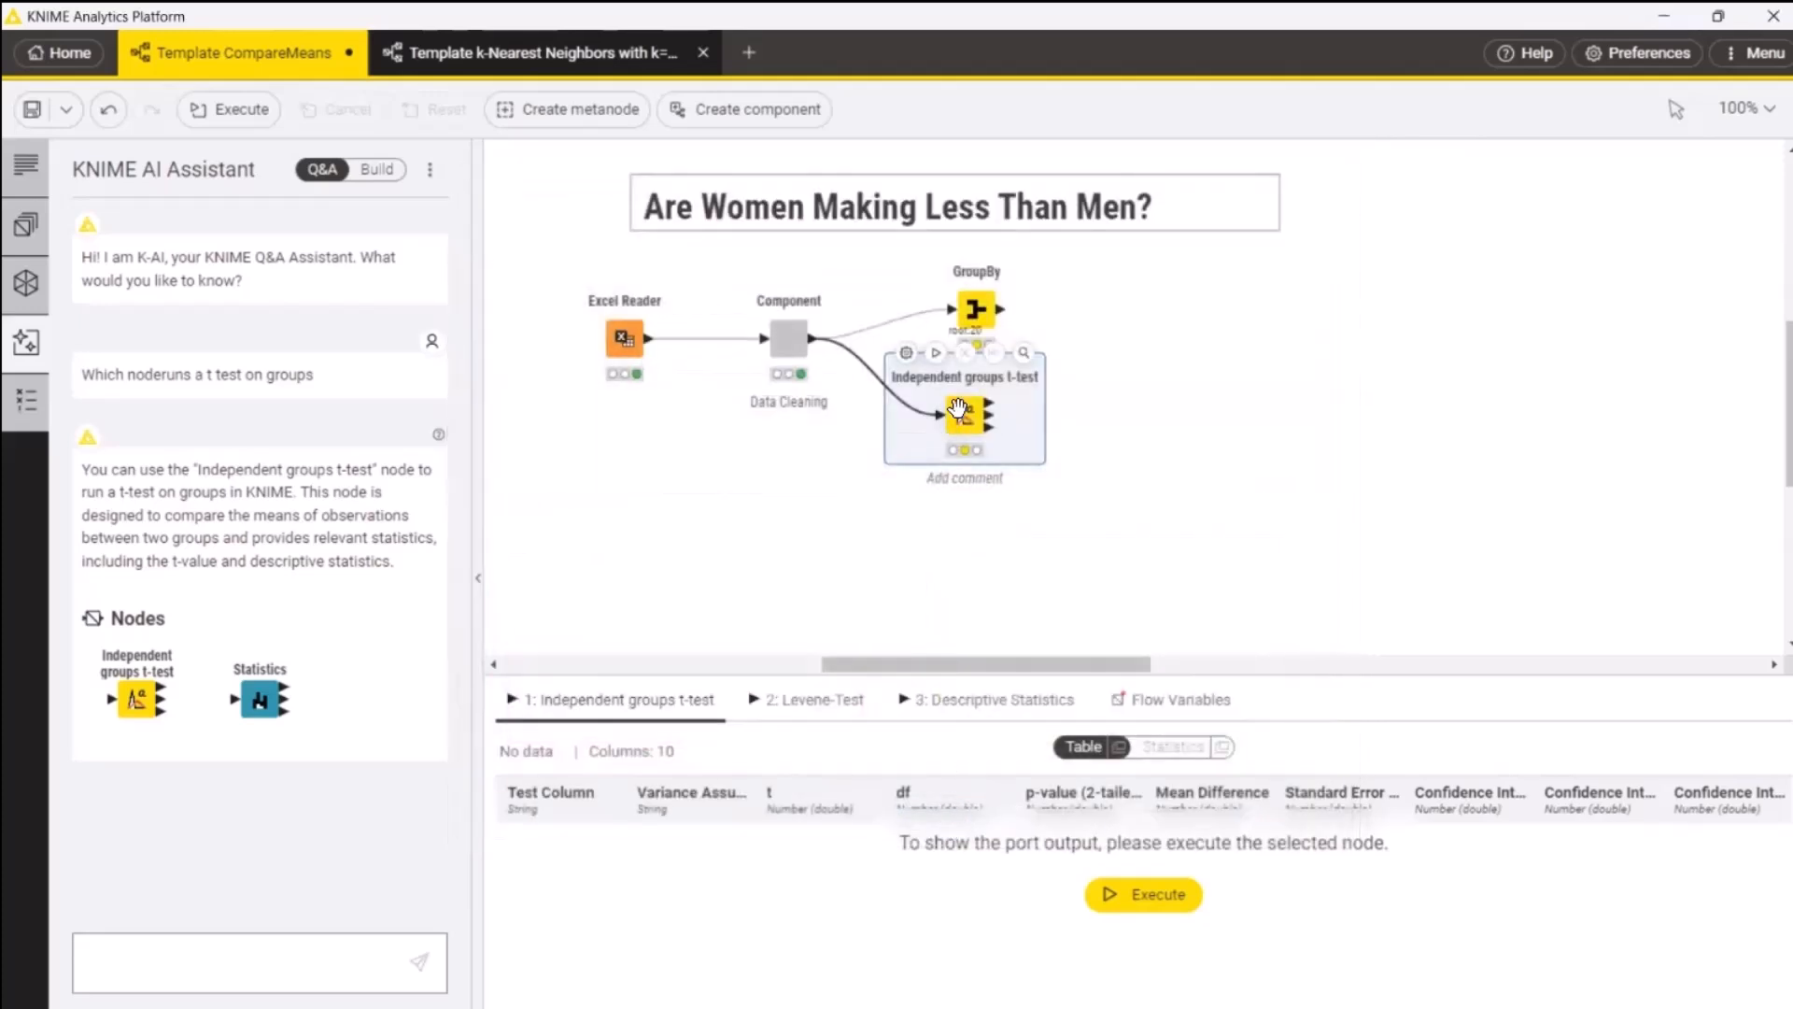
{"action": "left_click", "coordinate": [936, 355]}
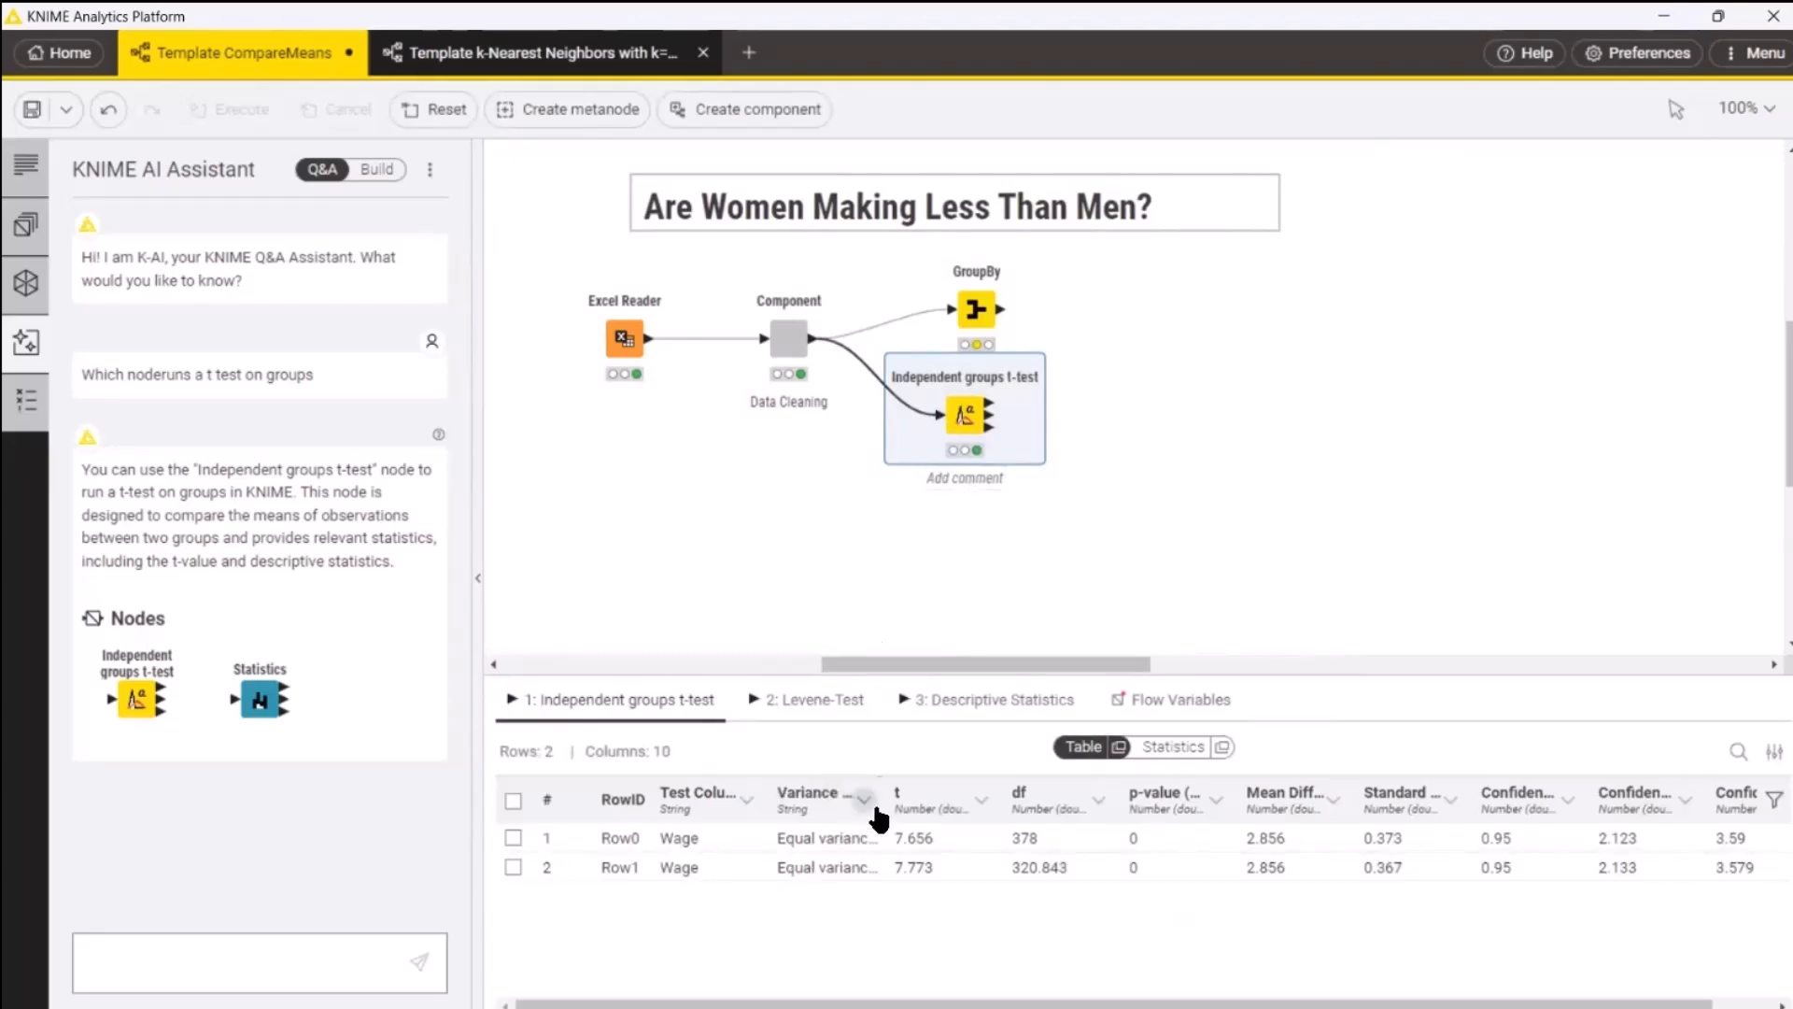
Step: Review the t-test and Levene-Test outputs and select the "Equal variances not assumed" row in the t-test table
{"action": "left_click_drag", "start_coordinate": [883, 799], "coordinate": [991, 822]}
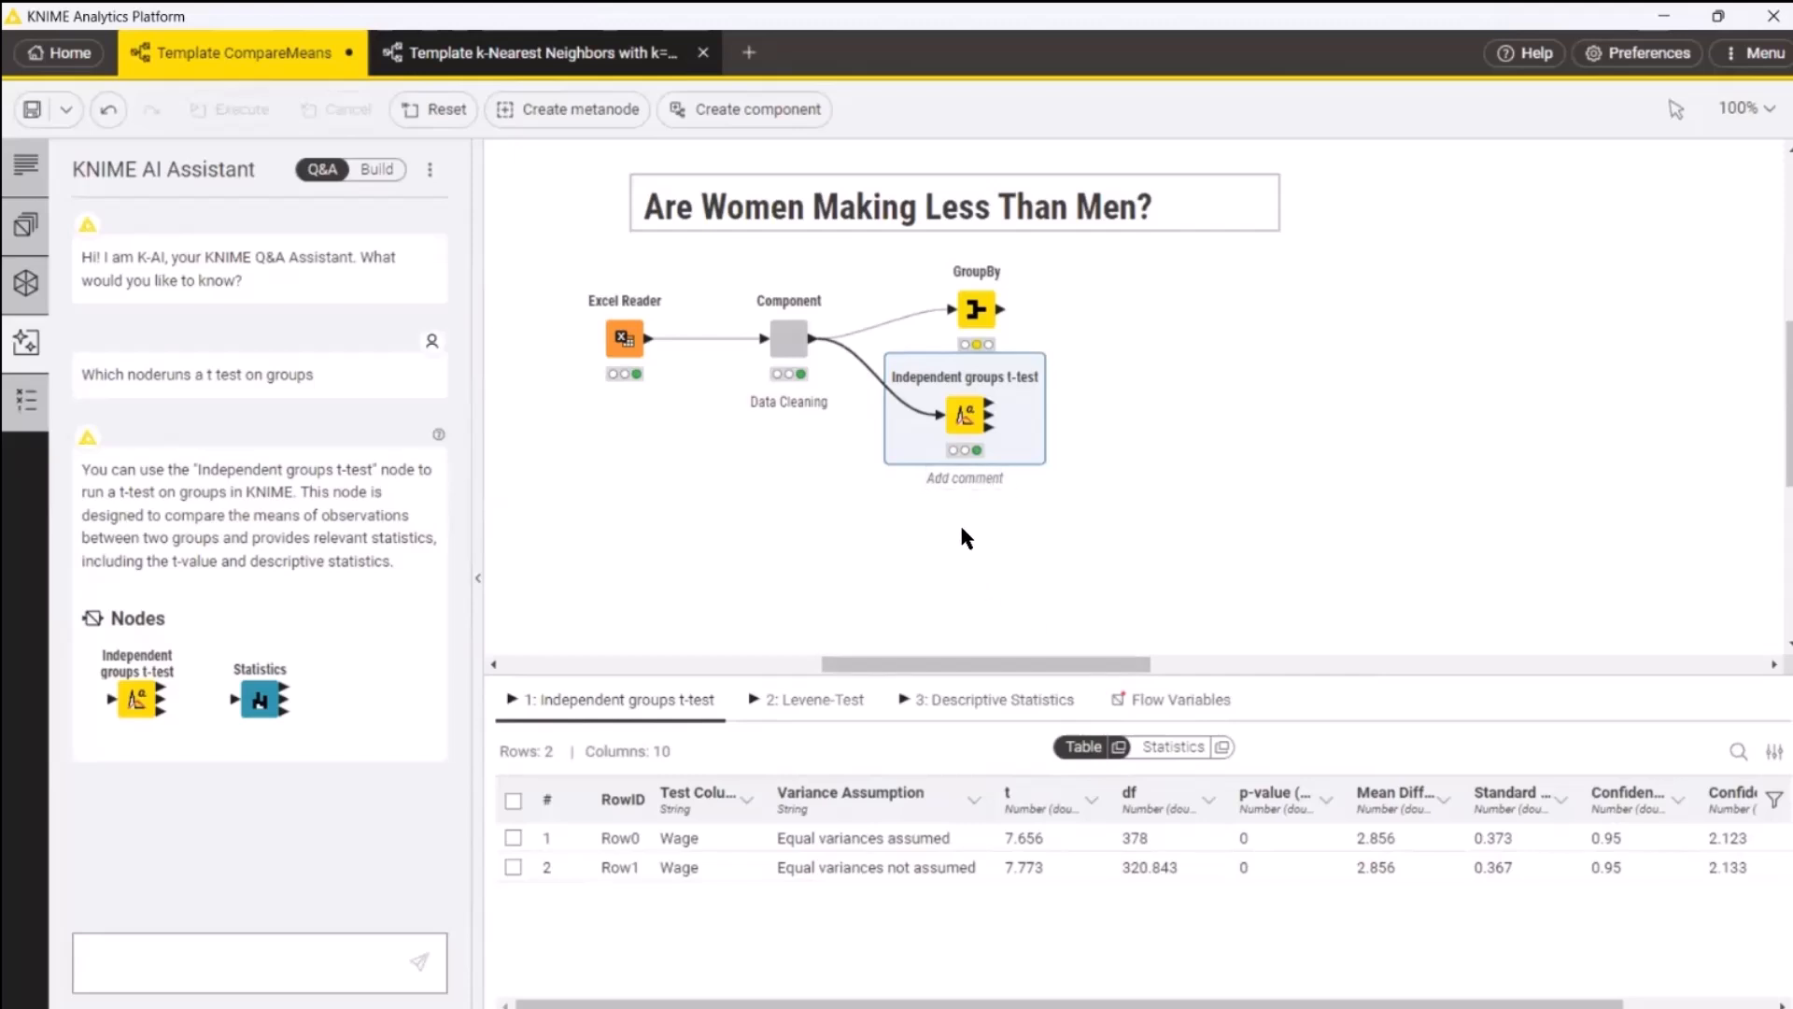
{"action": "left_click", "coordinate": [813, 702]}
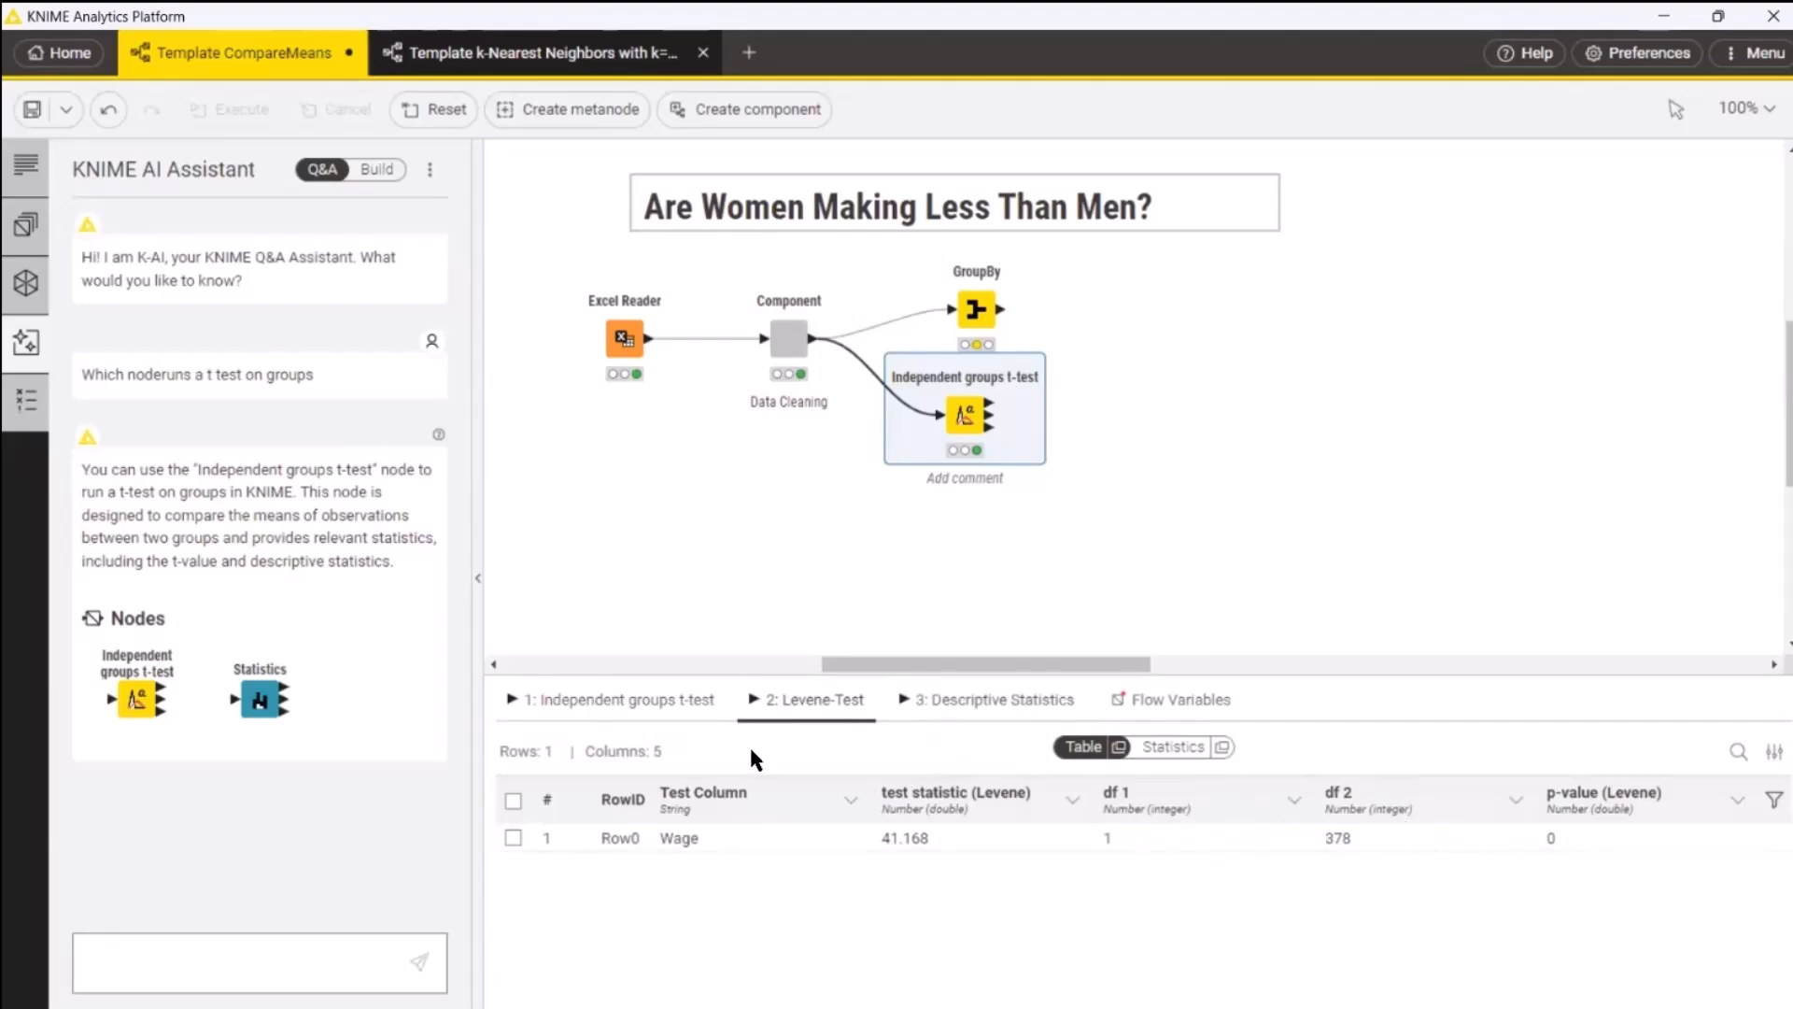
{"action": "left_click", "coordinate": [659, 702]}
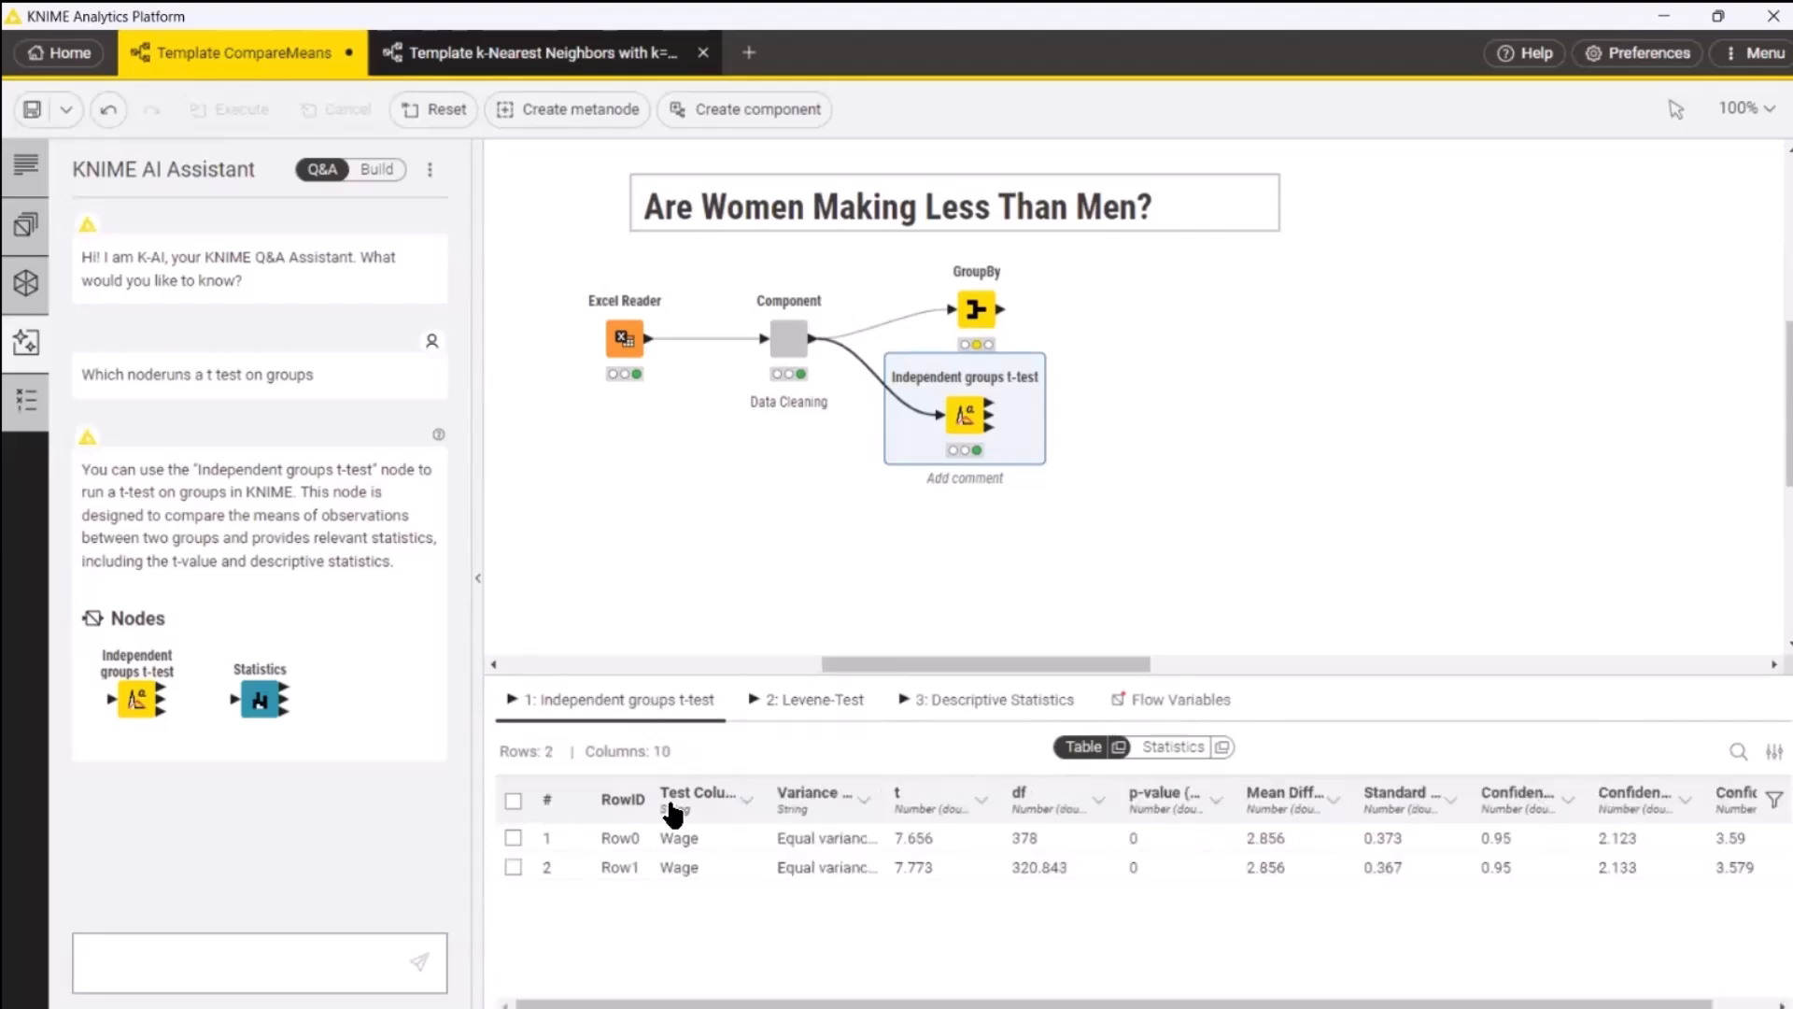
{"action": "left_click", "coordinate": [514, 867]}
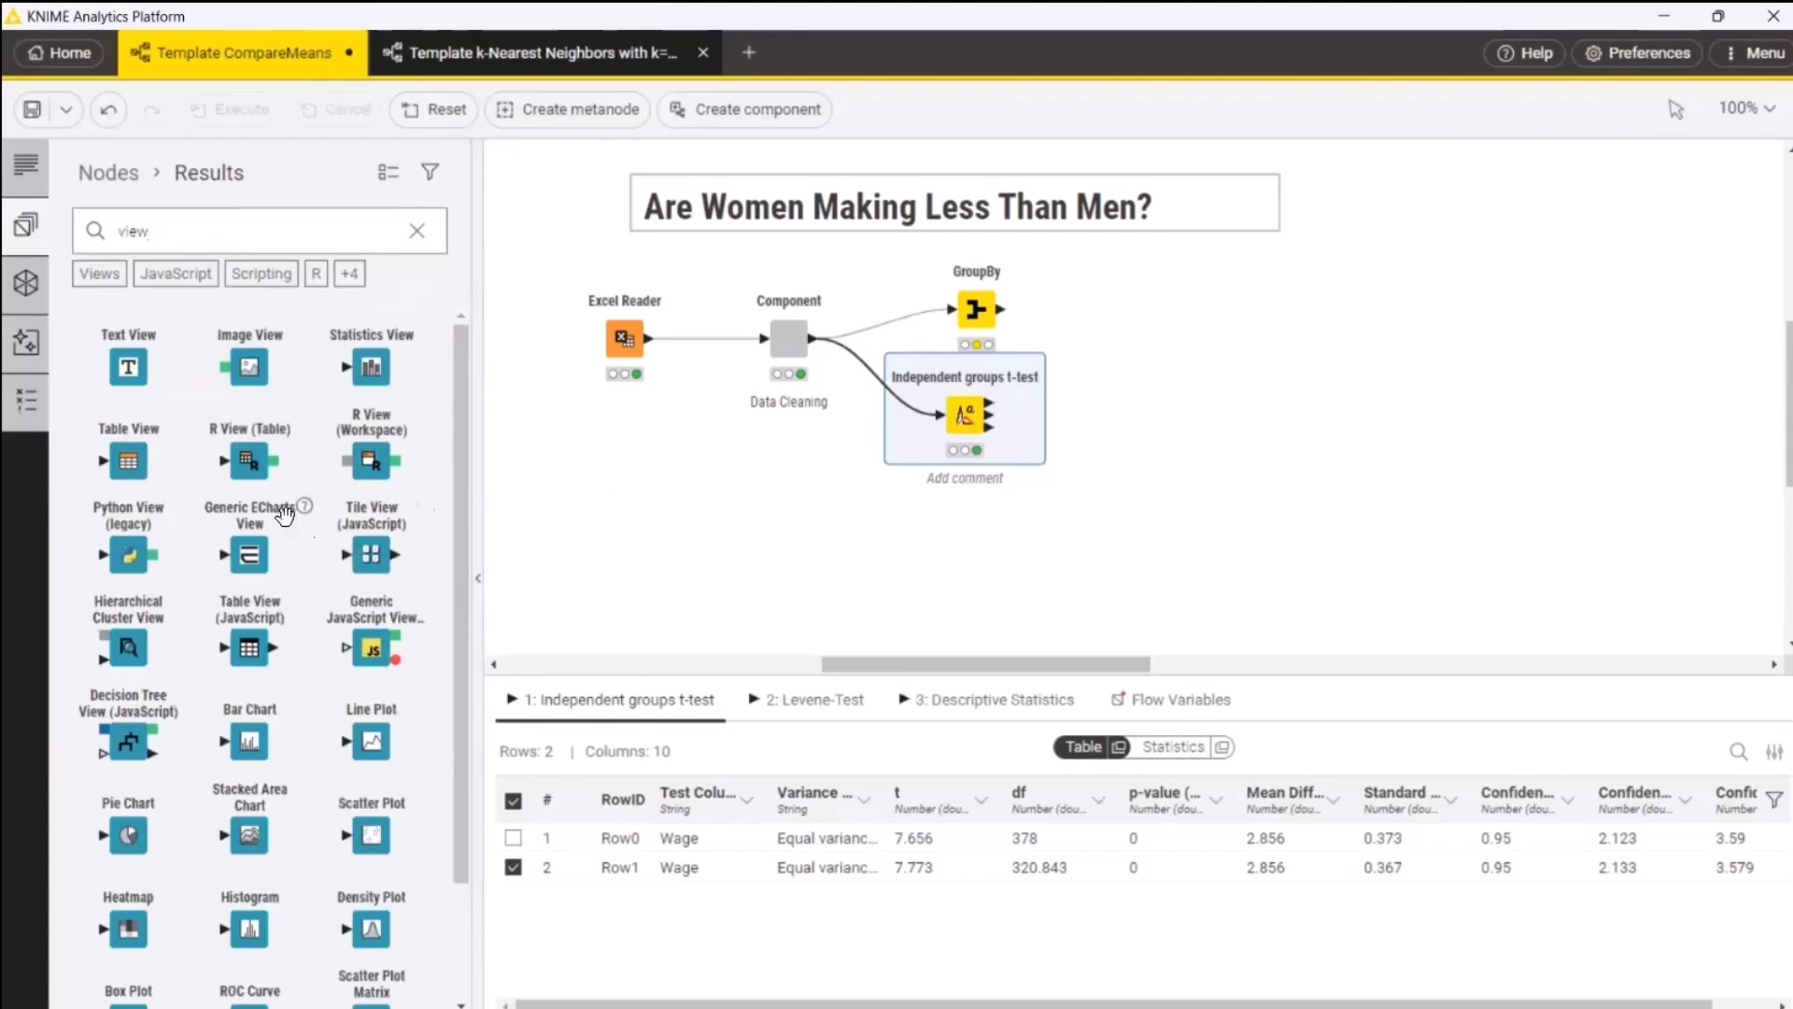
Step: Add a Table View node beside the t-test node, connect the first t-test output to it and execute it
{"action": "left_click_drag", "start_coordinate": [126, 464], "coordinate": [1112, 404]}
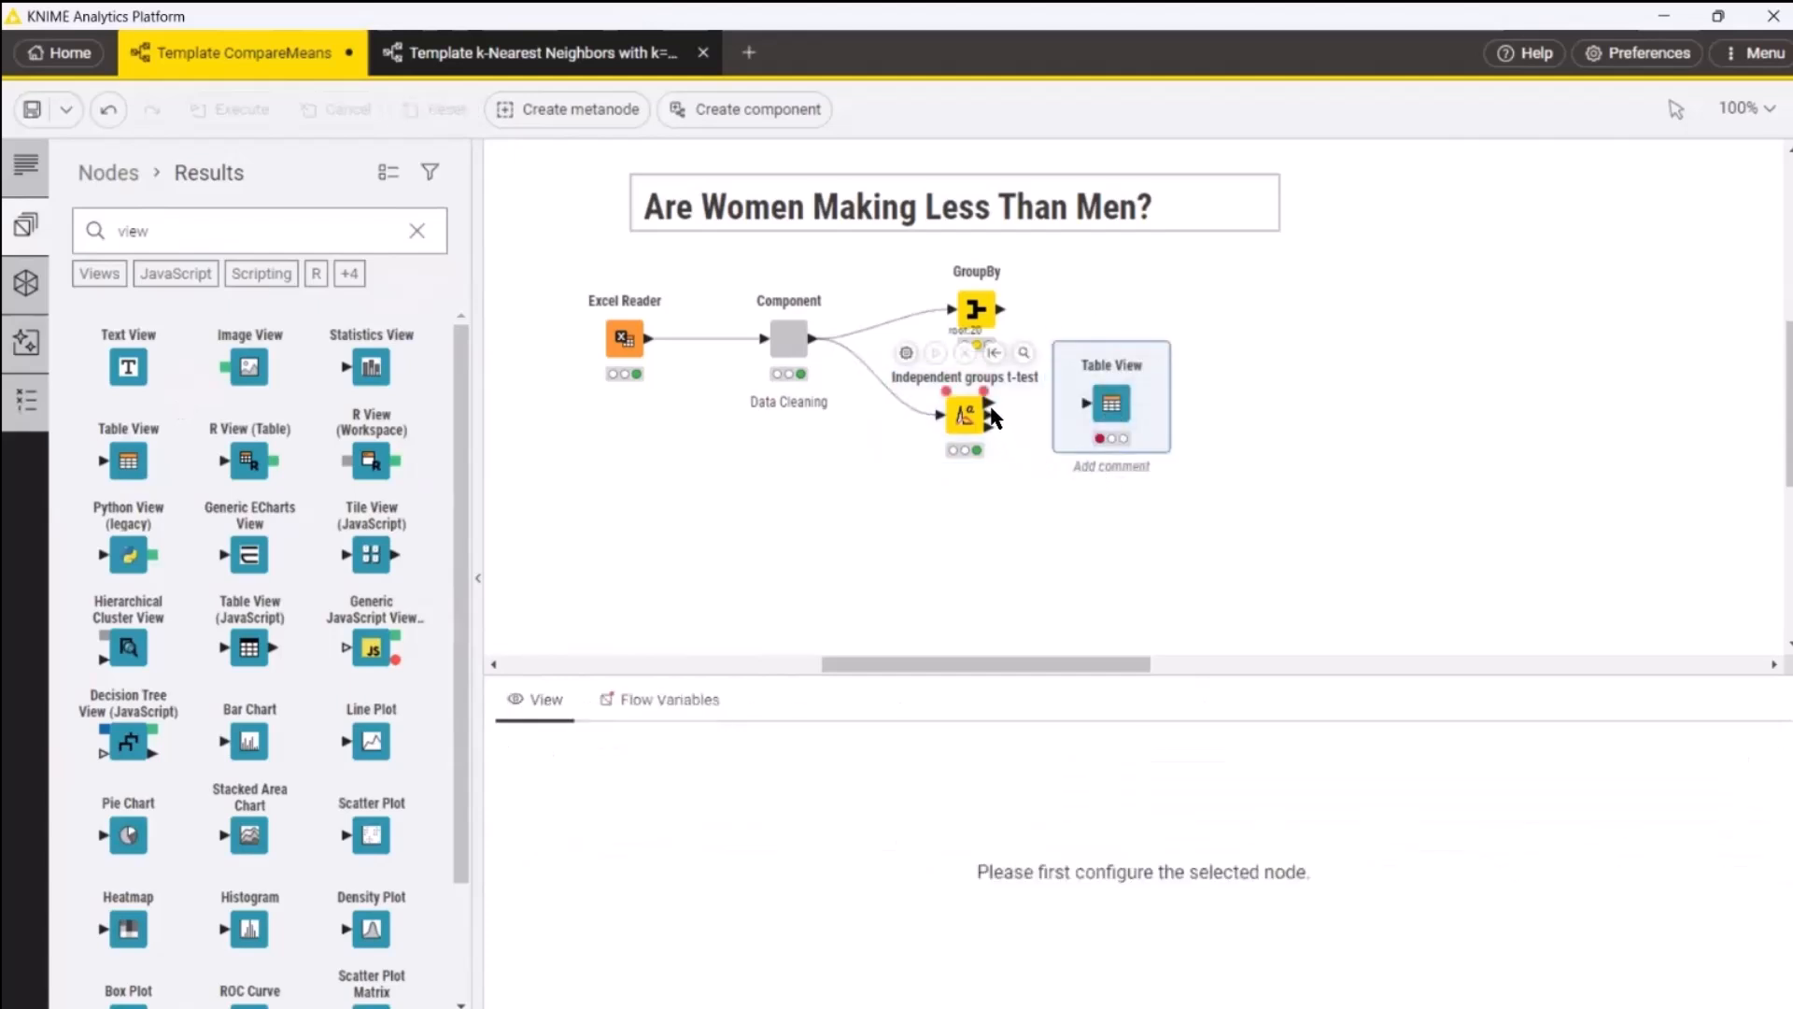
{"action": "left_click_drag", "start_coordinate": [992, 402], "coordinate": [1081, 406]}
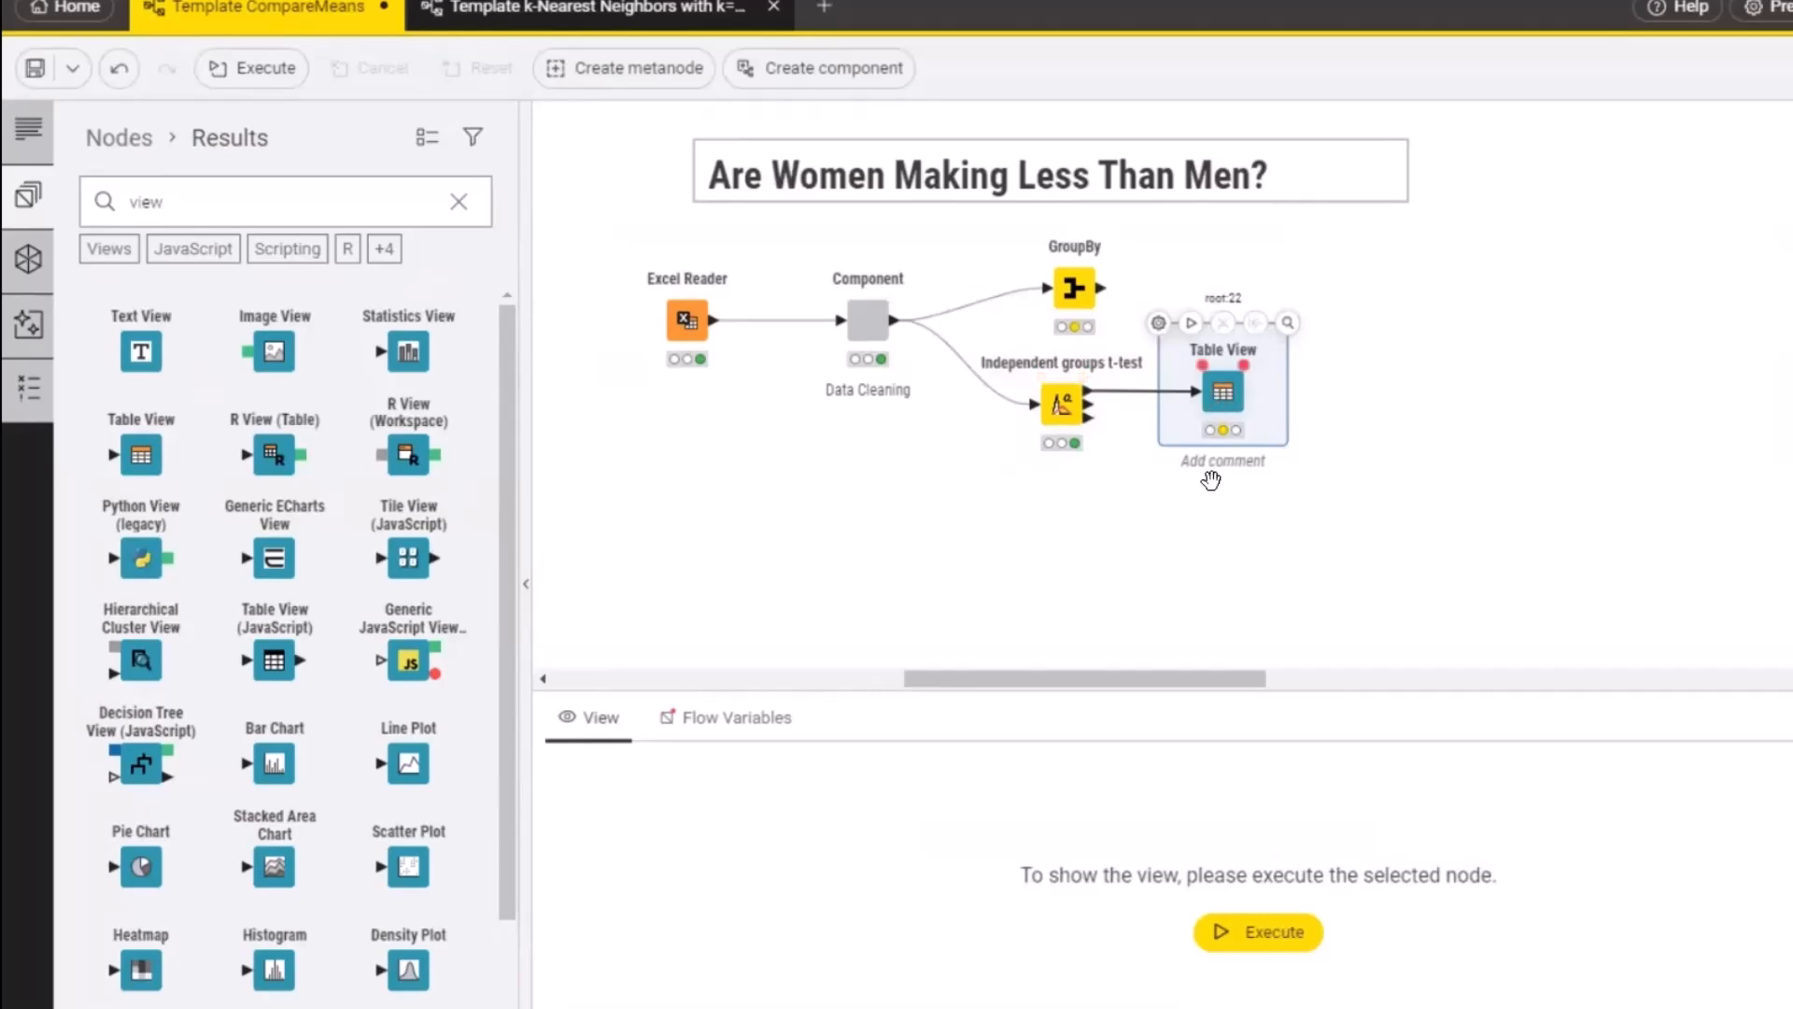
{"action": "left_click", "coordinate": [1279, 933]}
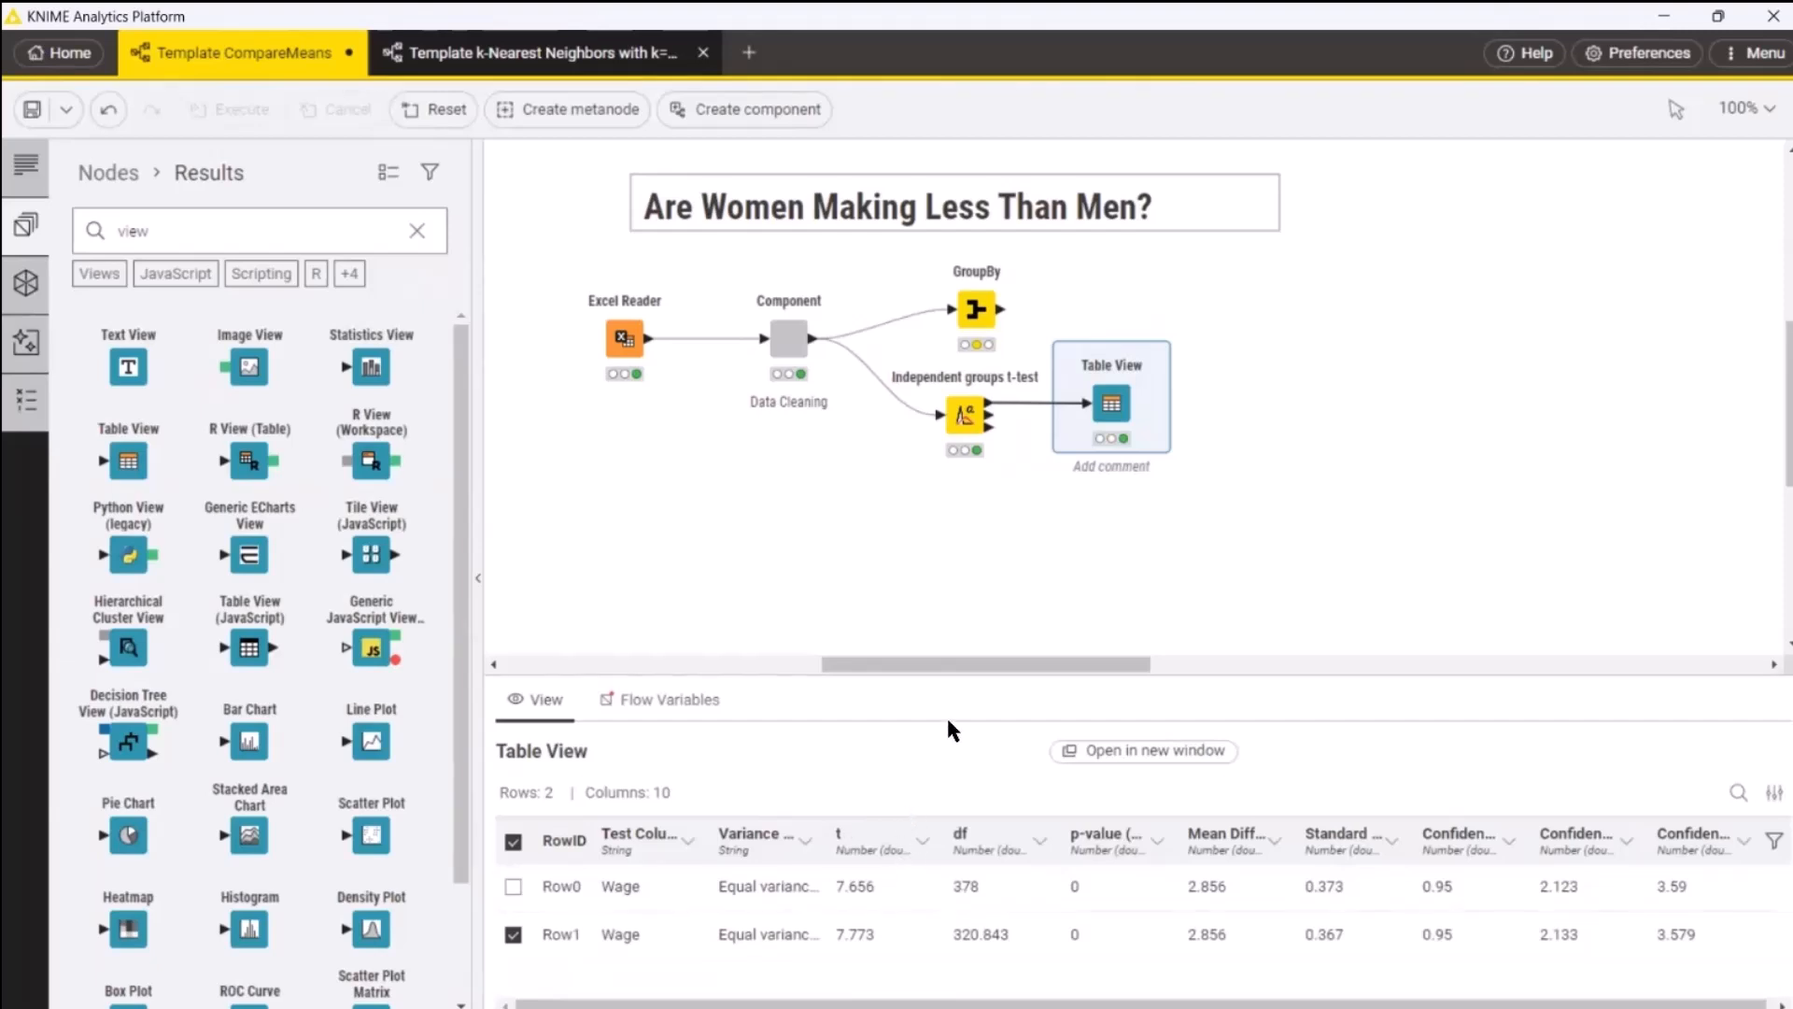
Step: Configure the Table View to show only selected rows, and reset and re-execute the node
{"action": "double_click", "coordinate": [1116, 423]}
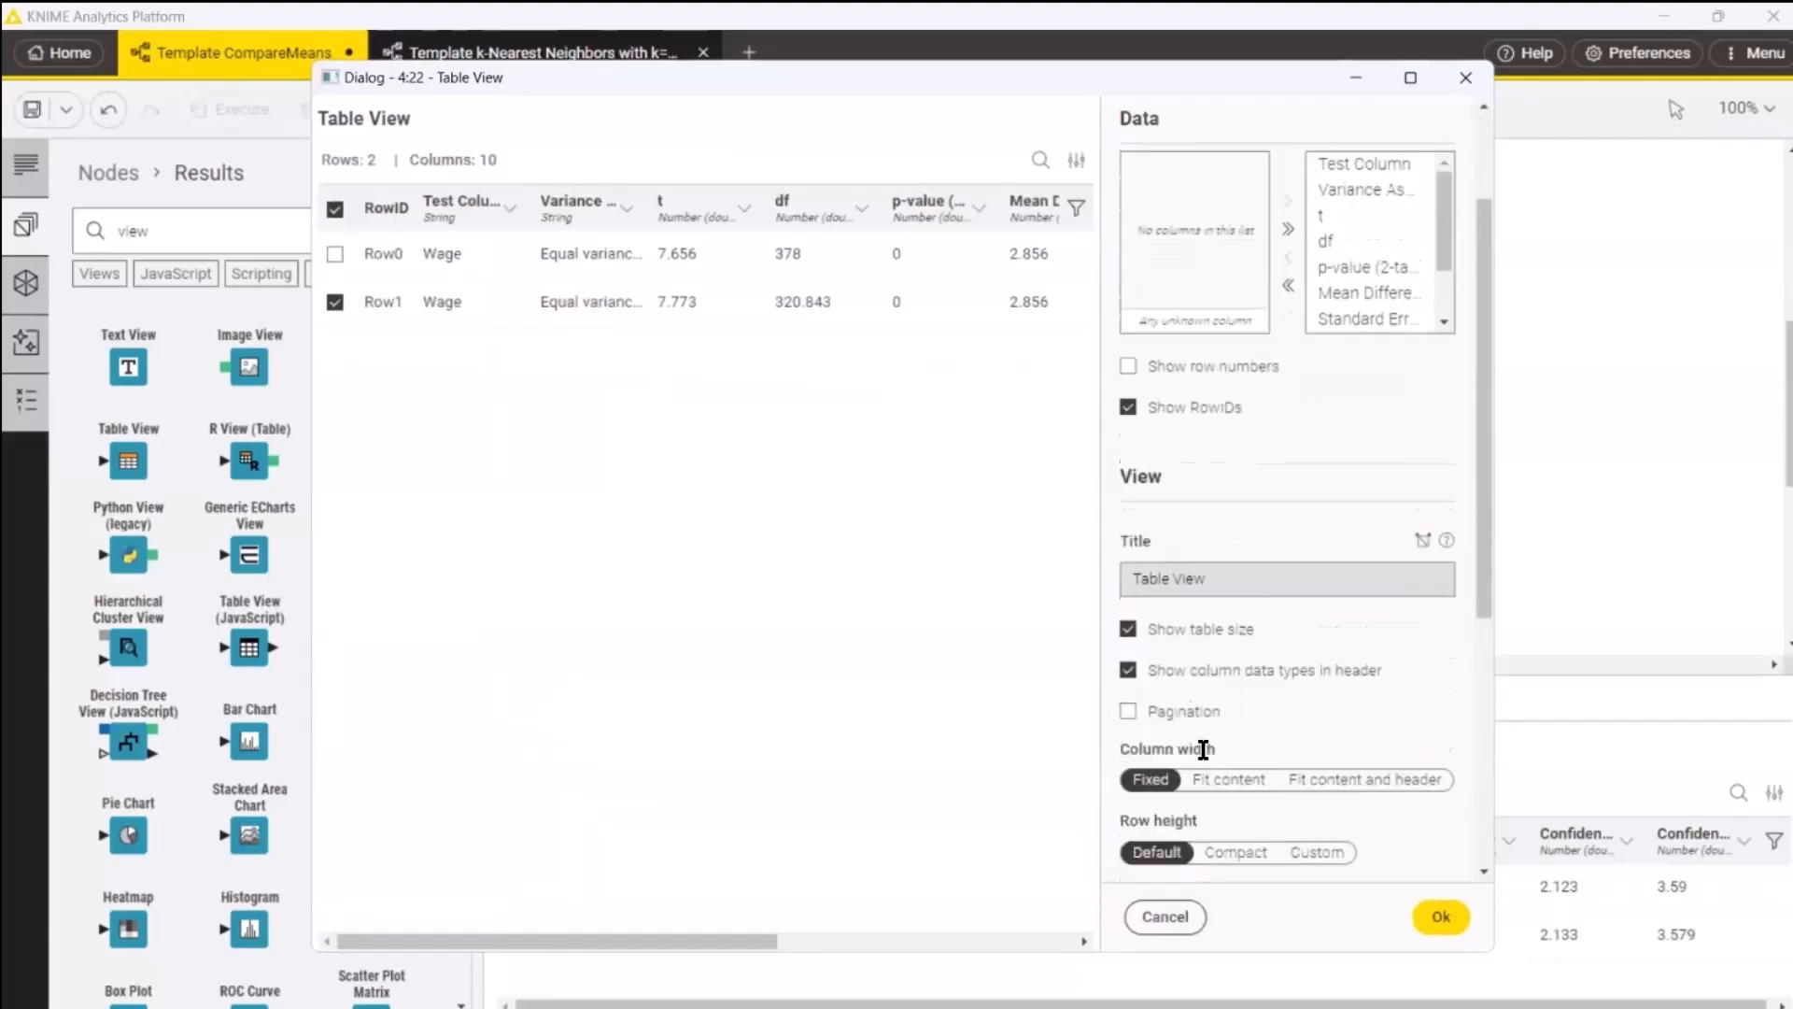
{"action": "scroll", "coordinate": [1203, 750], "scroll_direction": "down", "scroll_amount": 5}
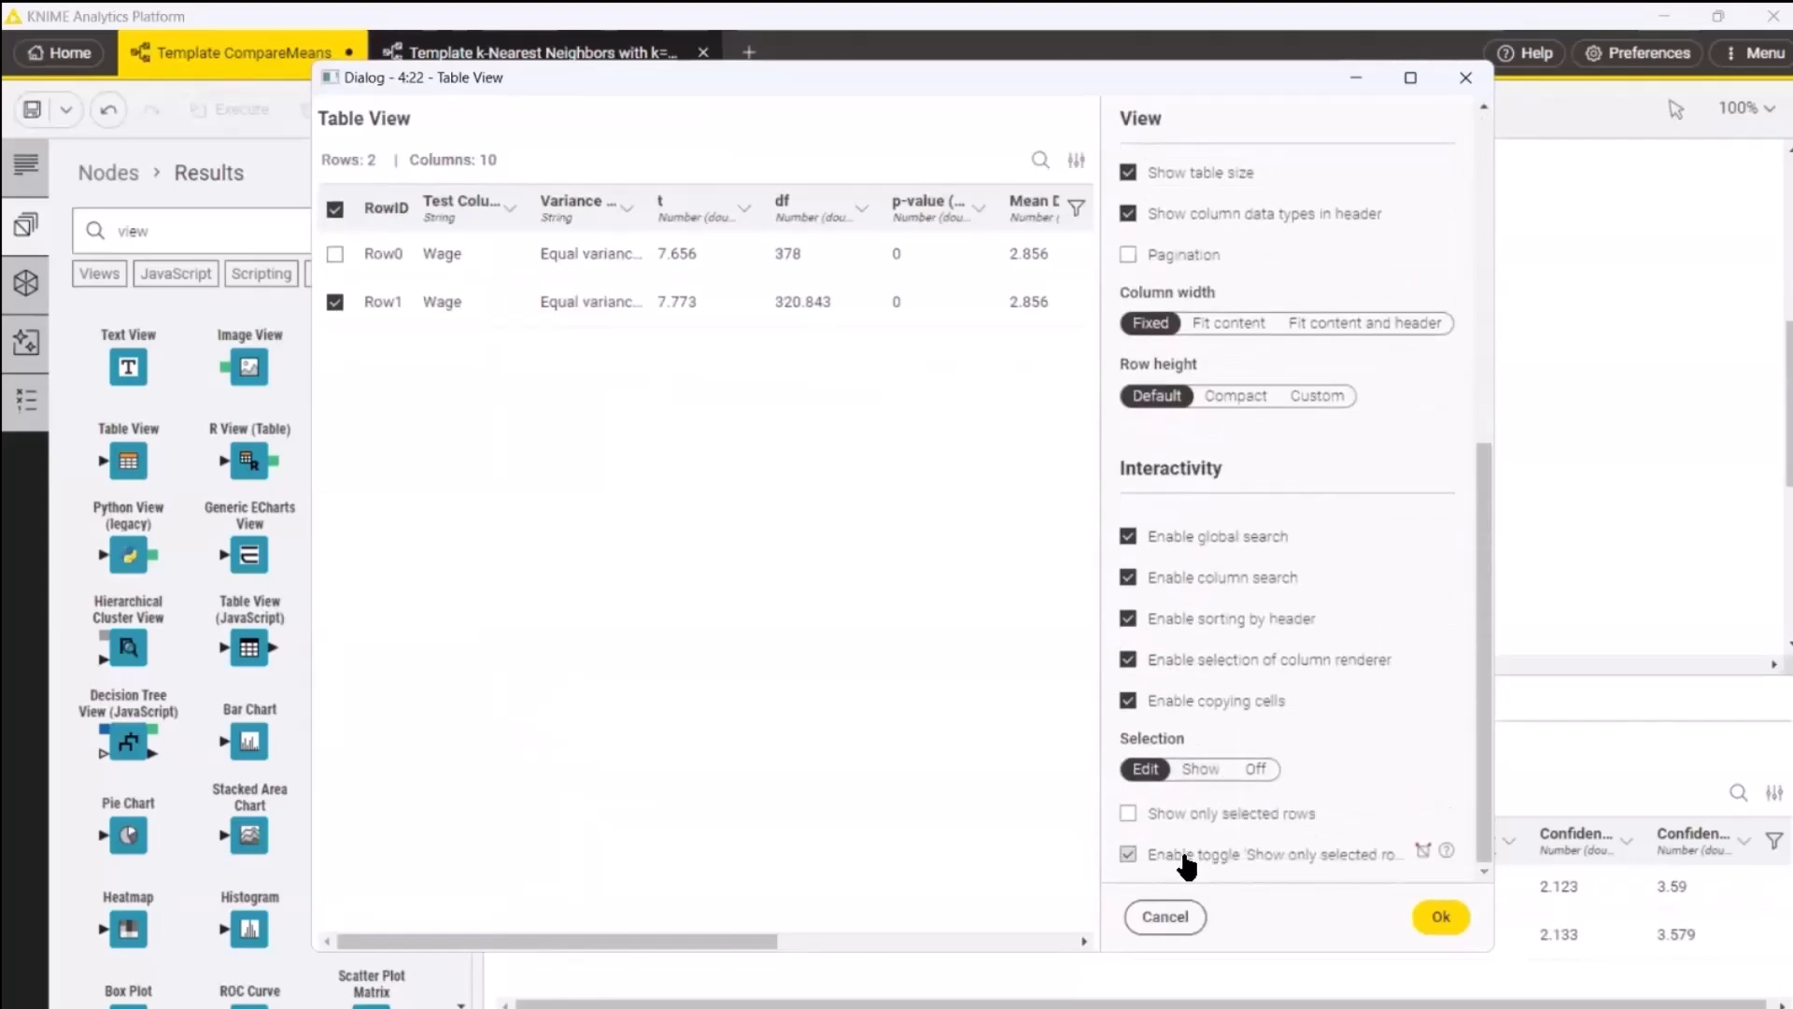
{"action": "left_click", "coordinate": [1129, 814]}
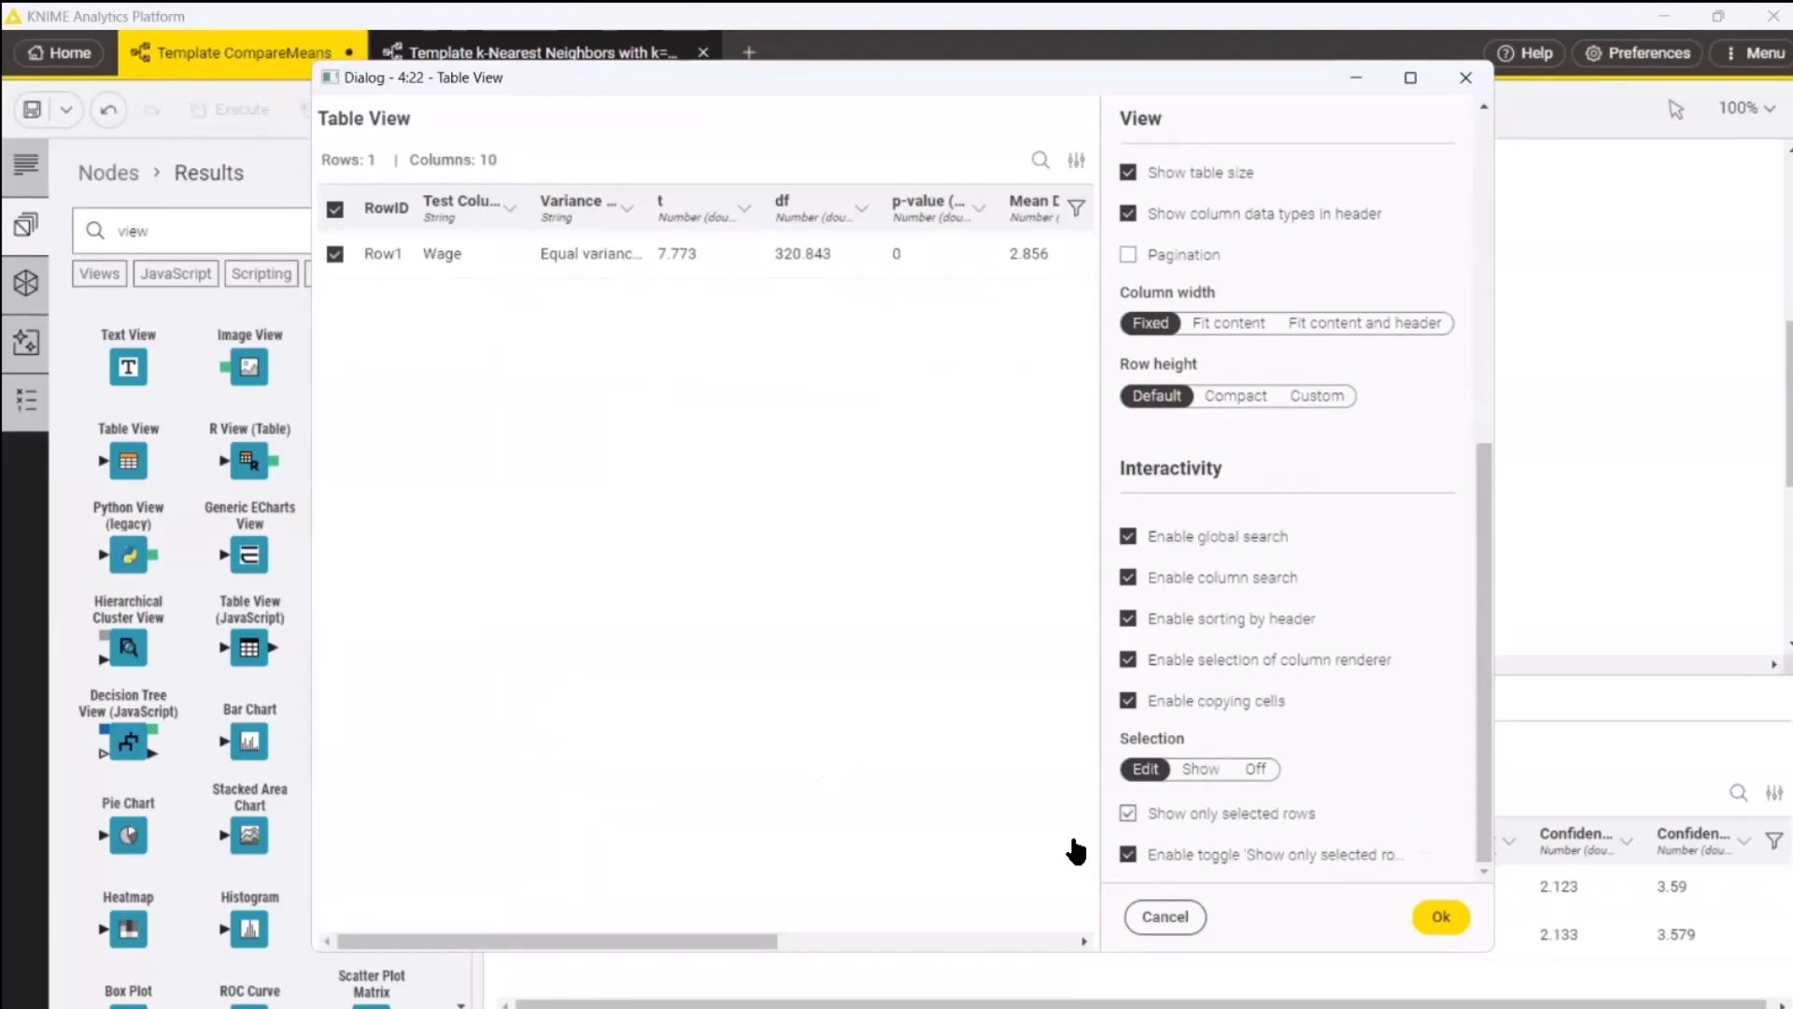
{"action": "left_click", "coordinate": [1443, 920]}
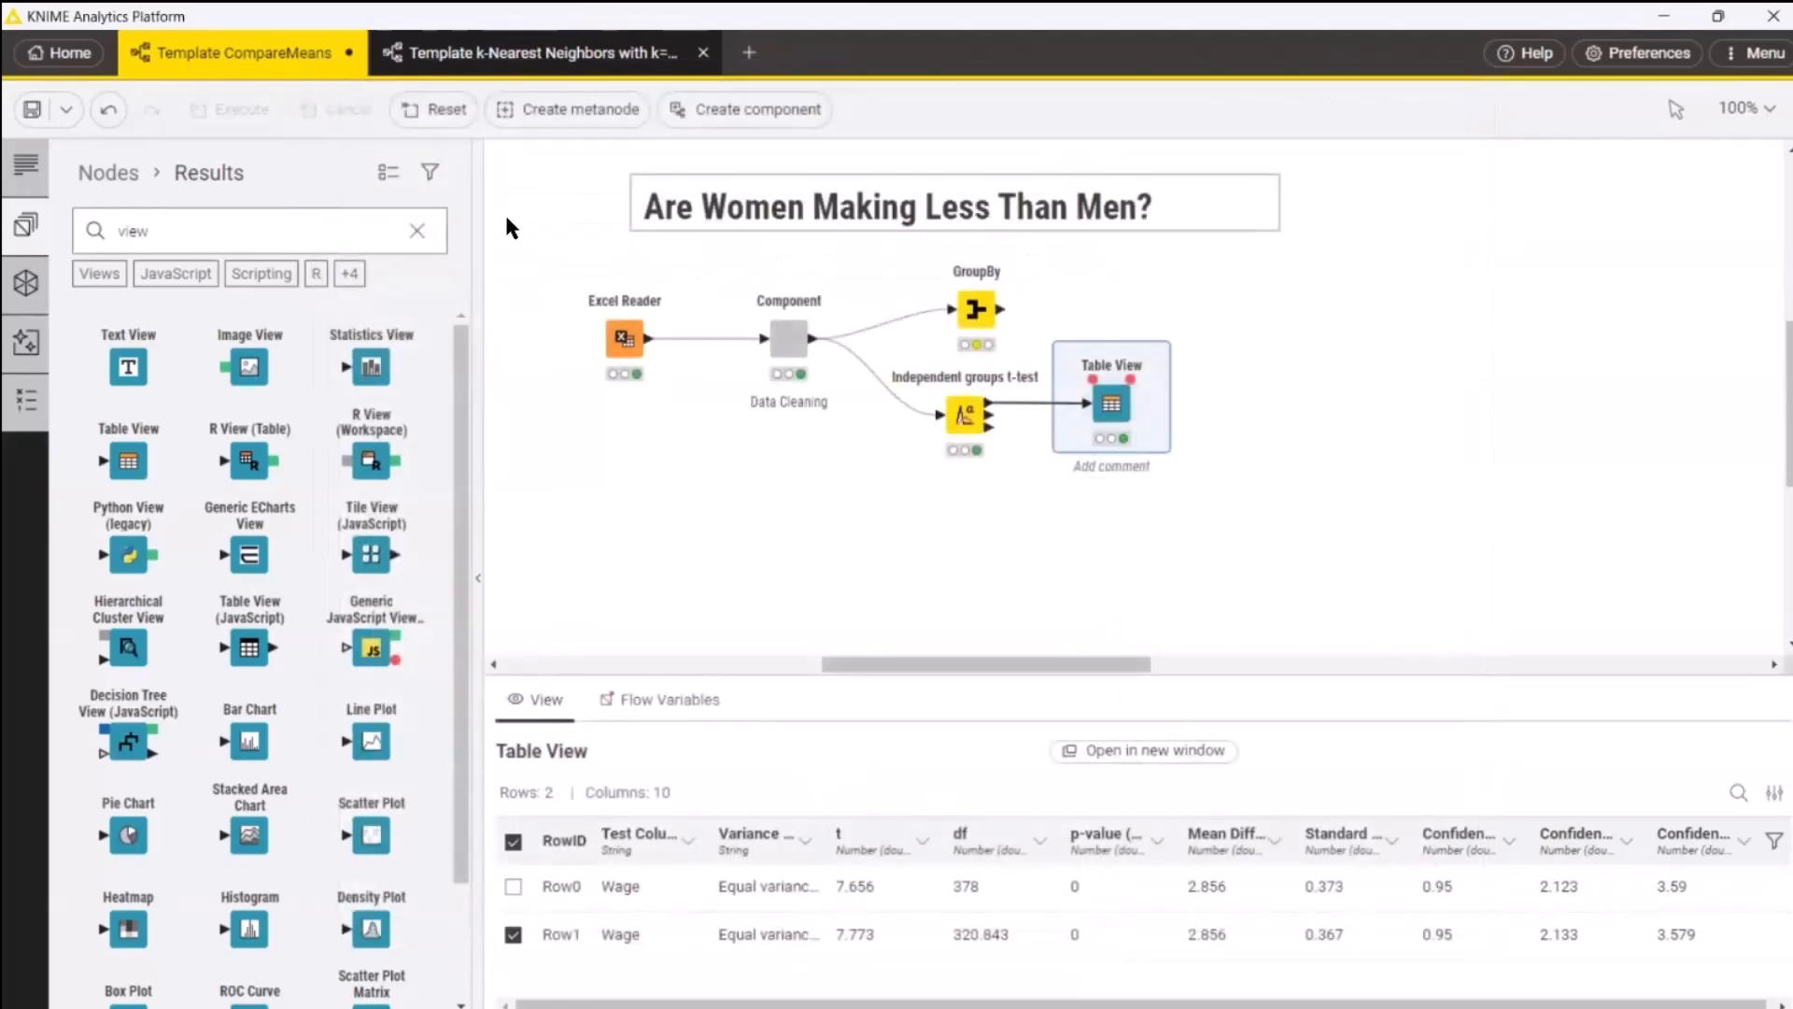
{"action": "left_click", "coordinate": [432, 109]}
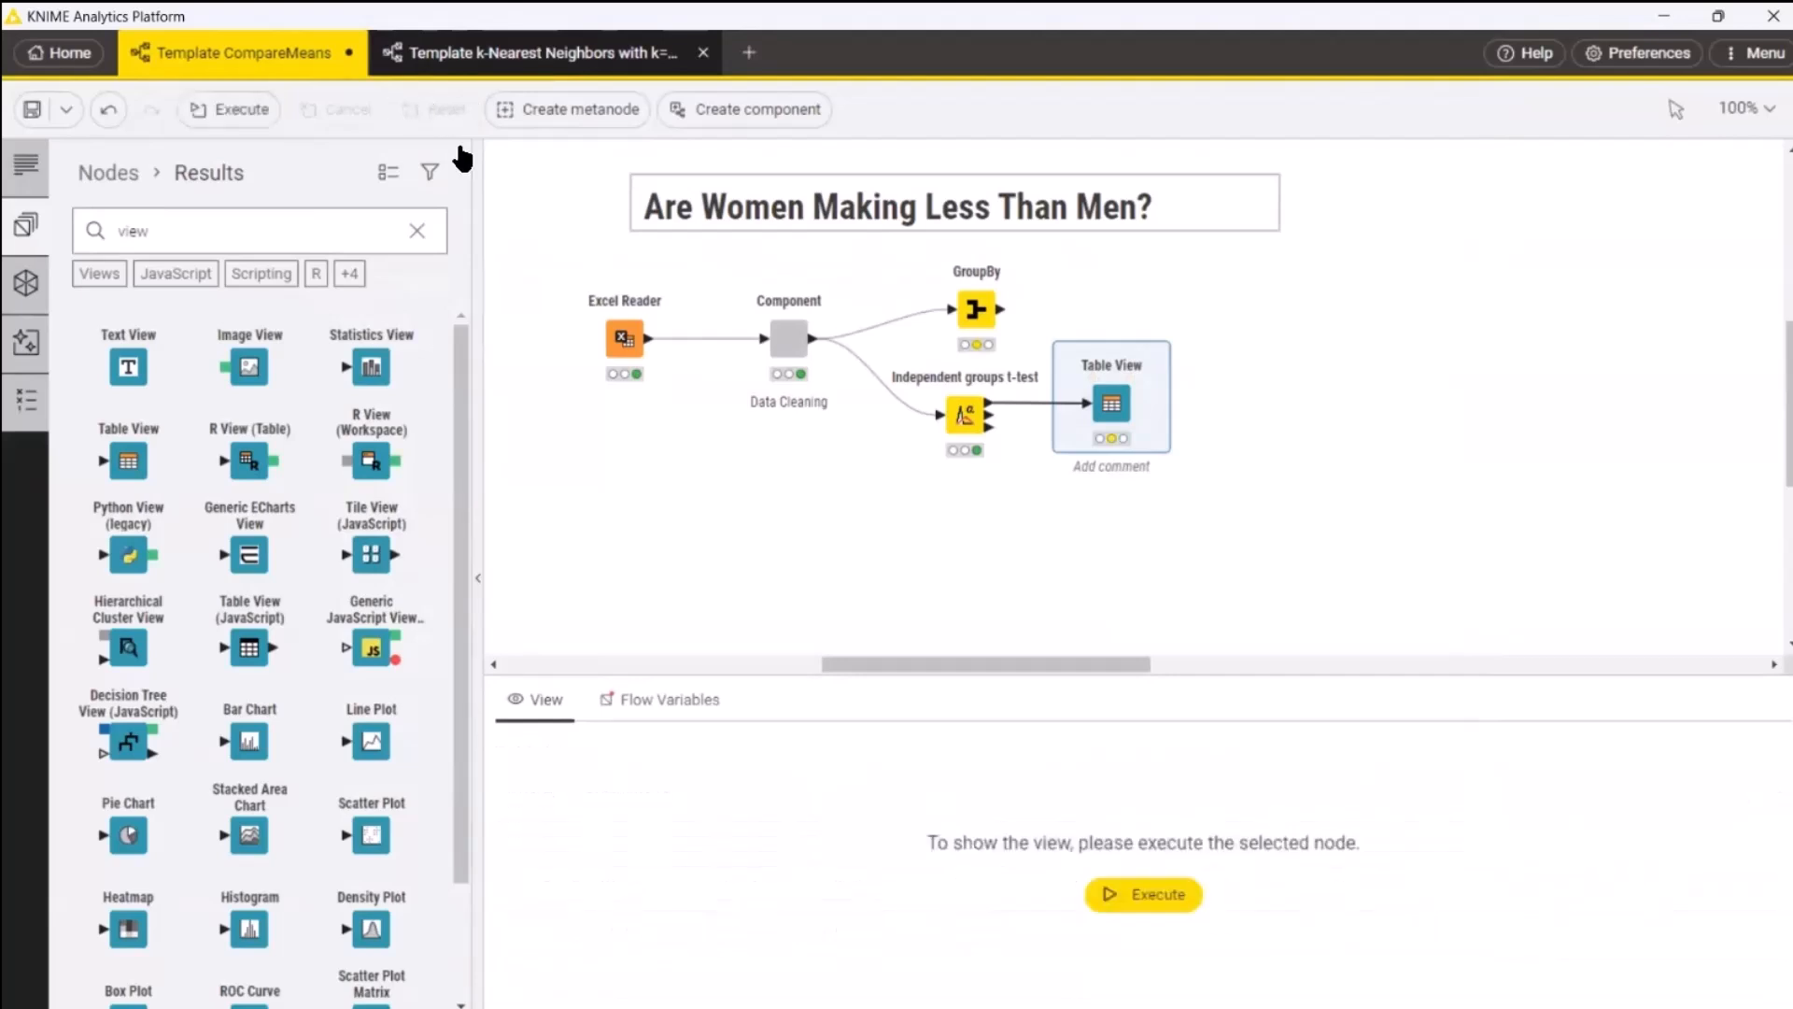
{"action": "left_click", "coordinate": [1081, 341]}
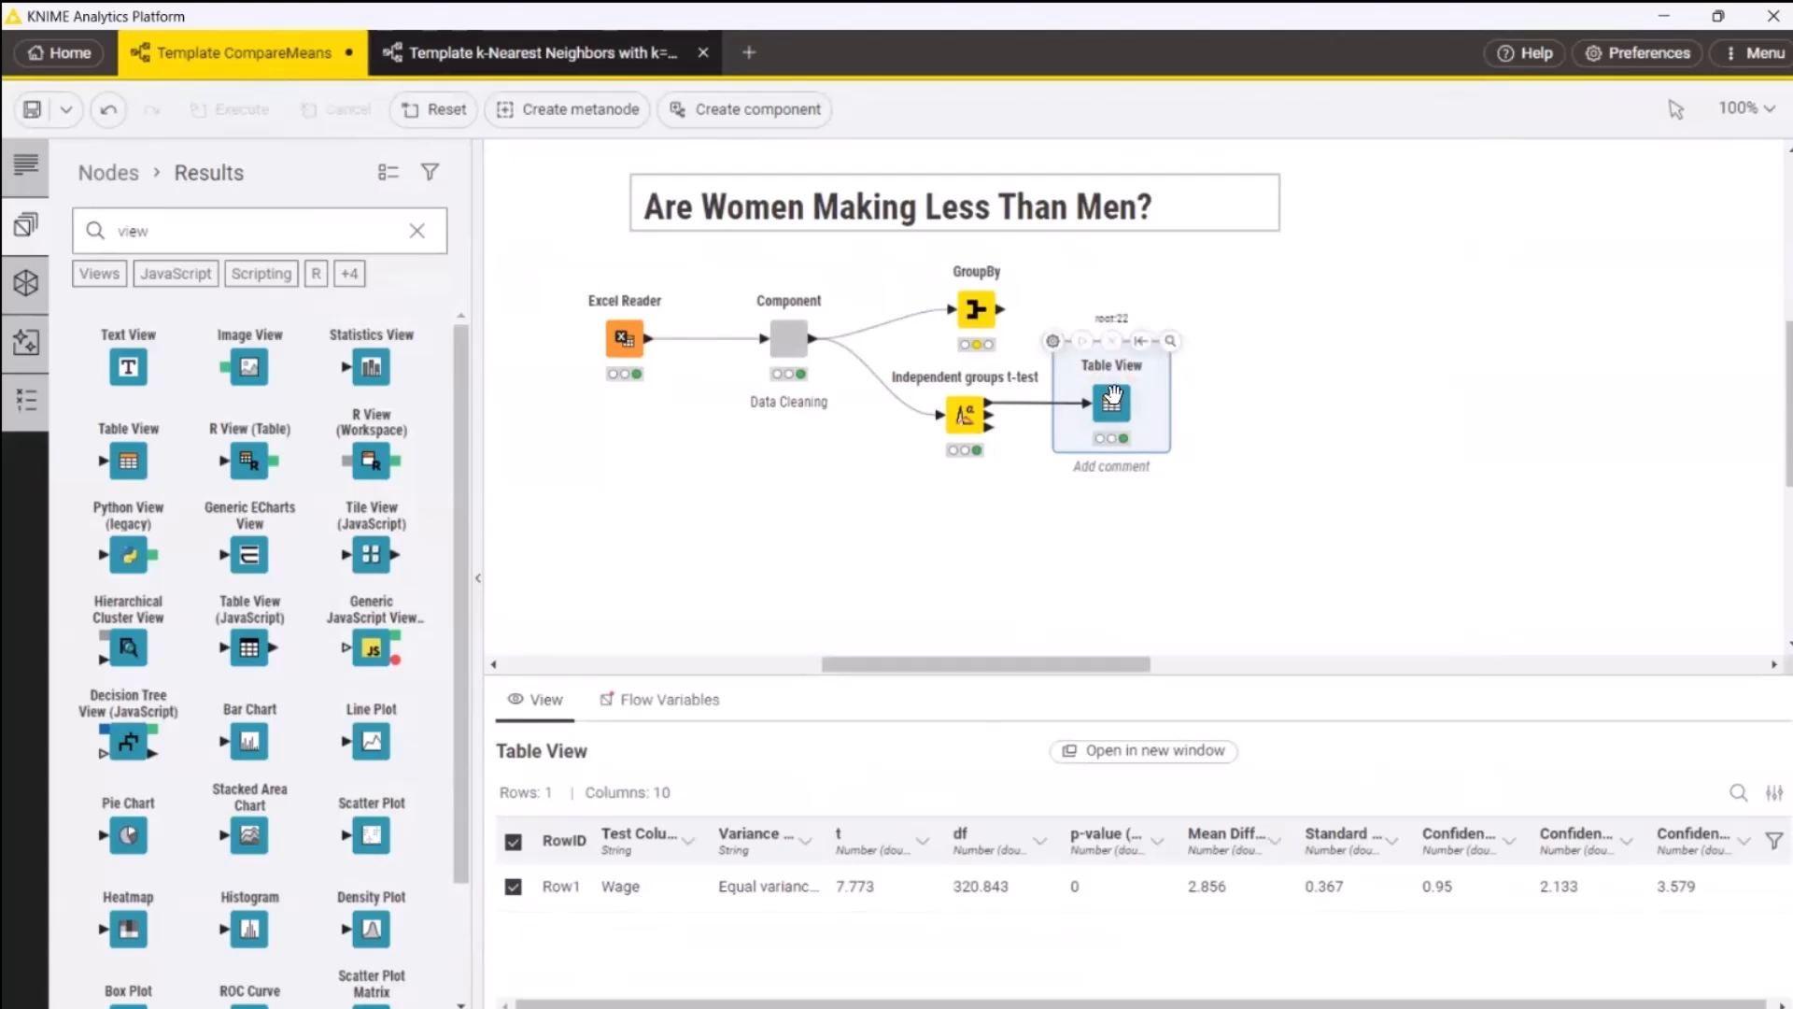
Step: Duplicate the Table View node, connect the second t-test output to the copy and execute it
{"action": "key", "text": "ctrl+v"}
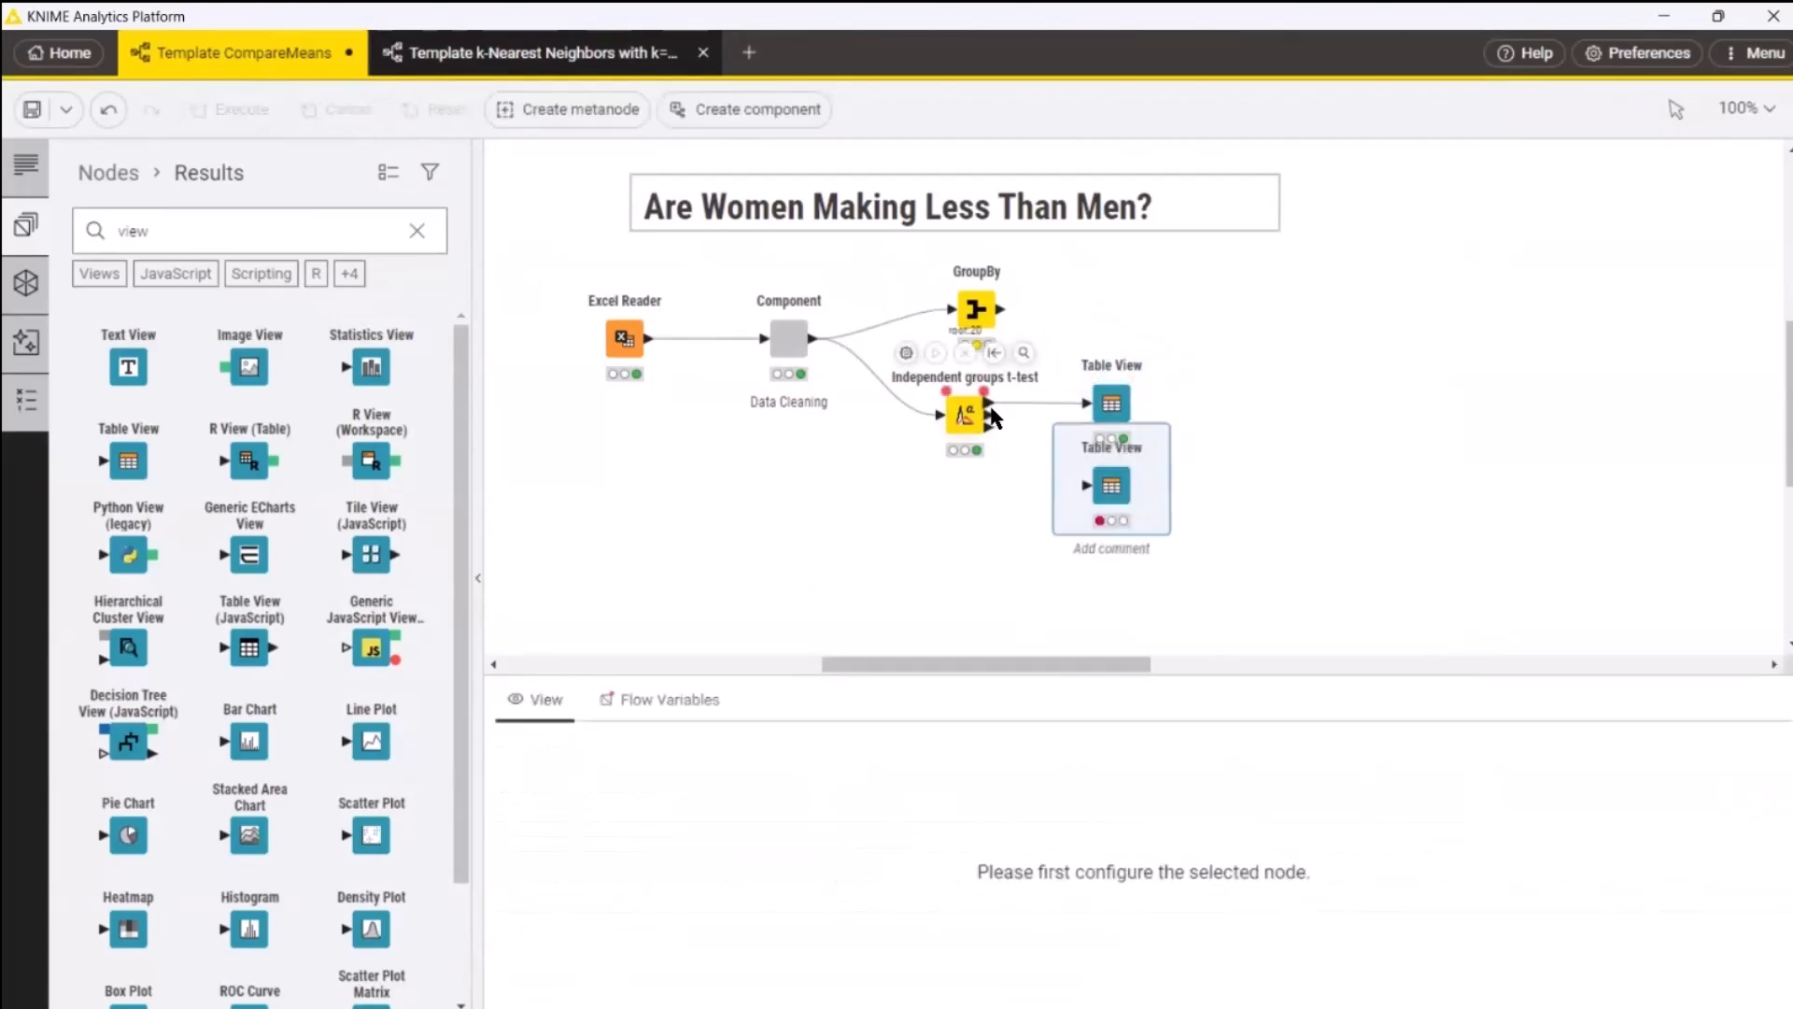
{"action": "mouse_move", "coordinate": [988, 417]}
{"action": "left_mouse_down"}
{"action": "mouse_move", "coordinate": [1034, 422]}
{"action": "mouse_move", "coordinate": [1088, 486]}
{"action": "left_mouse_up"}
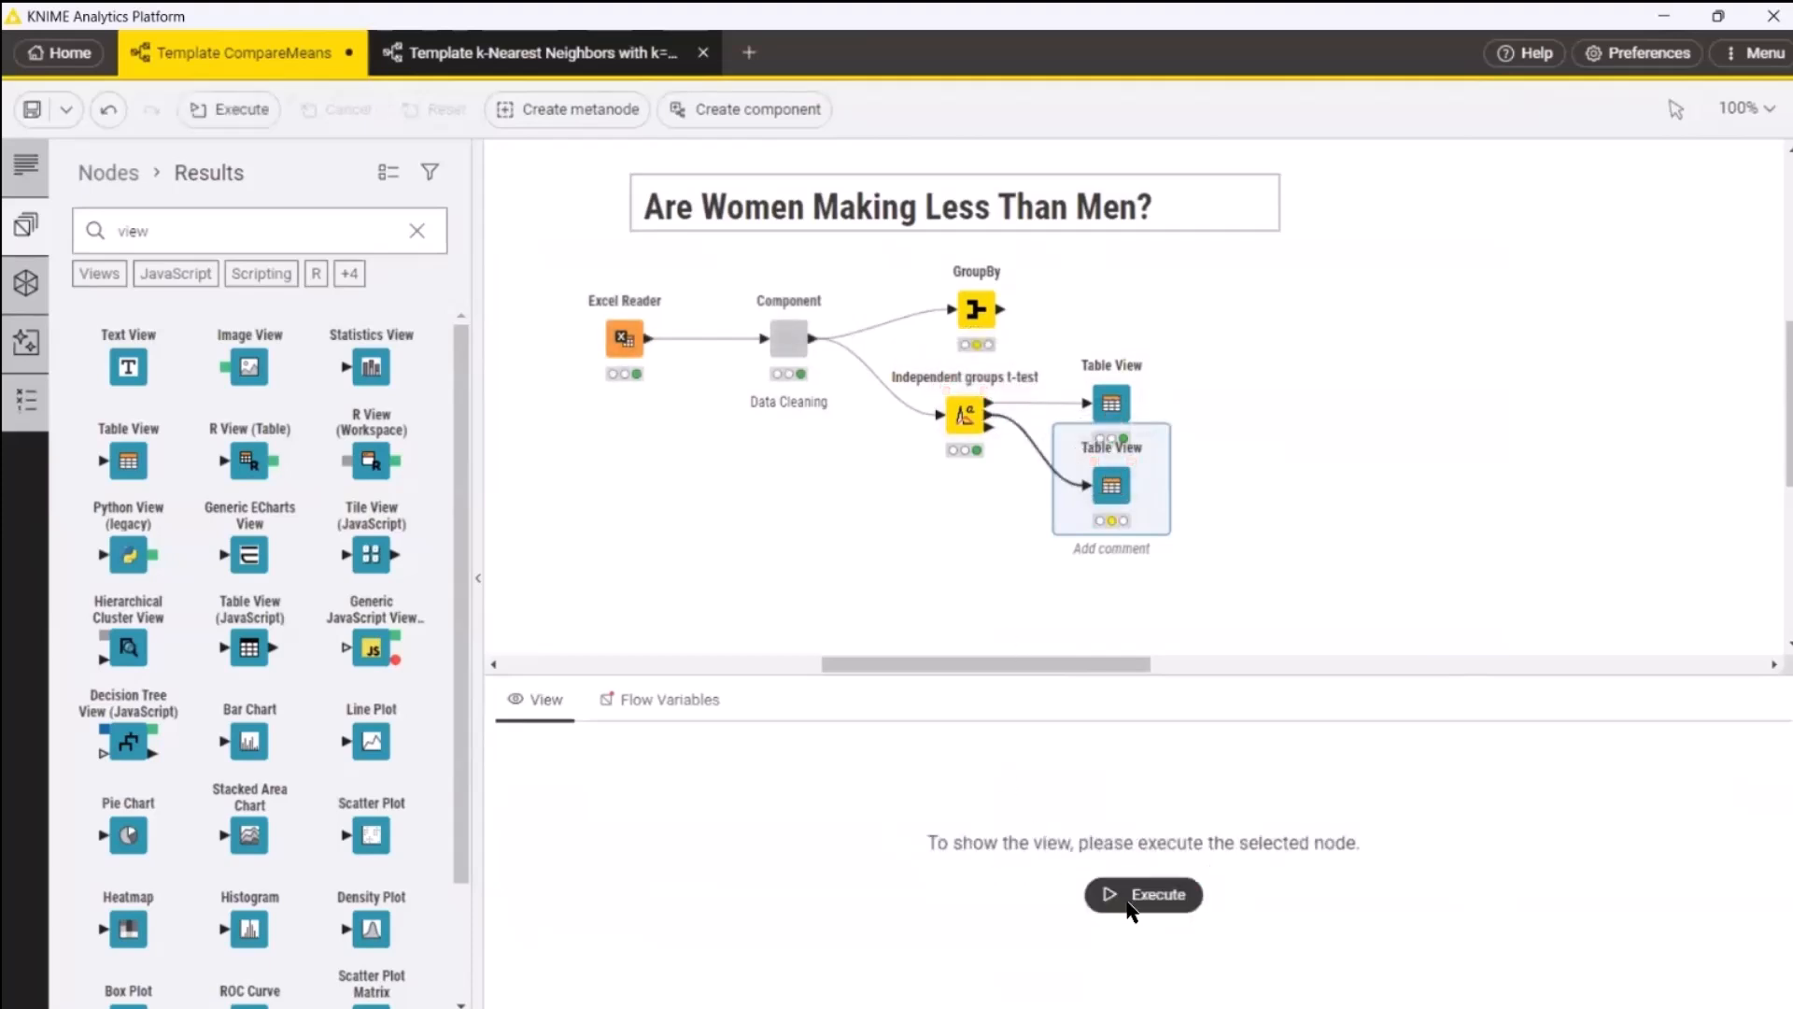
{"action": "left_click", "coordinate": [1129, 893]}
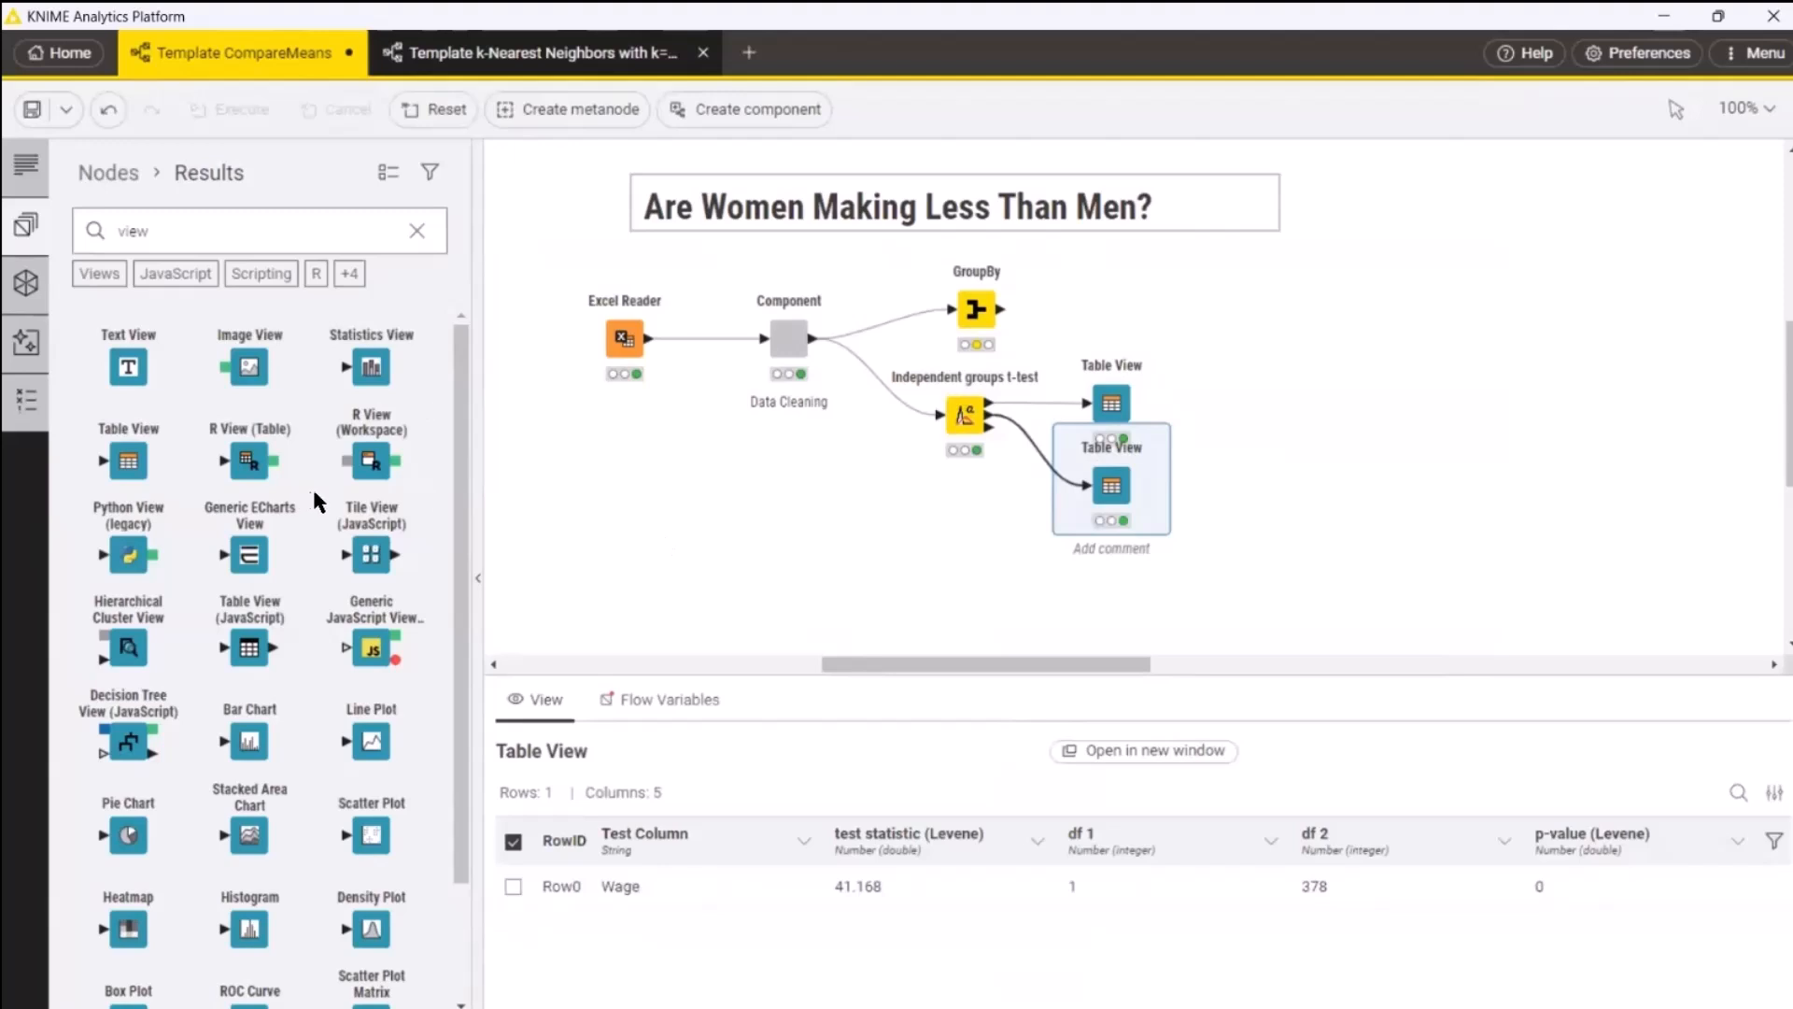
Step: Add a Table View node beside the GroupBy node, connect the GroupBy output to it, execute it and align it above the other table views
{"action": "left_click_drag", "start_coordinate": [135, 462], "coordinate": [1149, 294]}
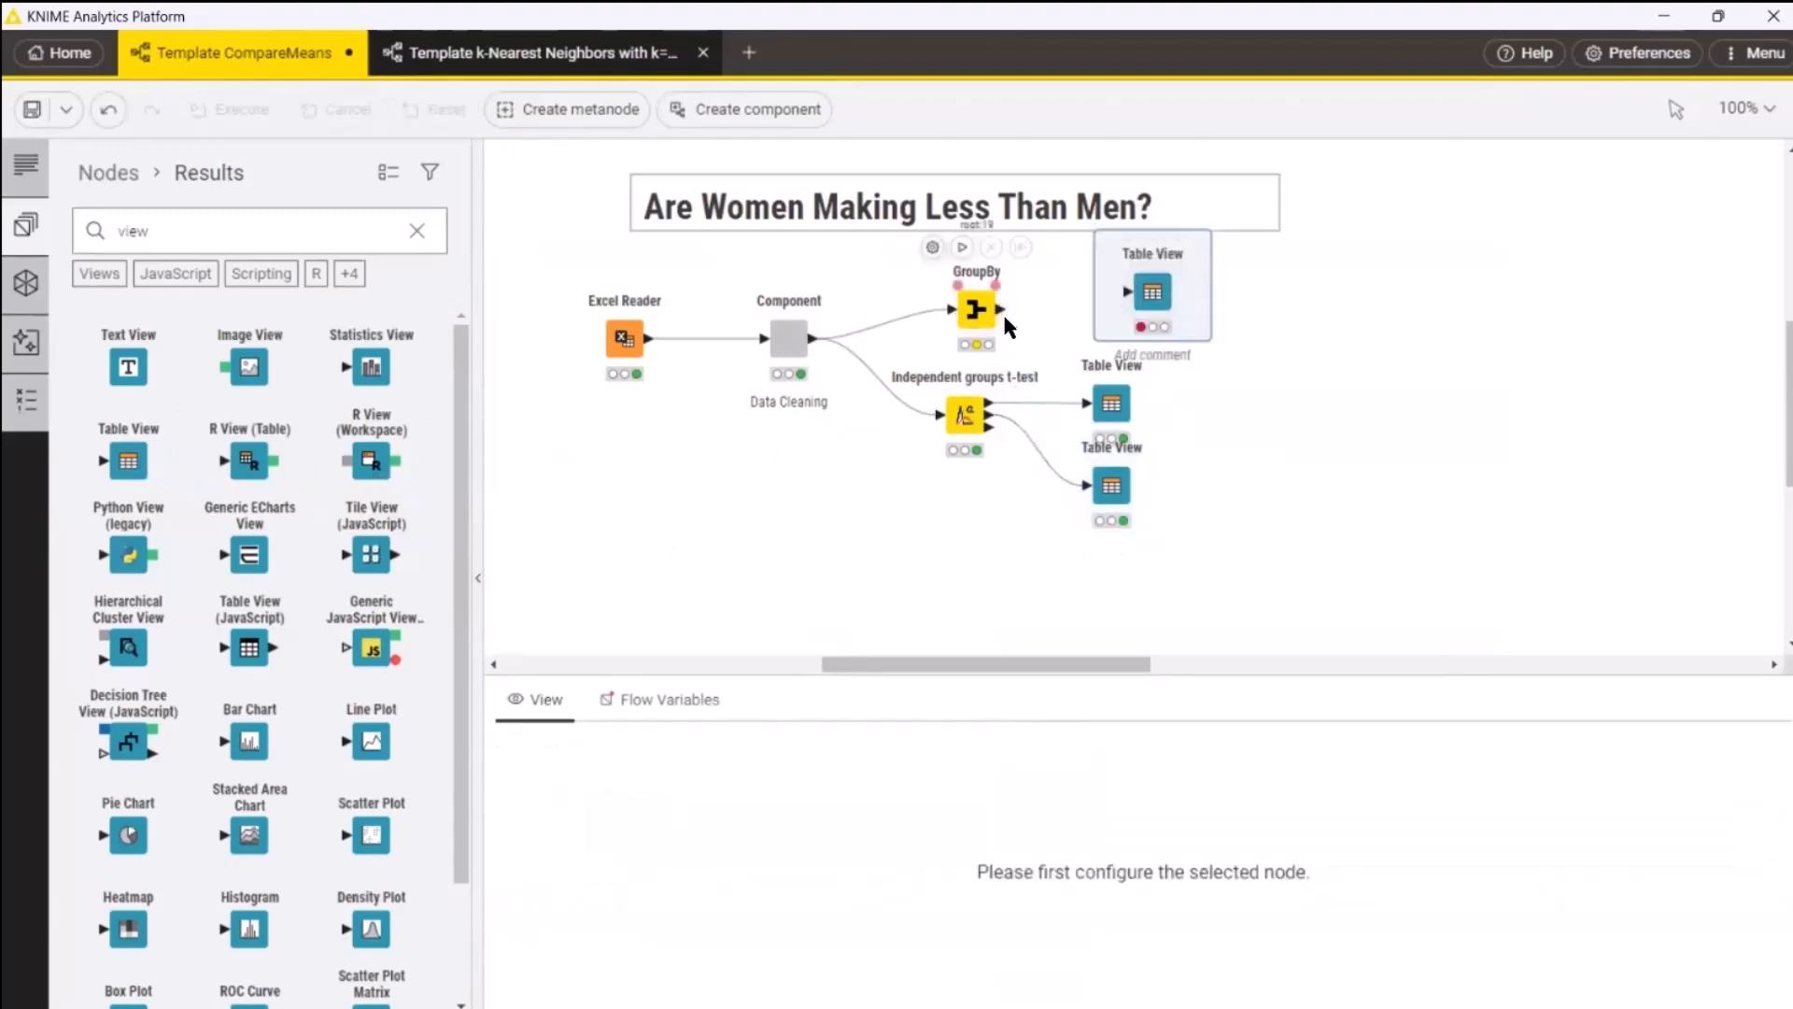
{"action": "left_click_drag", "start_coordinate": [999, 310], "coordinate": [1132, 292]}
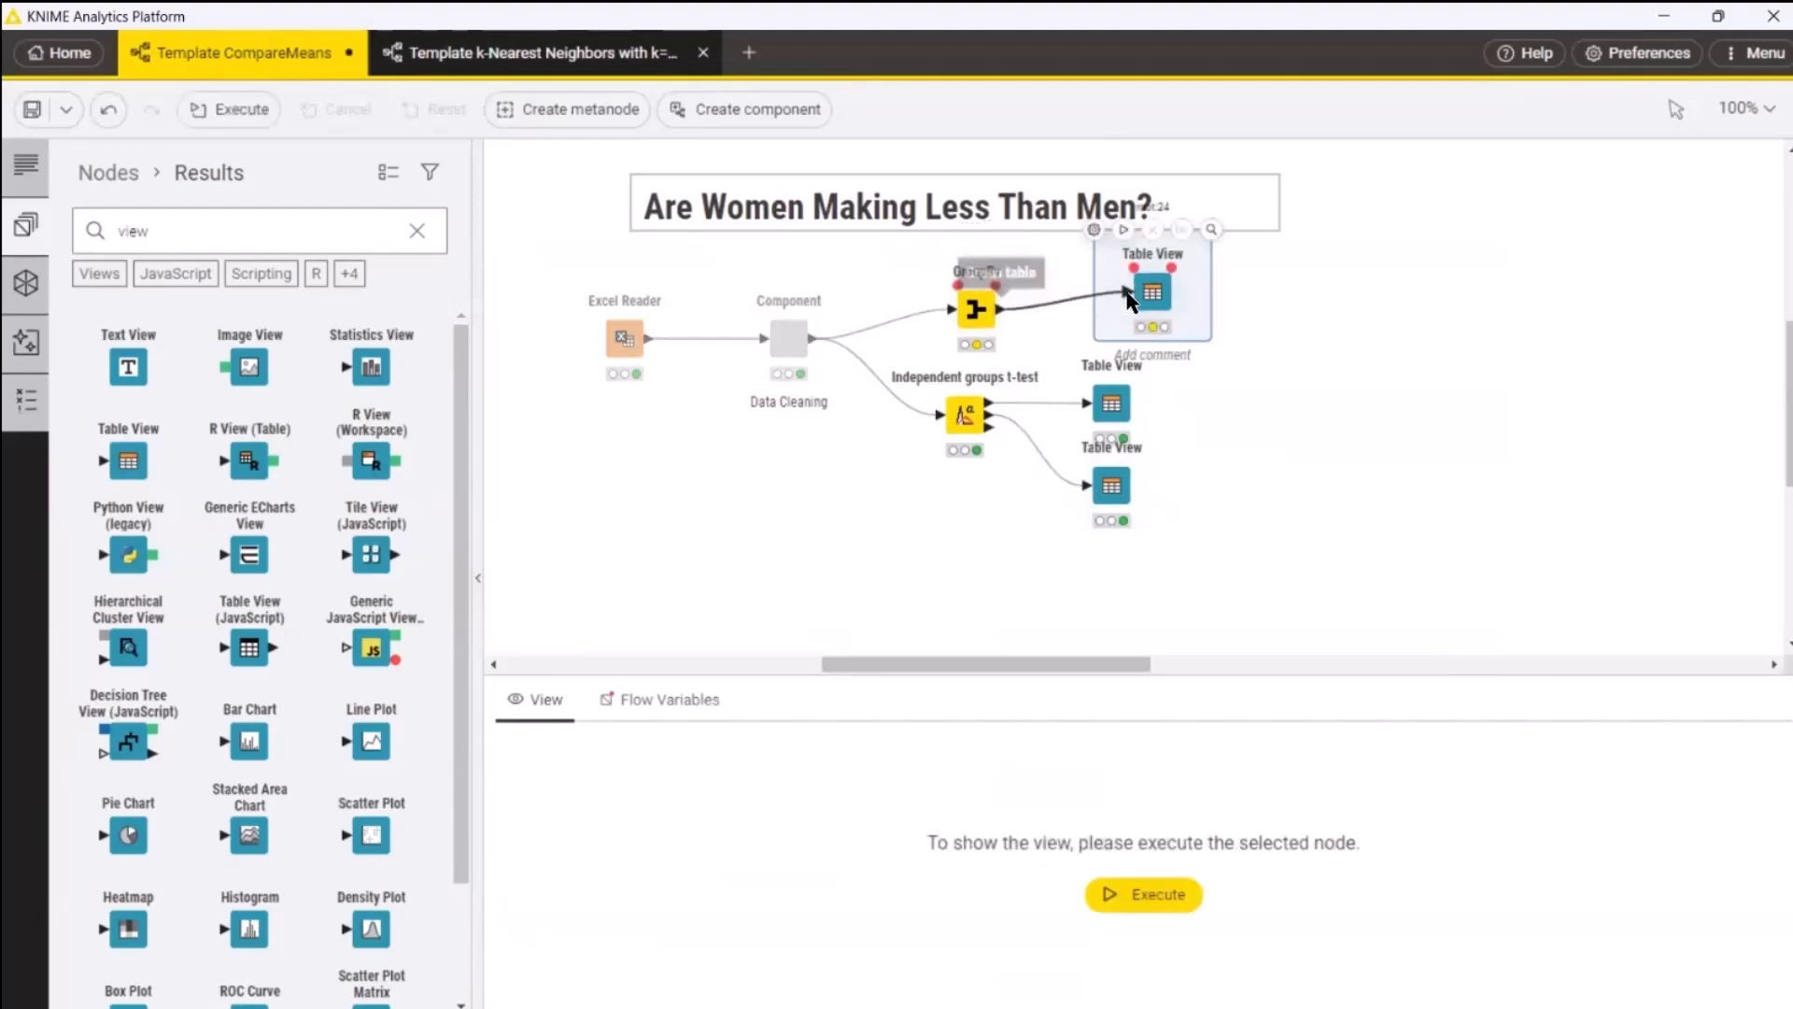
{"action": "left_click", "coordinate": [1120, 229]}
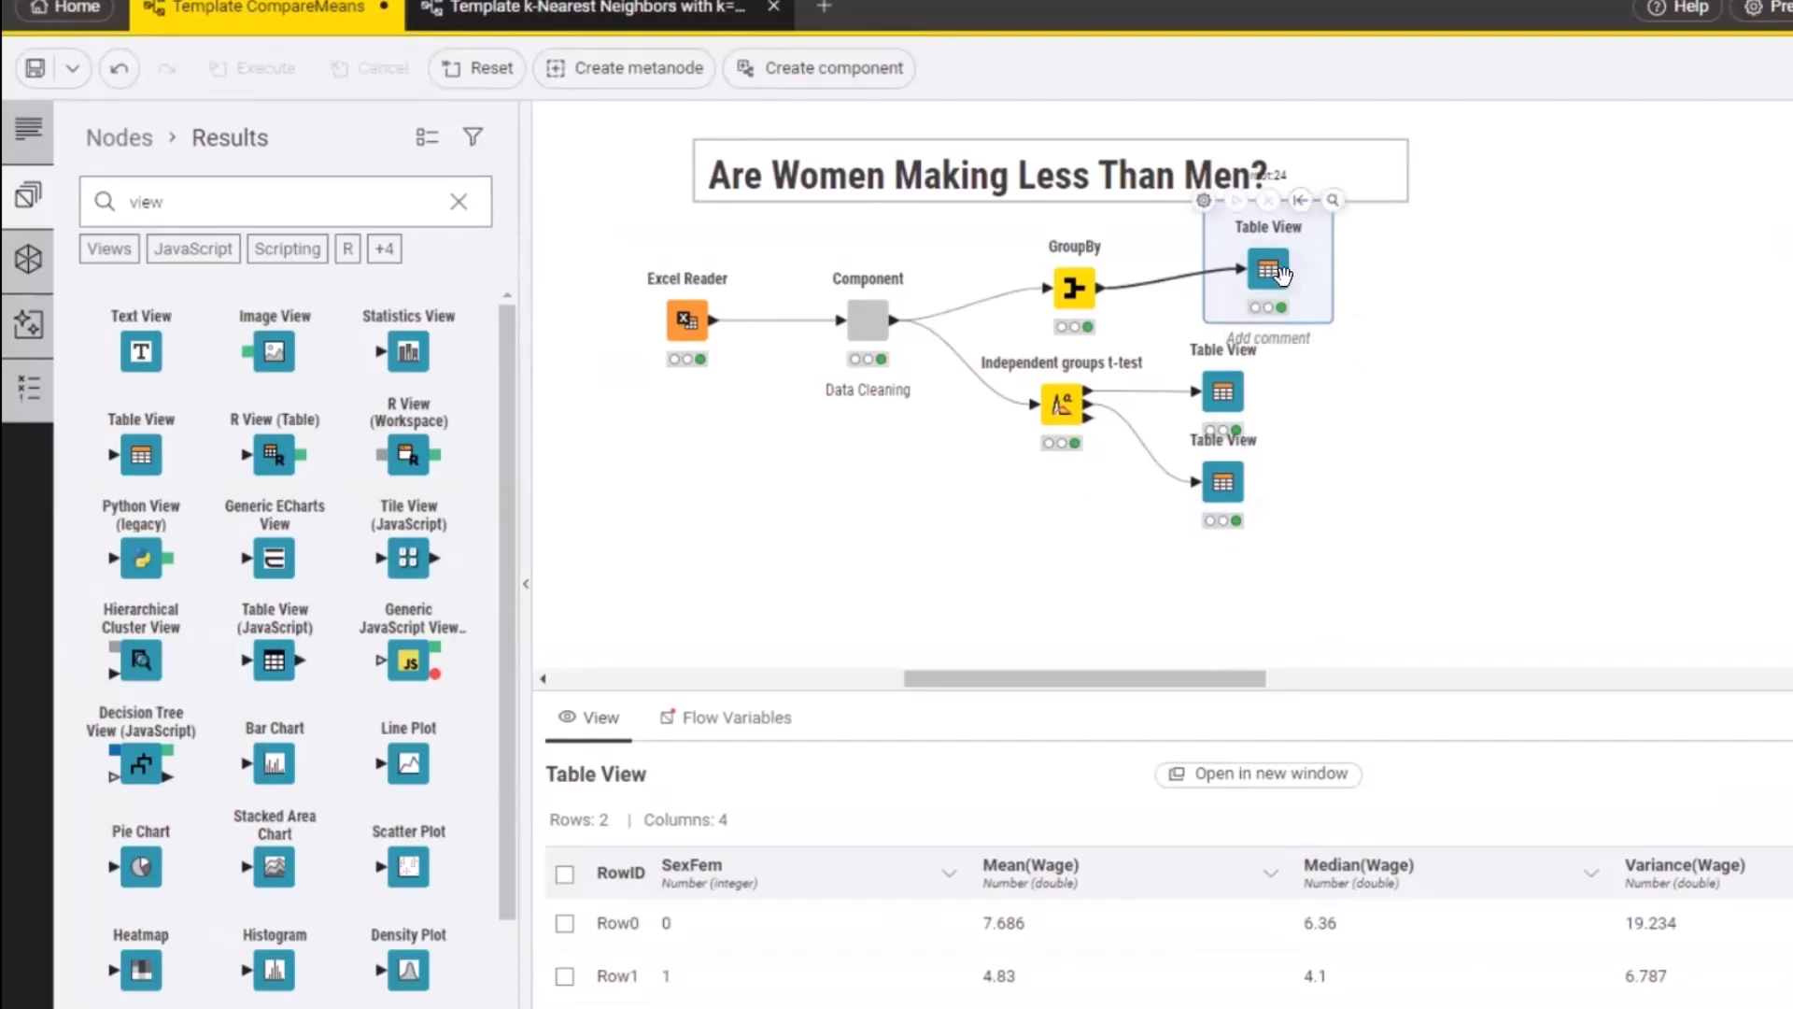
{"action": "left_click_drag", "start_coordinate": [1304, 322], "coordinate": [1272, 308]}
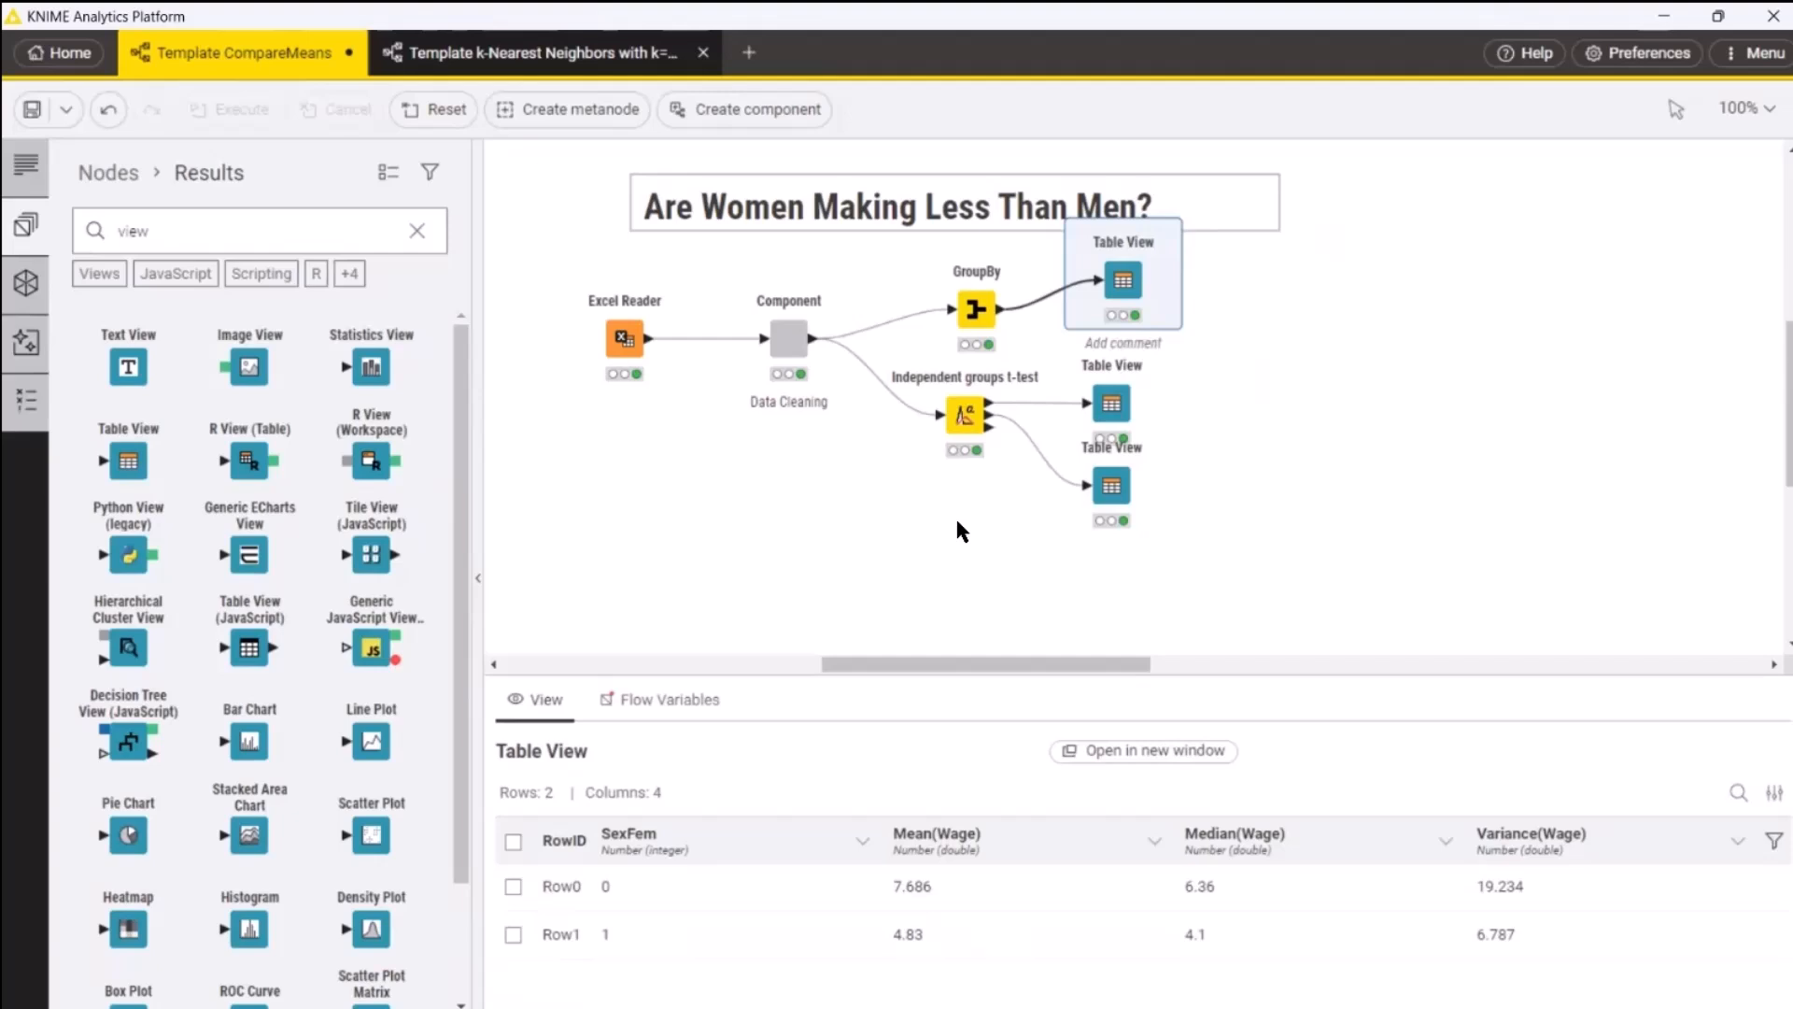
{"action": "key", "text": "alt+Tab"}
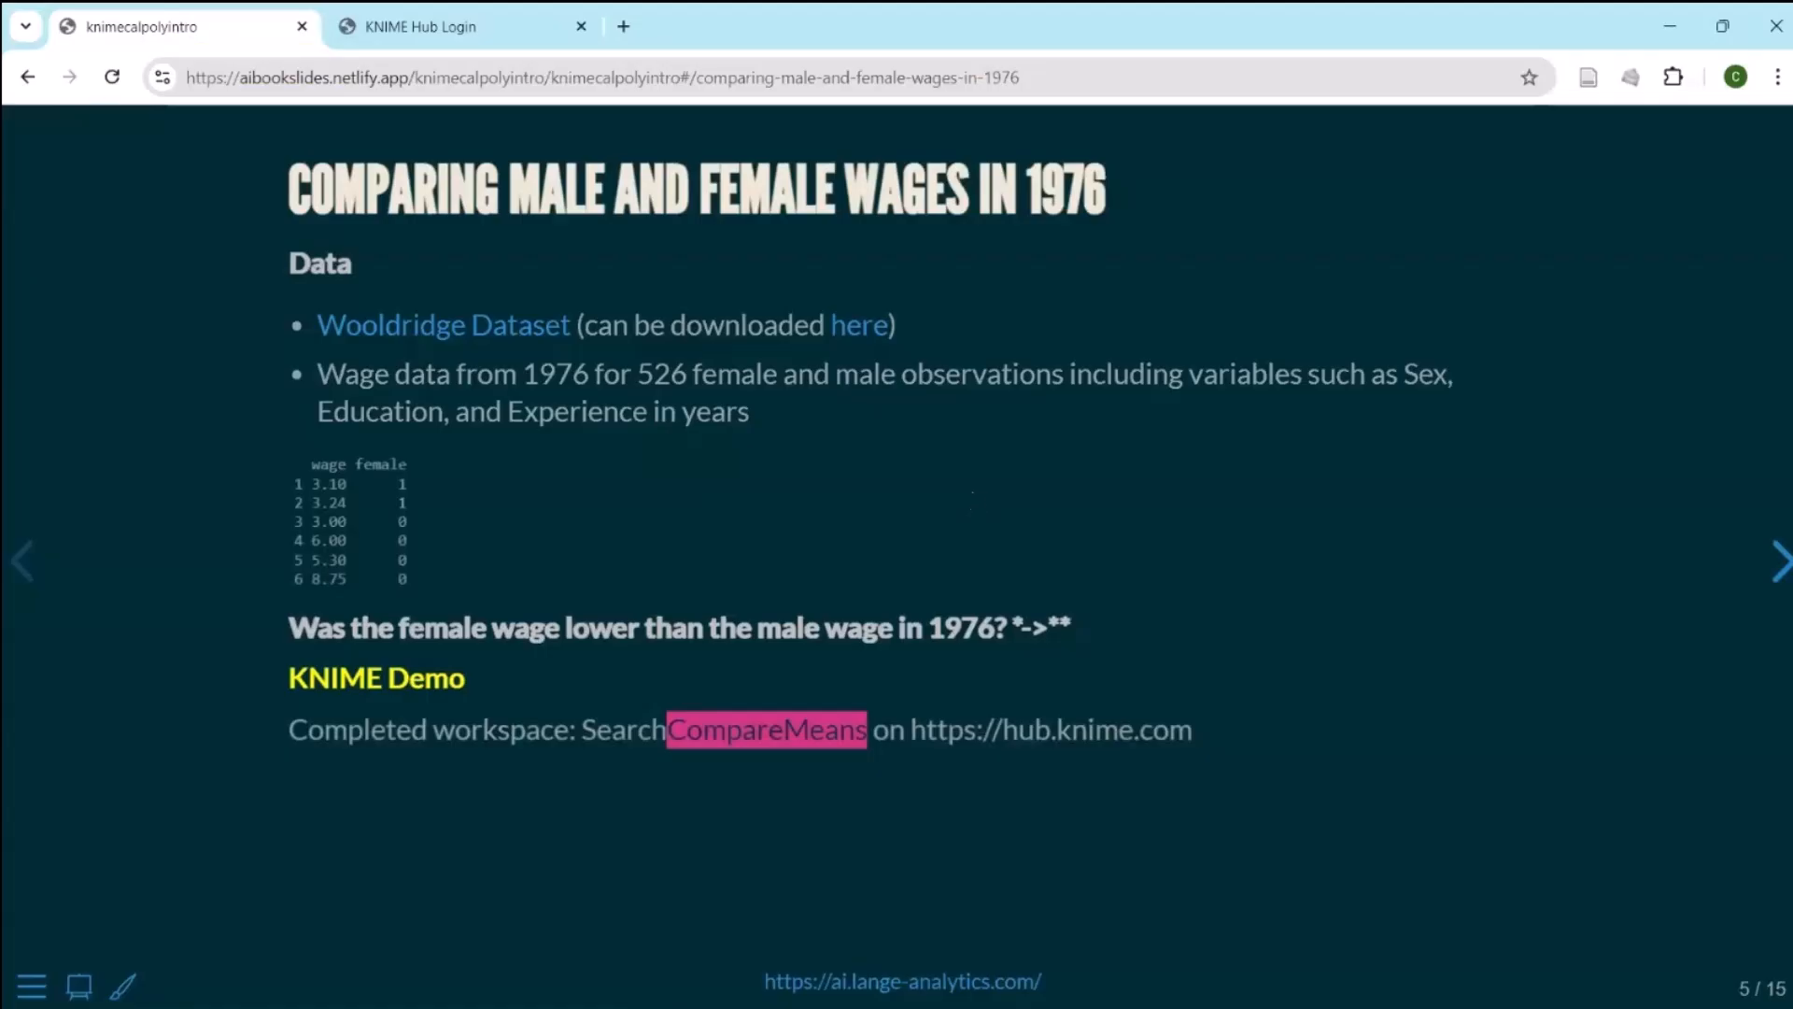
{"action": "key", "text": "Right"}
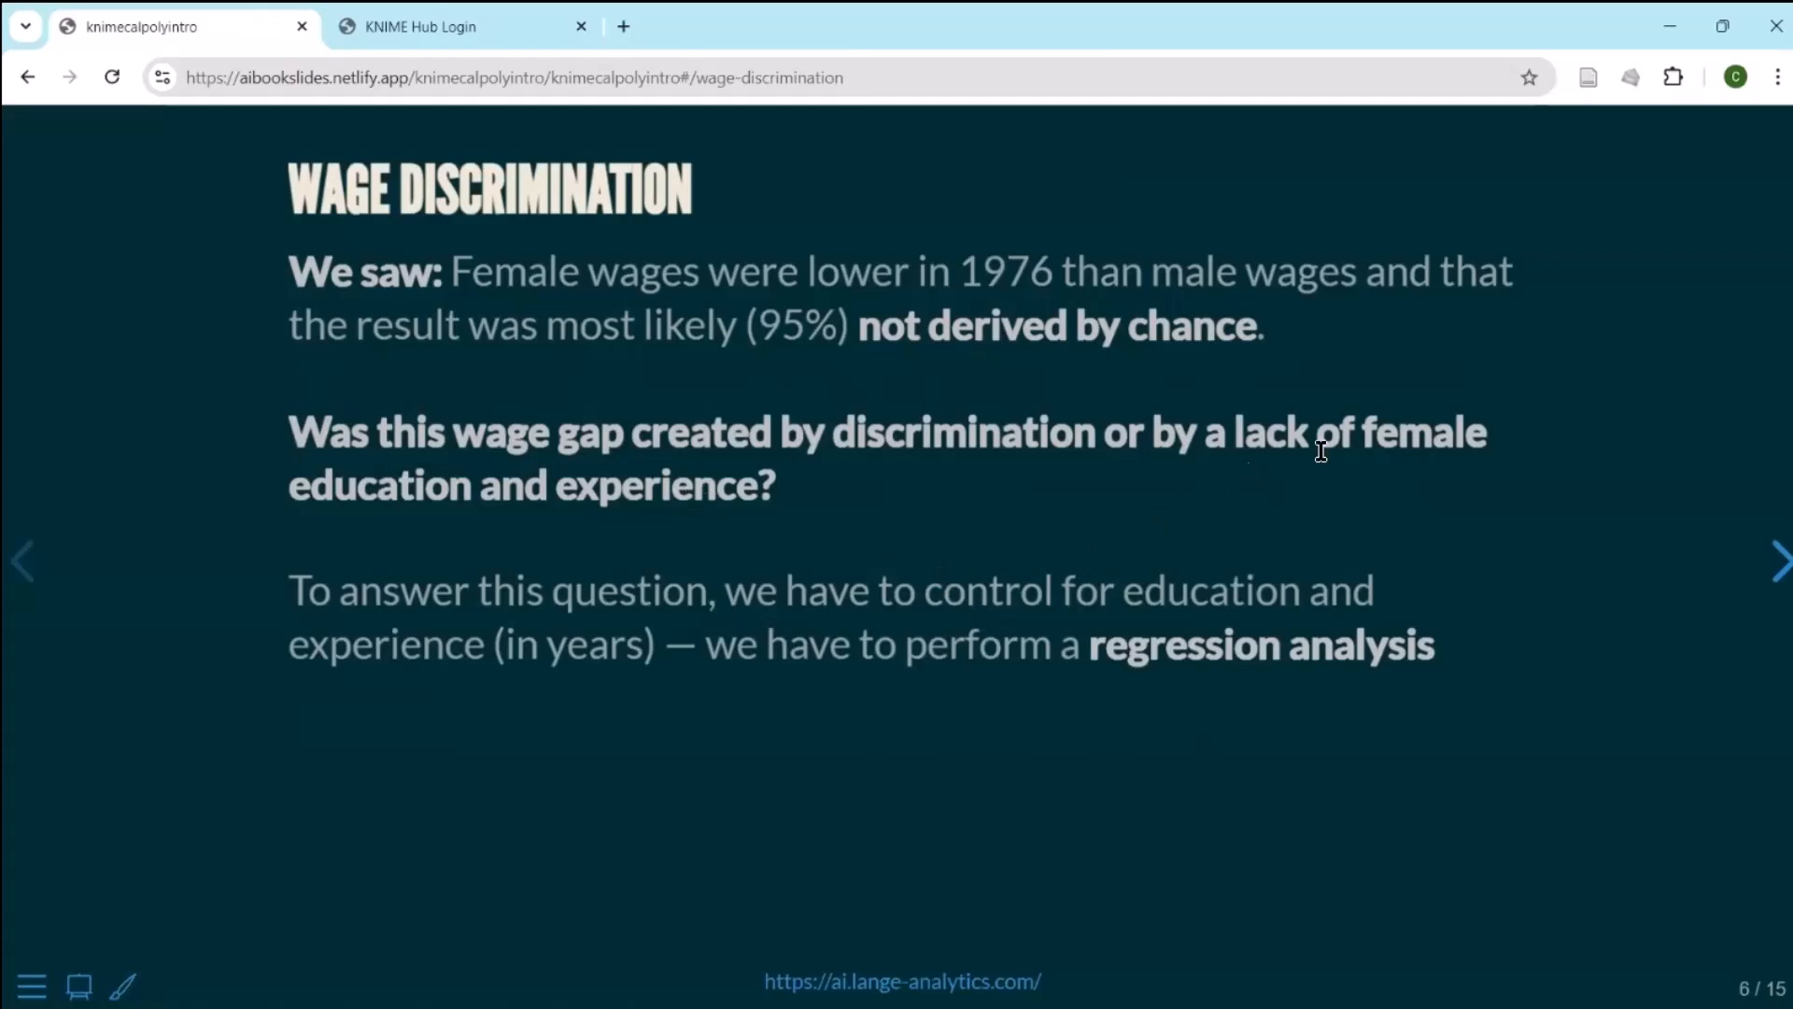
{"action": "left_click_drag", "start_coordinate": [302, 478], "coordinate": [836, 484]}
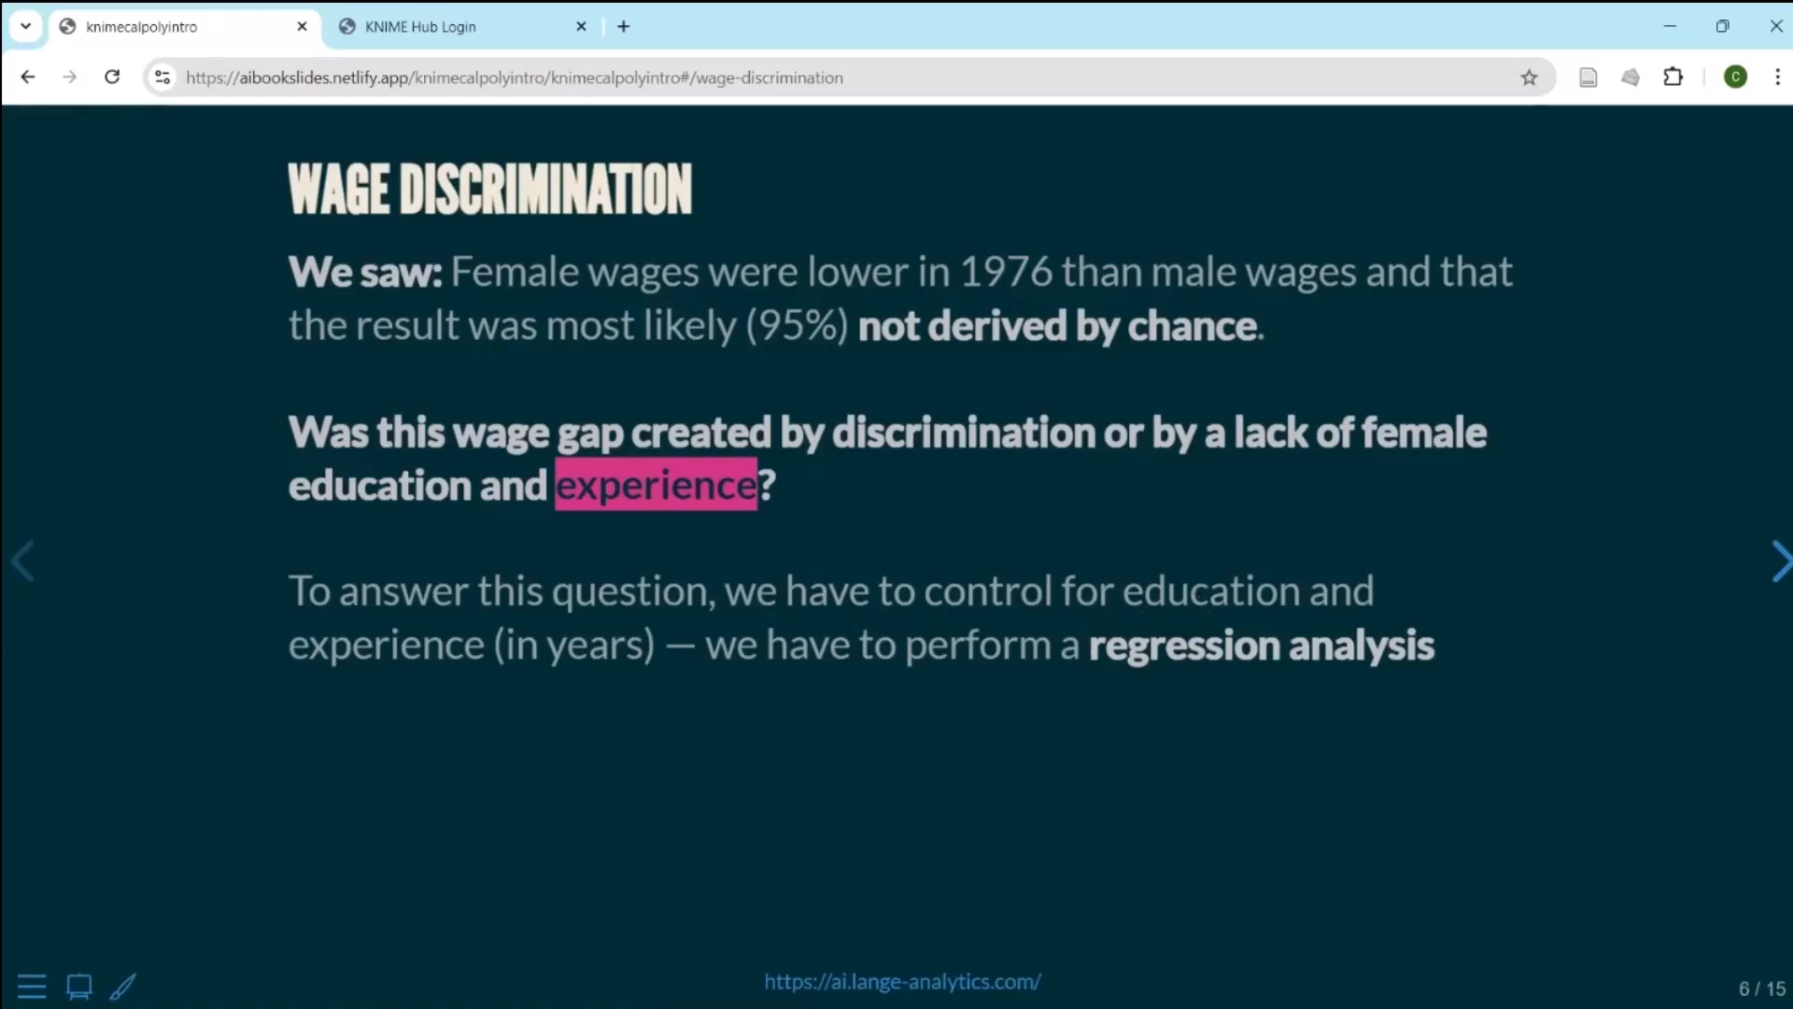
{"action": "key", "text": "Right"}
{"action": "mouse_move", "coordinate": [768, 381]}
{"action": "left_mouse_down"}
{"action": "mouse_move", "coordinate": [846, 386]}
{"action": "mouse_move", "coordinate": [745, 395]}
{"action": "mouse_move", "coordinate": [766, 381]}
{"action": "left_mouse_up"}
{"action": "left_click", "coordinate": [769, 384]}
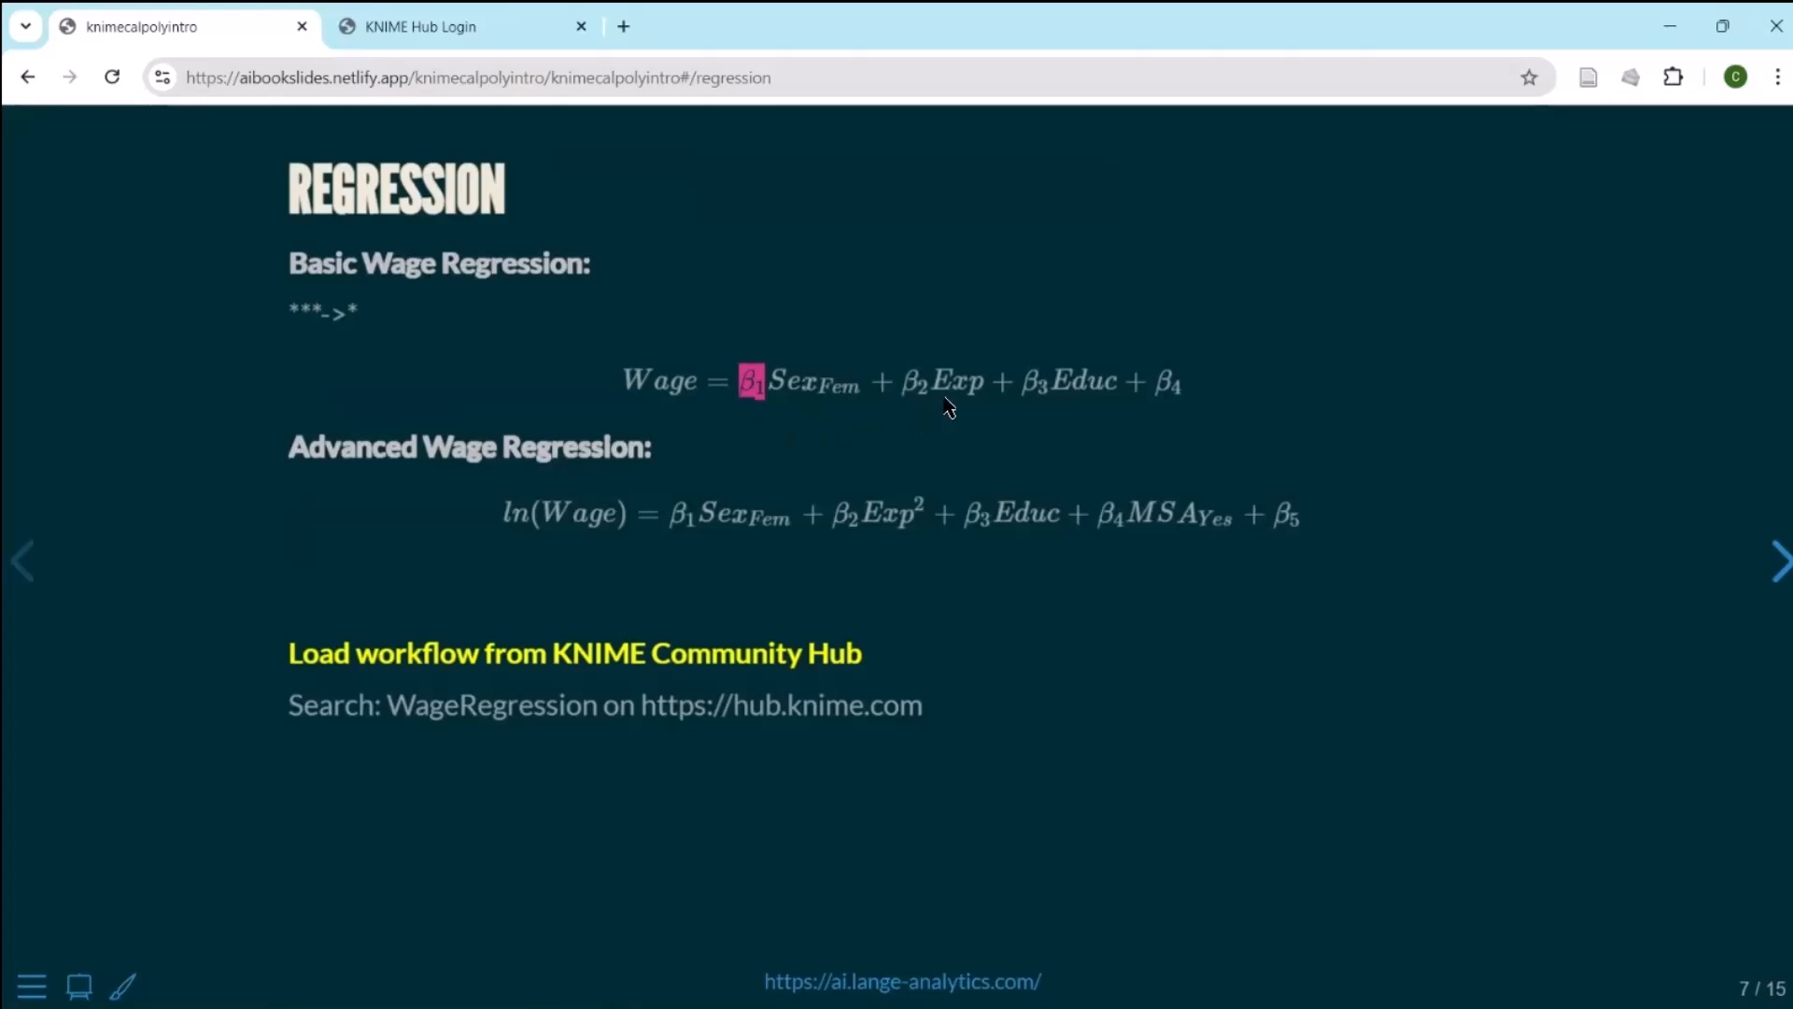
{"action": "left_click", "coordinate": [904, 383]}
{"action": "left_click_drag", "start_coordinate": [904, 384], "coordinate": [1182, 387]}
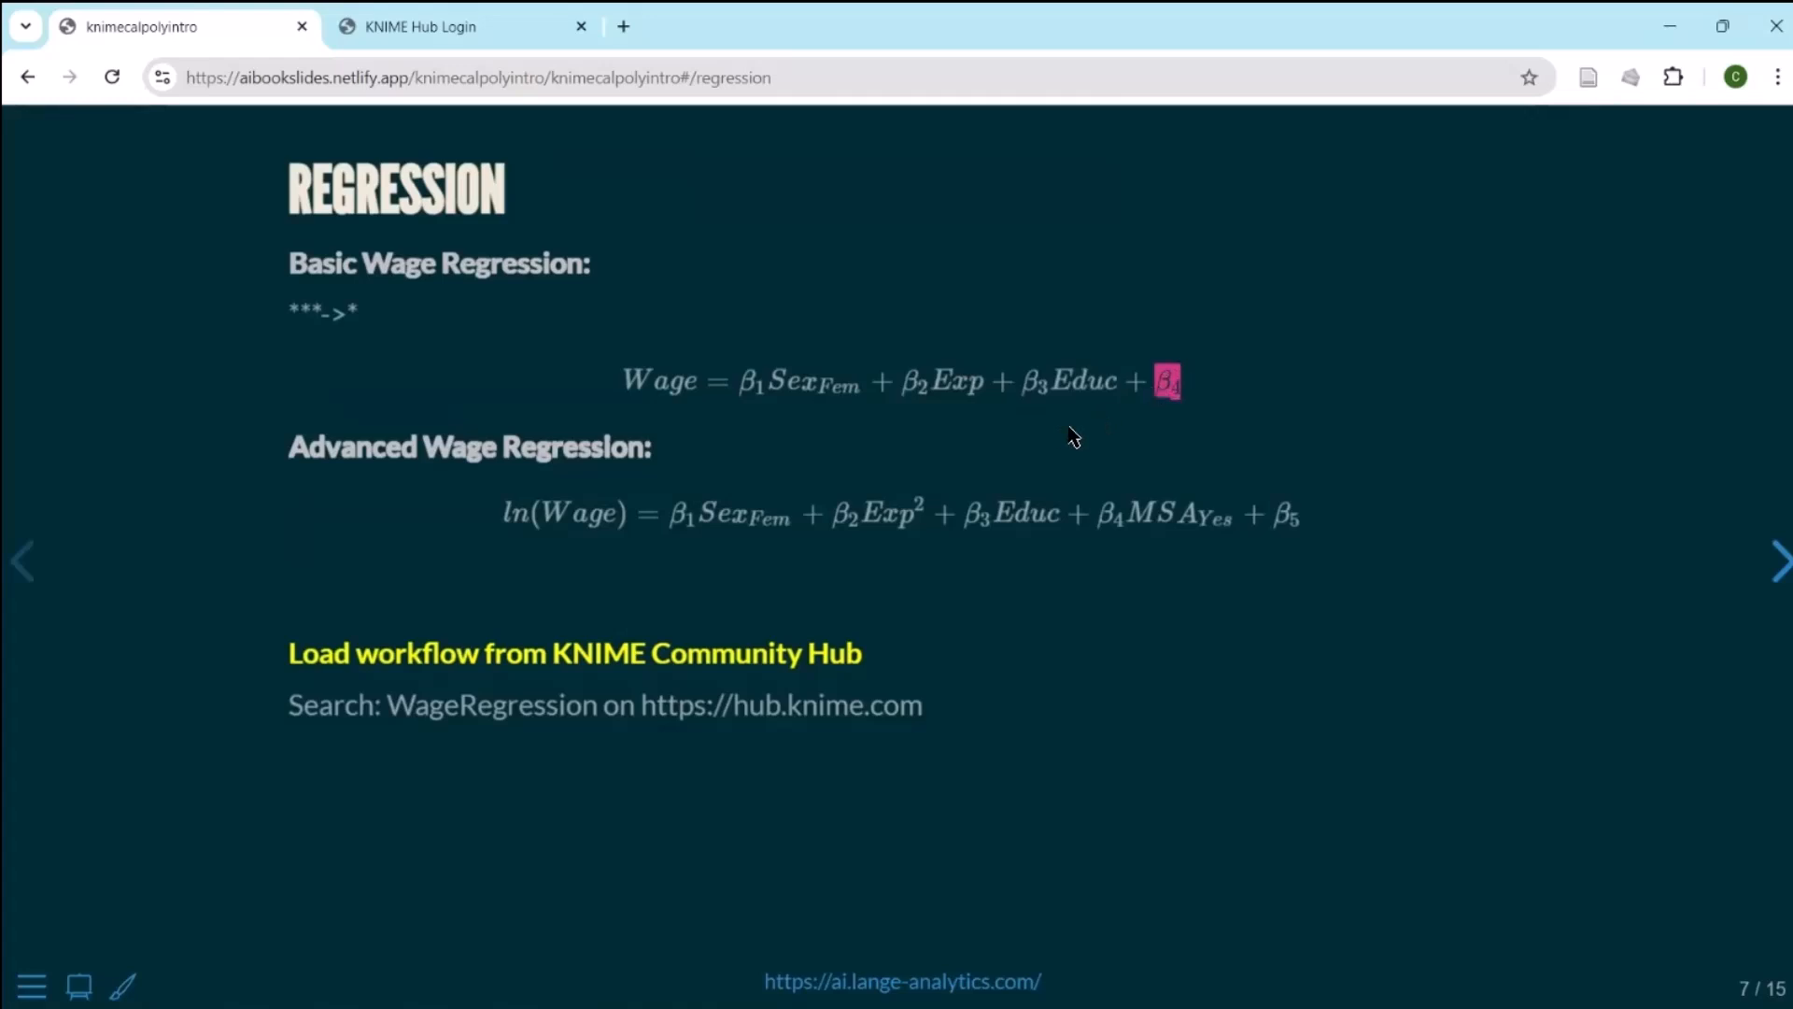
{"action": "left_click", "coordinate": [504, 525]}
{"action": "left_click_drag", "start_coordinate": [504, 525], "coordinate": [629, 518]}
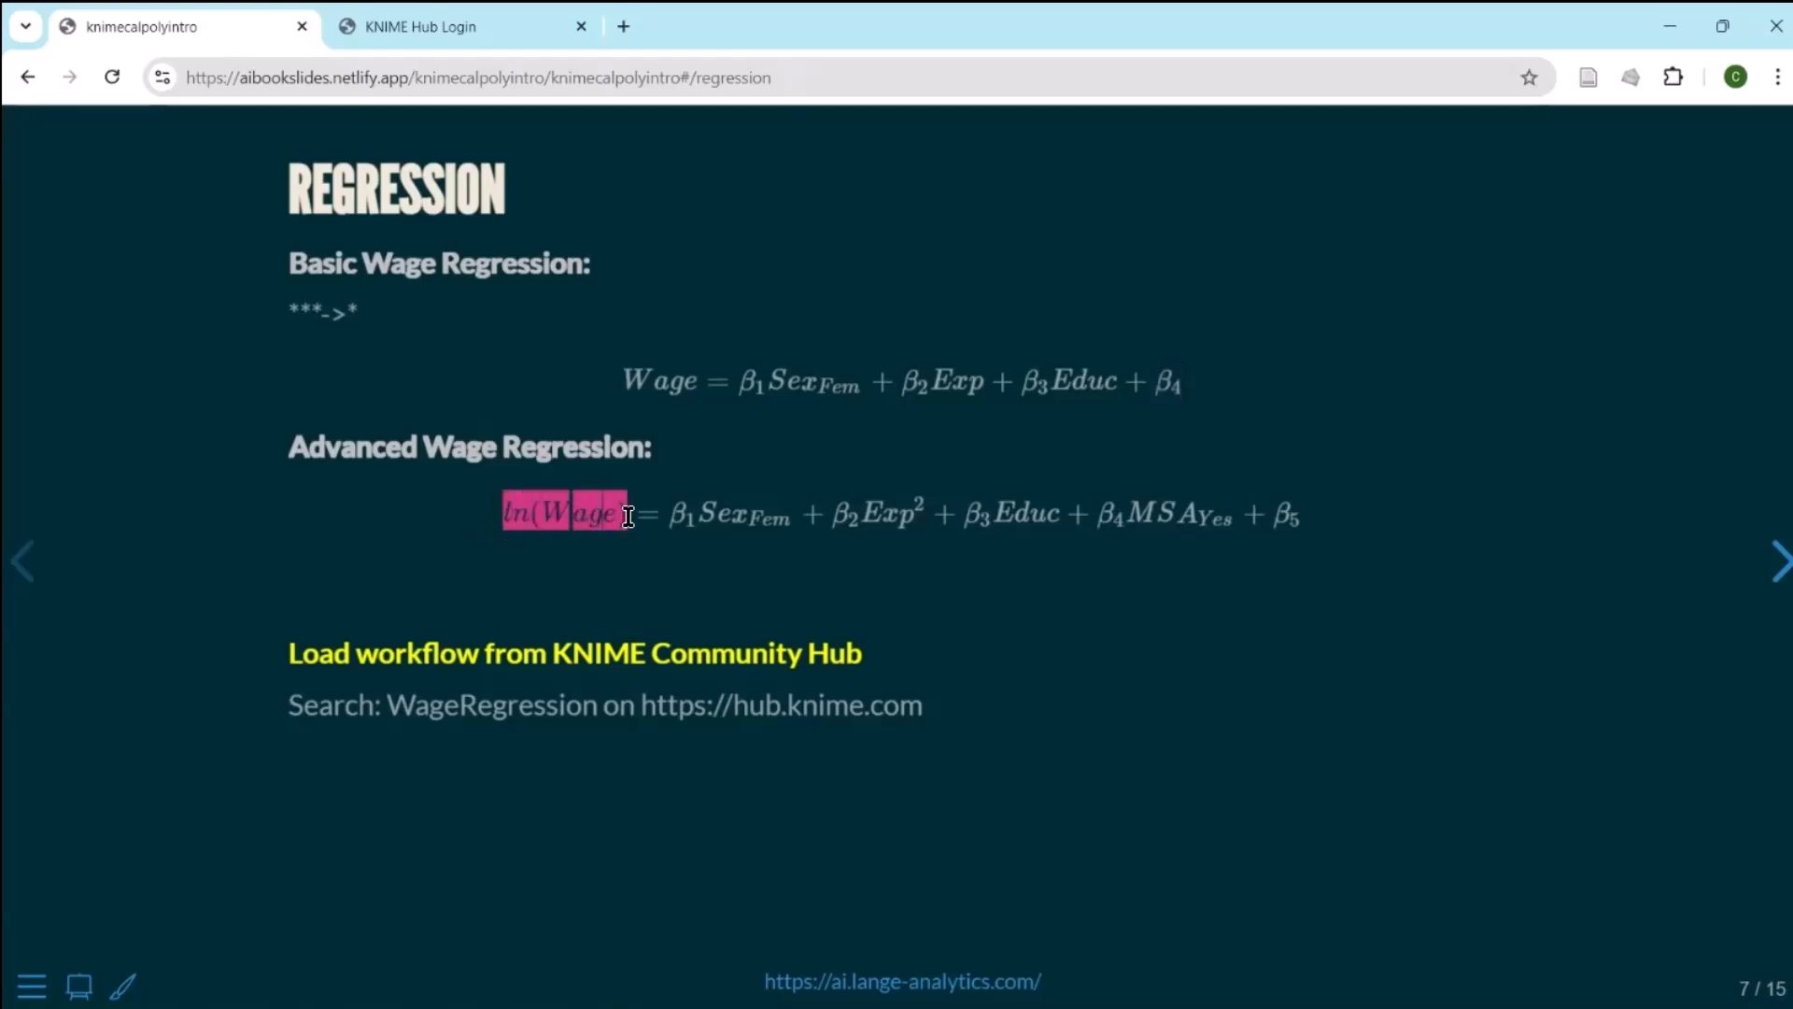
{"action": "left_click_drag", "start_coordinate": [861, 510], "coordinate": [920, 521]}
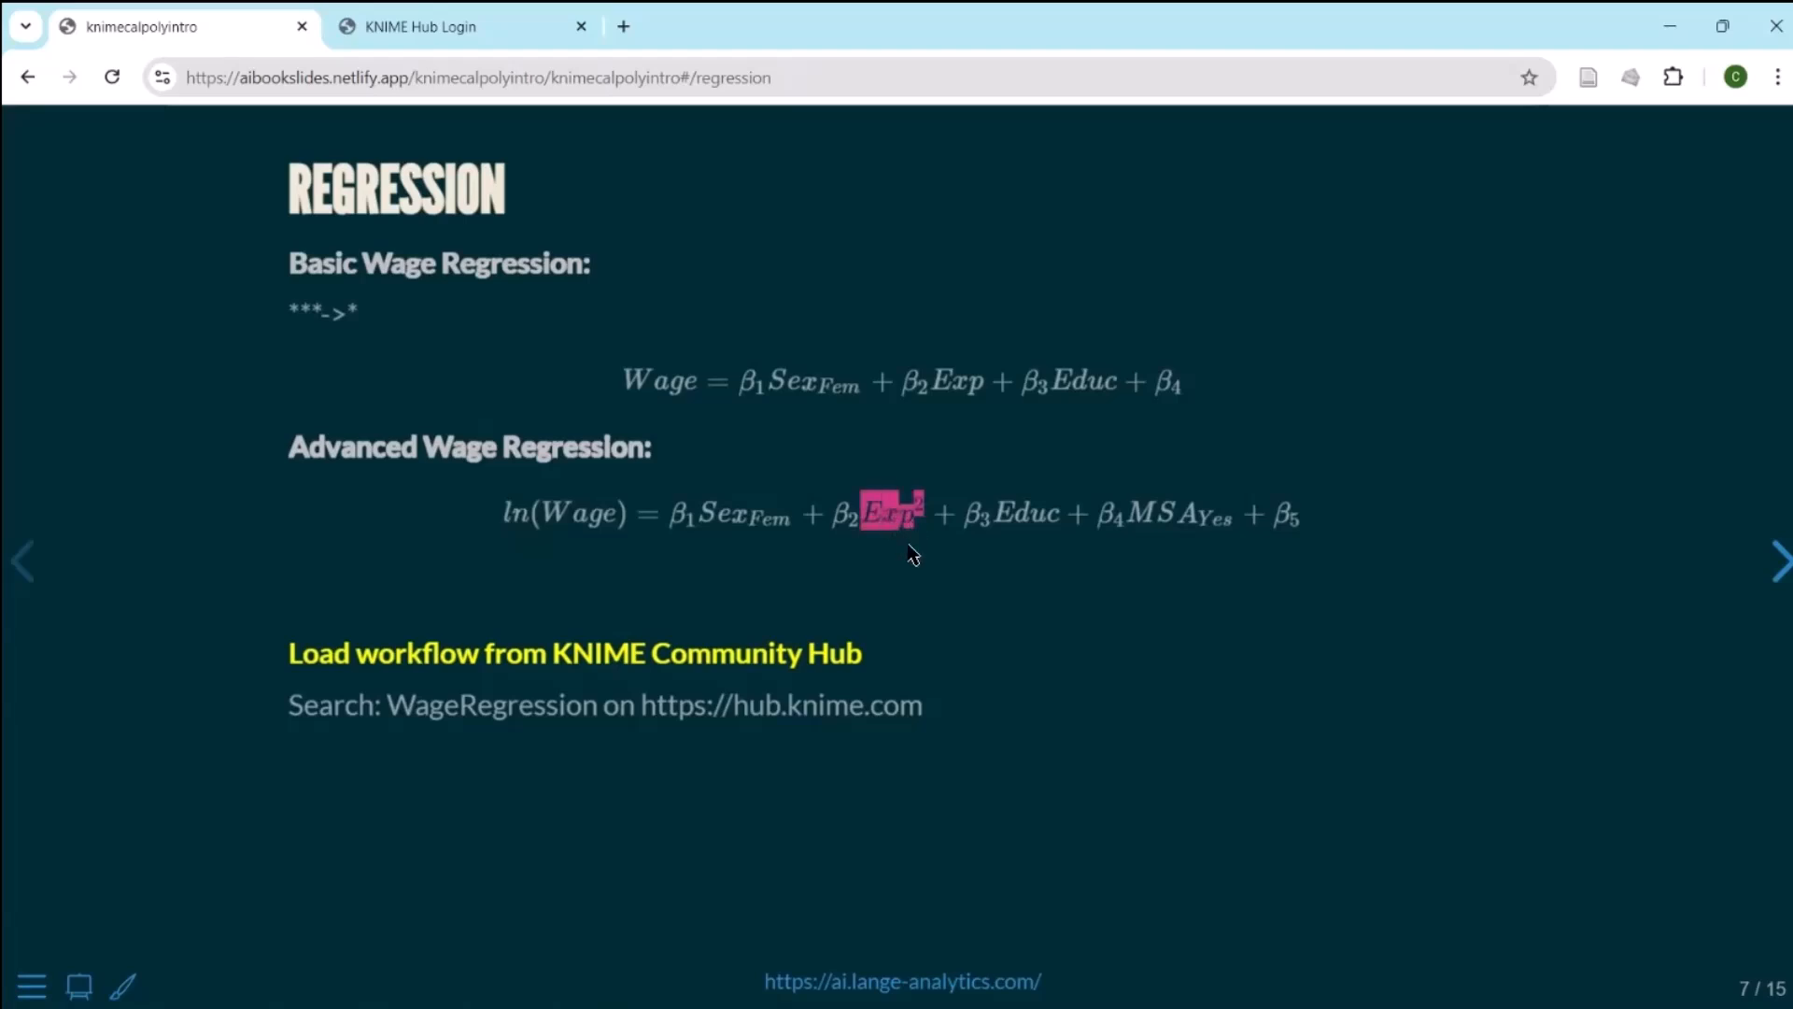
{"action": "left_click", "coordinate": [917, 575]}
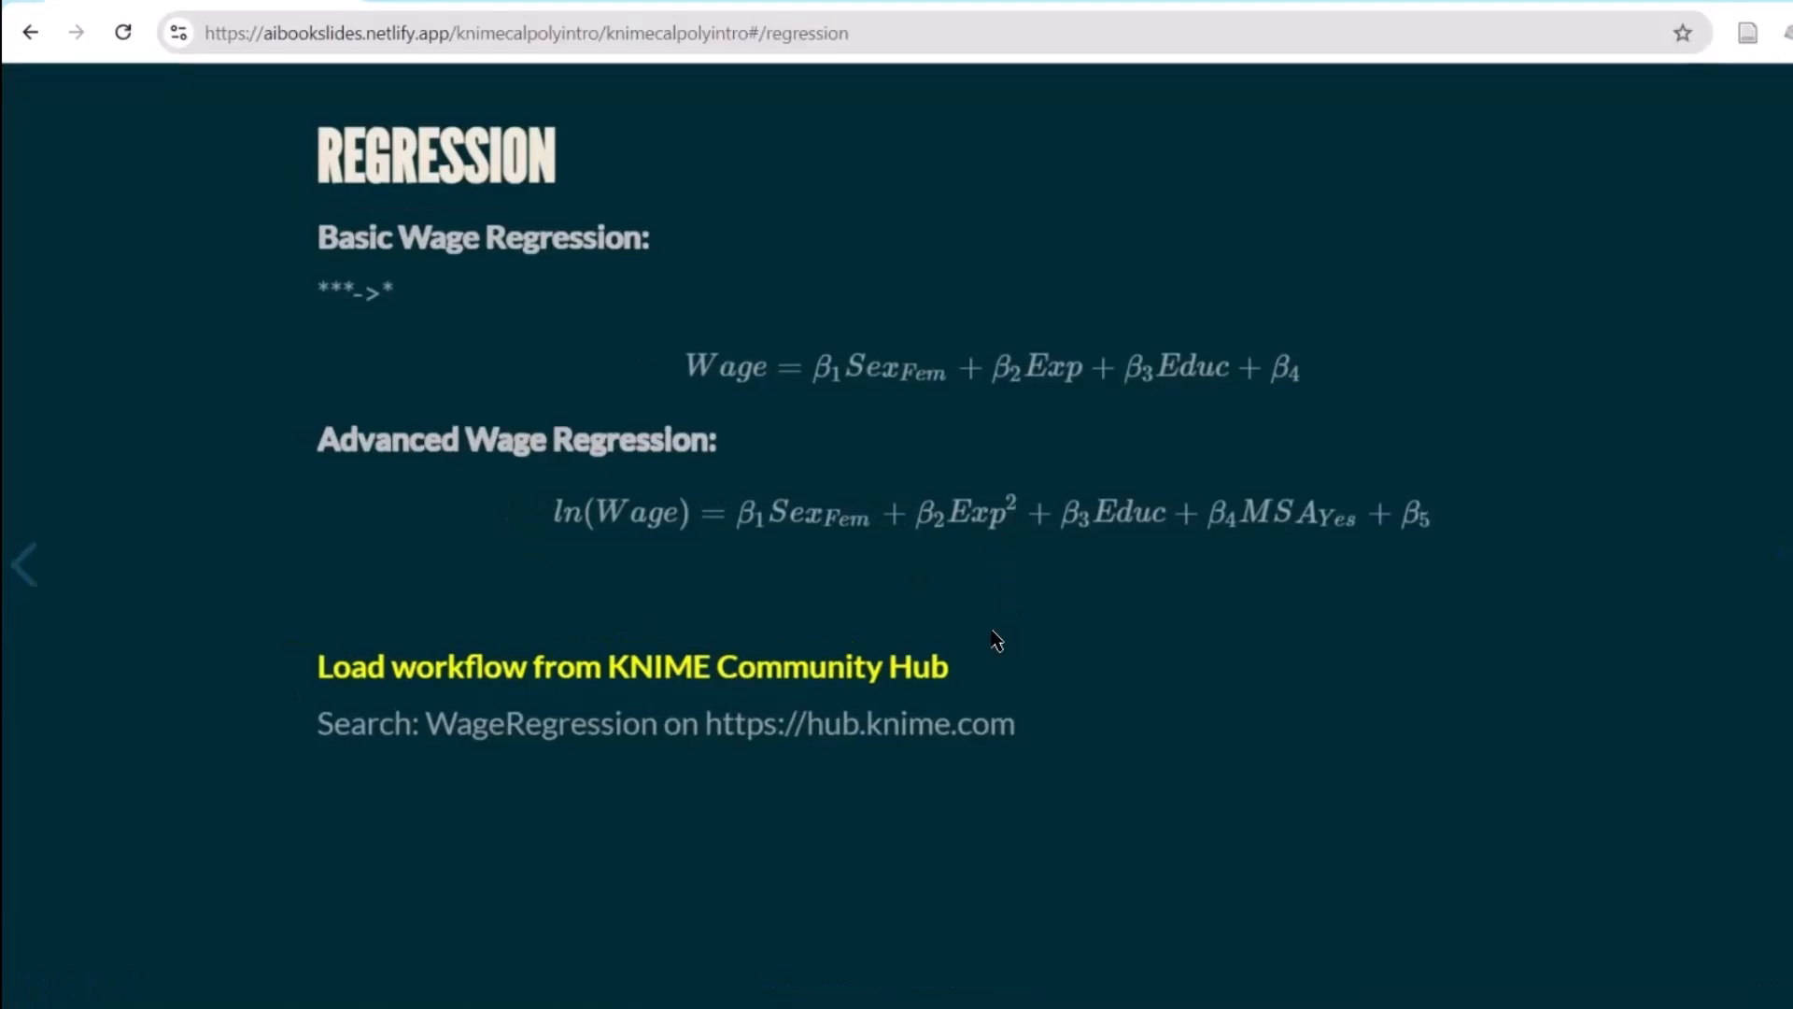
{"action": "left_click_drag", "start_coordinate": [558, 514], "coordinate": [689, 519]}
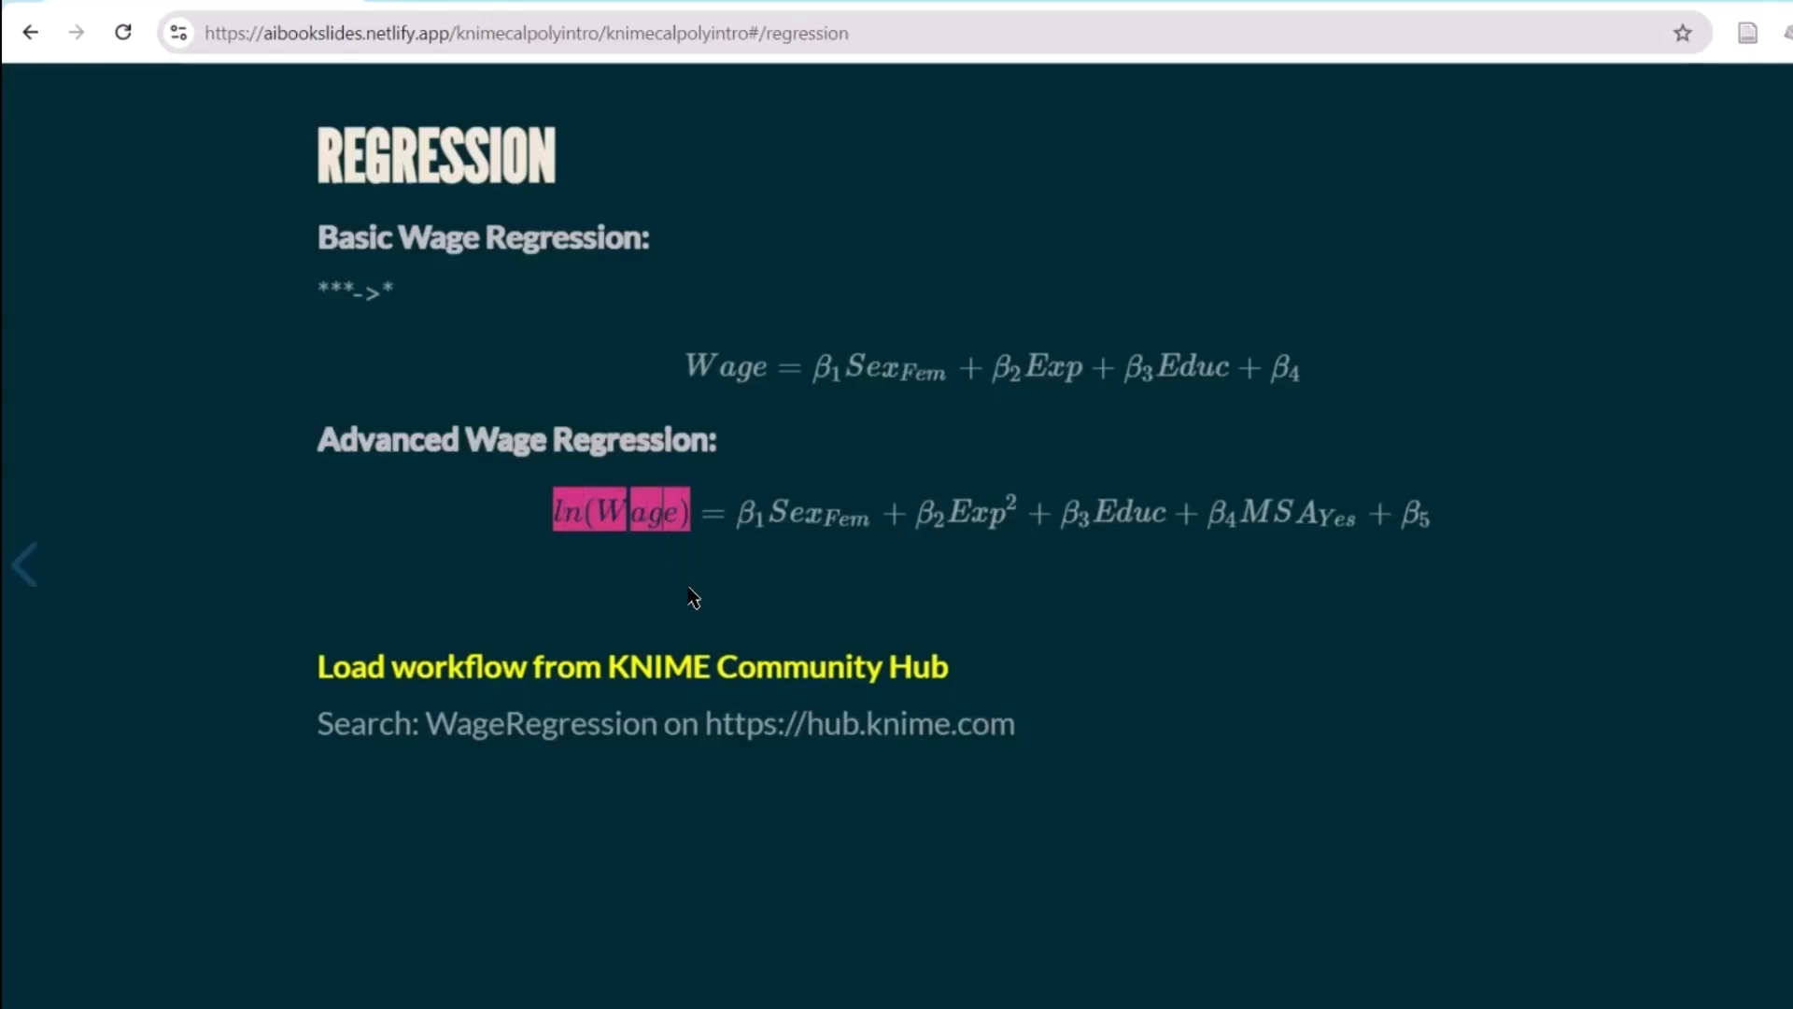
{"action": "left_click", "coordinate": [956, 595]}
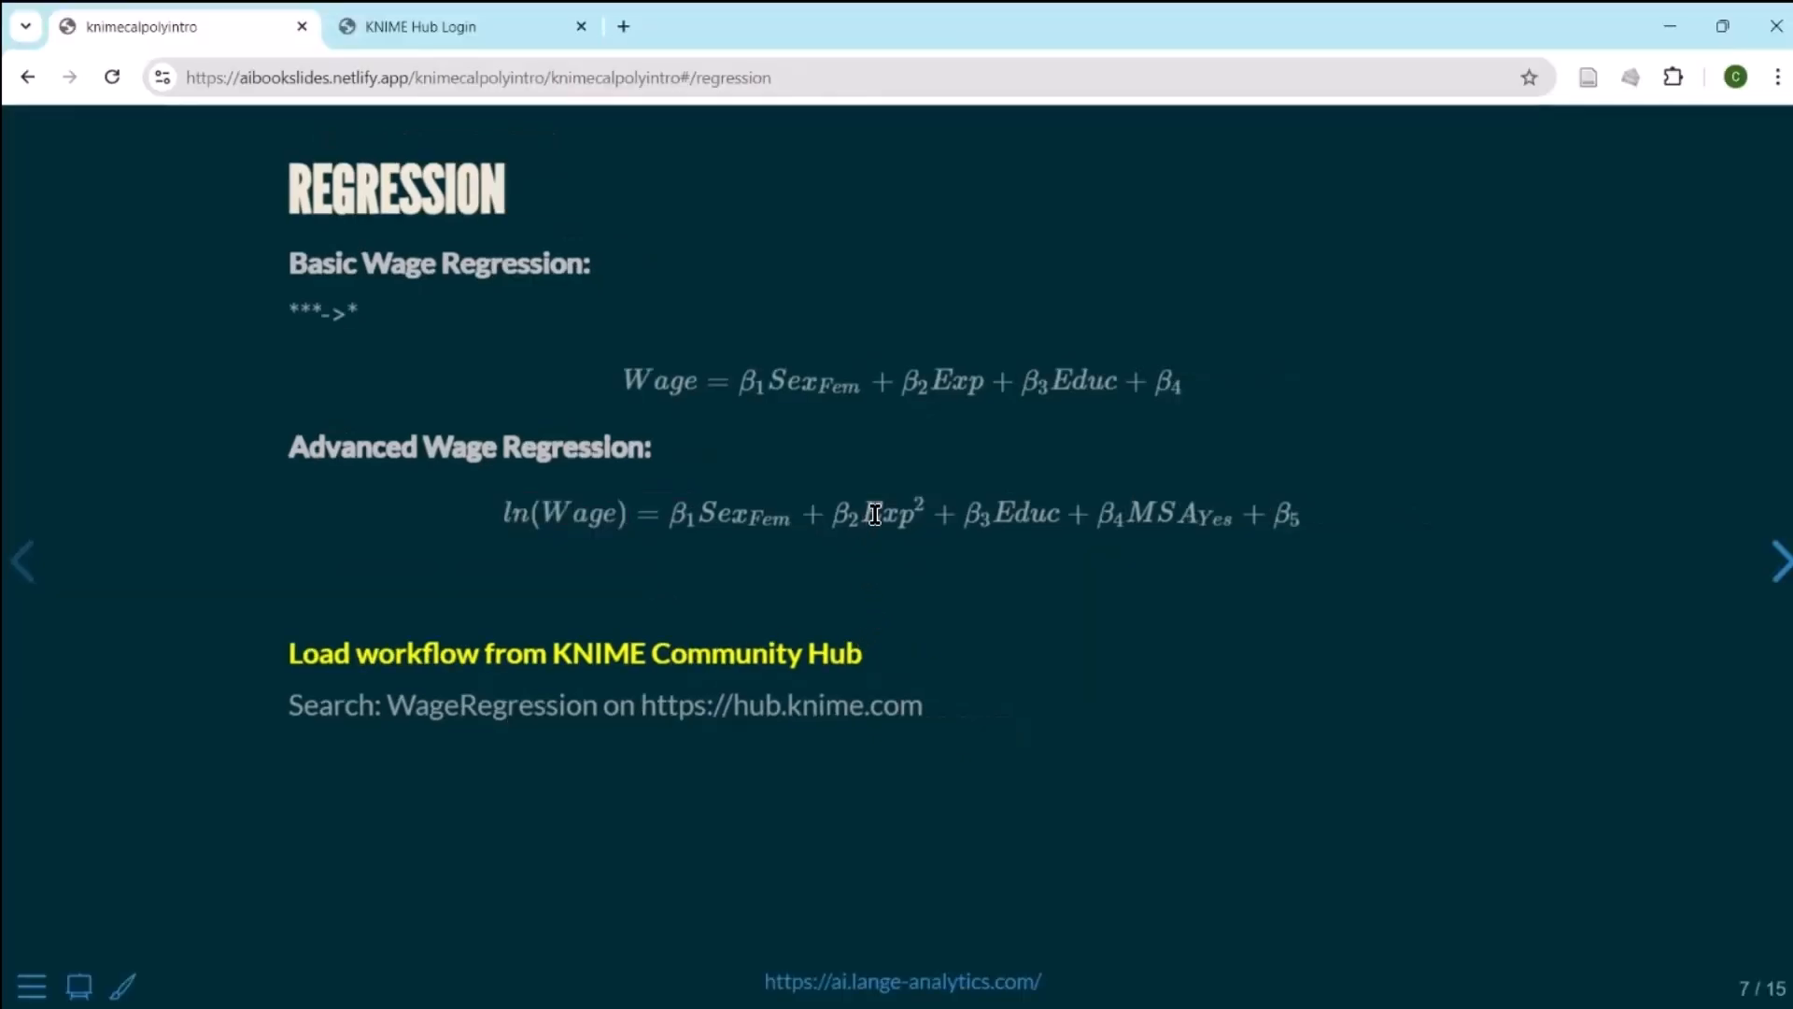
{"action": "left_click_drag", "start_coordinate": [875, 513], "coordinate": [926, 513]}
{"action": "left_click", "coordinate": [1043, 622]}
{"action": "left_click_drag", "start_coordinate": [1128, 515], "coordinate": [1194, 572]}
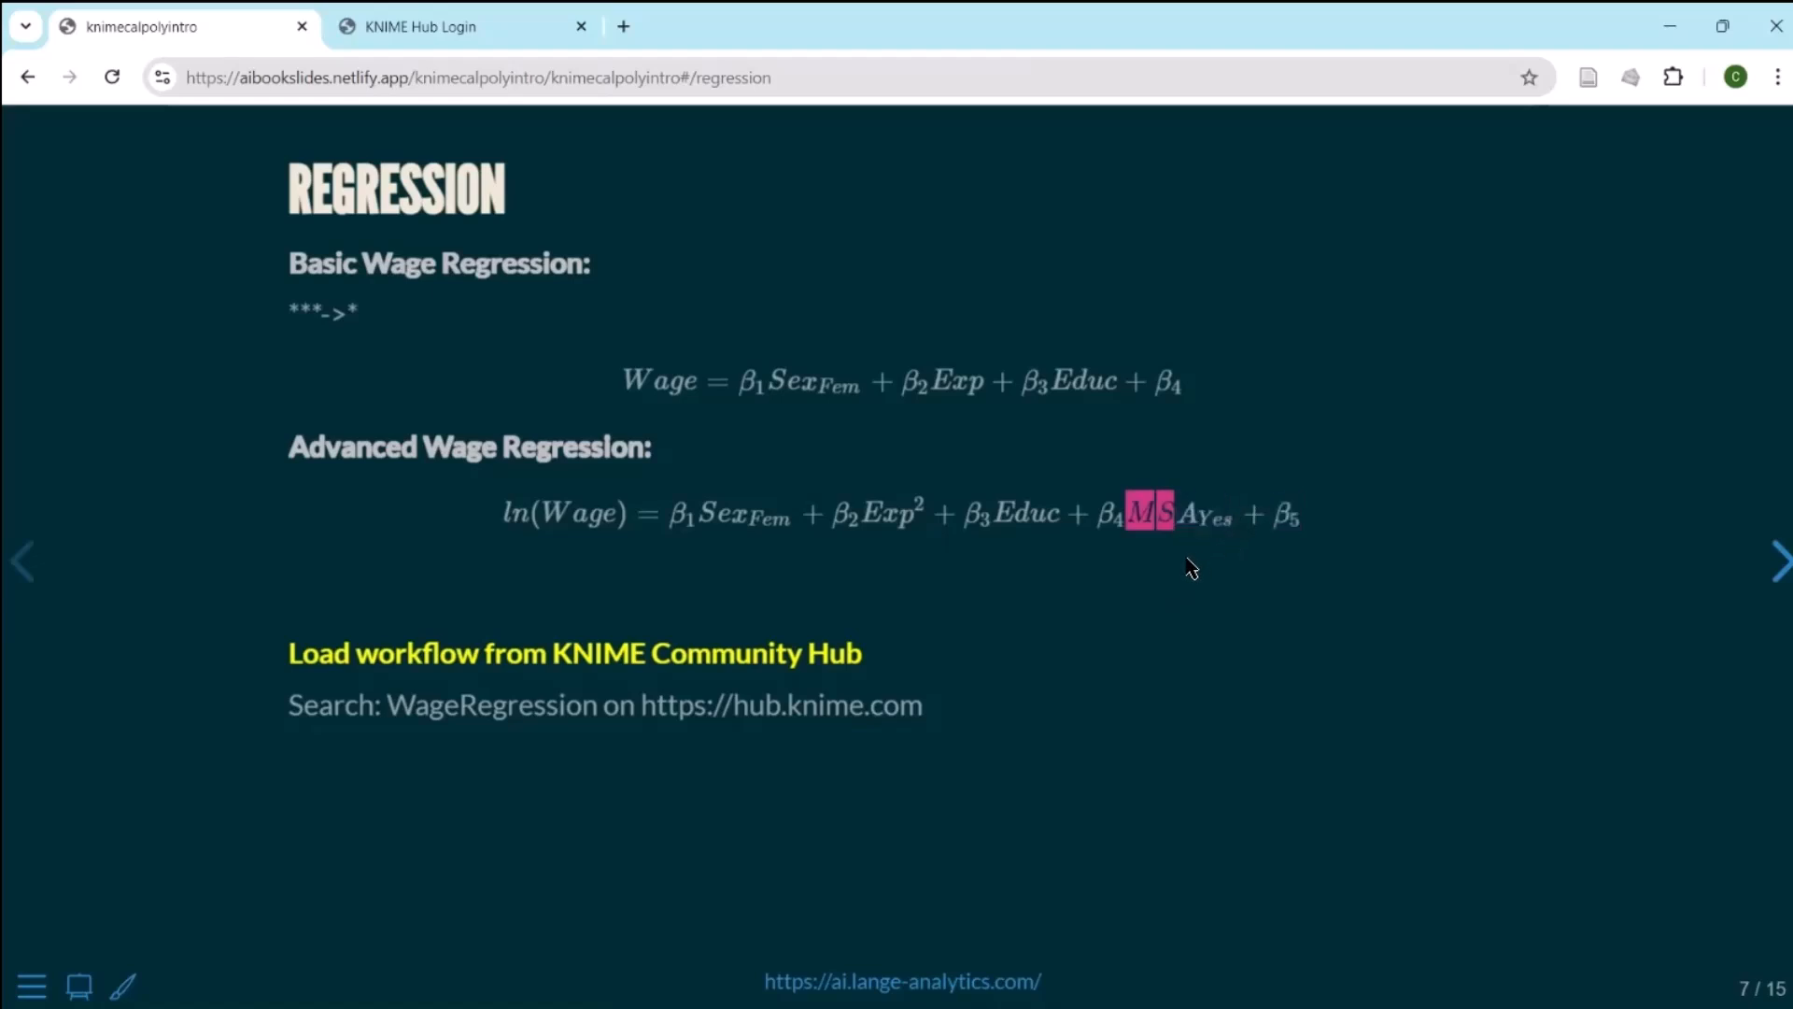
{"action": "left_click", "coordinate": [1107, 572]}
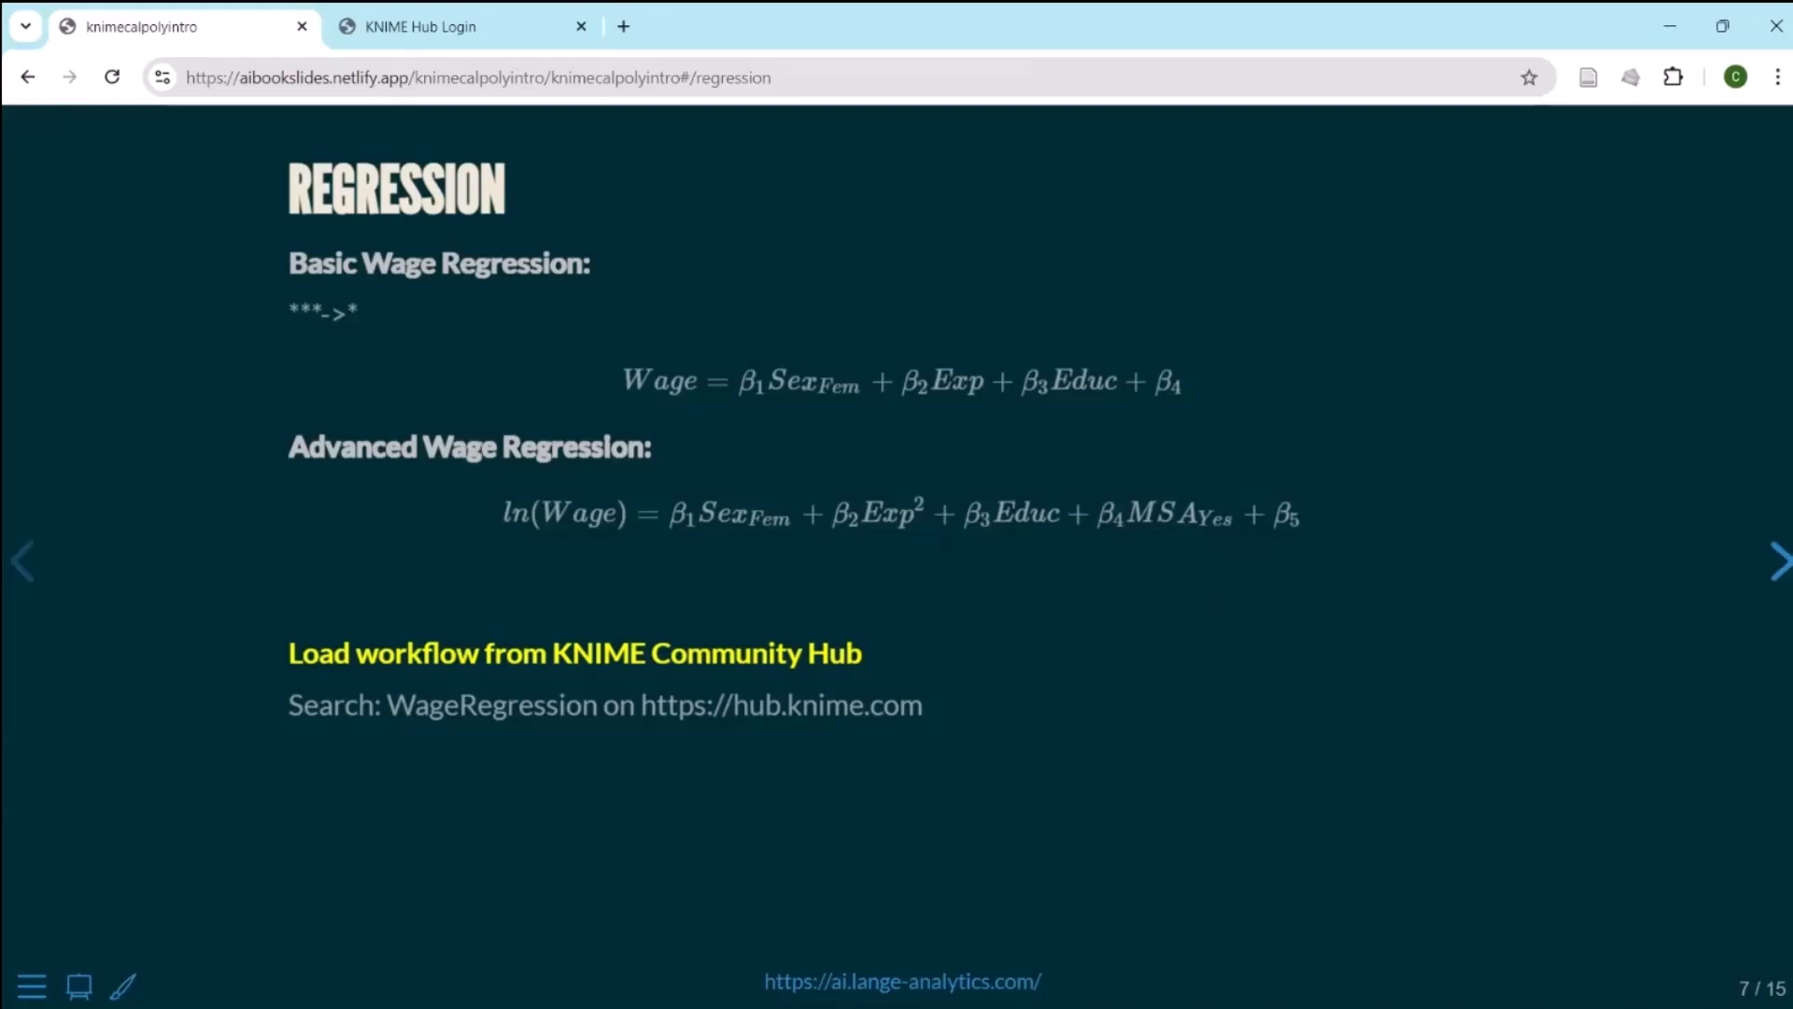
Step: Switch to the KNIME Community Hub page beside KNIME Analytics Platform and search for "wageregression"
{"action": "key", "text": "alt+Tab"}
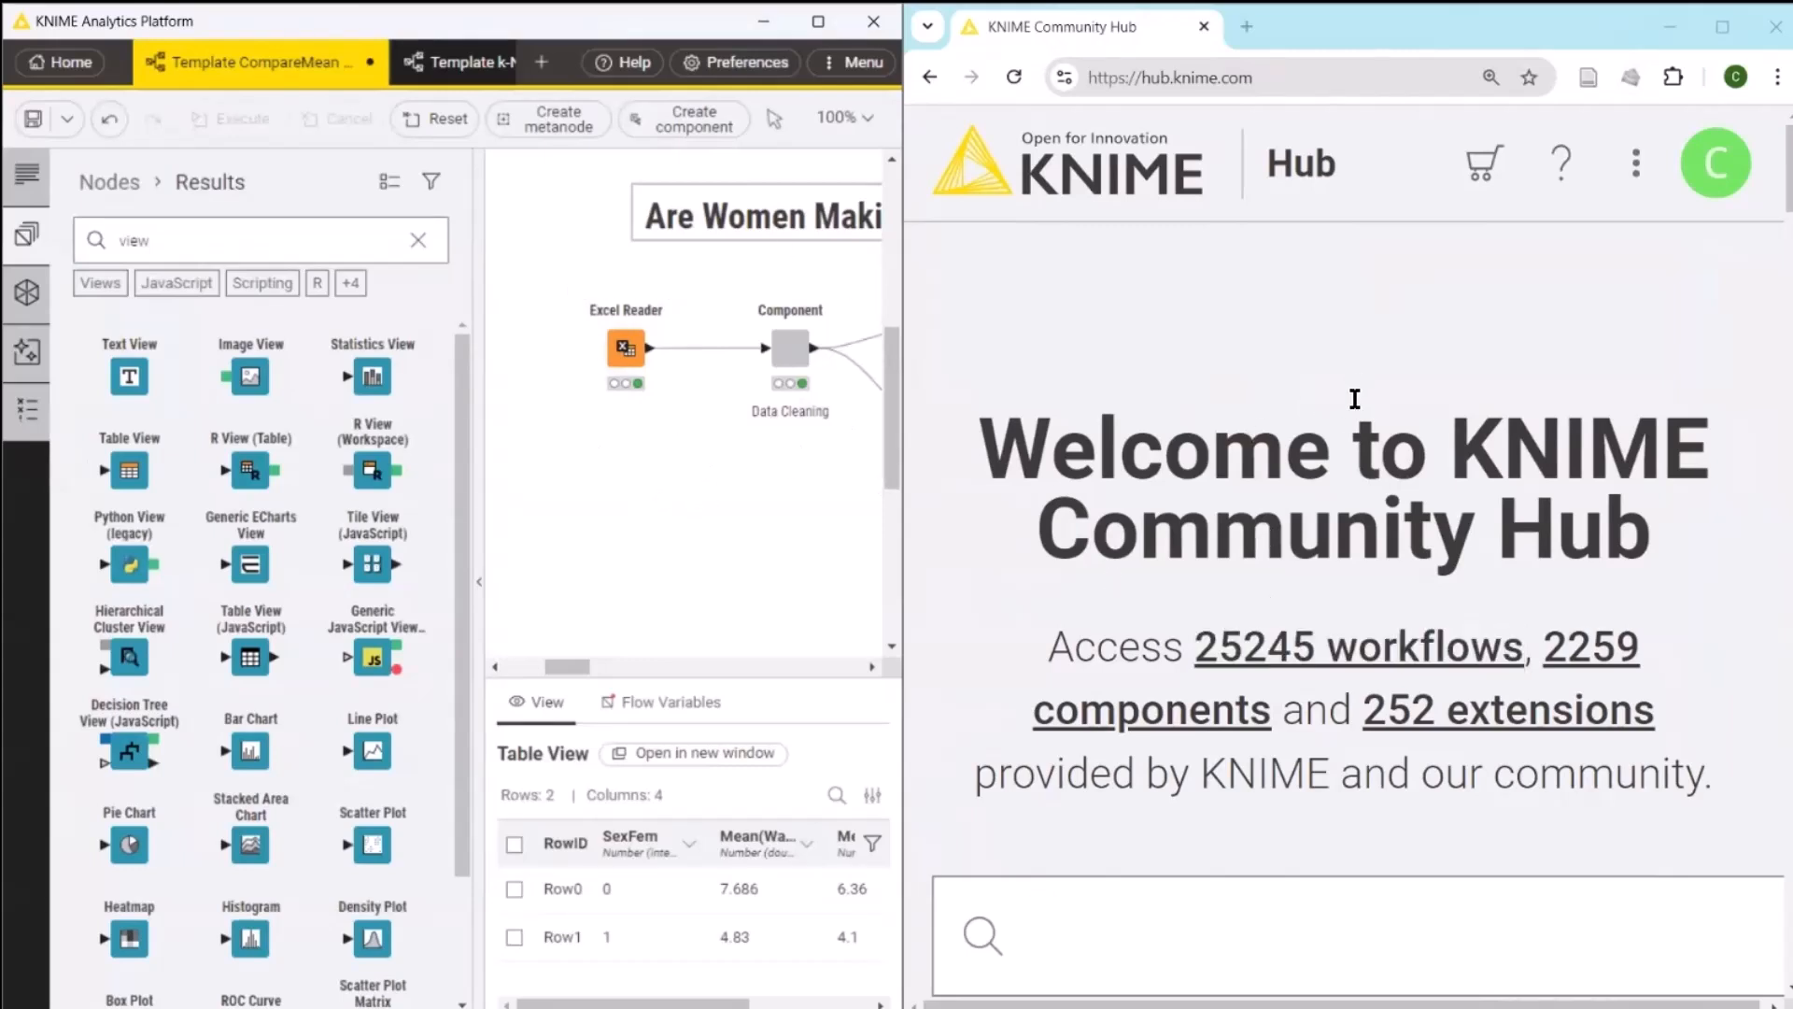
{"action": "scroll", "coordinate": [1353, 360], "scroll_direction": "down", "scroll_amount": 1}
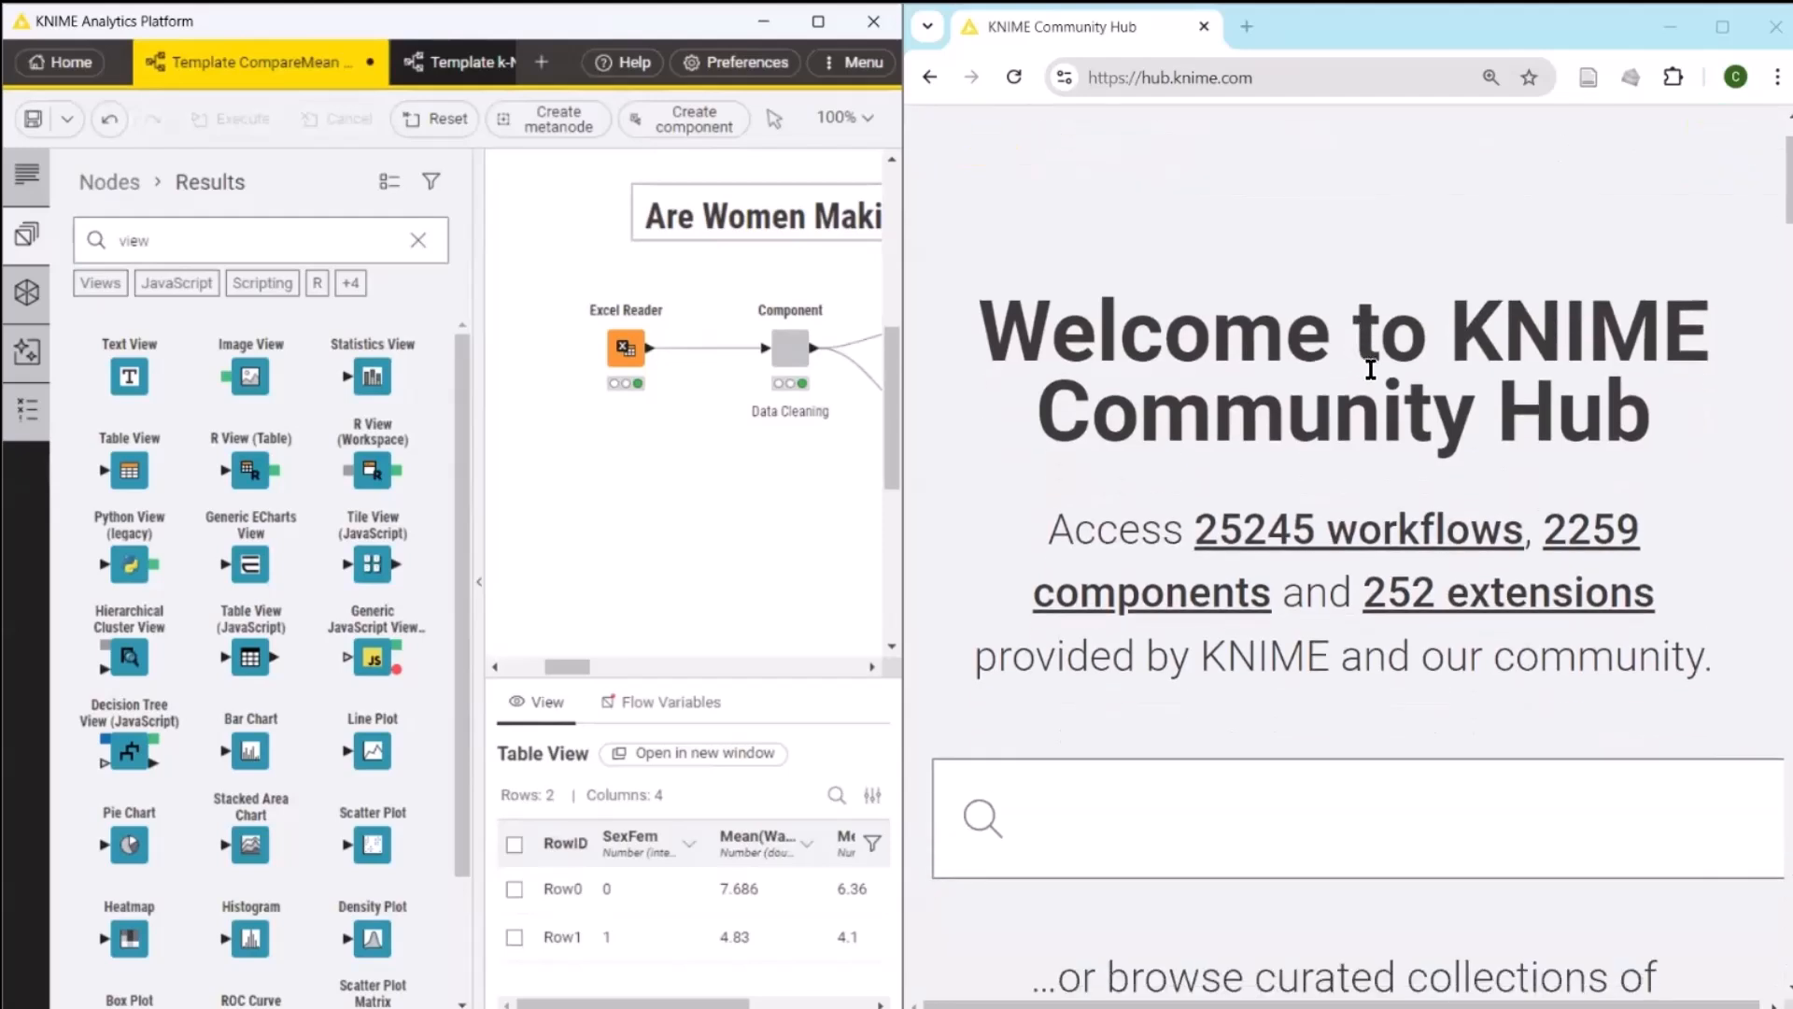
{"action": "scroll", "coordinate": [1389, 383], "scroll_direction": "up", "scroll_amount": 1}
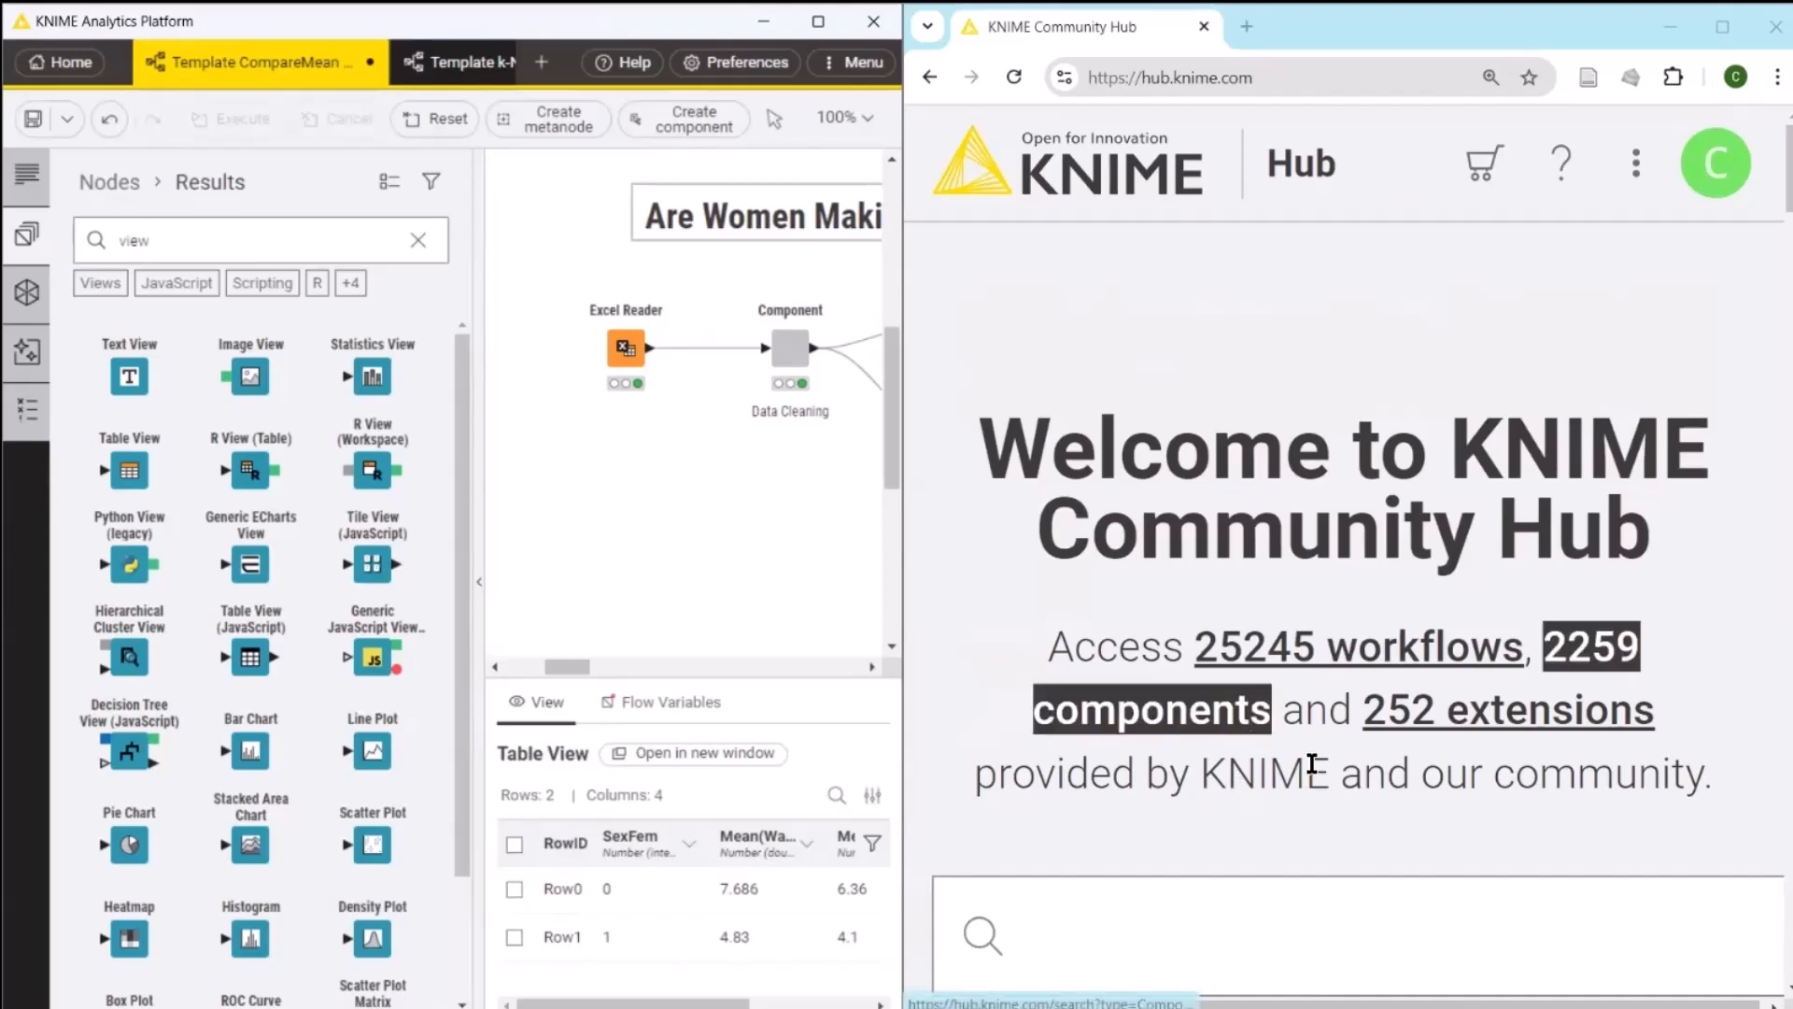
{"action": "scroll", "coordinate": [1420, 729], "scroll_direction": "down", "scroll_amount": 3}
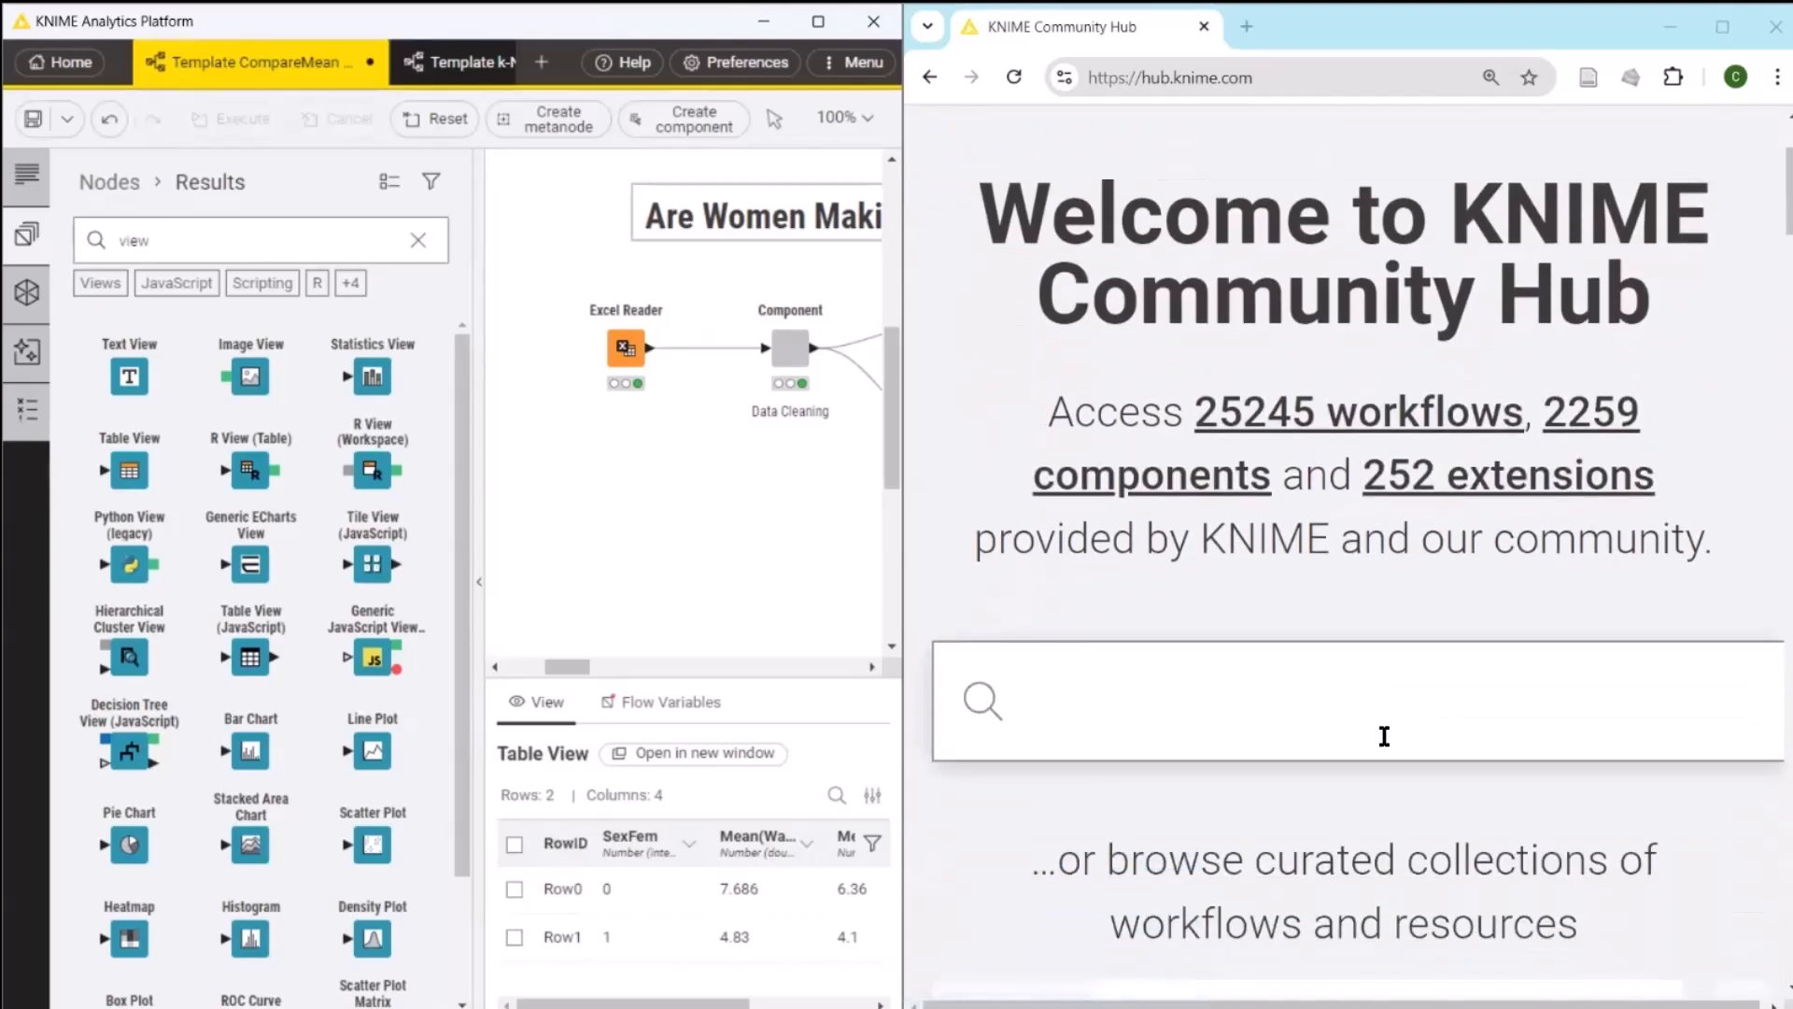
{"action": "left_click", "coordinate": [1099, 709]}
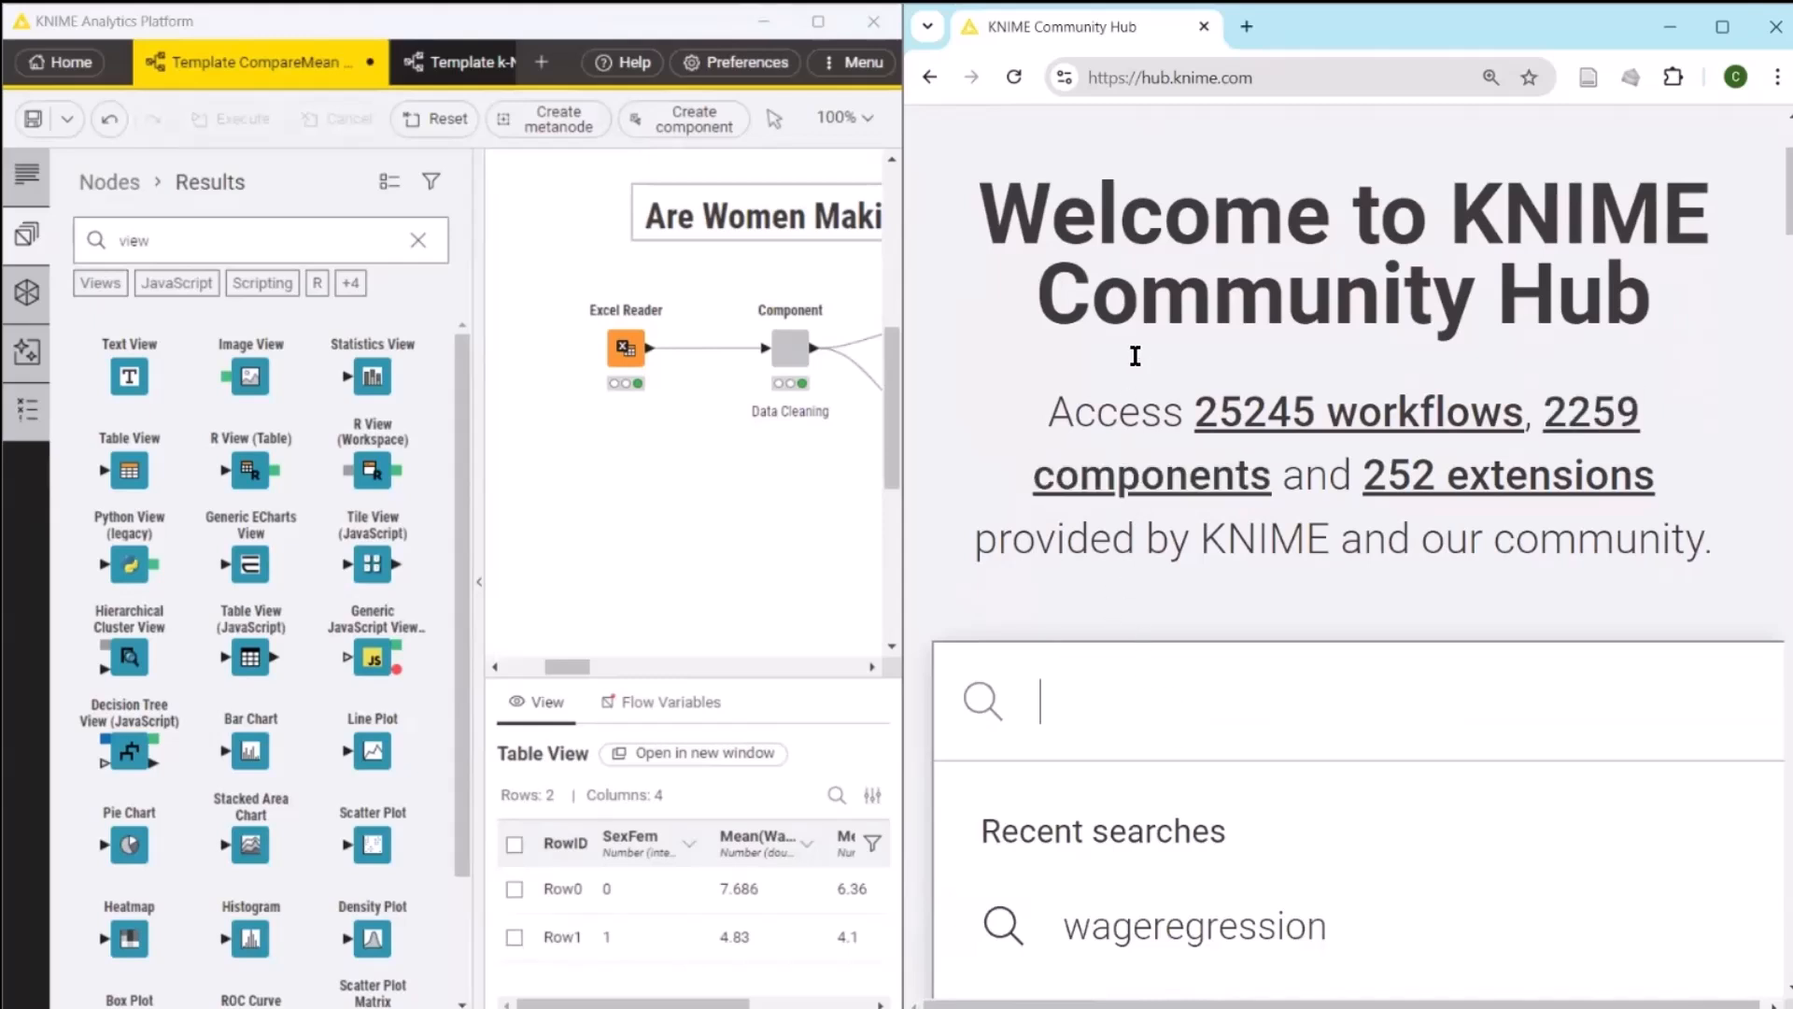
{"action": "left_click", "coordinate": [1235, 934]}
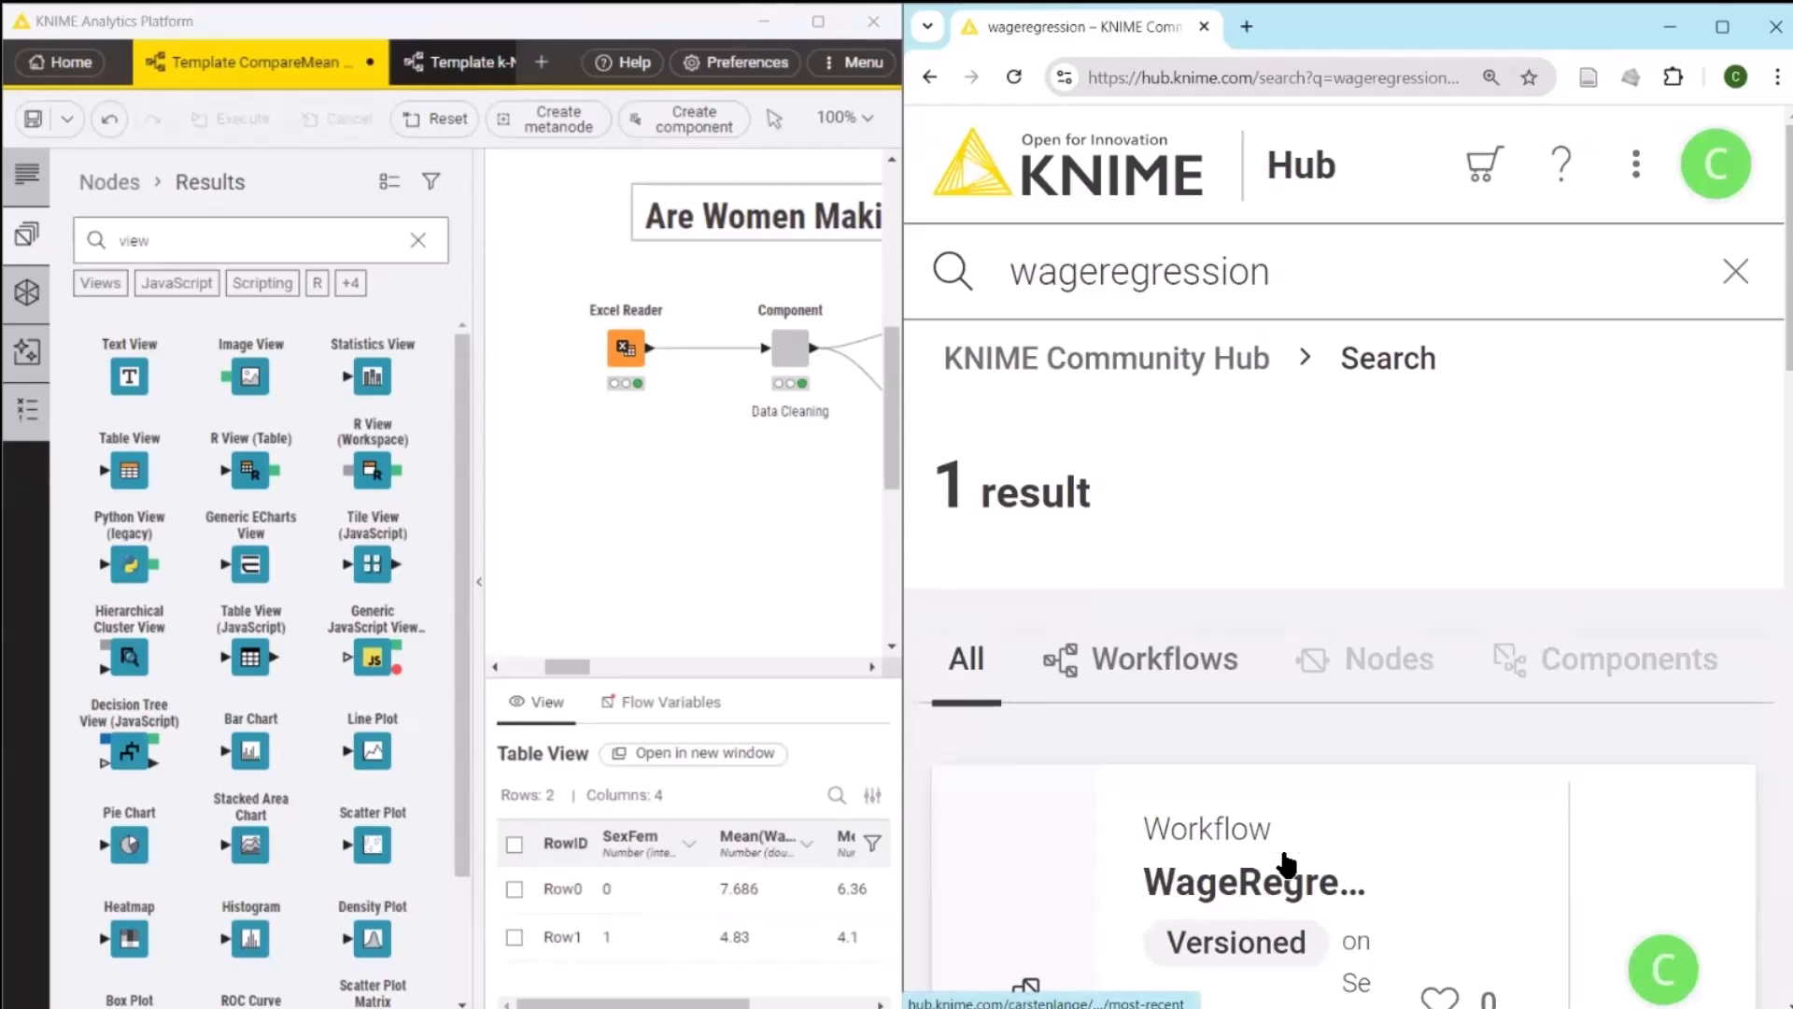
Step: Open the WageRegression workflow from the Hub in KNIME Analytics Platform, close the Hub window and maximize KNIME
{"action": "scroll", "coordinate": [1313, 551], "scroll_direction": "down", "scroll_amount": 3}
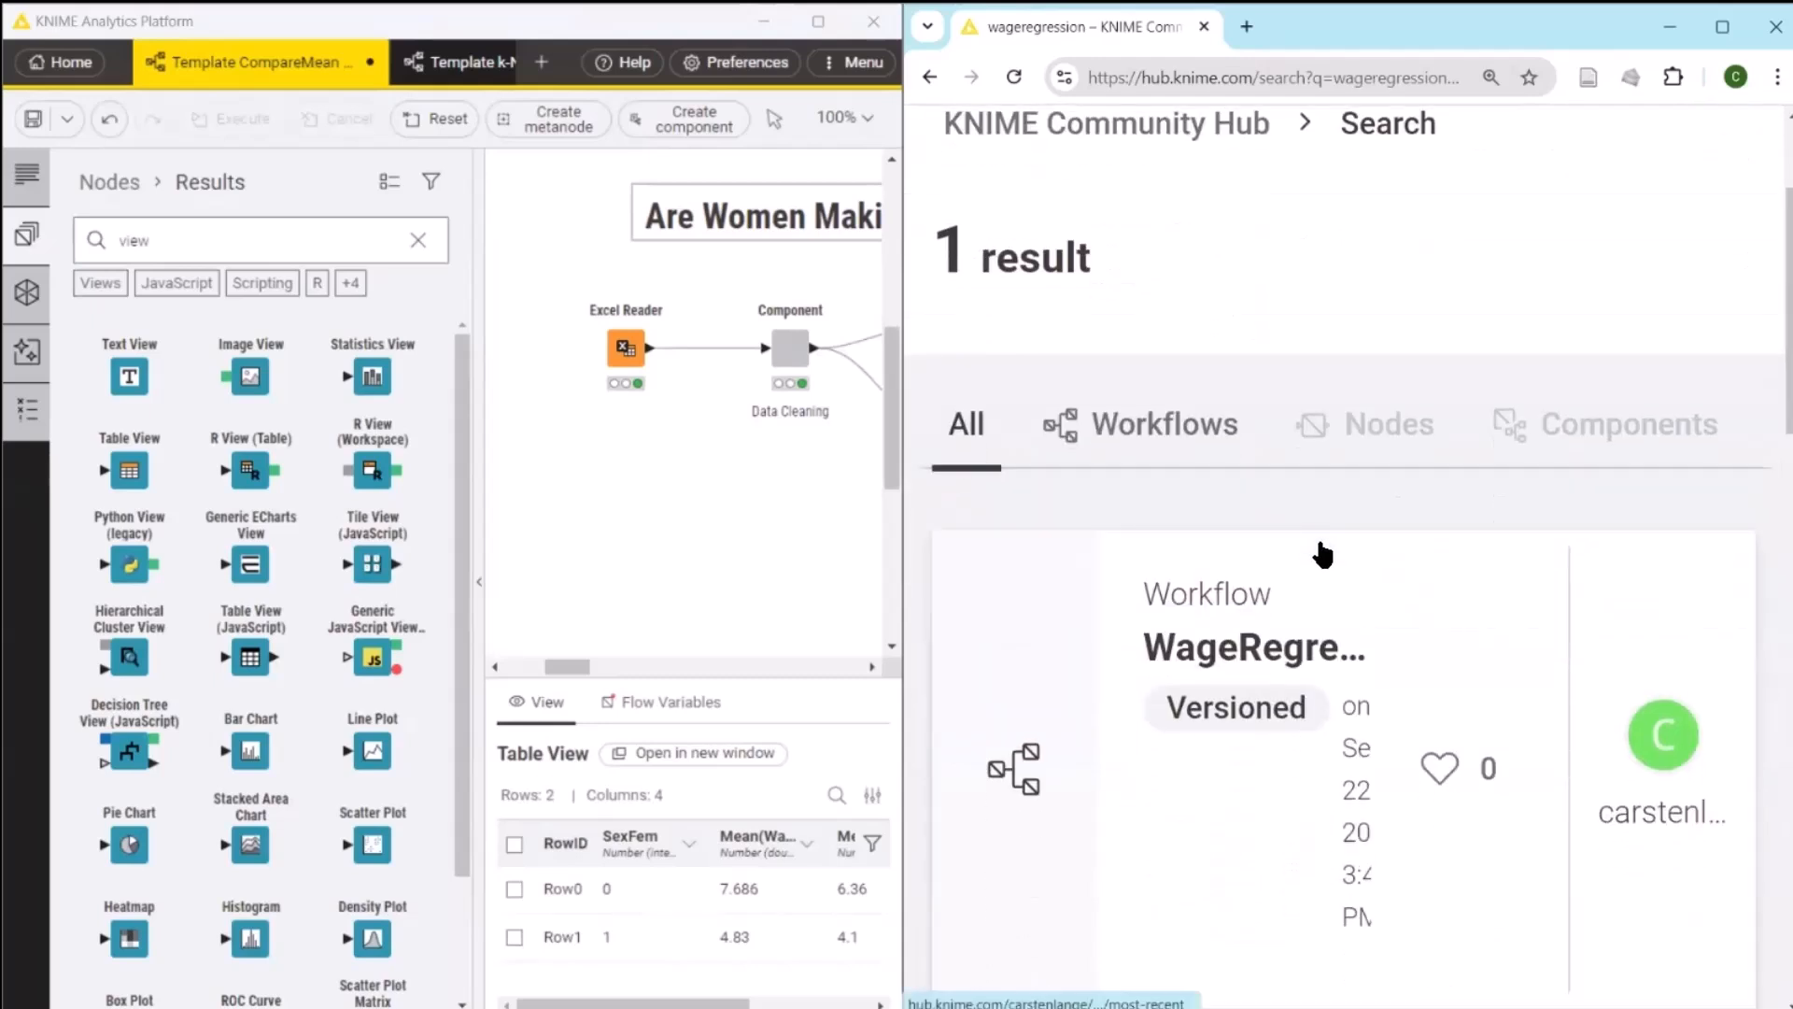
{"action": "scroll", "coordinate": [1321, 546], "scroll_direction": "down", "scroll_amount": 2}
{"action": "scroll", "coordinate": [1317, 539], "scroll_direction": "down", "scroll_amount": 2}
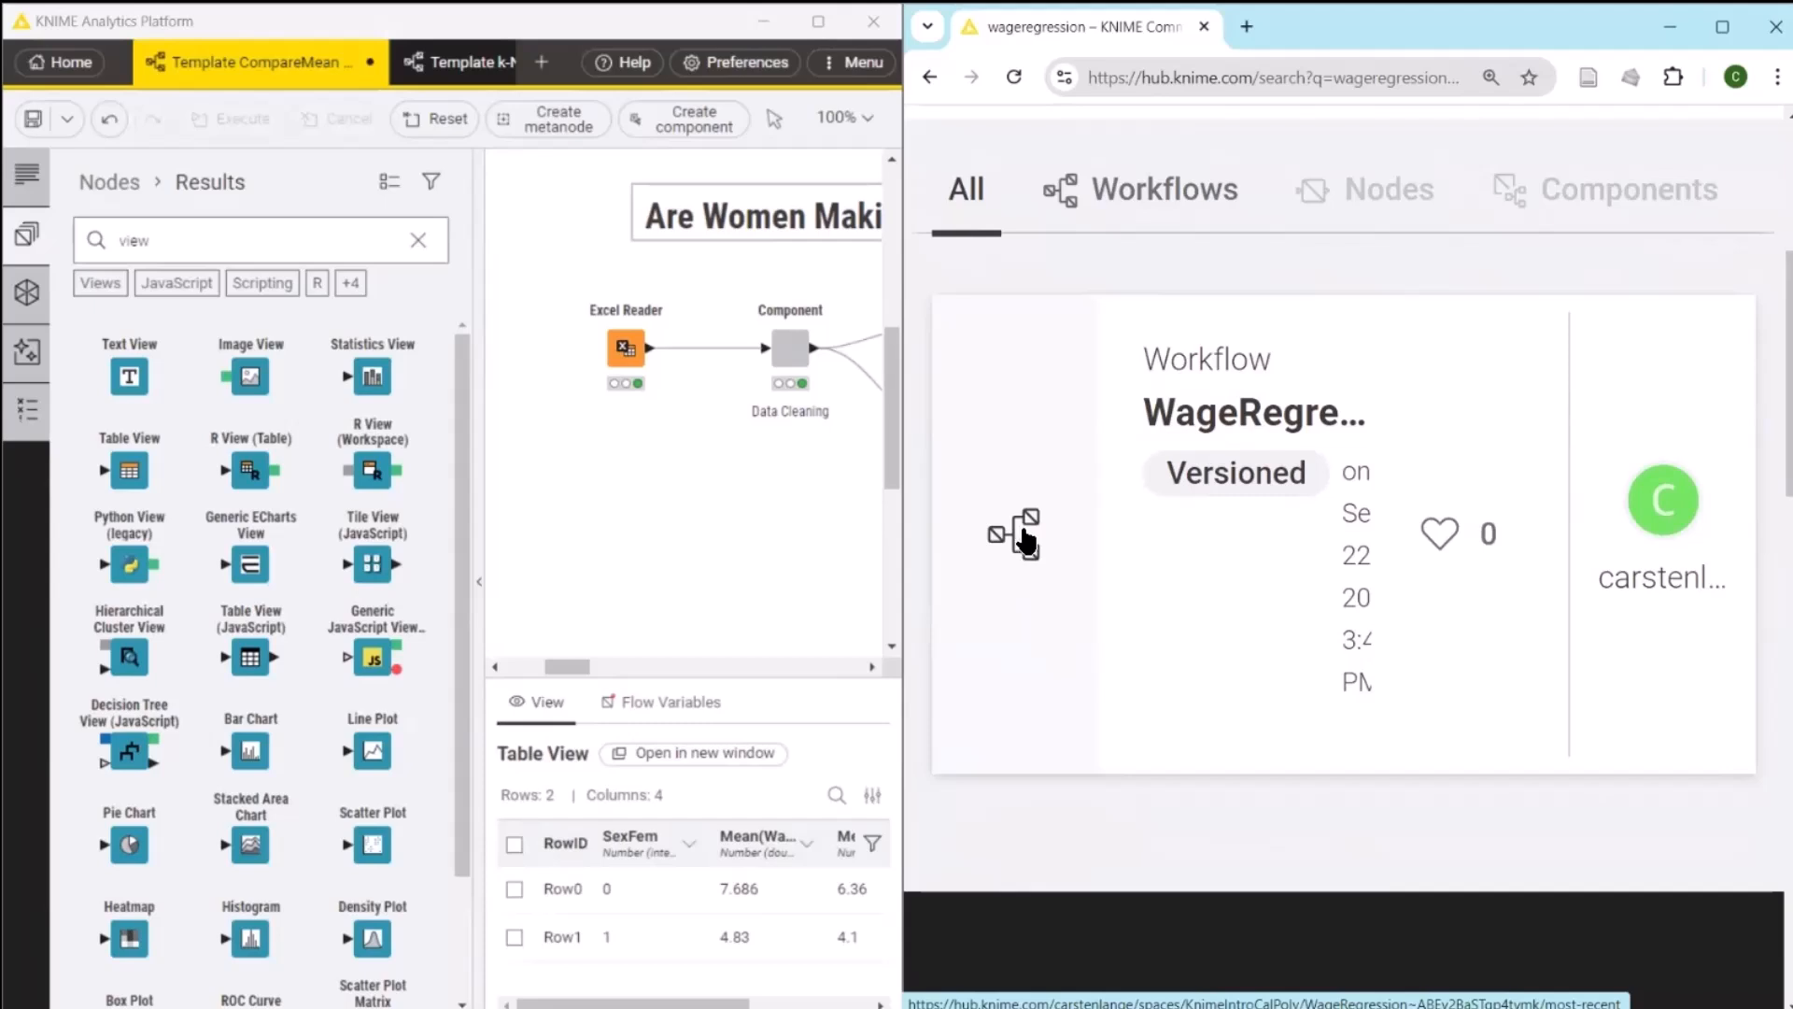
{"action": "mouse_move", "coordinate": [1026, 540]}
{"action": "left_mouse_down"}
{"action": "mouse_move", "coordinate": [871, 586]}
{"action": "mouse_move", "coordinate": [759, 570]}
{"action": "mouse_move", "coordinate": [654, 501]}
{"action": "left_mouse_up"}
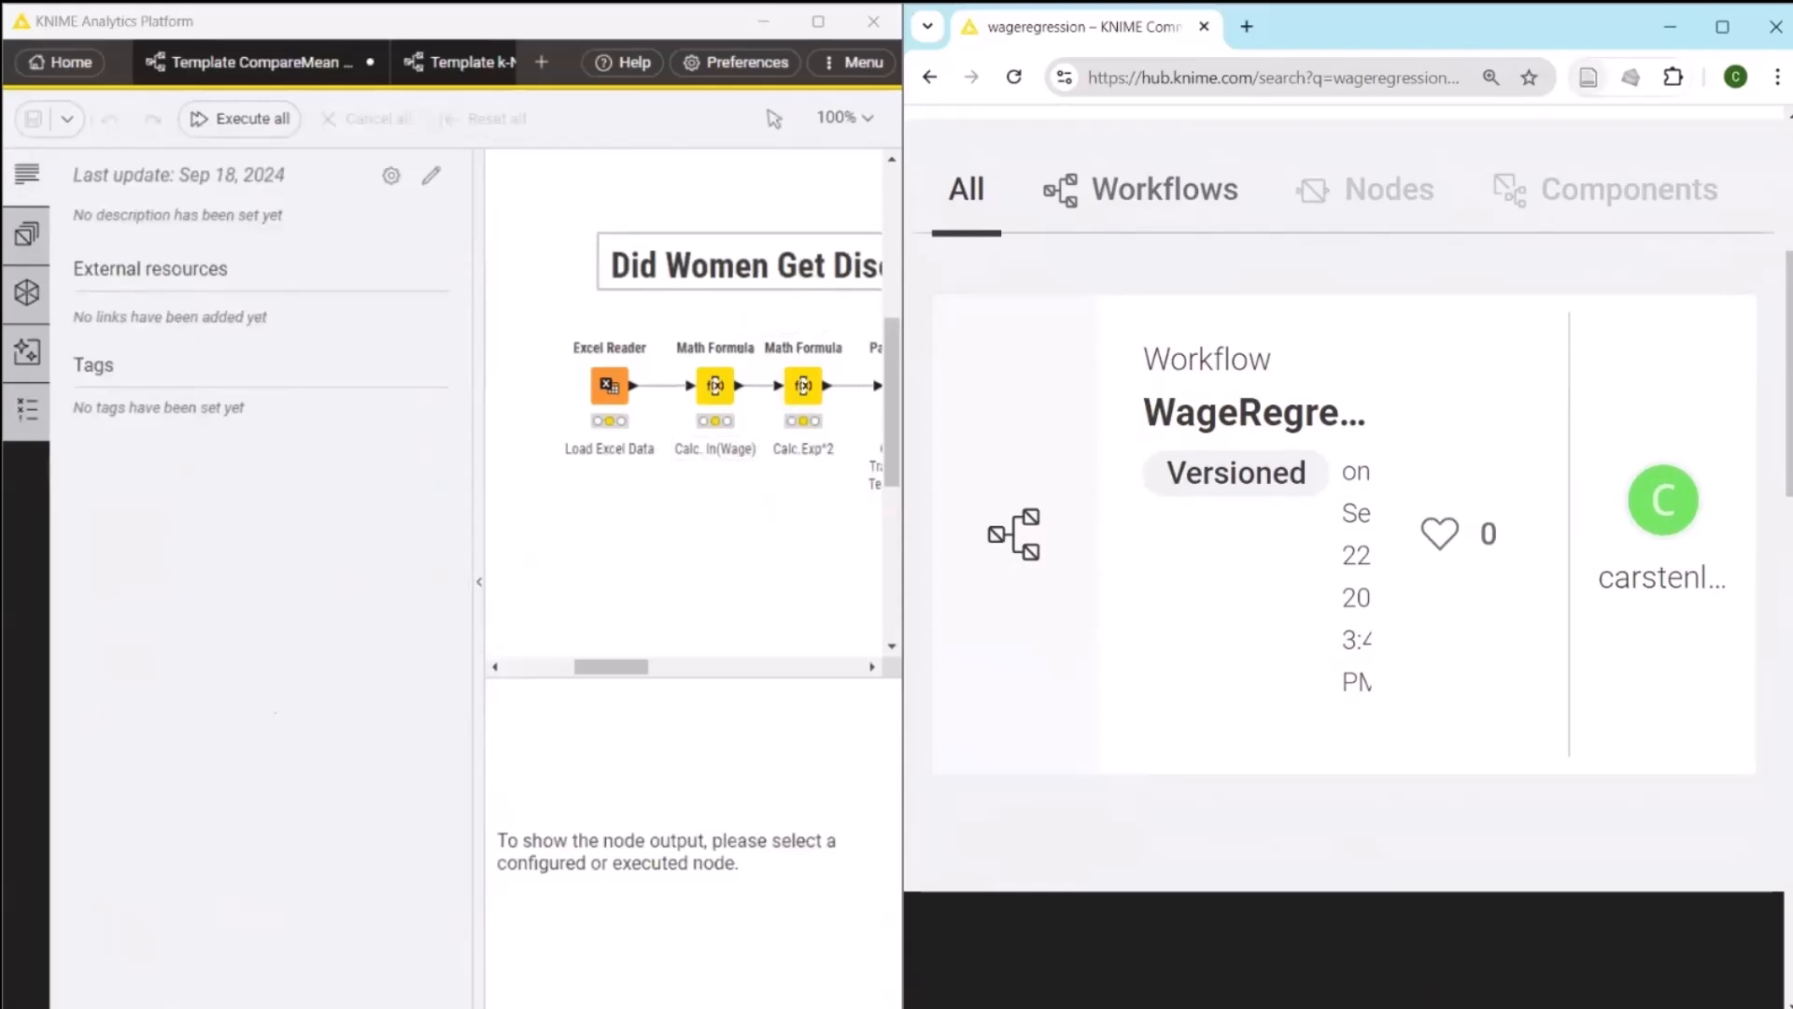
{"action": "left_click", "coordinate": [1776, 26]}
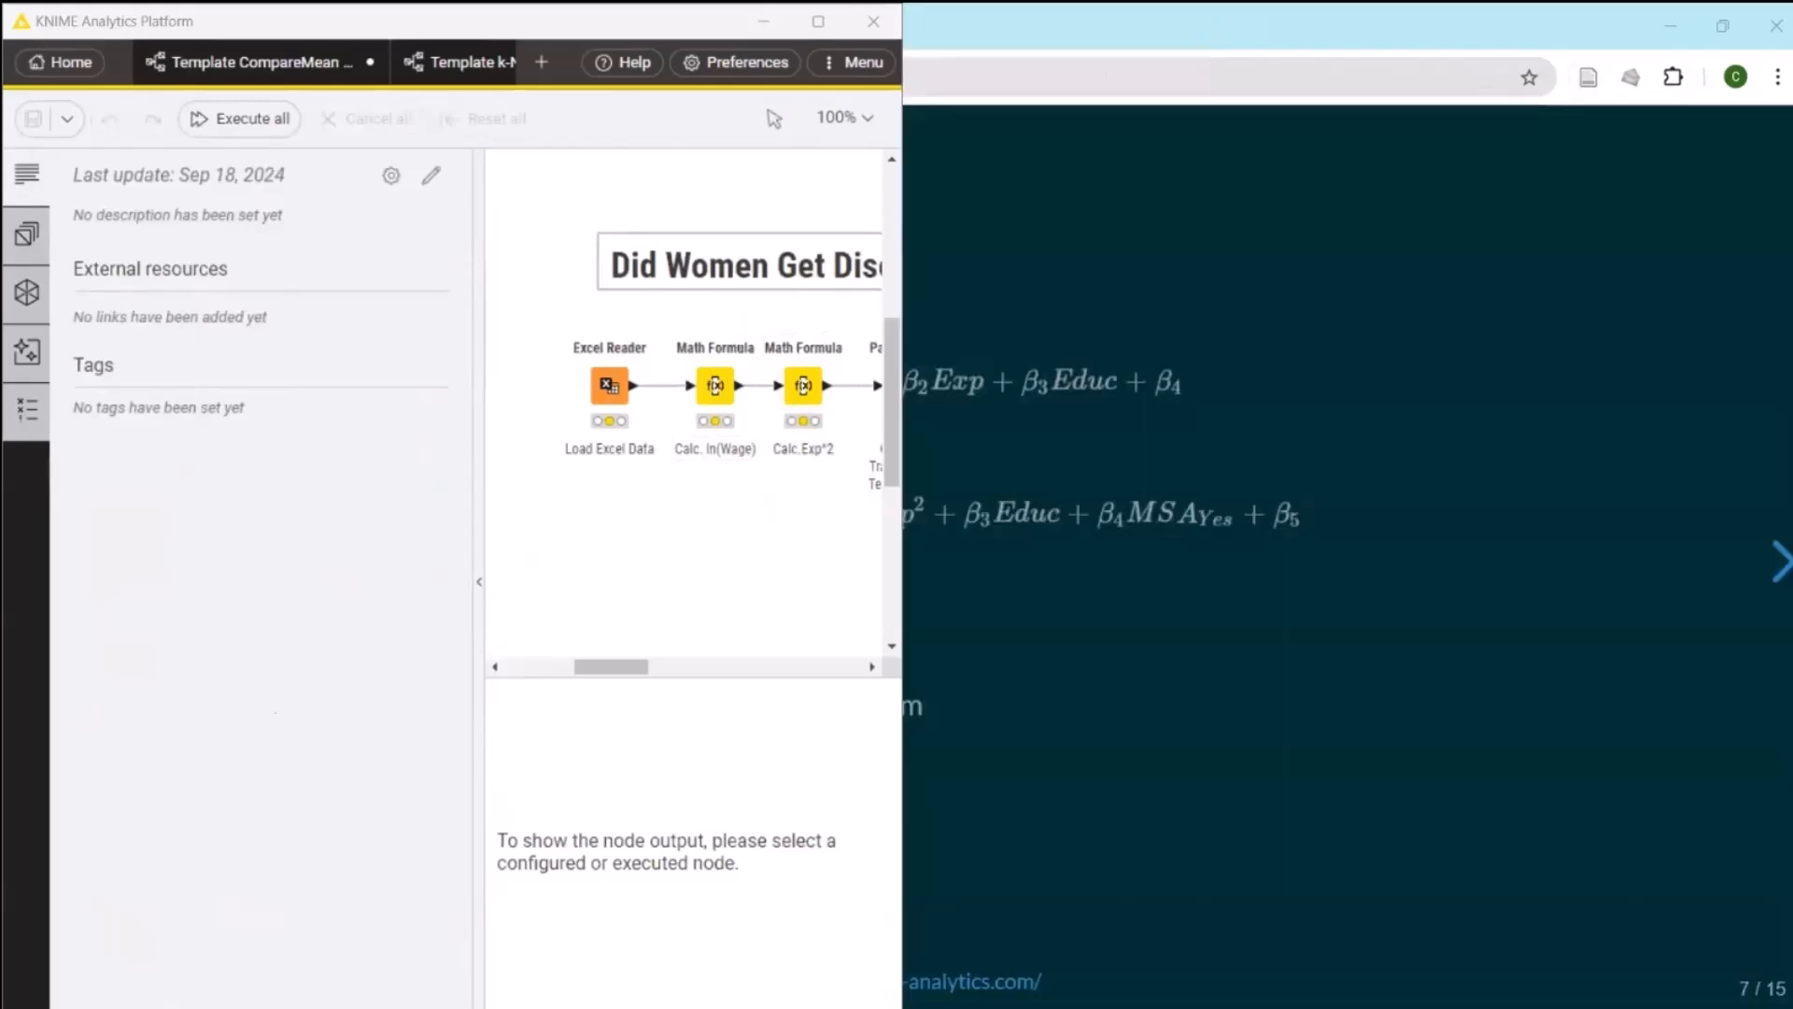
{"action": "left_click", "coordinate": [818, 21]}
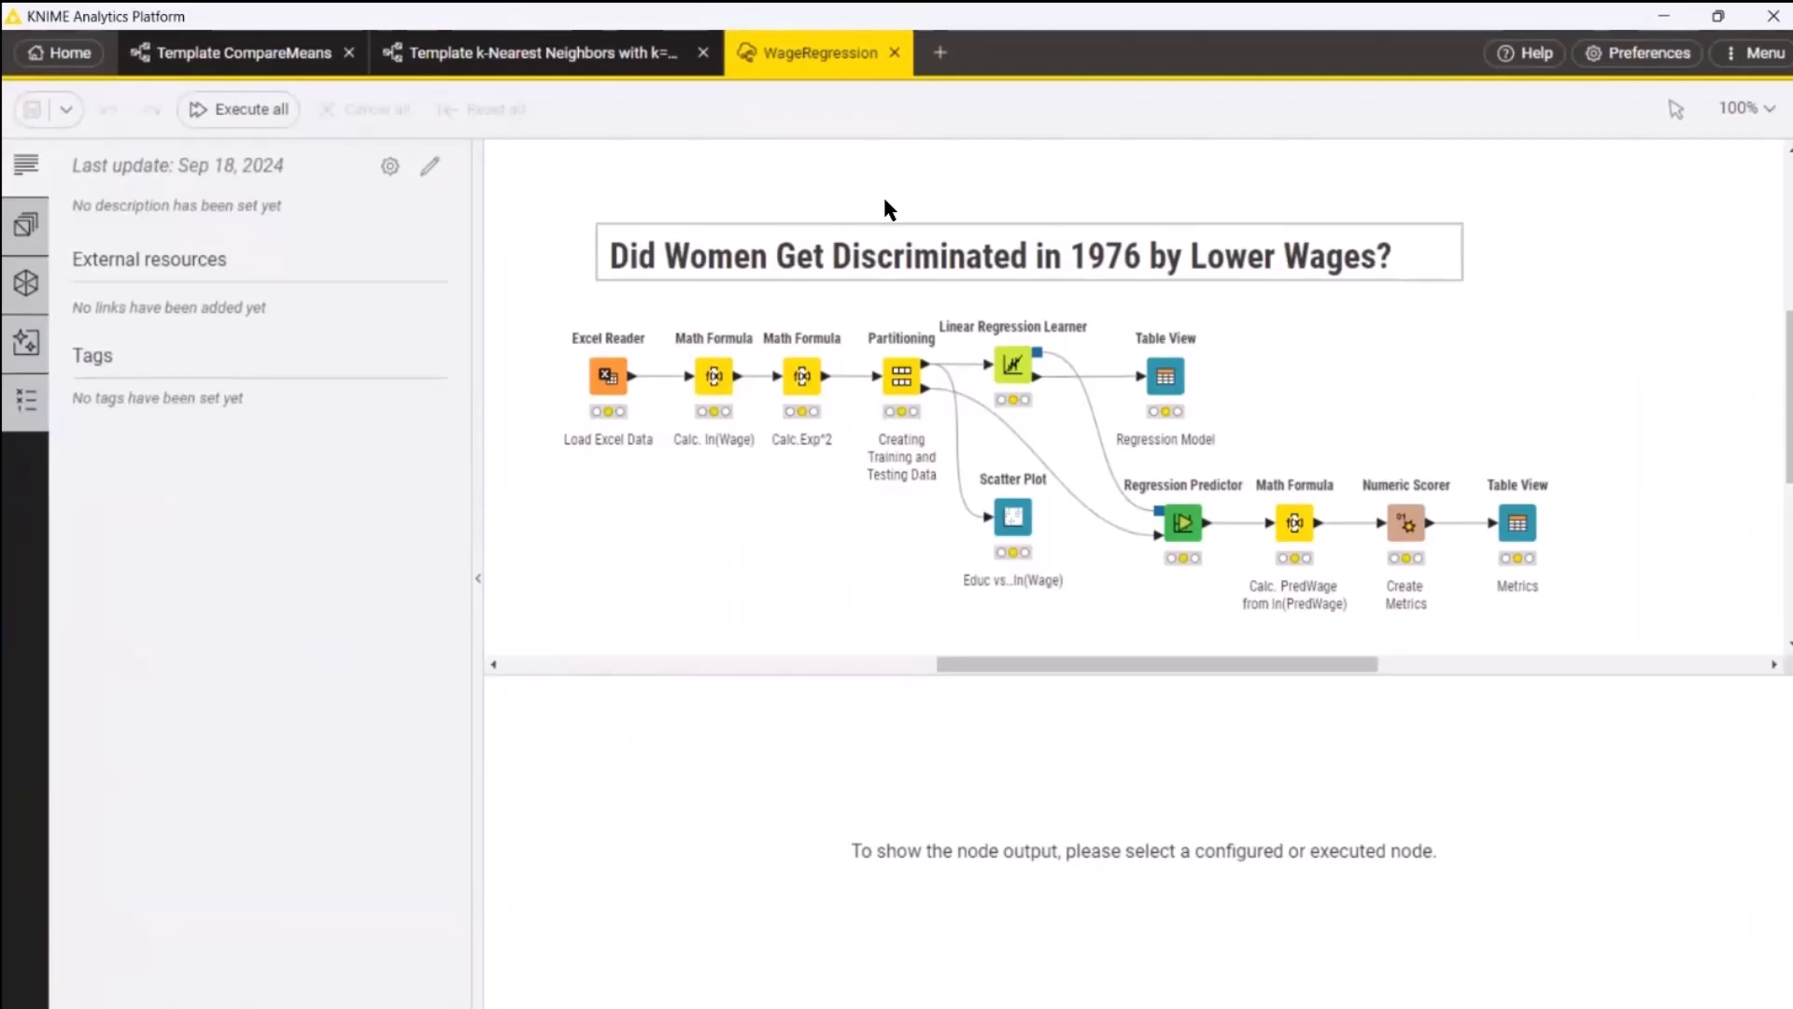
Step: Review the Excel Reader's source URL and transformation settings, and execute the node
{"action": "mouse_move", "coordinate": [607, 376]}
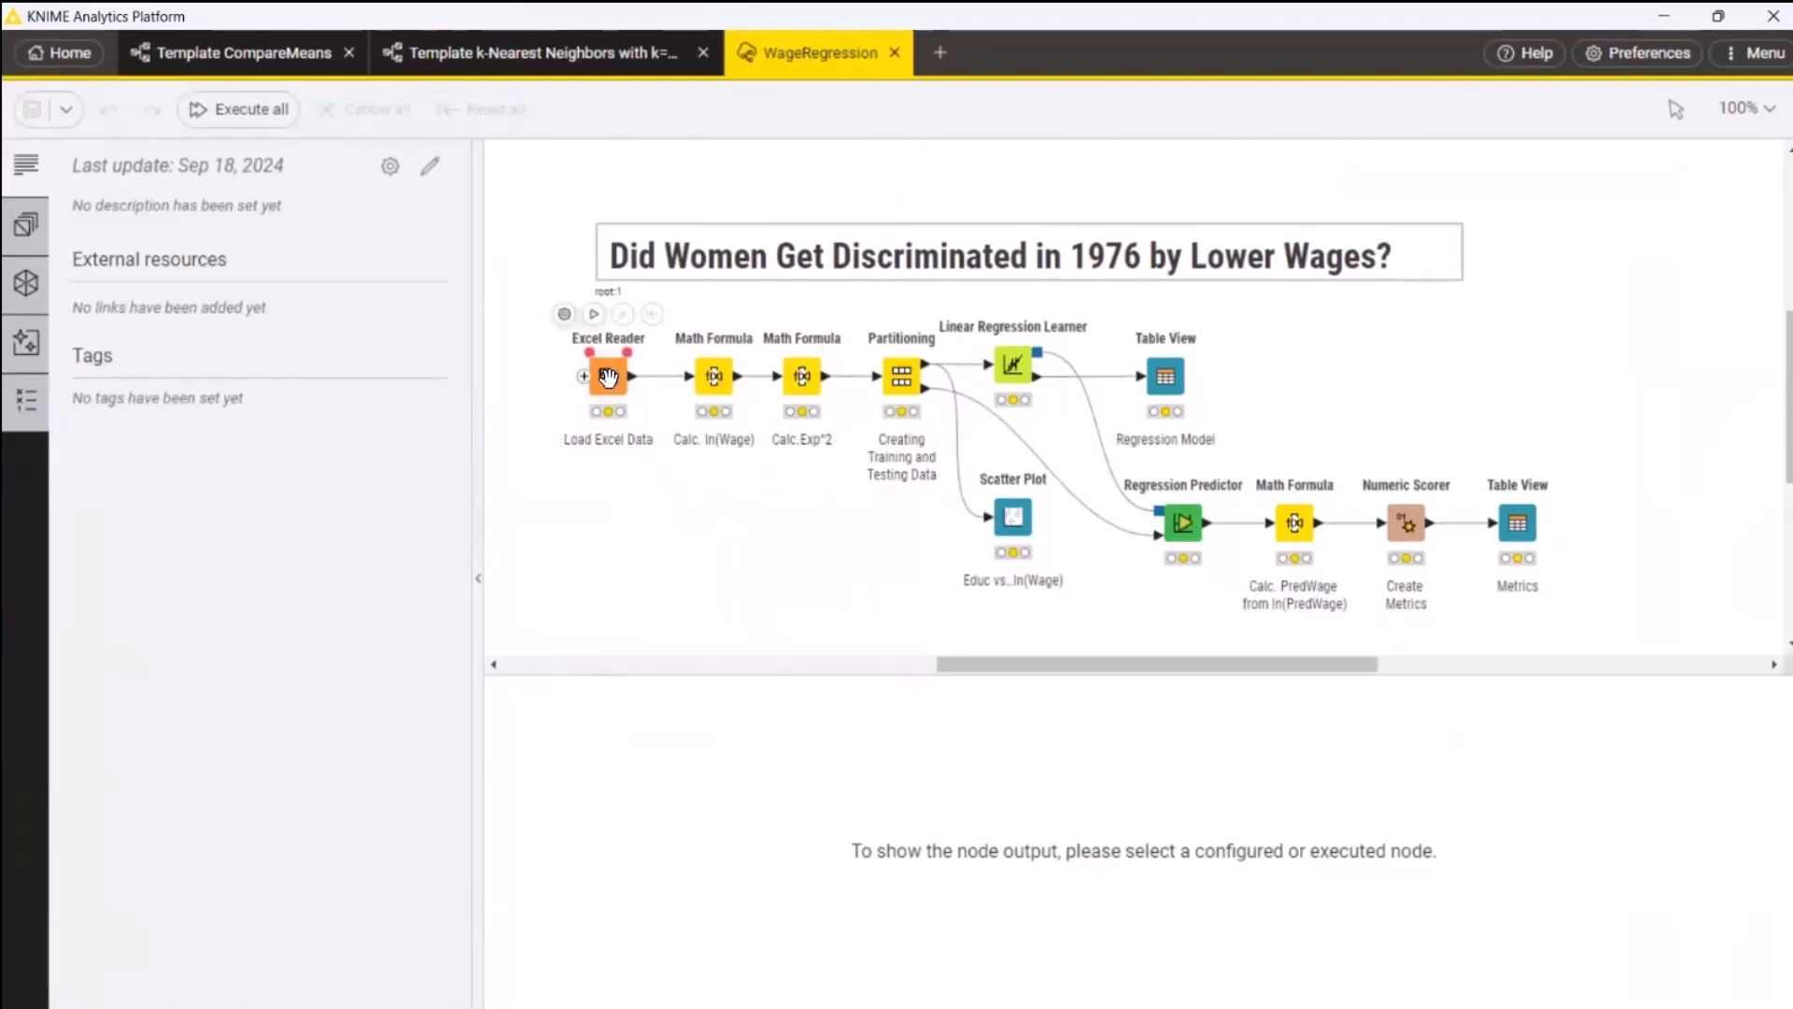
{"action": "double_click", "coordinate": [607, 377]}
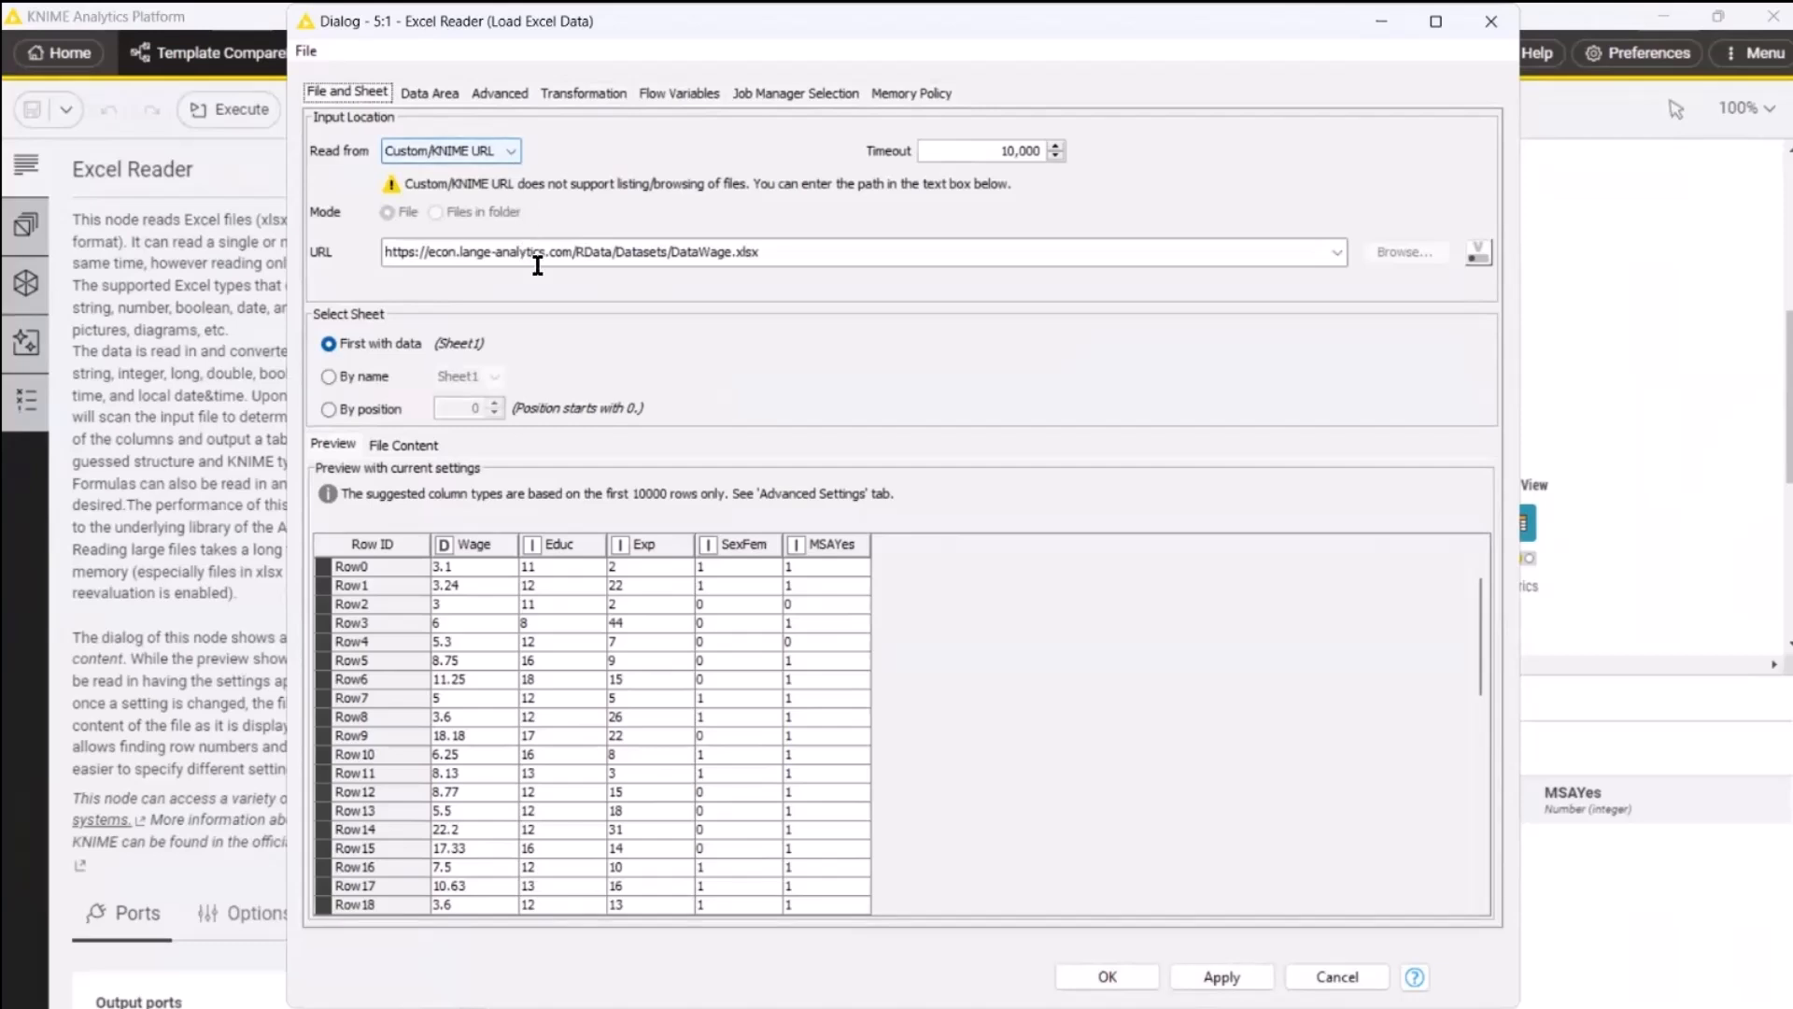
{"action": "left_click_drag", "start_coordinate": [762, 252], "coordinate": [384, 250]}
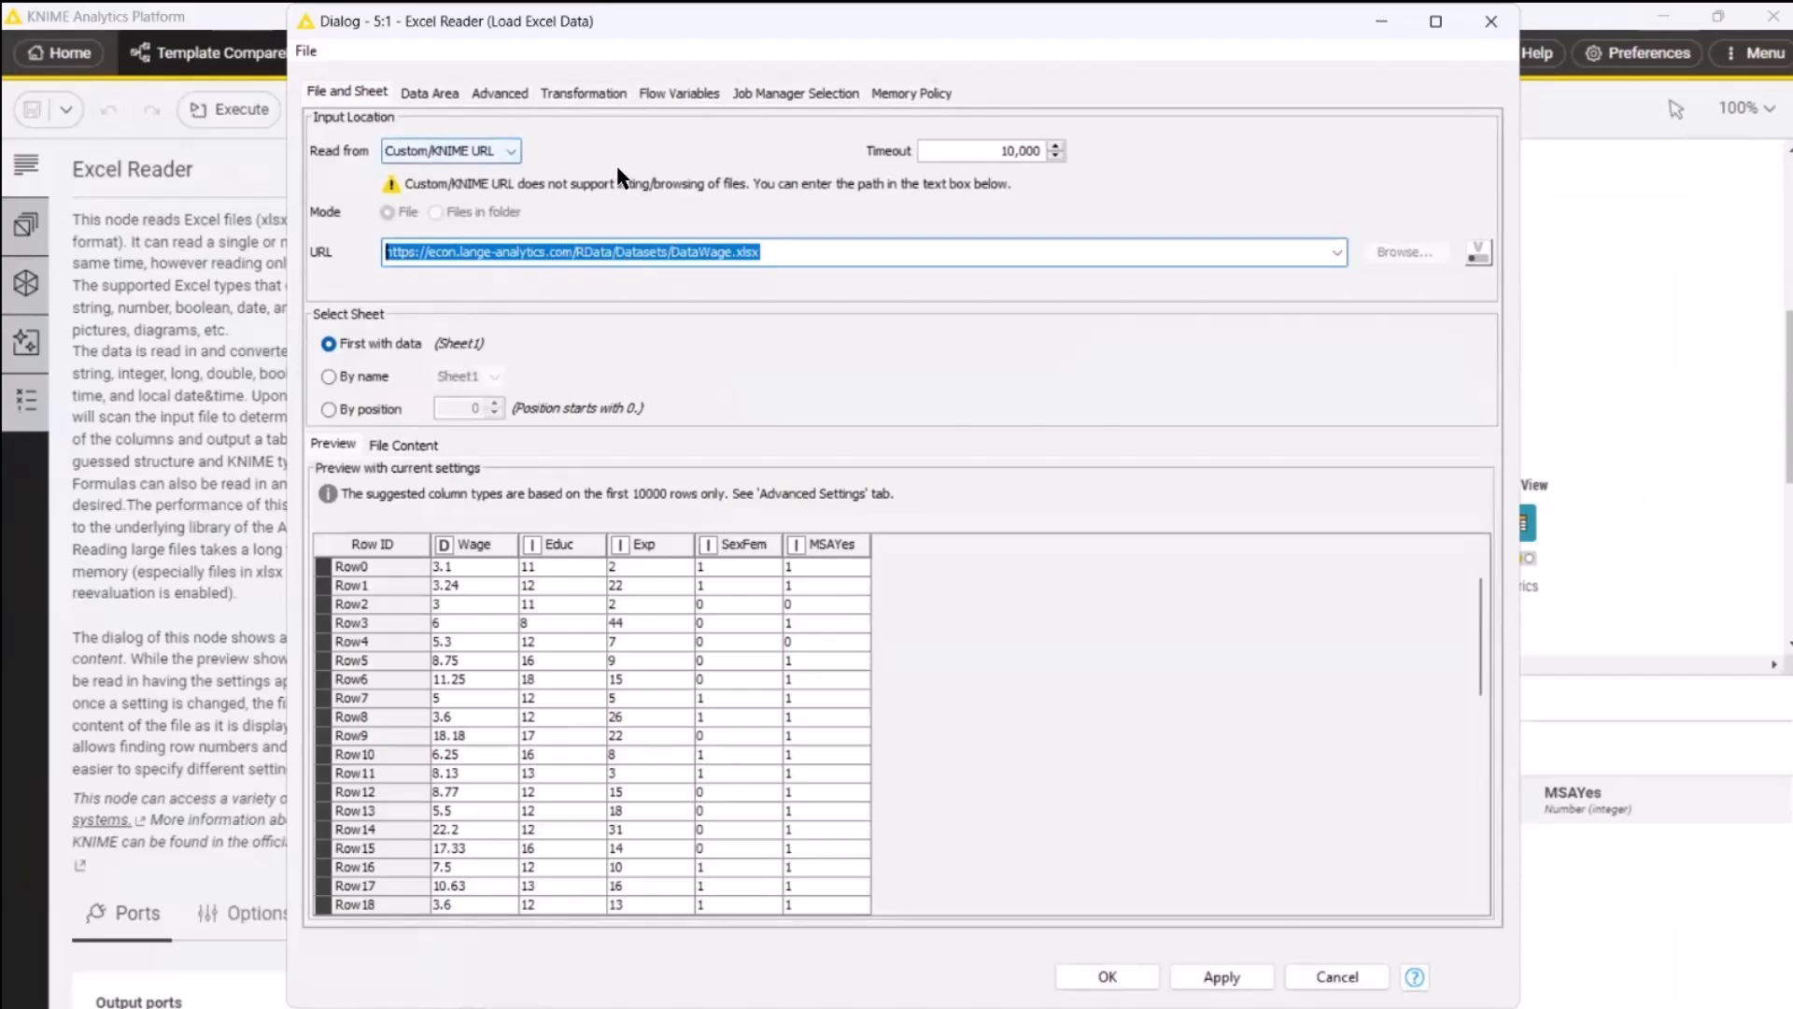
{"action": "left_click", "coordinate": [590, 94]}
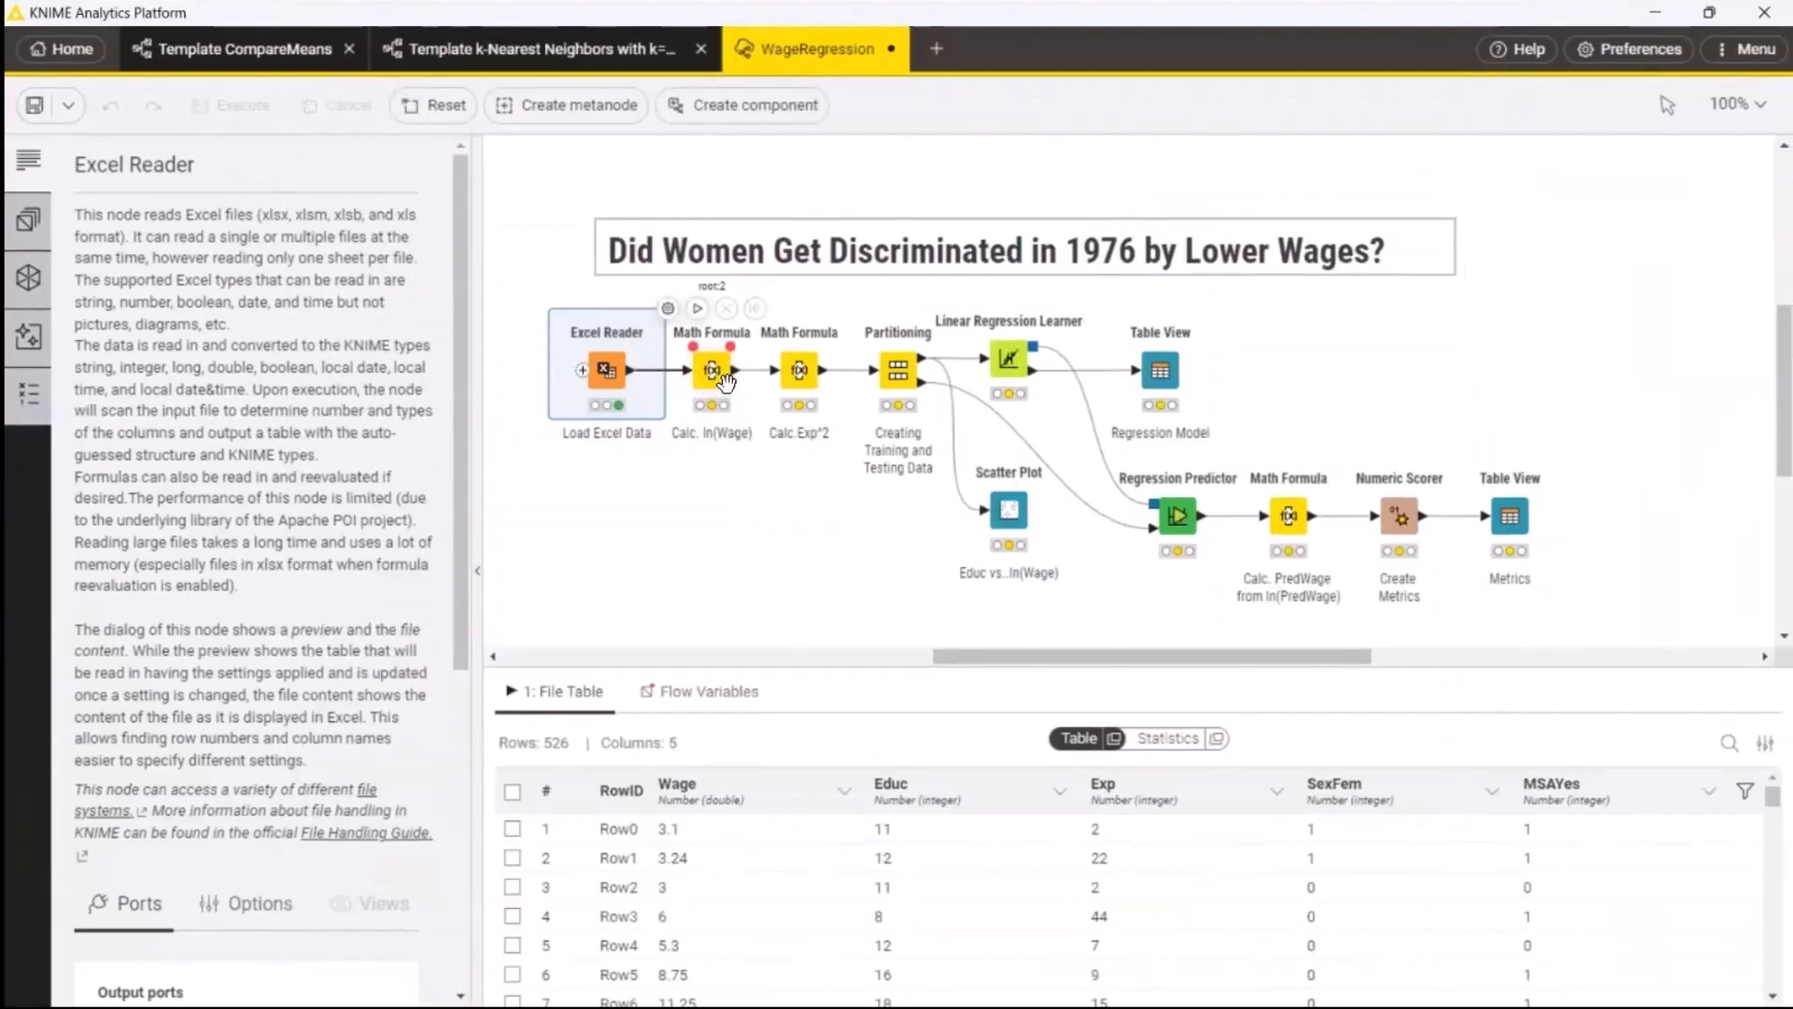
Step: Rebuild the Calc. ln(Wage) Math Formula expression as ln($Wage$) from the function and column lists, and accept the settings
{"action": "left_click", "coordinate": [727, 386]}
{"action": "double_click", "coordinate": [727, 386]}
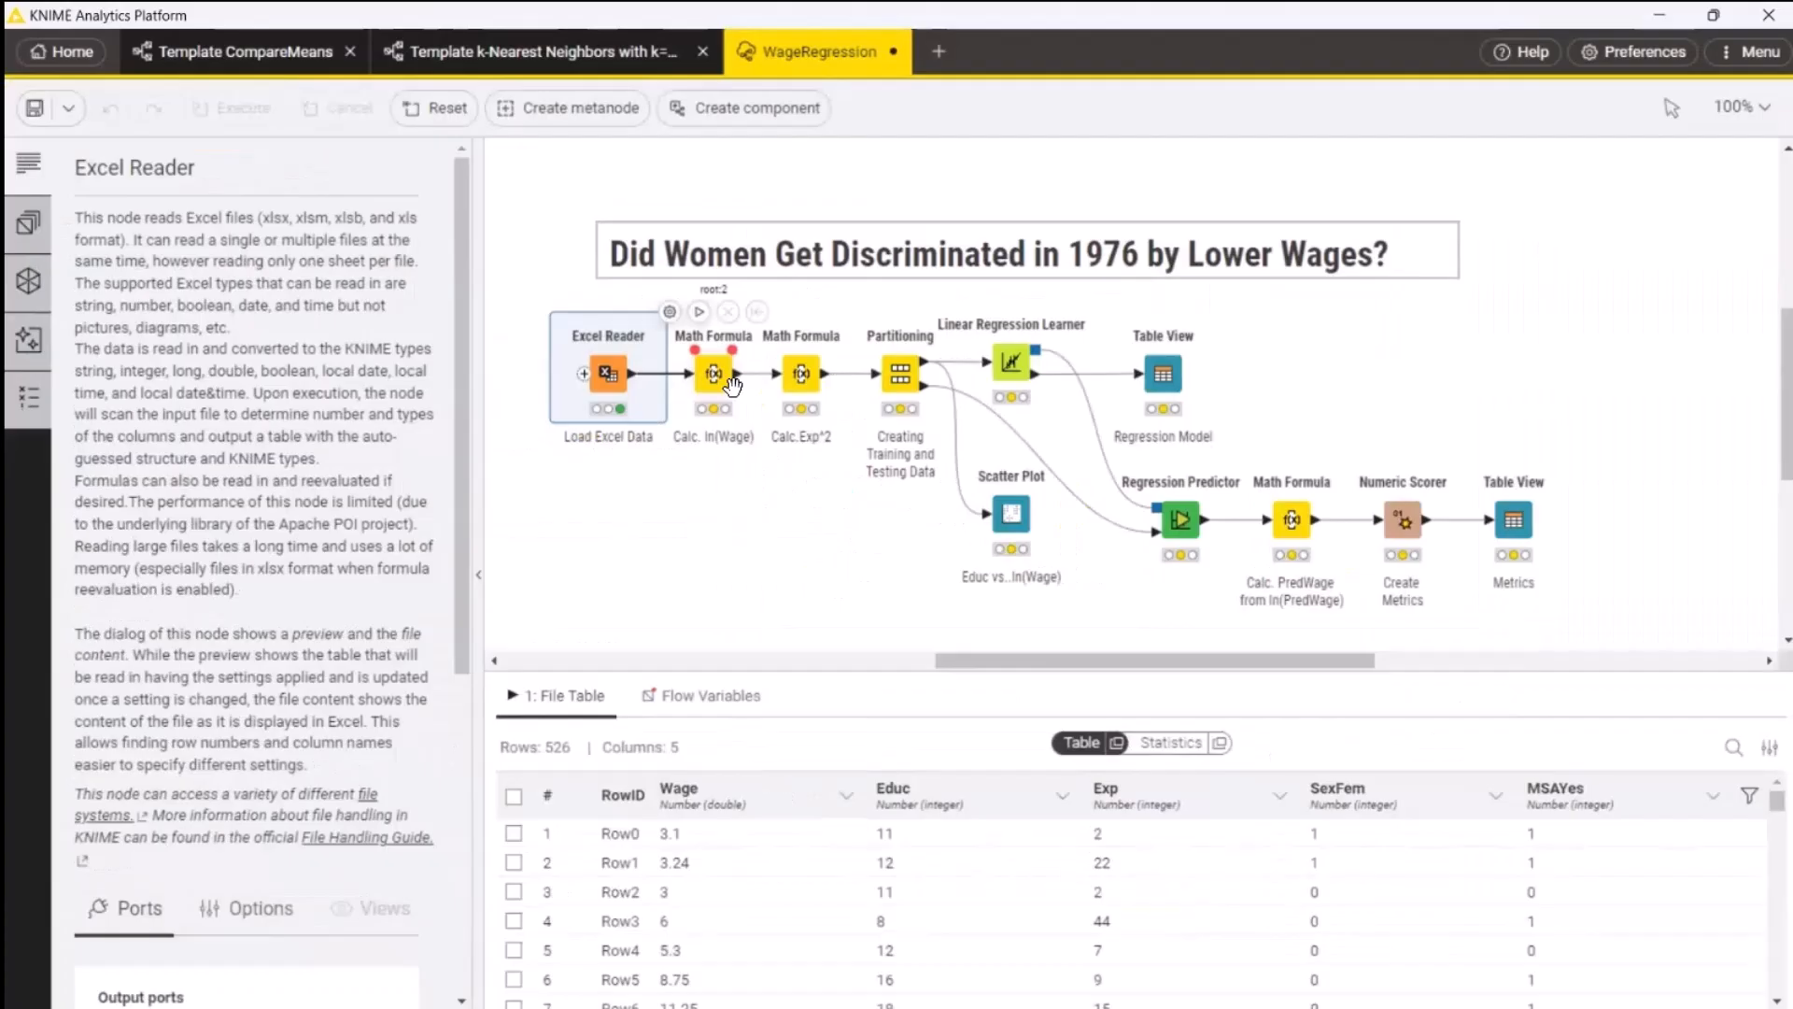
{"action": "left_click", "coordinate": [724, 380]}
{"action": "double_click", "coordinate": [725, 380]}
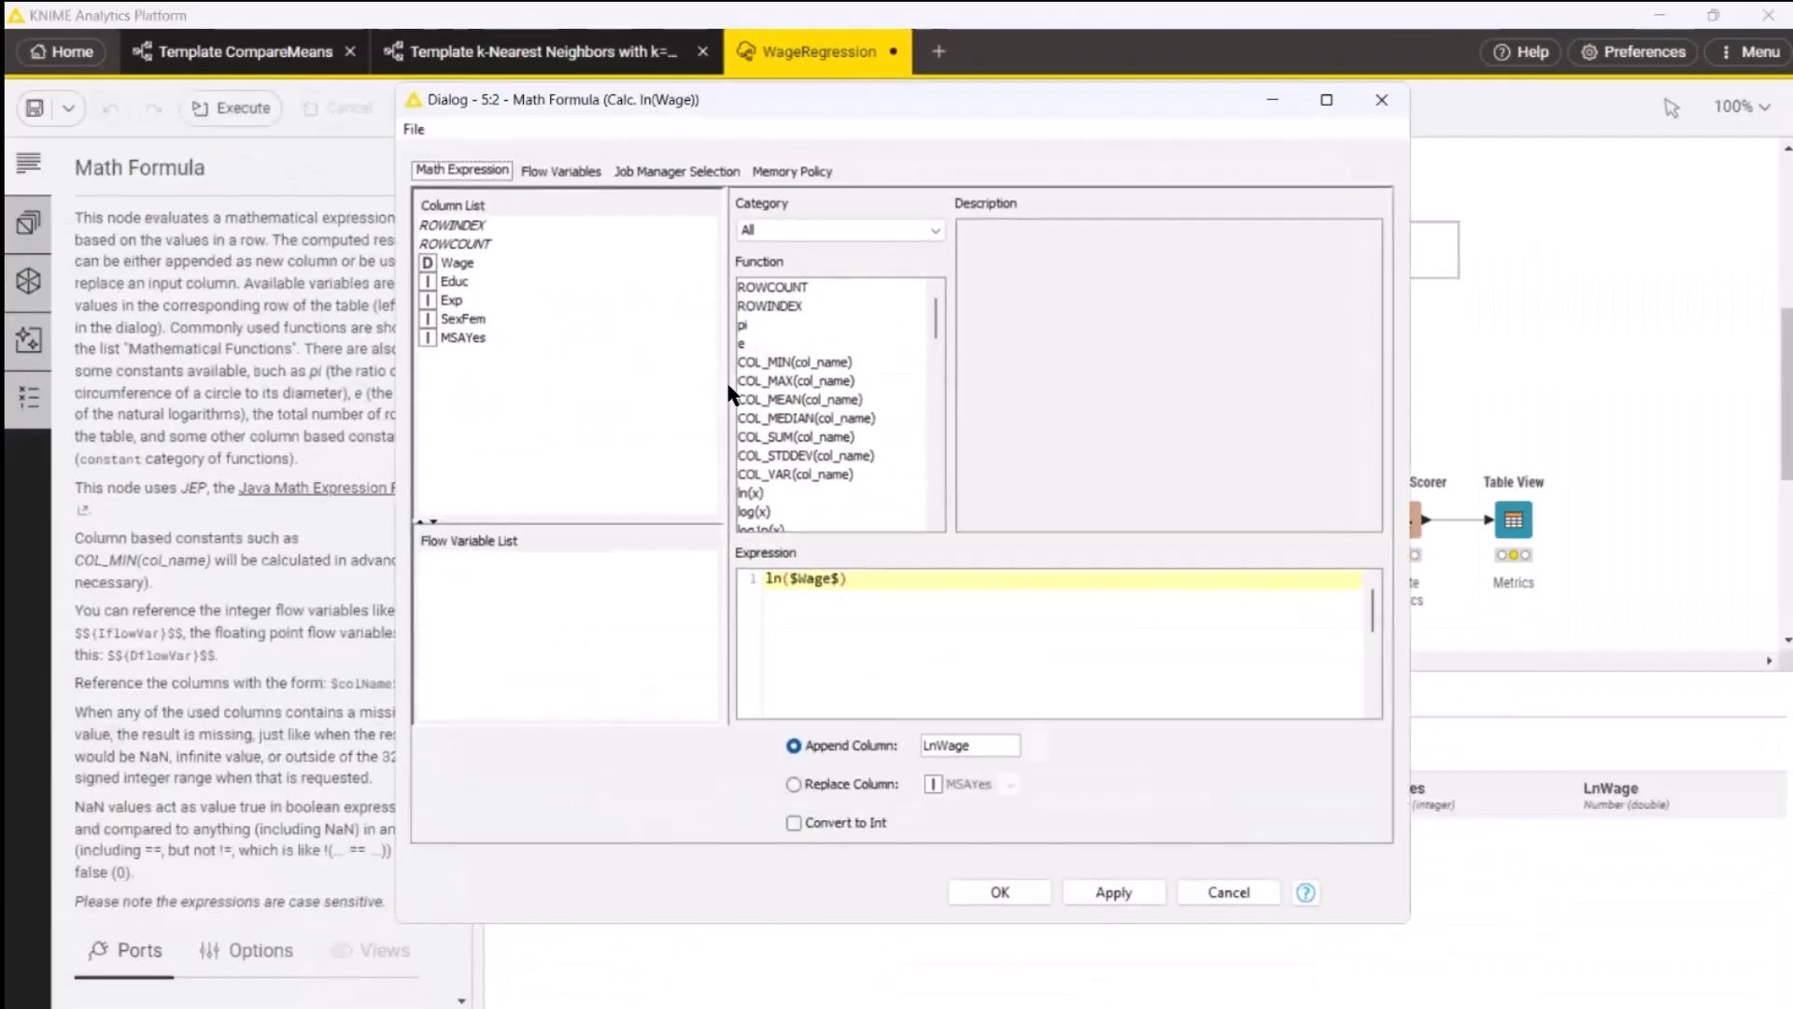
{"action": "left_click_drag", "start_coordinate": [850, 579], "coordinate": [759, 581]}
{"action": "key", "text": "BackSpace"}
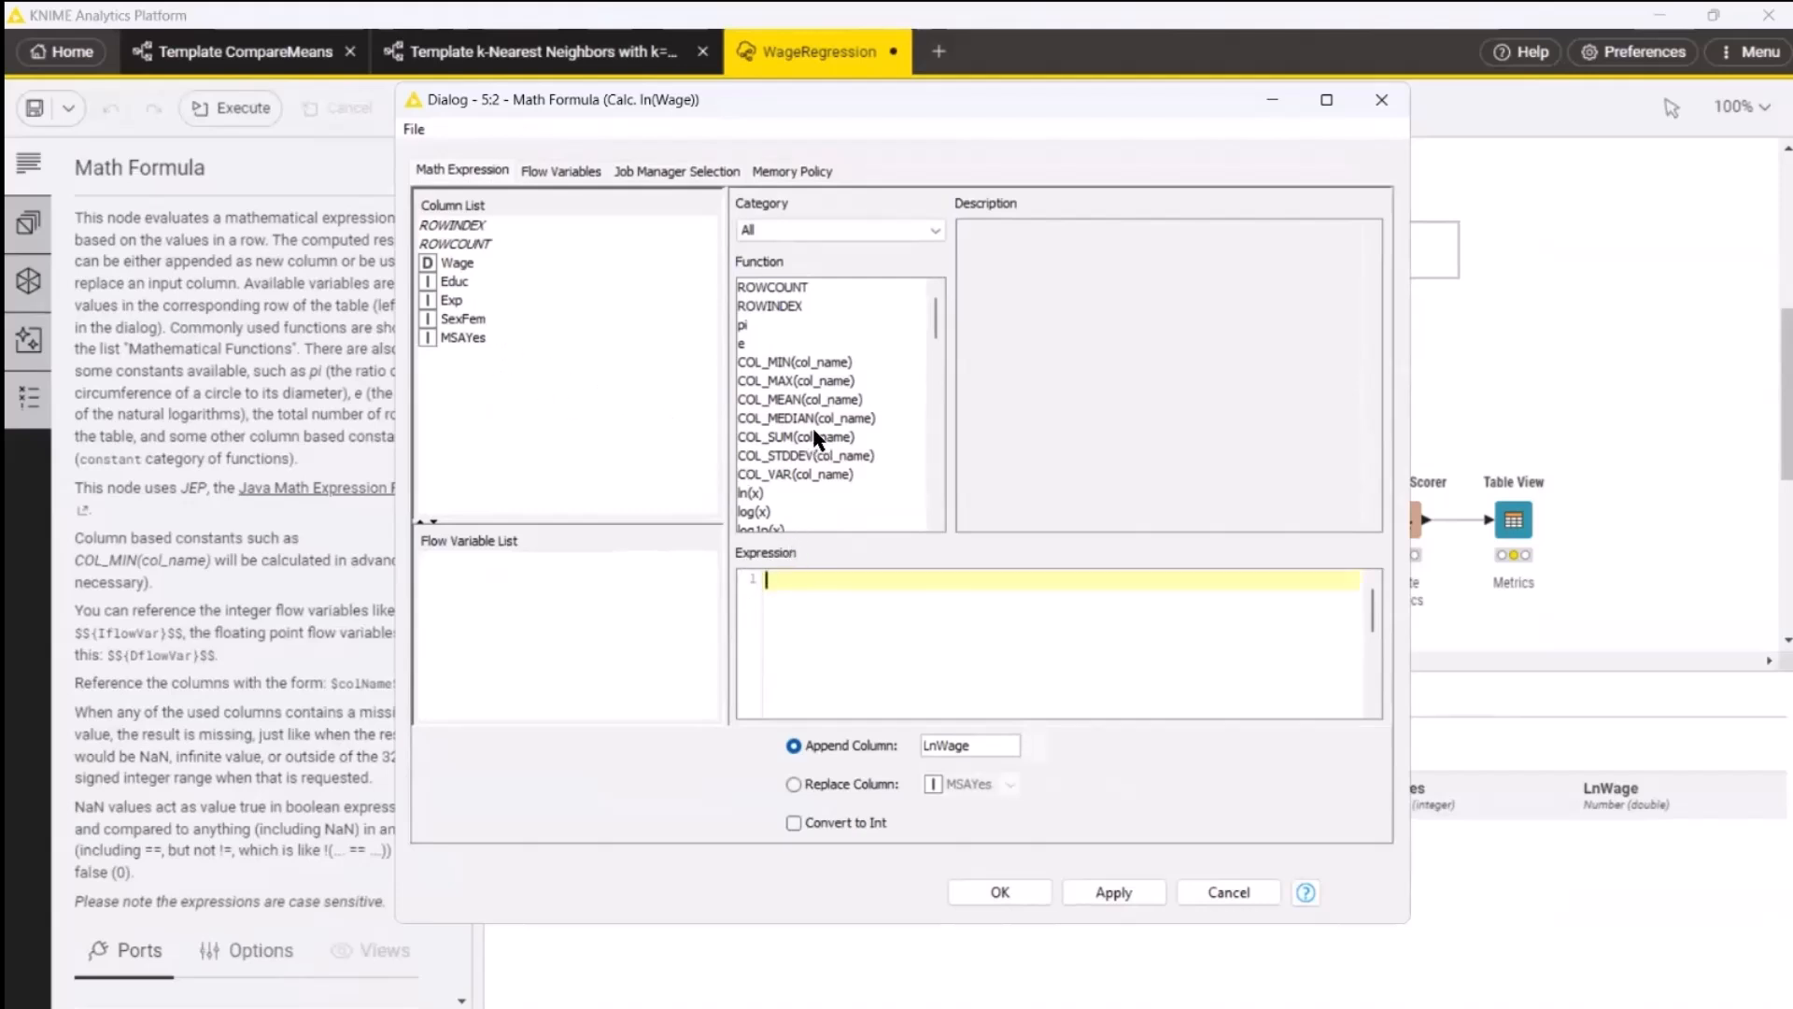
{"action": "double_click", "coordinate": [746, 492]}
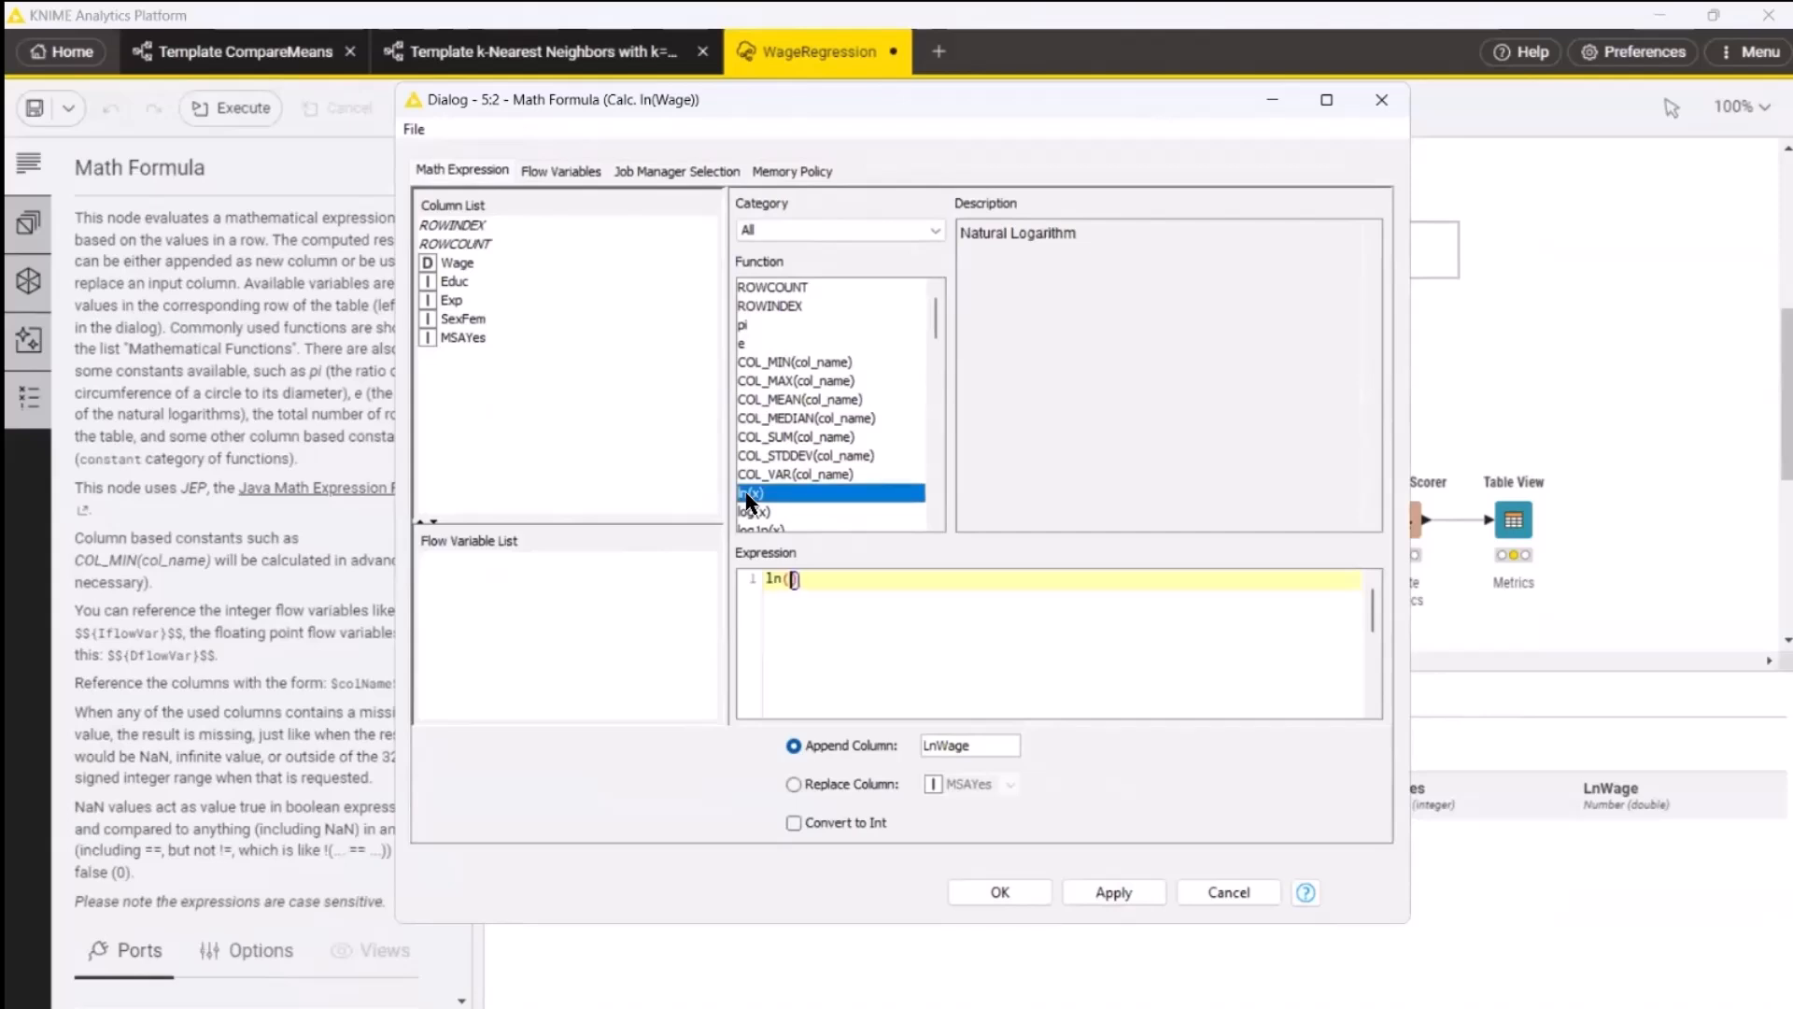
{"action": "left_click", "coordinate": [463, 265]}
{"action": "double_click", "coordinate": [463, 265]}
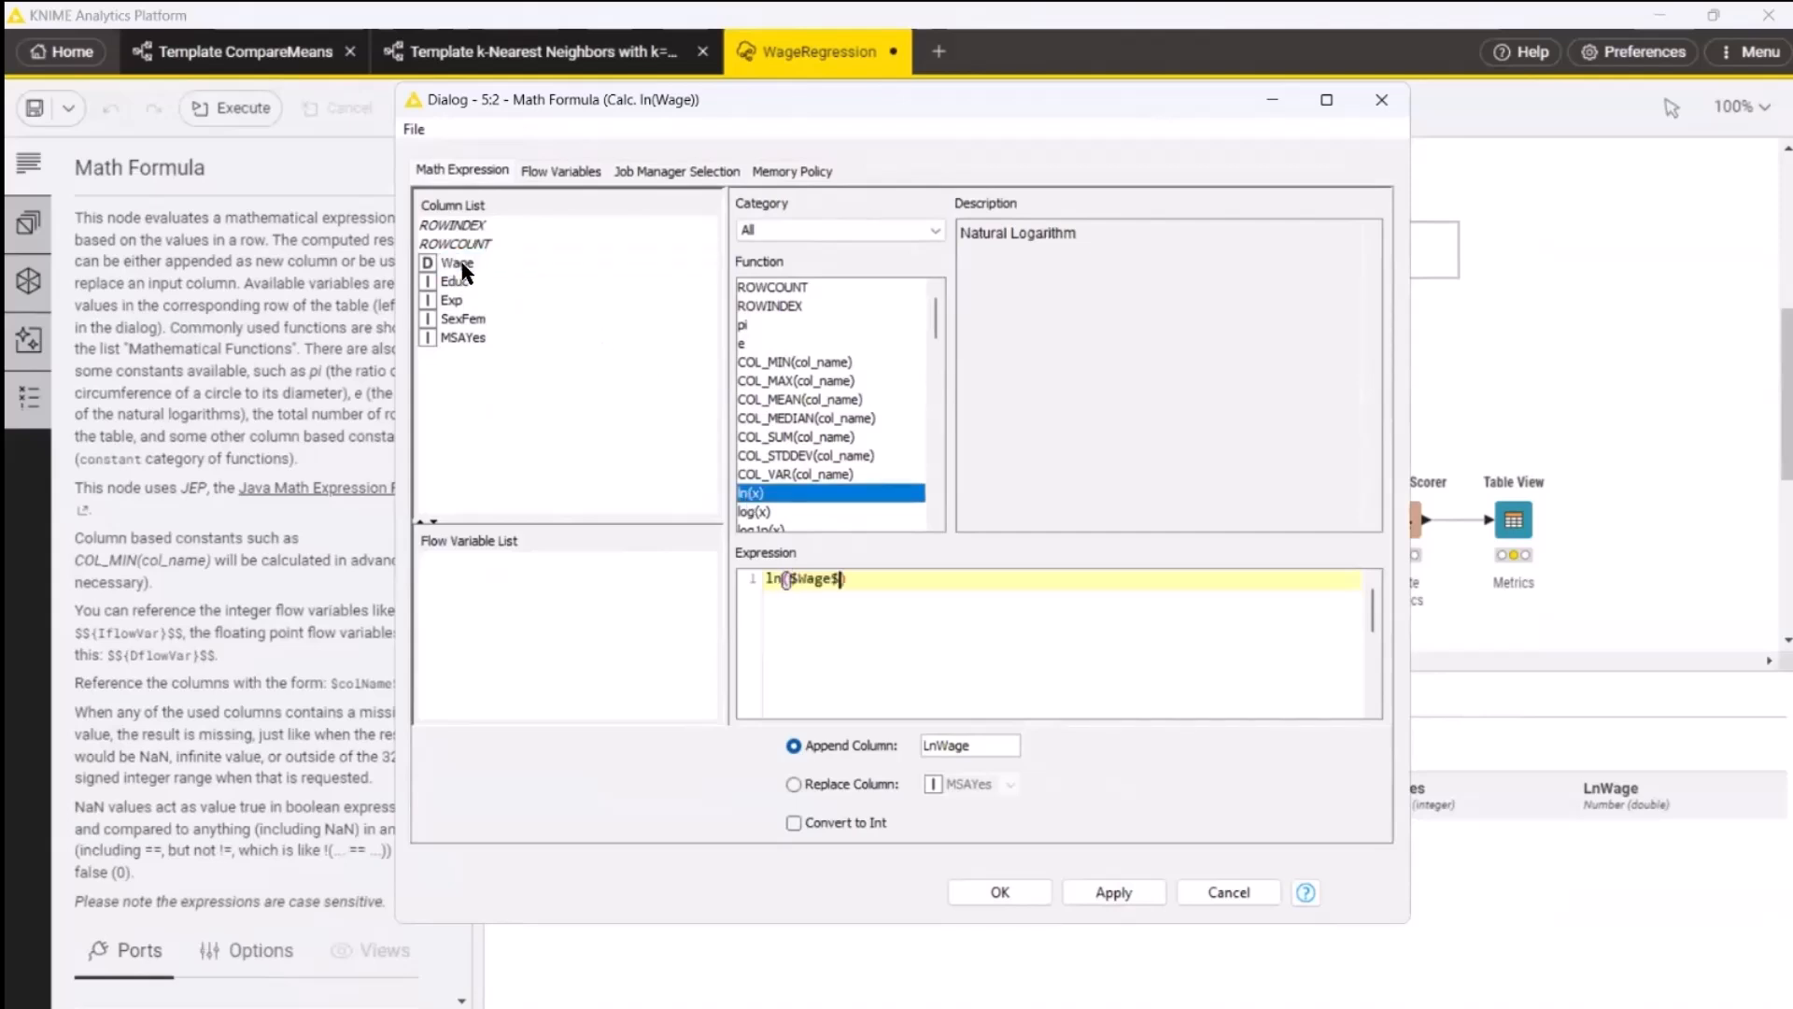
{"action": "left_click", "coordinate": [1009, 892]}
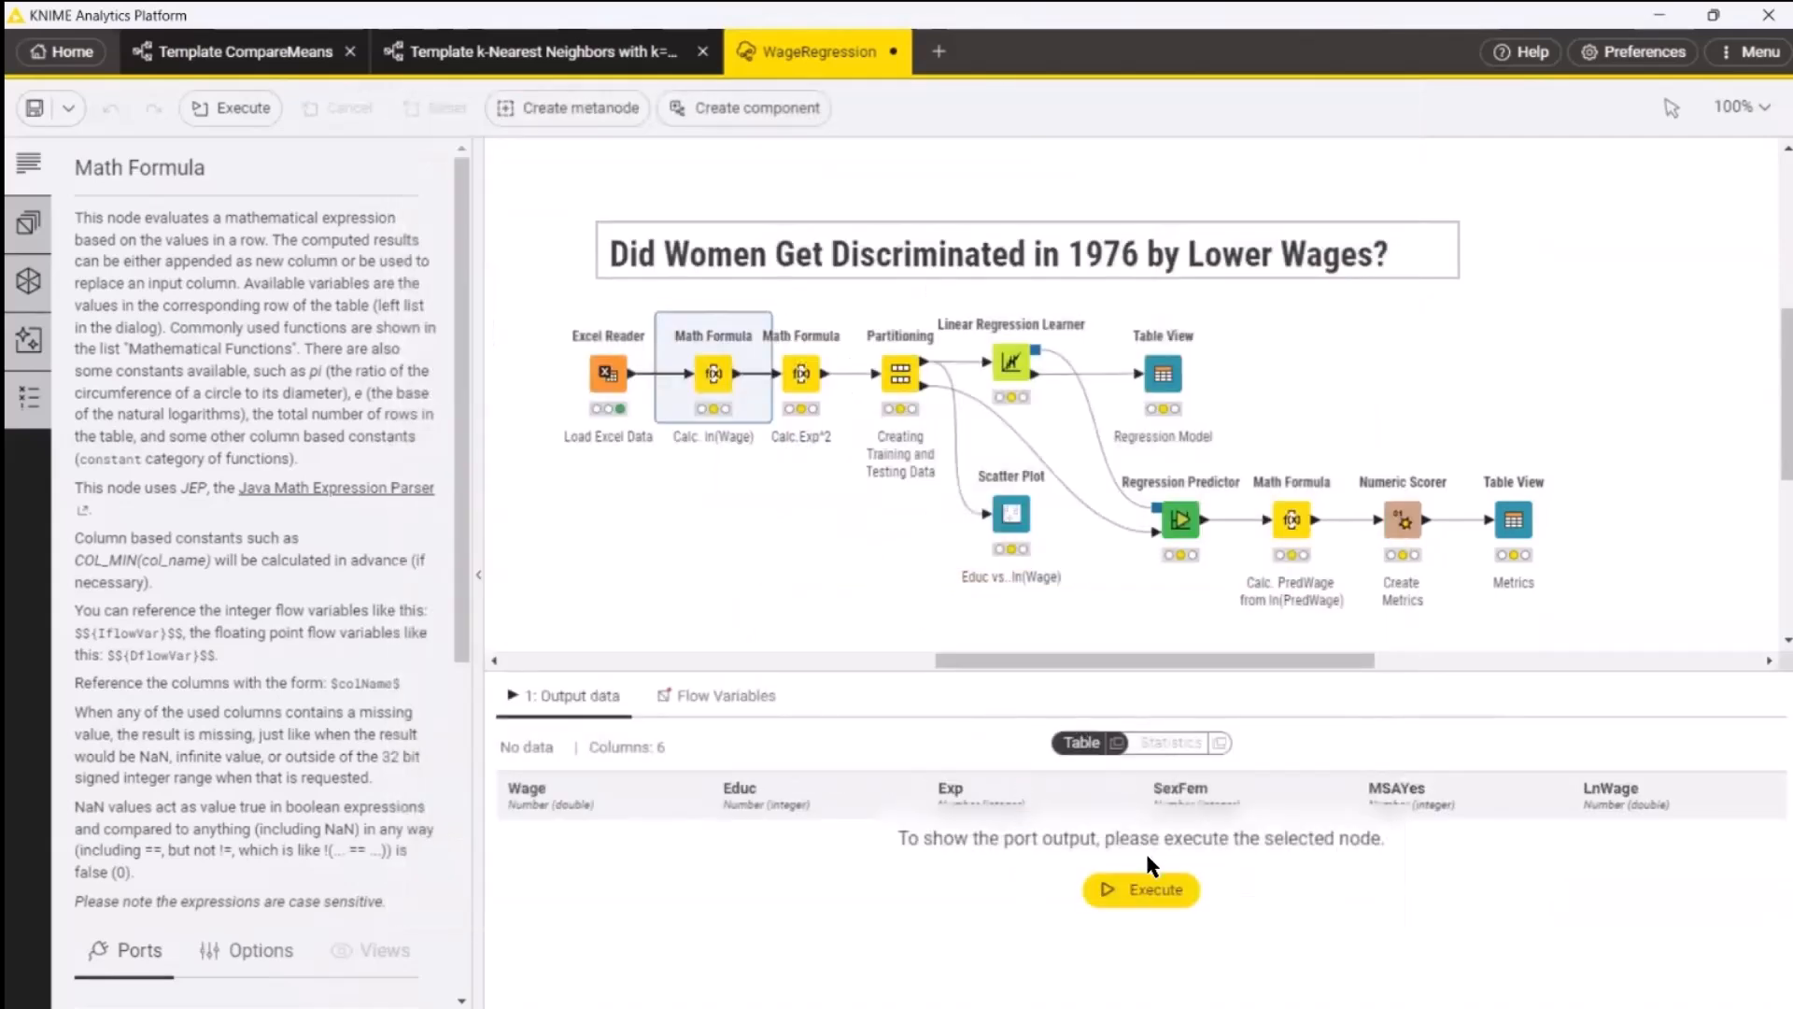
Step: Execute the Calc. ln(Wage) and Calc. Exp^2 Math Formula nodes and show their output tables
{"action": "left_click", "coordinate": [1143, 890]}
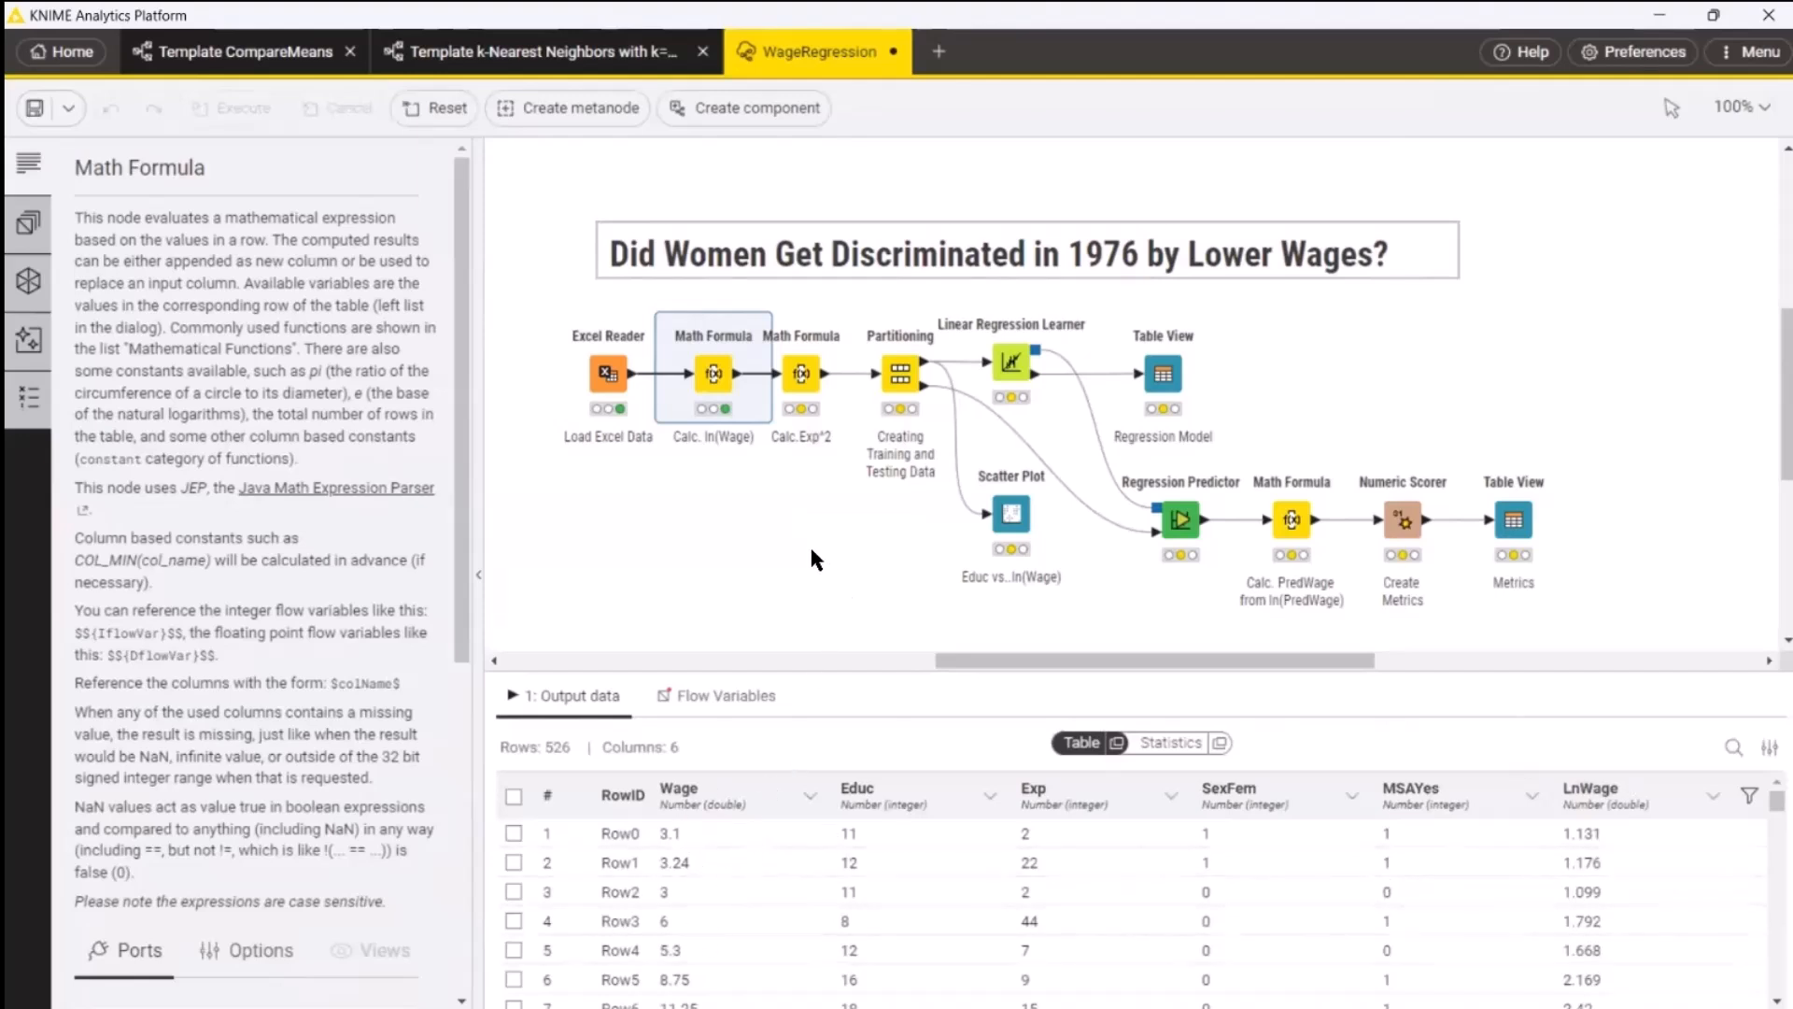
{"action": "left_click", "coordinate": [802, 375]}
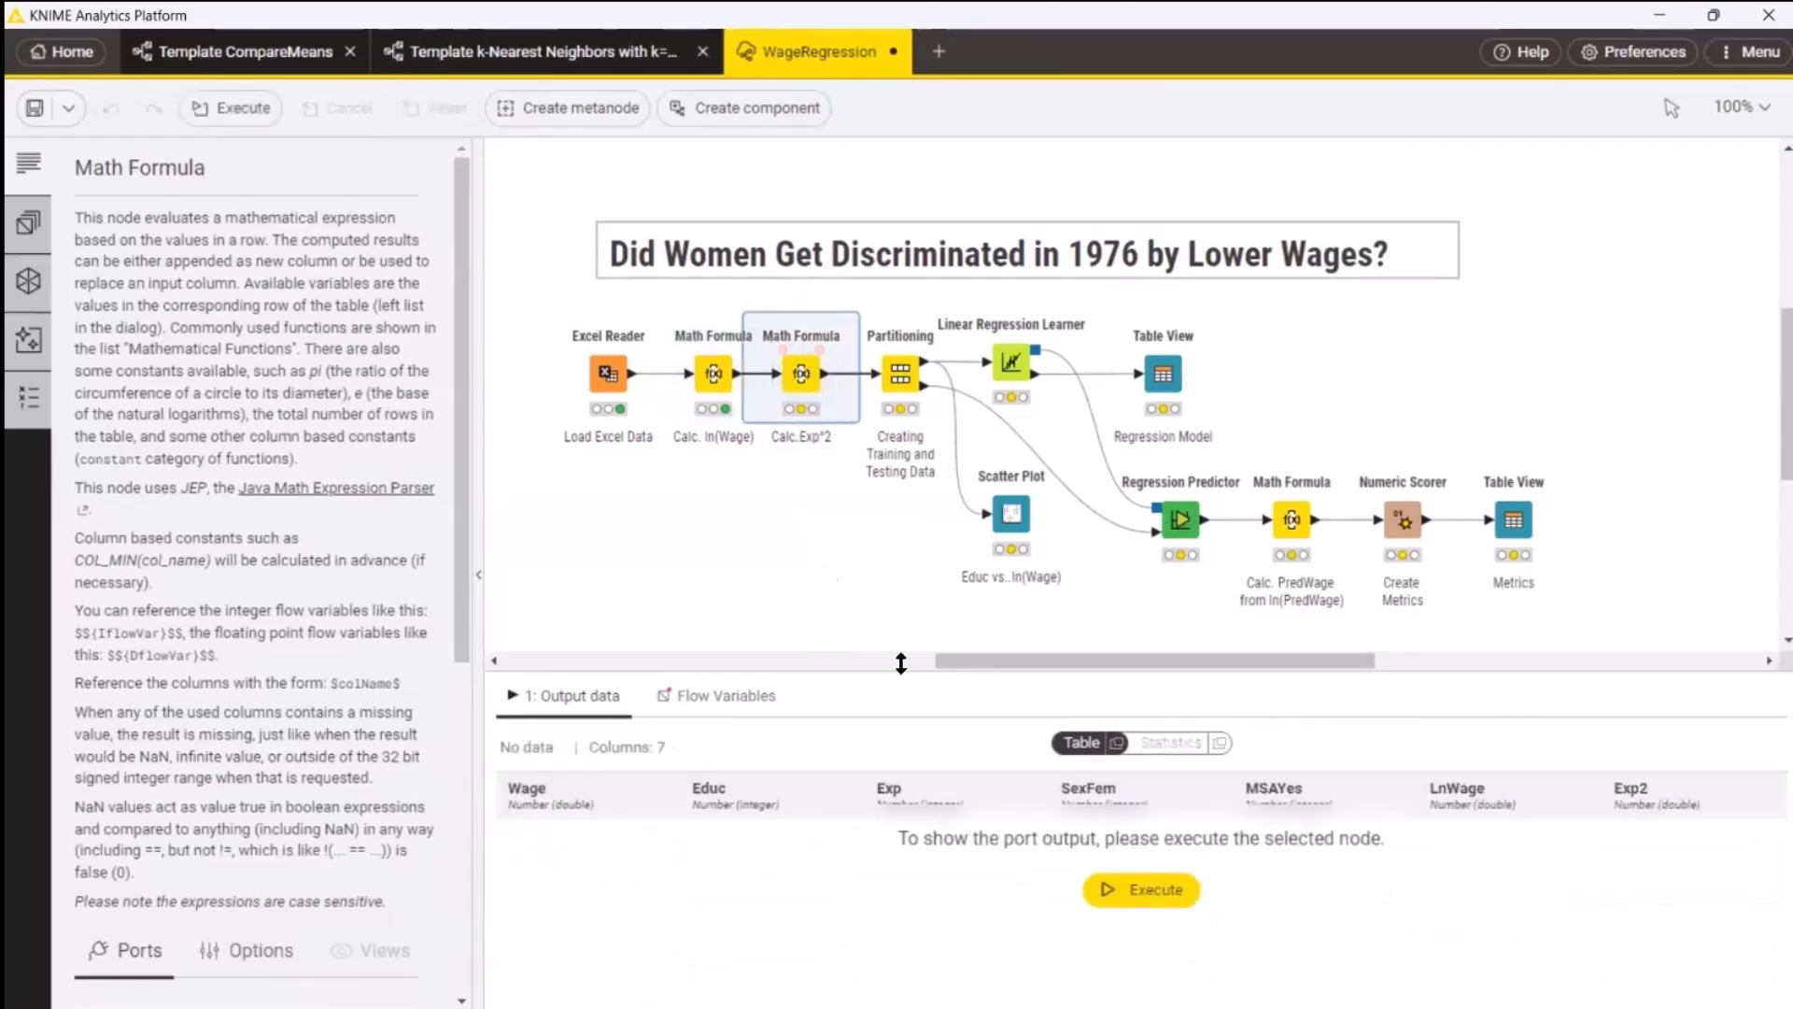
{"action": "left_click", "coordinate": [1145, 892]}
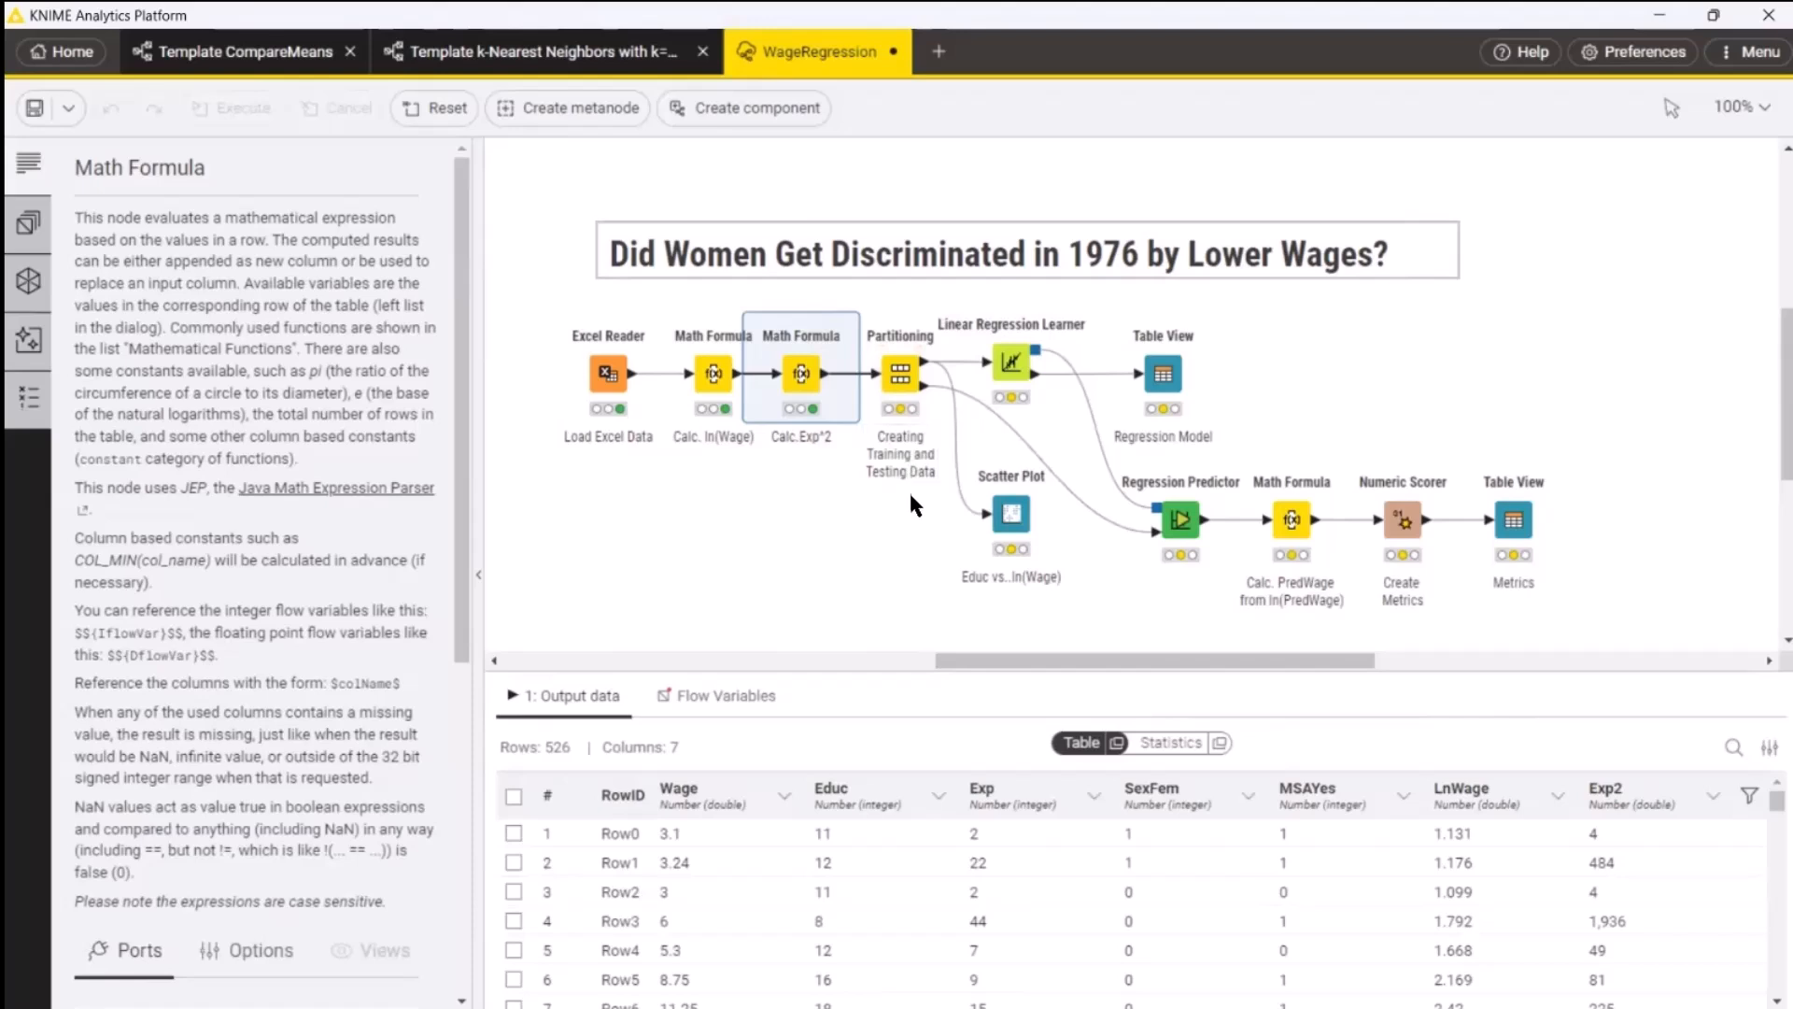
Step: Review the Partitioning node's relative size and random sampling settings, accept them and execute the node
{"action": "double_click", "coordinate": [899, 378]}
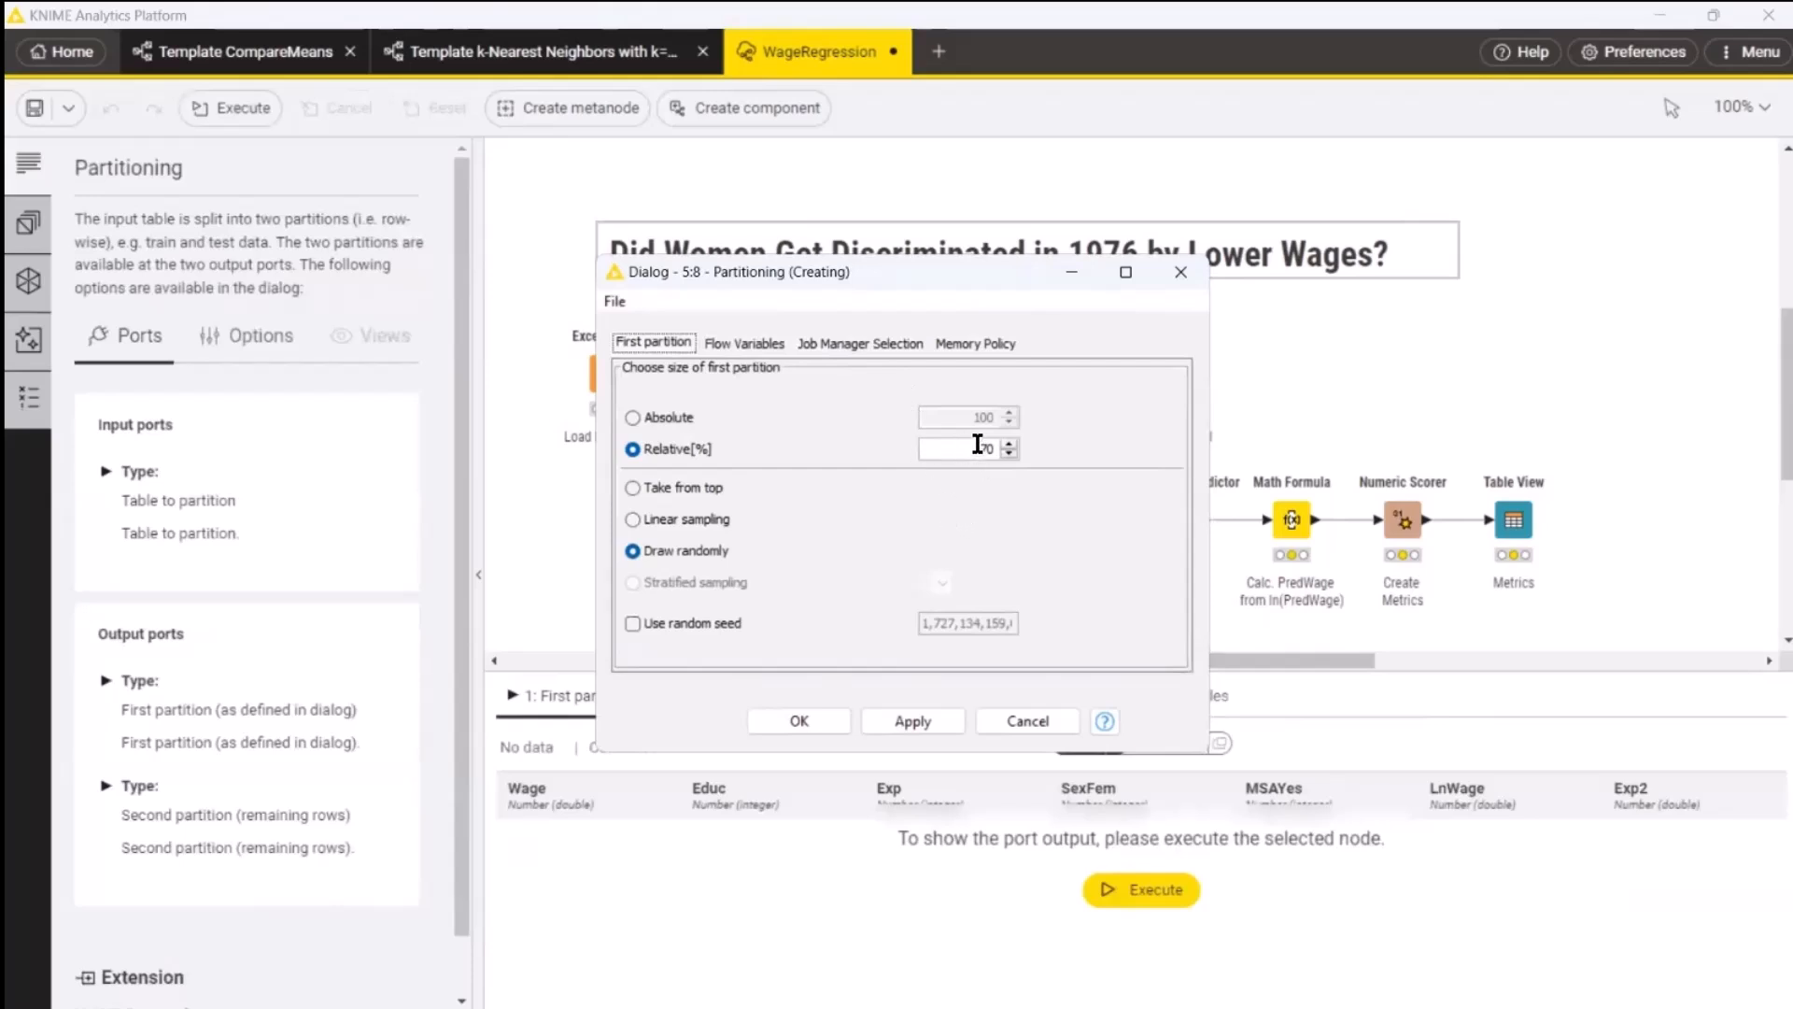
{"action": "left_click_drag", "start_coordinate": [977, 450], "coordinate": [995, 452]}
{"action": "left_click", "coordinate": [800, 721]}
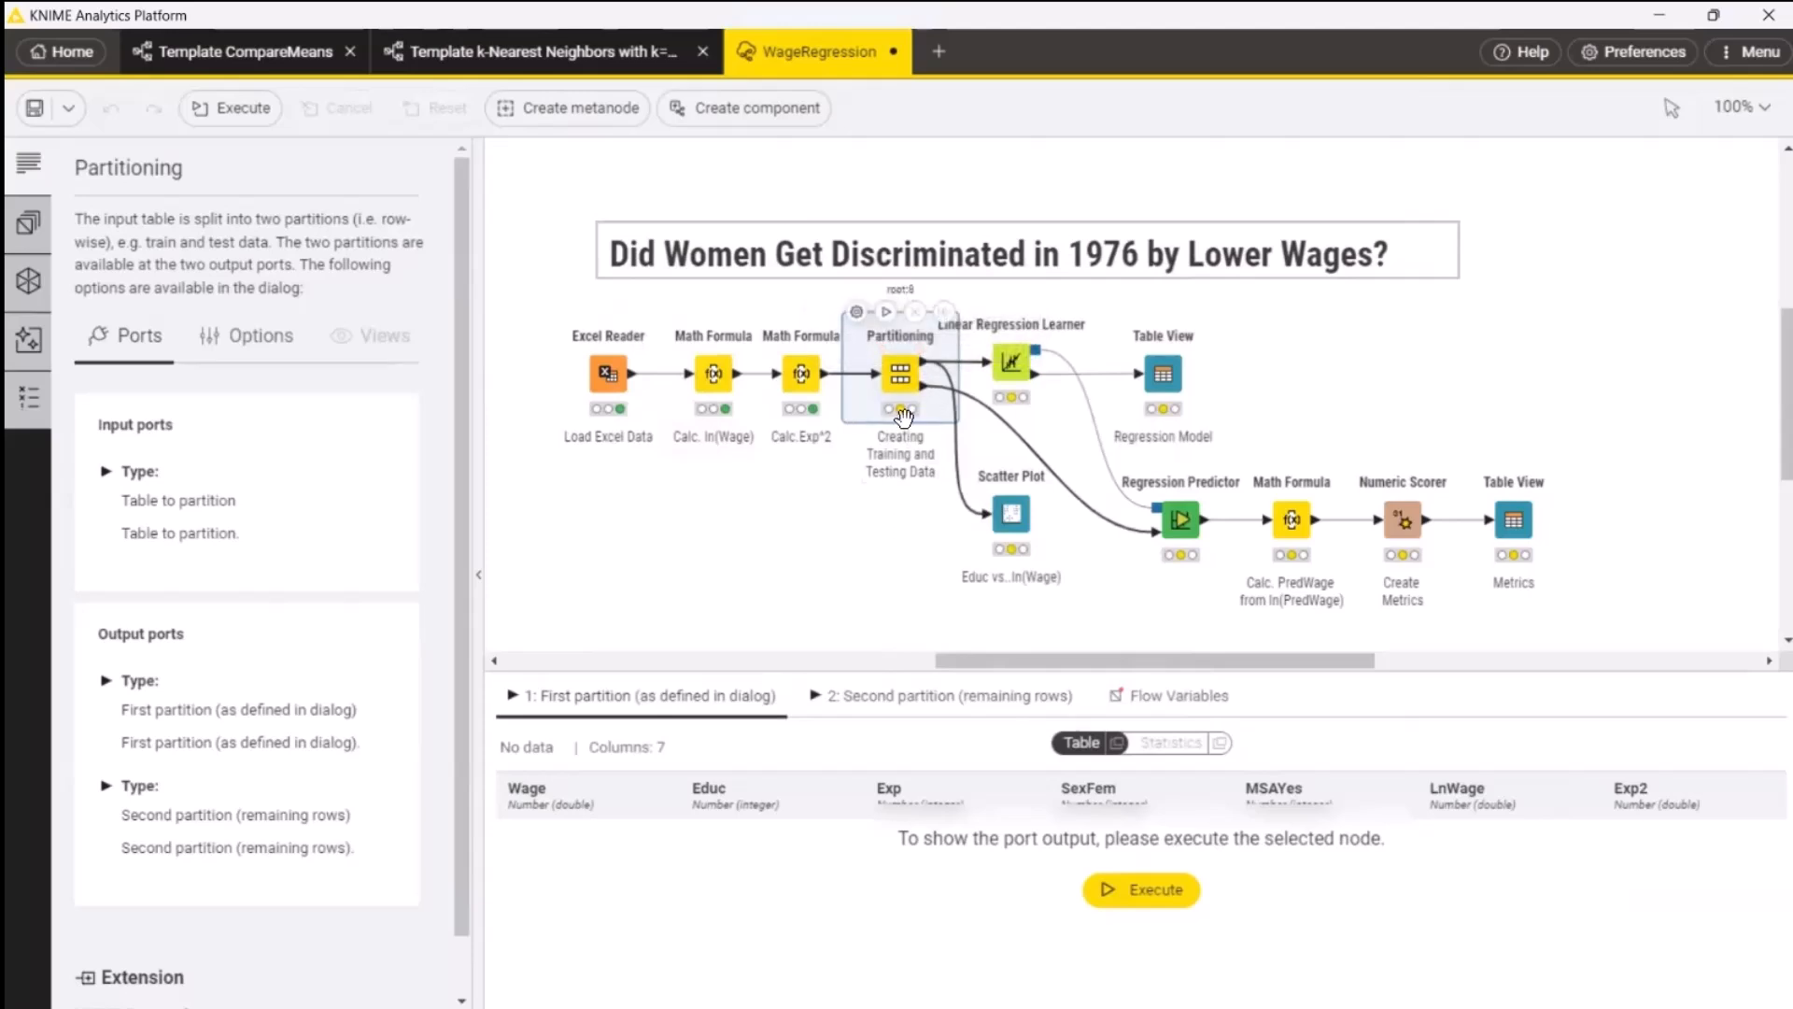
{"action": "left_click", "coordinate": [886, 312]}
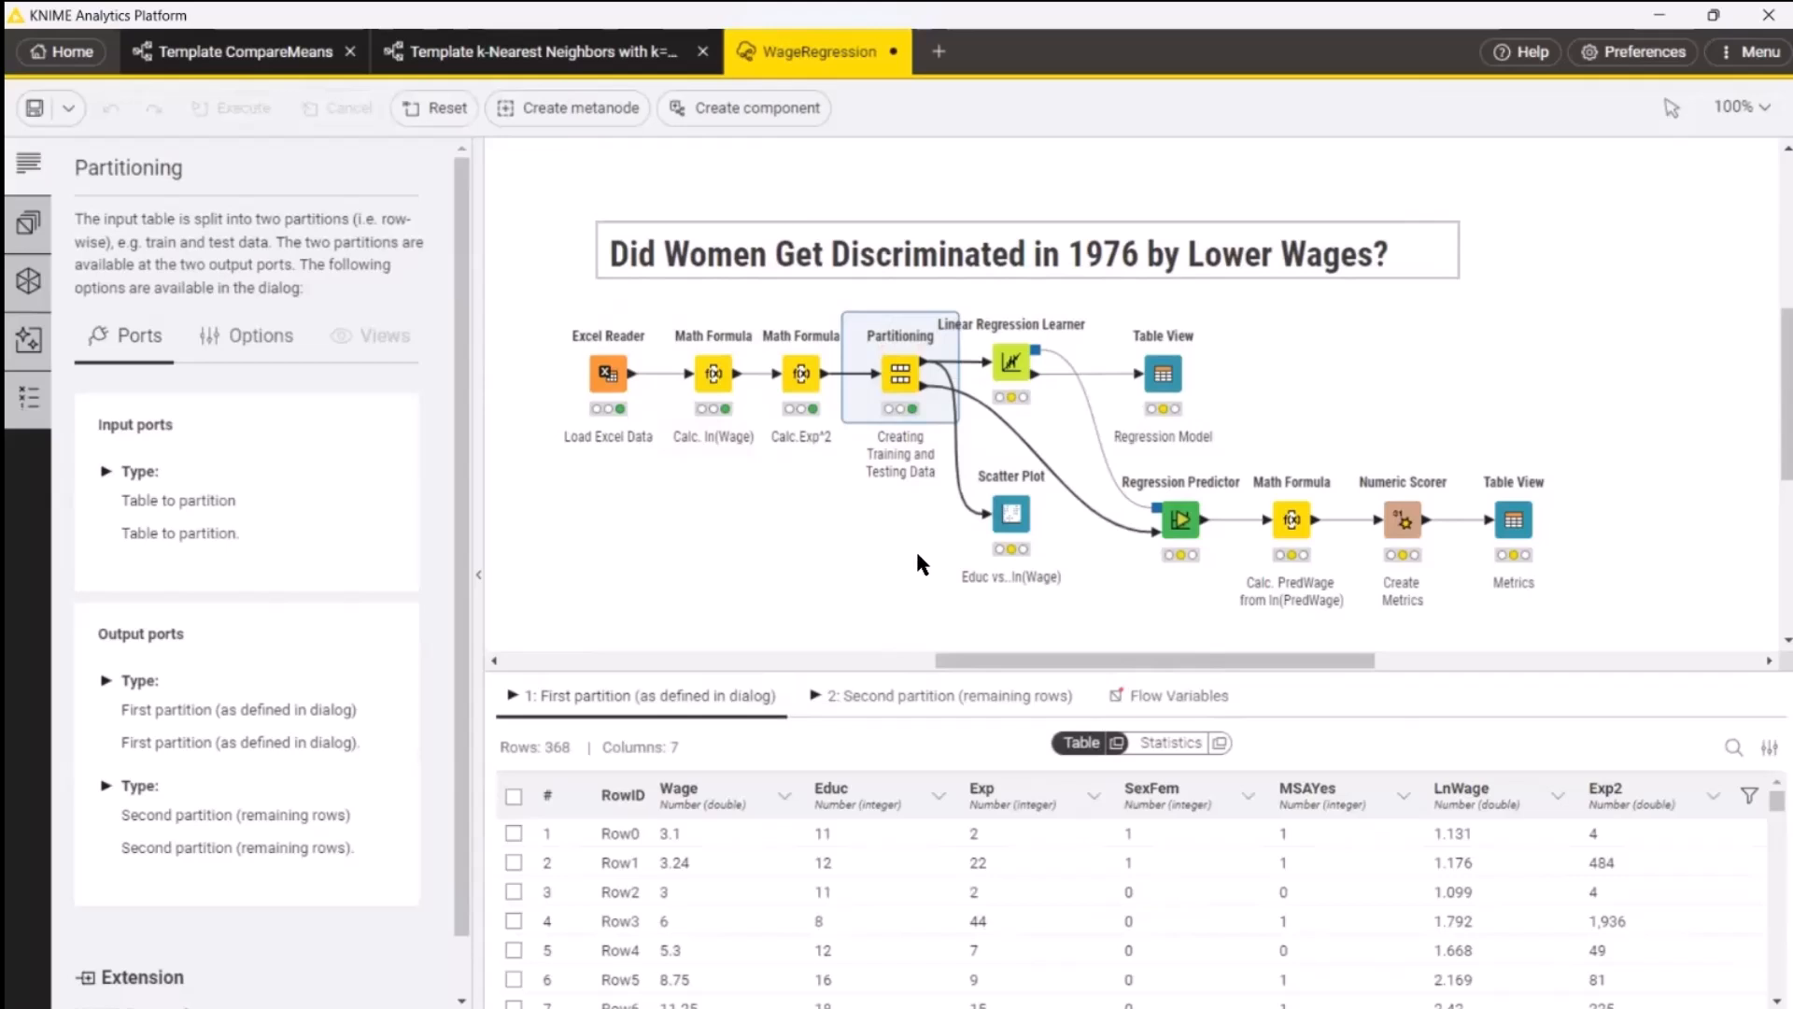
Step: Execute the Scatter Plot node and review its horizontal and vertical dimension settings, closing them without changes
{"action": "mouse_move", "coordinate": [1026, 506]}
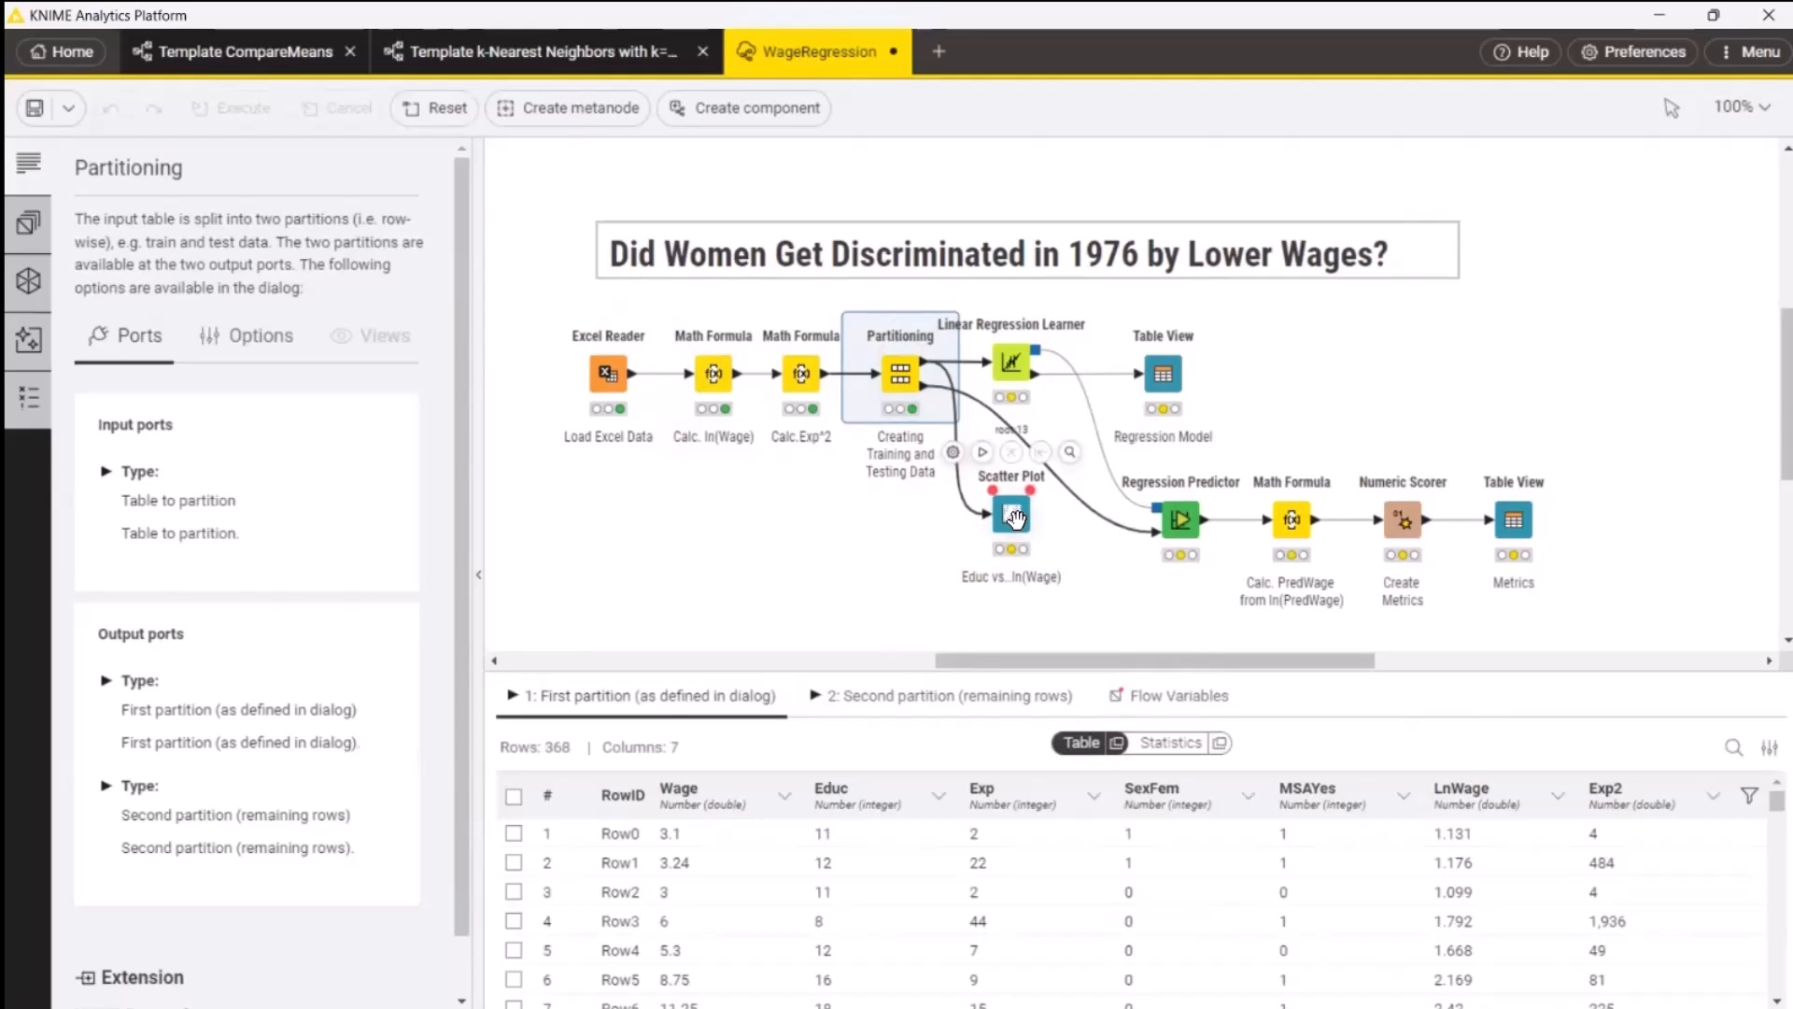
{"action": "left_click", "coordinate": [983, 454]}
{"action": "left_click", "coordinate": [1011, 513]}
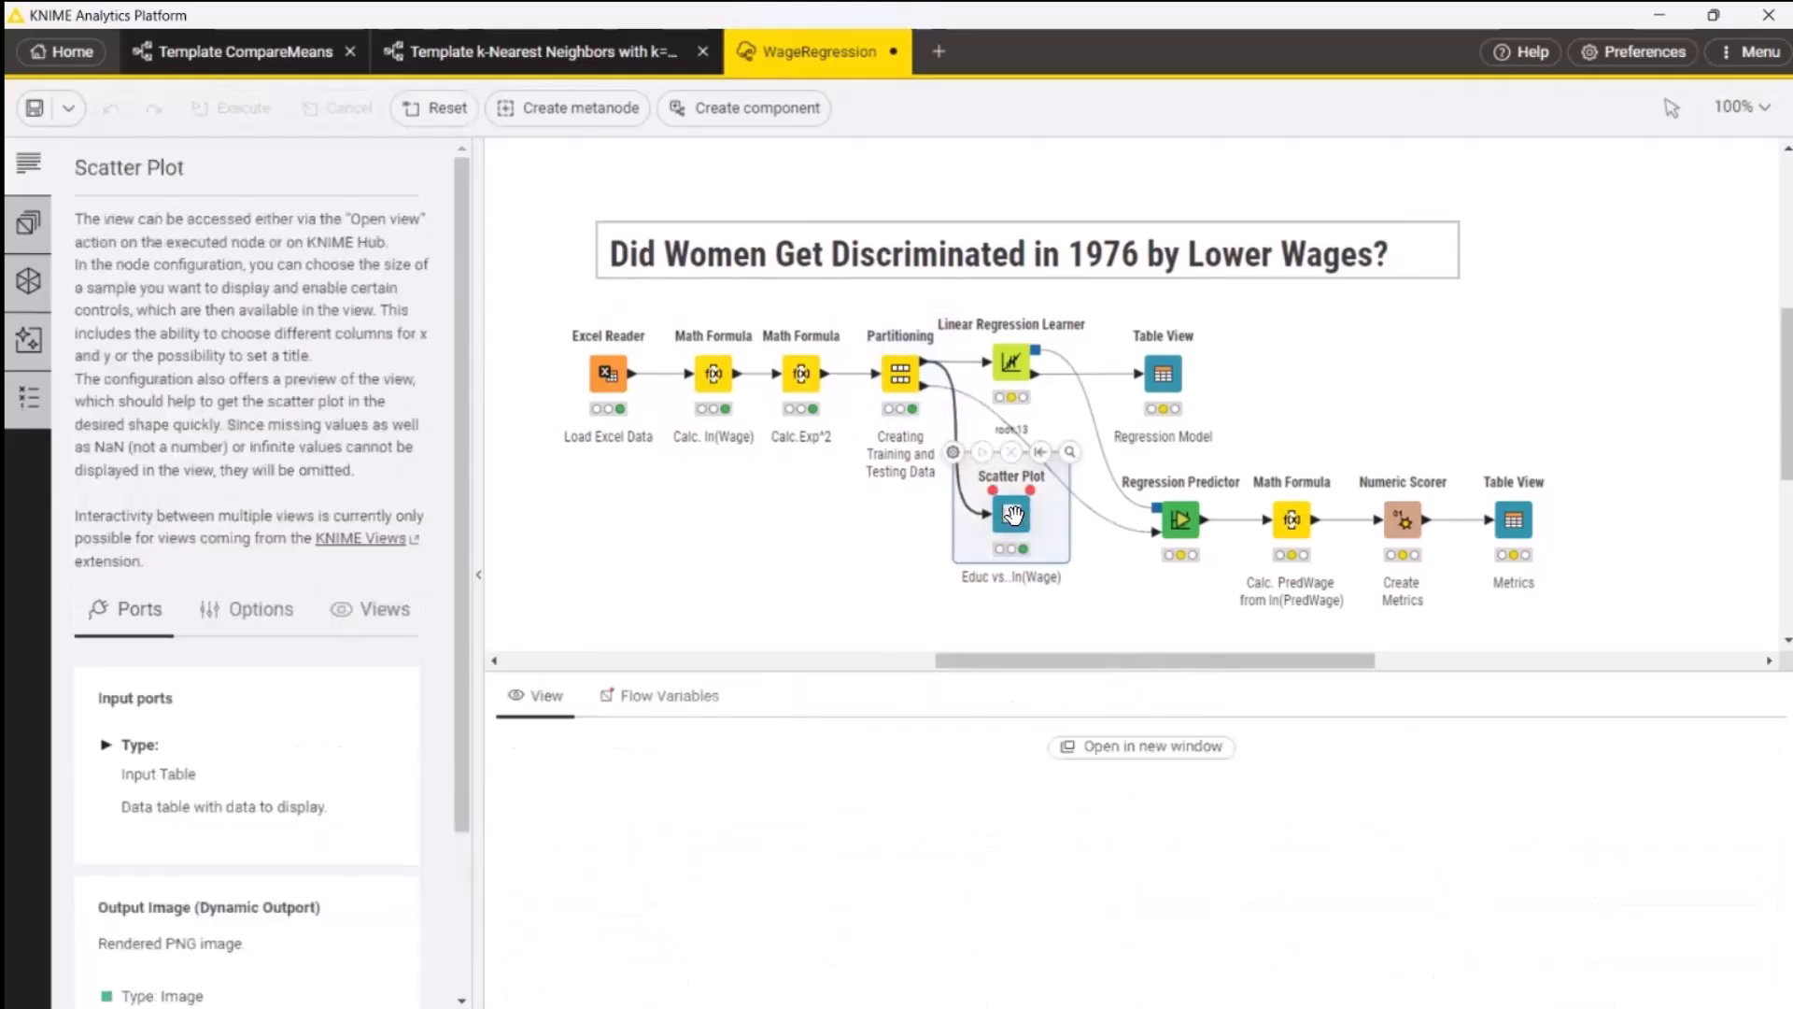
{"action": "double_click", "coordinate": [1012, 514]}
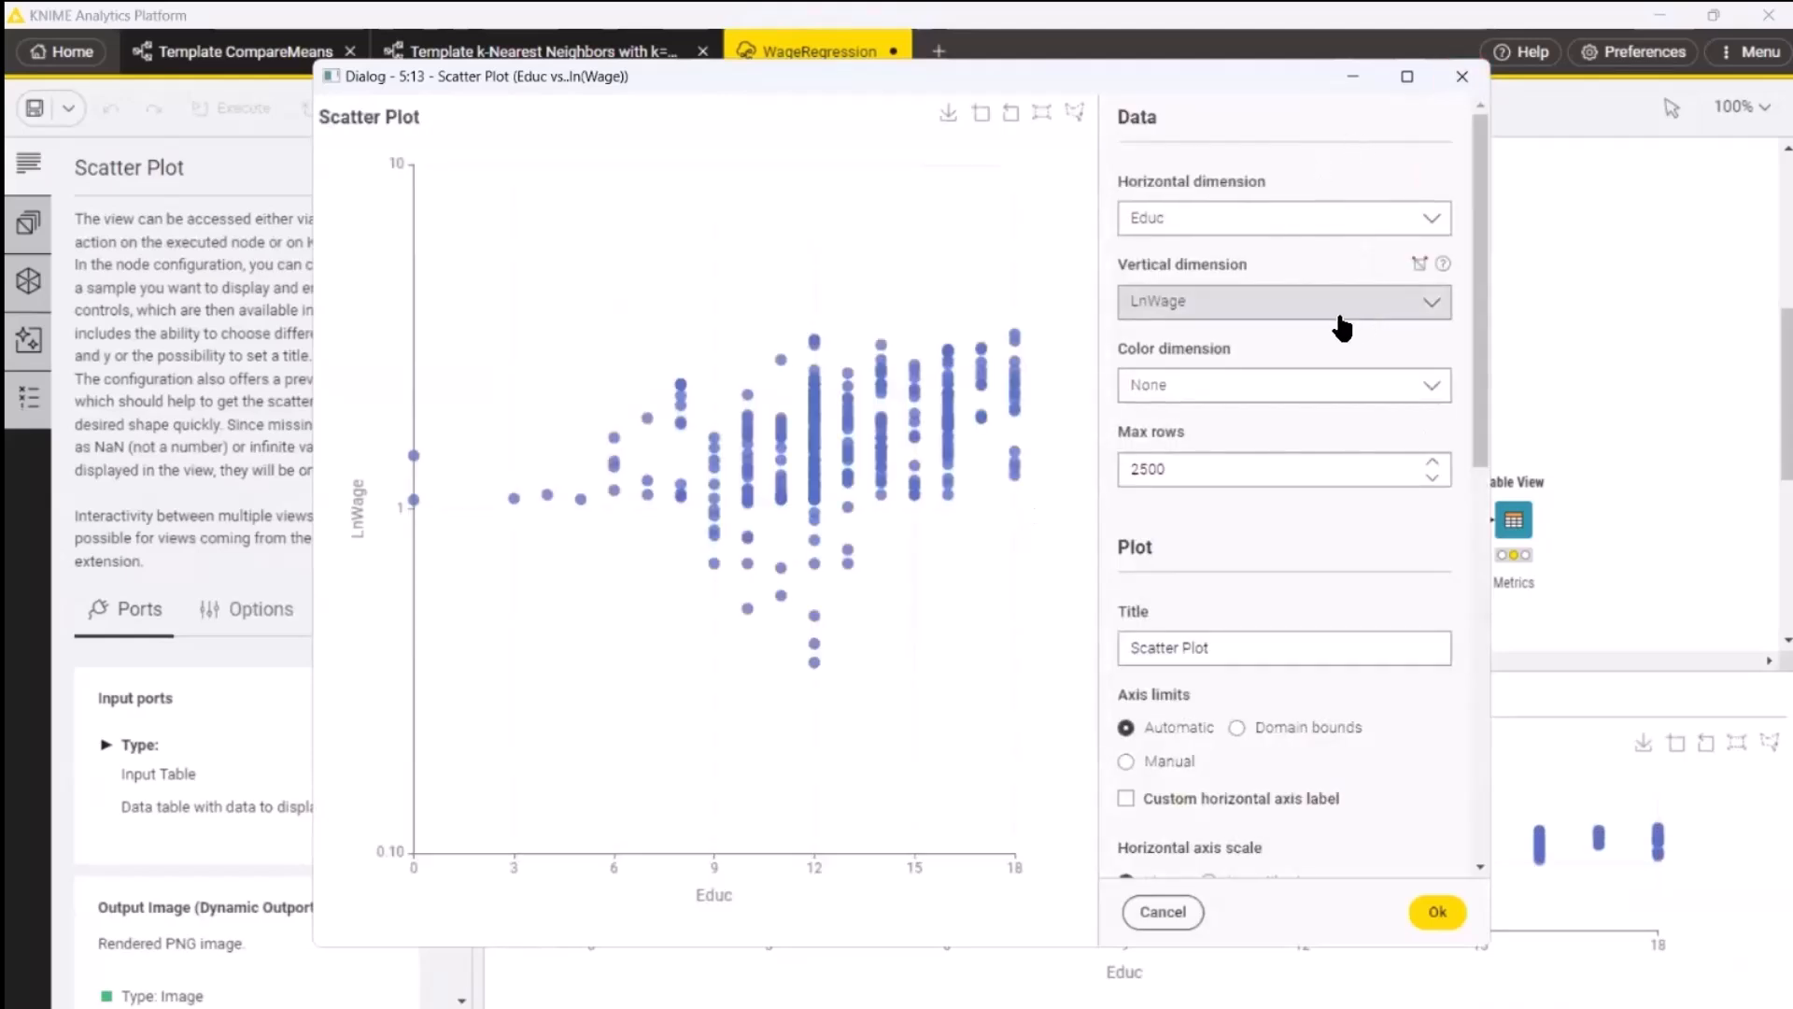
{"action": "left_click", "coordinate": [1462, 76]}
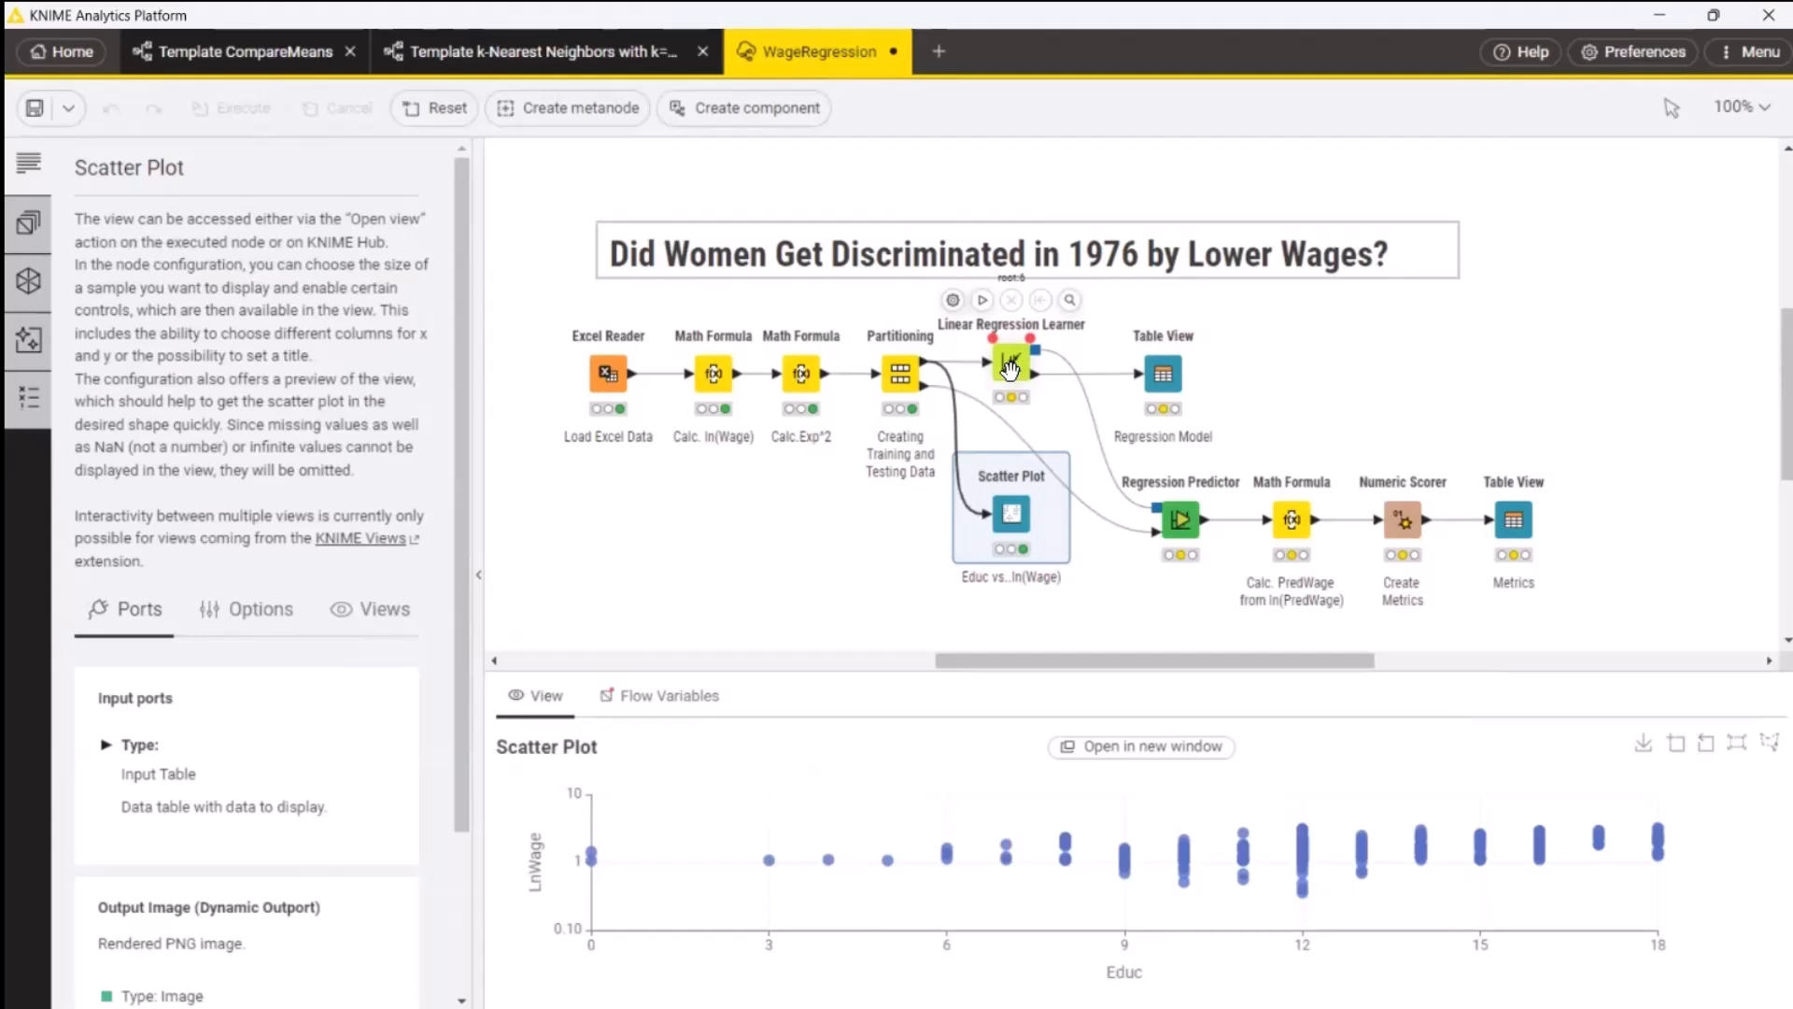
Step: Execute the Linear Regression Learner and its Regression Model Table View, and display the coefficients table
{"action": "left_click", "coordinate": [983, 301]}
{"action": "mouse_move", "coordinate": [1035, 381]}
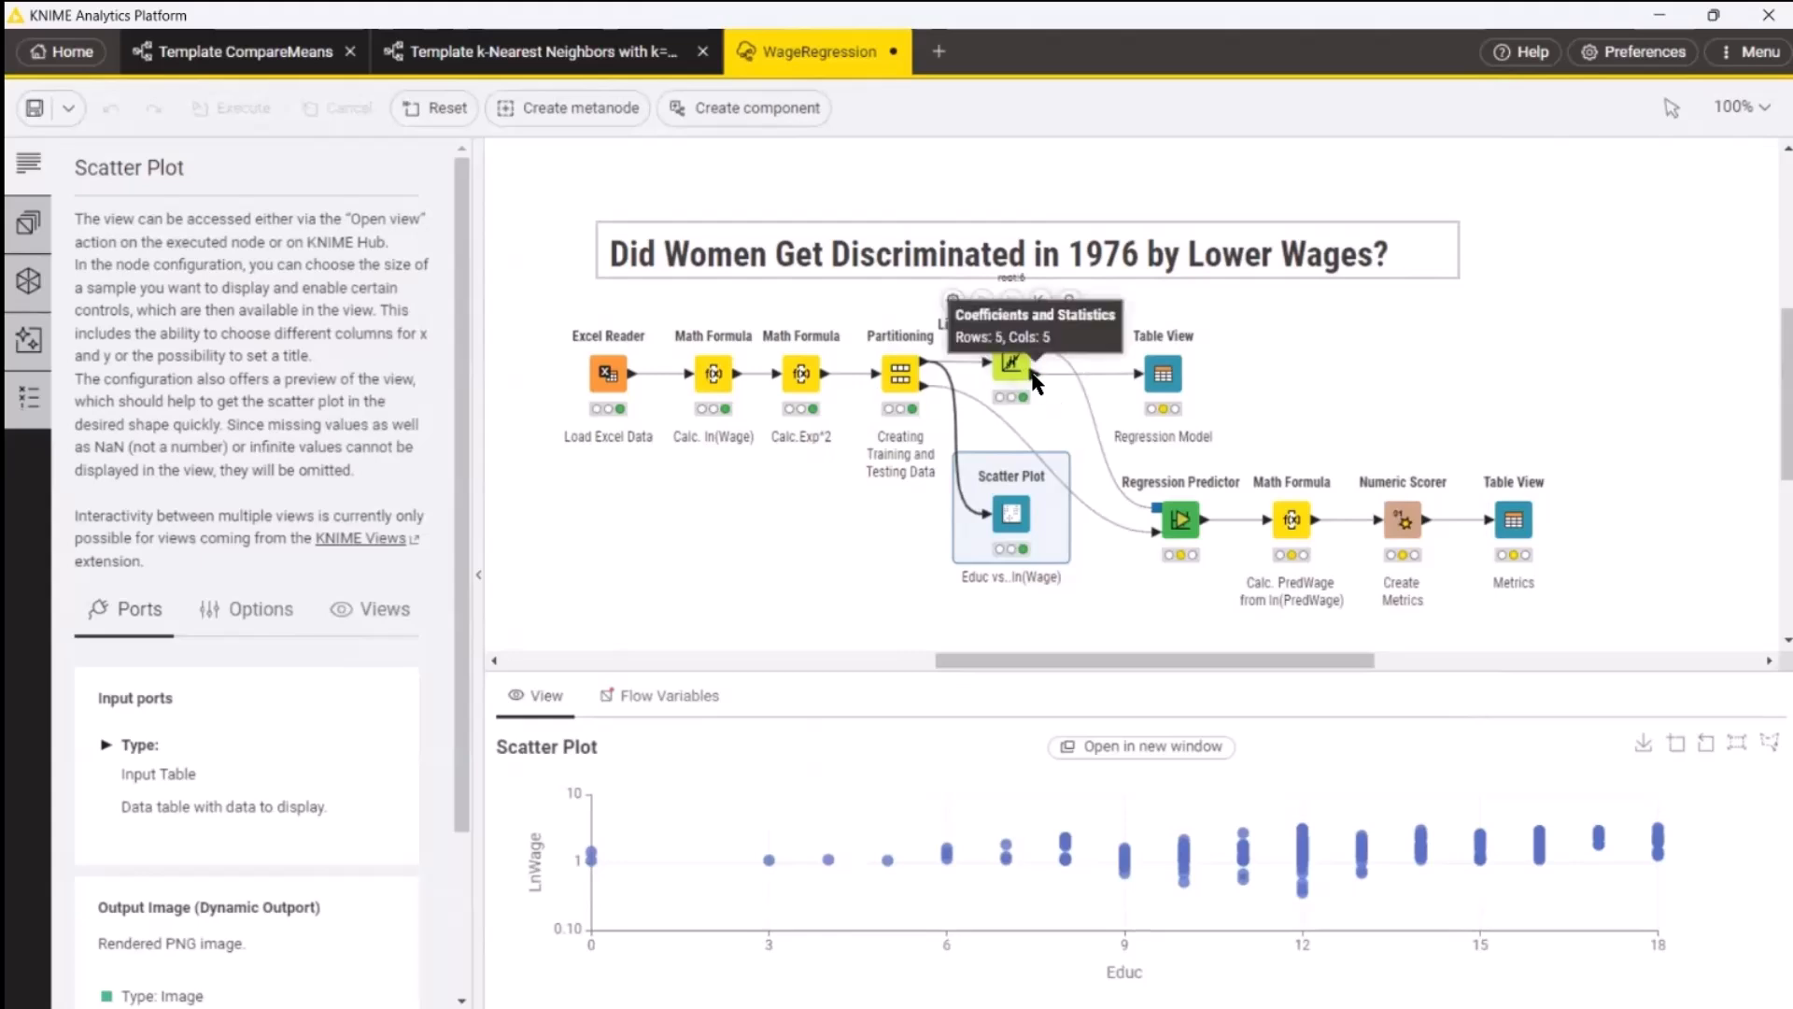
{"action": "mouse_move", "coordinate": [1161, 371]}
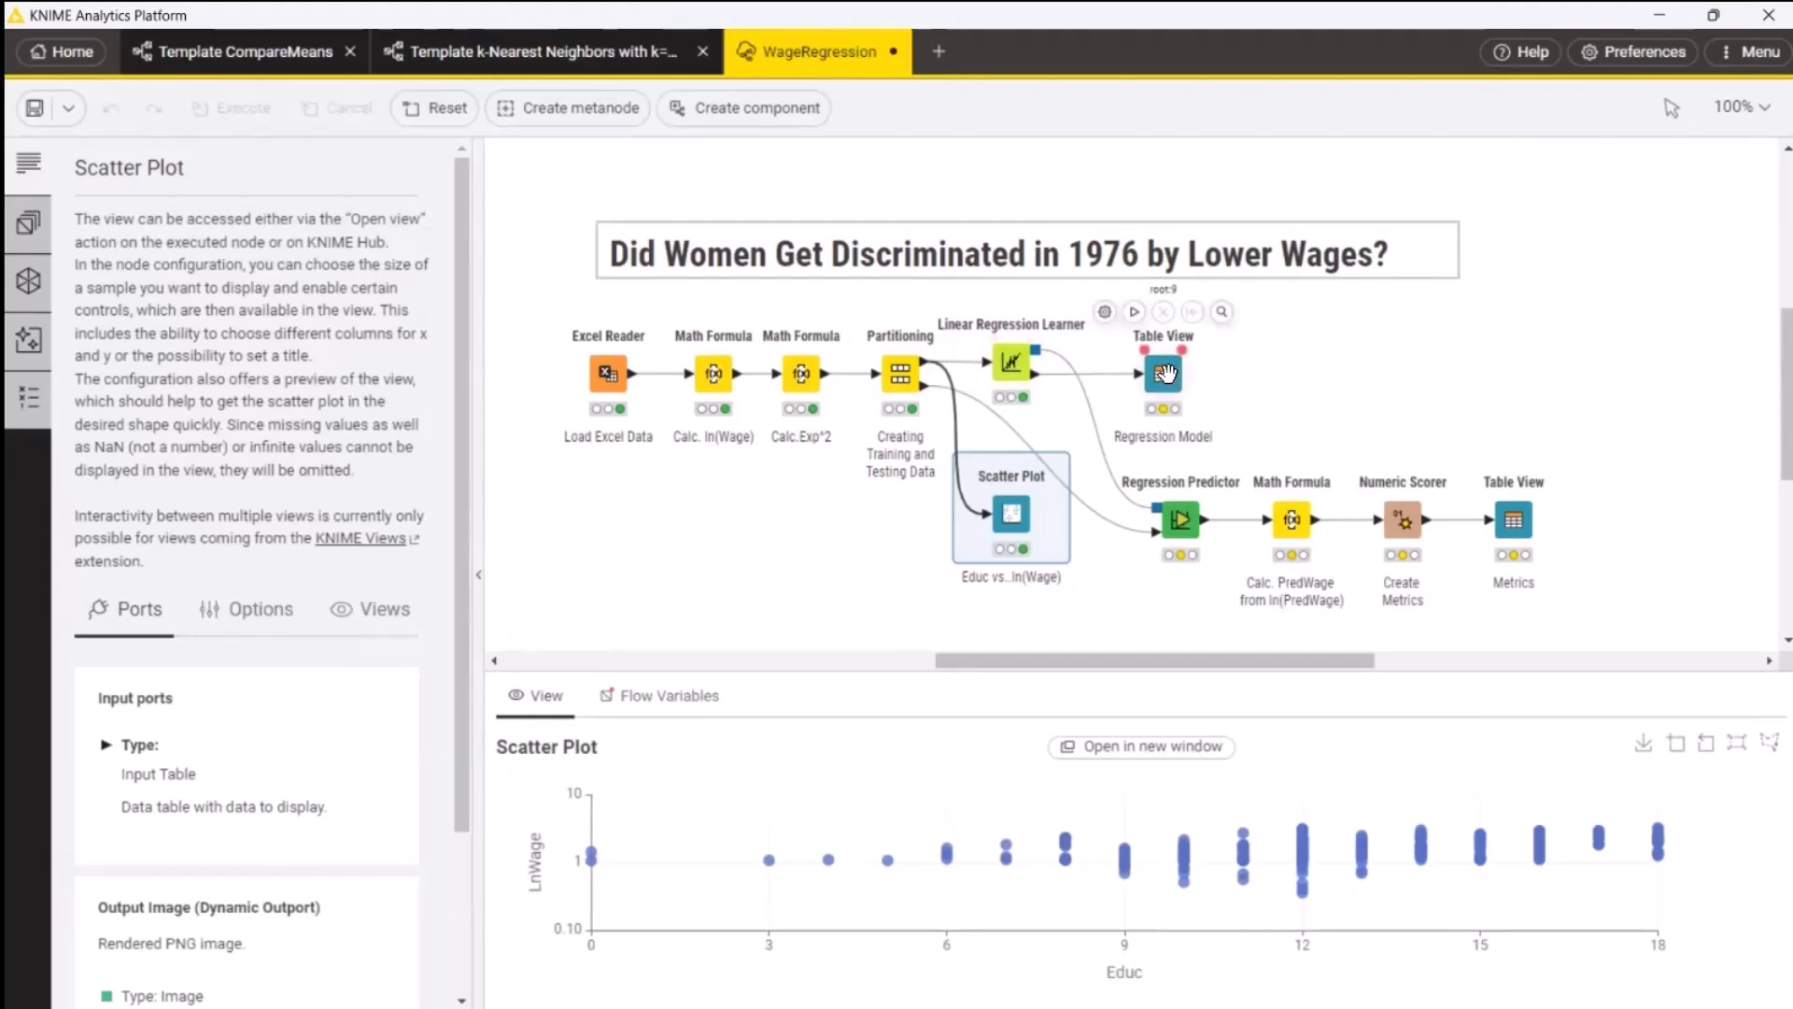
{"action": "left_click", "coordinate": [1134, 311]}
{"action": "left_click", "coordinate": [1164, 372]}
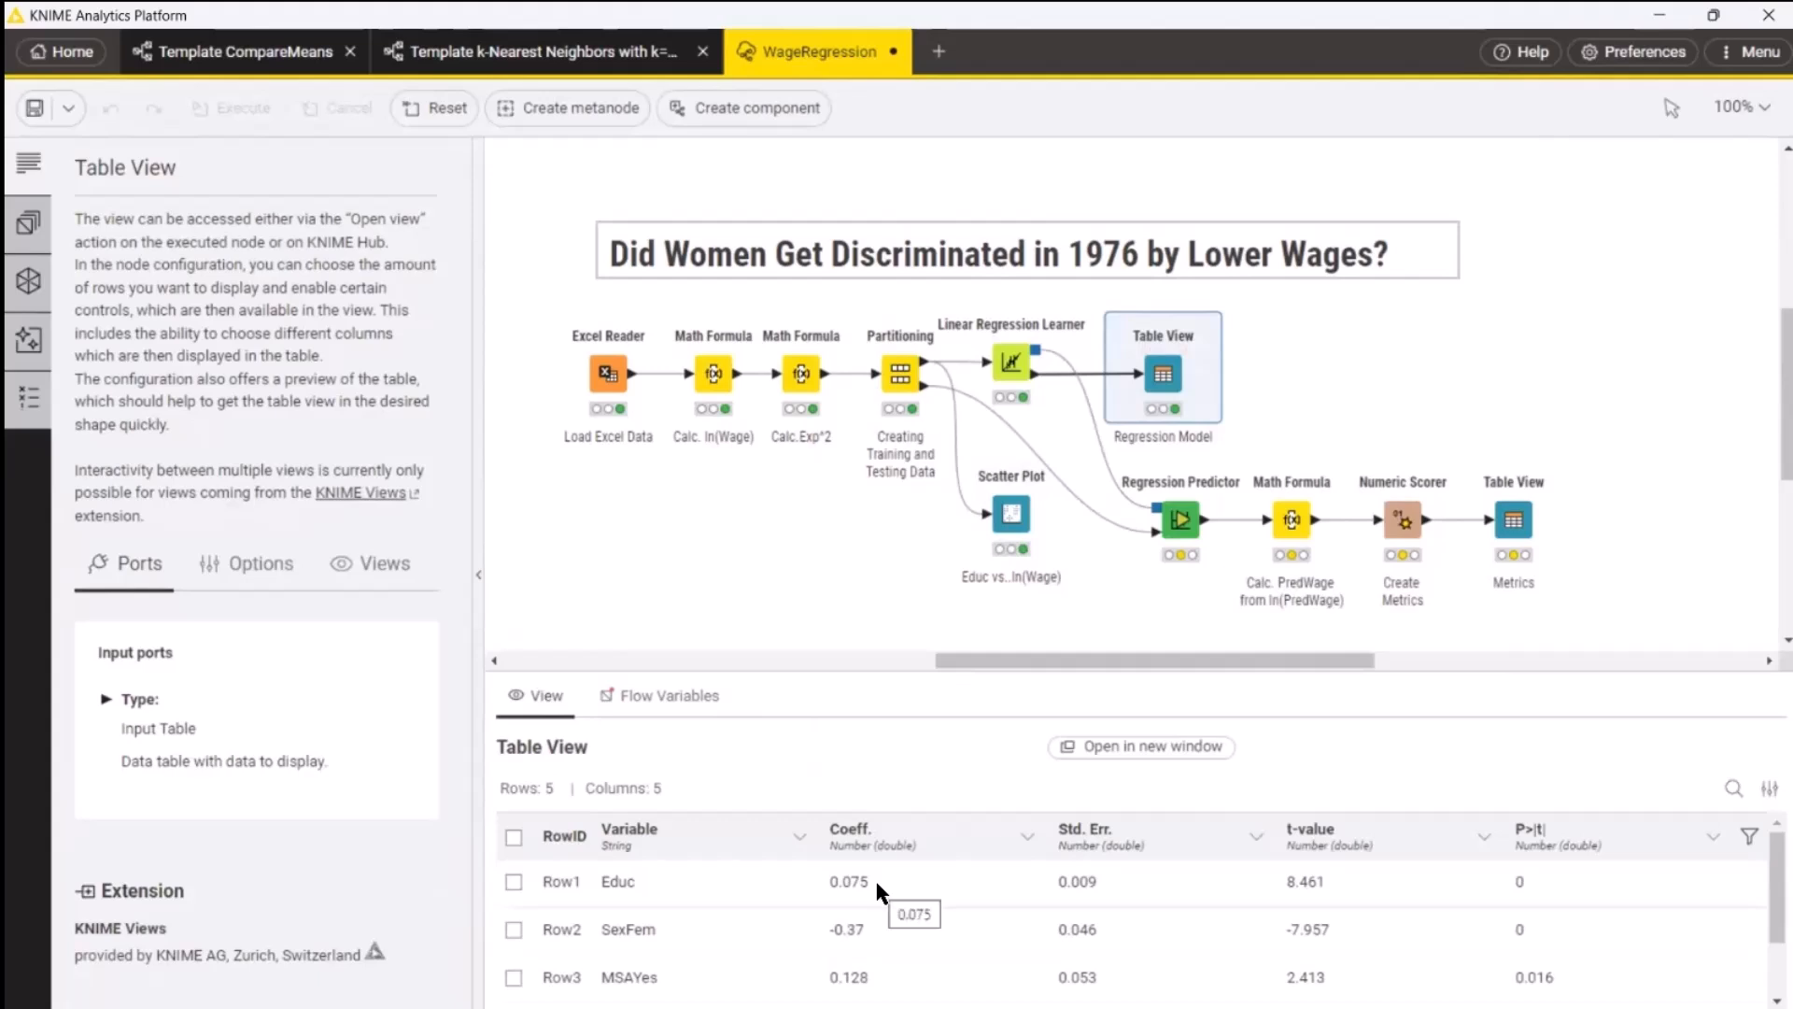
Step: Examine the regression coefficients and p-values for Educ, SexFem, MSAYes, Exp2 and the intercept
{"action": "left_click", "coordinate": [602, 878]}
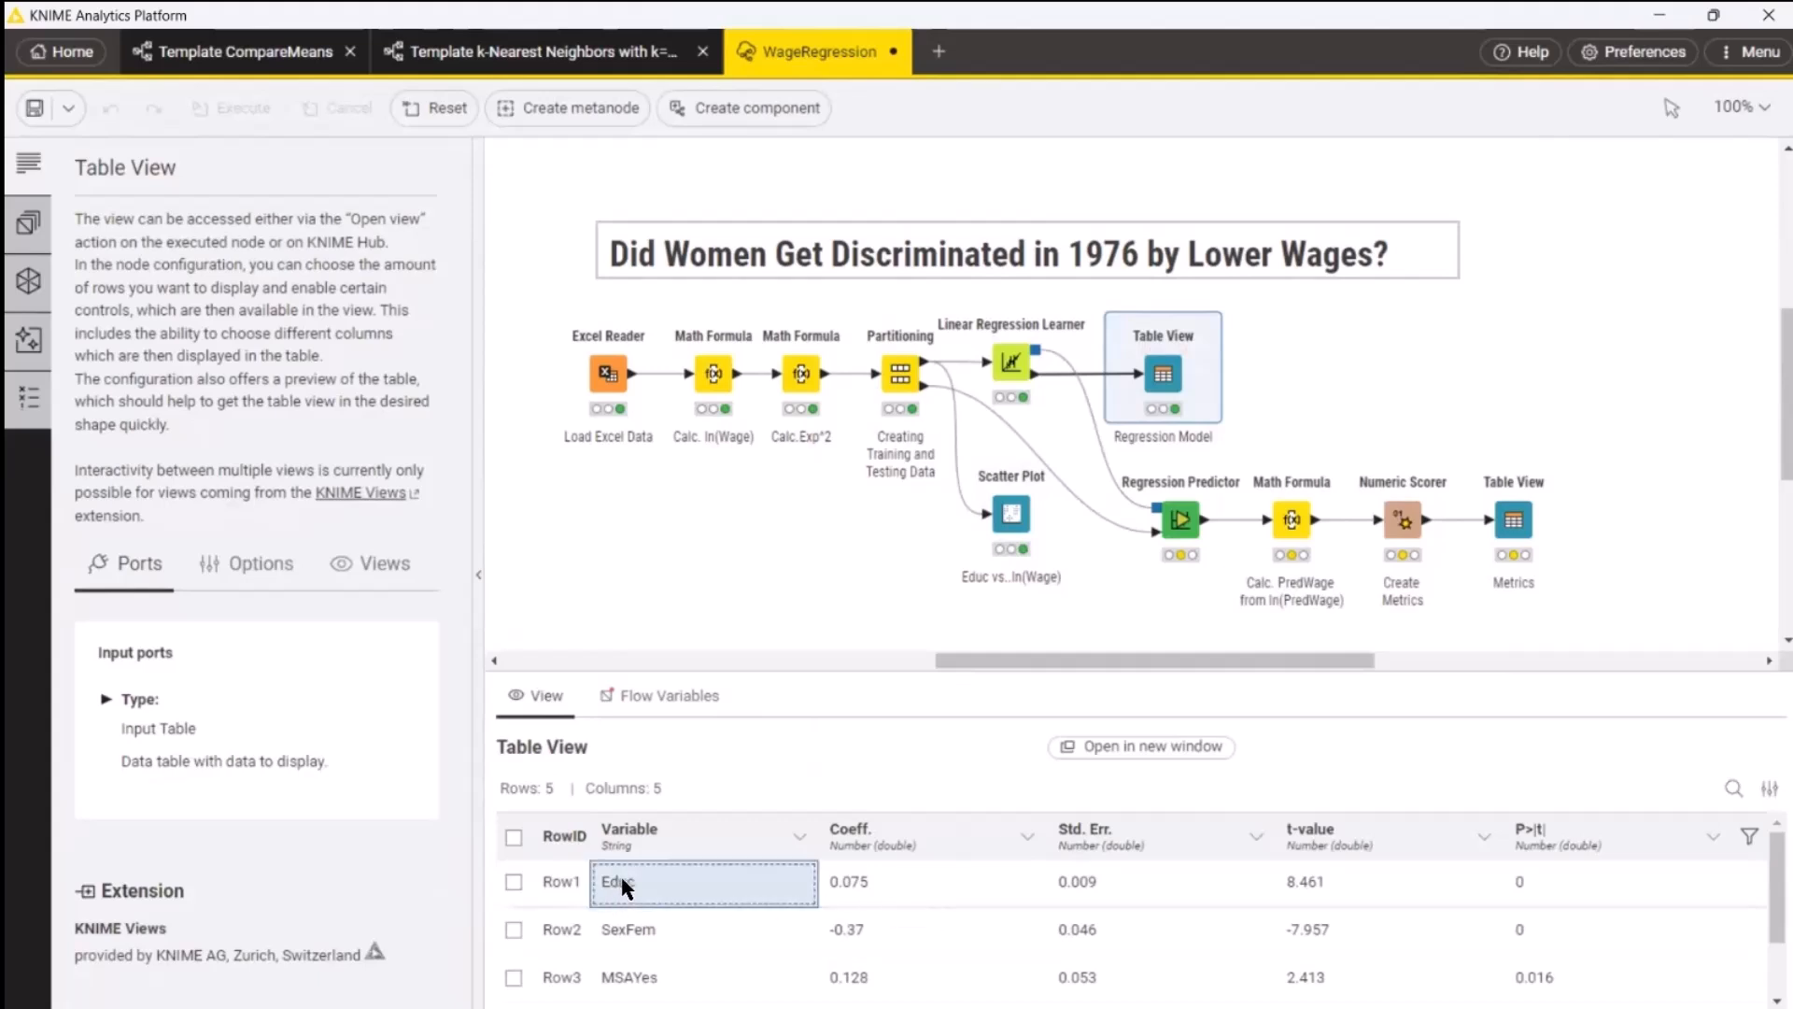
{"action": "left_click", "coordinate": [863, 888]}
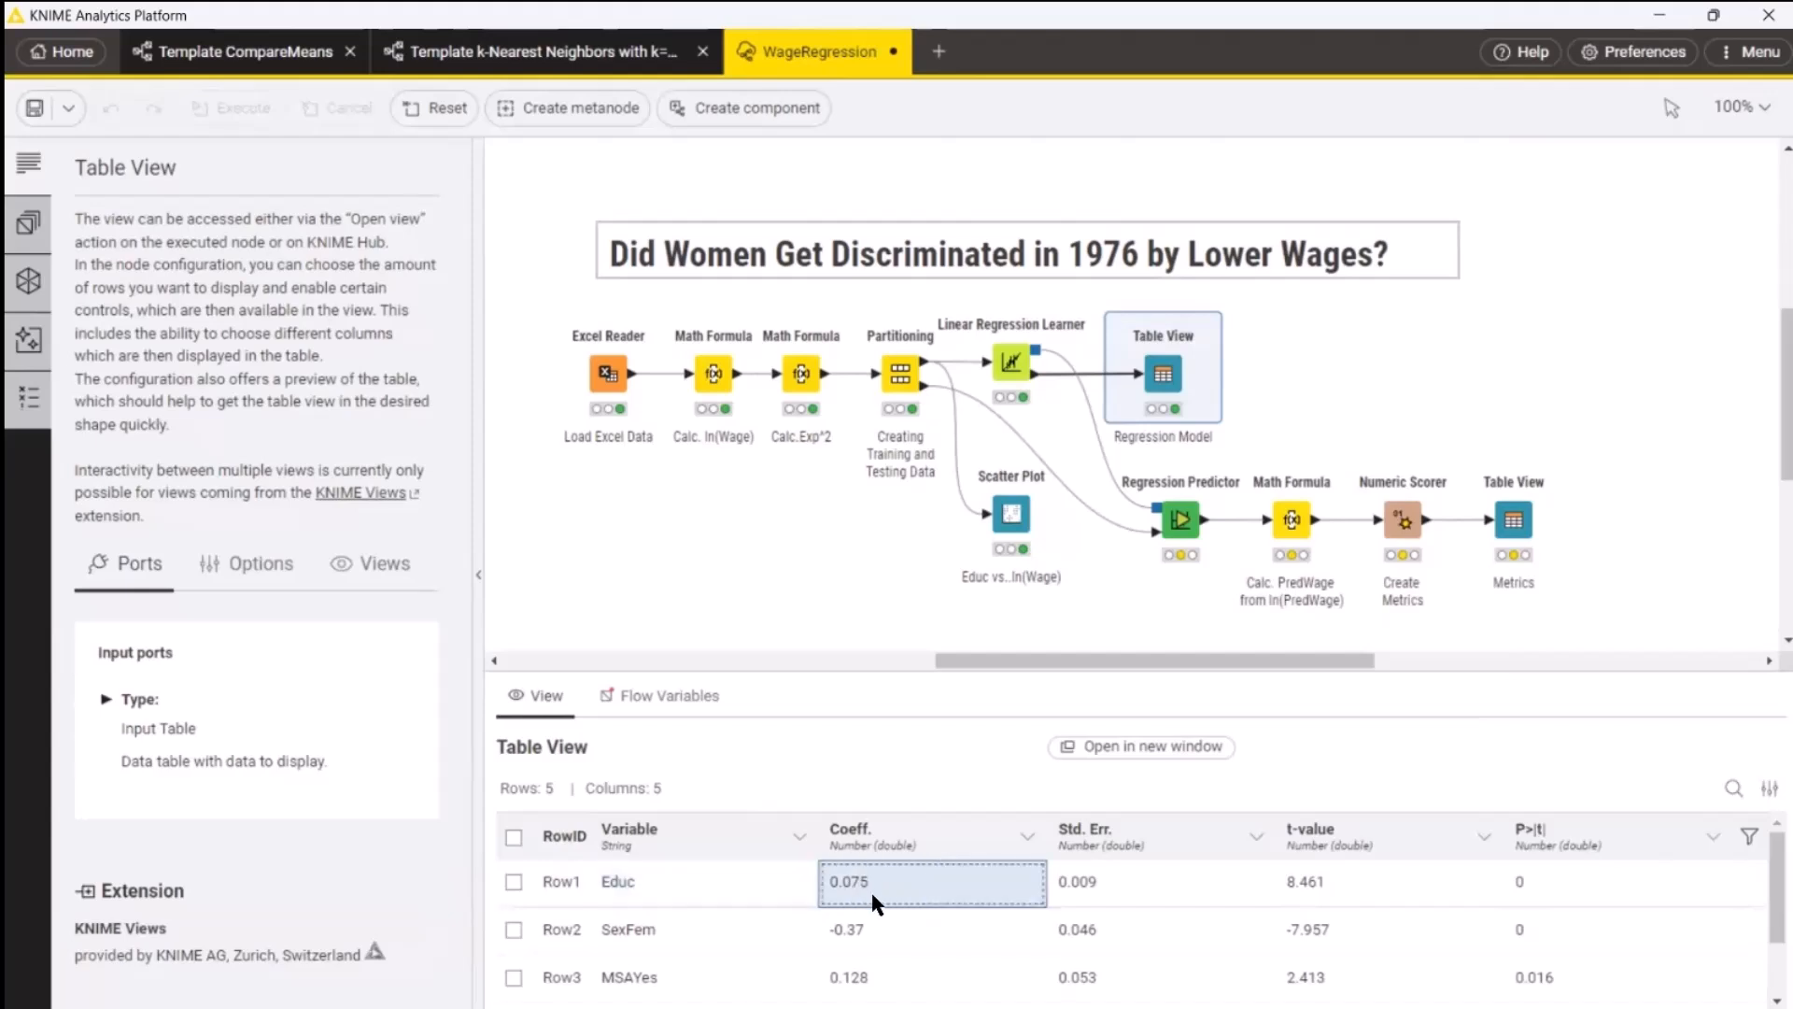
{"action": "left_click", "coordinate": [639, 925]}
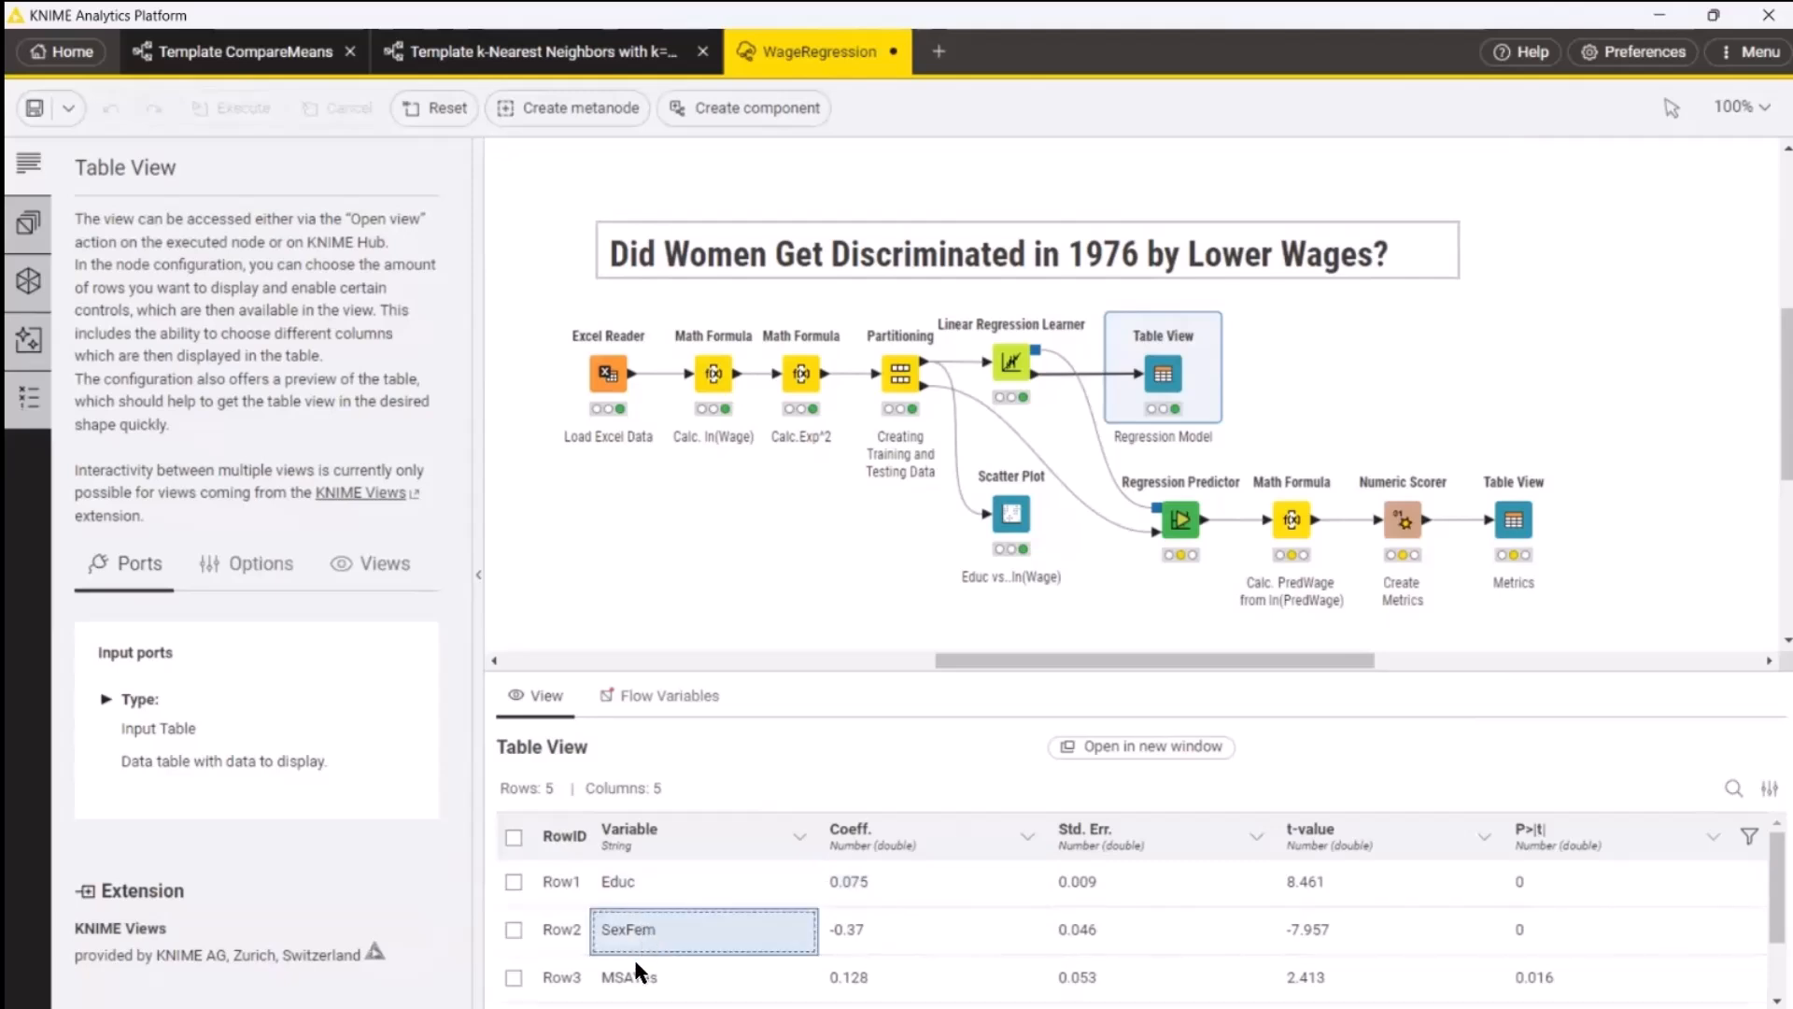
{"action": "left_click", "coordinate": [866, 929]}
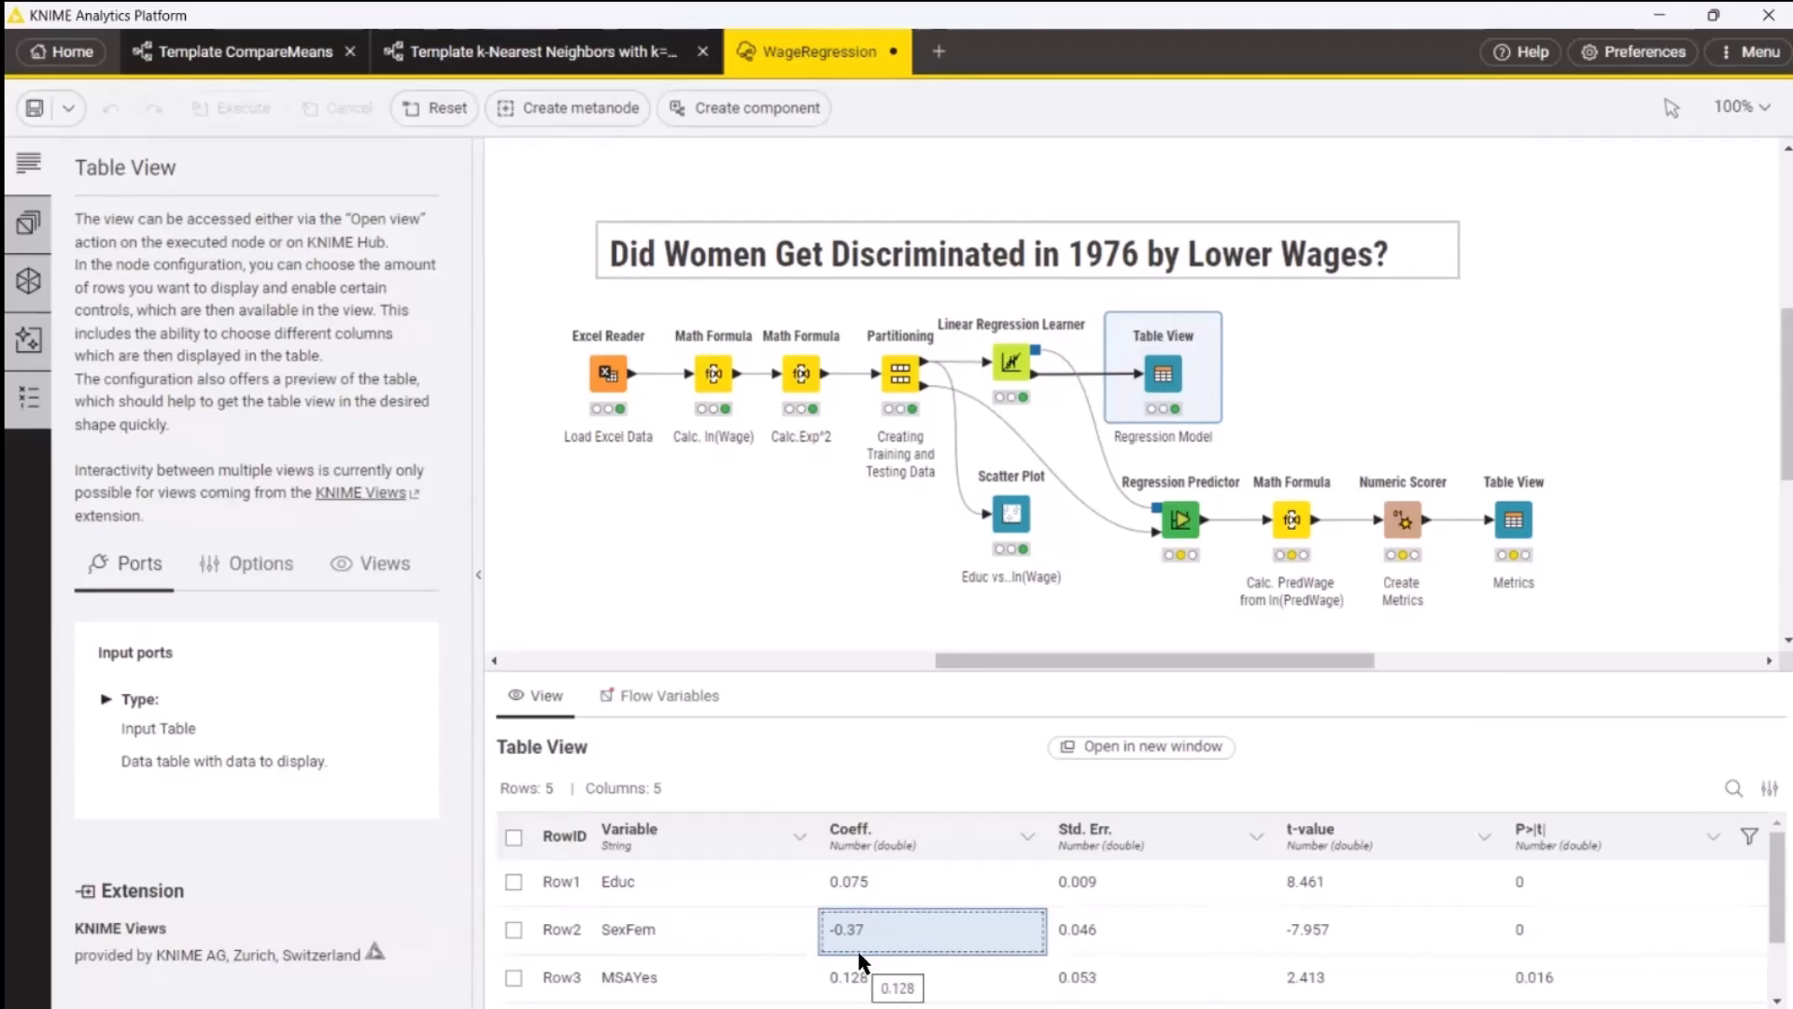
{"action": "scroll", "coordinate": [706, 922], "scroll_direction": "down", "scroll_amount": 2}
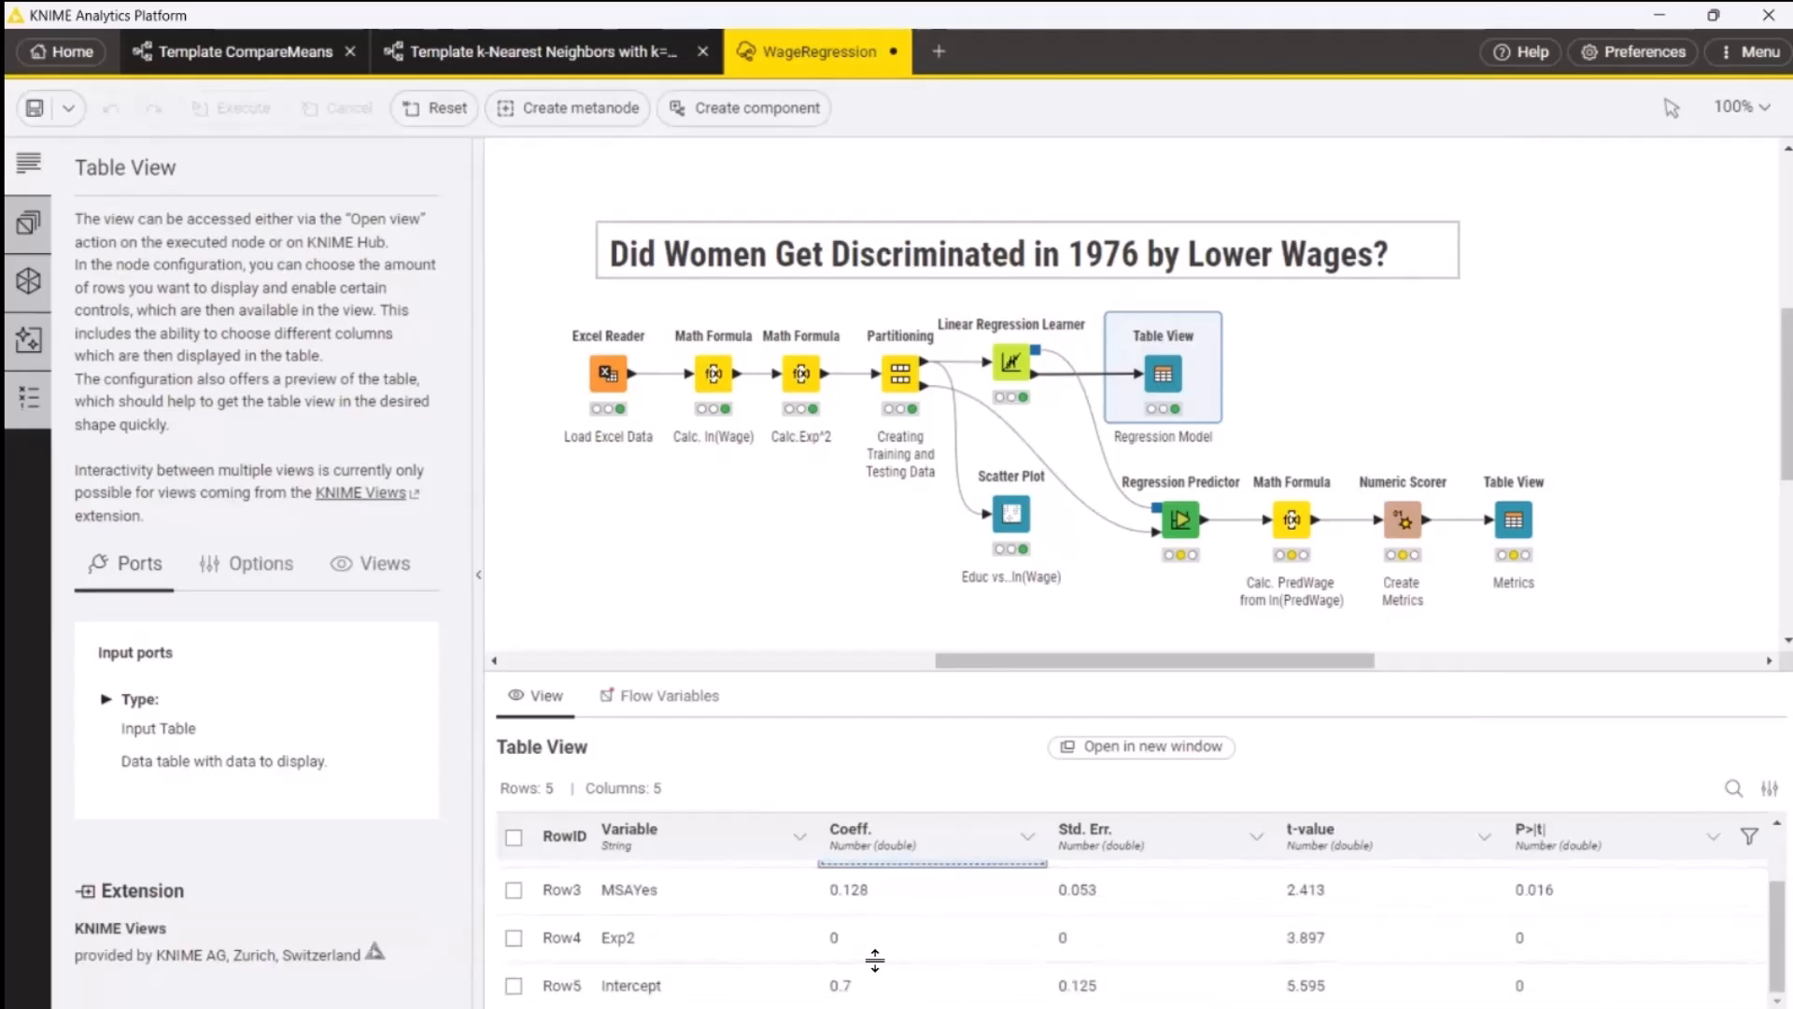
{"action": "scroll", "coordinate": [850, 939], "scroll_direction": "up", "scroll_amount": 2}
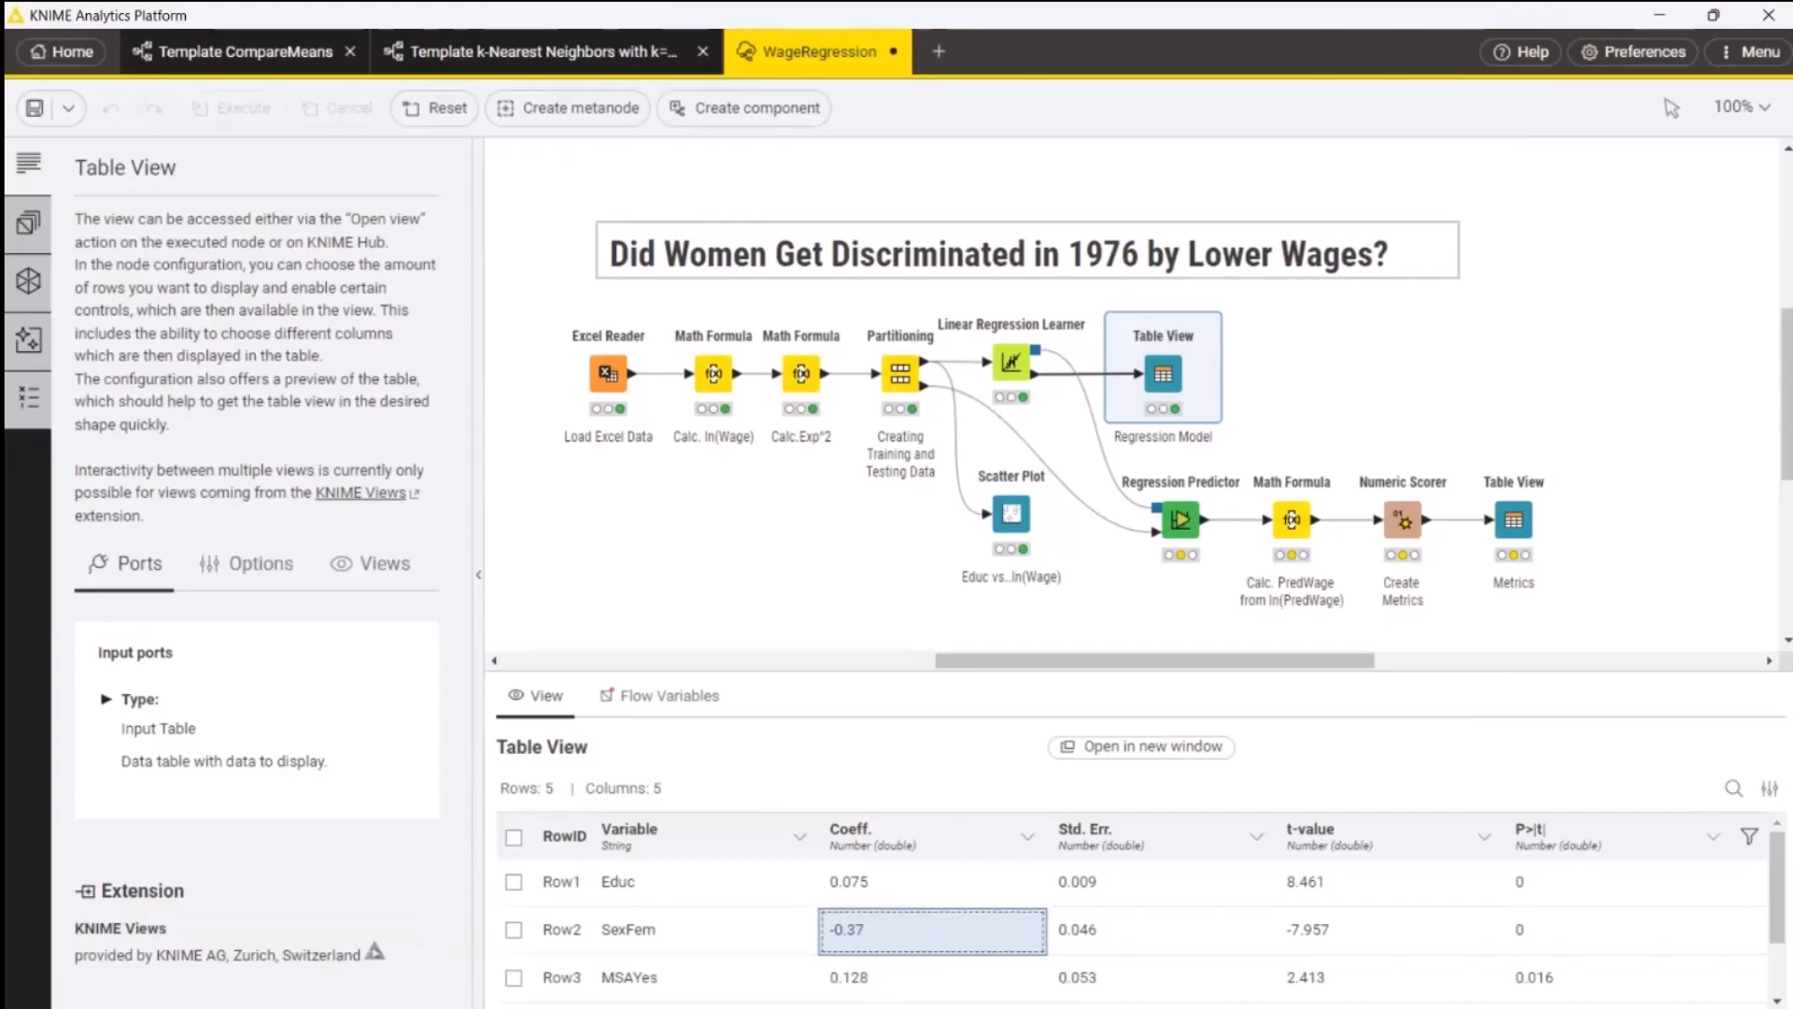
{"action": "left_click", "coordinate": [910, 978]}
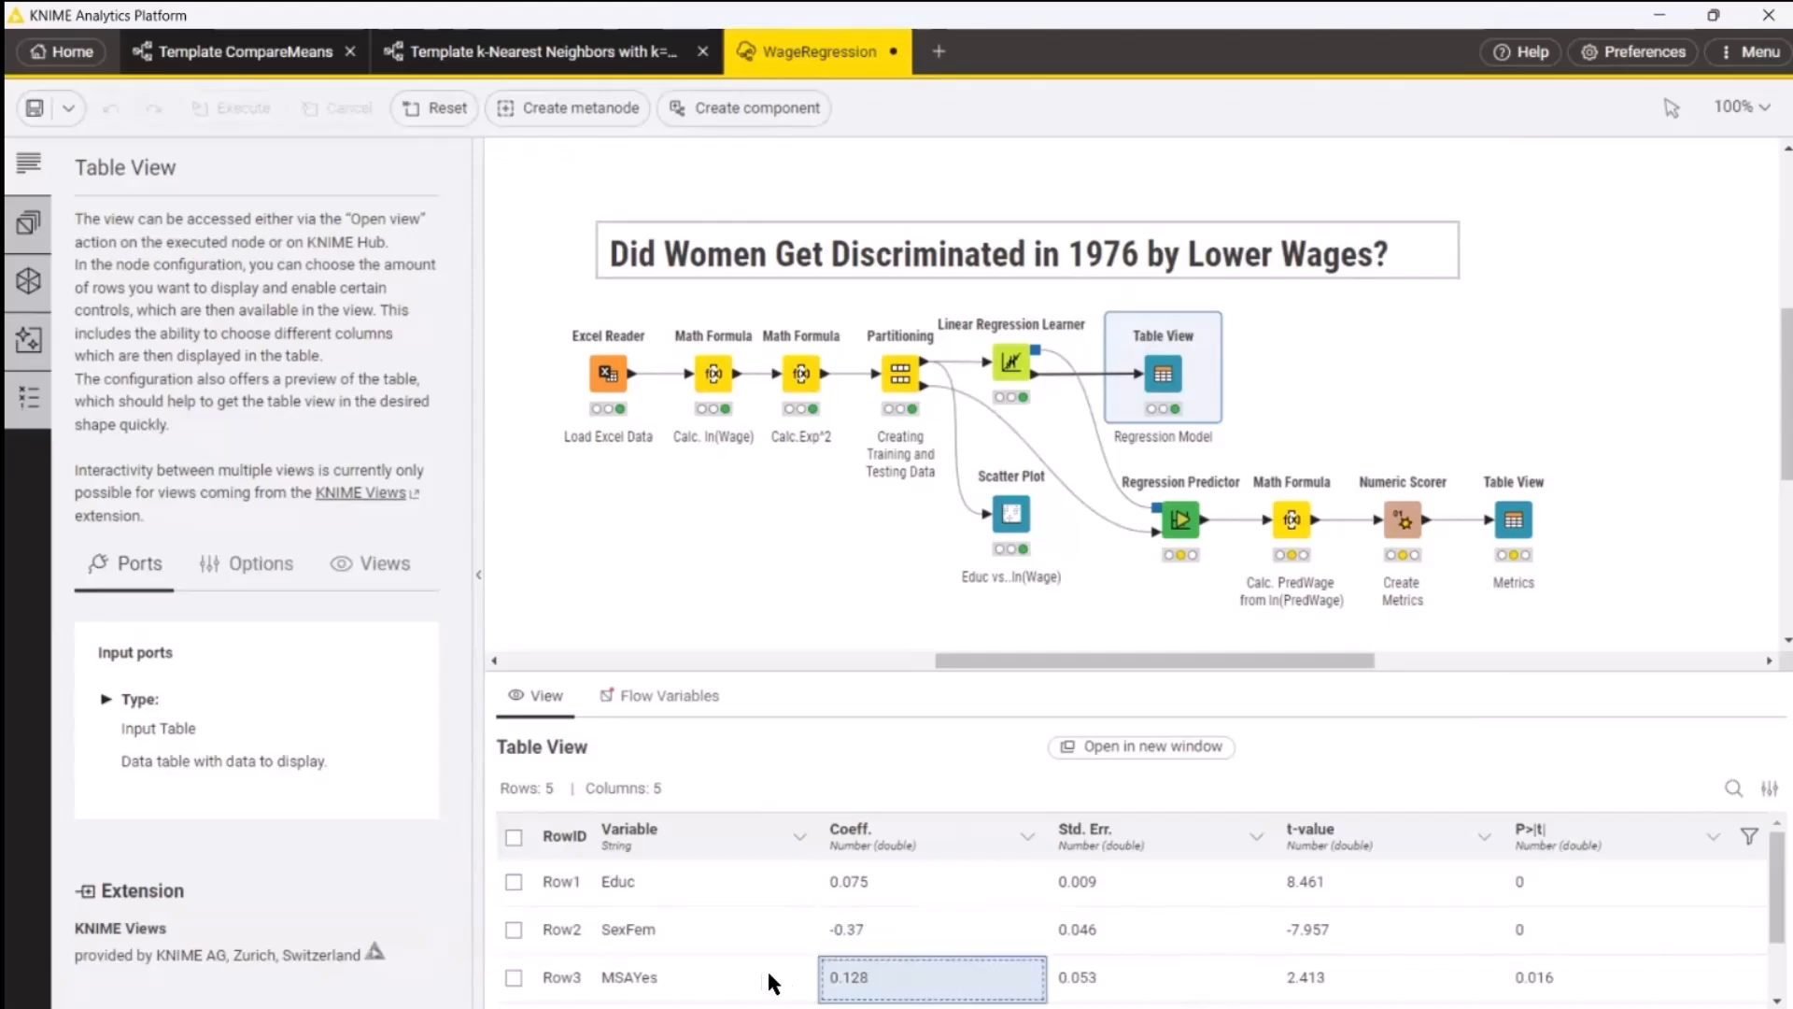
{"action": "scroll", "coordinate": [1606, 897], "scroll_direction": "down", "scroll_amount": 2}
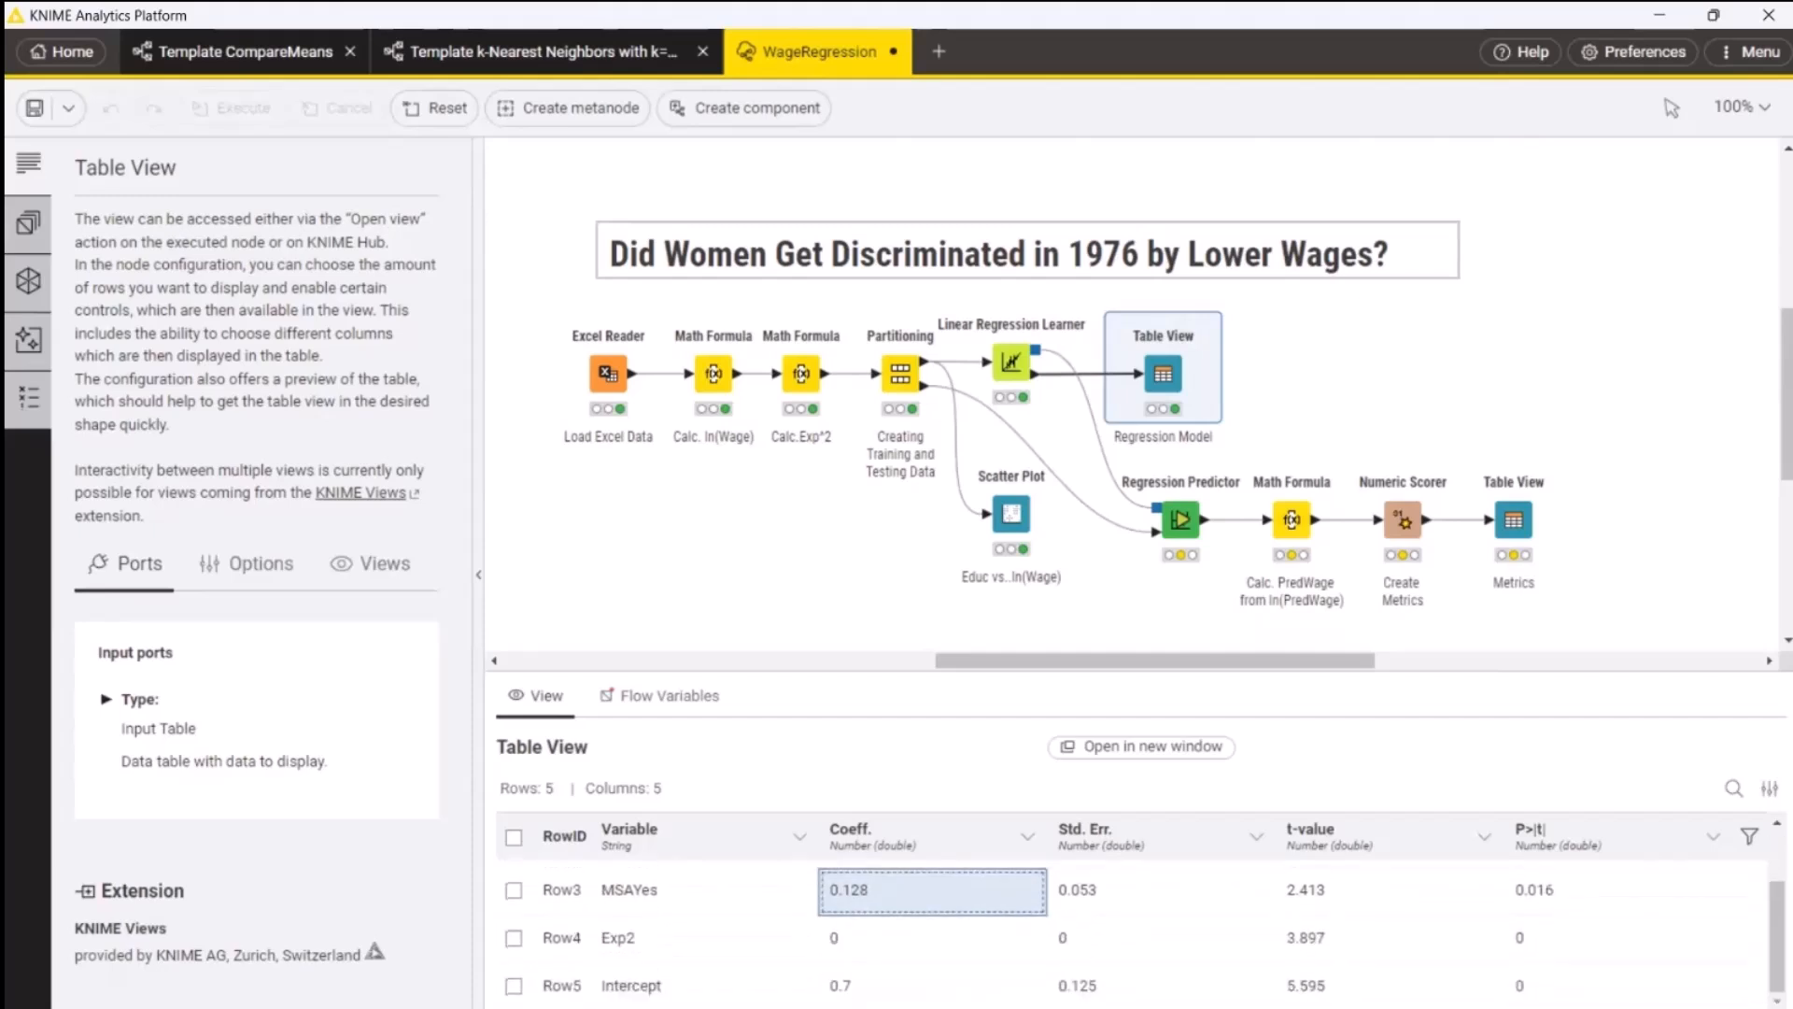
{"action": "scroll", "coordinate": [1607, 897], "scroll_direction": "up", "scroll_amount": 2}
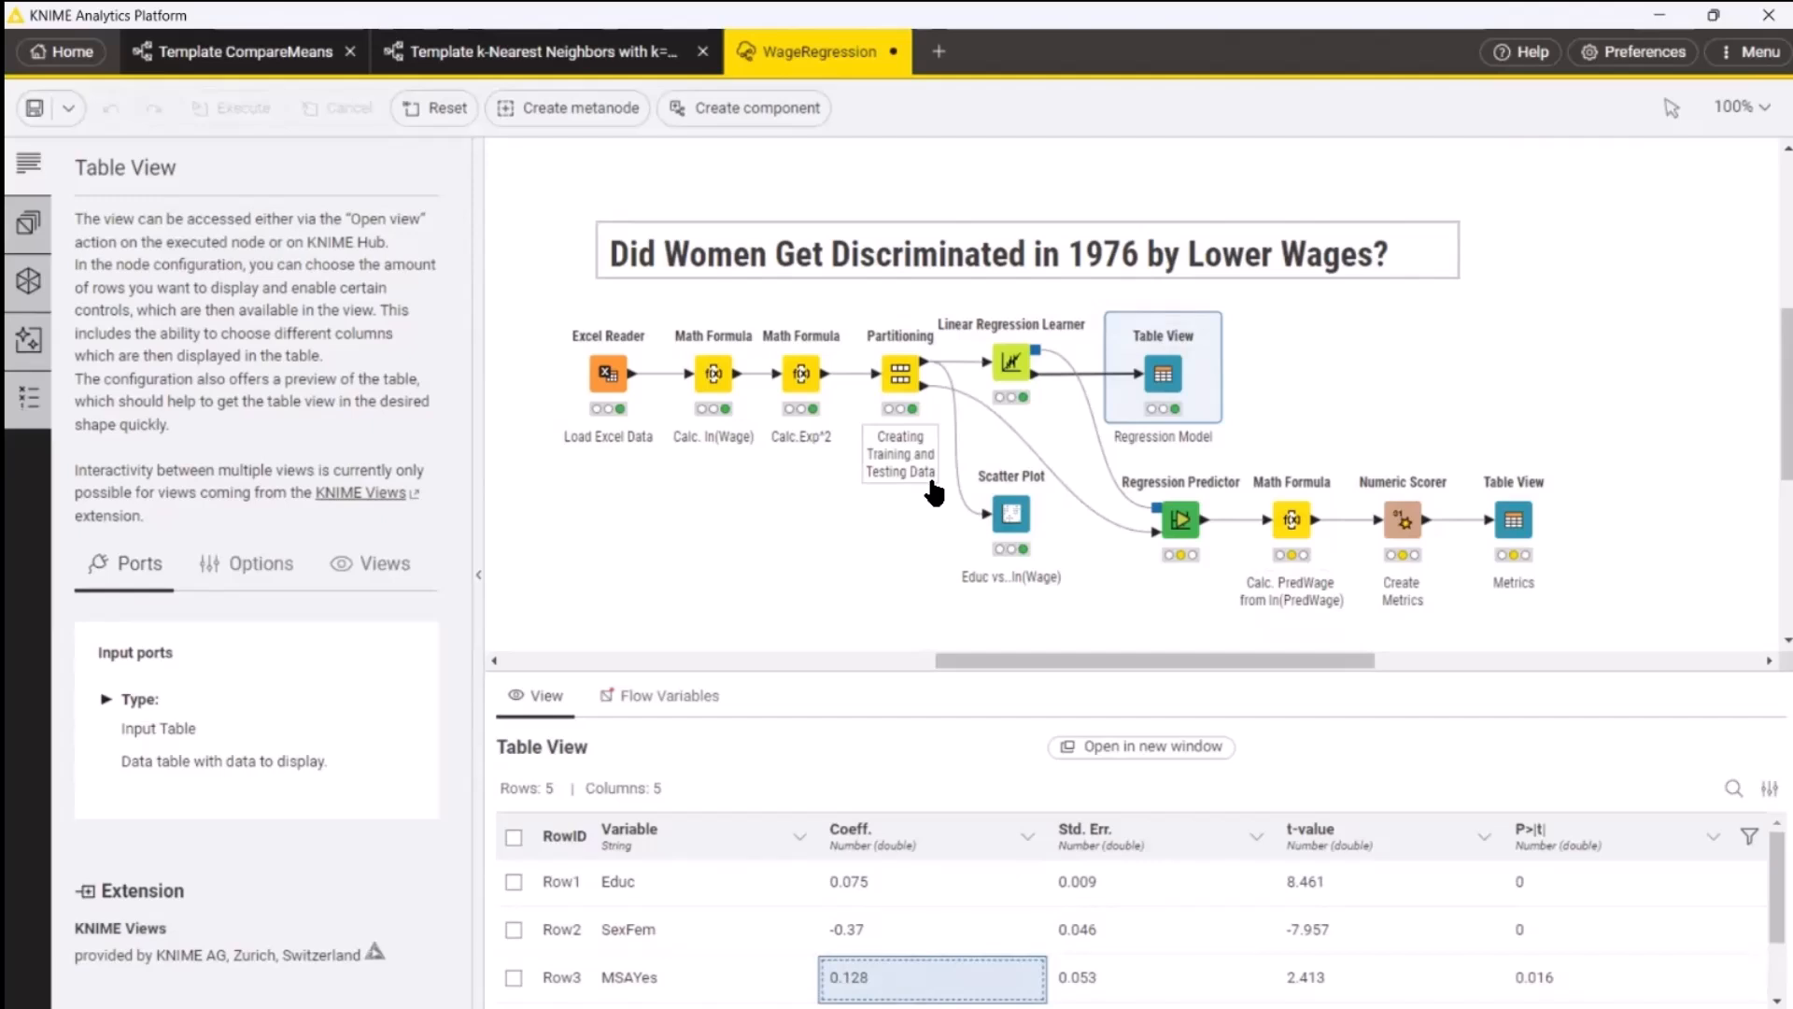
Step: Inspect the learner's model output port, then execute the Regression Predictor on the testing data and show its predicted data
{"action": "mouse_move", "coordinate": [1041, 391]}
{"action": "mouse_move", "coordinate": [1037, 359]}
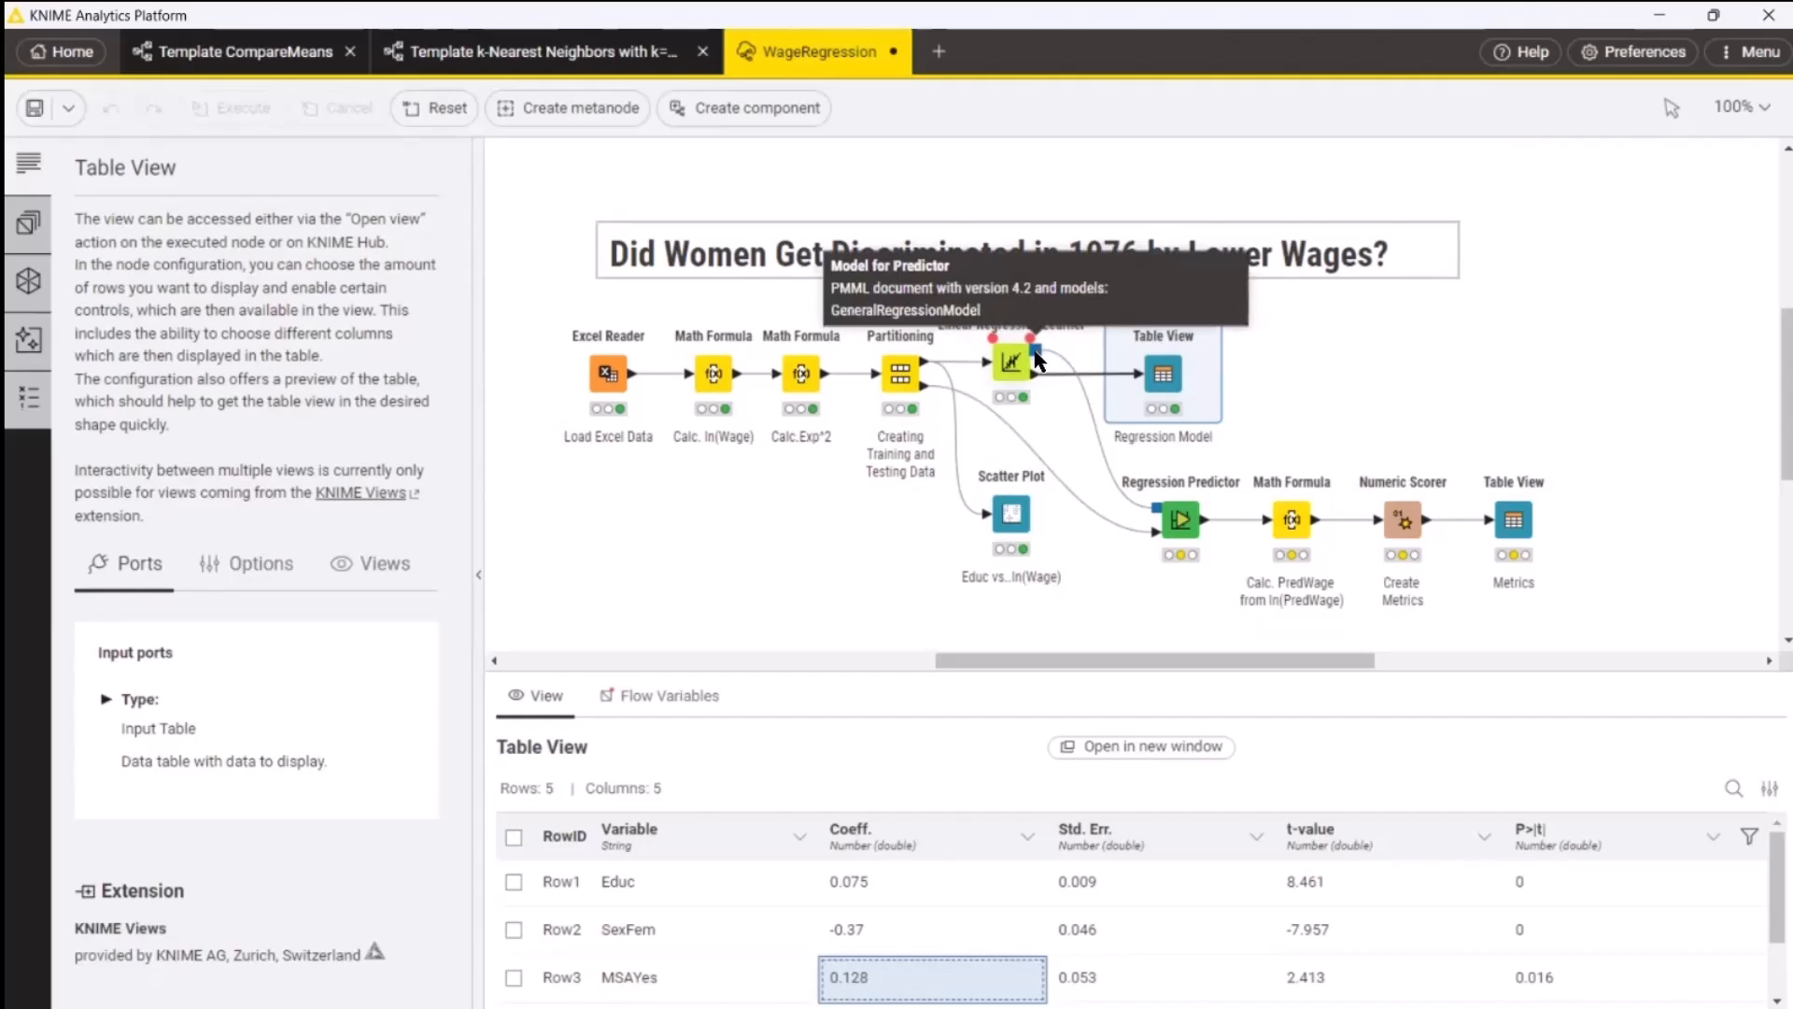
{"action": "mouse_move", "coordinate": [1165, 472]}
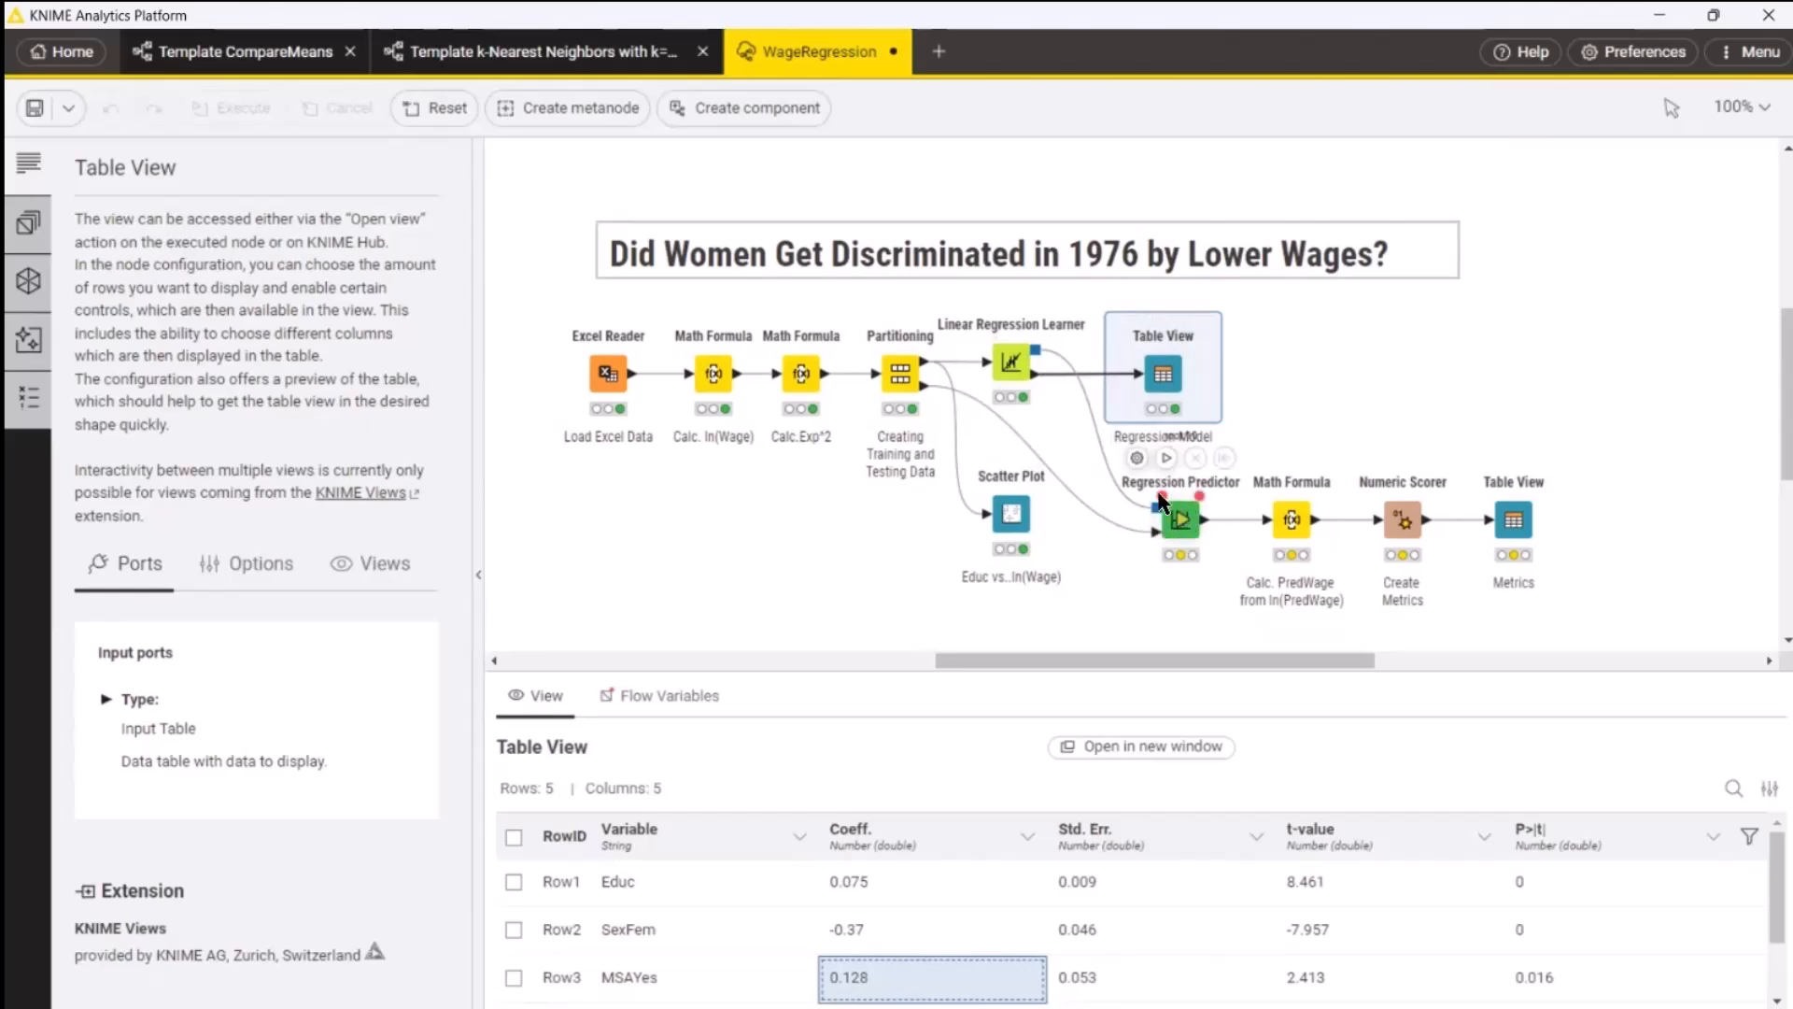
{"action": "mouse_move", "coordinate": [1159, 525]}
{"action": "left_click", "coordinate": [1183, 523]}
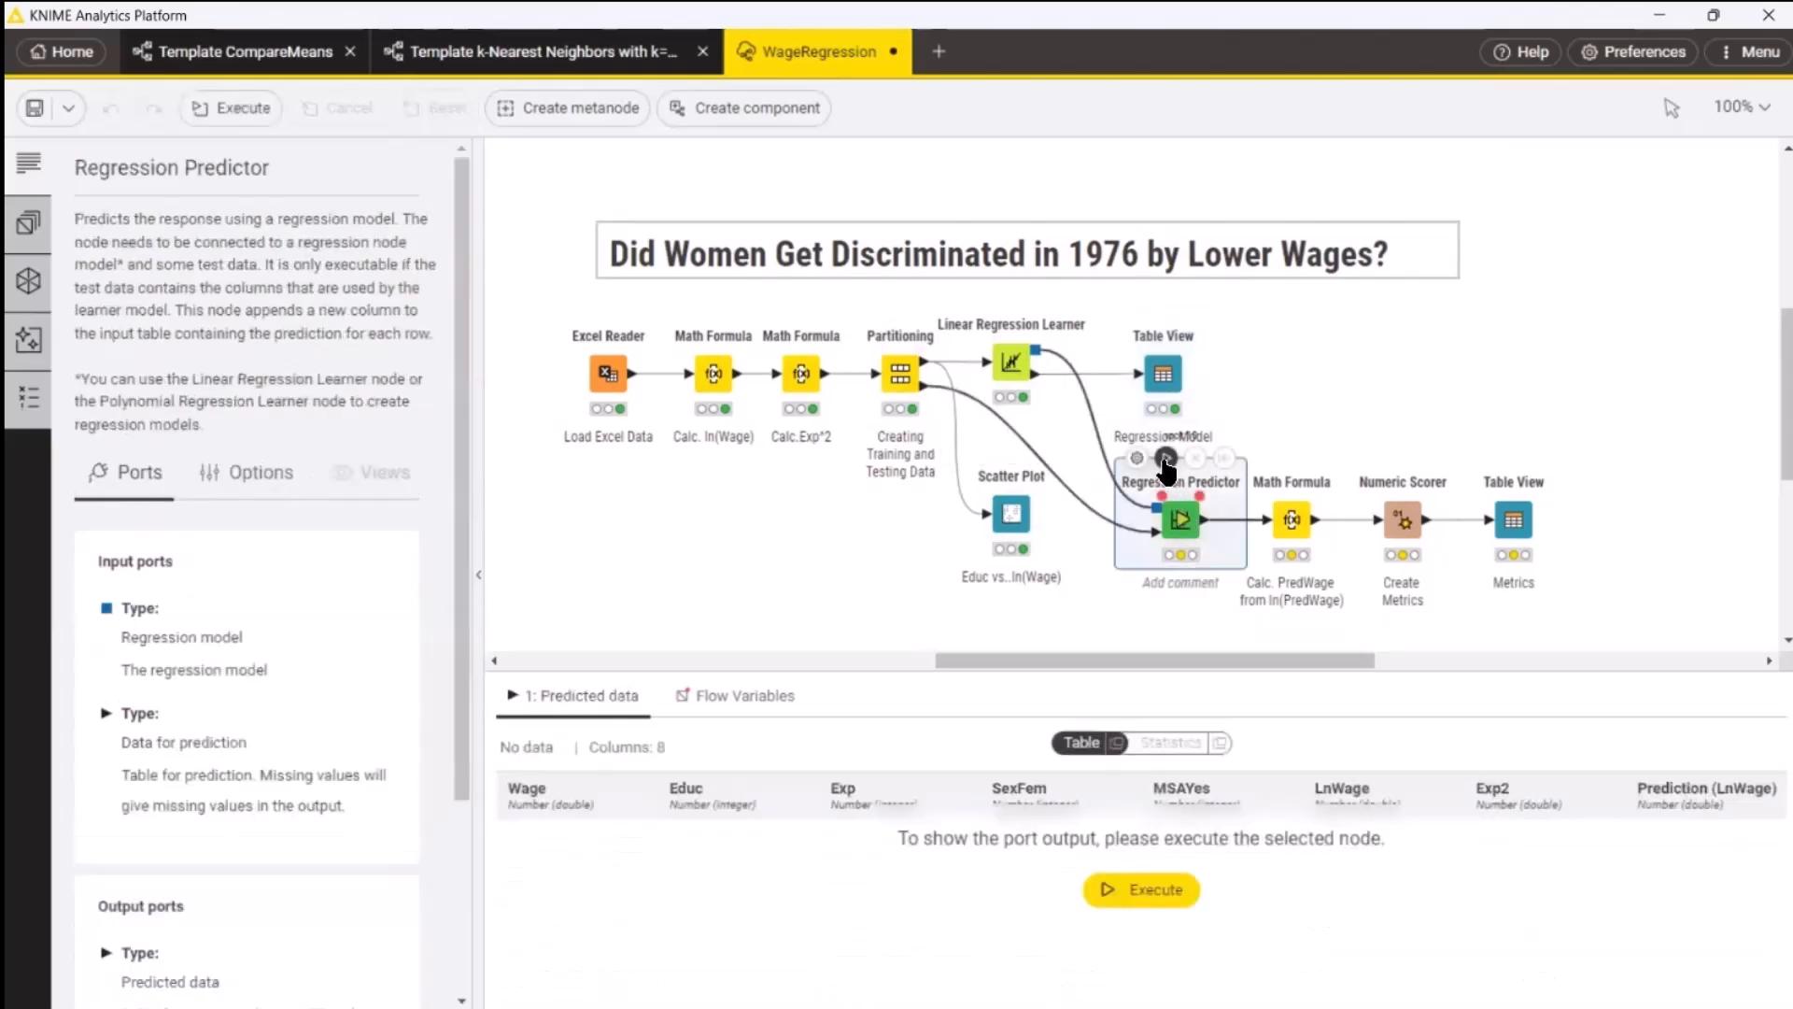
{"action": "left_click", "coordinate": [1163, 457]}
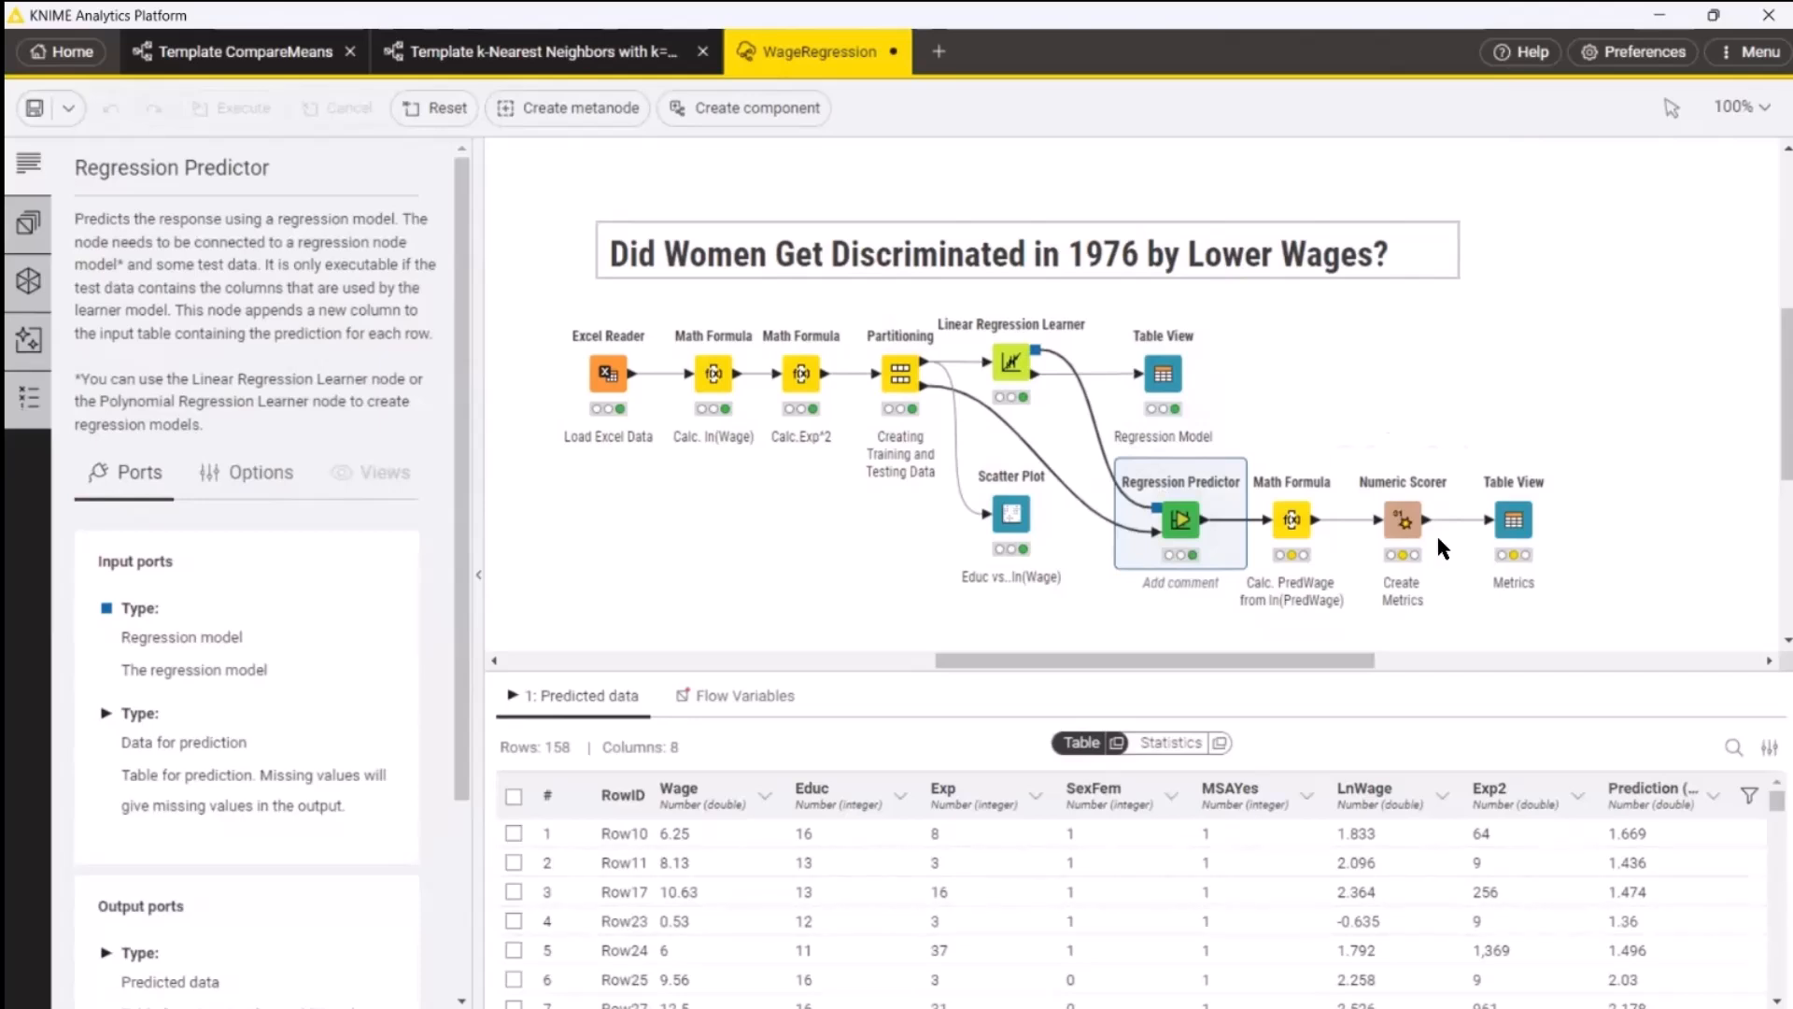
Step: Execute the Math Formula node that calculates PredWage, then execute the Numeric Scorer and show its statistics
{"action": "left_click", "coordinate": [1294, 520]}
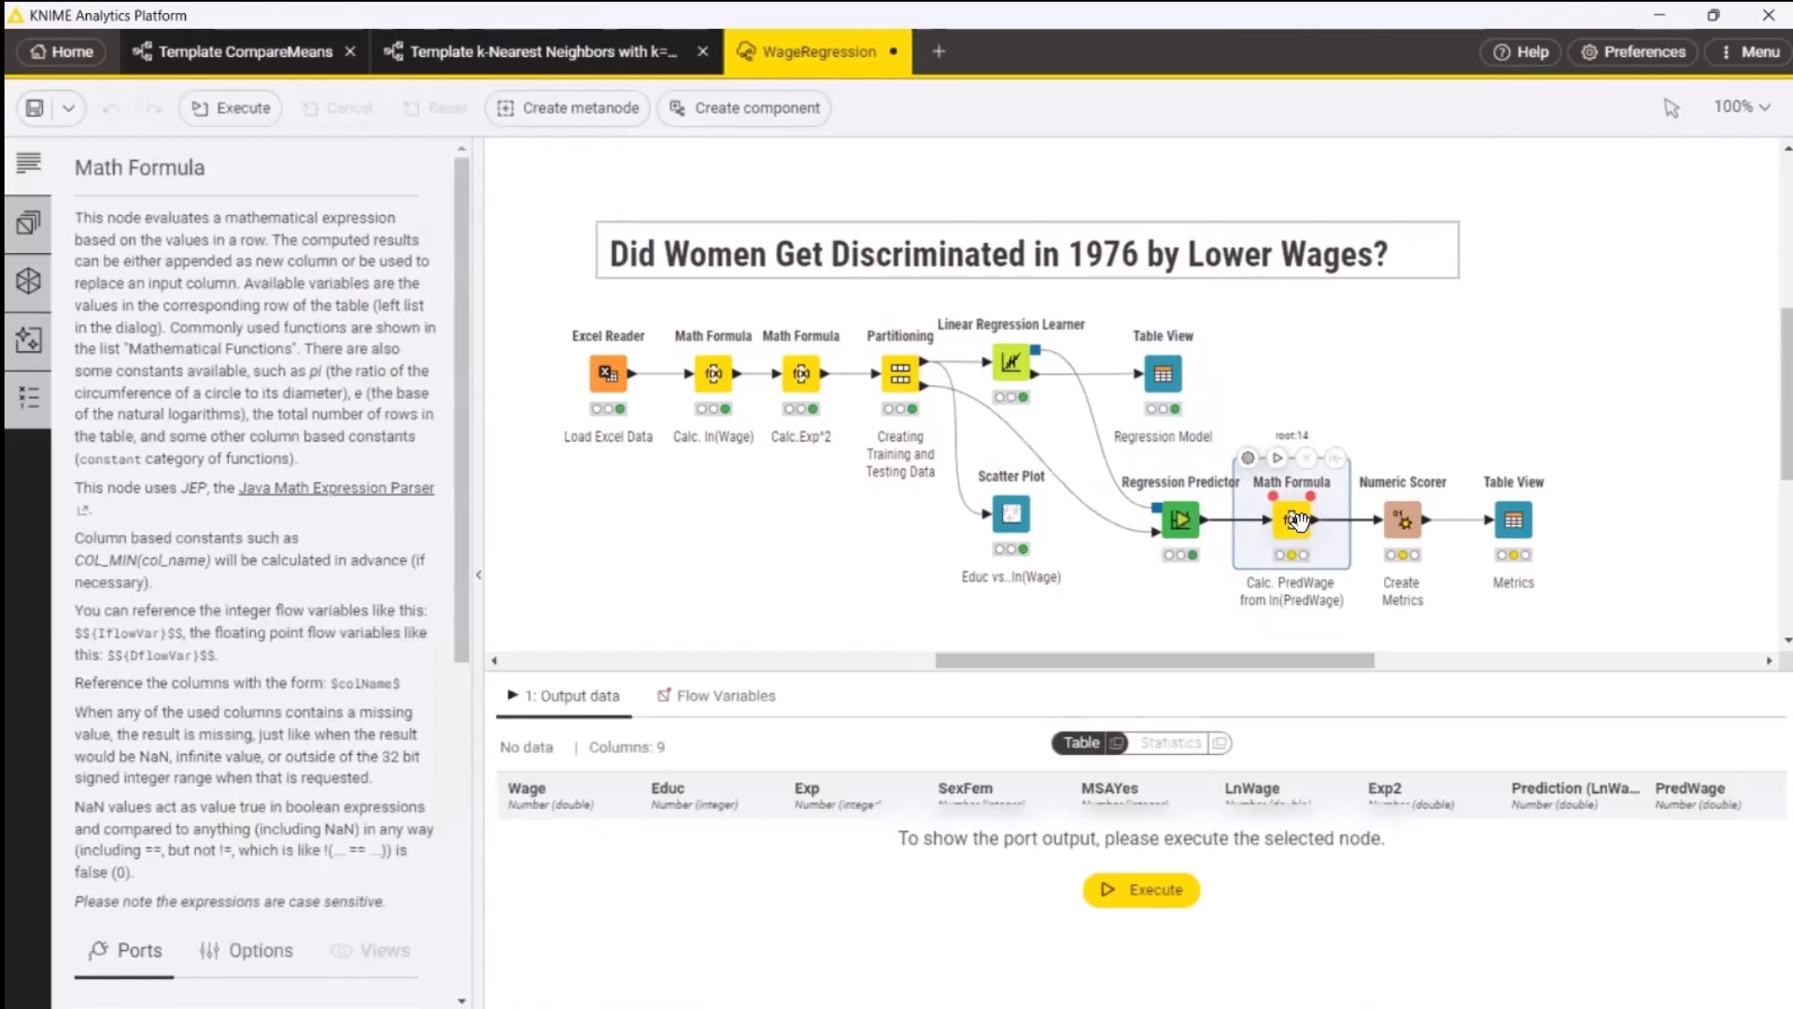
{"action": "left_click", "coordinate": [1279, 457]}
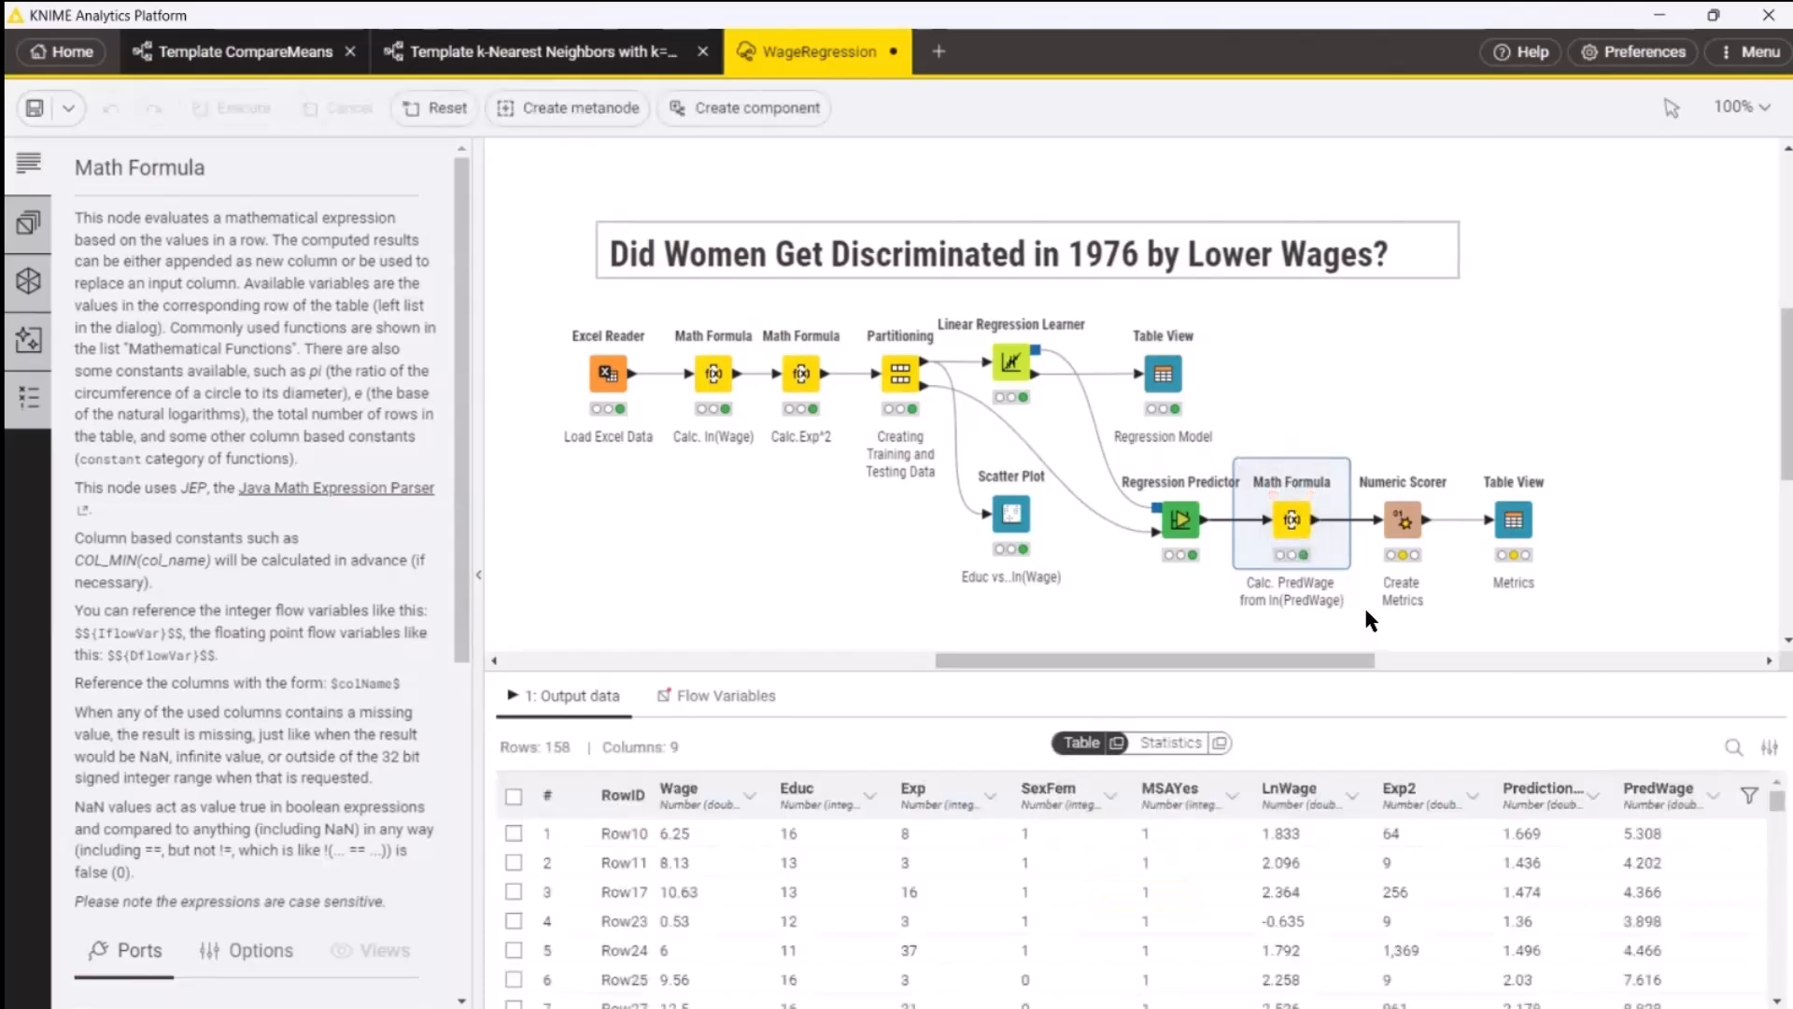
{"action": "mouse_move", "coordinate": [1403, 545]}
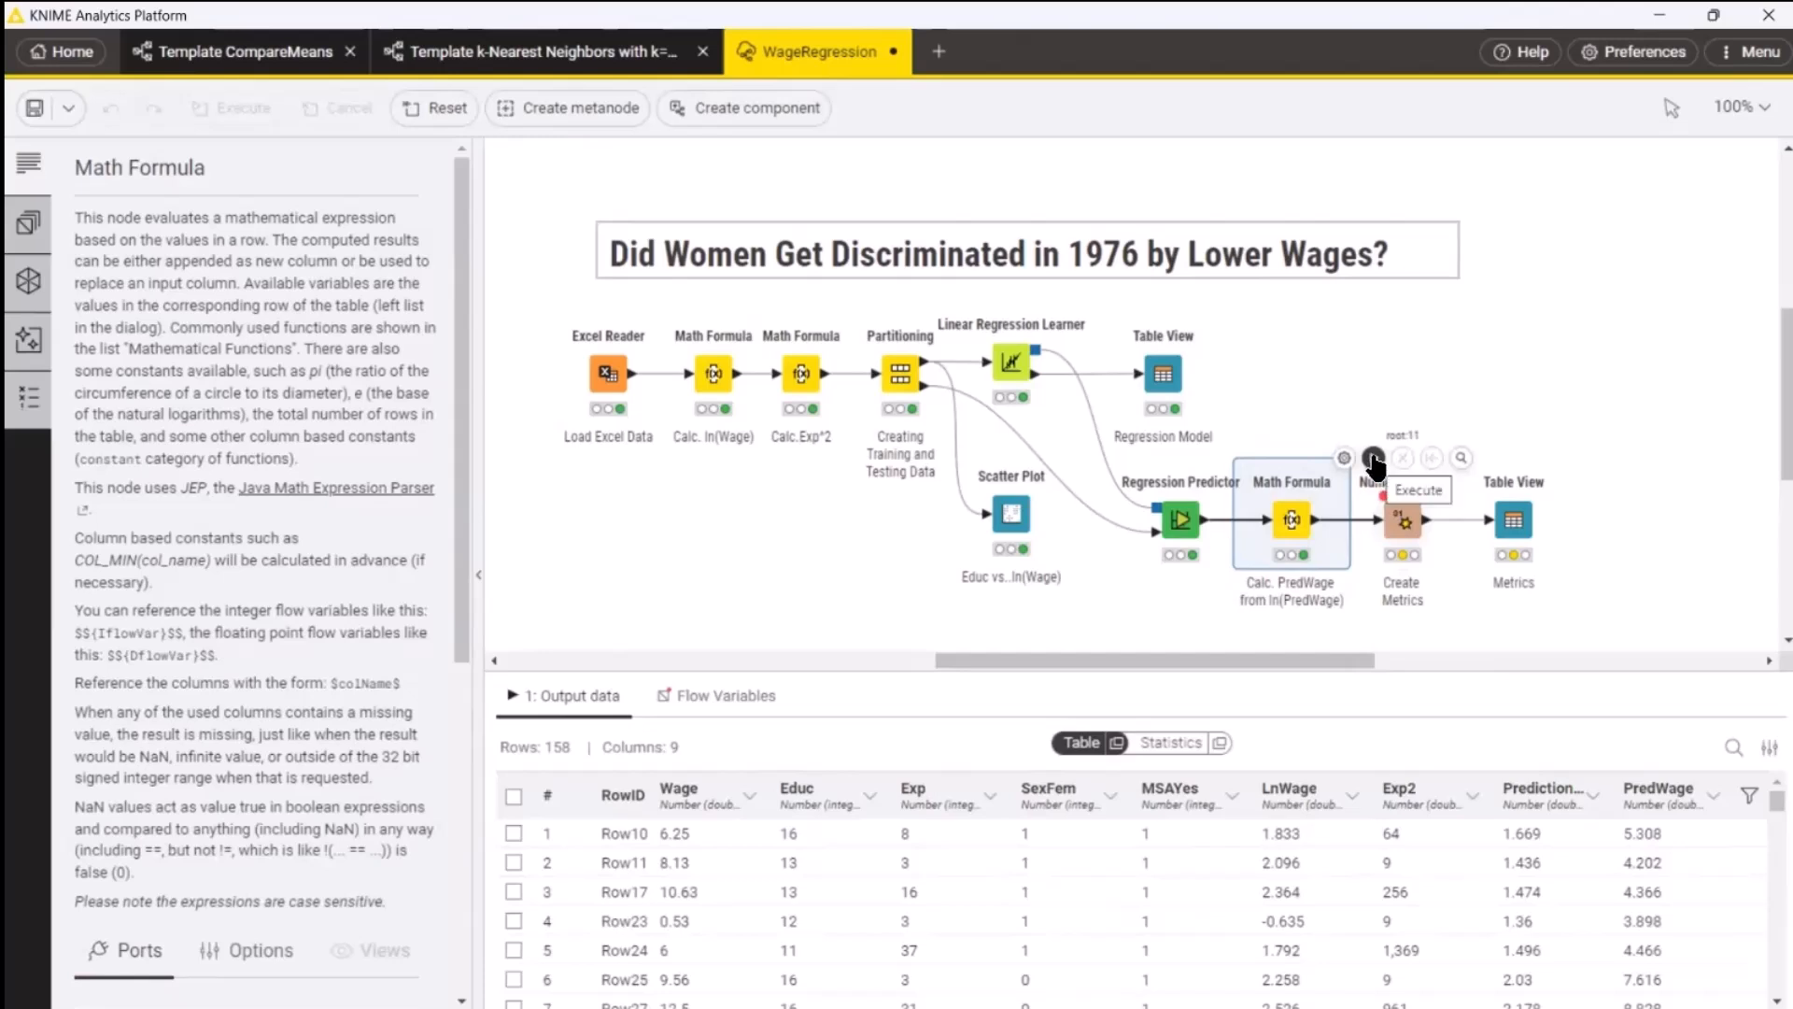
{"action": "left_click", "coordinate": [1373, 459]}
{"action": "left_click", "coordinate": [1404, 528]}
Step: Execute the Metrics Table View, sort its rows by PredWage in descending order and review the metrics down to R^2
{"action": "left_click", "coordinate": [1514, 519]}
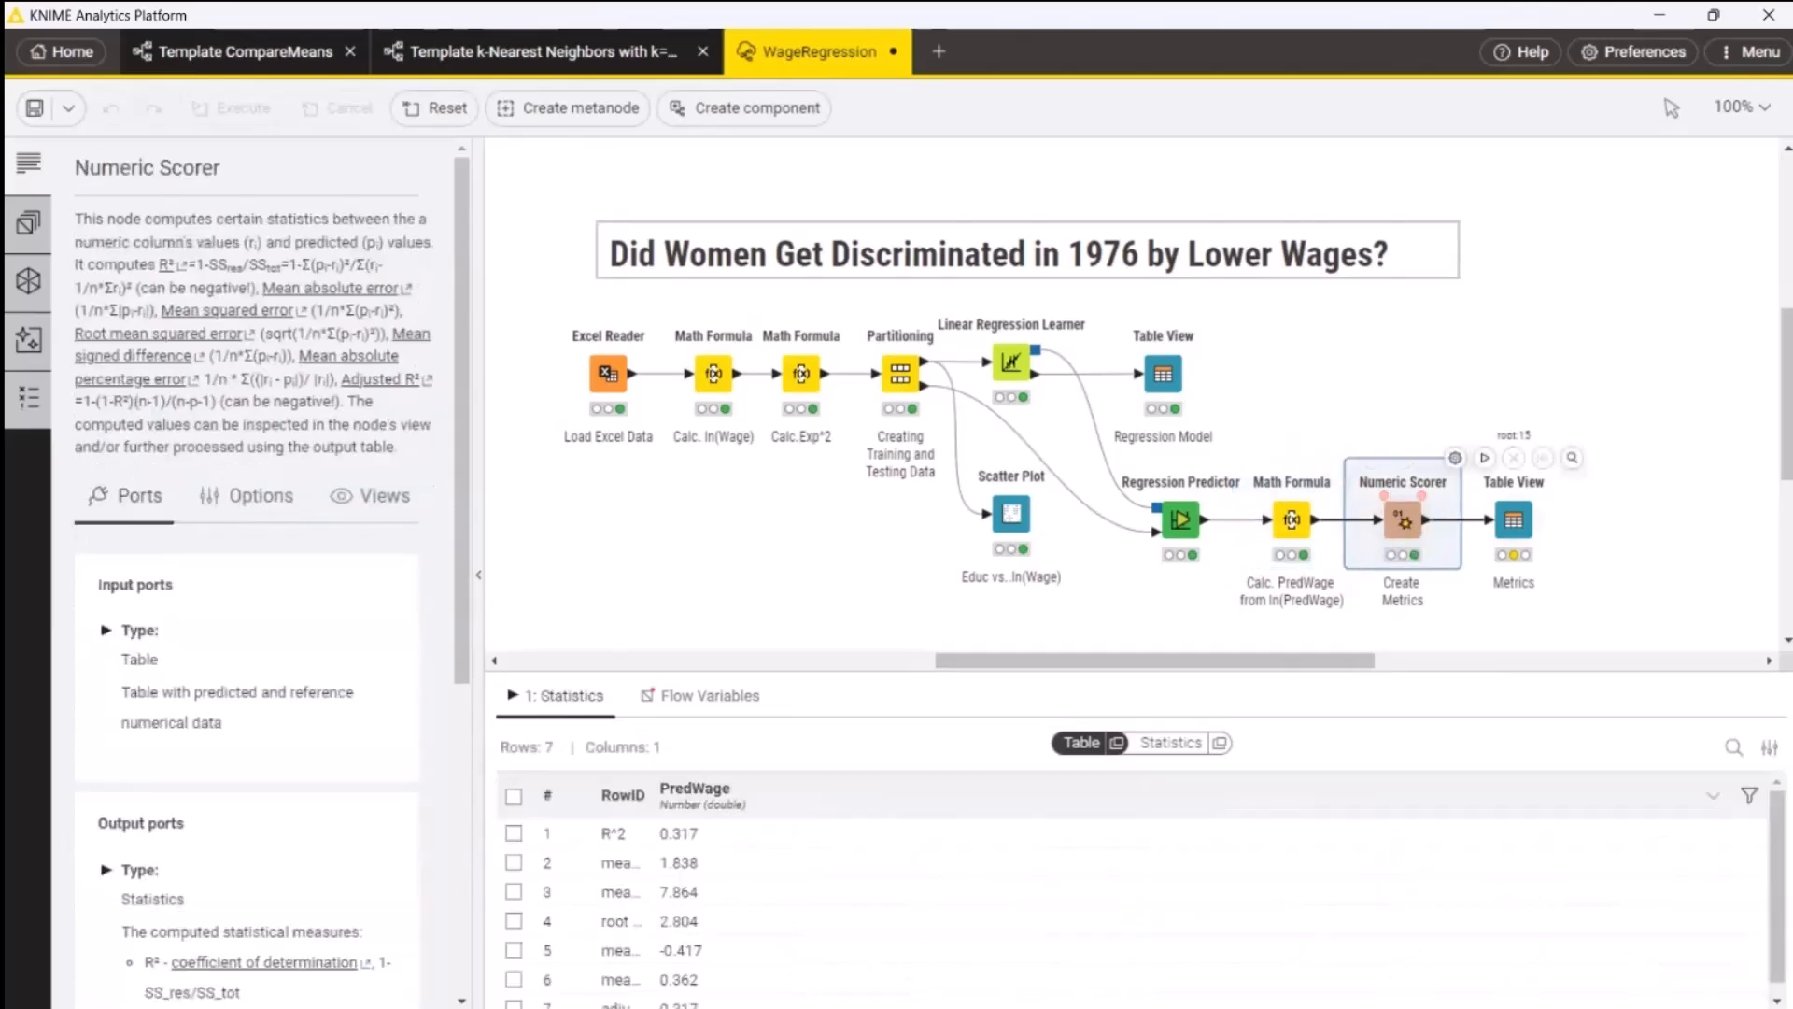
{"action": "left_click", "coordinate": [1485, 457]}
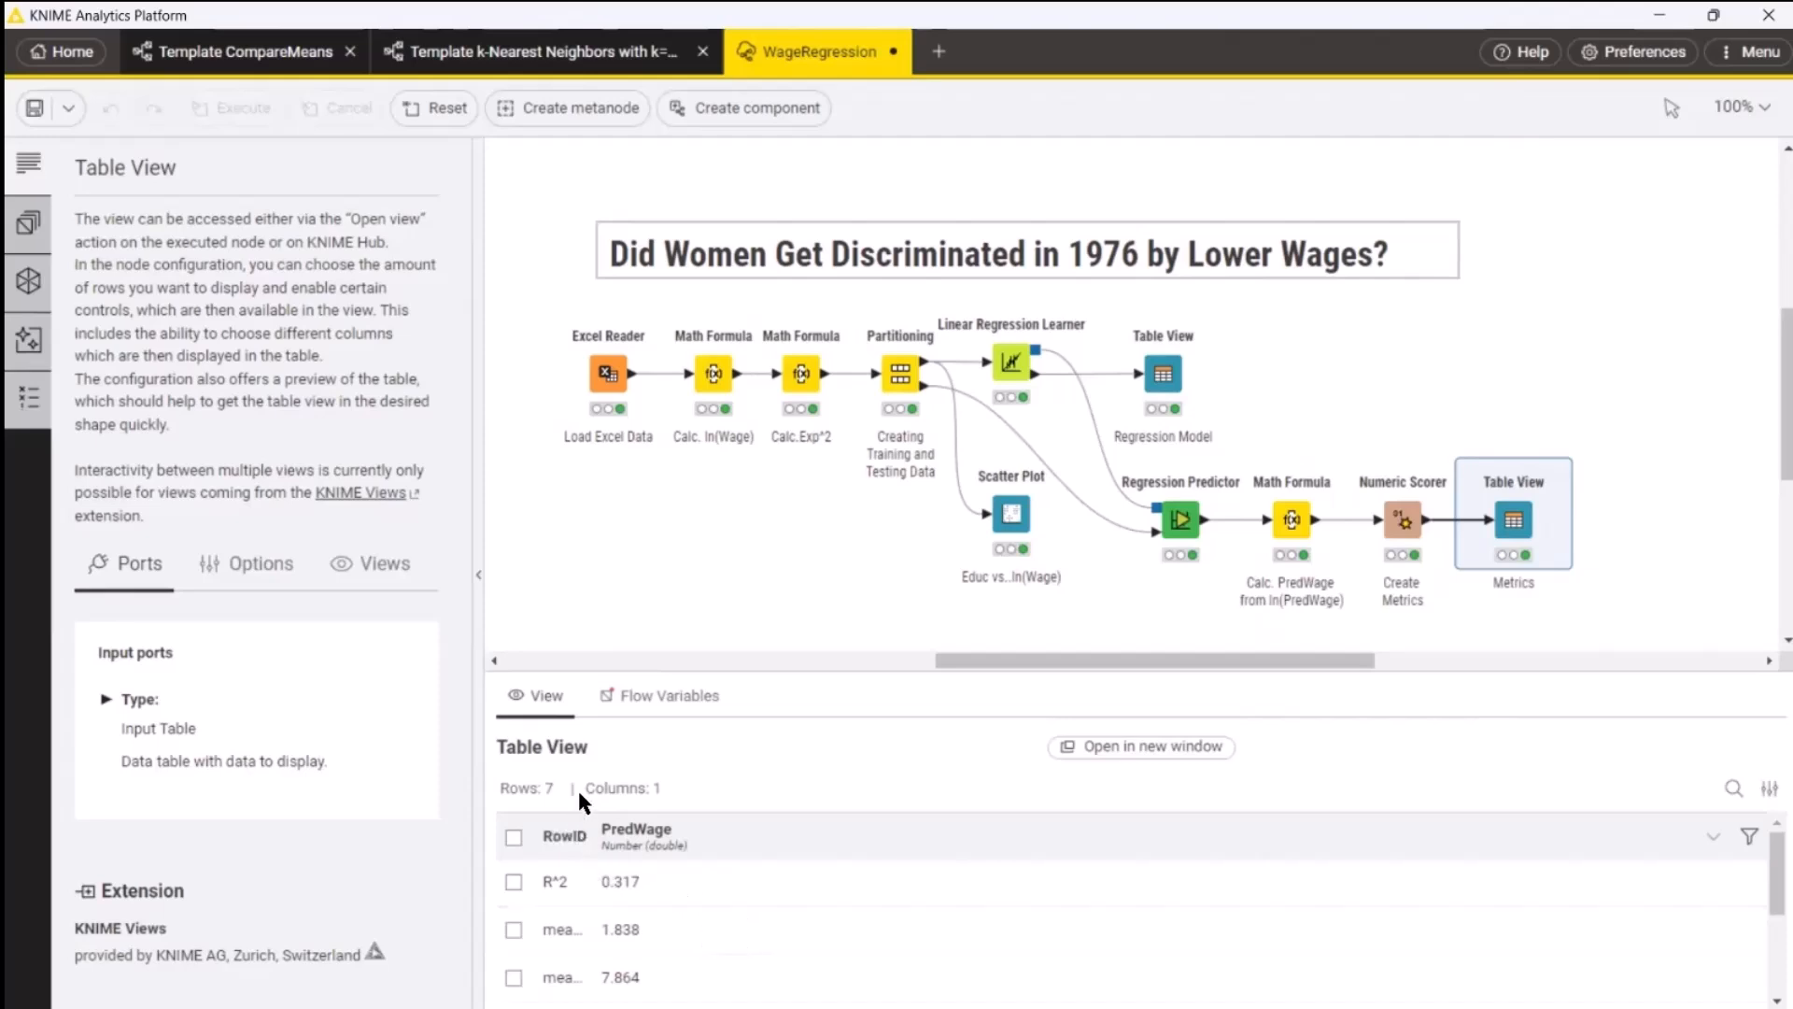
{"action": "left_click", "coordinate": [636, 830]}
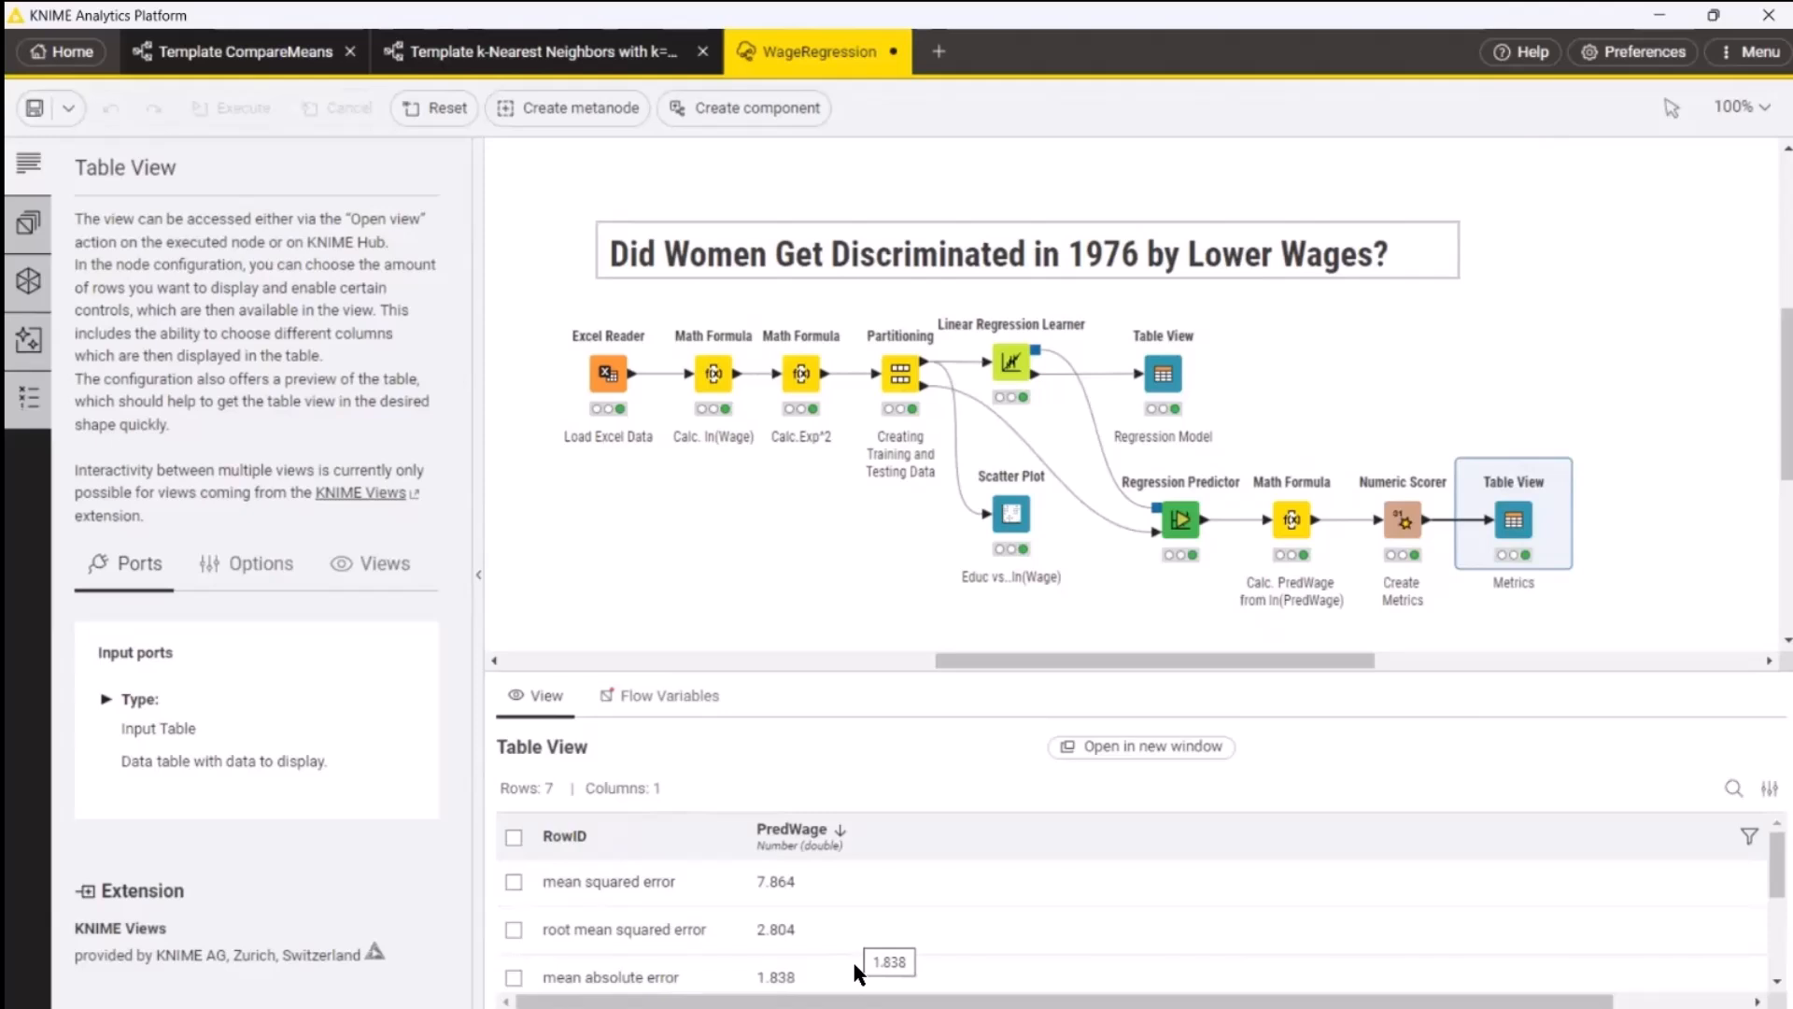
{"action": "scroll", "coordinate": [852, 959], "scroll_direction": "down", "scroll_amount": 3}
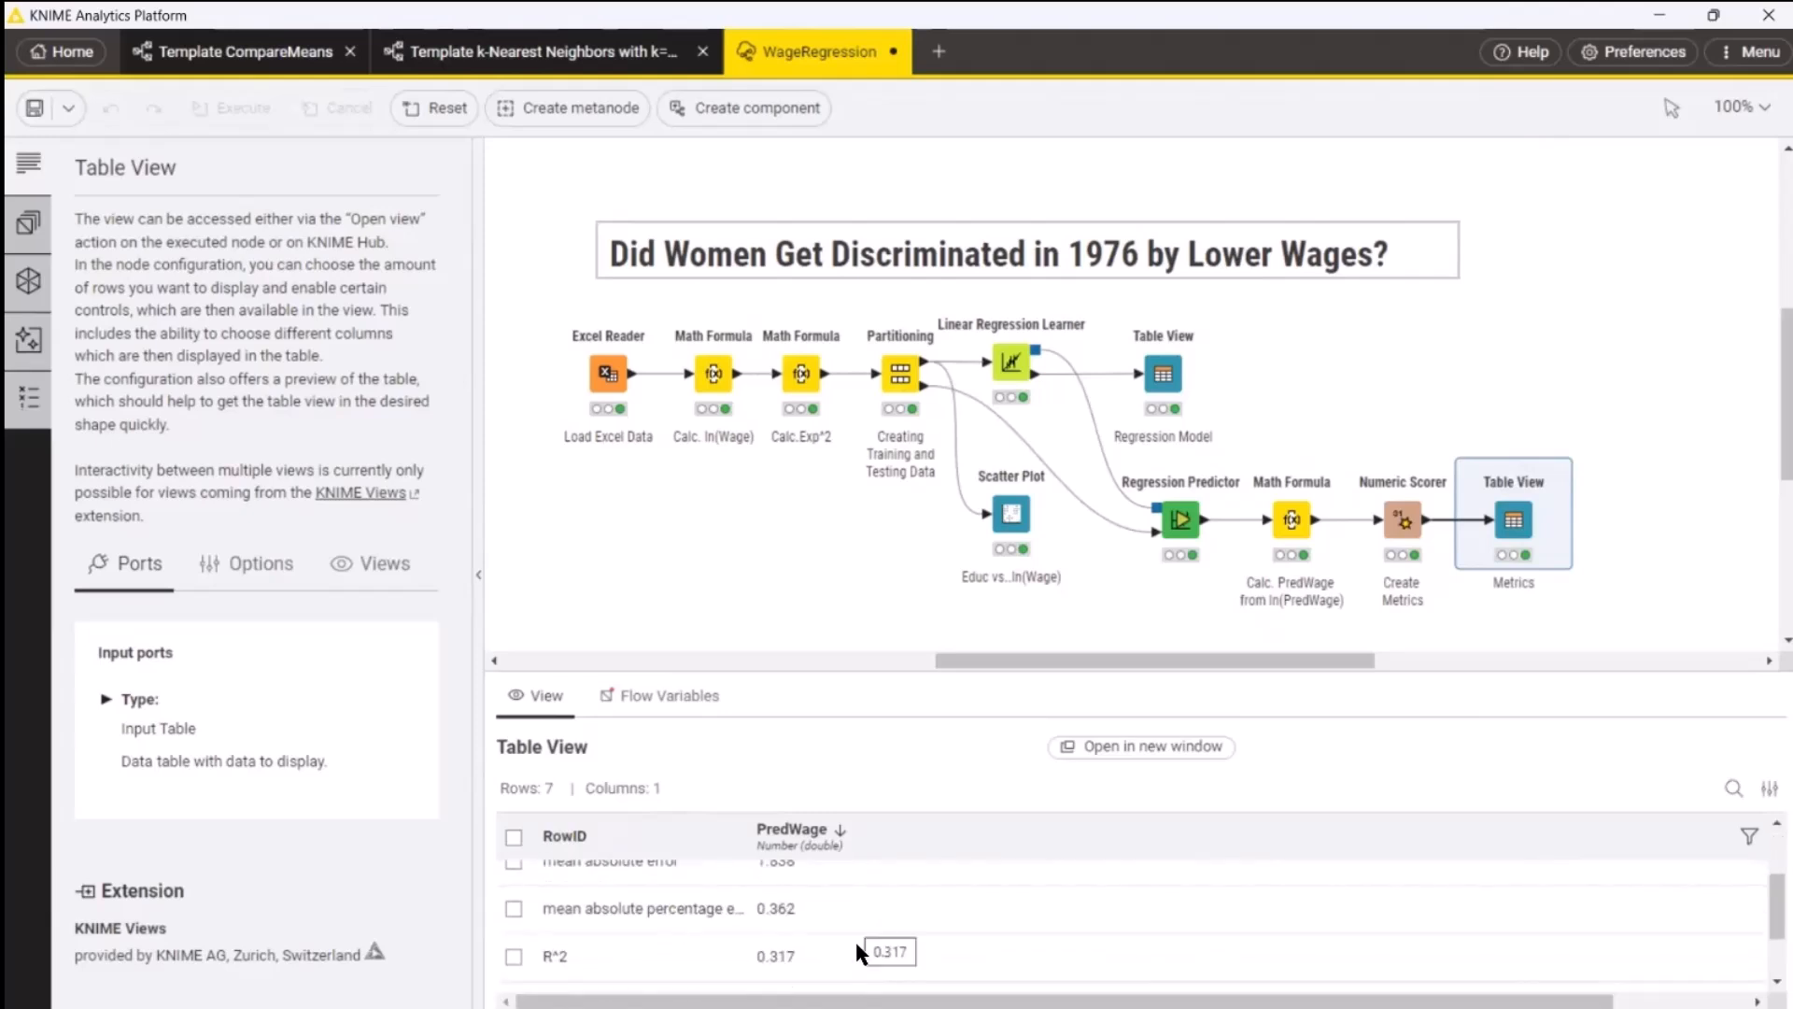
Step: Switch to the browser slides and advance past the Part 3 wine color overview to the wine dataset slide
{"action": "key", "text": "alt+Tab"}
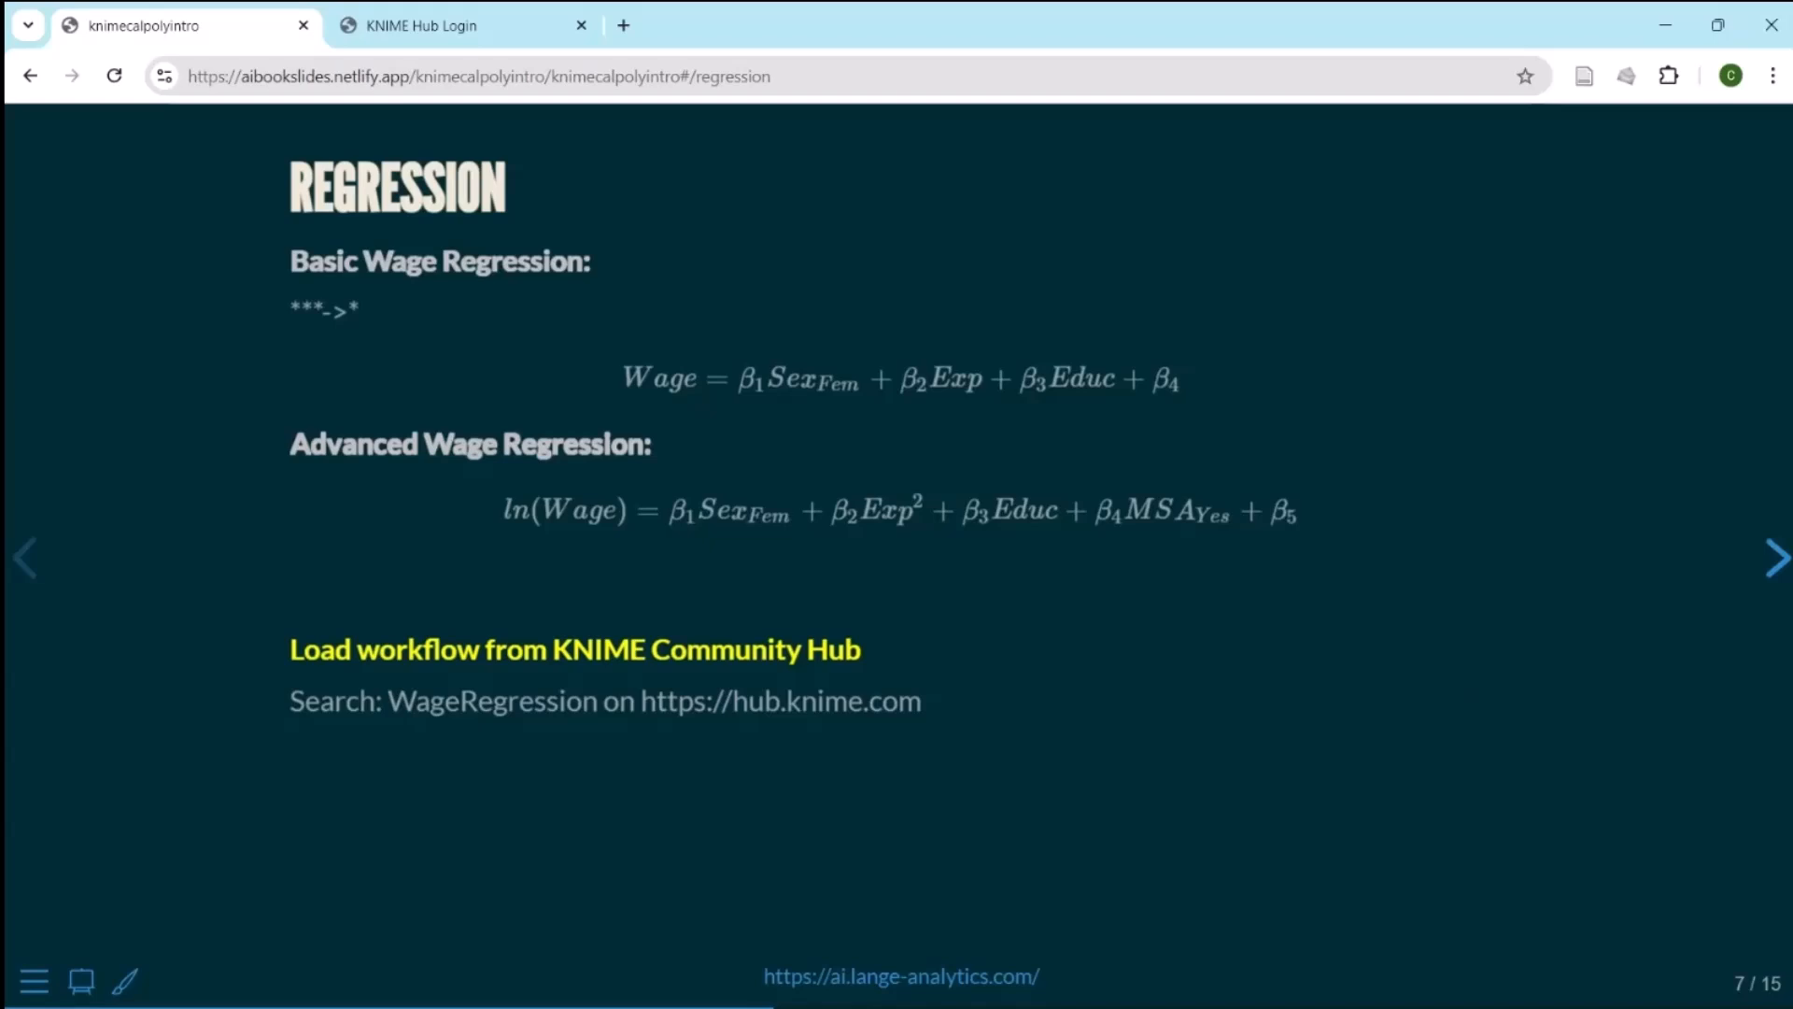
{"action": "key", "text": "Right"}
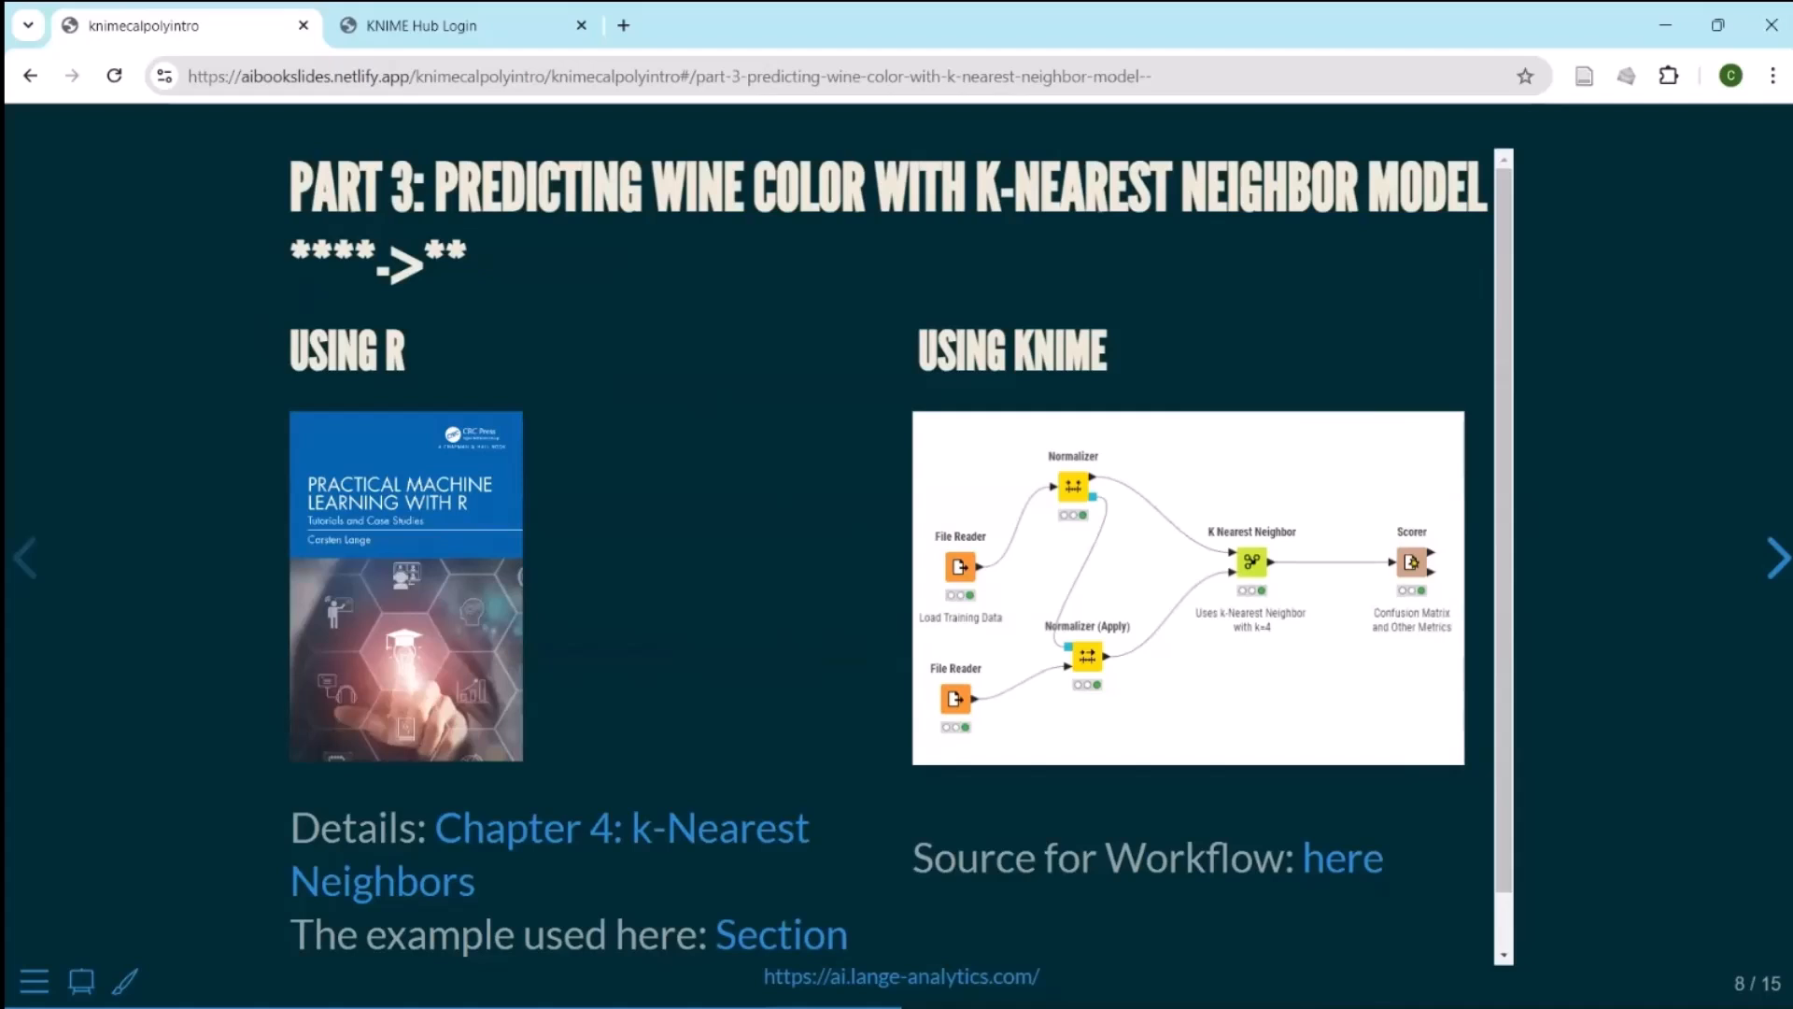
{"action": "key", "text": "Right"}
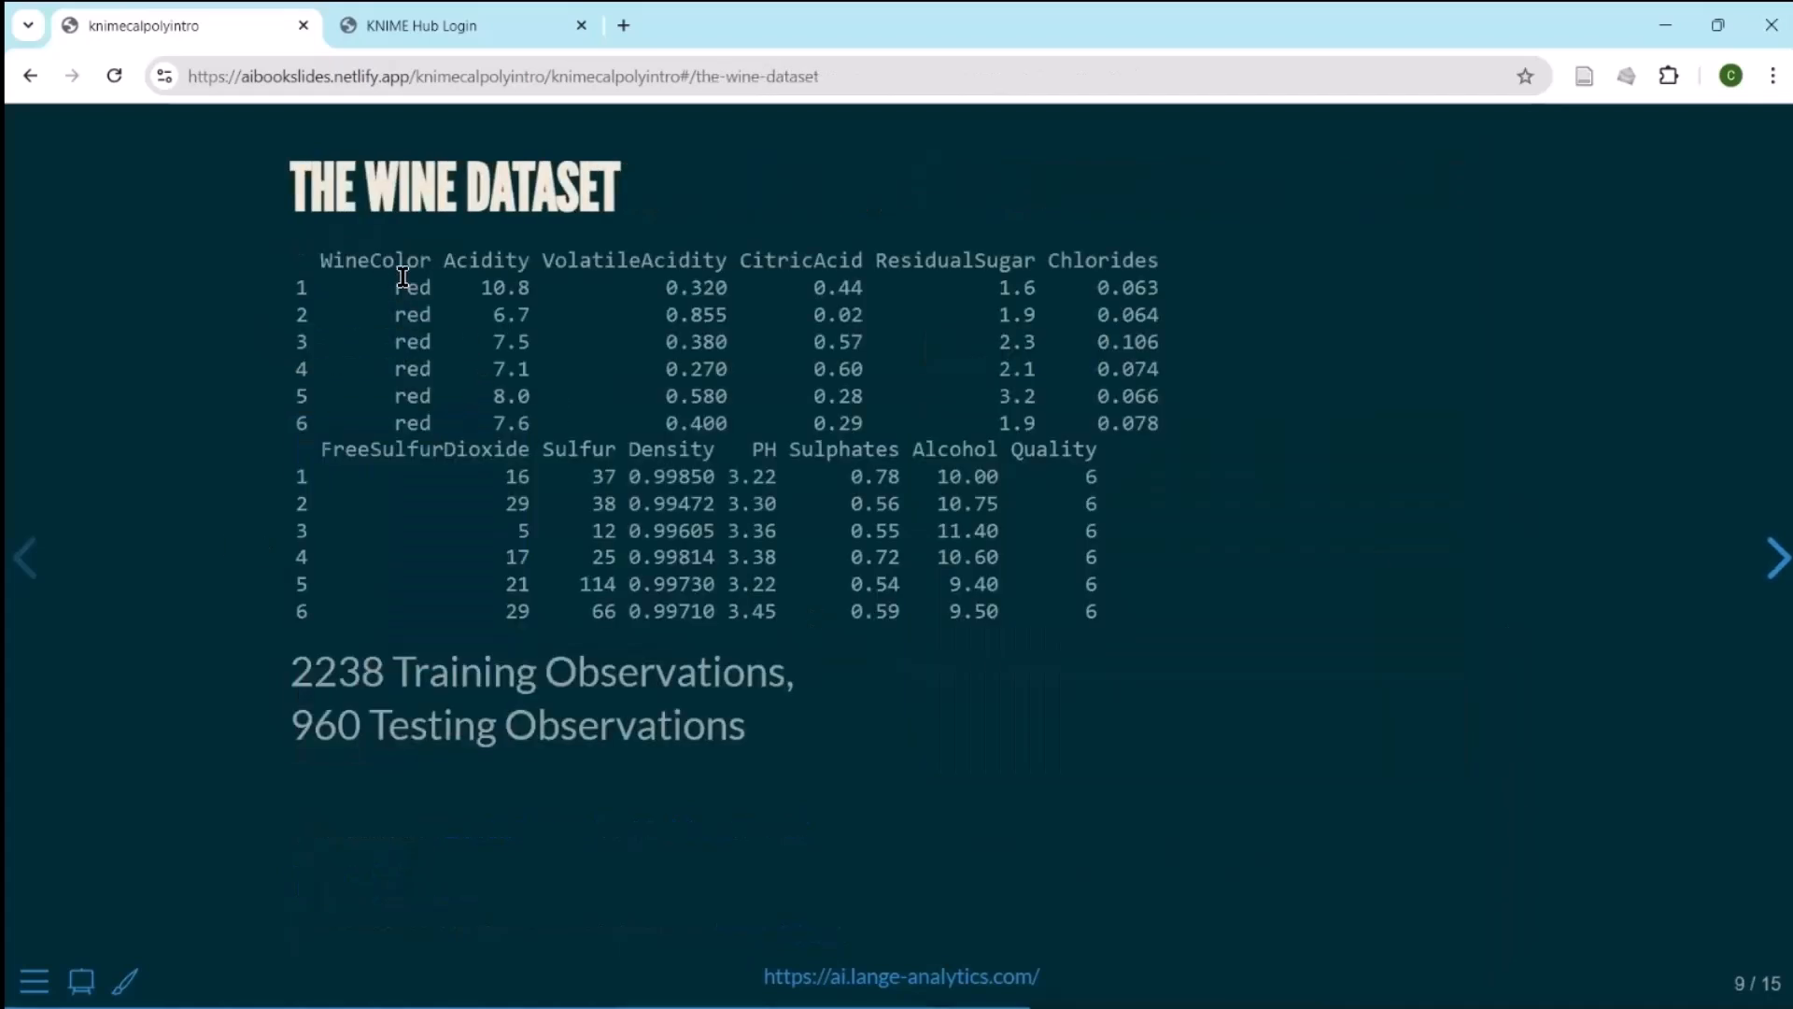
Step: Examine the wine dataset's WineColor and chemical property columns and its training and testing observation counts, highlighting them on the slide
{"action": "left_click_drag", "start_coordinate": [393, 288], "coordinate": [421, 345]}
{"action": "left_click", "coordinate": [478, 262]}
{"action": "left_click_drag", "start_coordinate": [478, 262], "coordinate": [505, 271]}
{"action": "left_click_drag", "start_coordinate": [614, 265], "coordinate": [626, 278]}
{"action": "left_click_drag", "start_coordinate": [801, 264], "coordinate": [925, 271]}
{"action": "left_click_drag", "start_coordinate": [1125, 272], "coordinate": [1145, 271]}
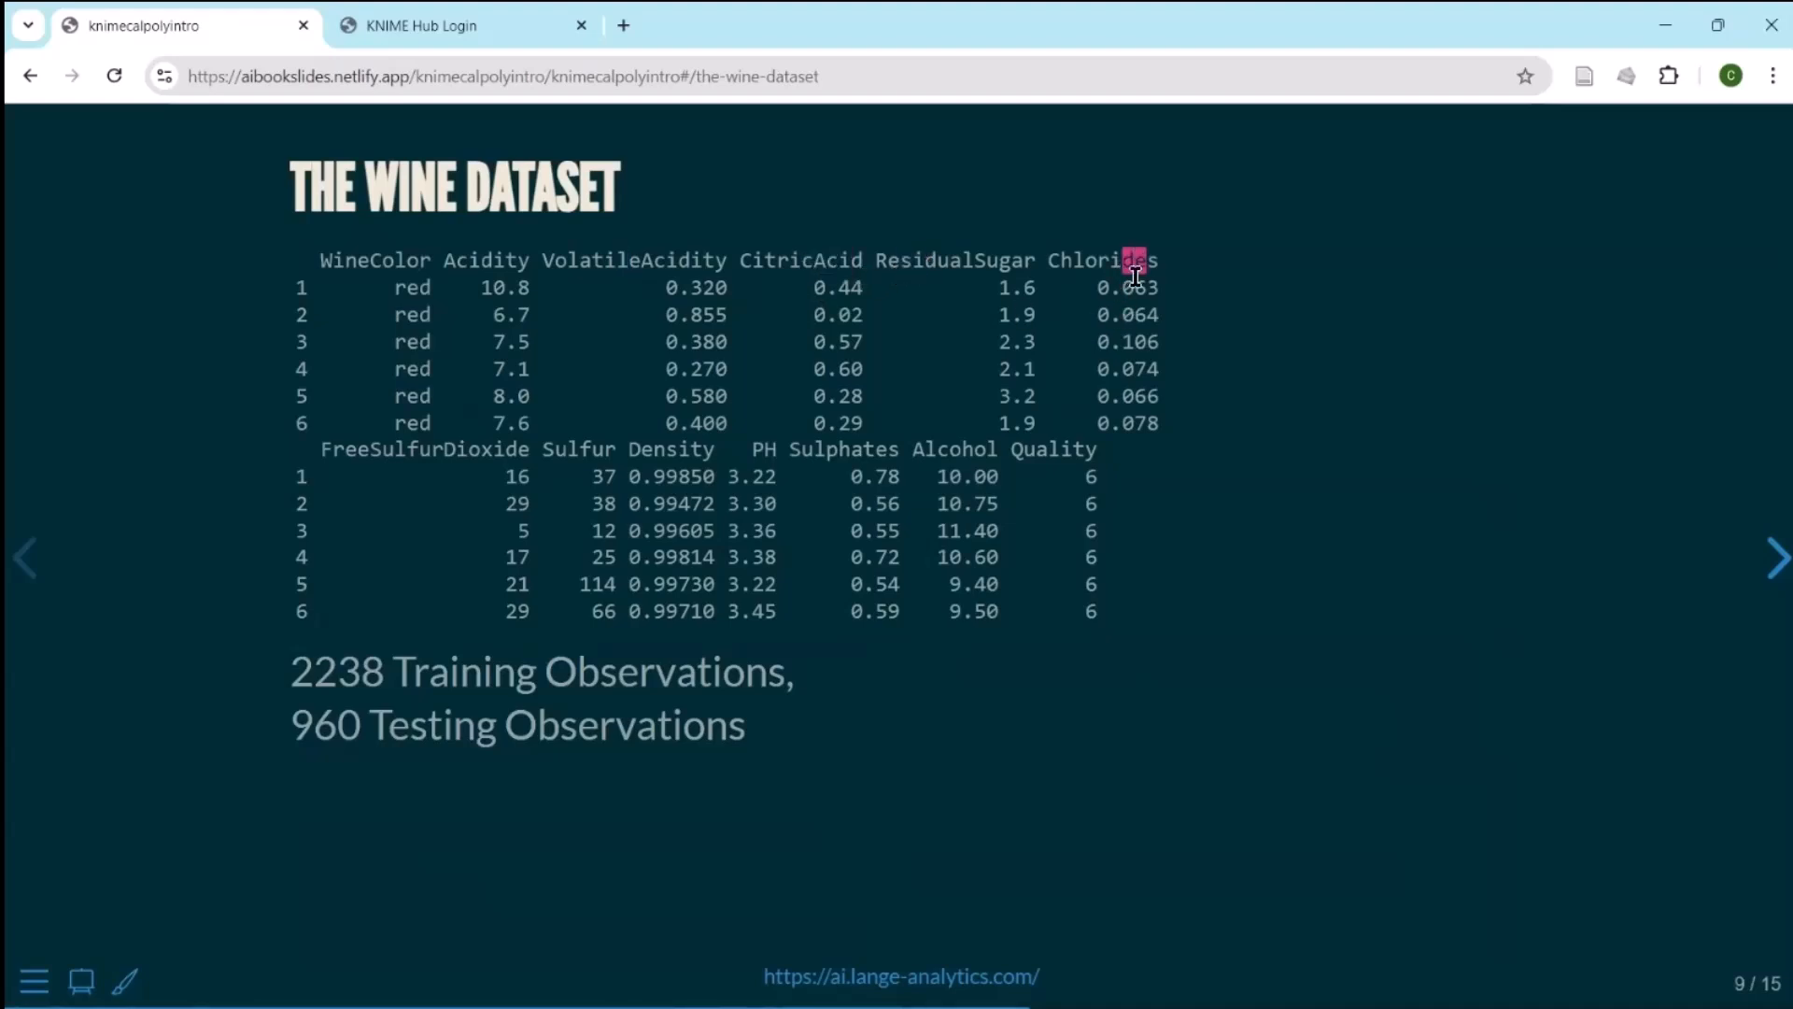
{"action": "left_click", "coordinate": [978, 443]}
{"action": "left_click_drag", "start_coordinate": [299, 679], "coordinate": [385, 668]}
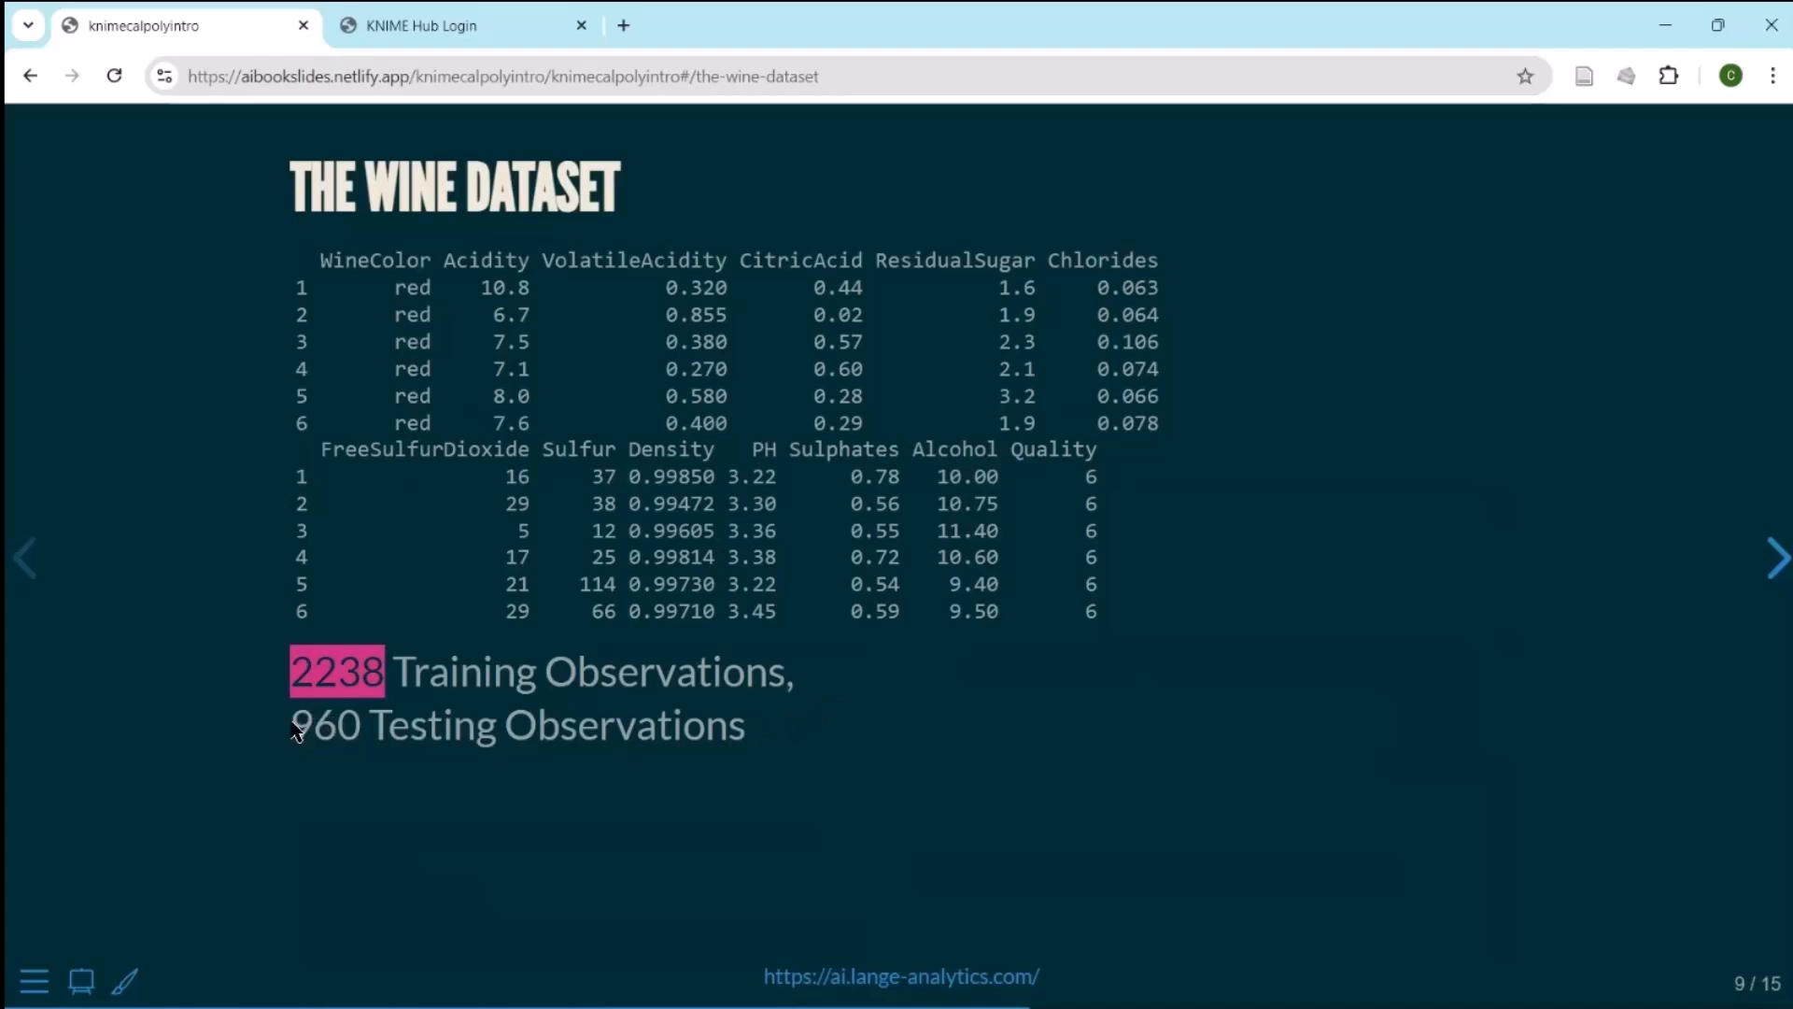
{"action": "left_click_drag", "start_coordinate": [290, 725], "coordinate": [360, 727]}
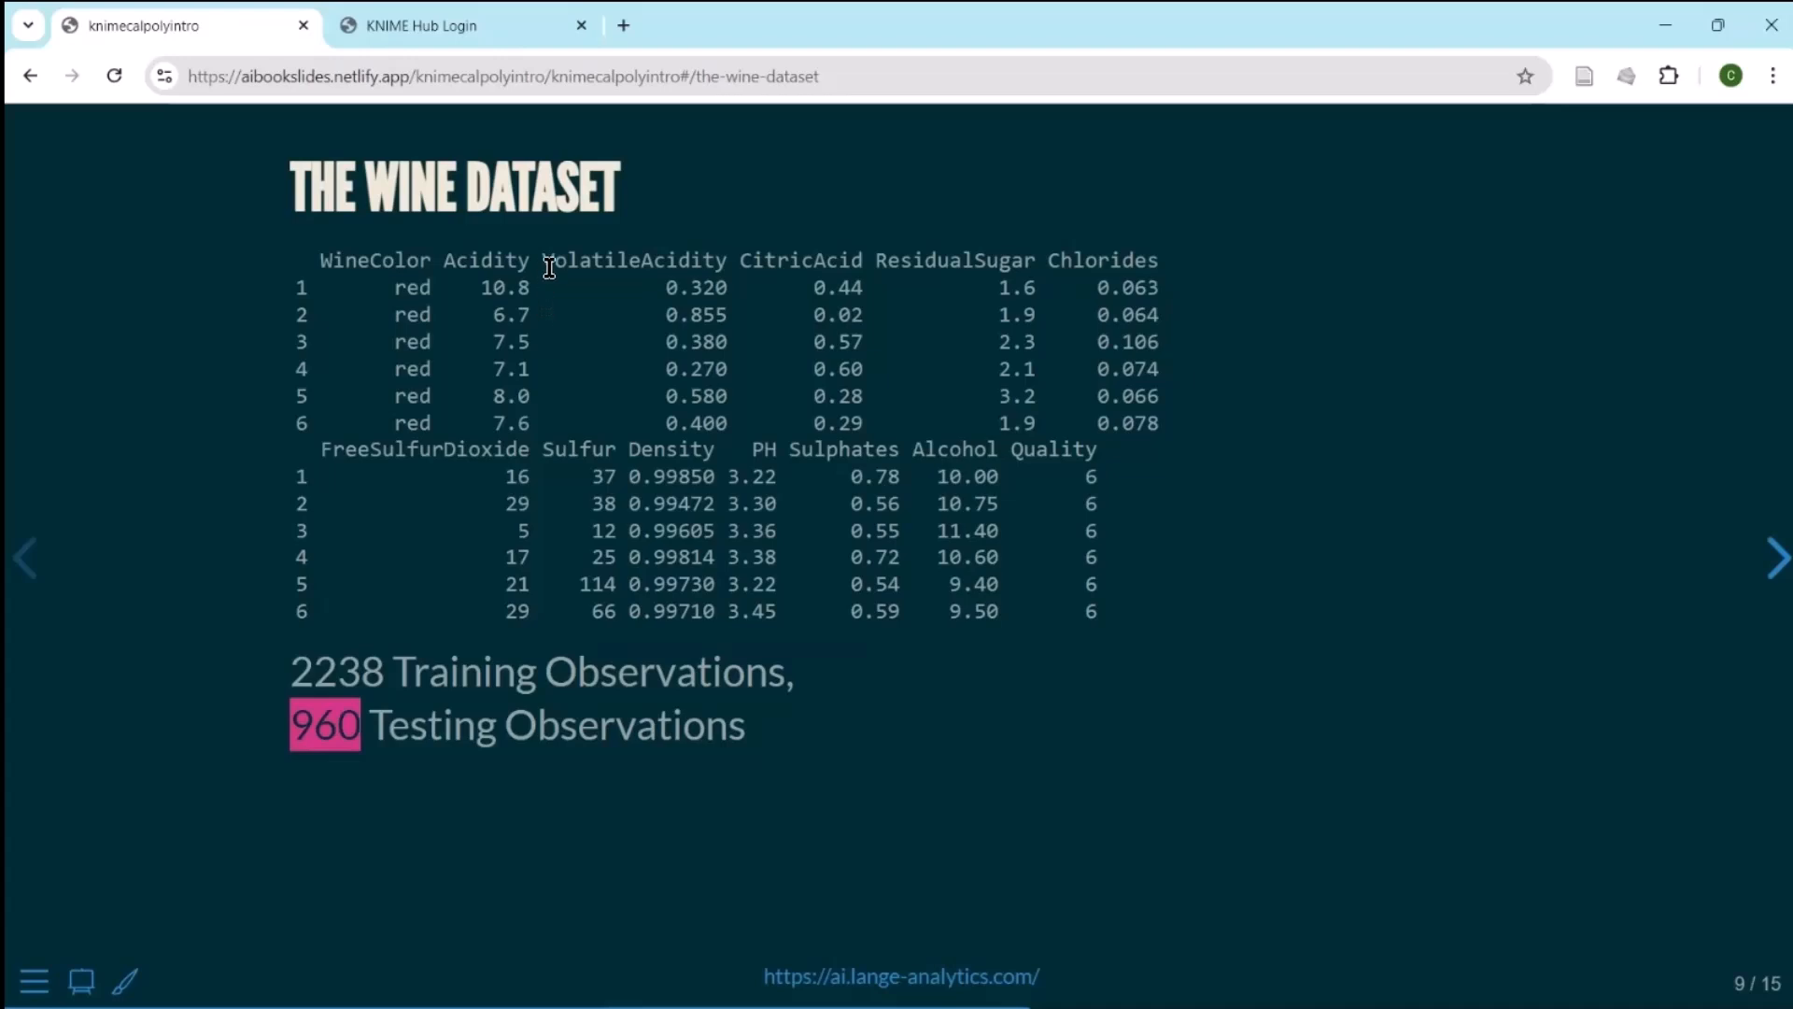
{"action": "left_click_drag", "start_coordinate": [544, 265], "coordinate": [623, 345]}
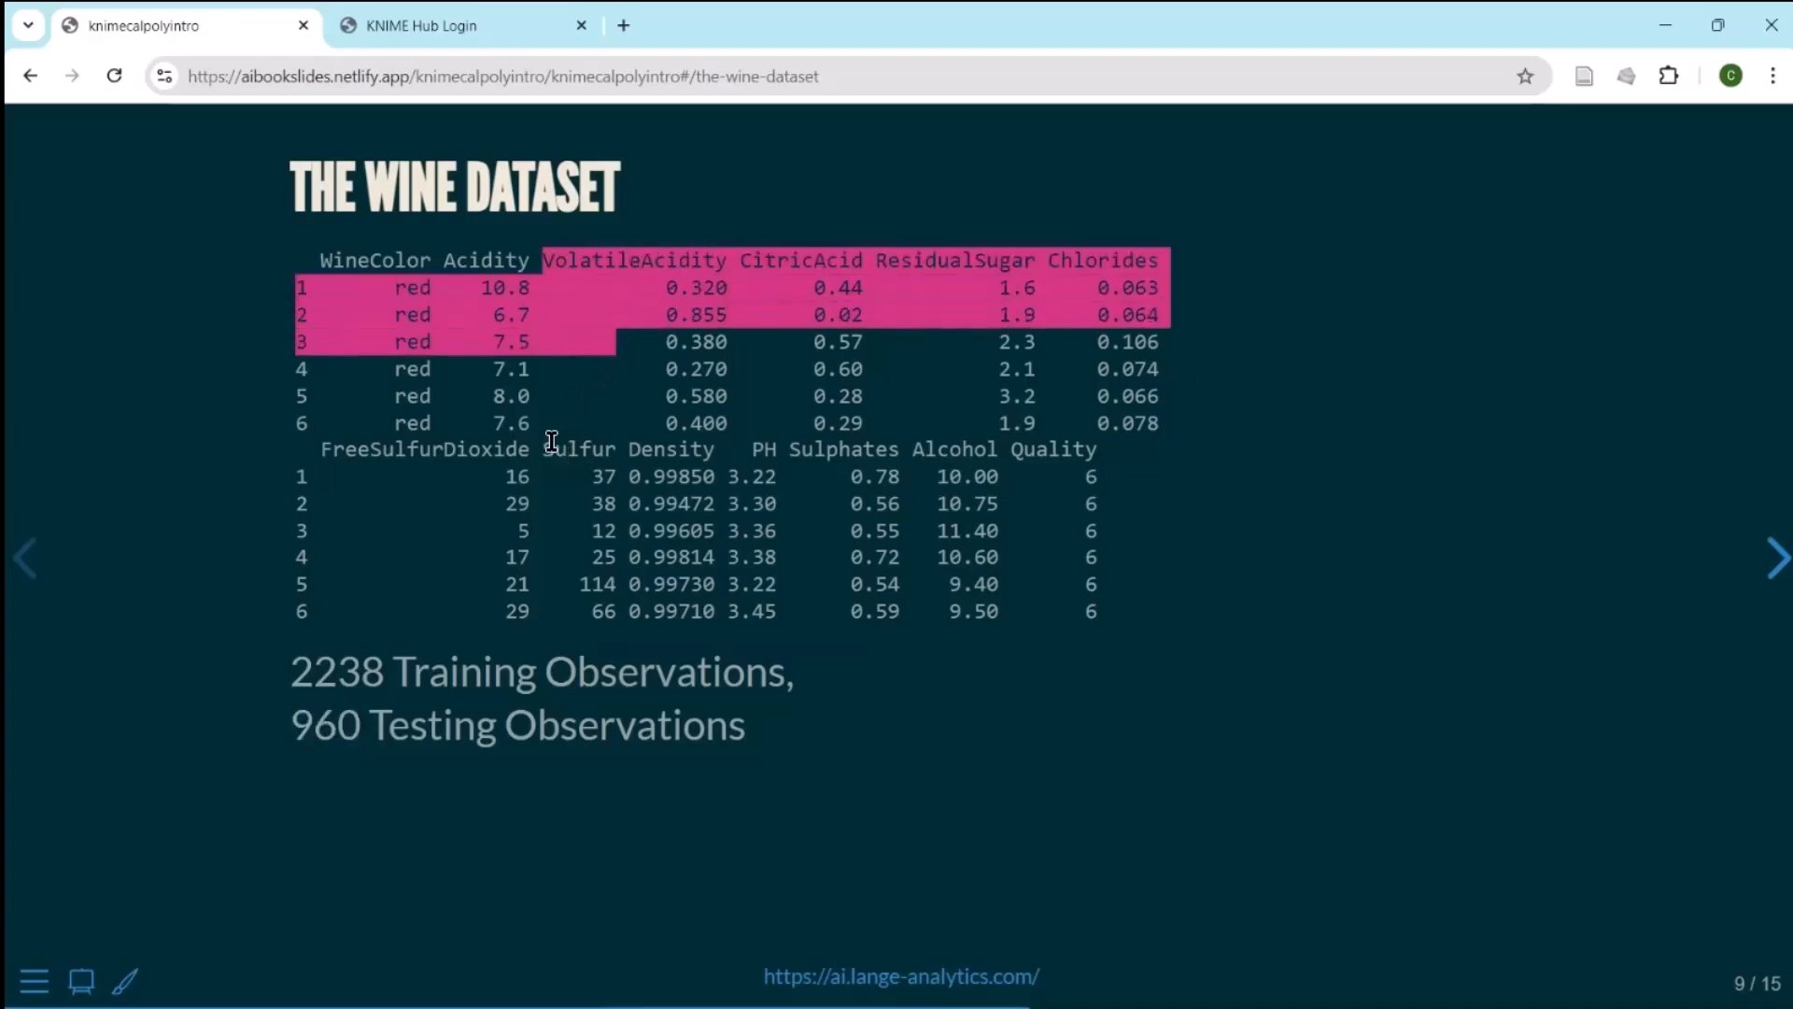
{"action": "left_click_drag", "start_coordinate": [439, 265], "coordinate": [321, 270]}
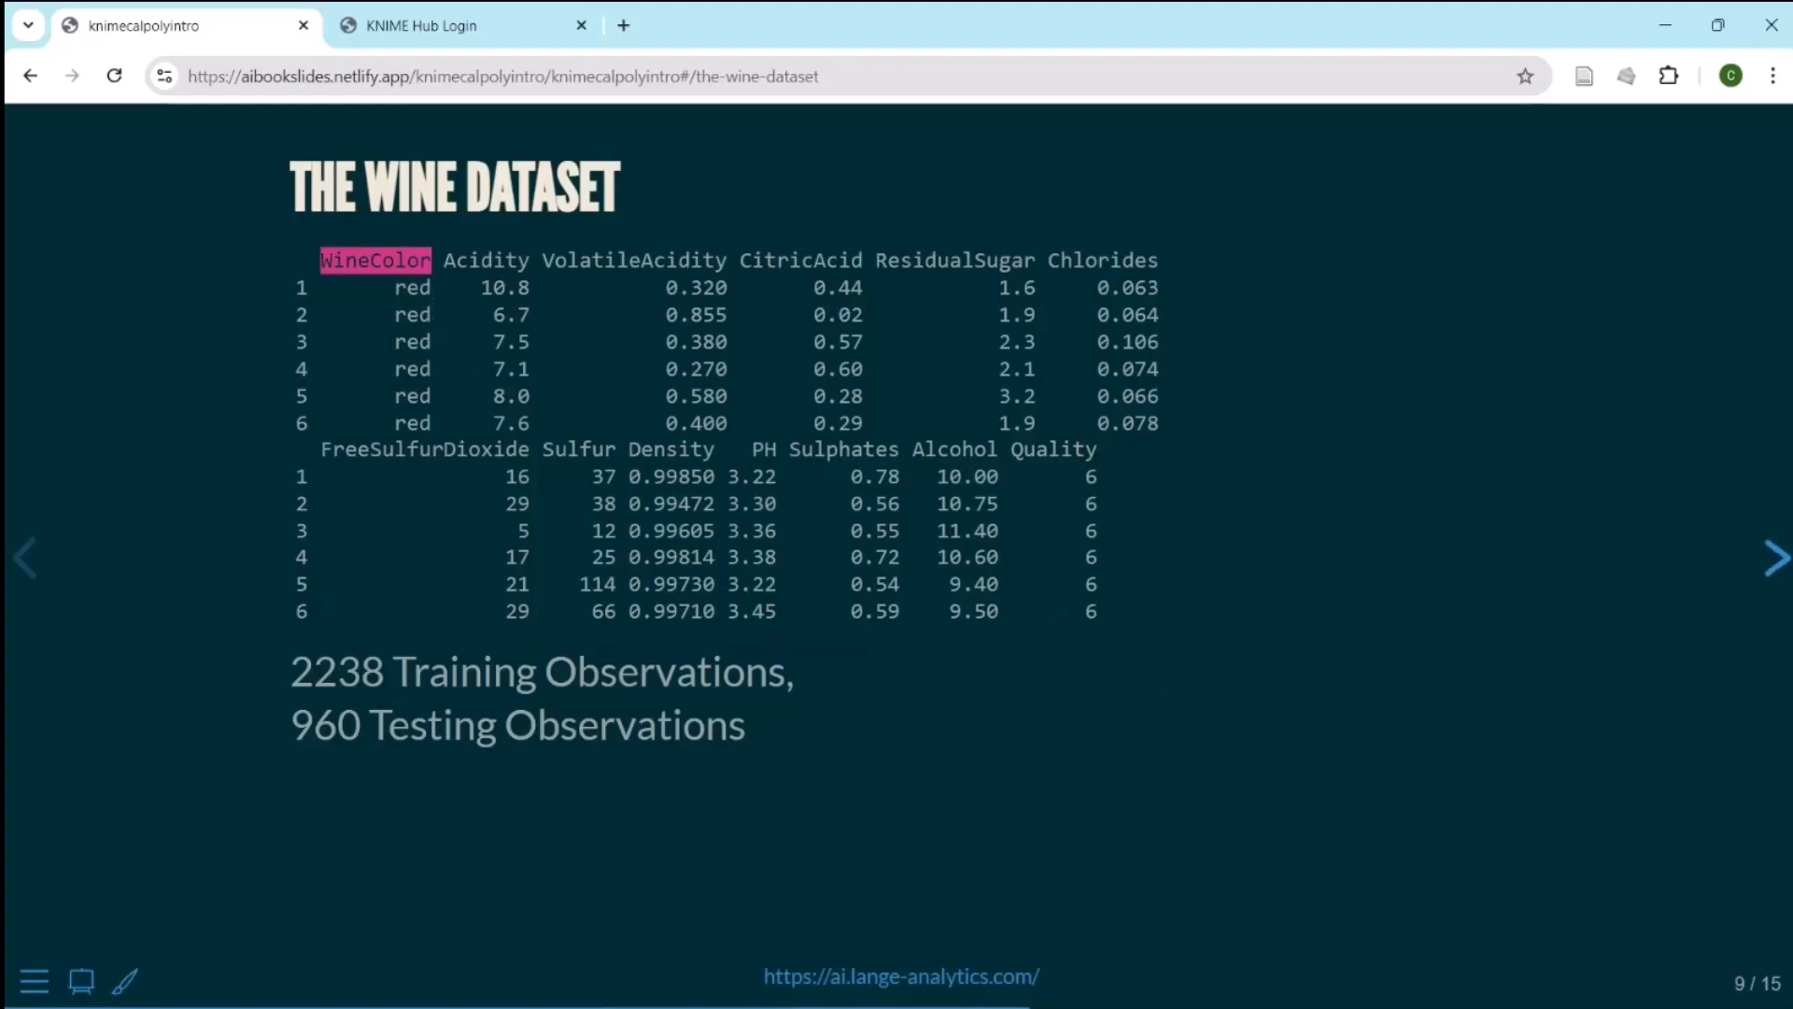
Step: Show the slide on the basic idea of k-nearest neighbors and move on from it
{"action": "key", "text": "Right"}
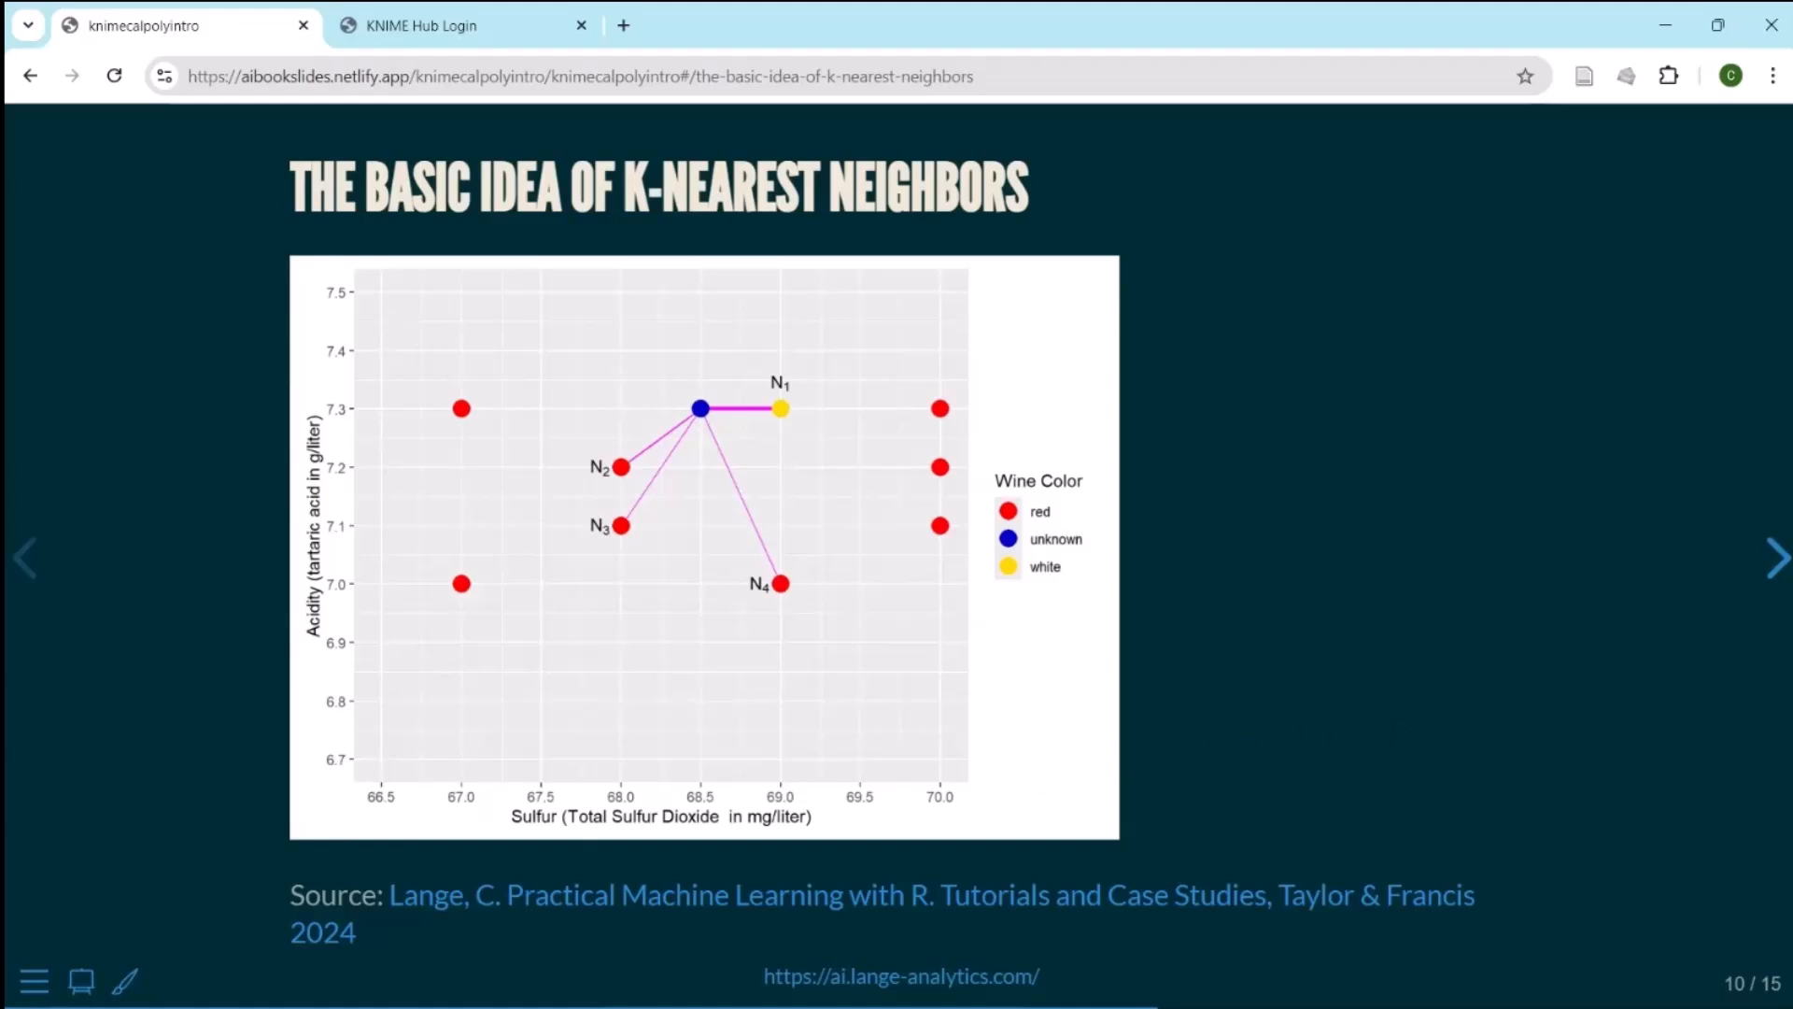
{"action": "left_click", "coordinate": [1777, 558]}
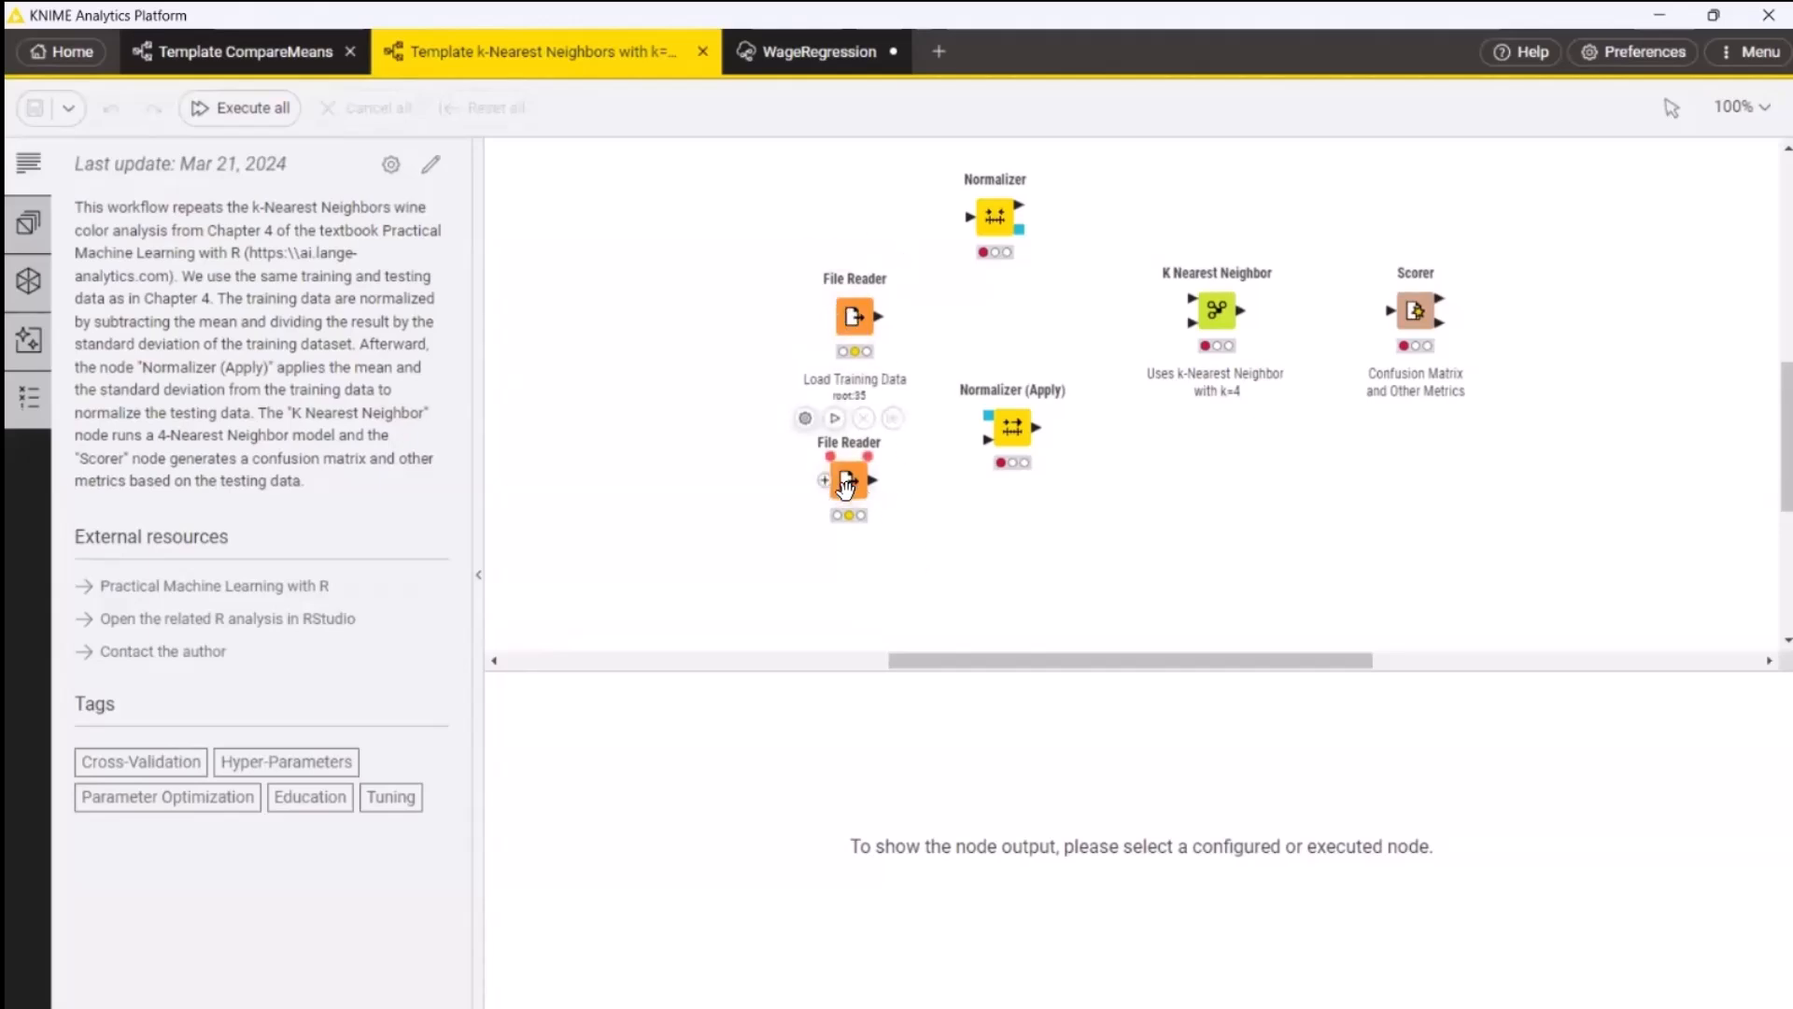
Step: Review the column transformations of the Load Training Data File Reader, accept them, and execute both File Reader nodes
{"action": "left_click", "coordinate": [855, 322]}
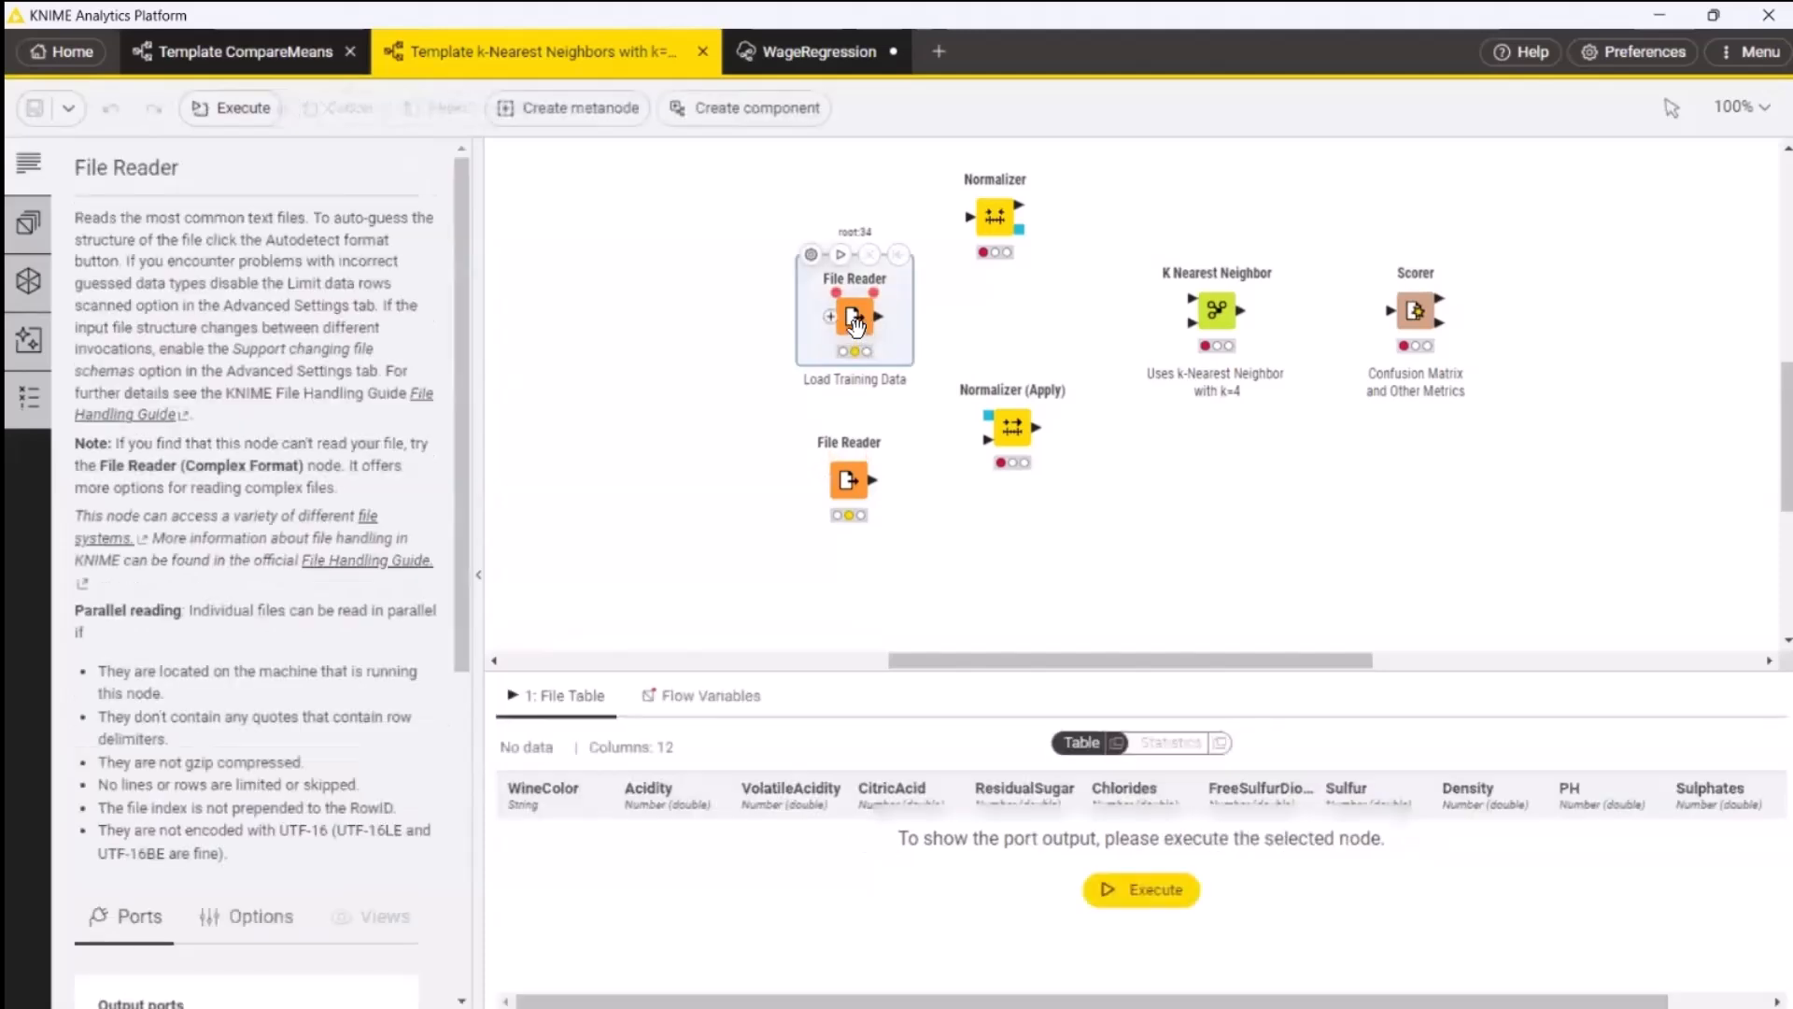
{"action": "double_click", "coordinate": [855, 323]}
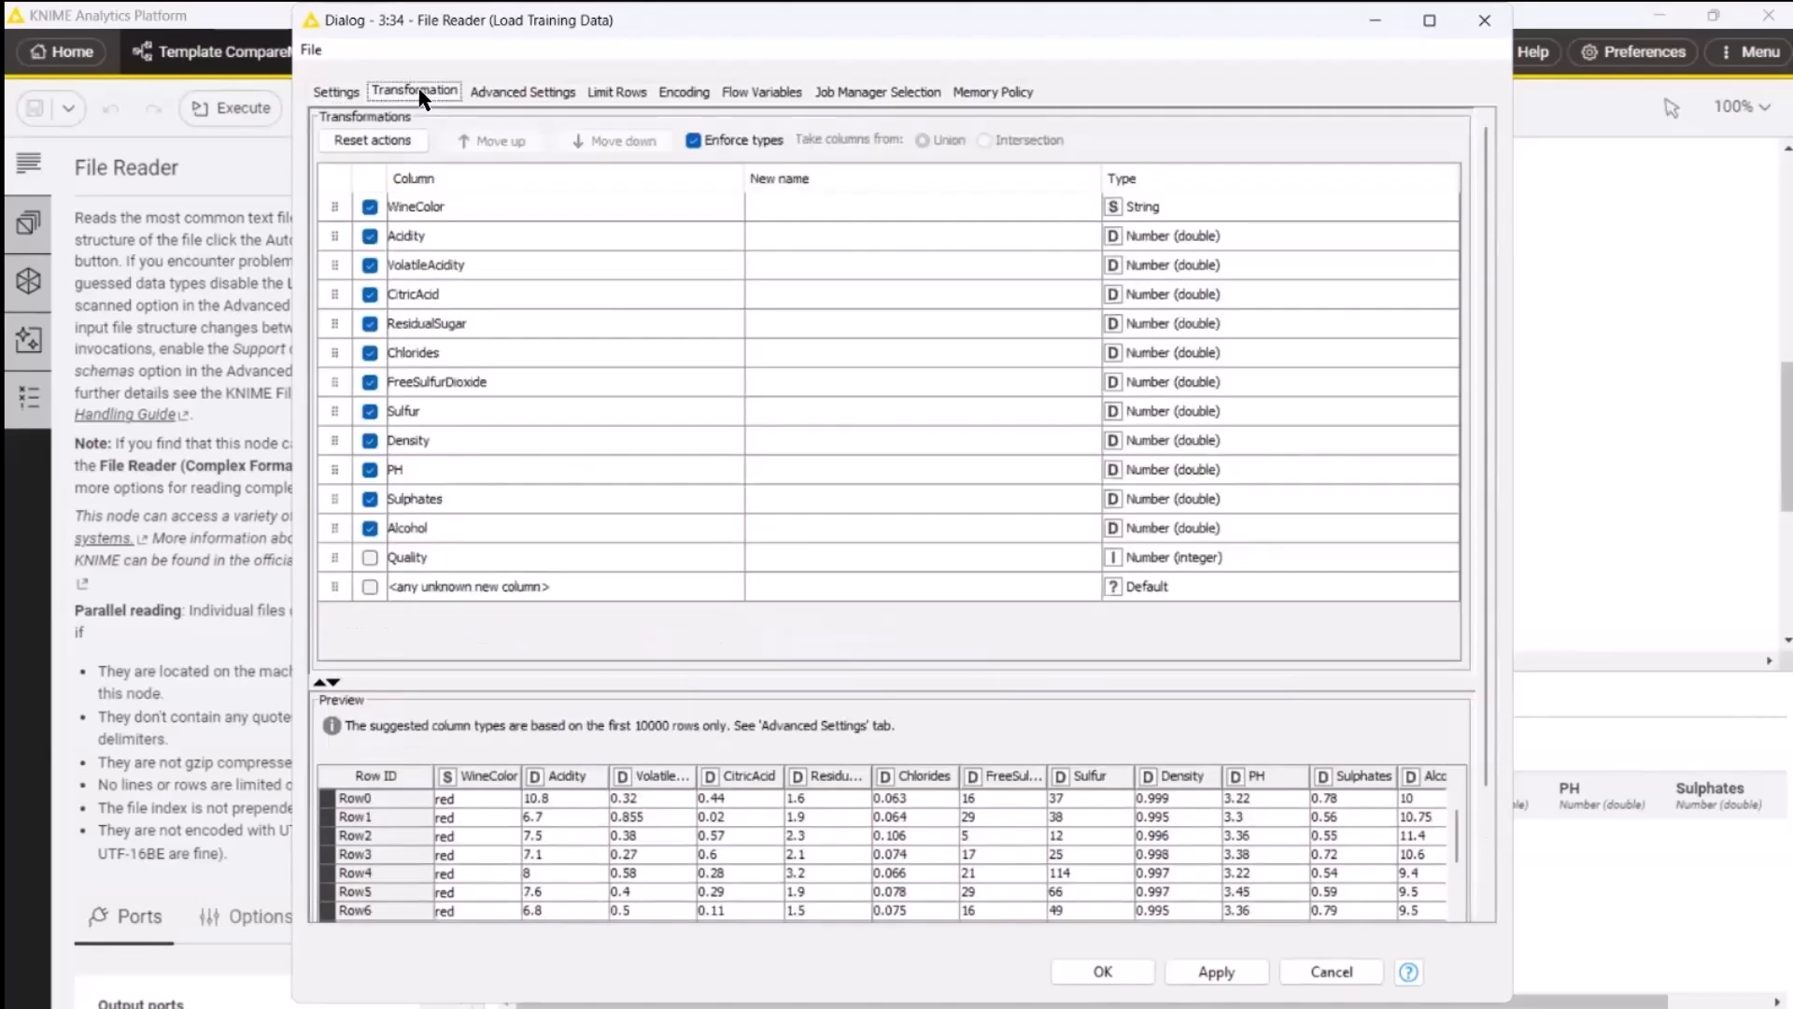
{"action": "left_click", "coordinate": [414, 91]}
{"action": "left_click", "coordinate": [1102, 962]}
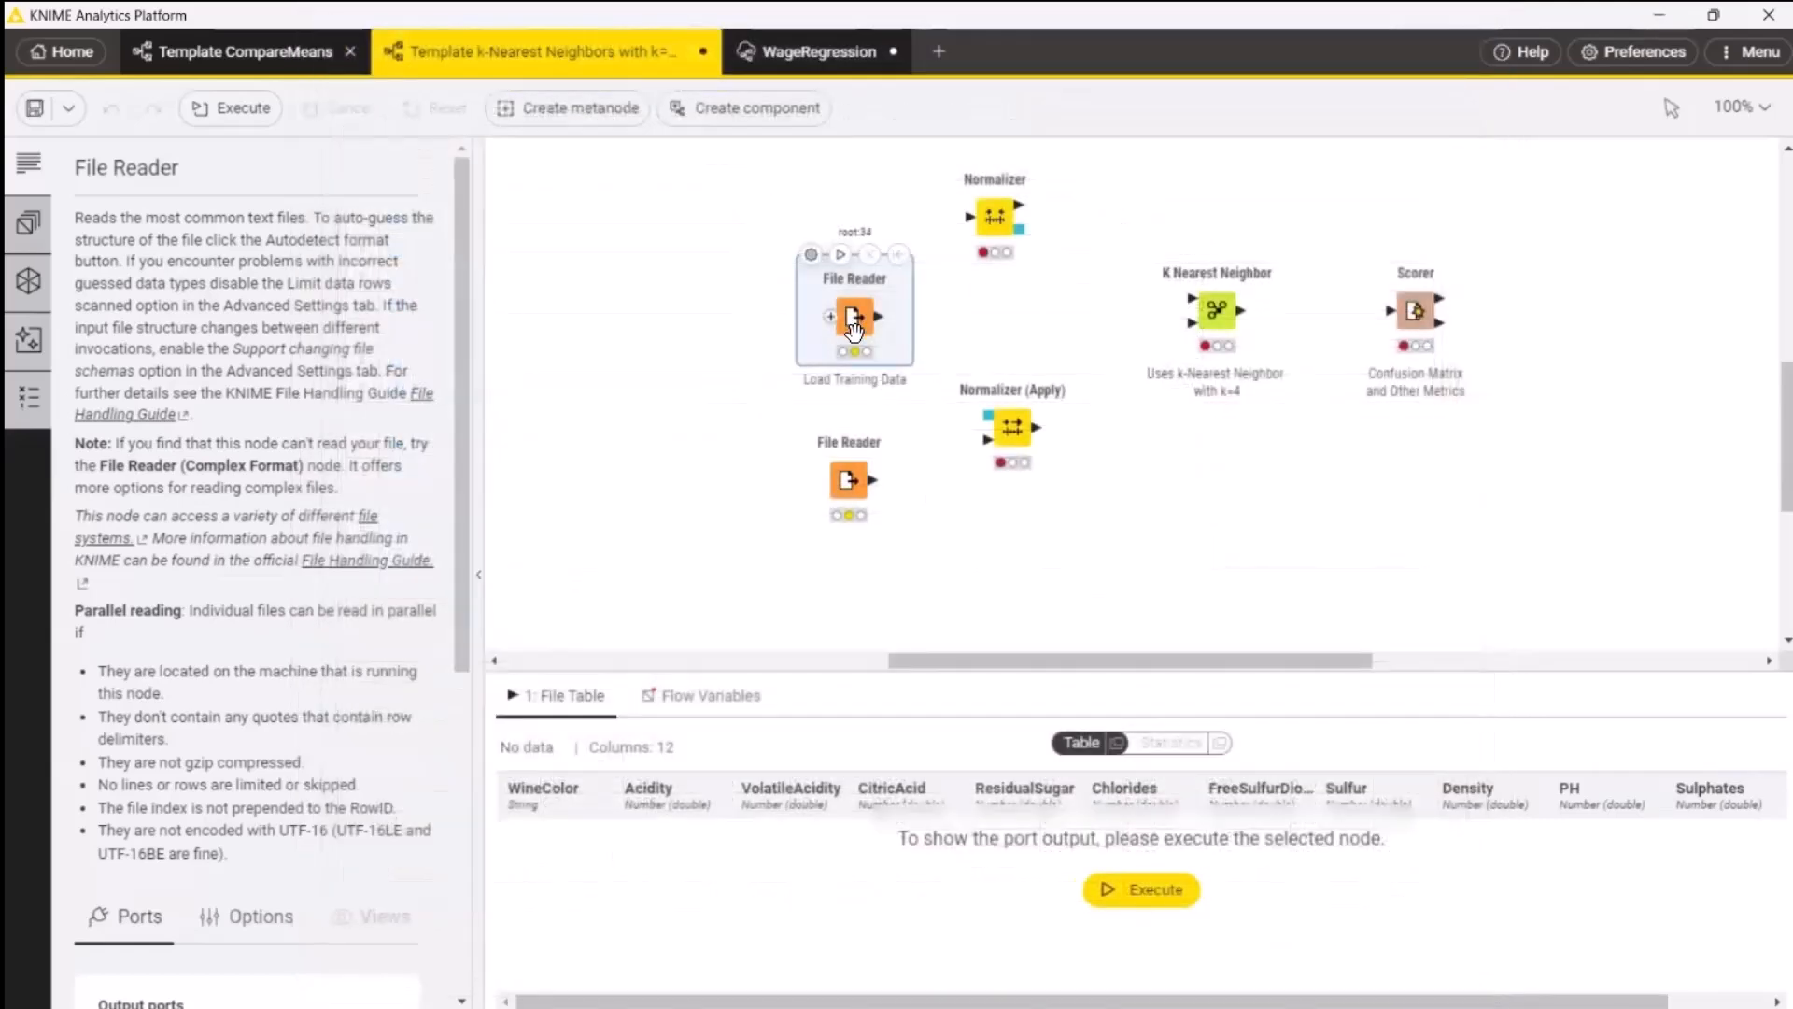
{"action": "left_click", "coordinate": [841, 254]}
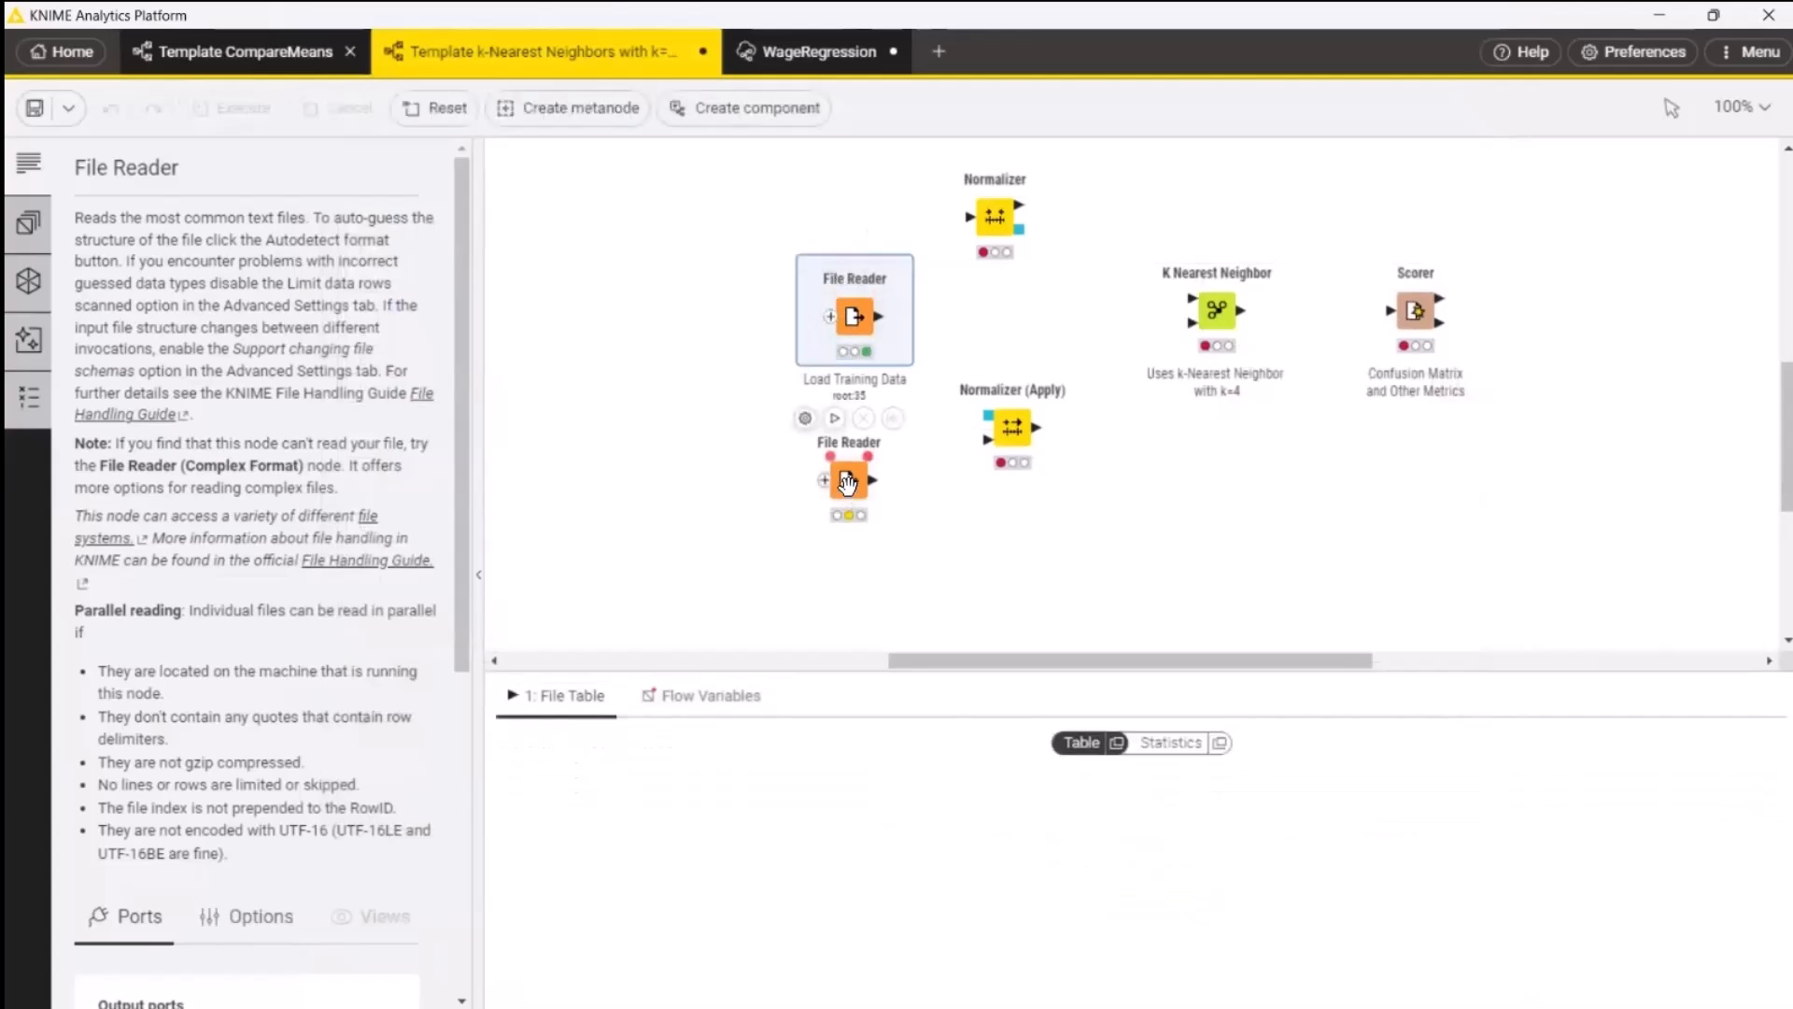
{"action": "left_click", "coordinate": [835, 420]}
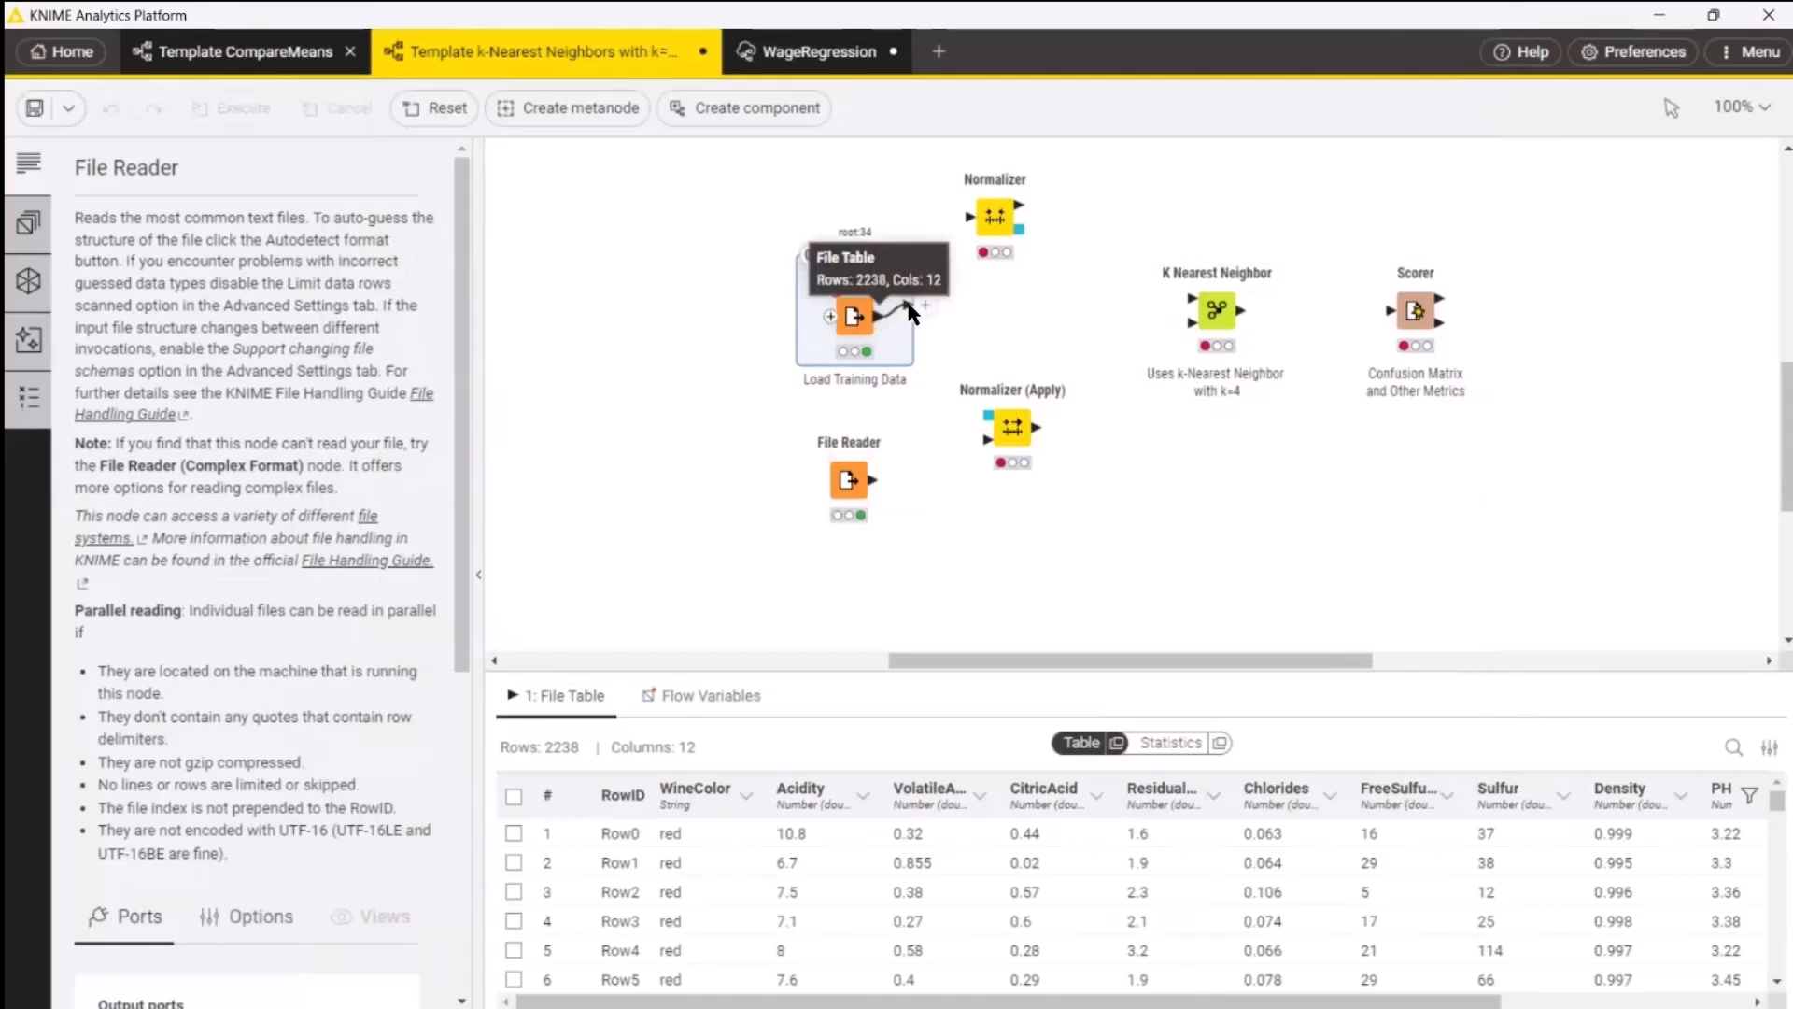
Step: Connect the training data File Reader to the Normalizer, accept its Z-score method for the included columns, and execute it
{"action": "left_click_drag", "start_coordinate": [879, 315], "coordinate": [977, 222]}
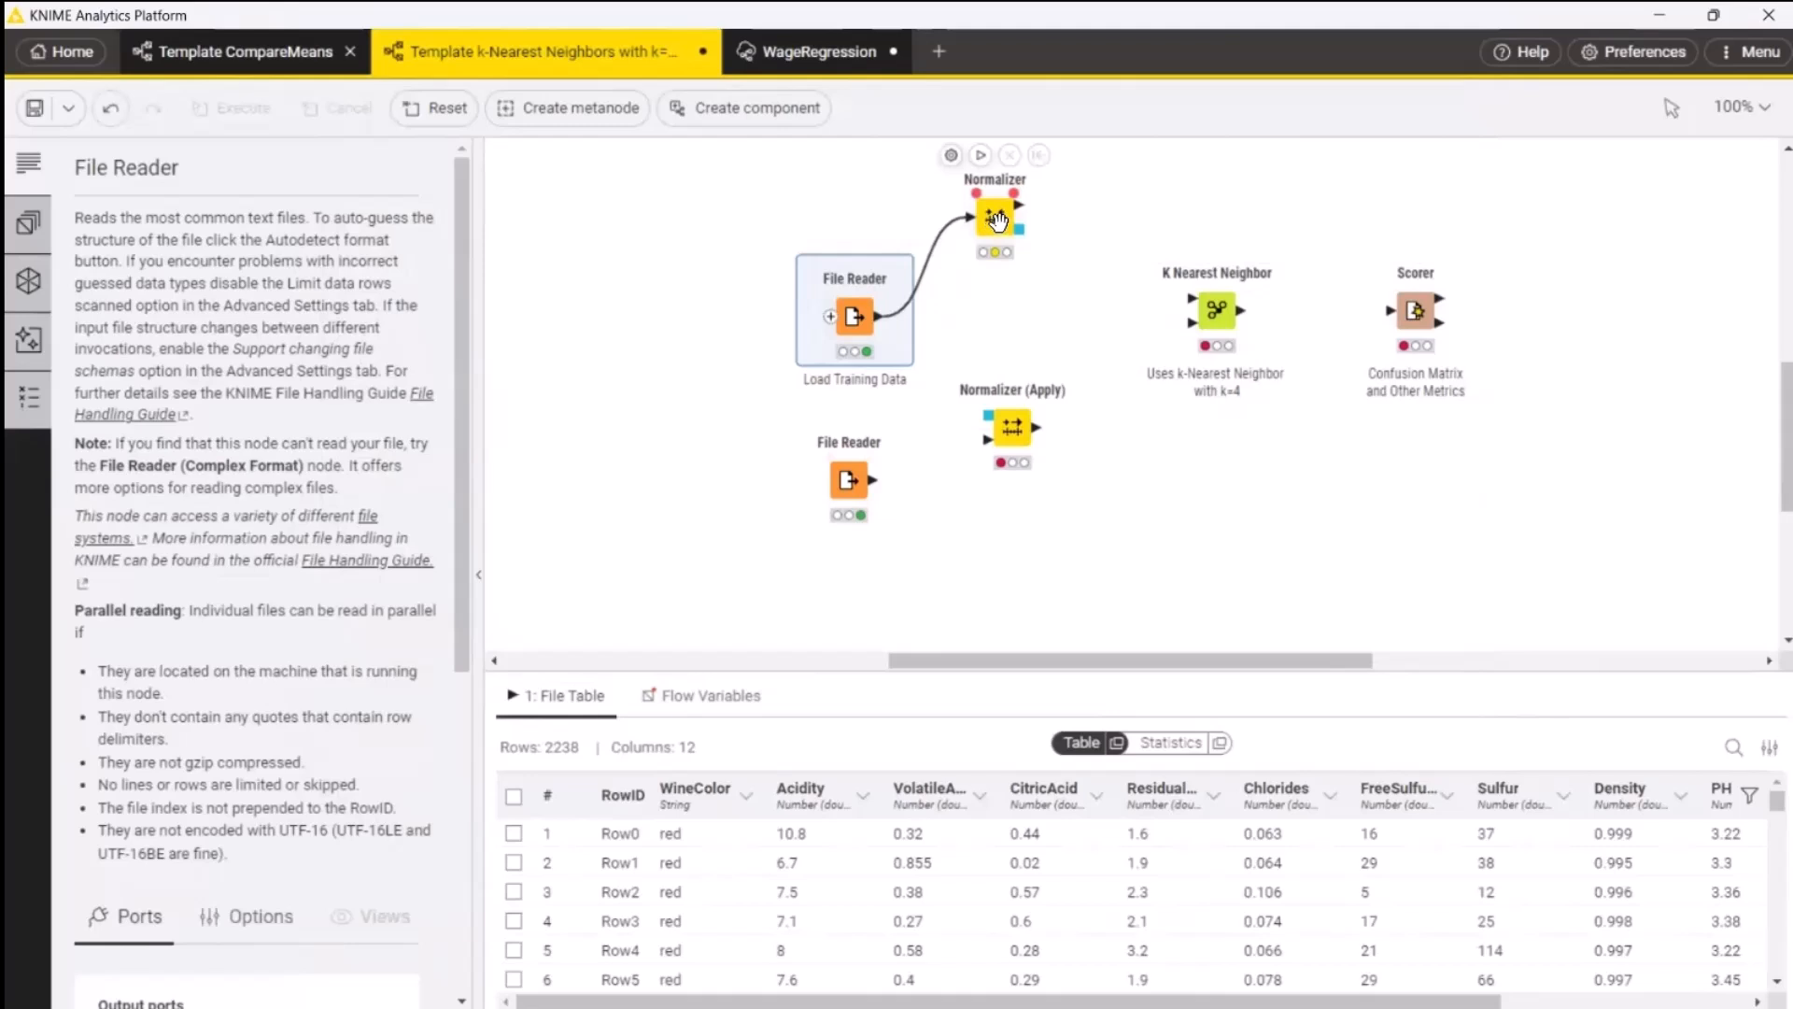
{"action": "double_click", "coordinate": [996, 218]}
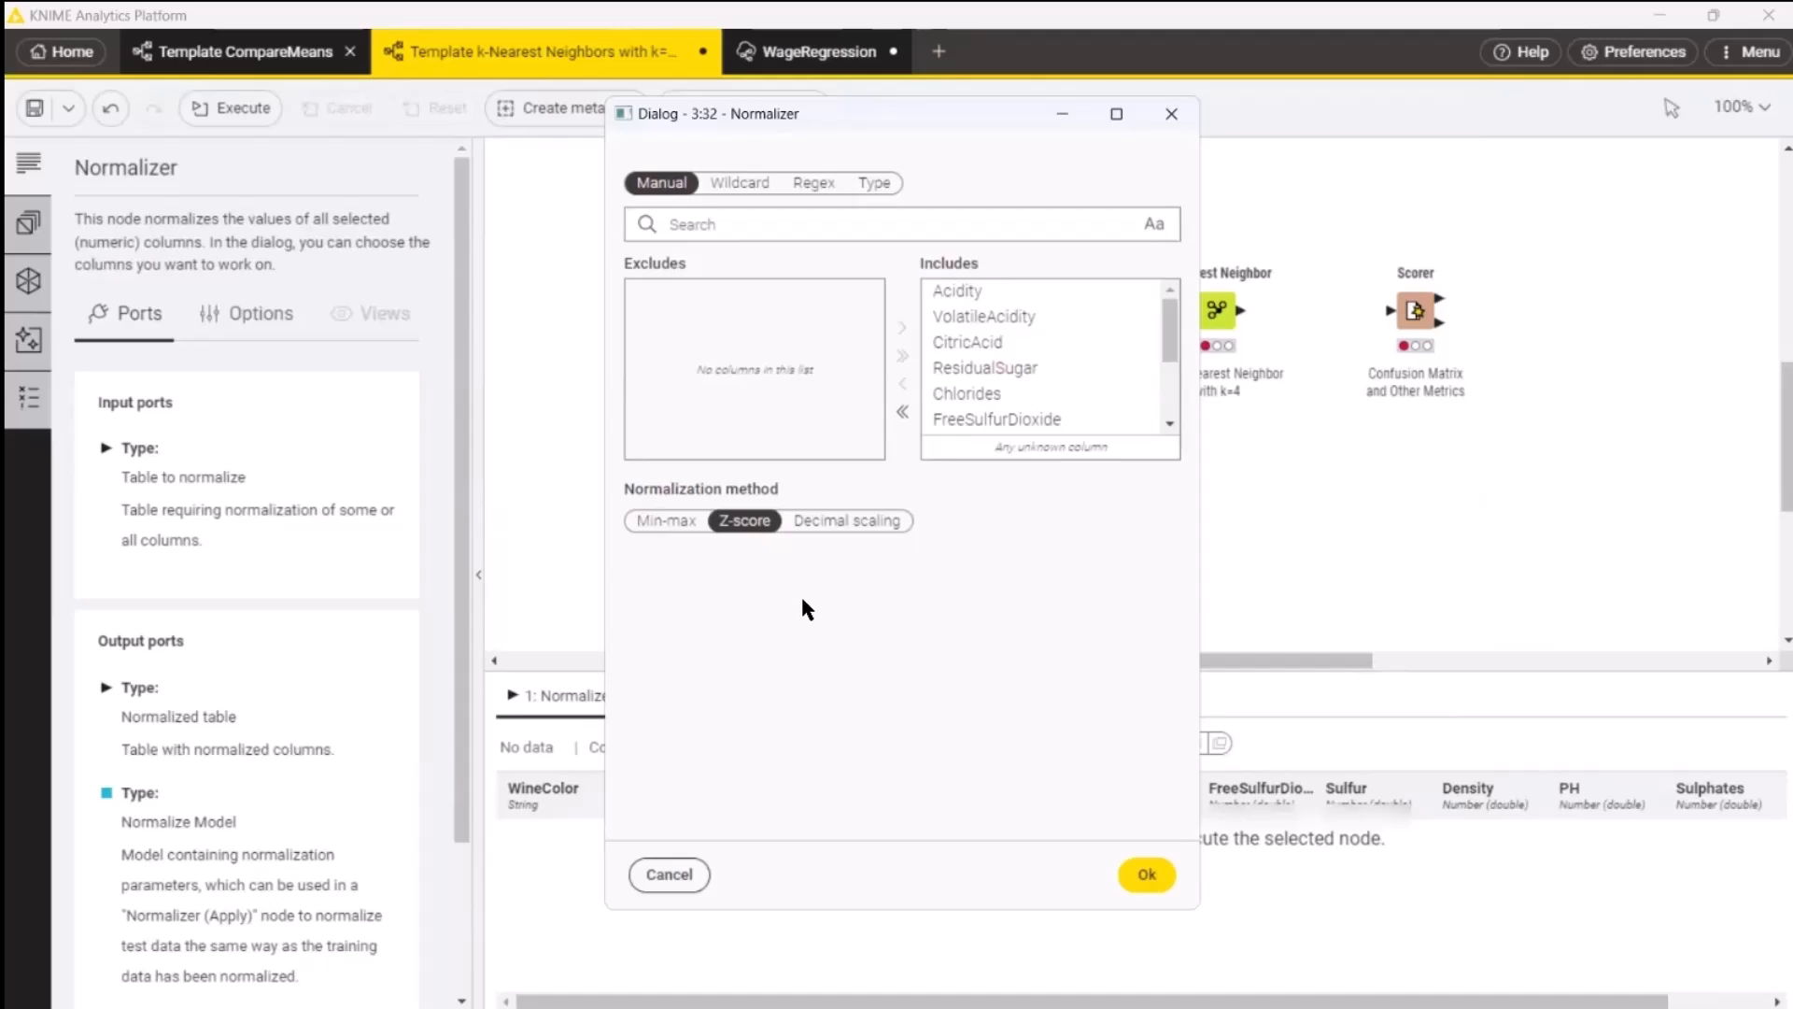
{"action": "left_click", "coordinate": [1147, 875]}
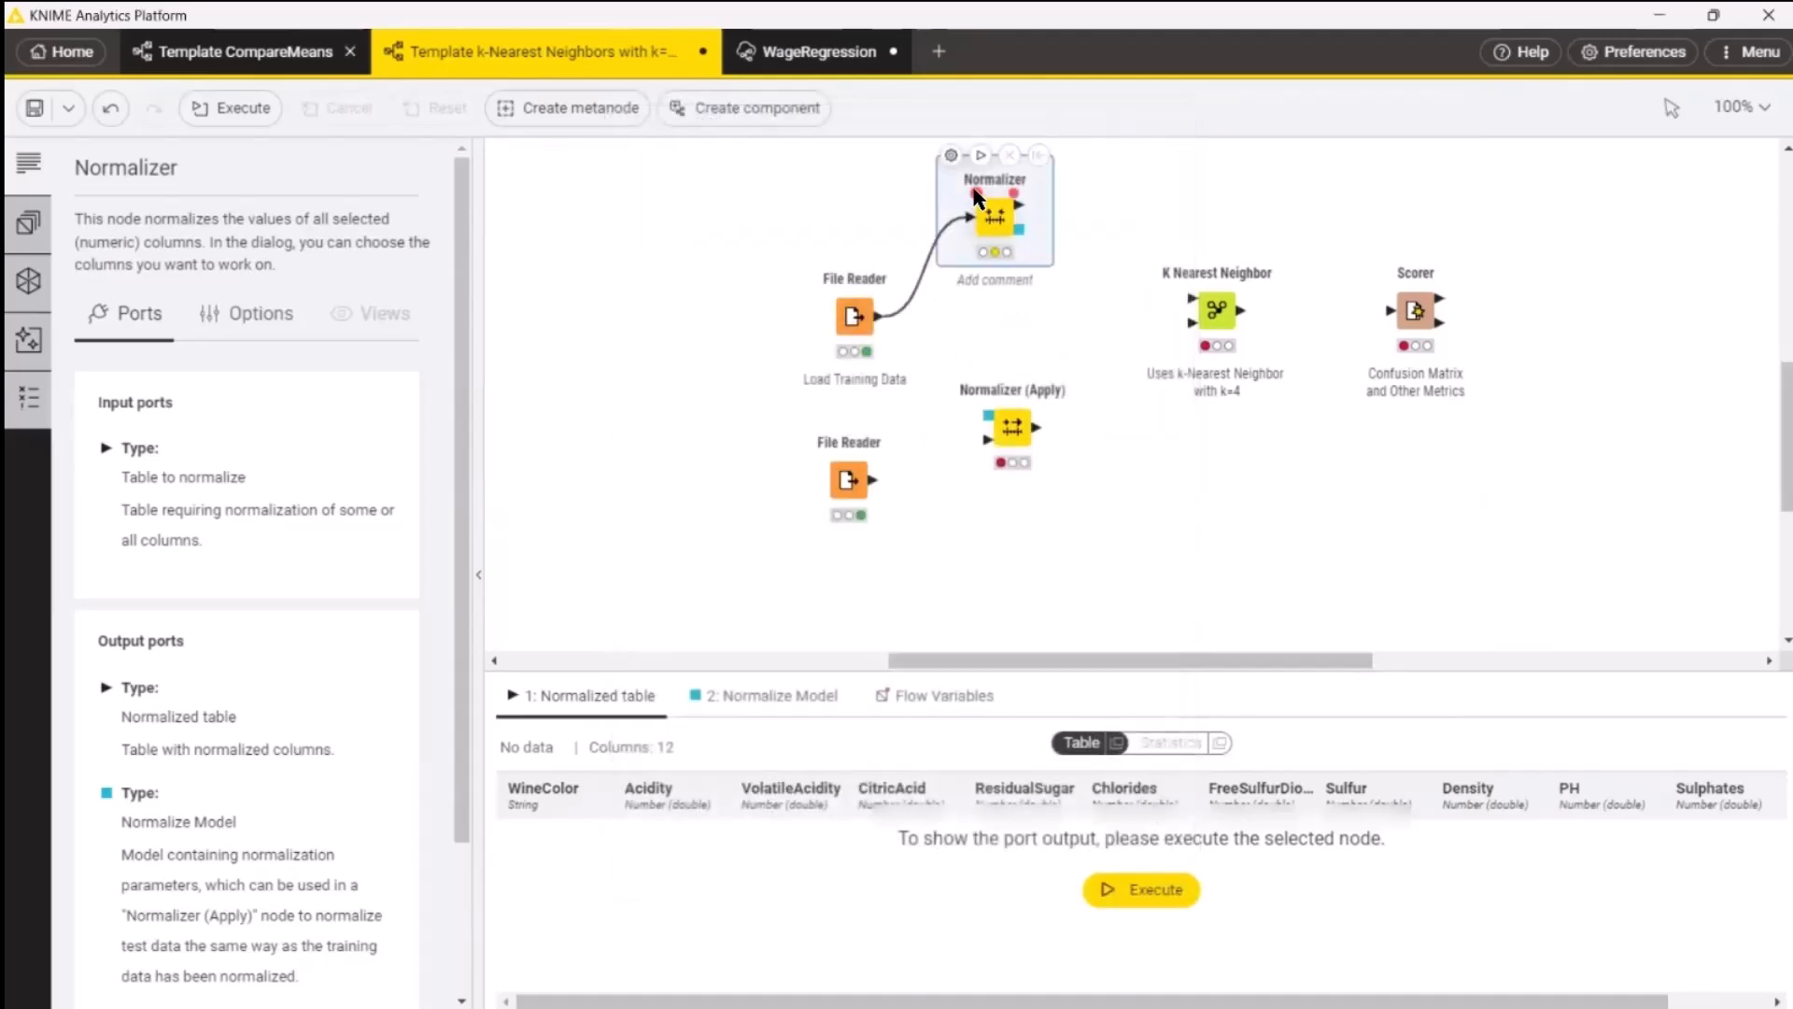
{"action": "left_click", "coordinate": [980, 154]}
Step: Connect the second File Reader's table and the Normalizer's model output to Normalizer (Apply), and execute it
{"action": "mouse_move", "coordinate": [985, 364]}
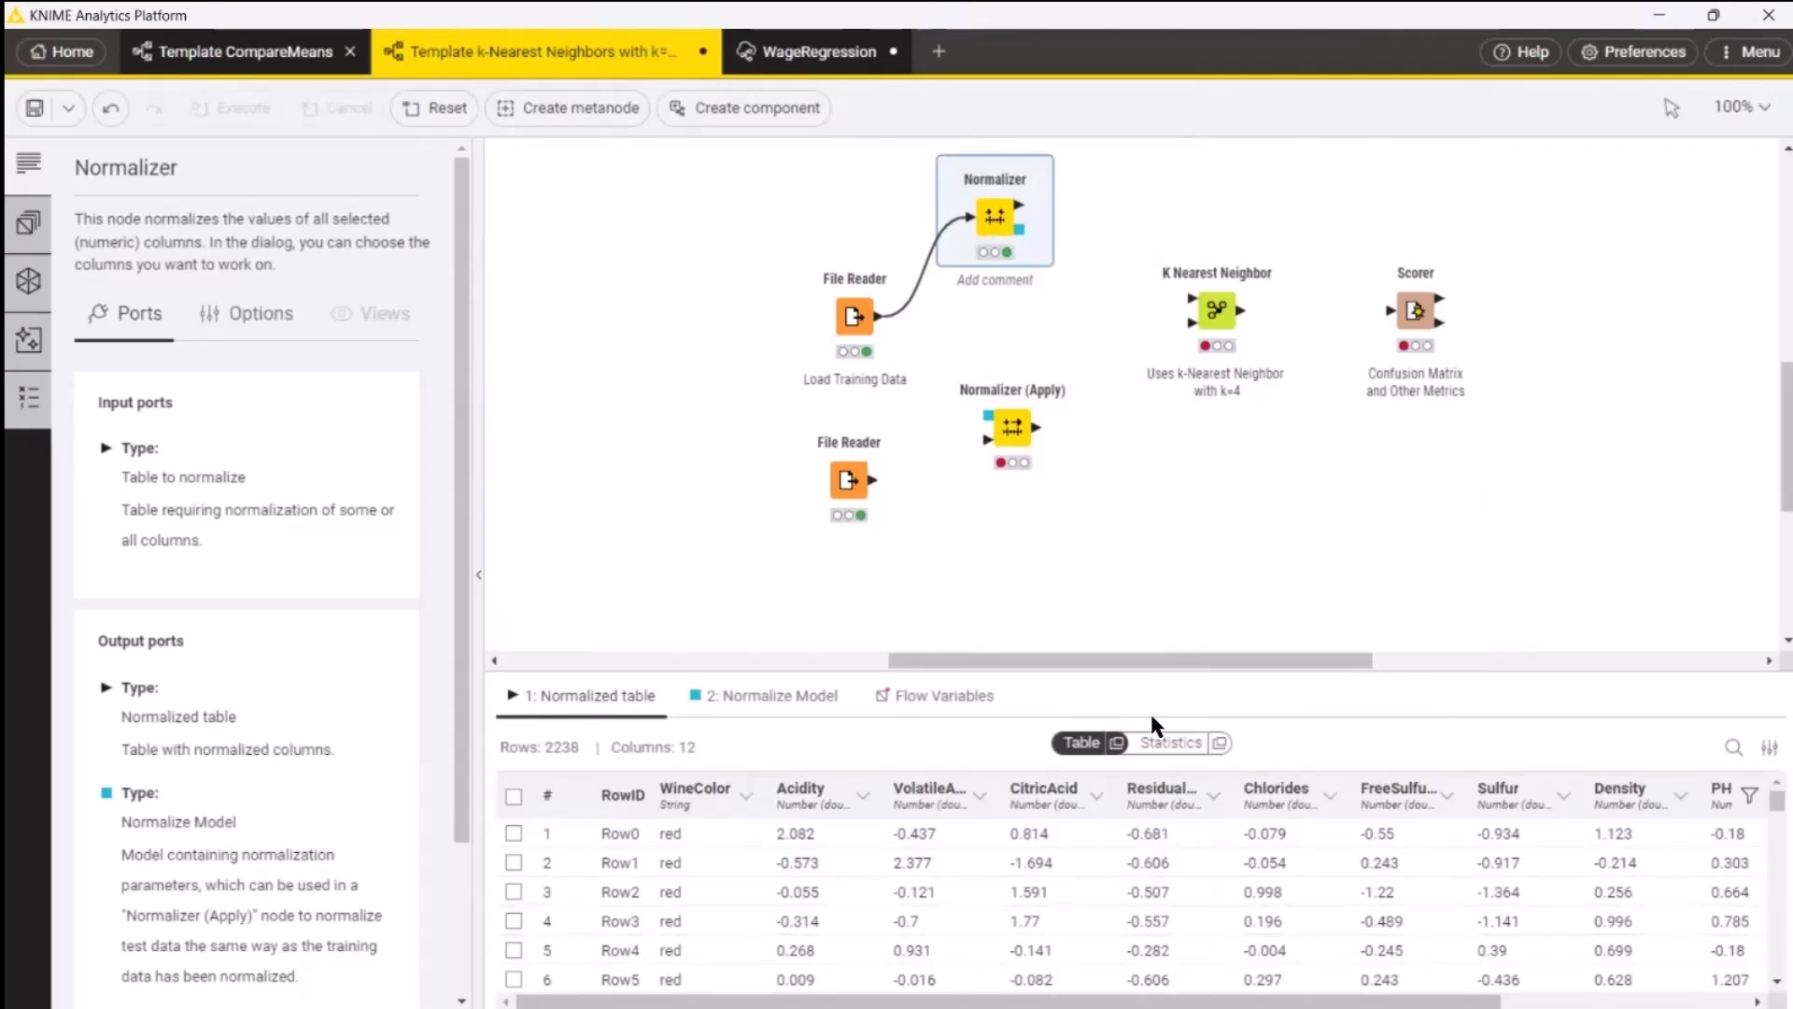
{"action": "mouse_move", "coordinate": [870, 472]}
{"action": "mouse_move", "coordinate": [1016, 232]}
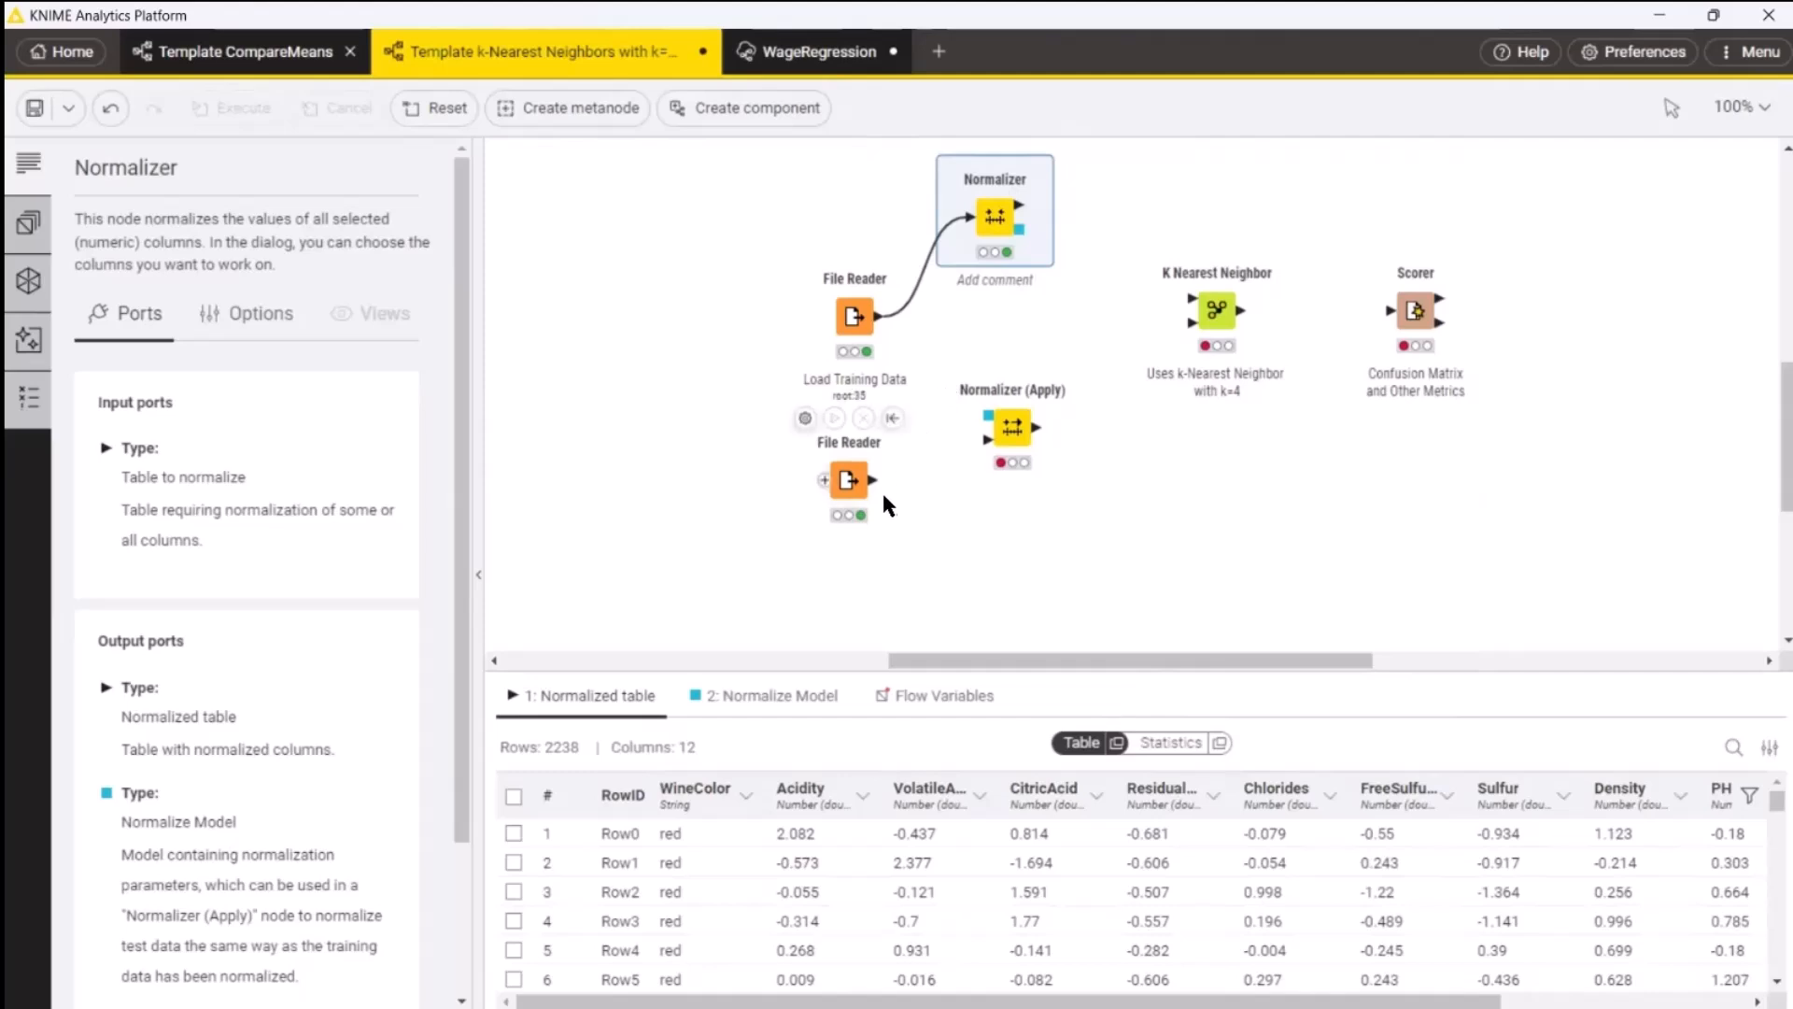
{"action": "left_click_drag", "start_coordinate": [873, 481], "coordinate": [988, 446]}
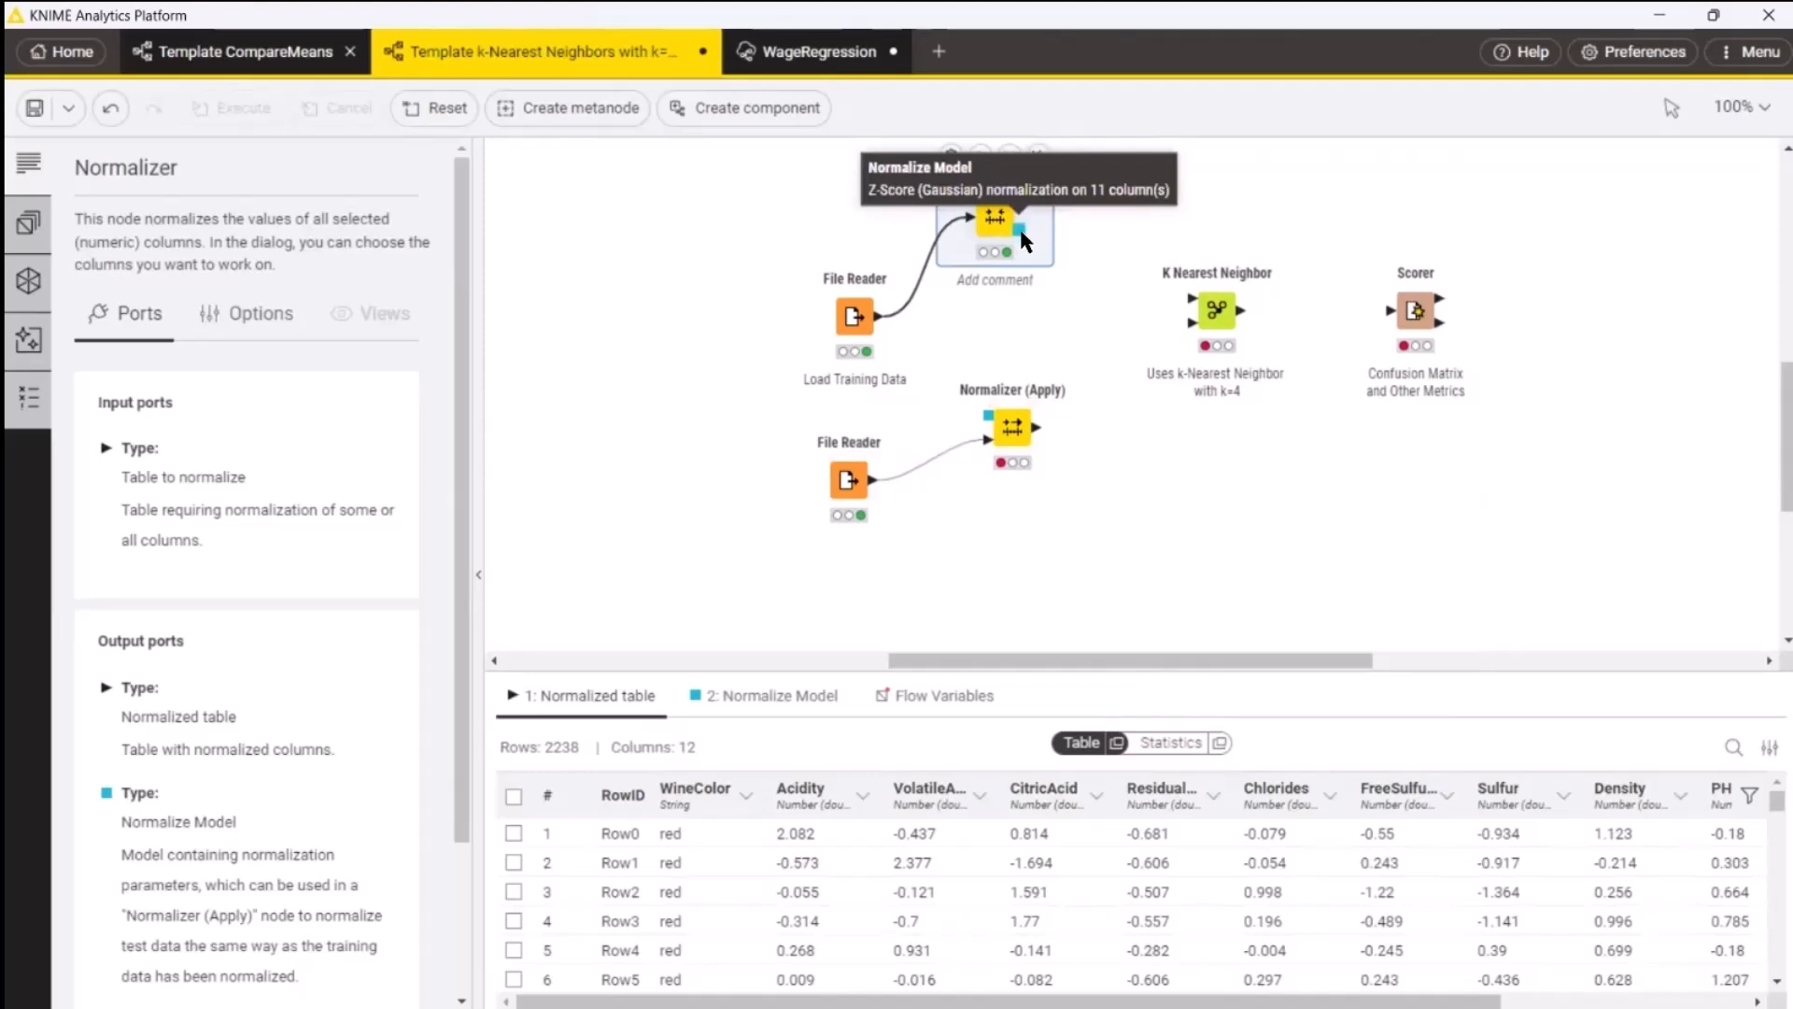
{"action": "left_click_drag", "start_coordinate": [1019, 230], "coordinate": [981, 422]}
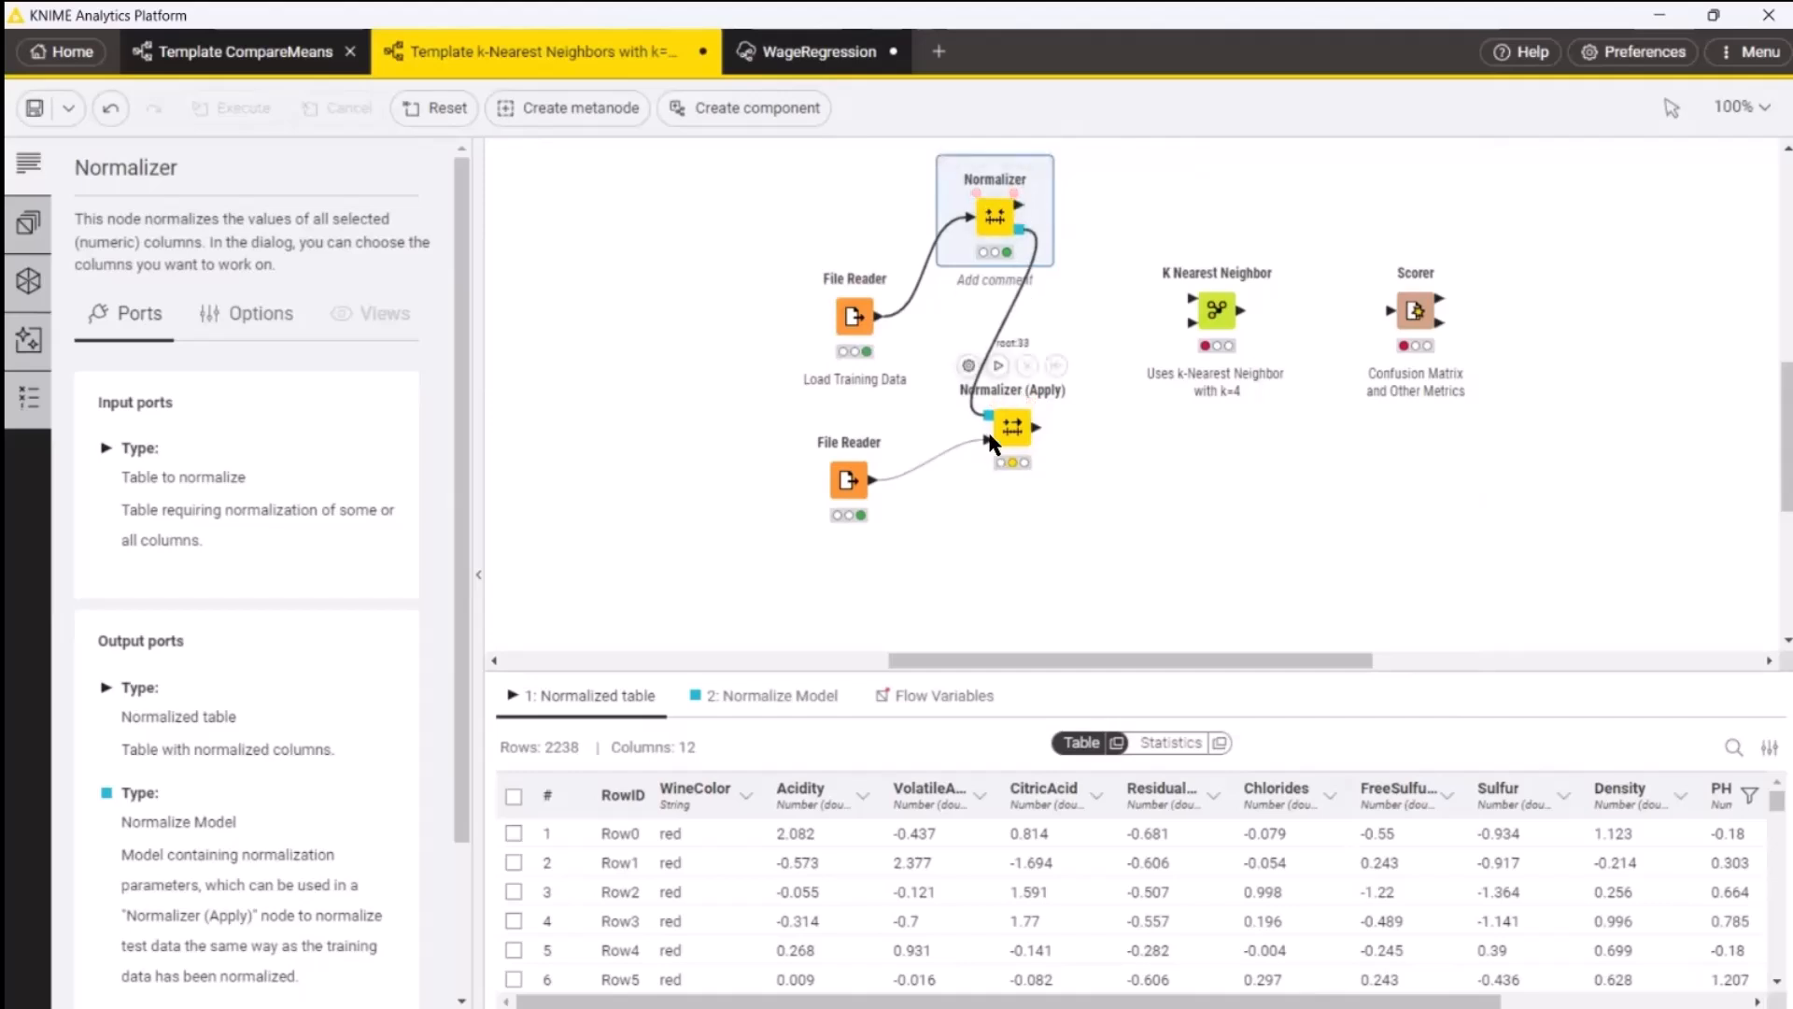
{"action": "left_click", "coordinate": [998, 366]}
Step: Connect the Normalizer's table to the K Nearest Neighbor training input and the Normalizer (Apply) output to its test input
{"action": "left_click_drag", "start_coordinate": [1020, 213], "coordinate": [1186, 314]}
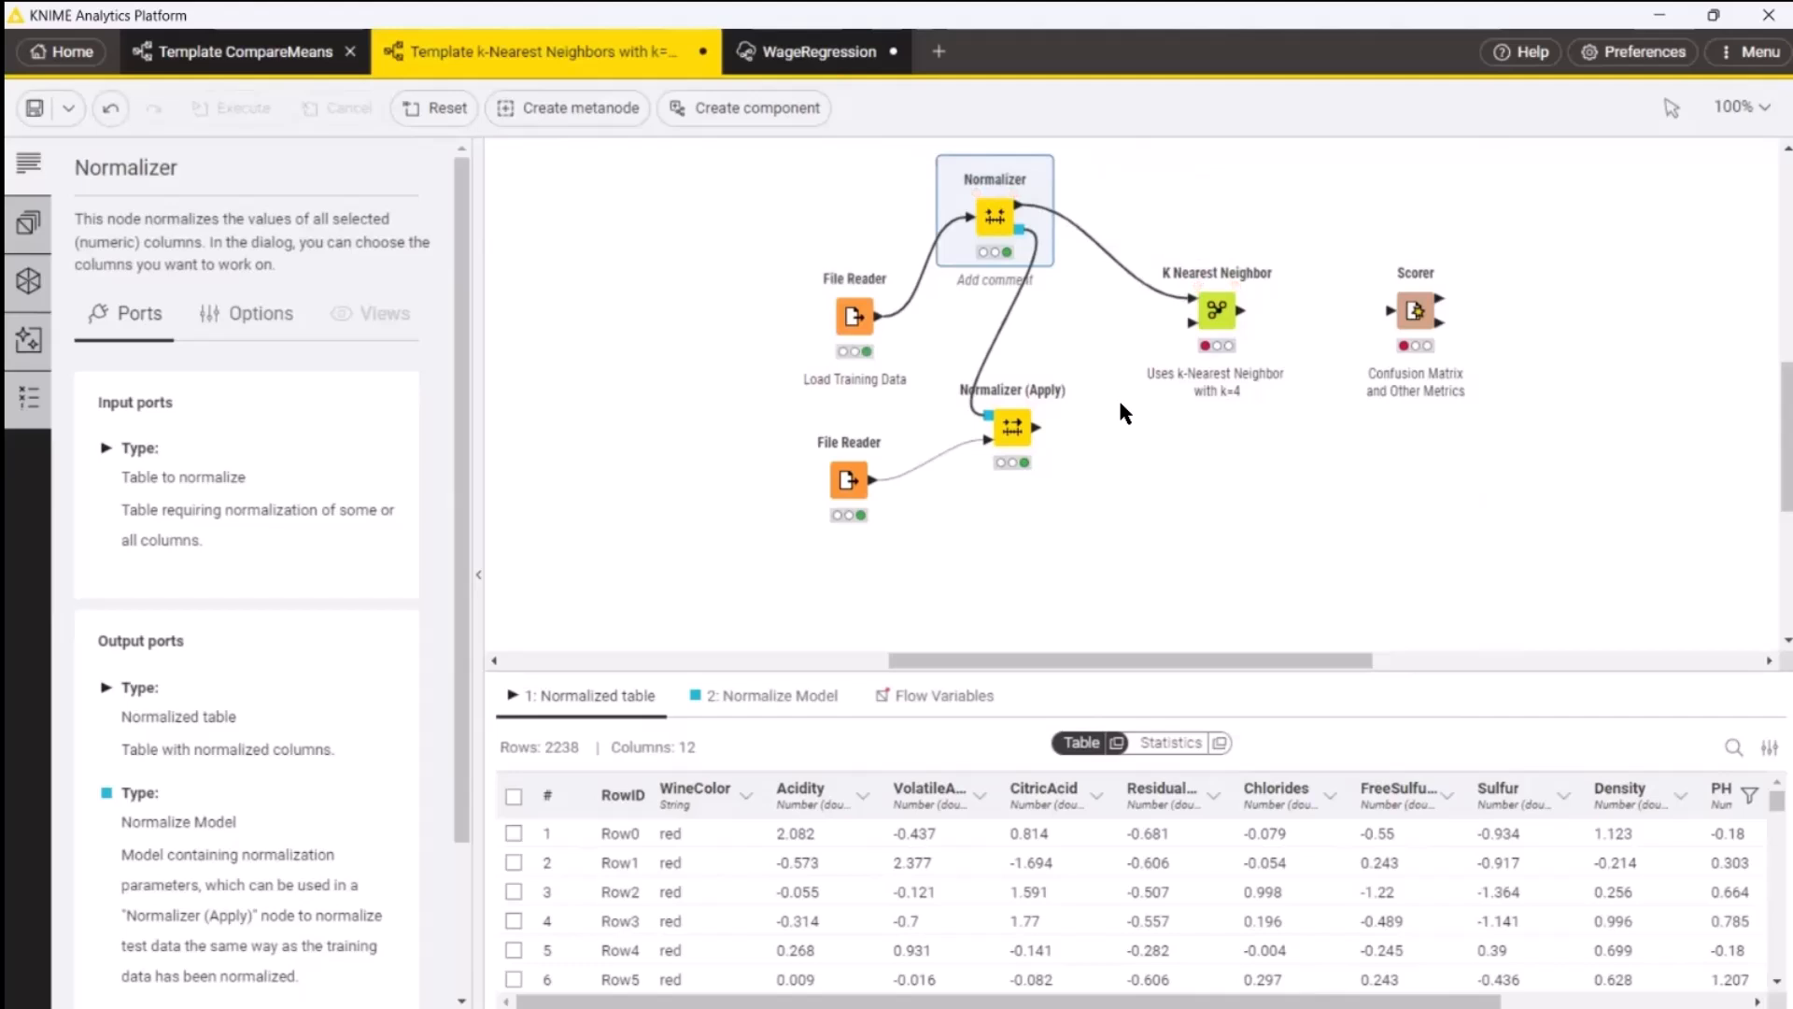
{"action": "mouse_move", "coordinate": [1040, 429]}
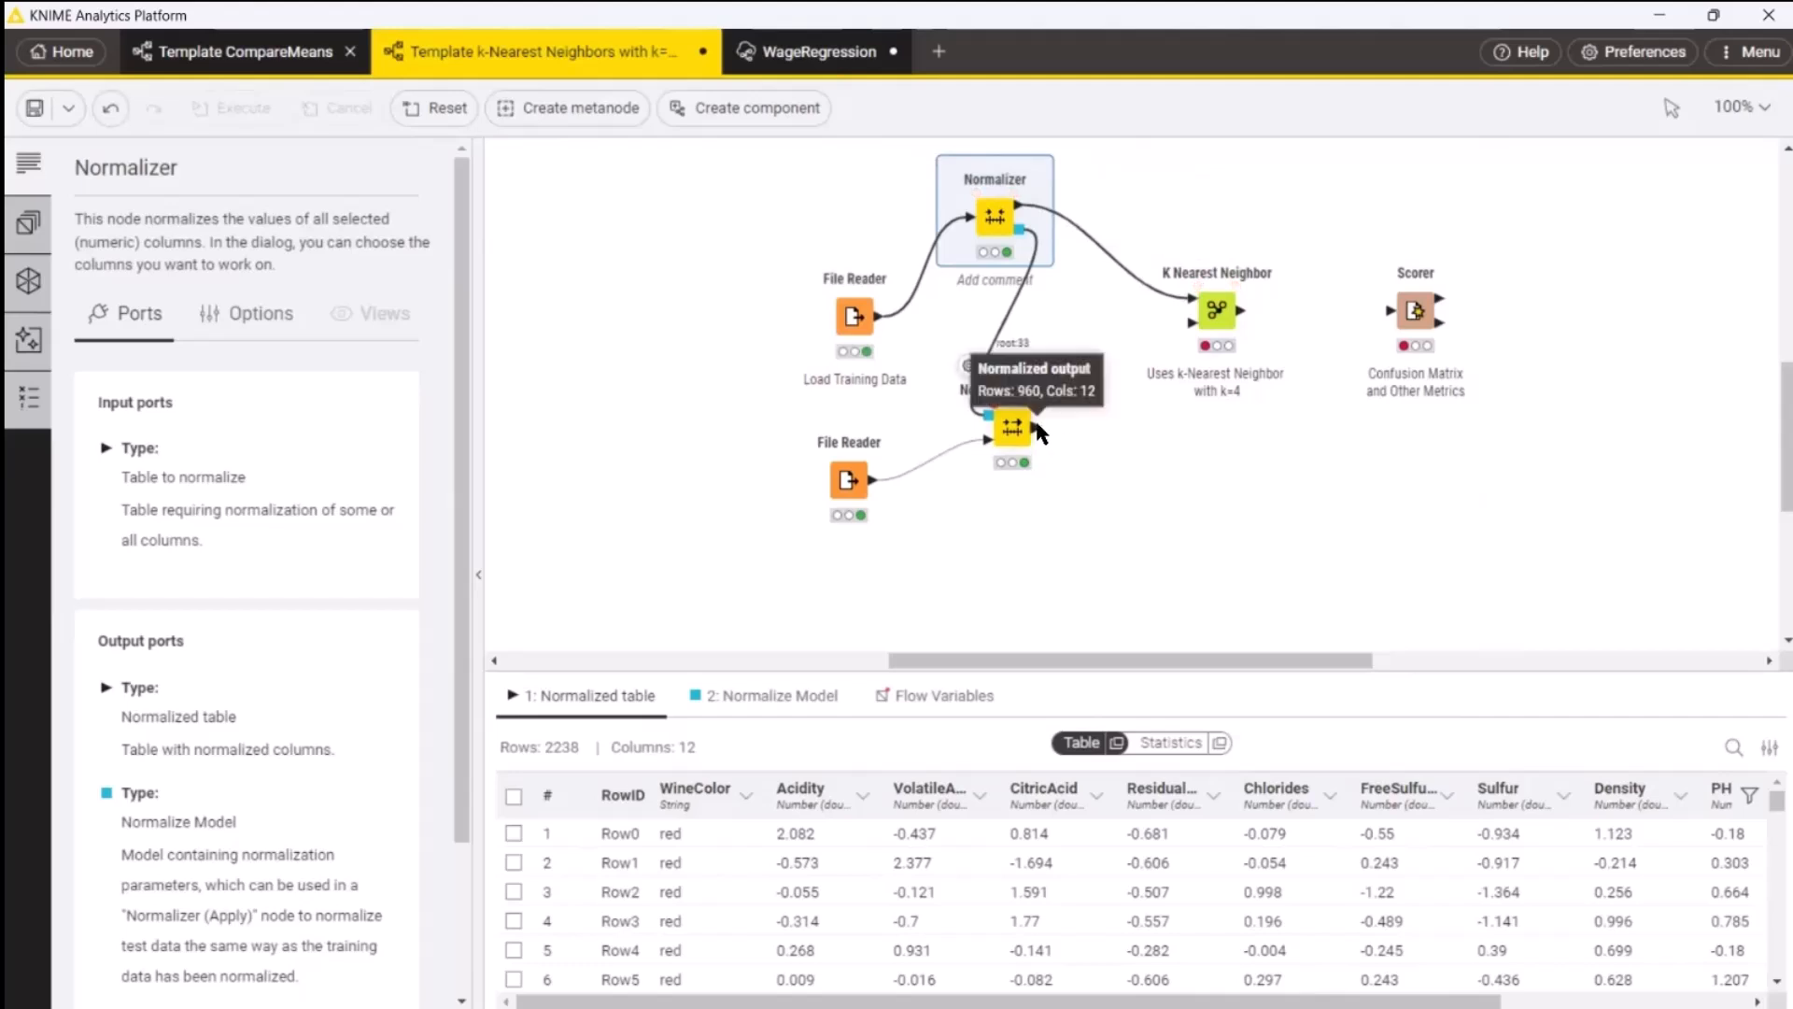
{"action": "left_click_drag", "start_coordinate": [1044, 430], "coordinate": [1190, 323]}
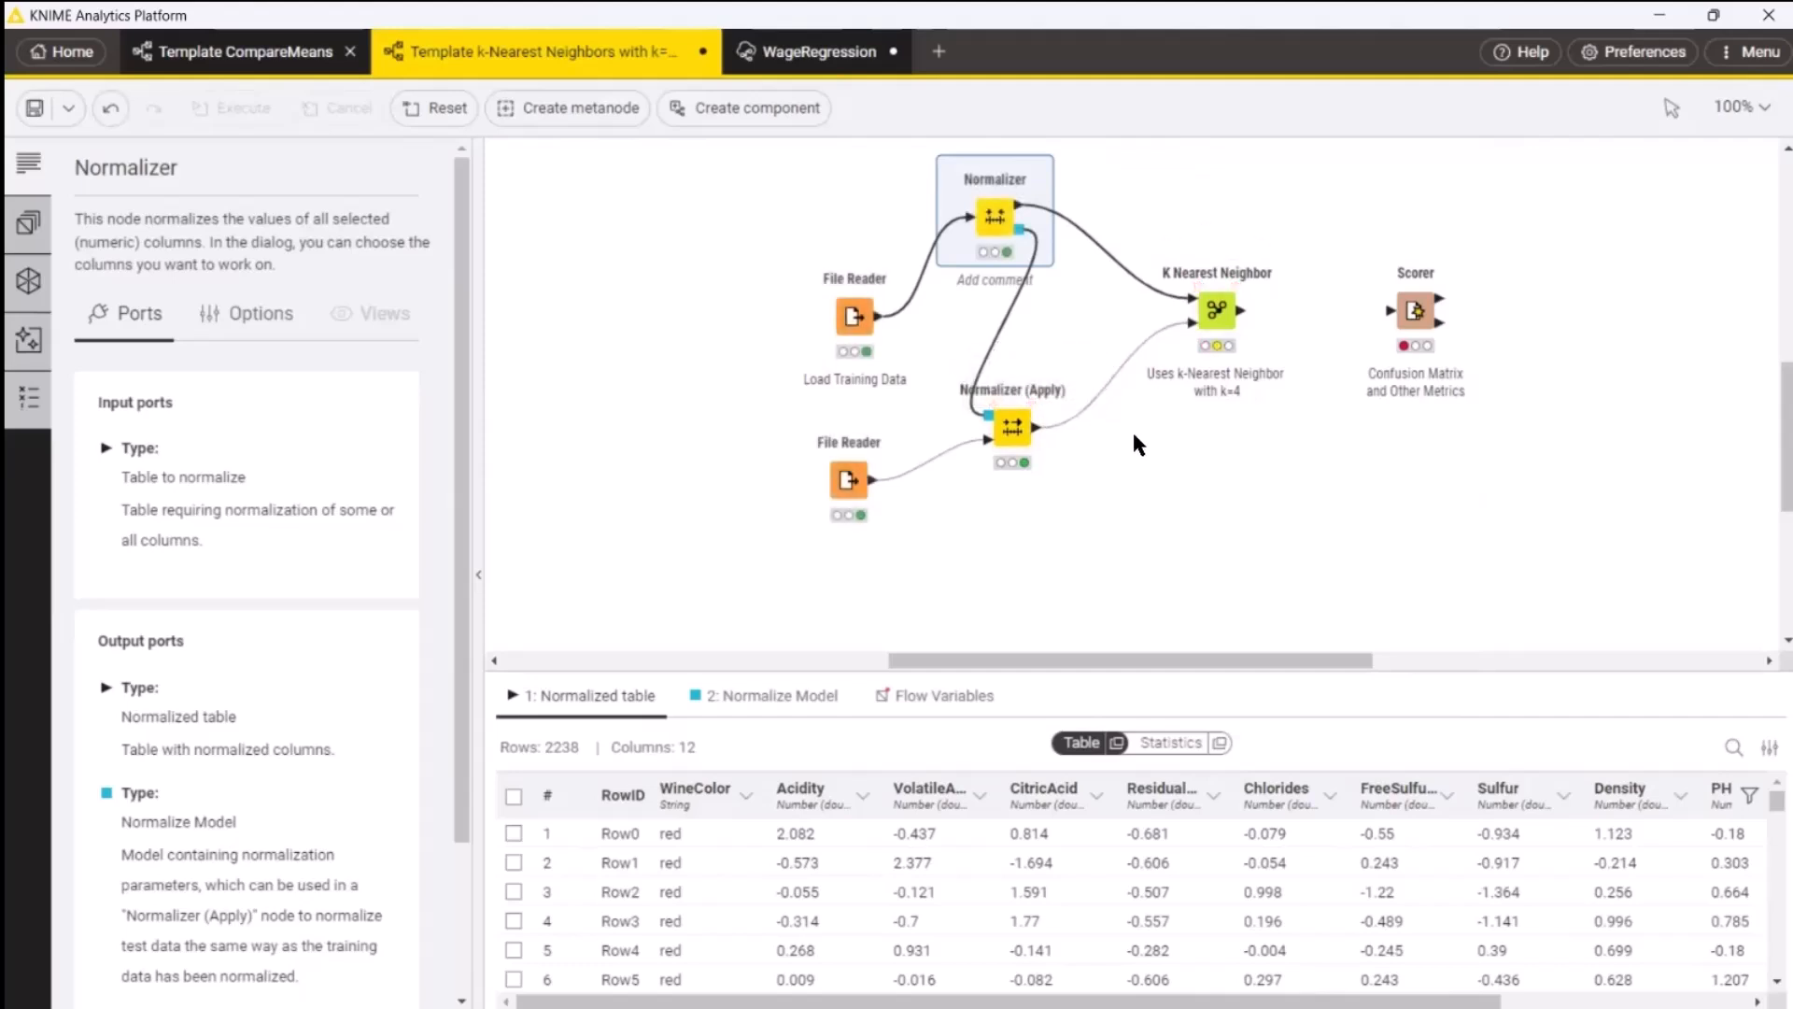
Step: Execute the K Nearest Neighbor node and show its classified data through to the predicted class column
{"action": "mouse_move", "coordinate": [1217, 312]}
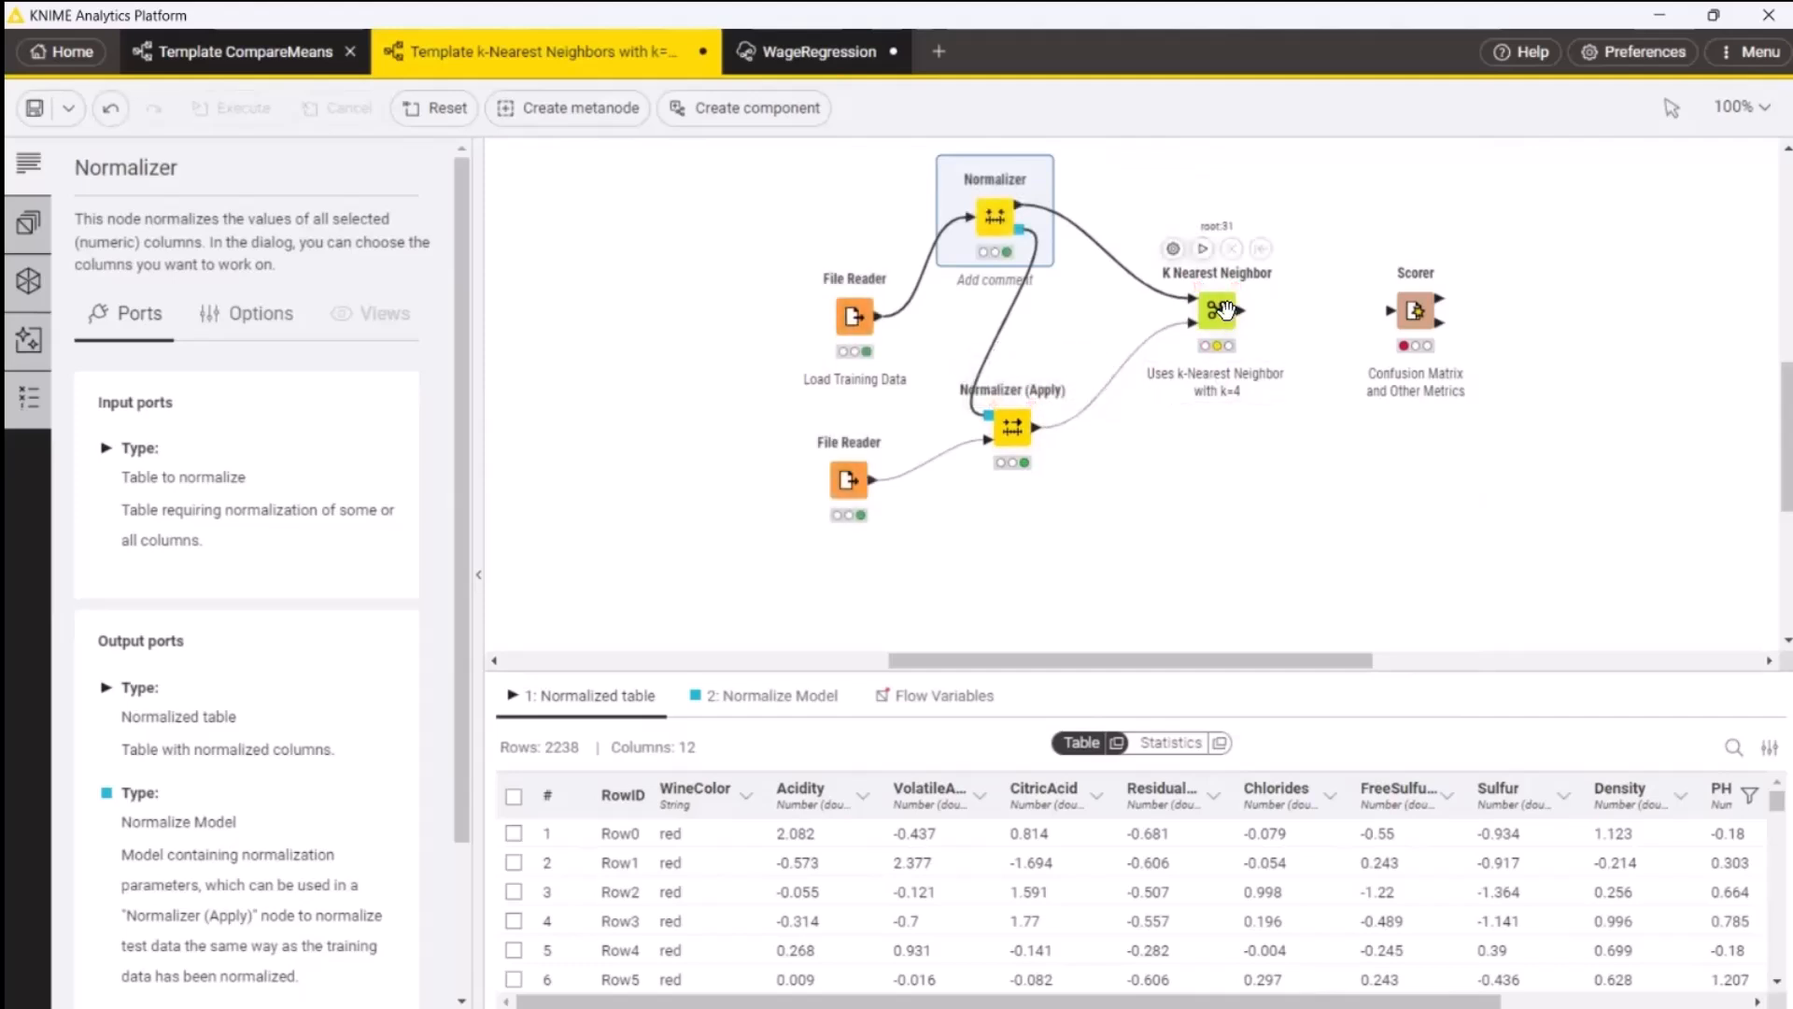
{"action": "left_click", "coordinate": [1203, 251]}
{"action": "left_click", "coordinate": [1212, 322]}
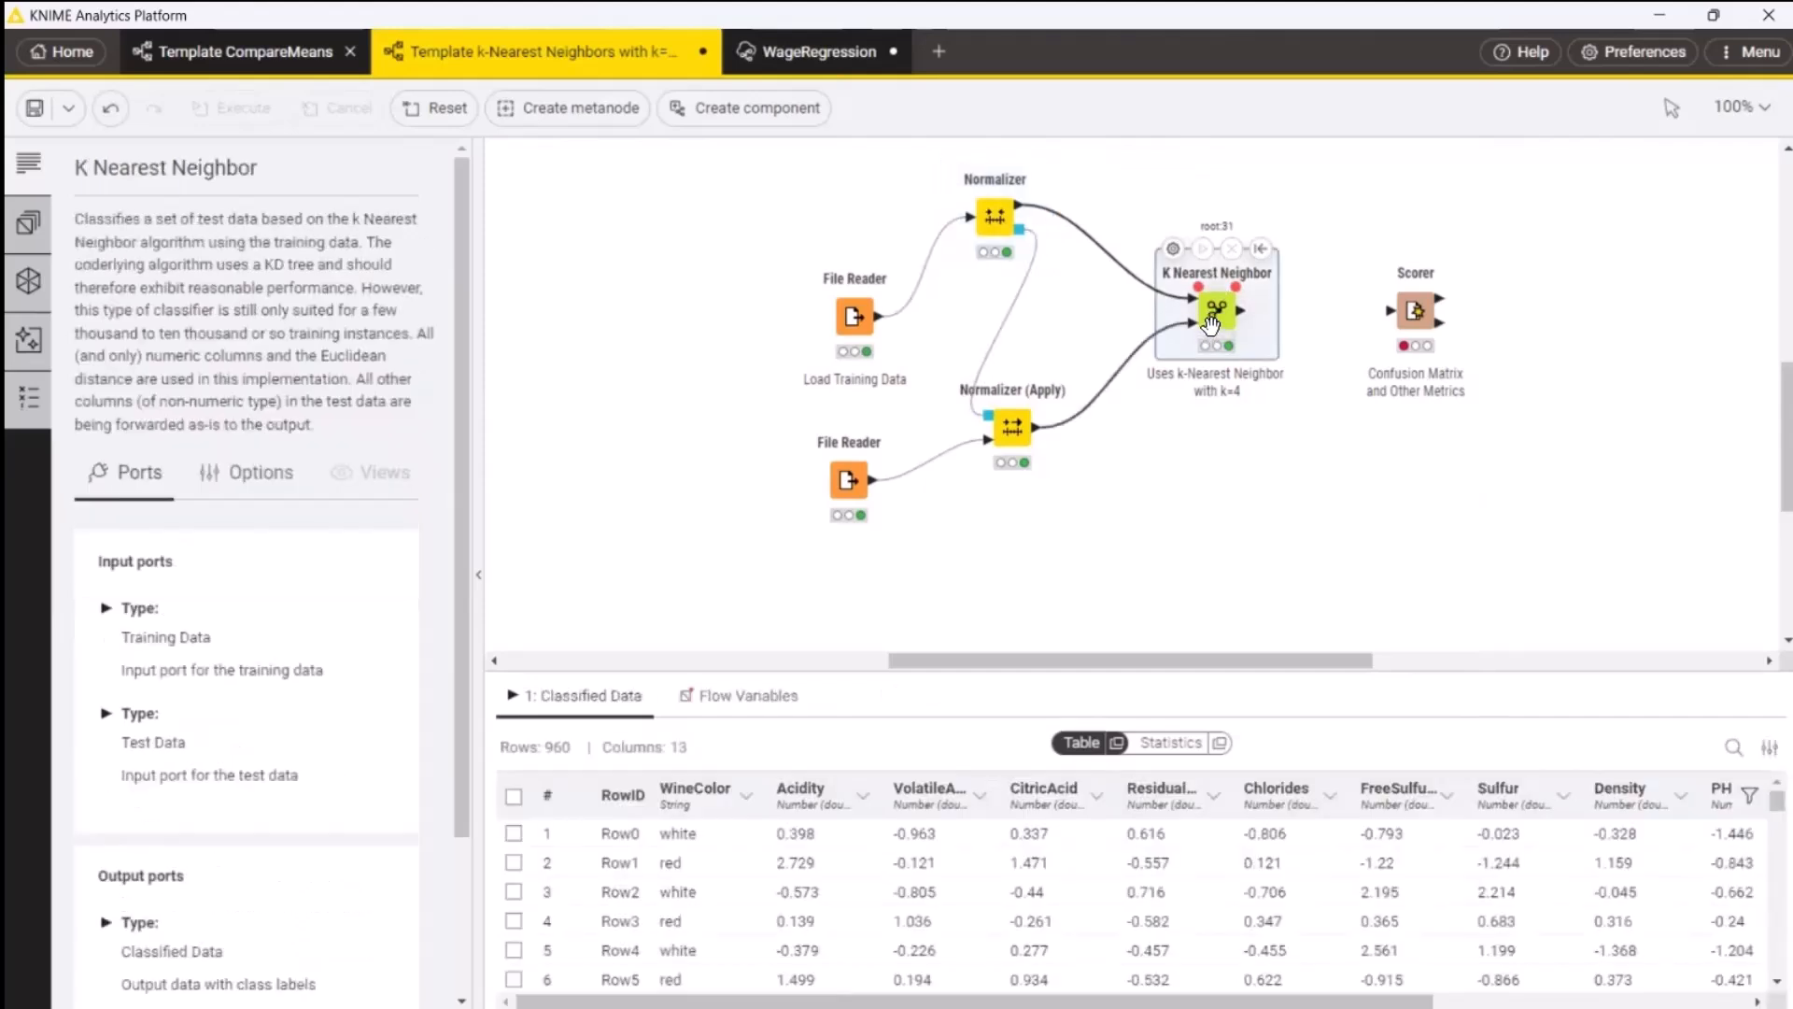
{"action": "left_click_drag", "start_coordinate": [1020, 1002], "coordinate": [1289, 1002]}
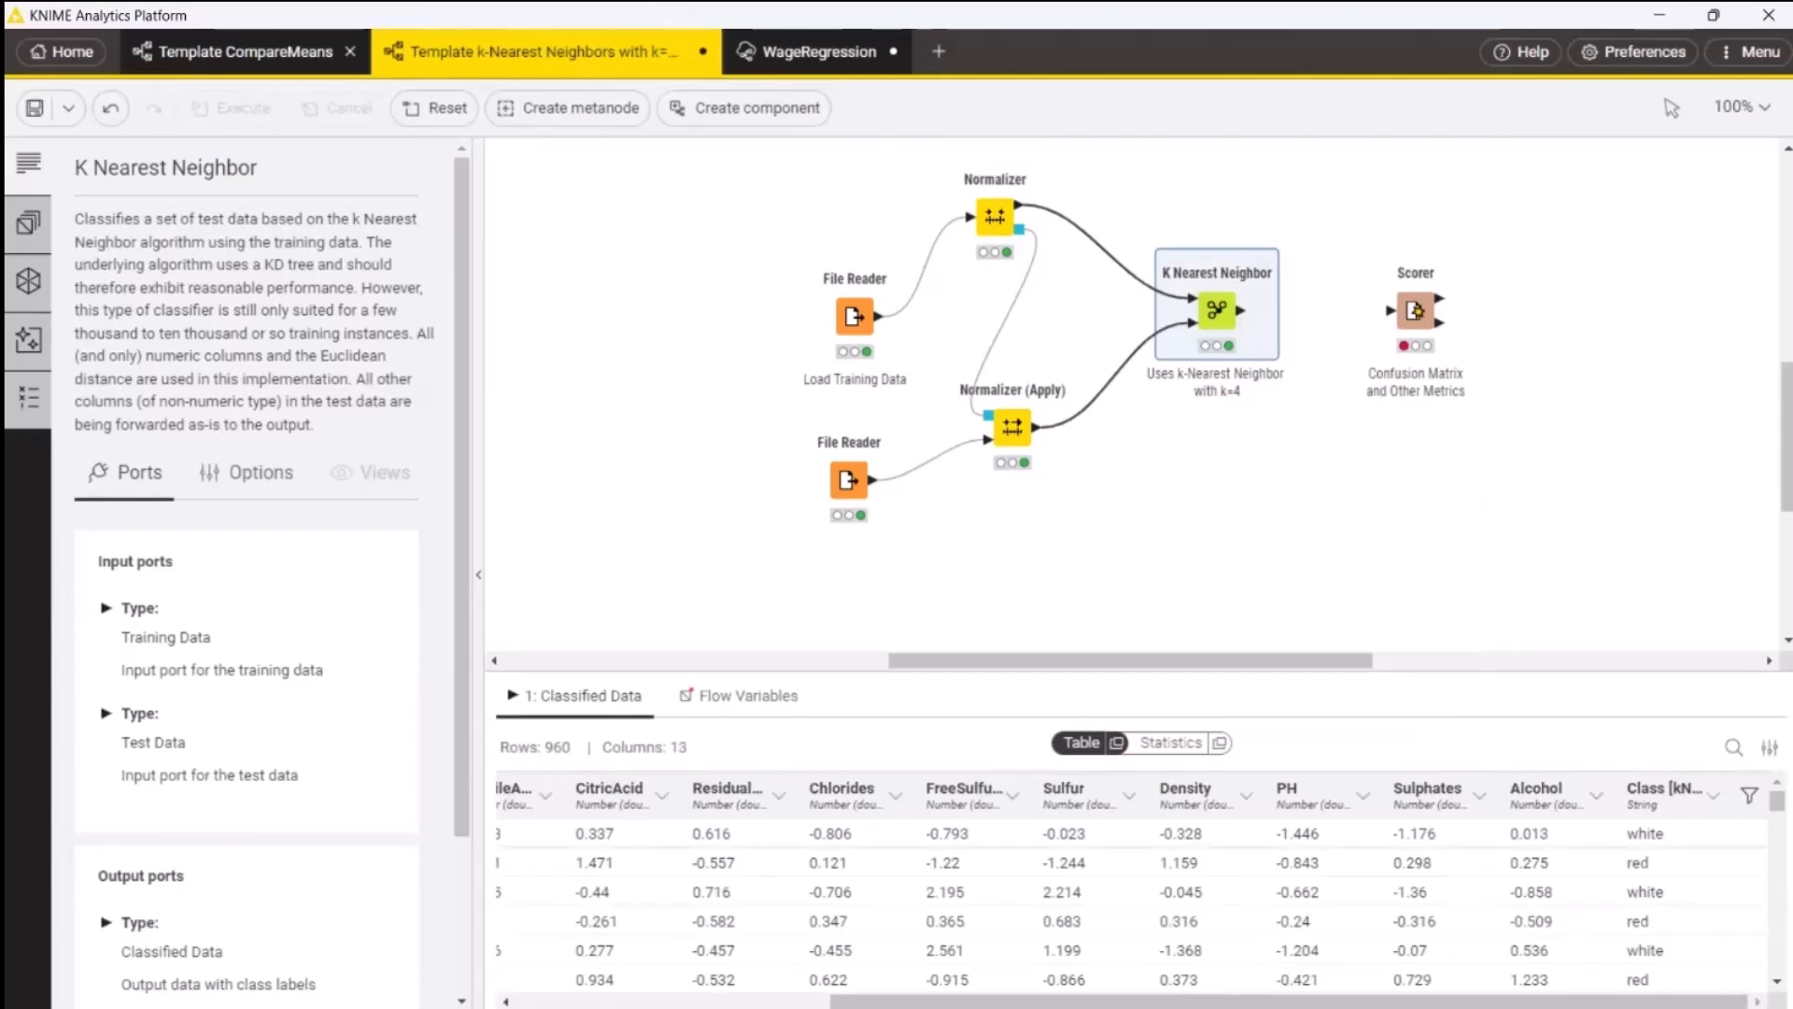
Step: Connect the K Nearest Neighbor output to the Scorer, accept WineColor and Class [kNN] as the compared columns, and execute the Scorer
{"action": "left_click_drag", "start_coordinate": [1383, 1003], "coordinate": [1066, 1002]}
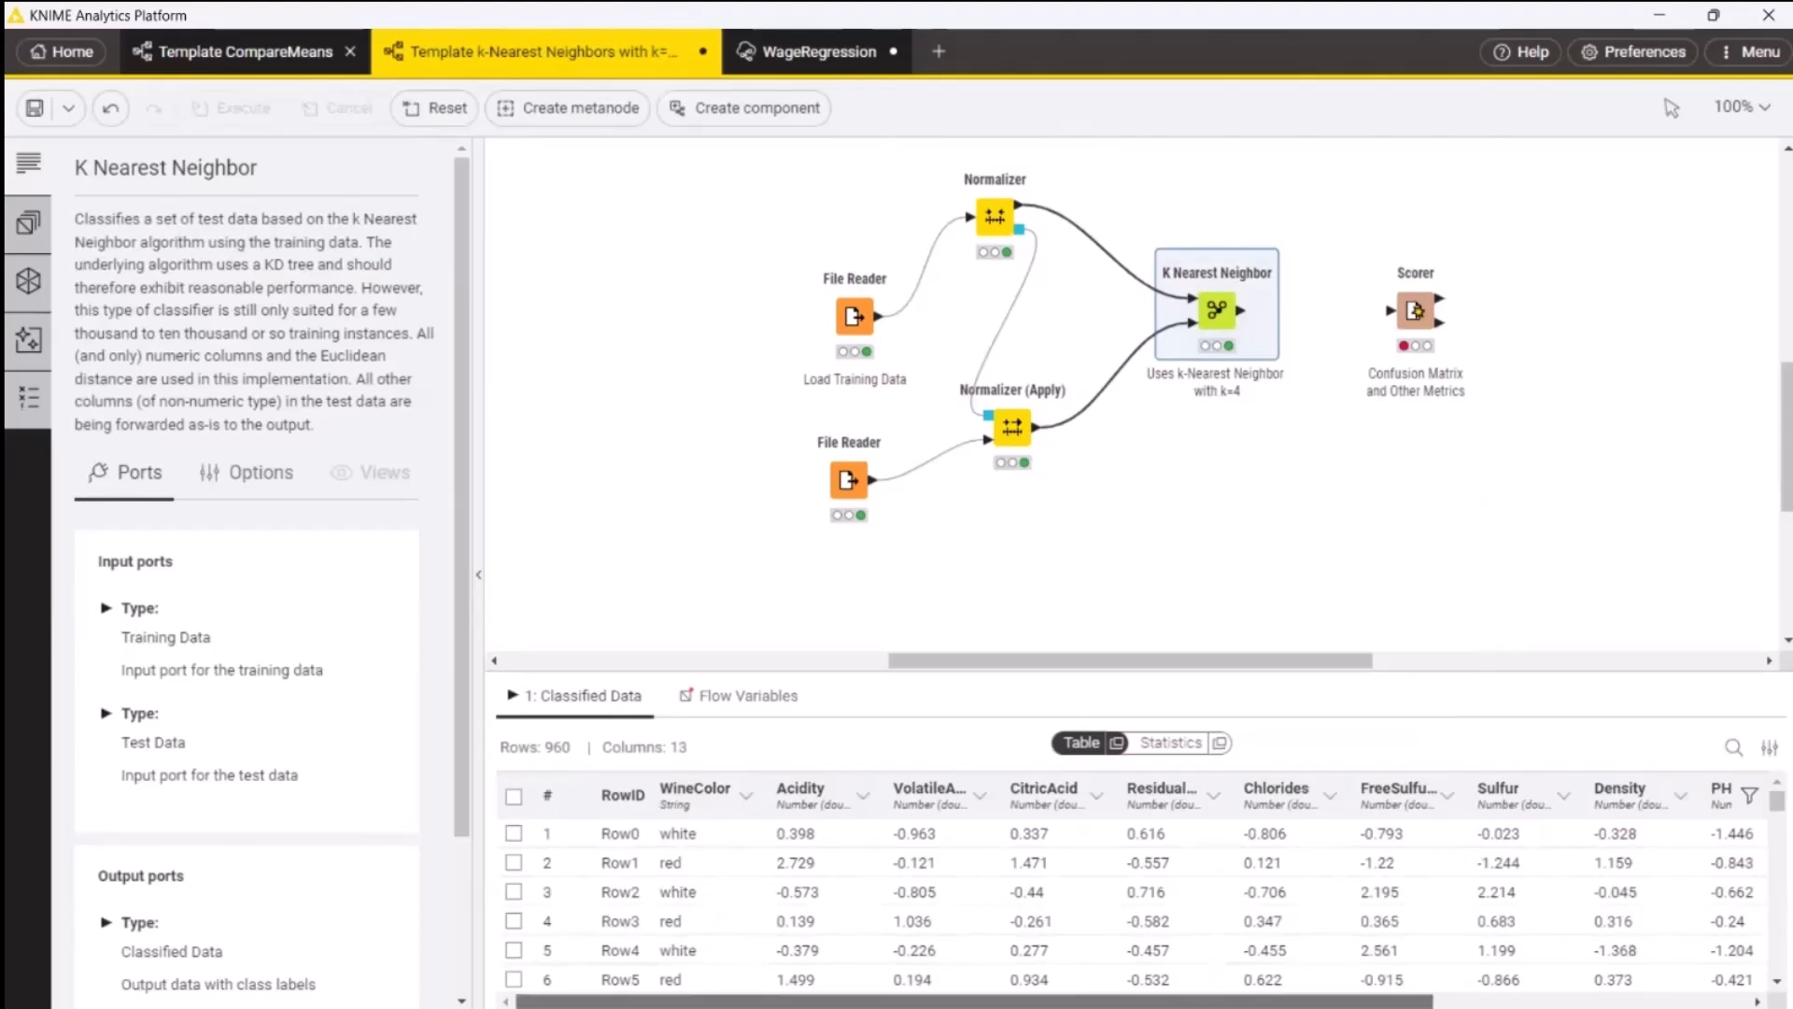
{"action": "mouse_move", "coordinate": [976, 1001]}
{"action": "left_mouse_down"}
{"action": "mouse_move", "coordinate": [1293, 1002]}
{"action": "mouse_move", "coordinate": [968, 1001]}
{"action": "left_mouse_up"}
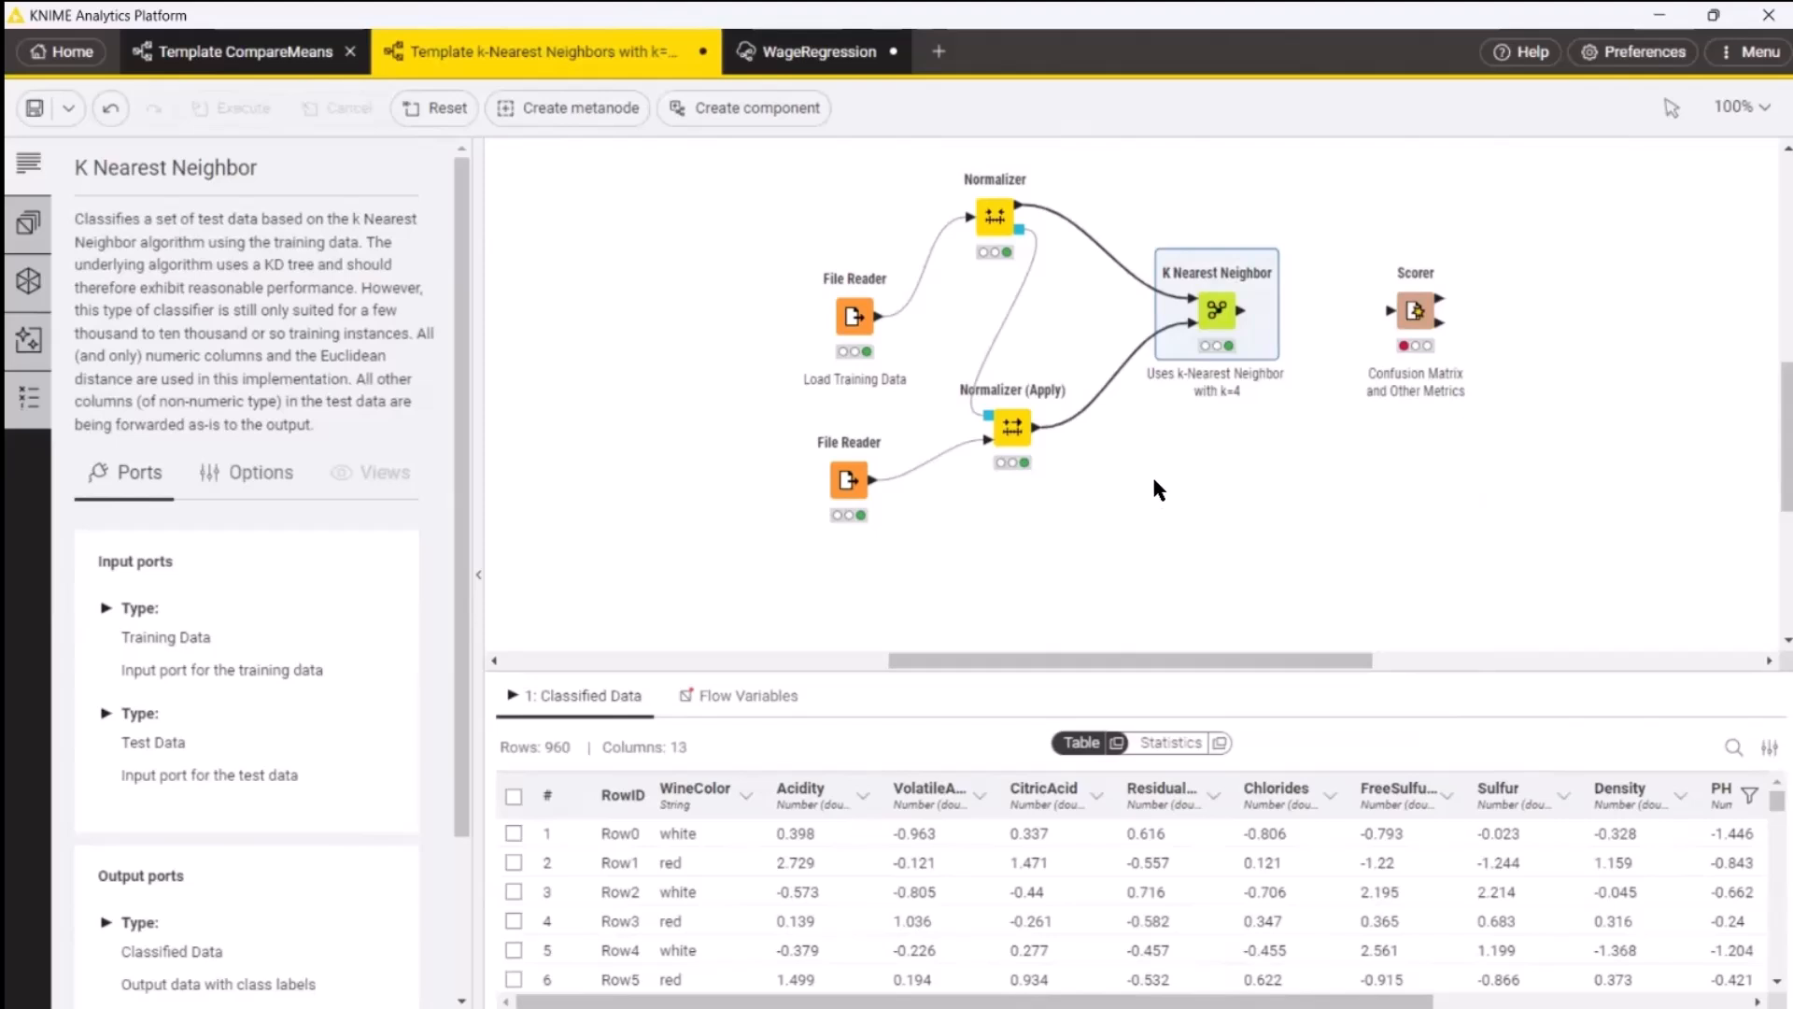
{"action": "mouse_move", "coordinate": [1219, 313]}
{"action": "left_click_drag", "start_coordinate": [1242, 311], "coordinate": [1377, 325]}
{"action": "double_click", "coordinate": [1412, 315]}
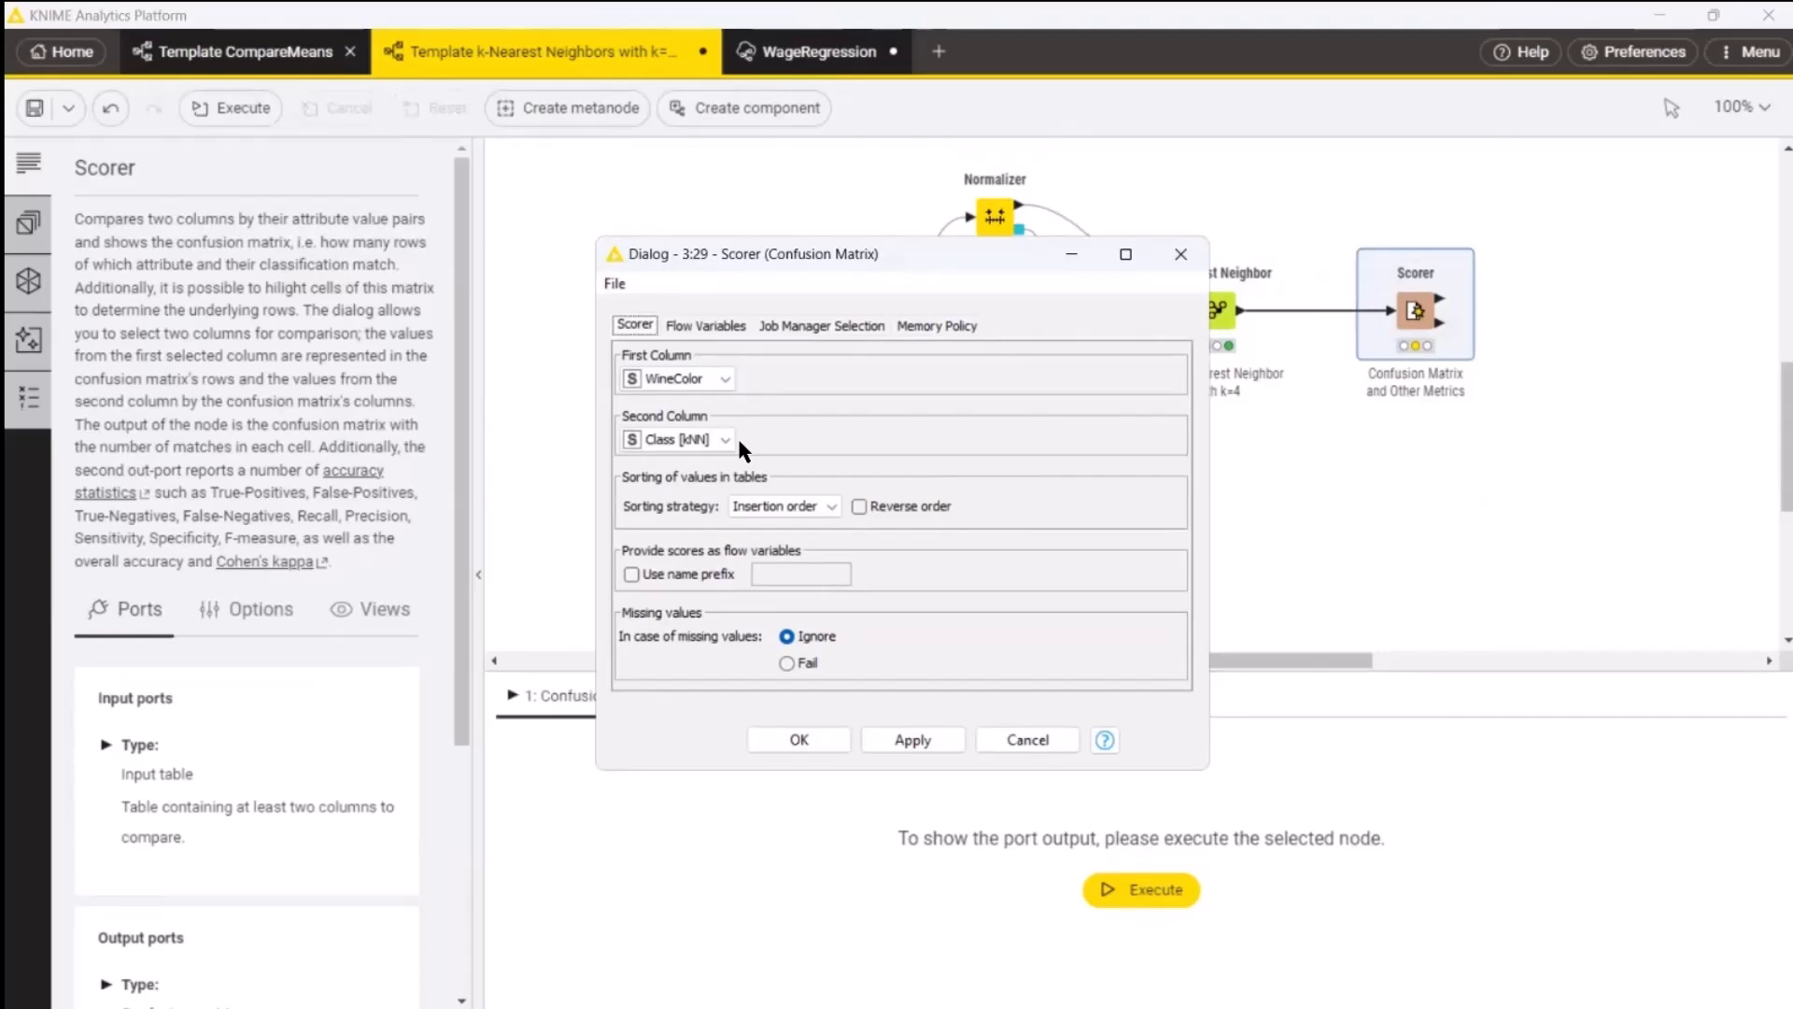
{"action": "left_click", "coordinate": [807, 747]}
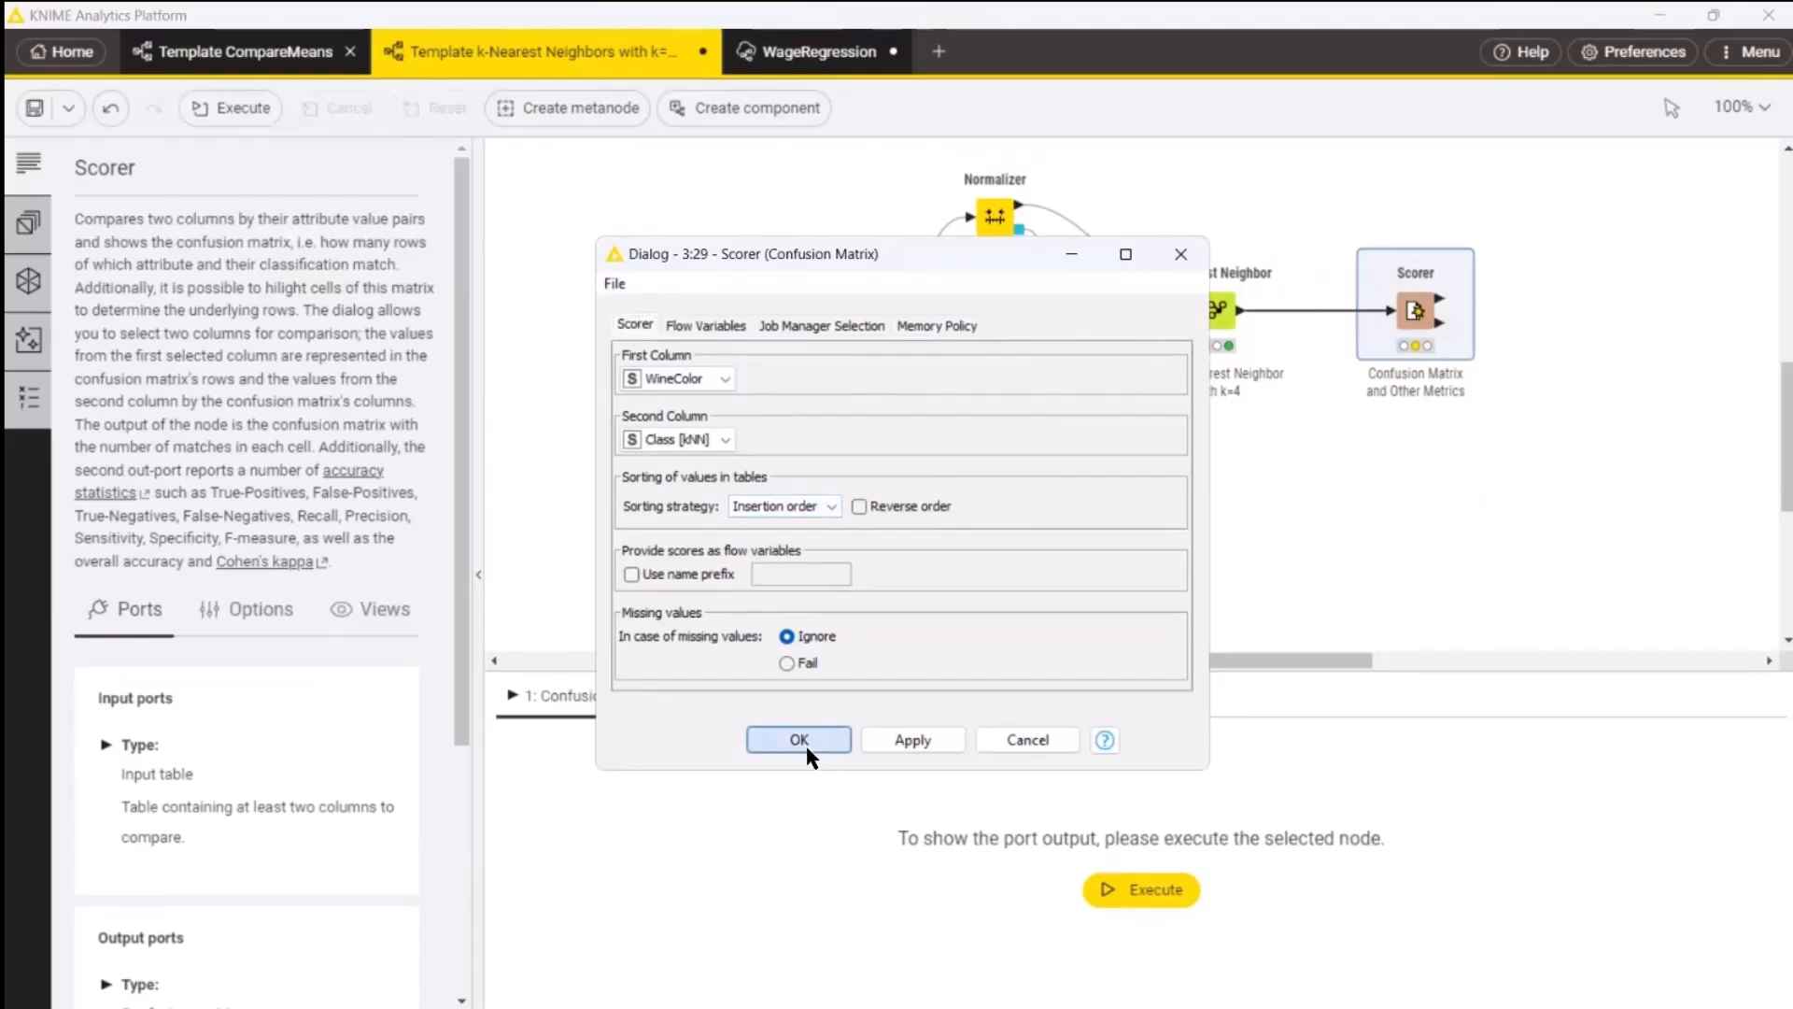
{"action": "mouse_move", "coordinate": [1414, 307]}
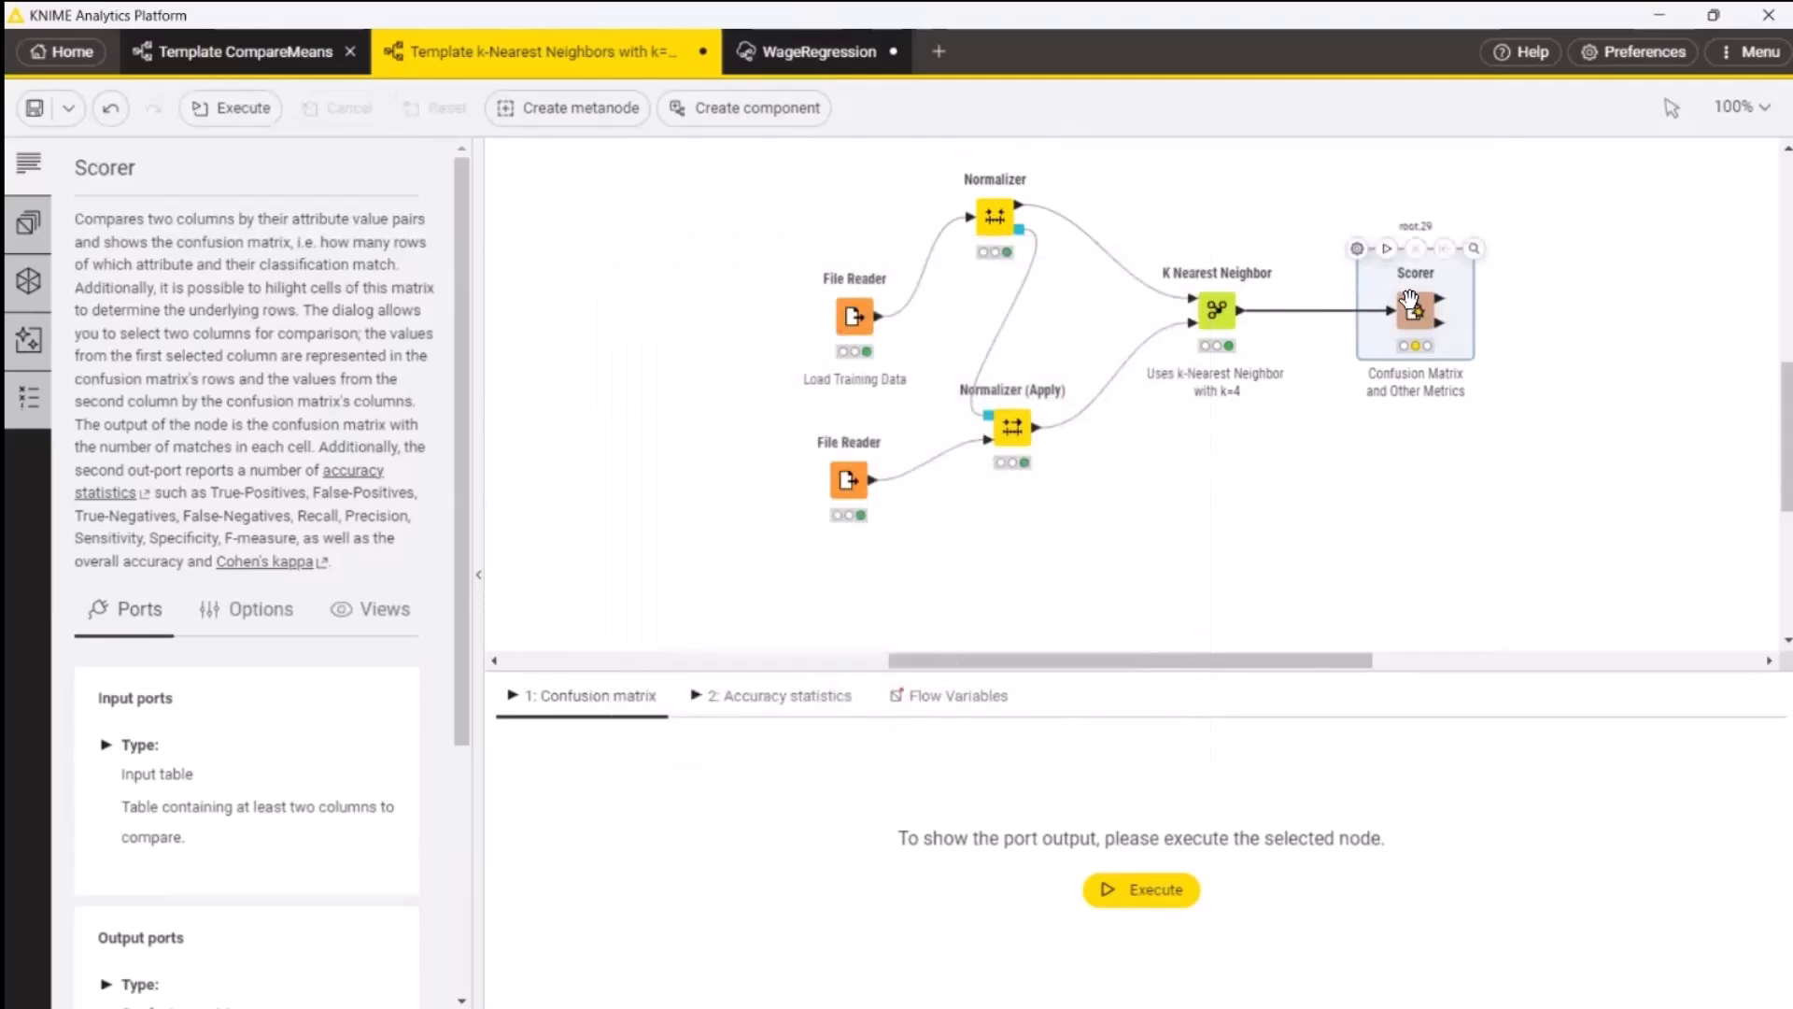
{"action": "left_click", "coordinate": [1386, 248]}
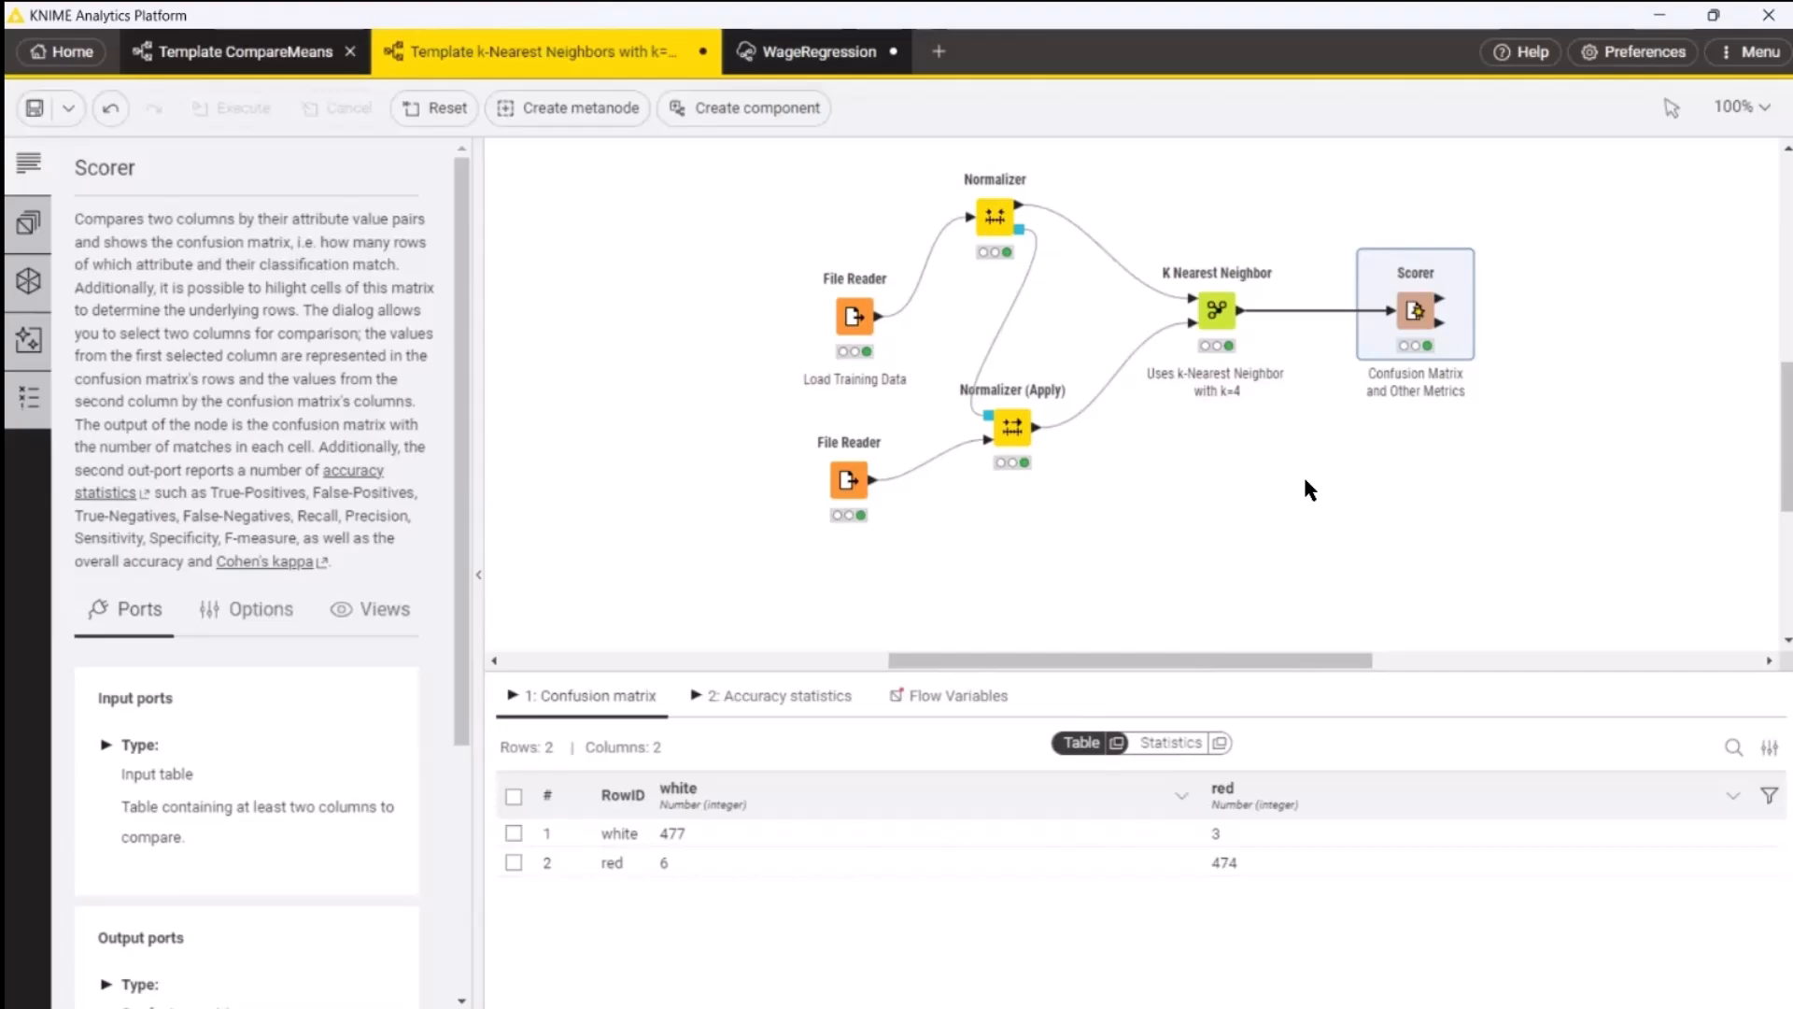
Step: Switch to the browser slides, advance to the R k-nearest neighbor results, and examine the Data Train import code
{"action": "key", "text": "alt+Tab"}
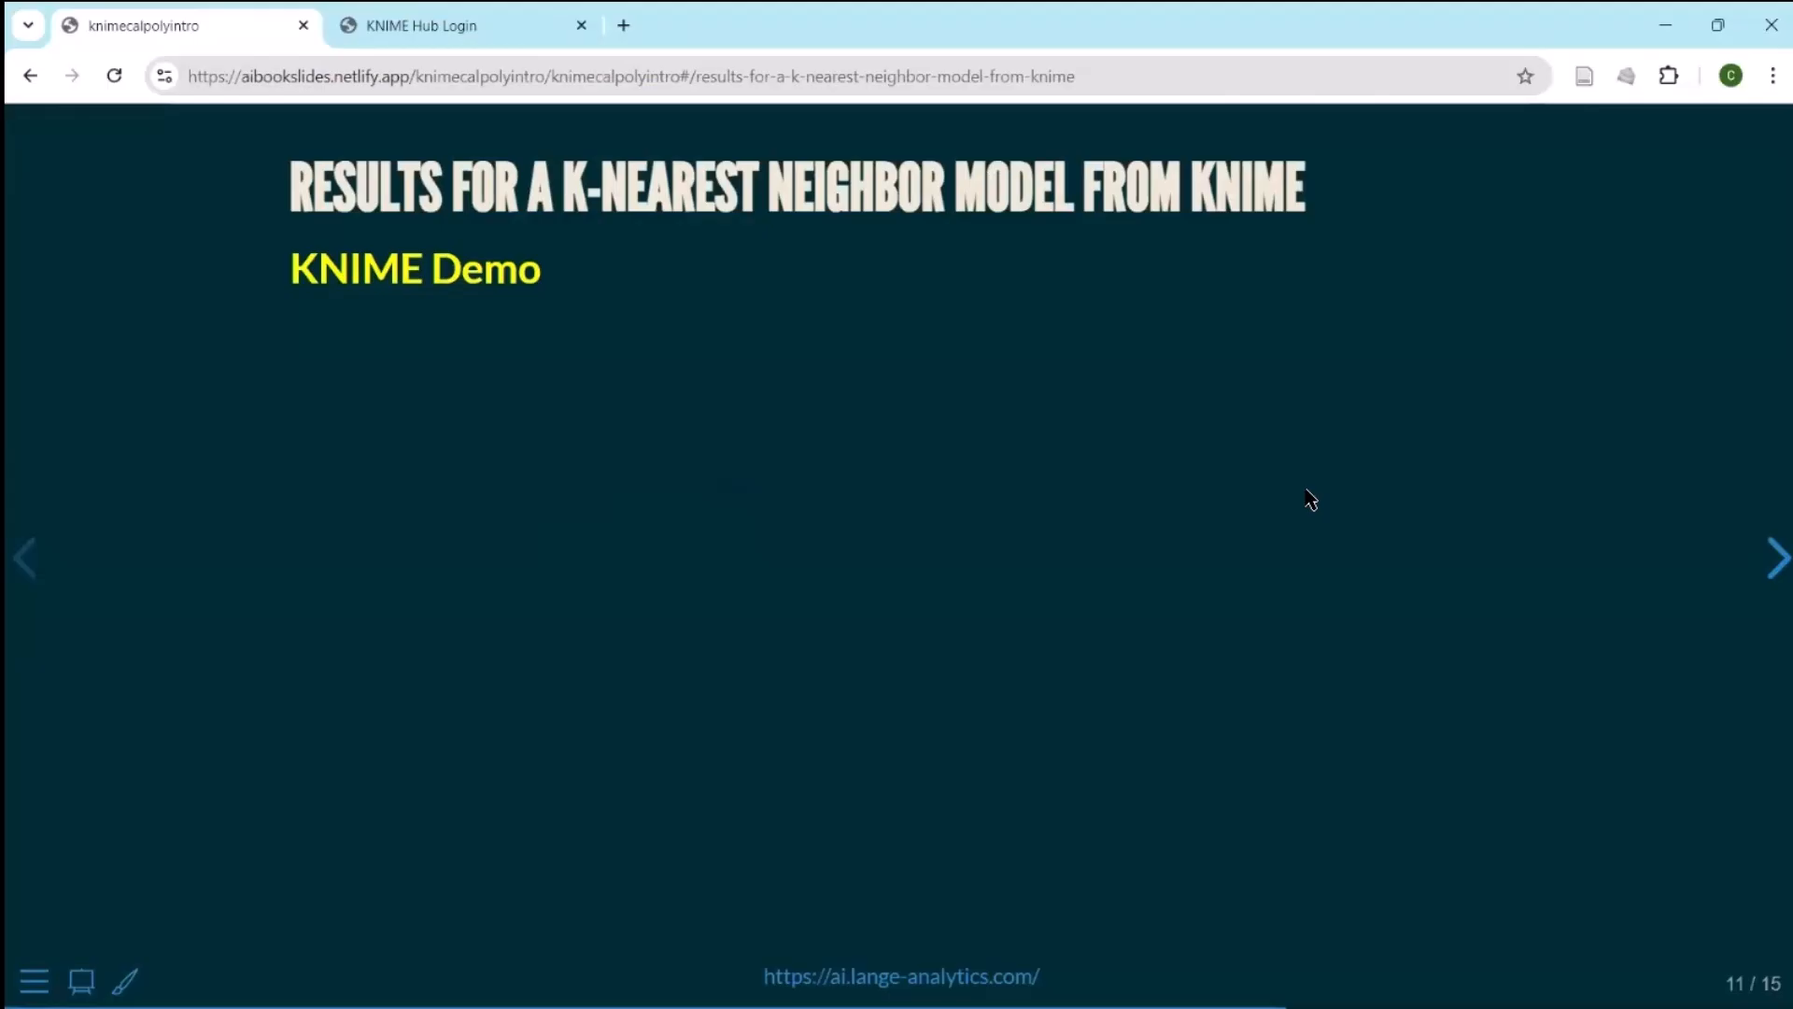
{"action": "key", "text": "Right"}
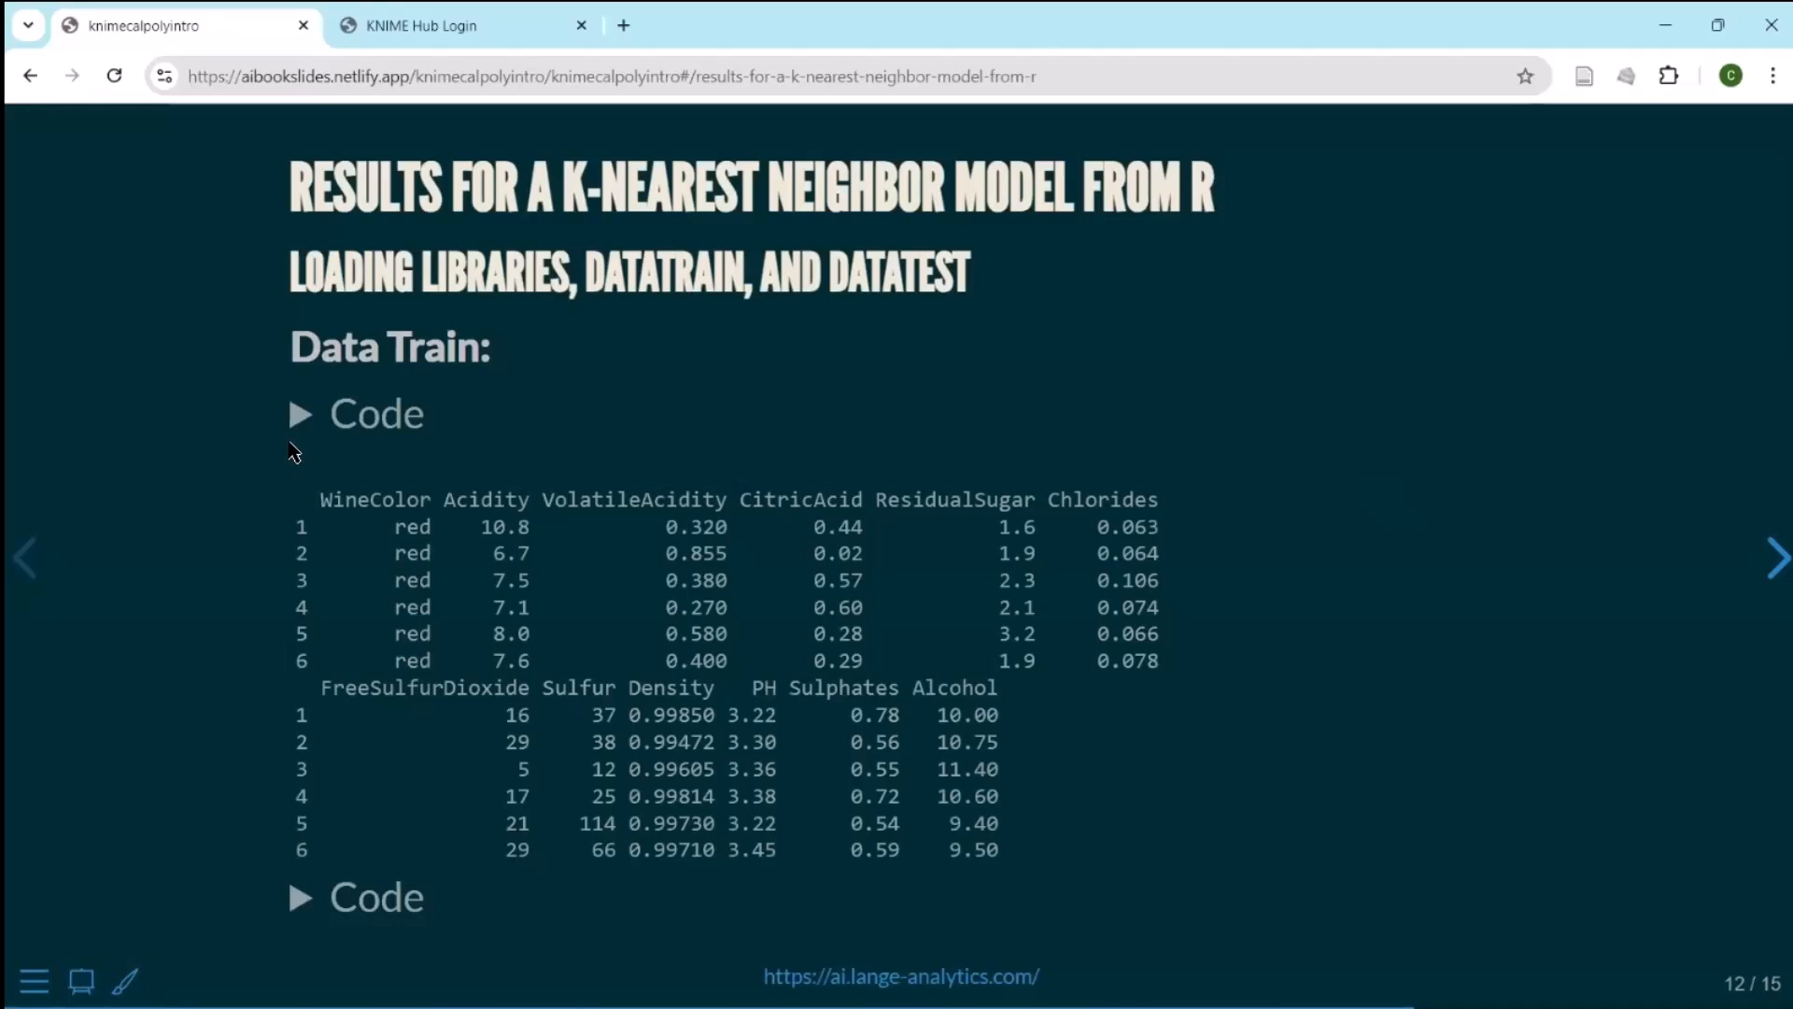
{"action": "left_click", "coordinate": [305, 417]}
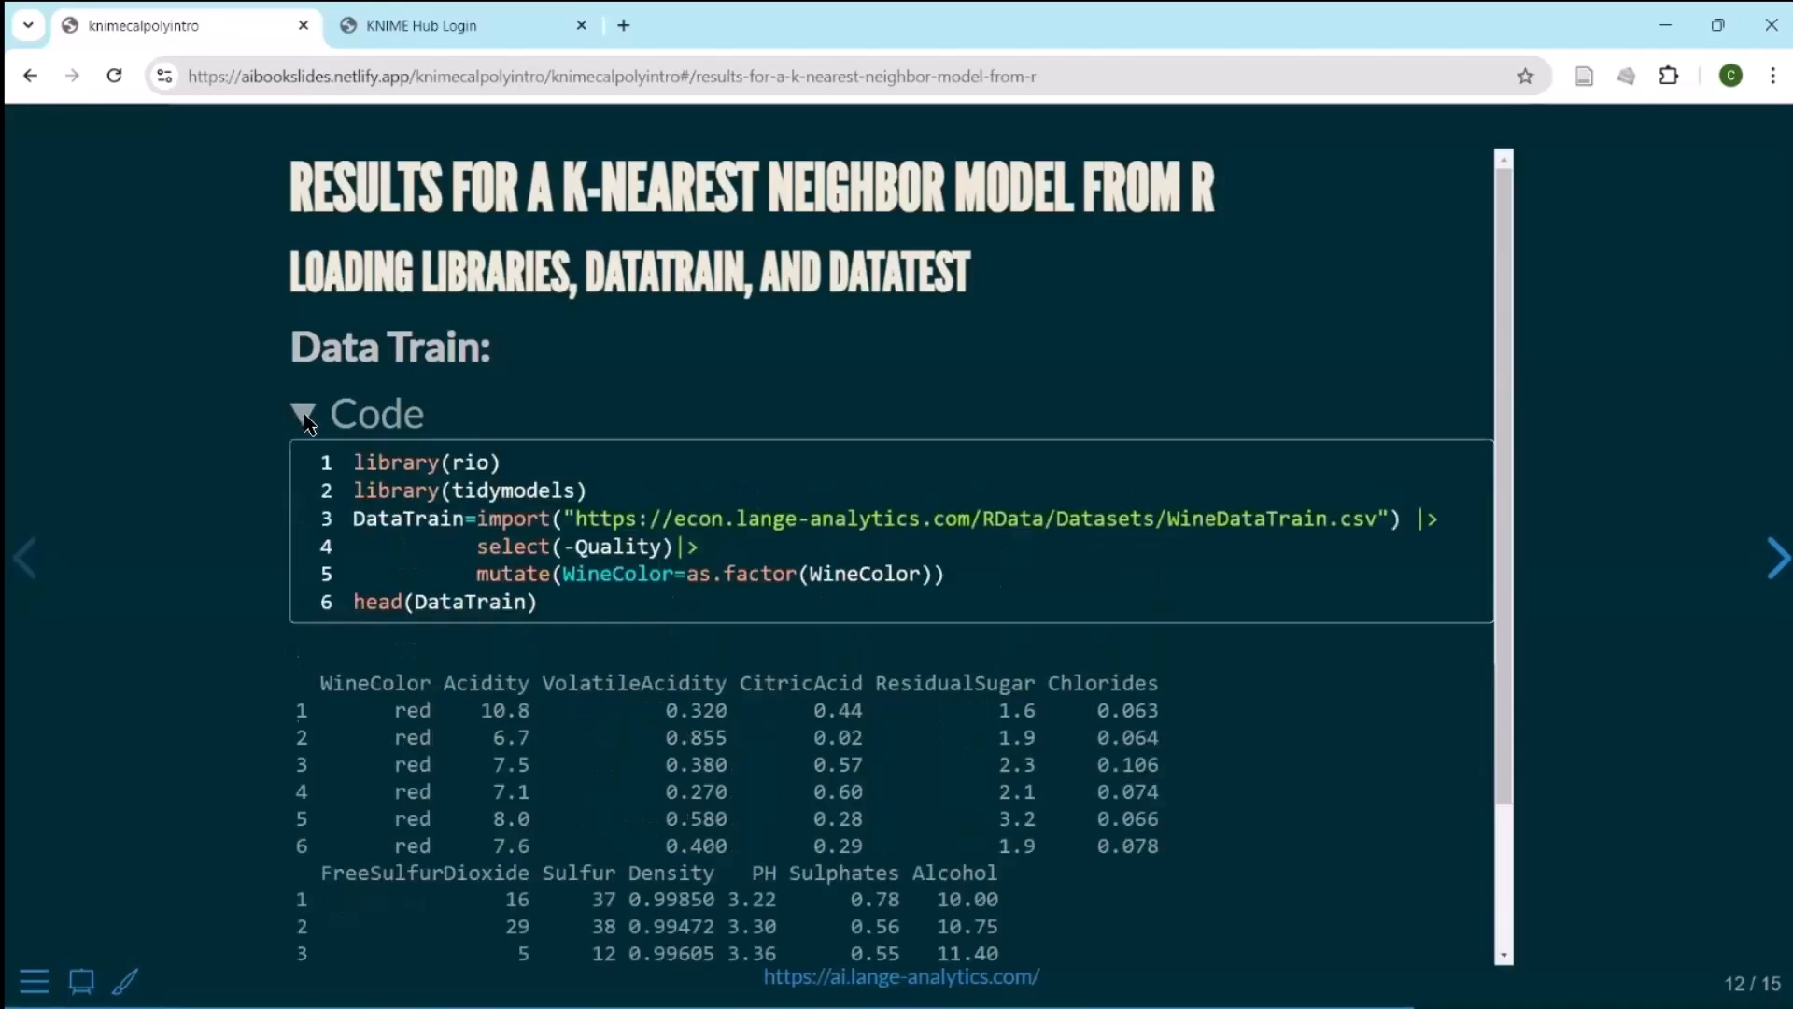
{"action": "left_click_drag", "start_coordinate": [364, 522], "coordinate": [661, 543]}
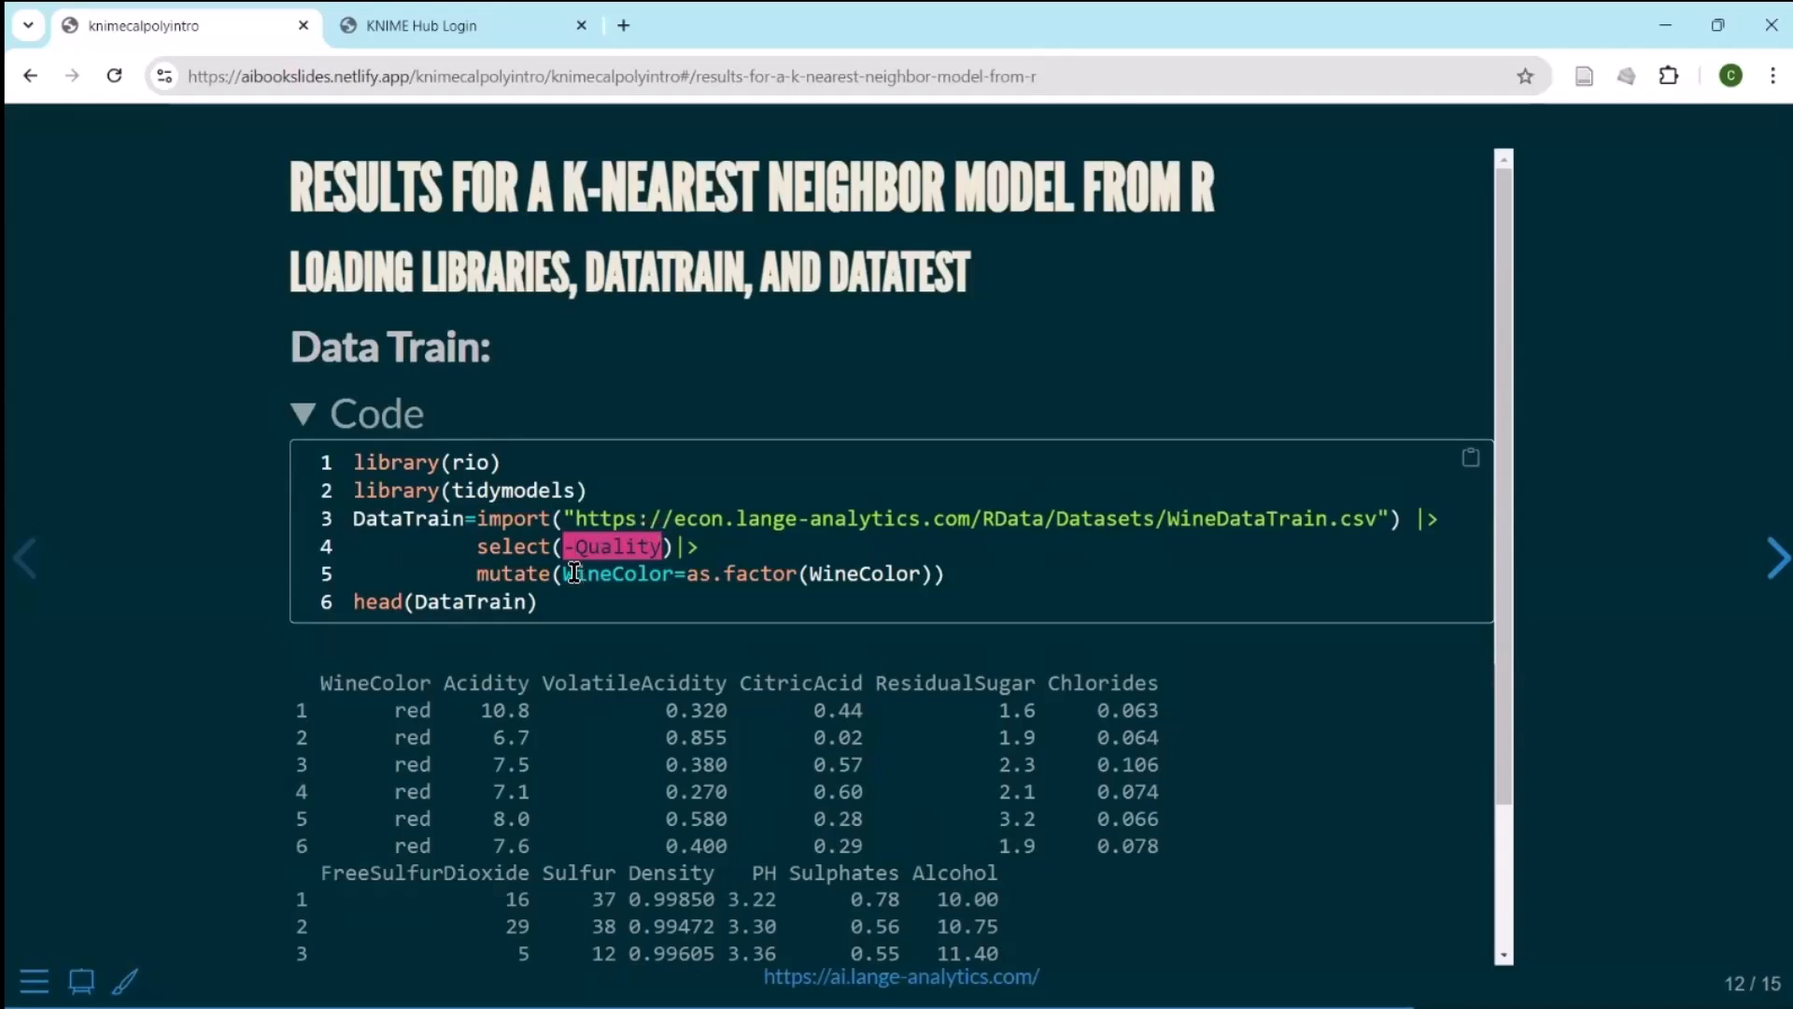
{"action": "left_click_drag", "start_coordinate": [479, 581], "coordinate": [551, 579]}
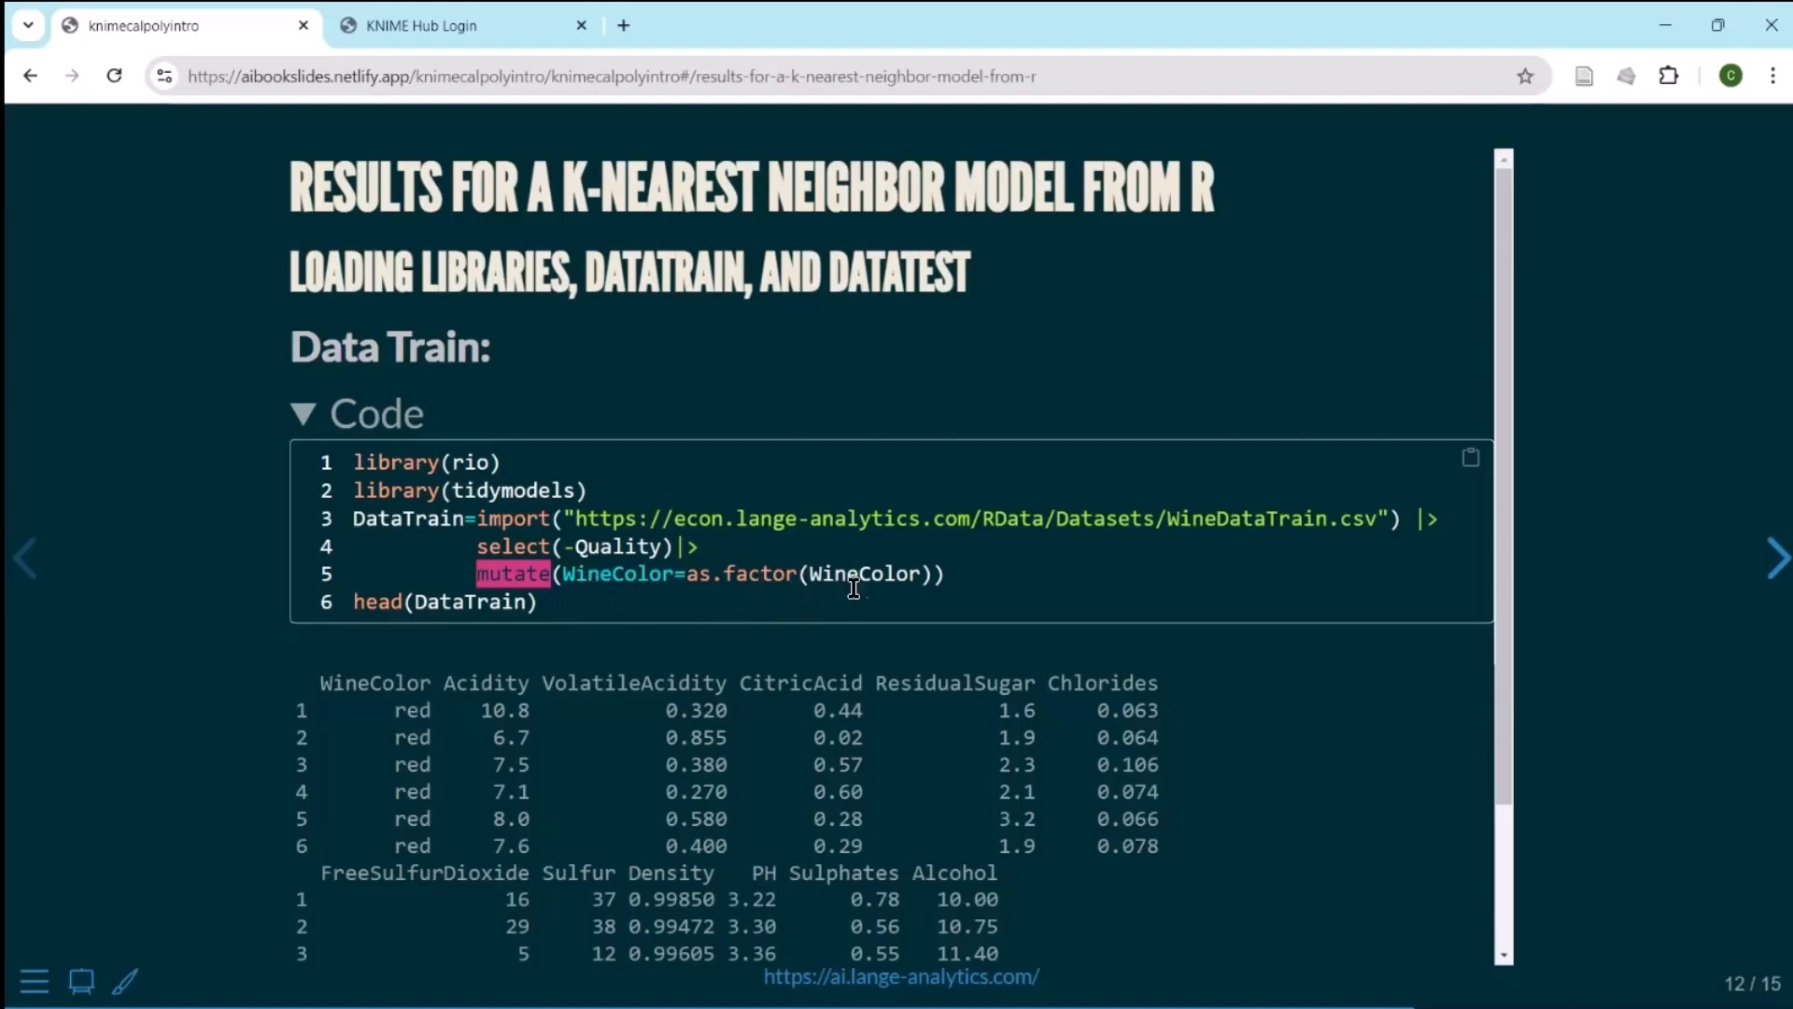
{"action": "left_click_drag", "start_coordinate": [820, 573], "coordinate": [895, 574]}
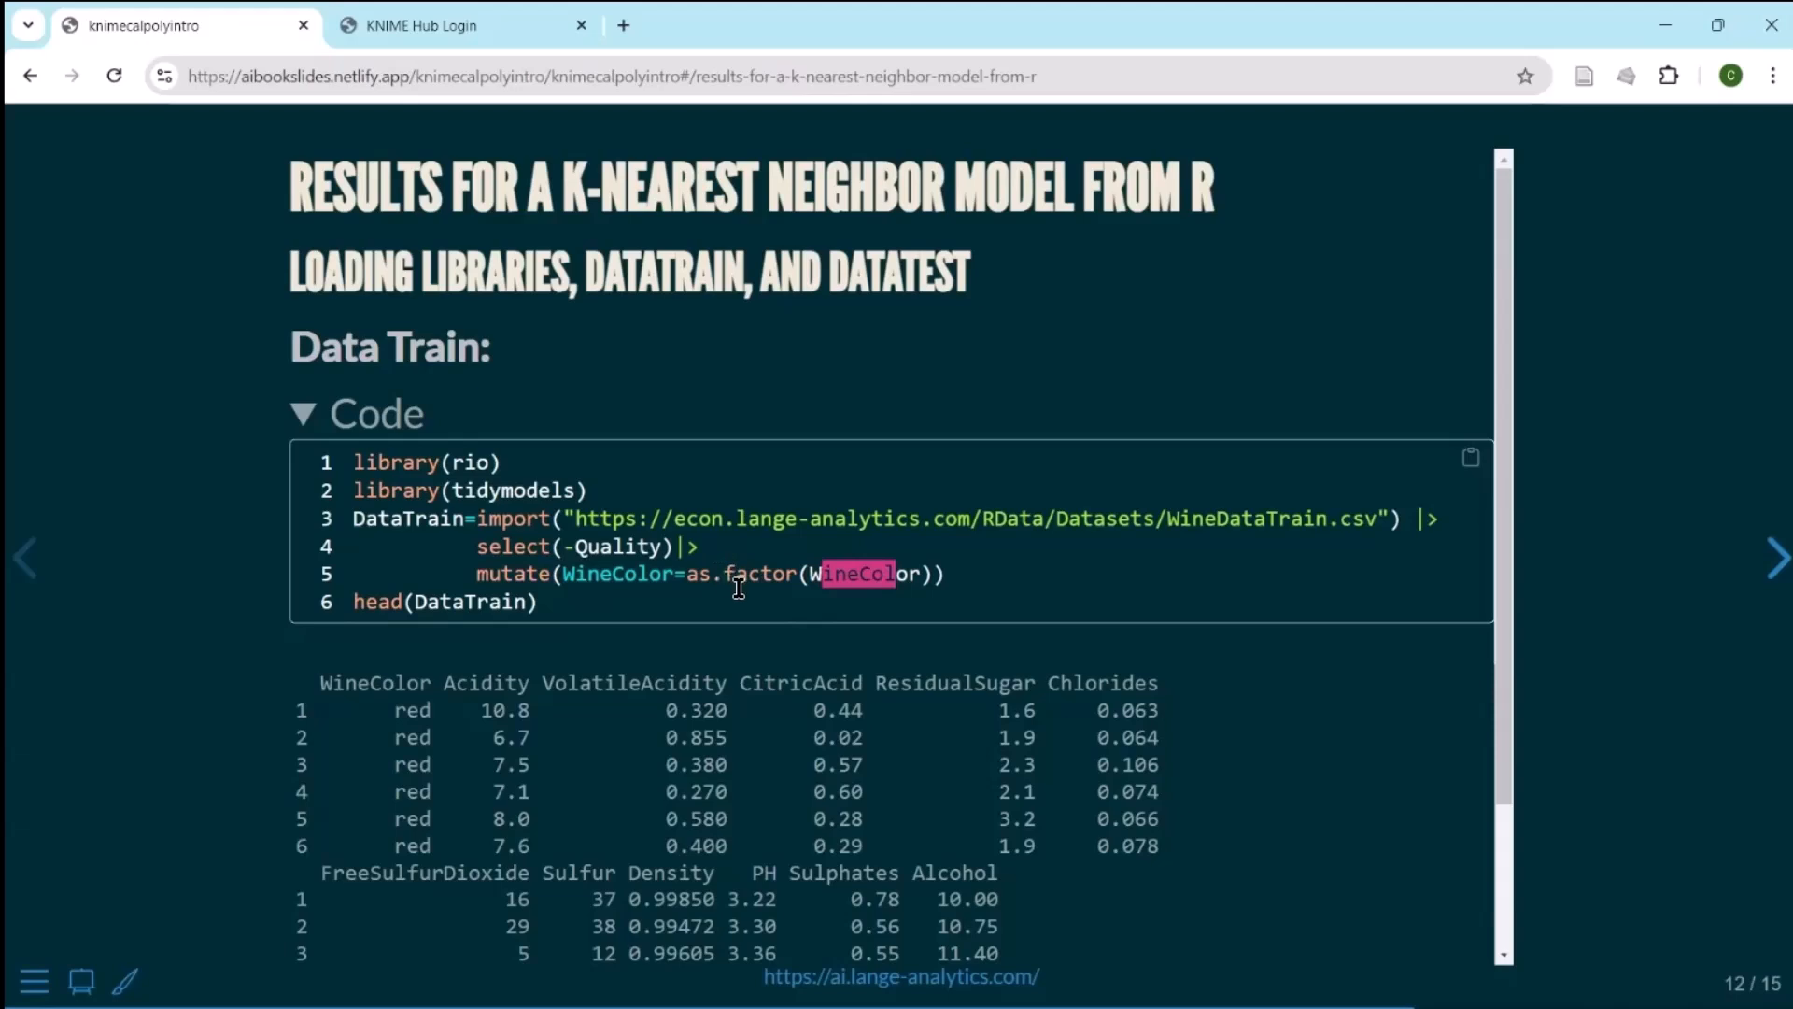
{"action": "left_click", "coordinate": [301, 425]}
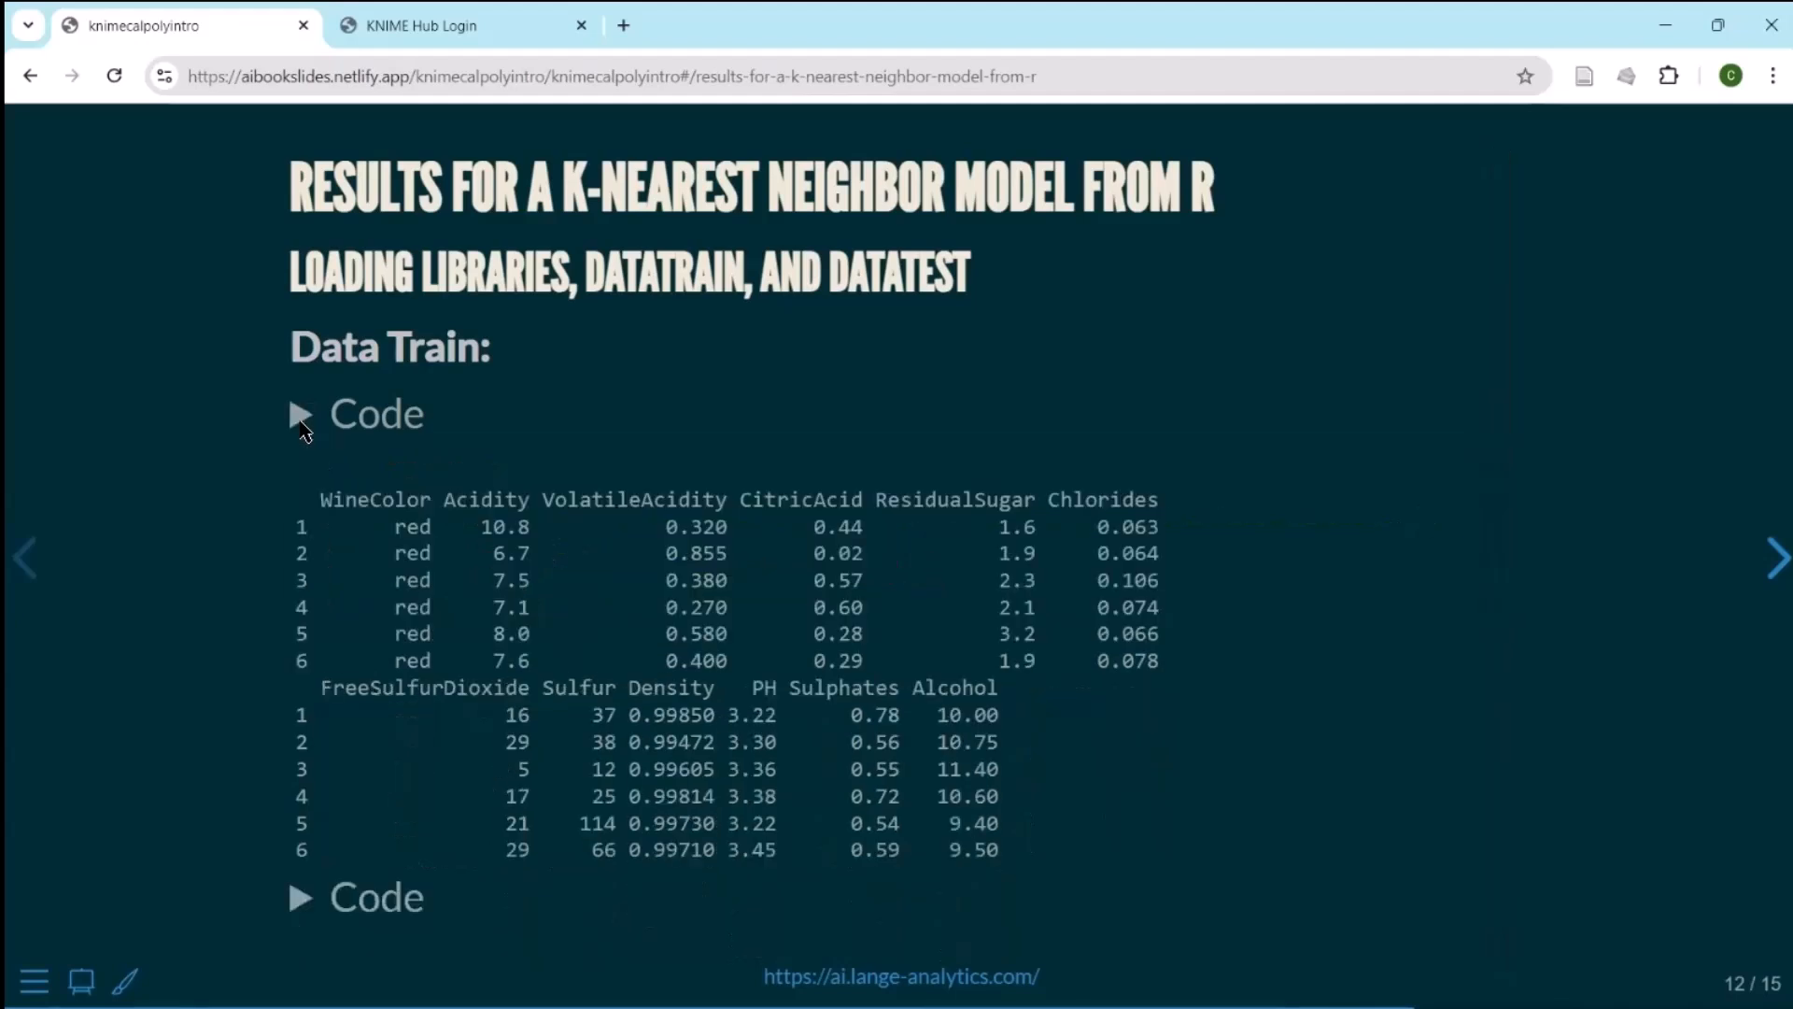
Step: Expand the DataTest code beneath the training data preview and highlight the WineDataTest file name
{"action": "left_click", "coordinate": [299, 899]}
{"action": "scroll", "coordinate": [397, 794], "scroll_direction": "down", "scroll_amount": 1}
{"action": "left_click_drag", "start_coordinate": [1160, 852], "coordinate": [1303, 852]}
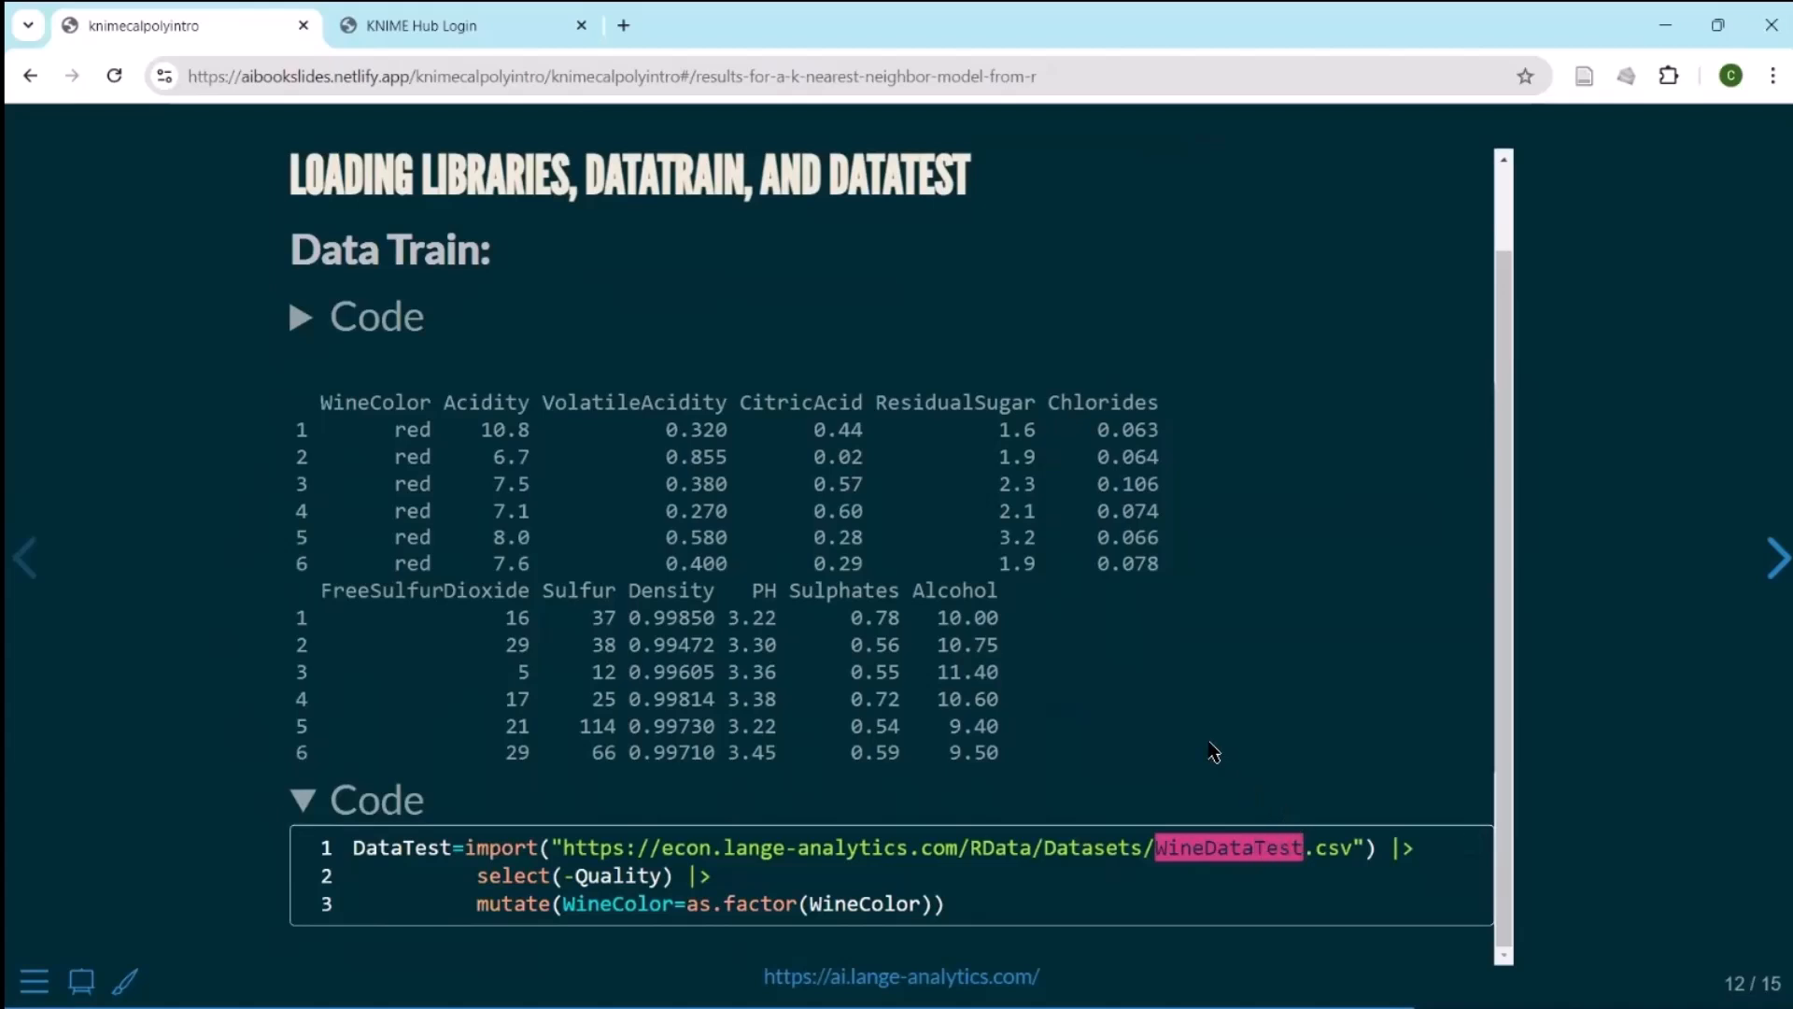
Step: Advance to the recipe and model design slide and examine the Recipe code's WineColor formula, DataTrain source and predictor normalization
{"action": "key", "text": "Right"}
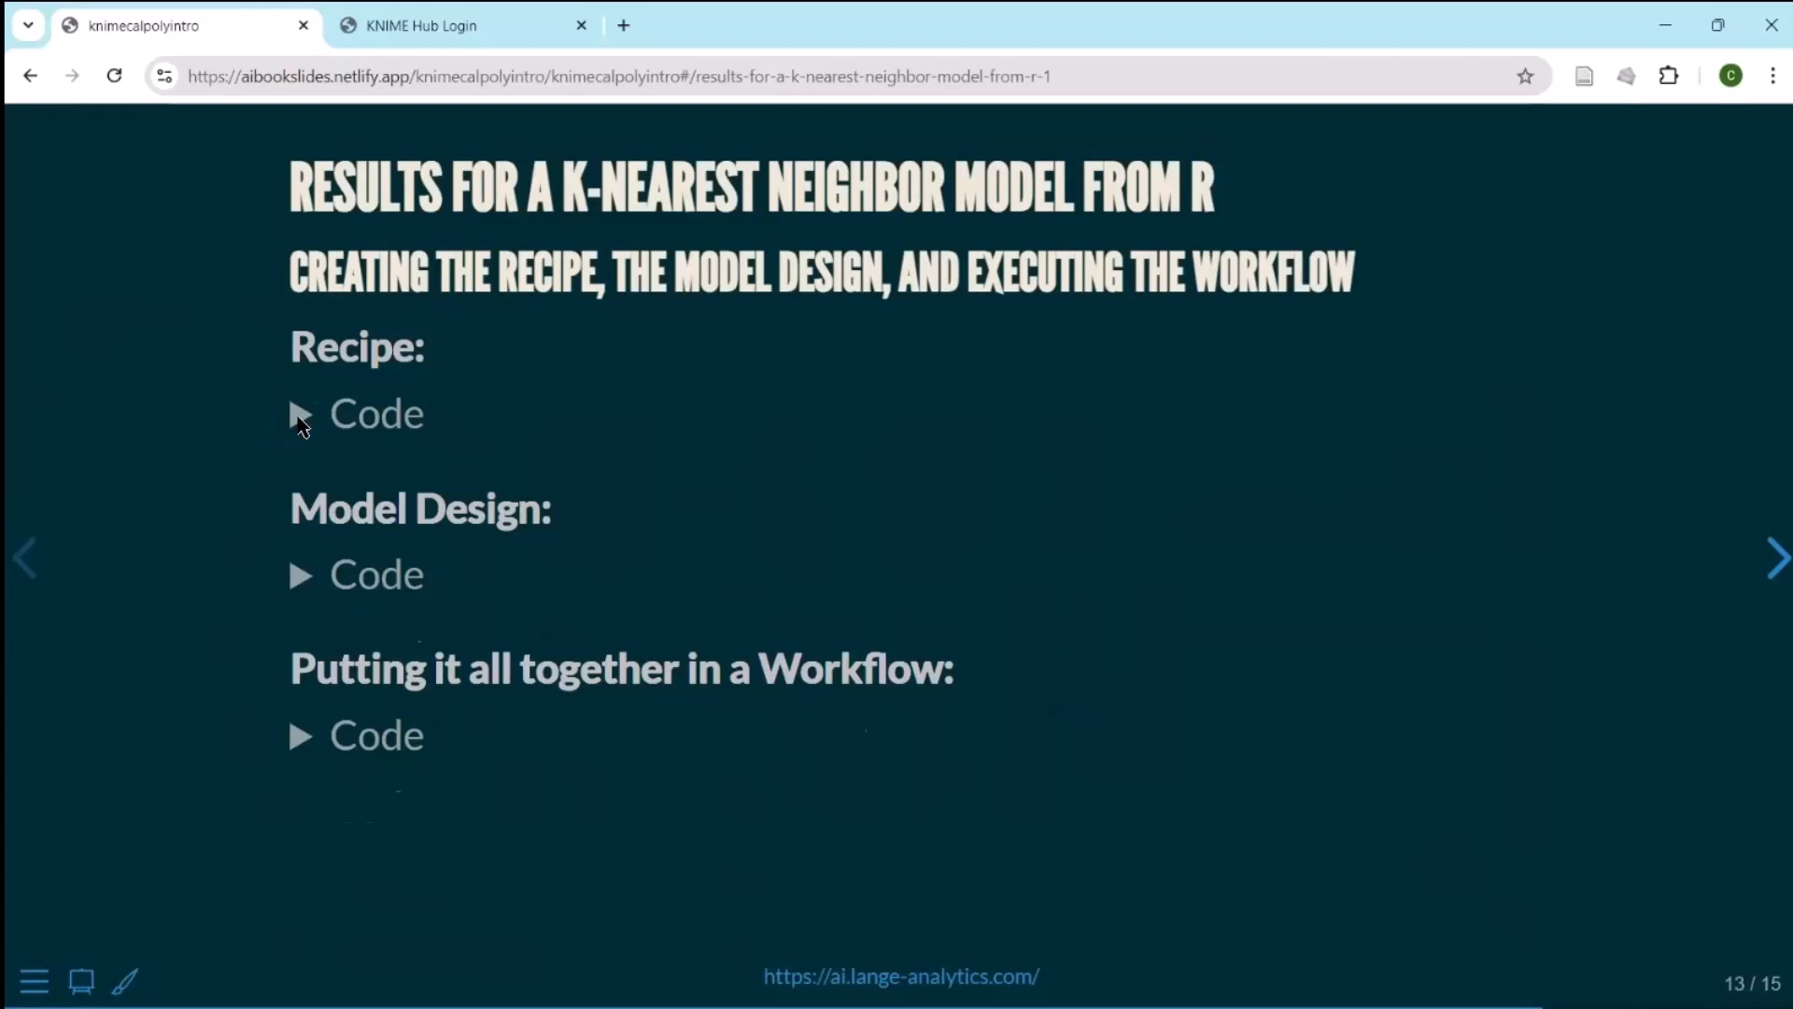
{"action": "left_click", "coordinate": [299, 422]}
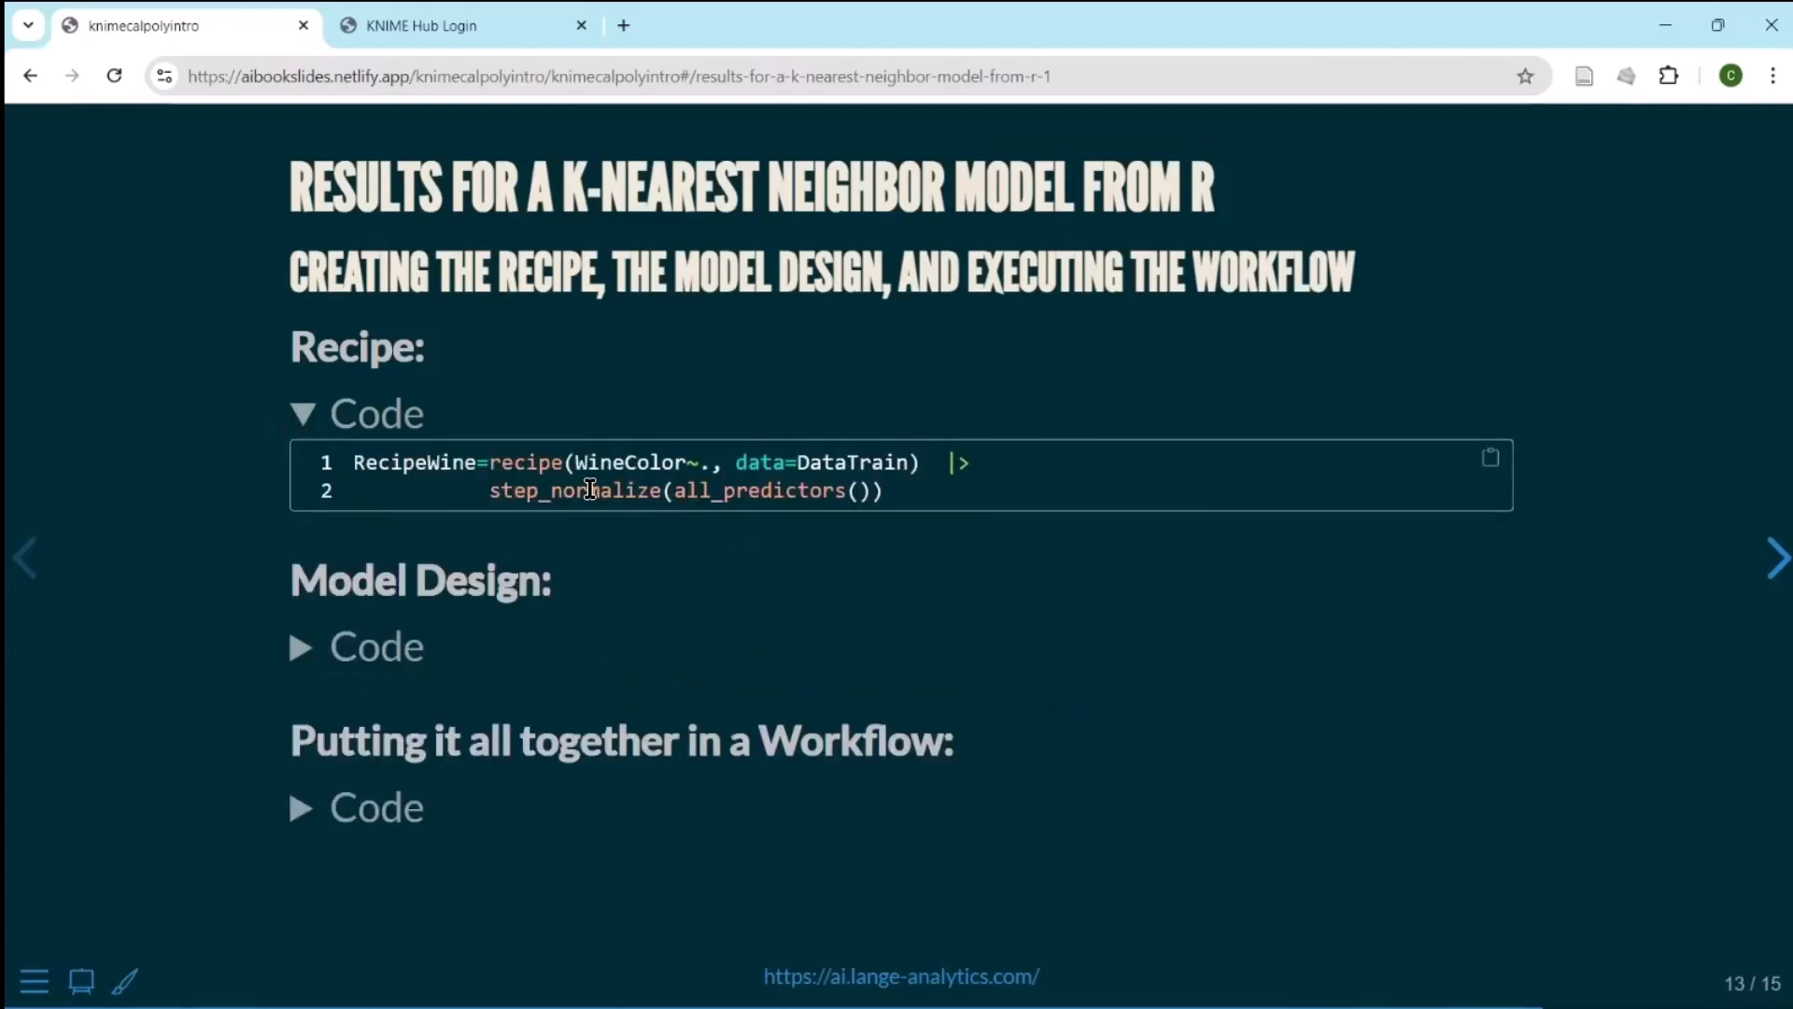
{"action": "left_click_drag", "start_coordinate": [577, 464], "coordinate": [687, 464]}
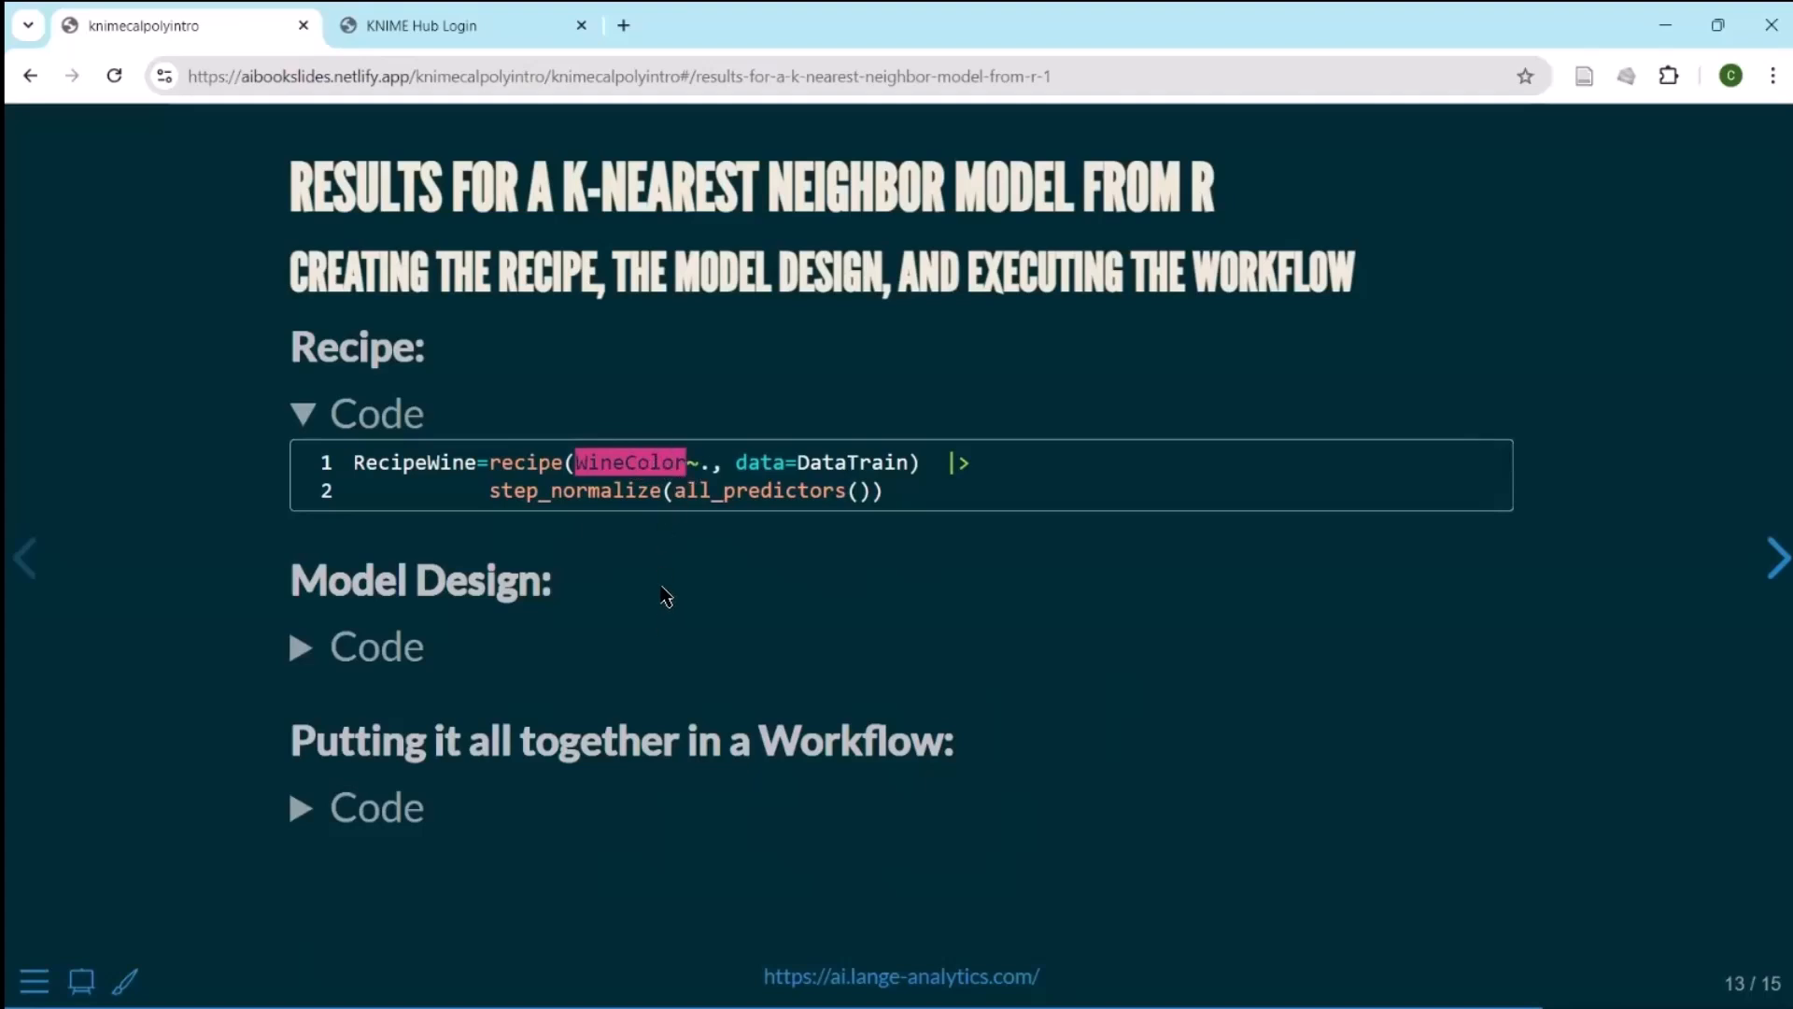
{"action": "left_click", "coordinate": [685, 470]}
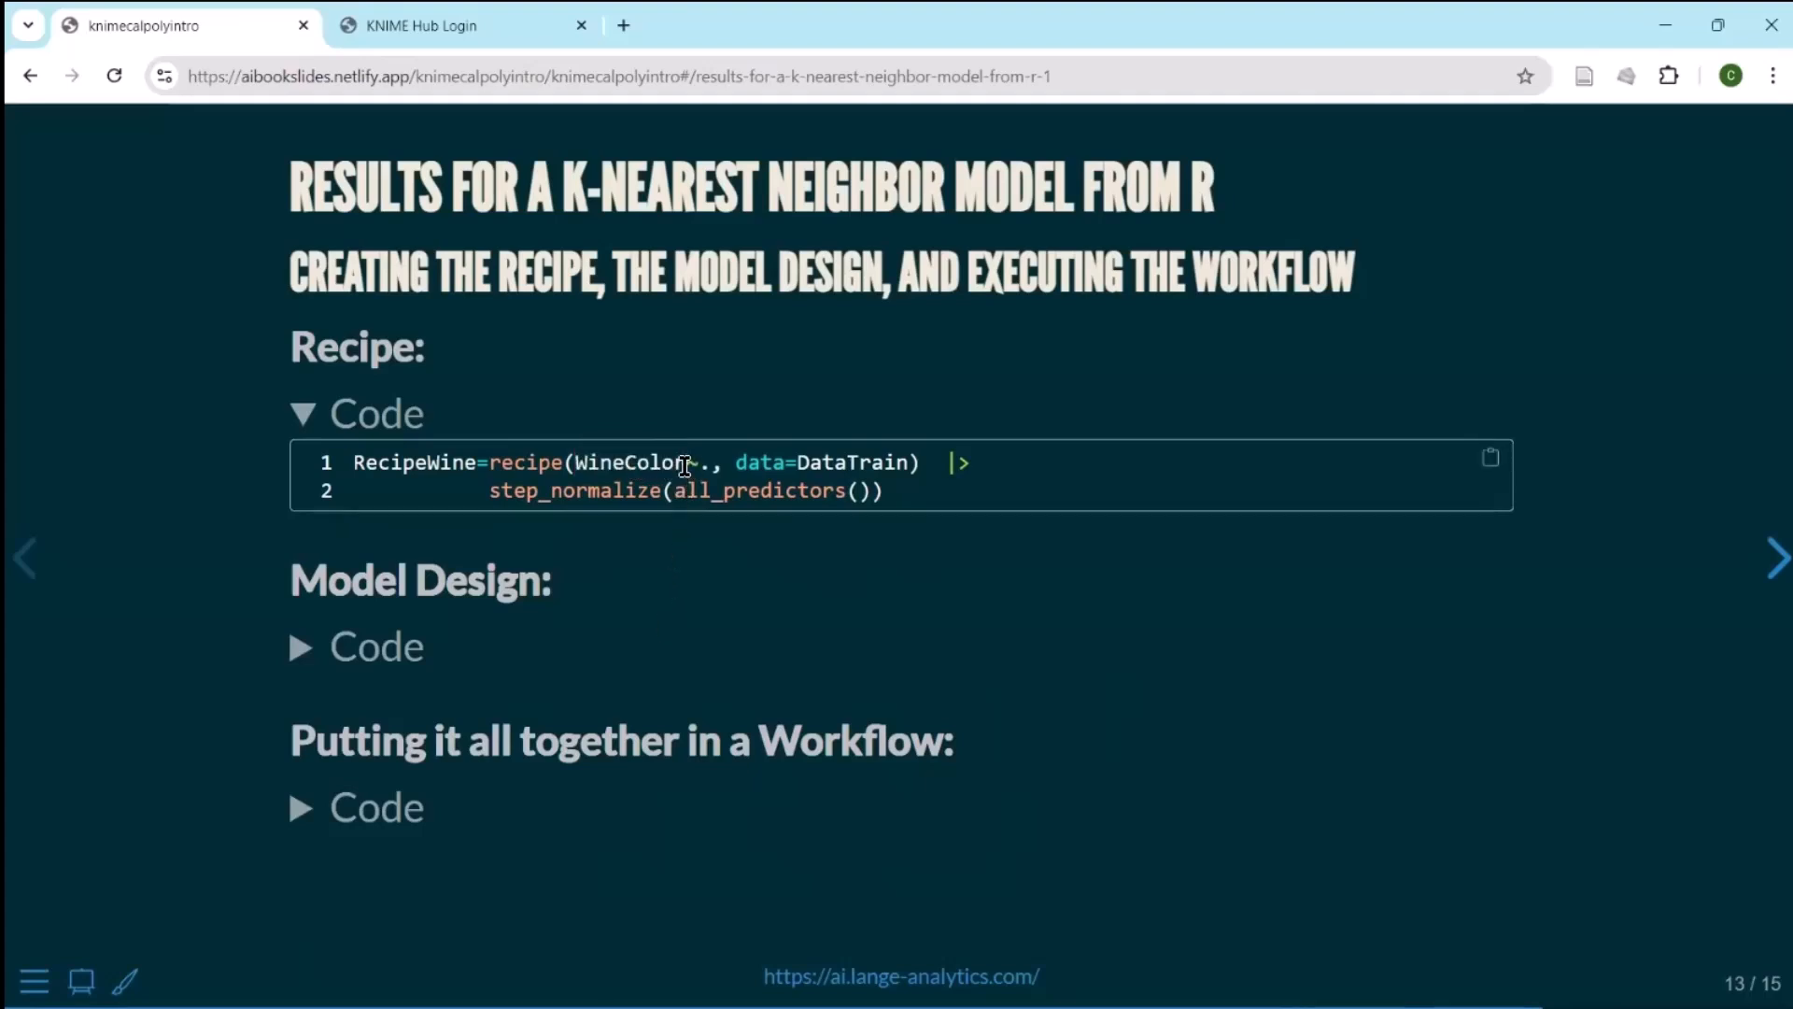
{"action": "left_click_drag", "start_coordinate": [693, 465], "coordinate": [702, 466]}
{"action": "left_click_drag", "start_coordinate": [800, 465], "coordinate": [890, 465]}
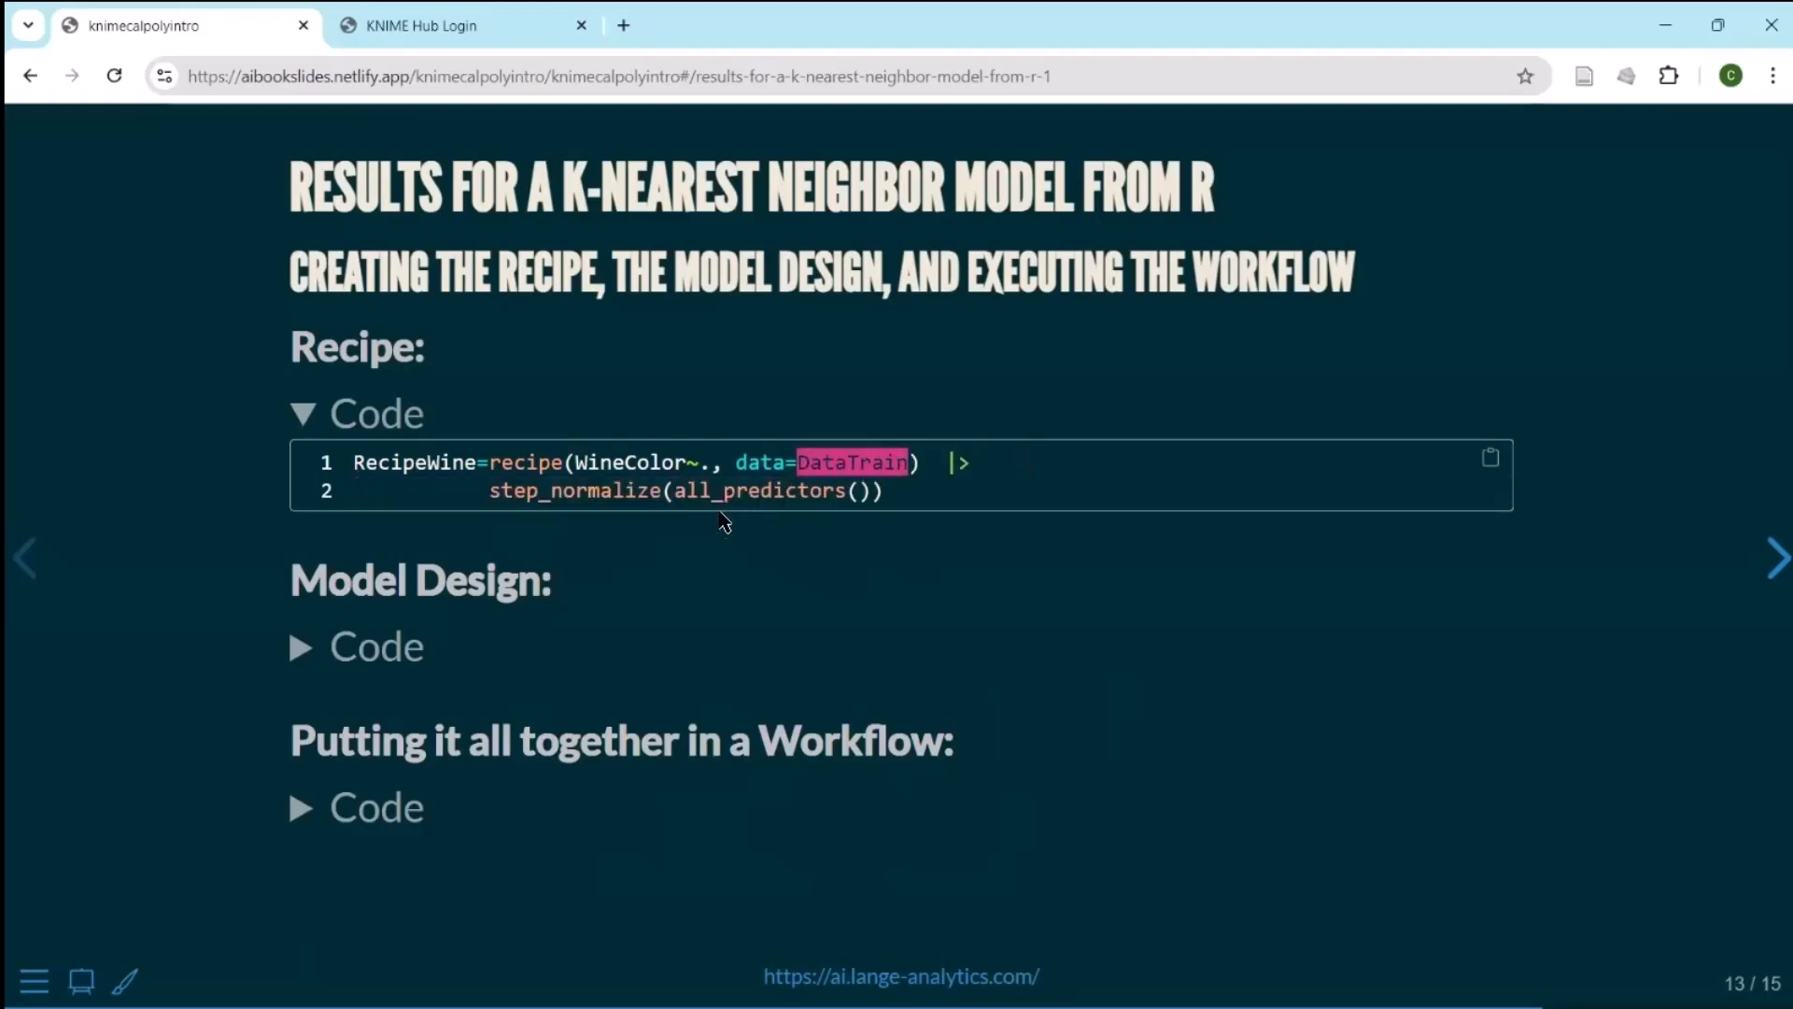
{"action": "left_click", "coordinate": [717, 544]}
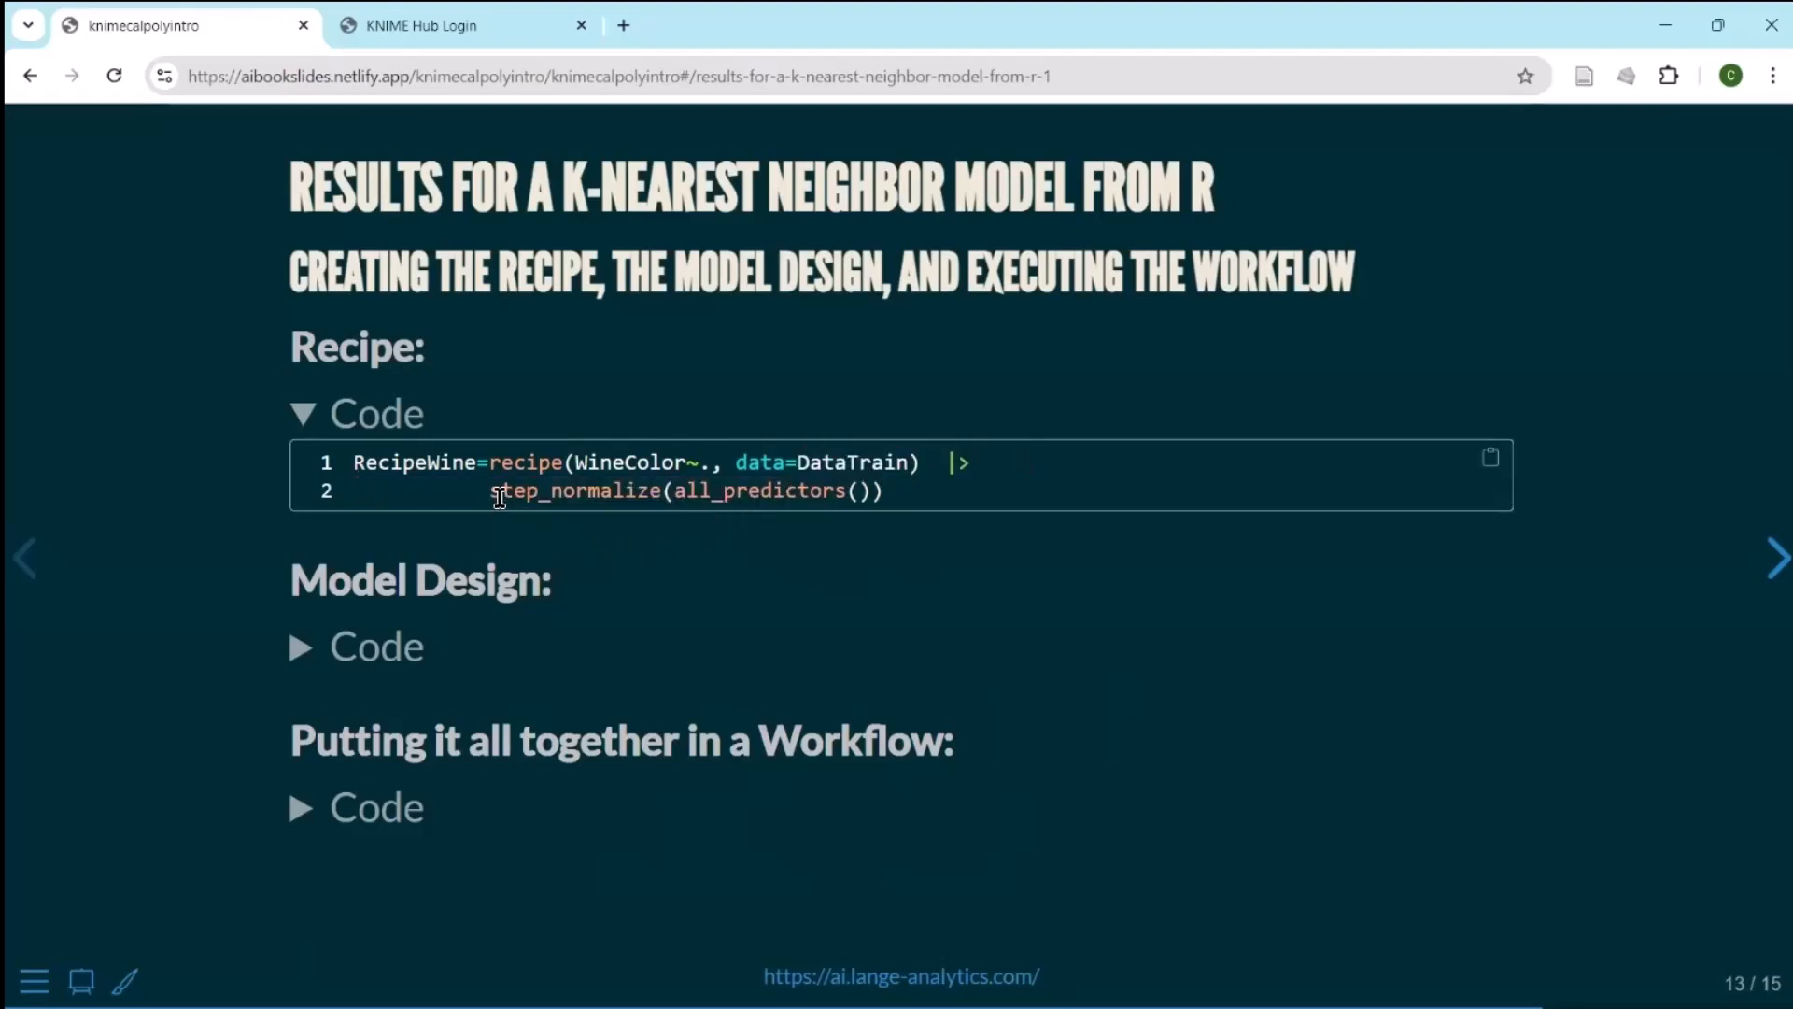
{"action": "left_click_drag", "start_coordinate": [674, 491], "coordinate": [856, 513]}
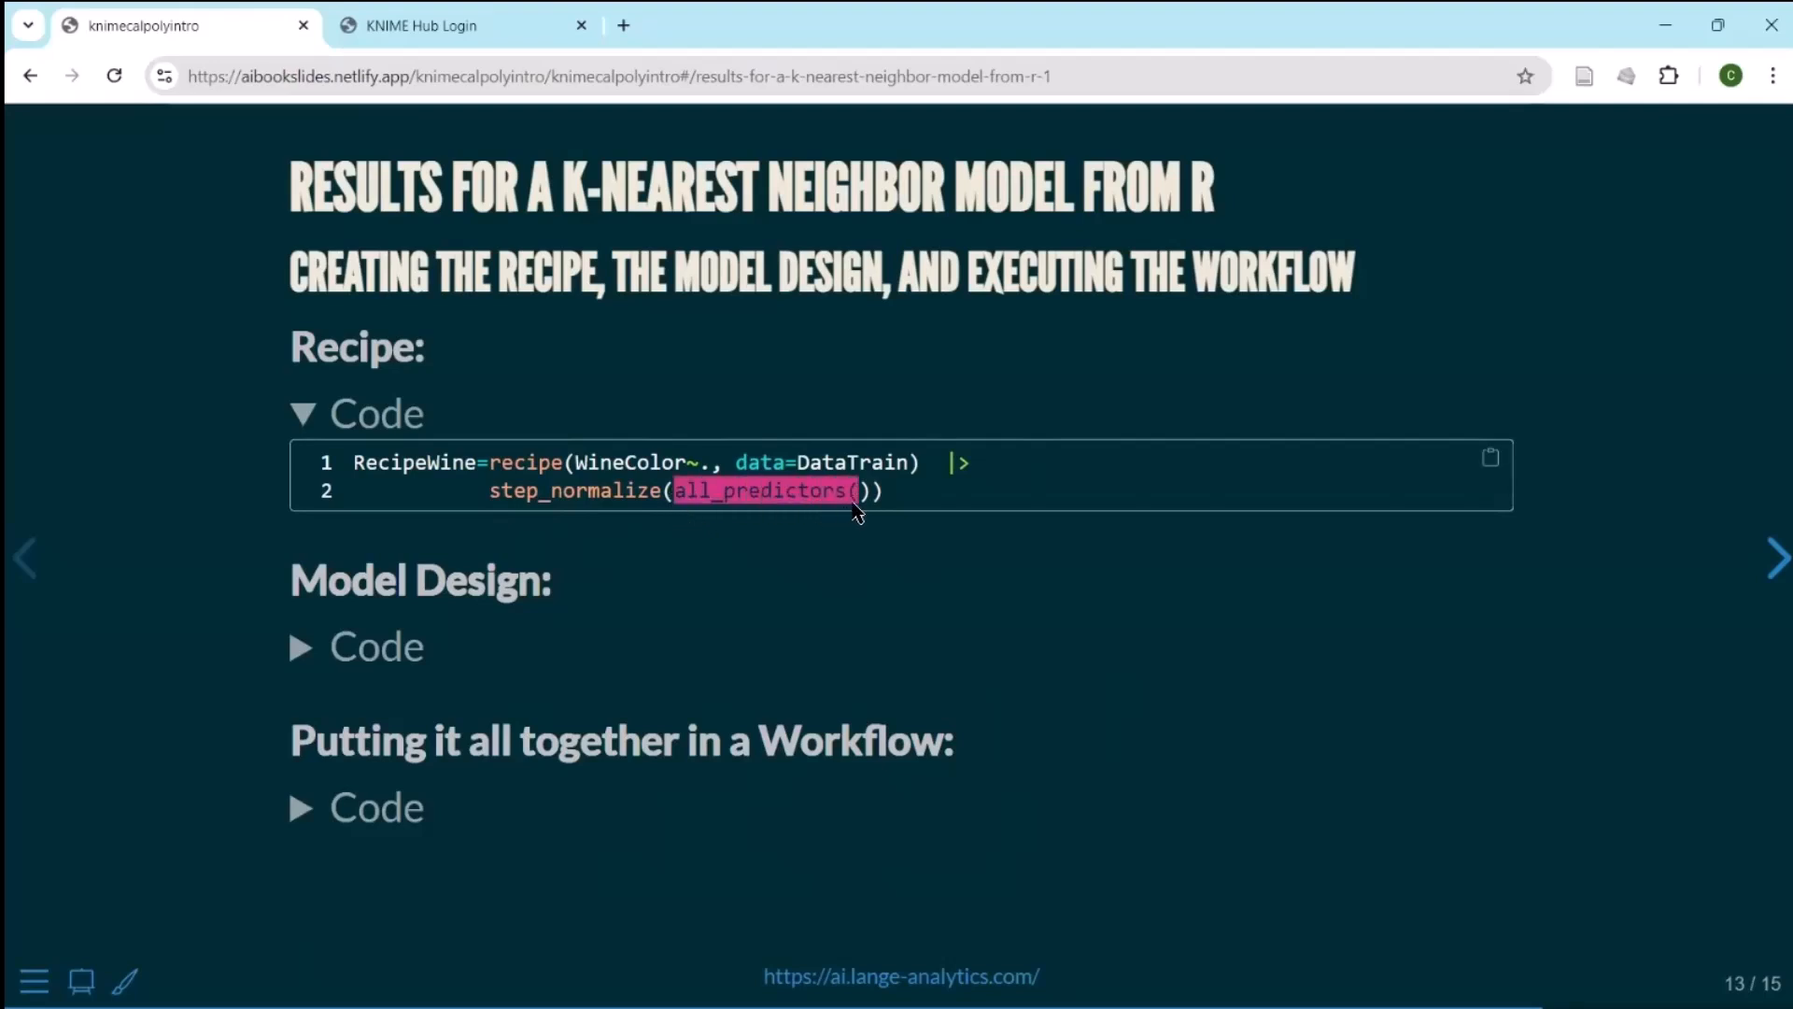
{"action": "left_click", "coordinate": [304, 414]}
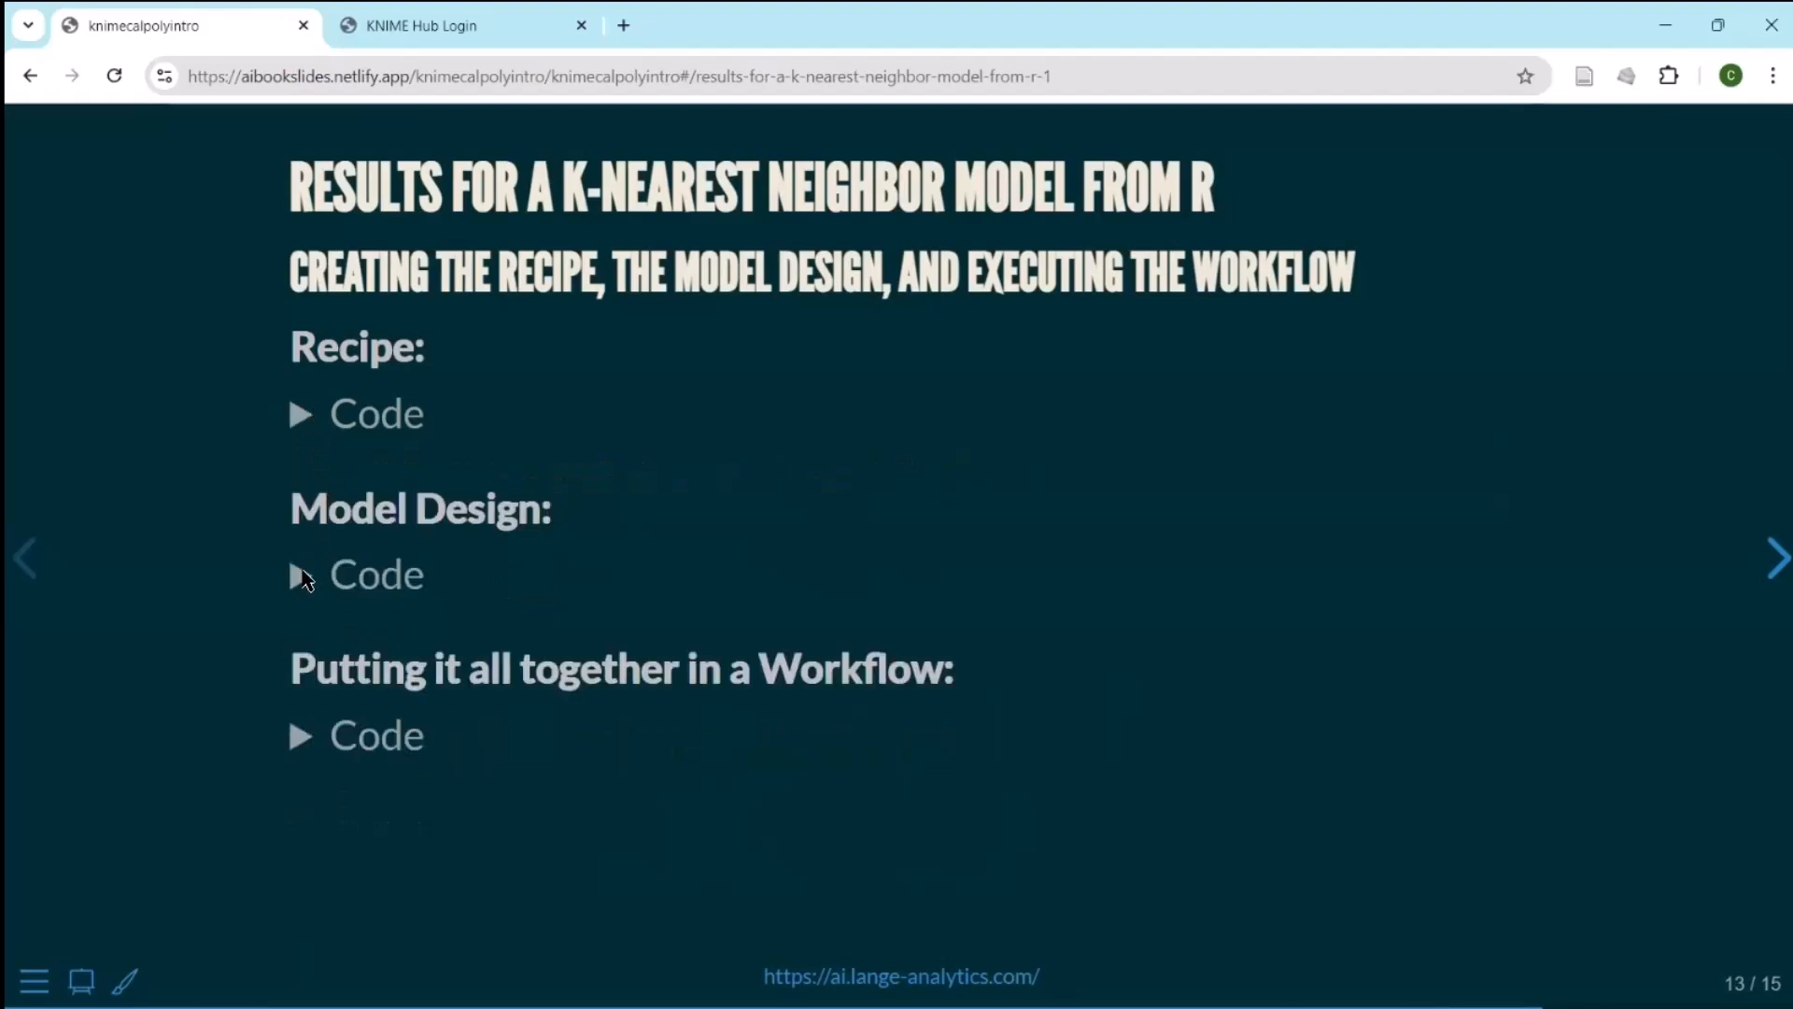
Step: Examine the Model Design code, highlighting the neighbors and weight_func arguments, and collapse it again
{"action": "left_click", "coordinate": [301, 576]}
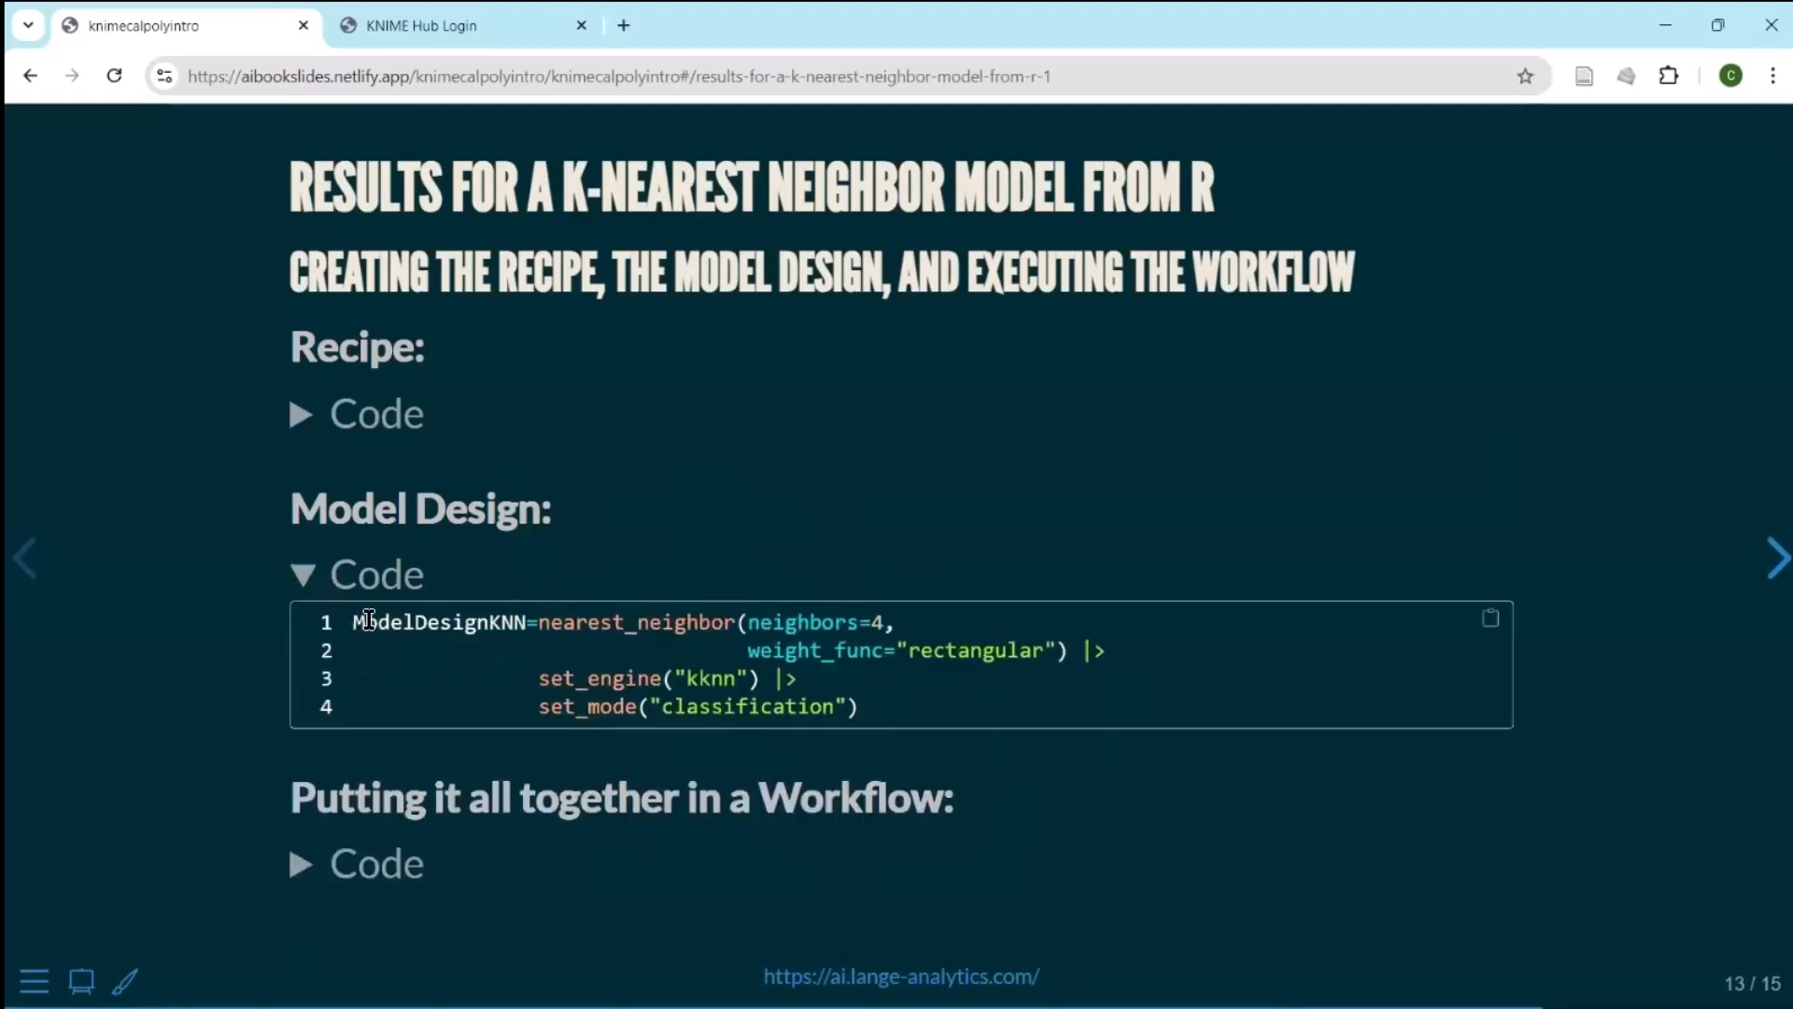
{"action": "left_click_drag", "start_coordinate": [353, 622], "coordinate": [884, 624]}
{"action": "left_click", "coordinate": [551, 649]}
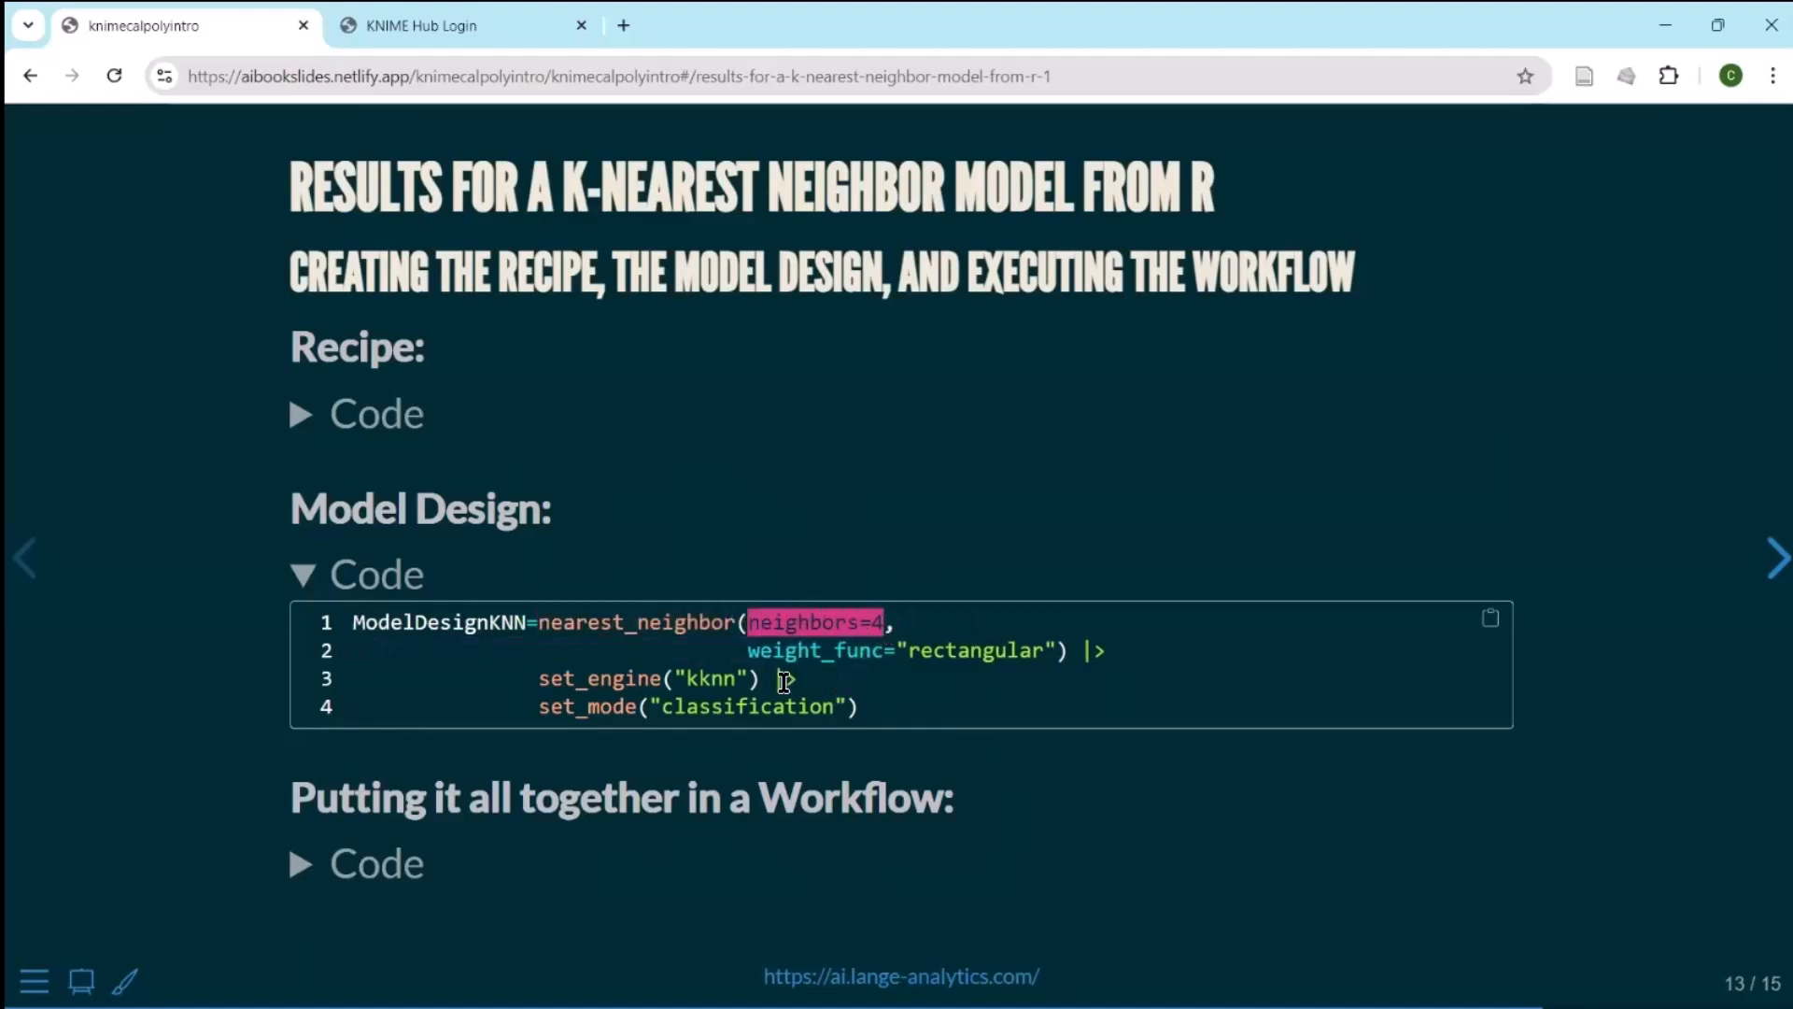
{"action": "left_click_drag", "start_coordinate": [747, 650], "coordinate": [1050, 651]}
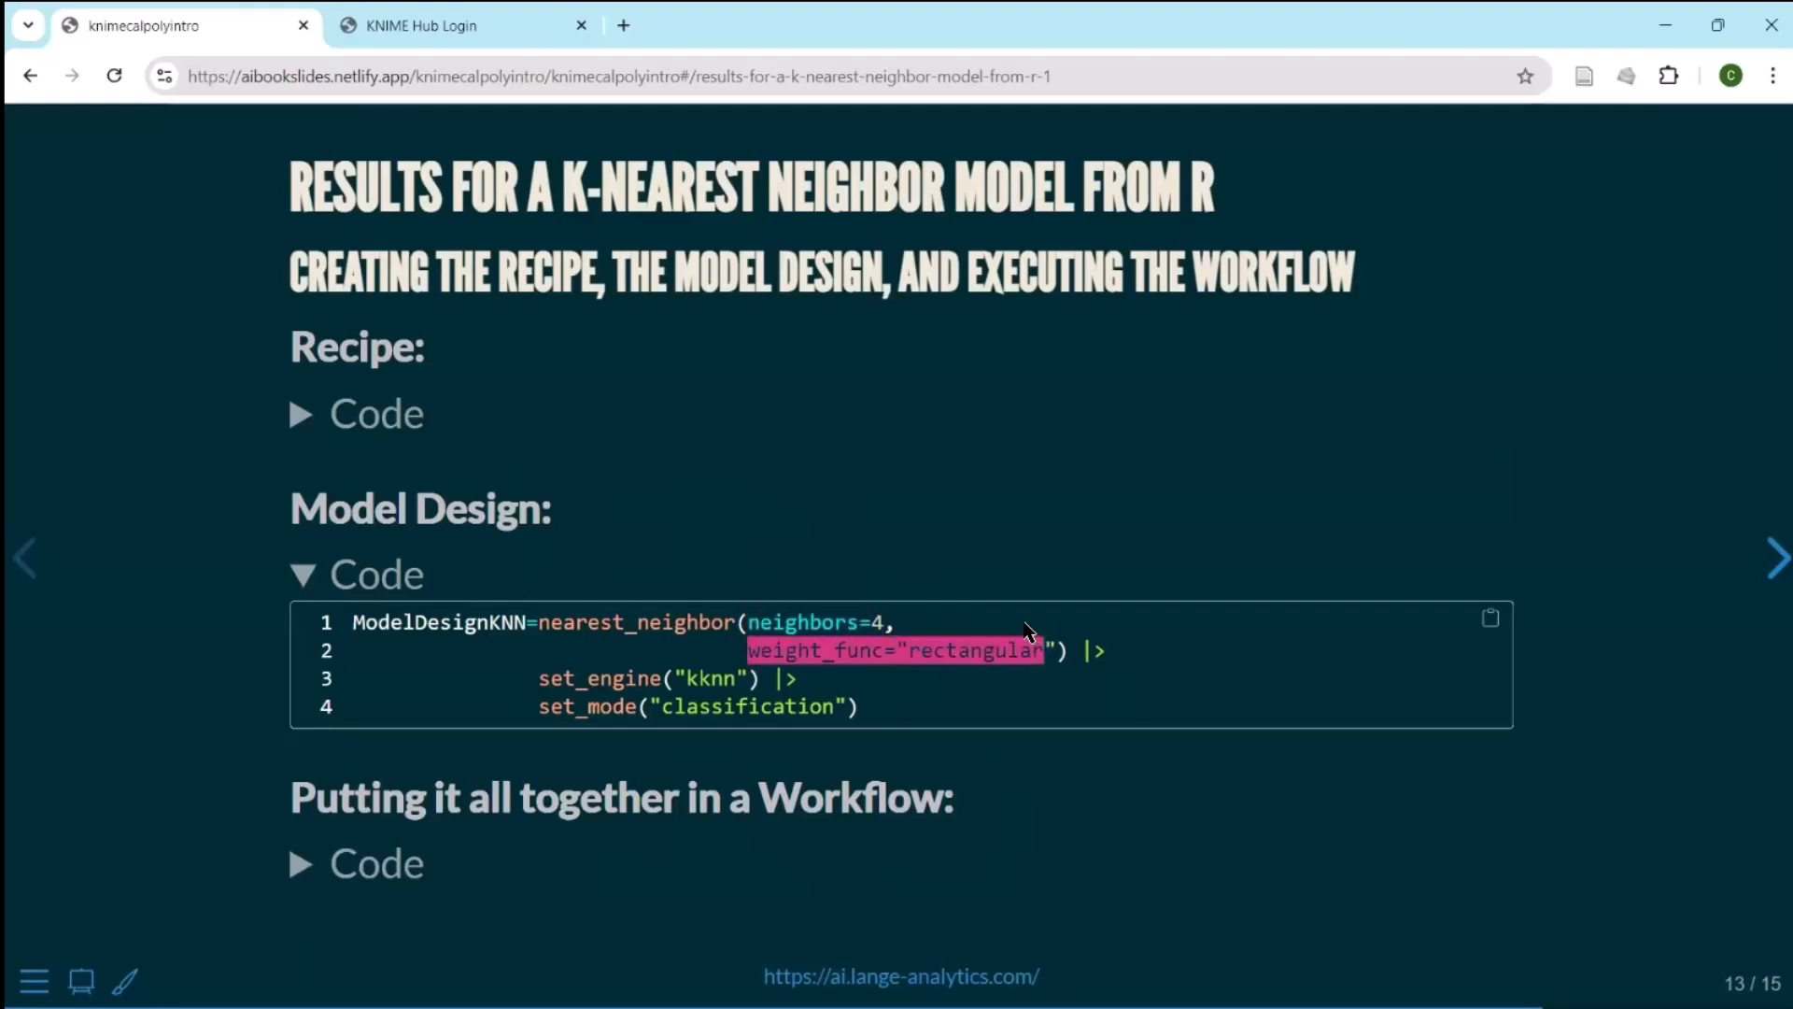
{"action": "left_click", "coordinate": [1009, 541]}
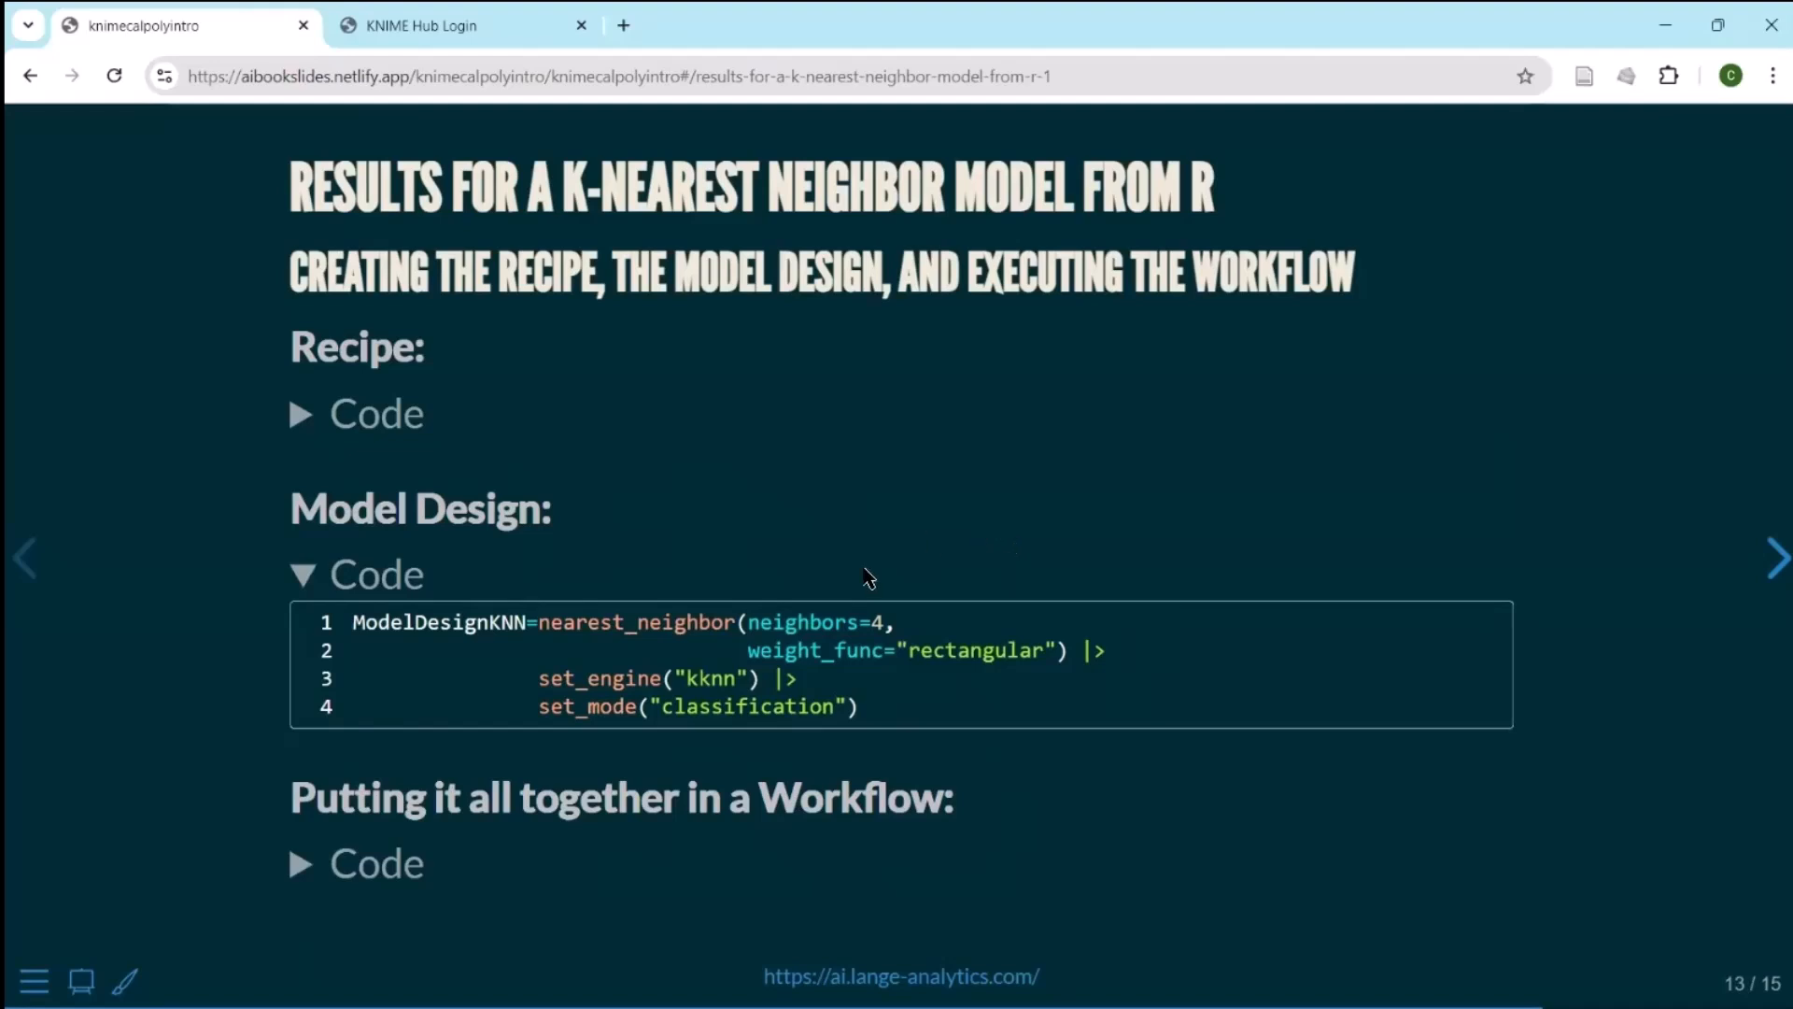
{"action": "left_click_drag", "start_coordinate": [675, 679], "coordinate": [822, 691]}
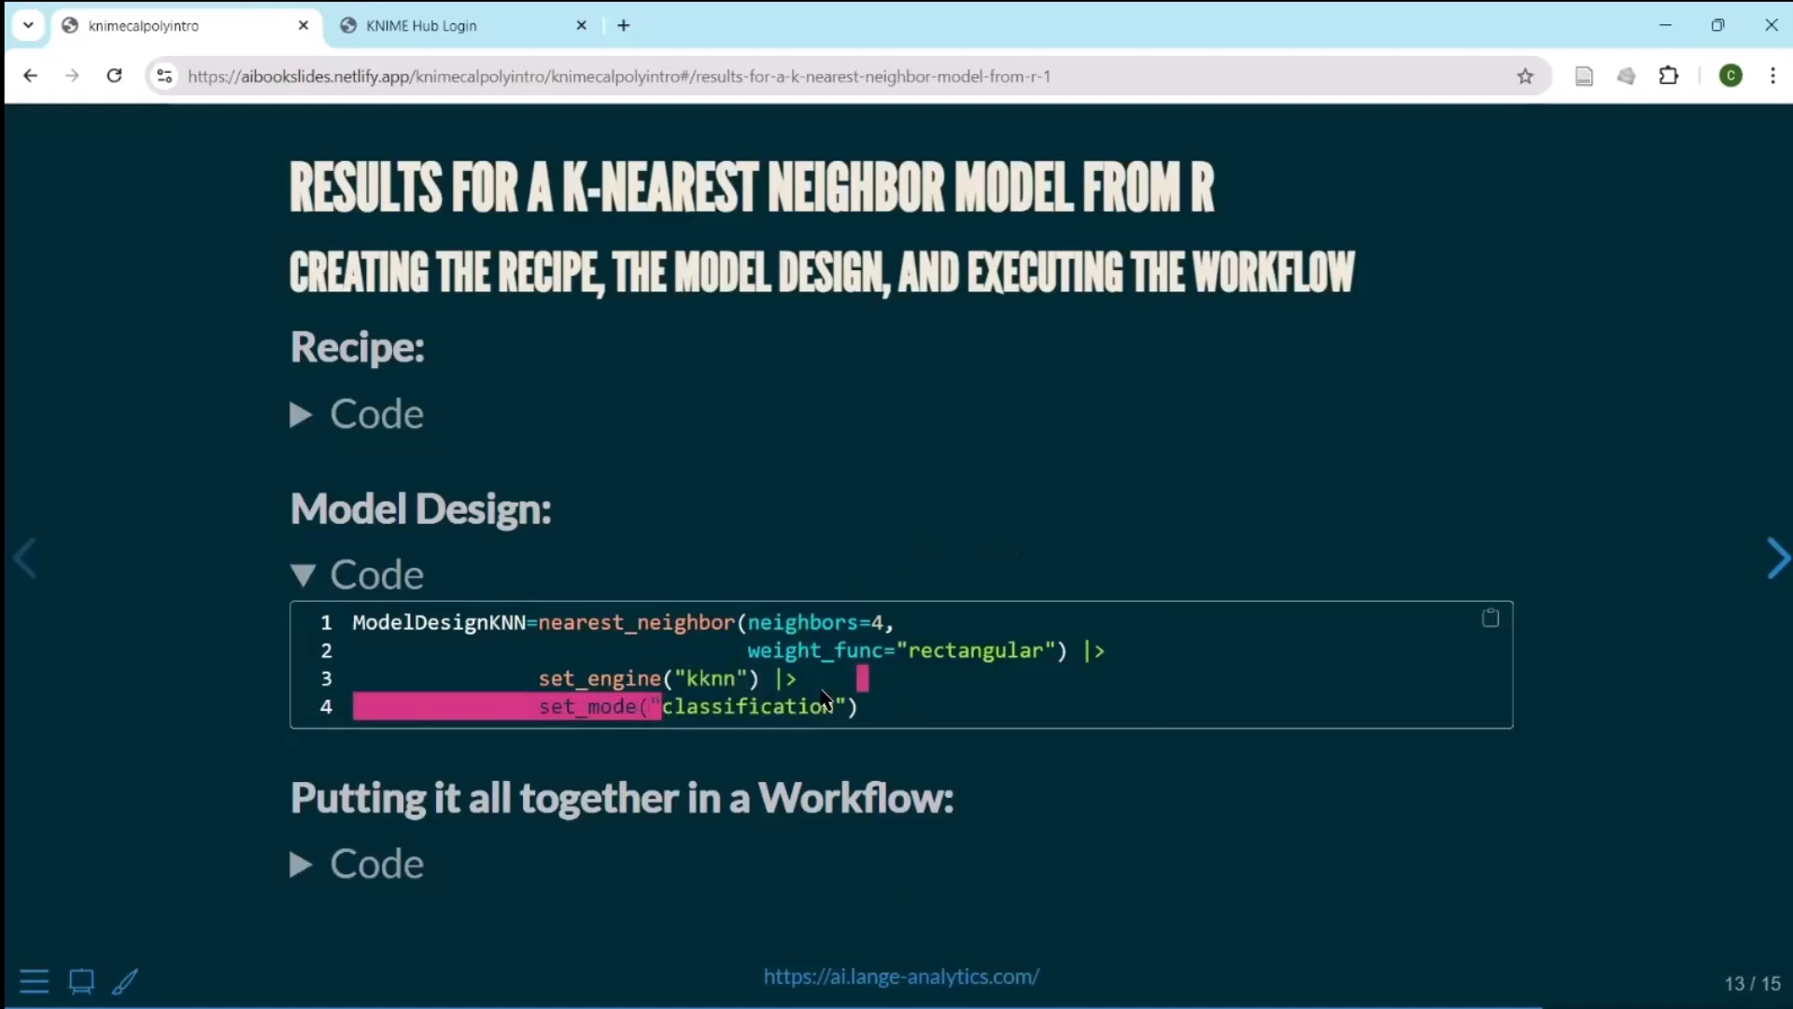
{"action": "left_click", "coordinate": [308, 582]}
{"action": "left_click", "coordinate": [307, 581]}
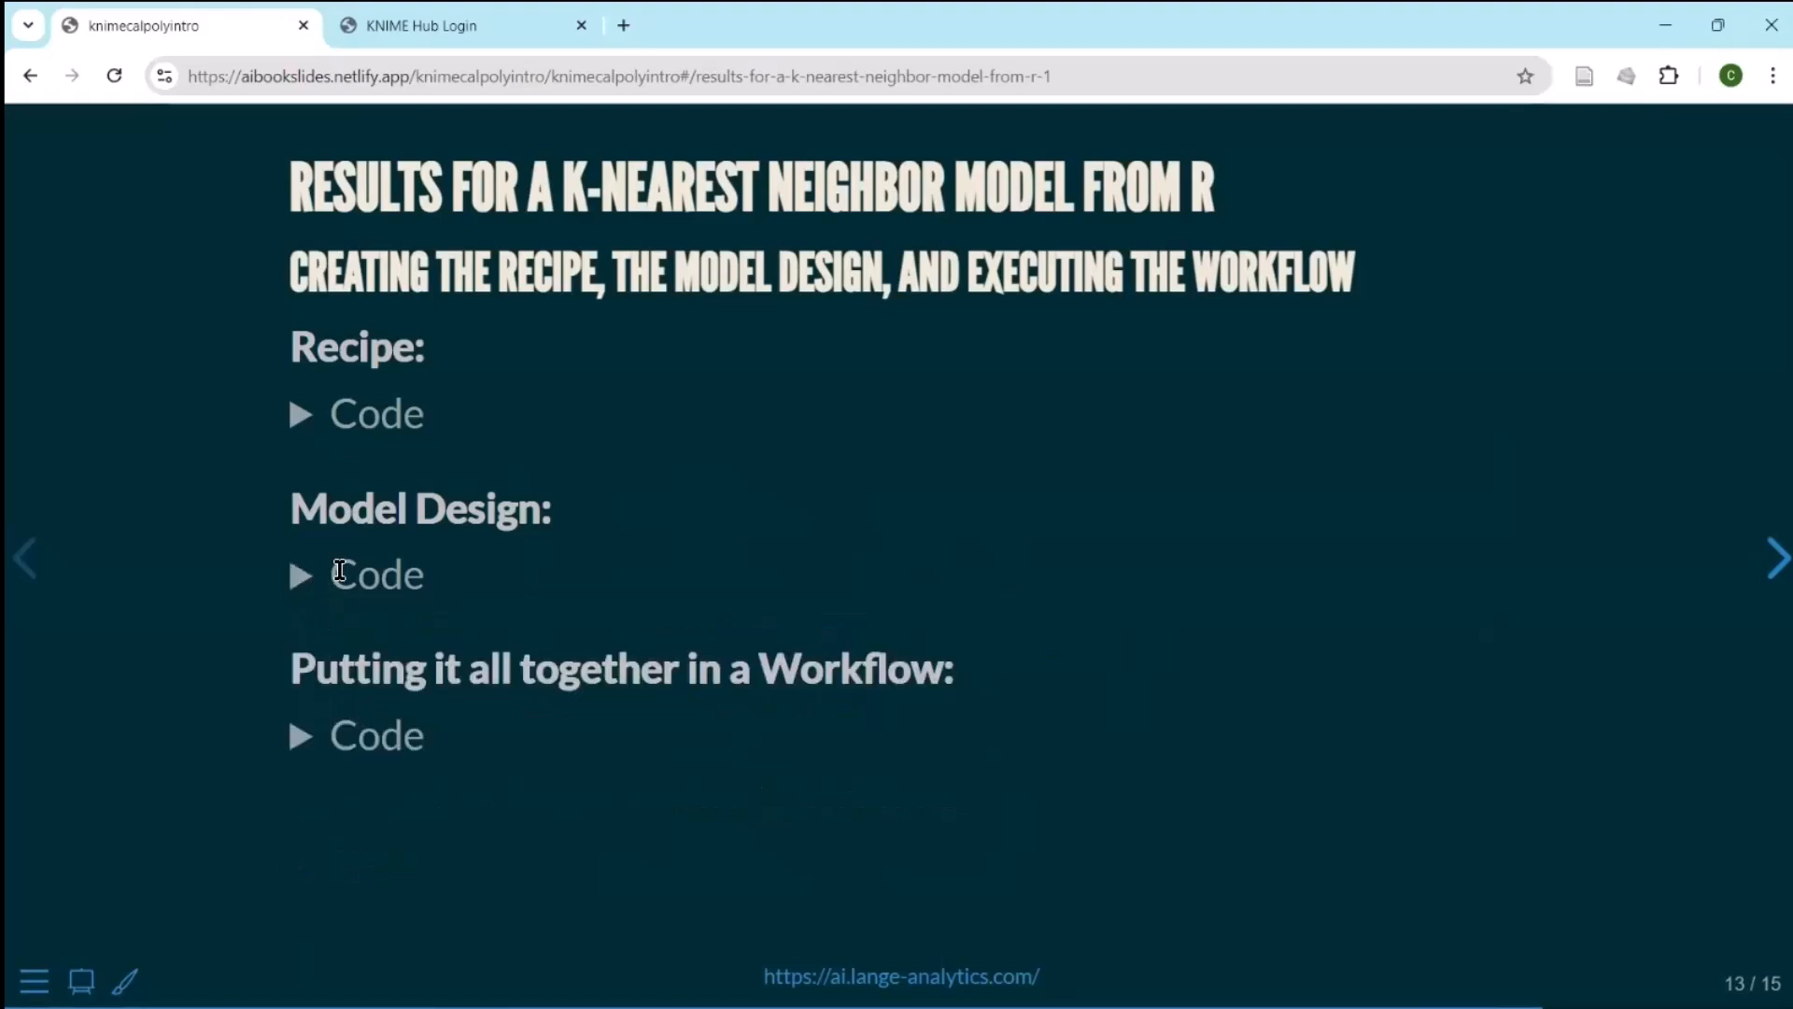
Step: Examine the workflow code alongside the Recipe and Model Design code, highlight fit(DataTrain), and collapse the code blocks
{"action": "left_click", "coordinate": [302, 736]}
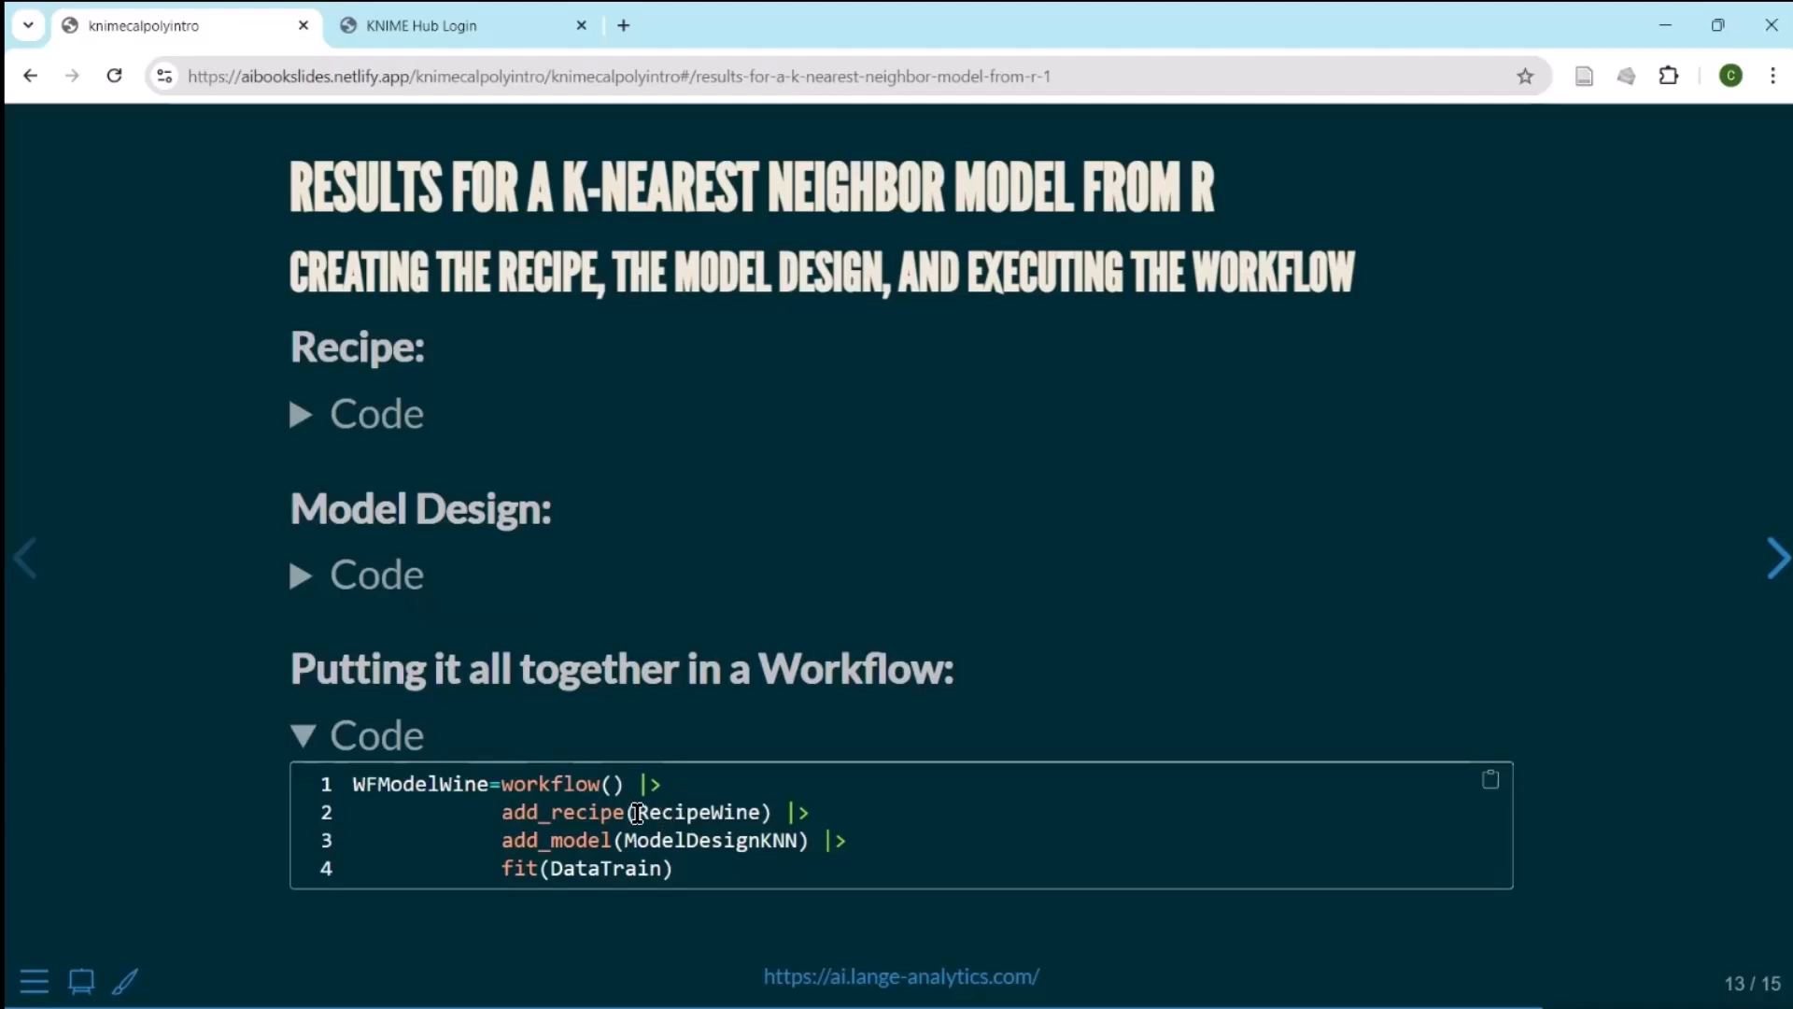
{"action": "left_click", "coordinate": [302, 417]}
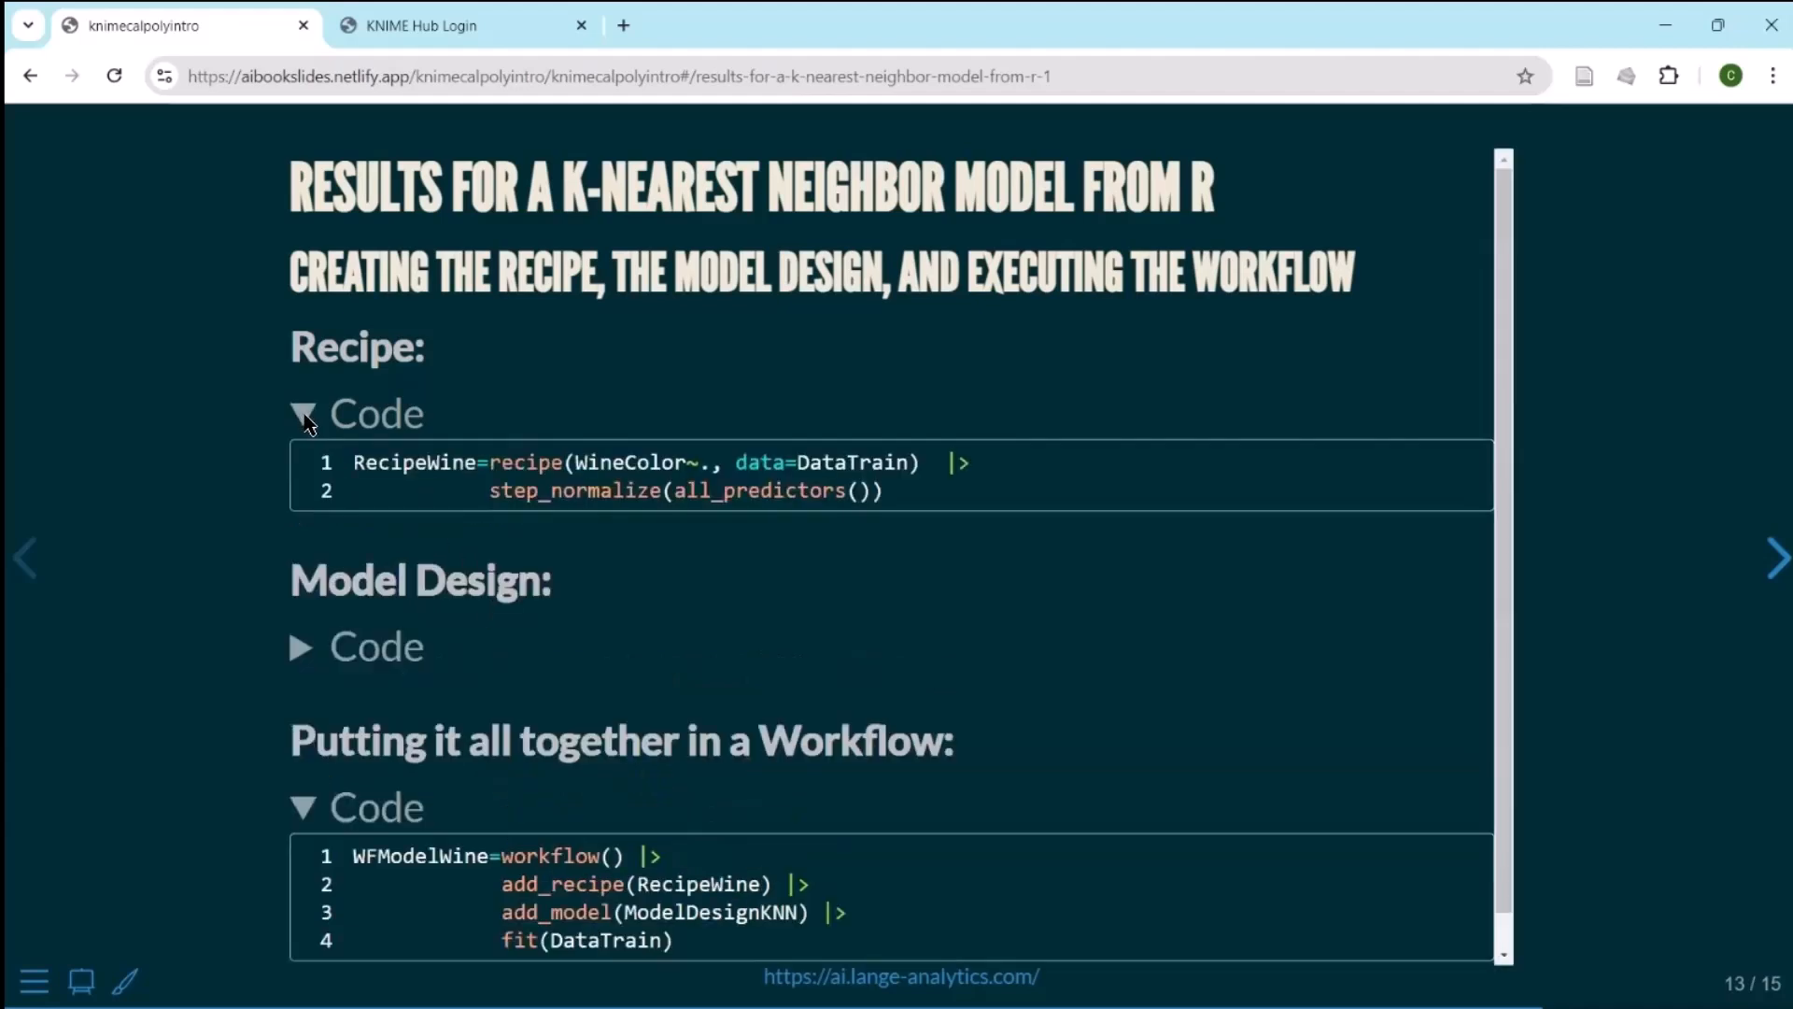
{"action": "left_click", "coordinate": [302, 417]}
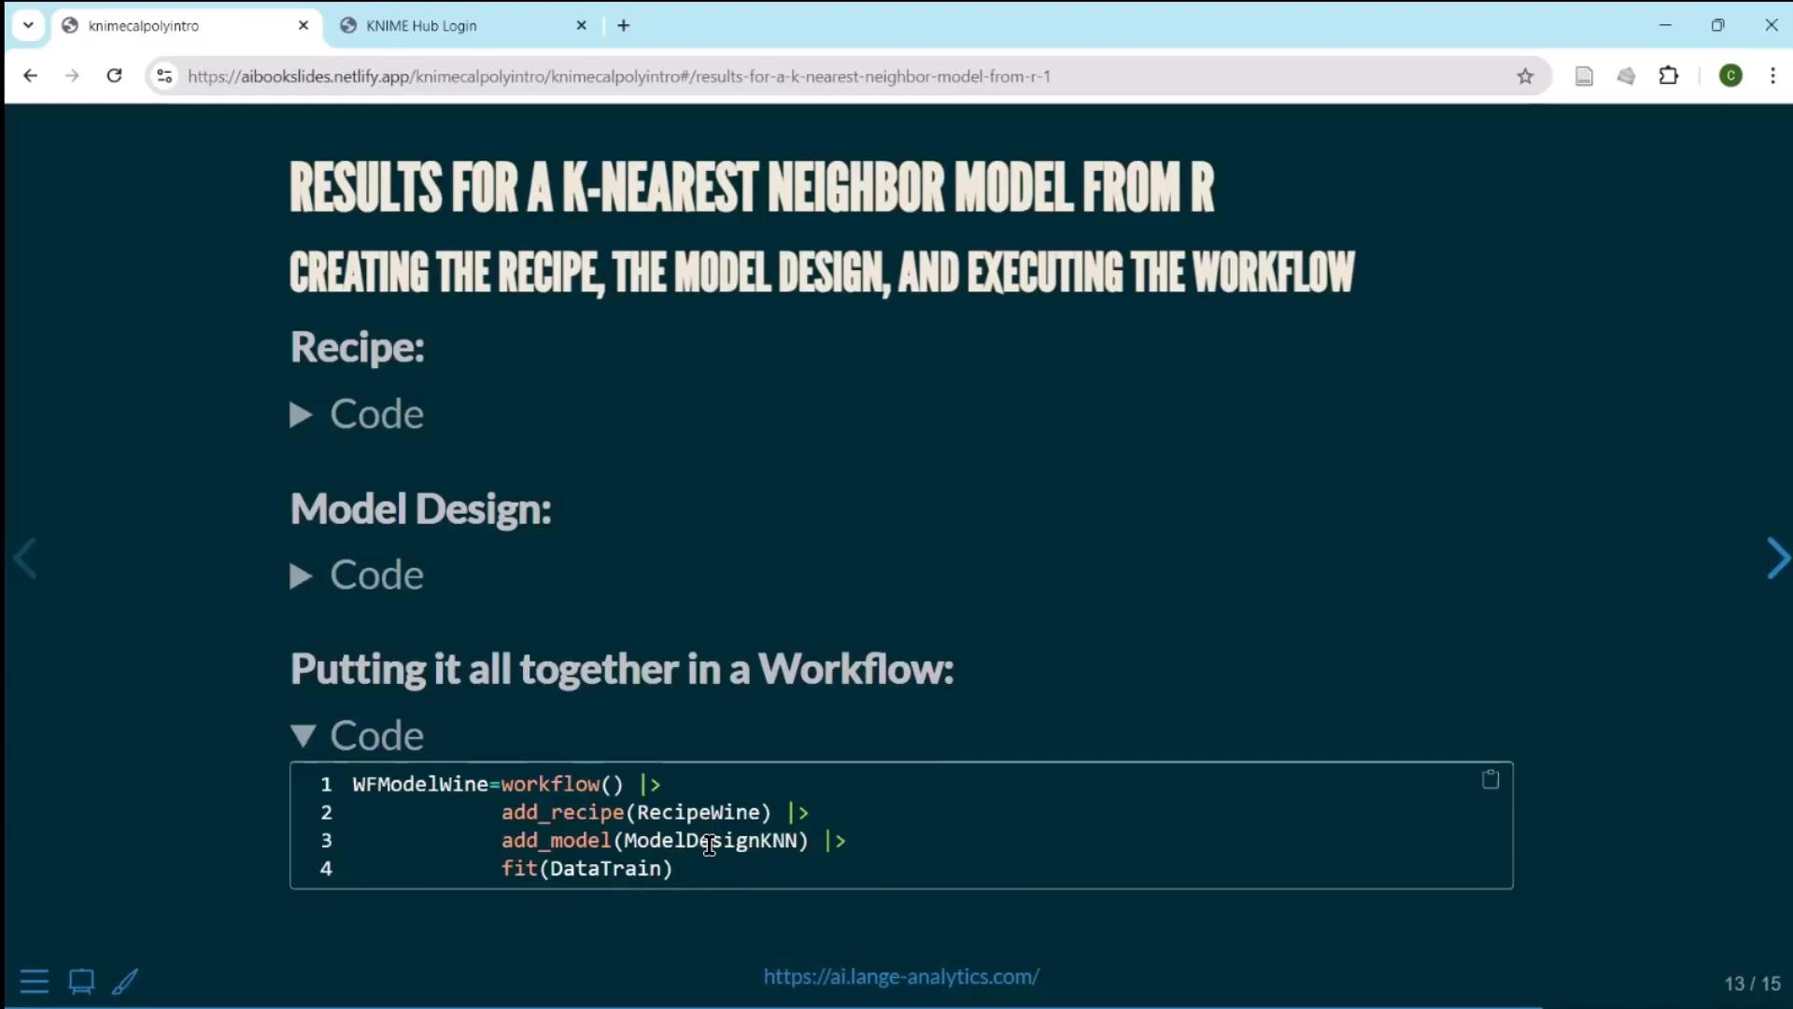
{"action": "left_click", "coordinate": [307, 583]}
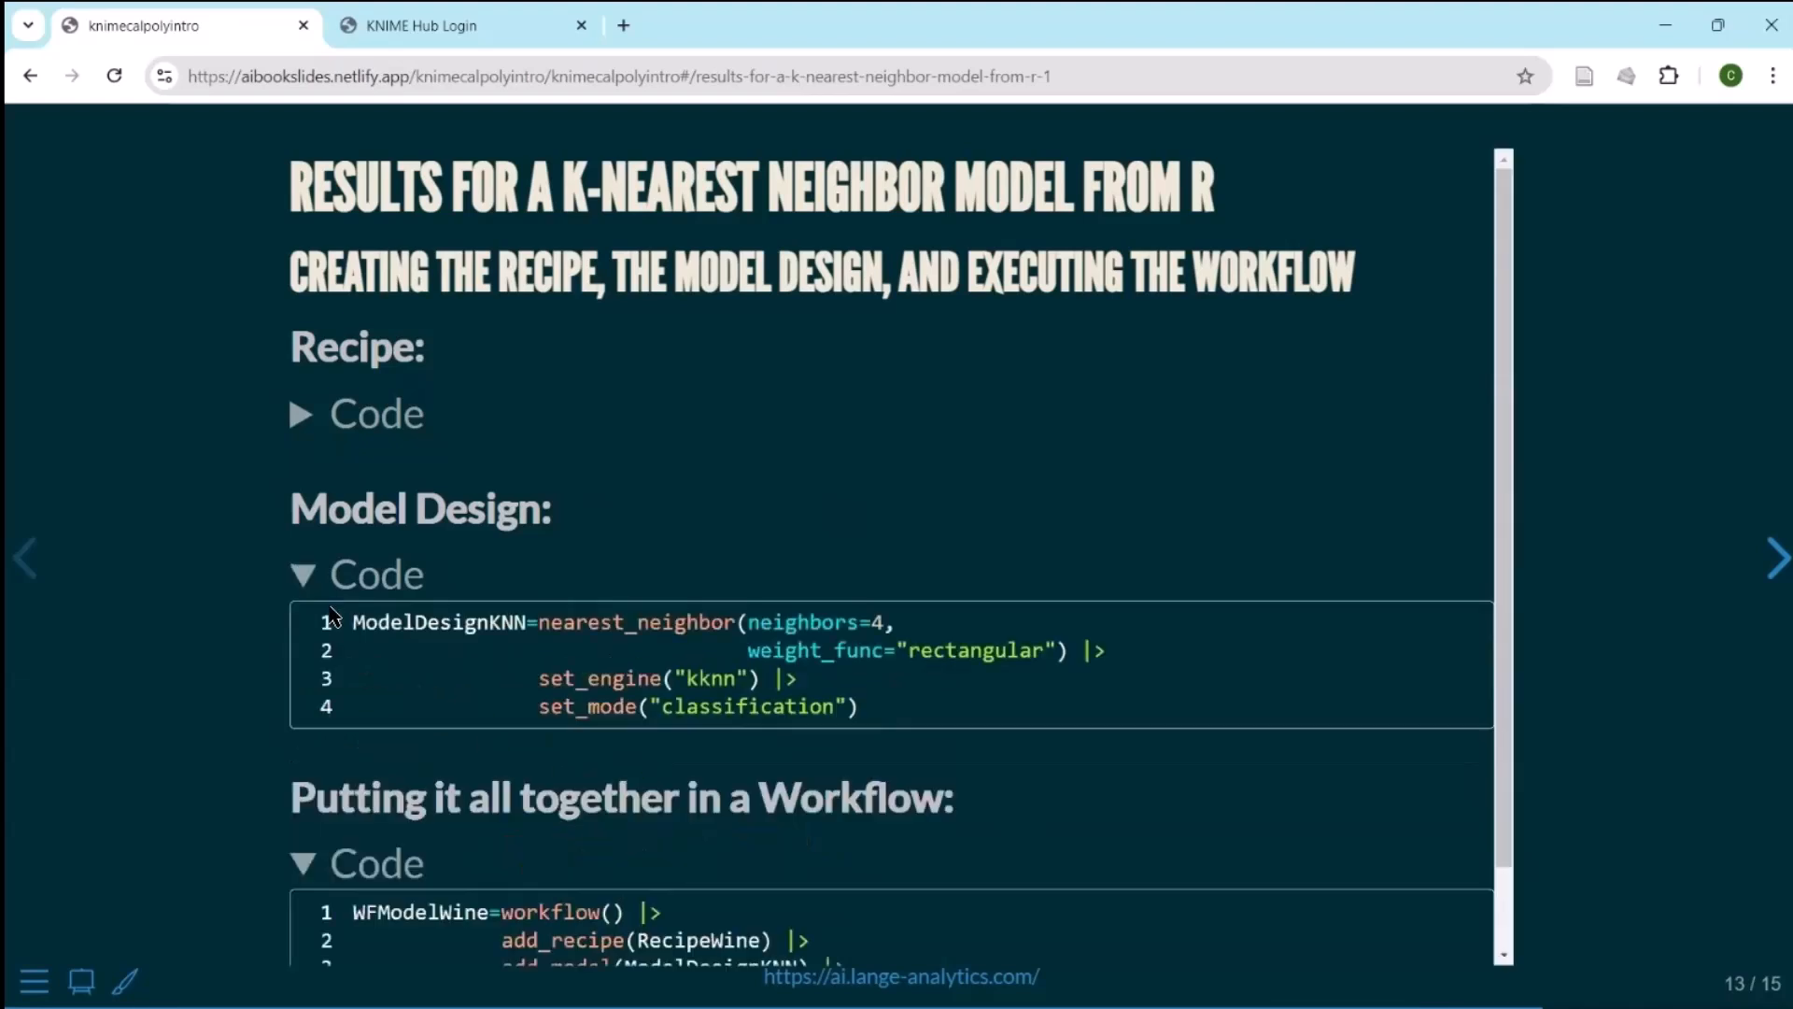
{"action": "left_click", "coordinate": [304, 577]}
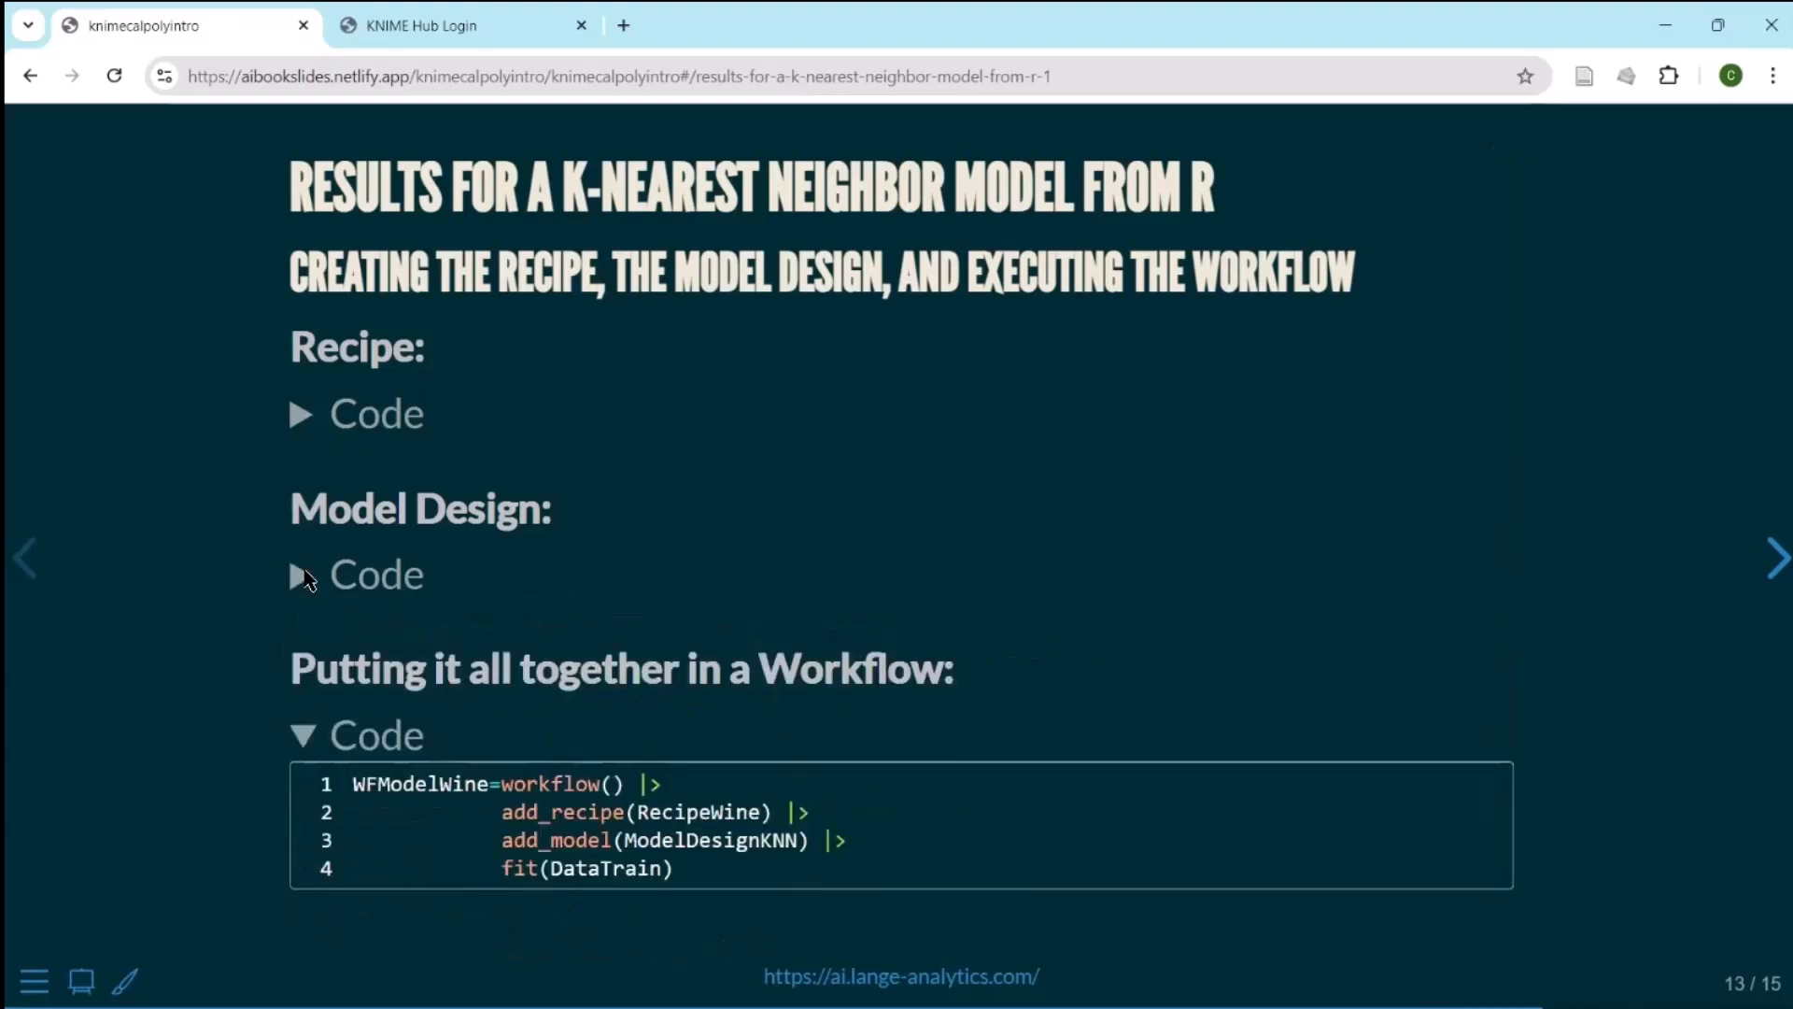
{"action": "left_click_drag", "start_coordinate": [502, 868], "coordinate": [675, 870]}
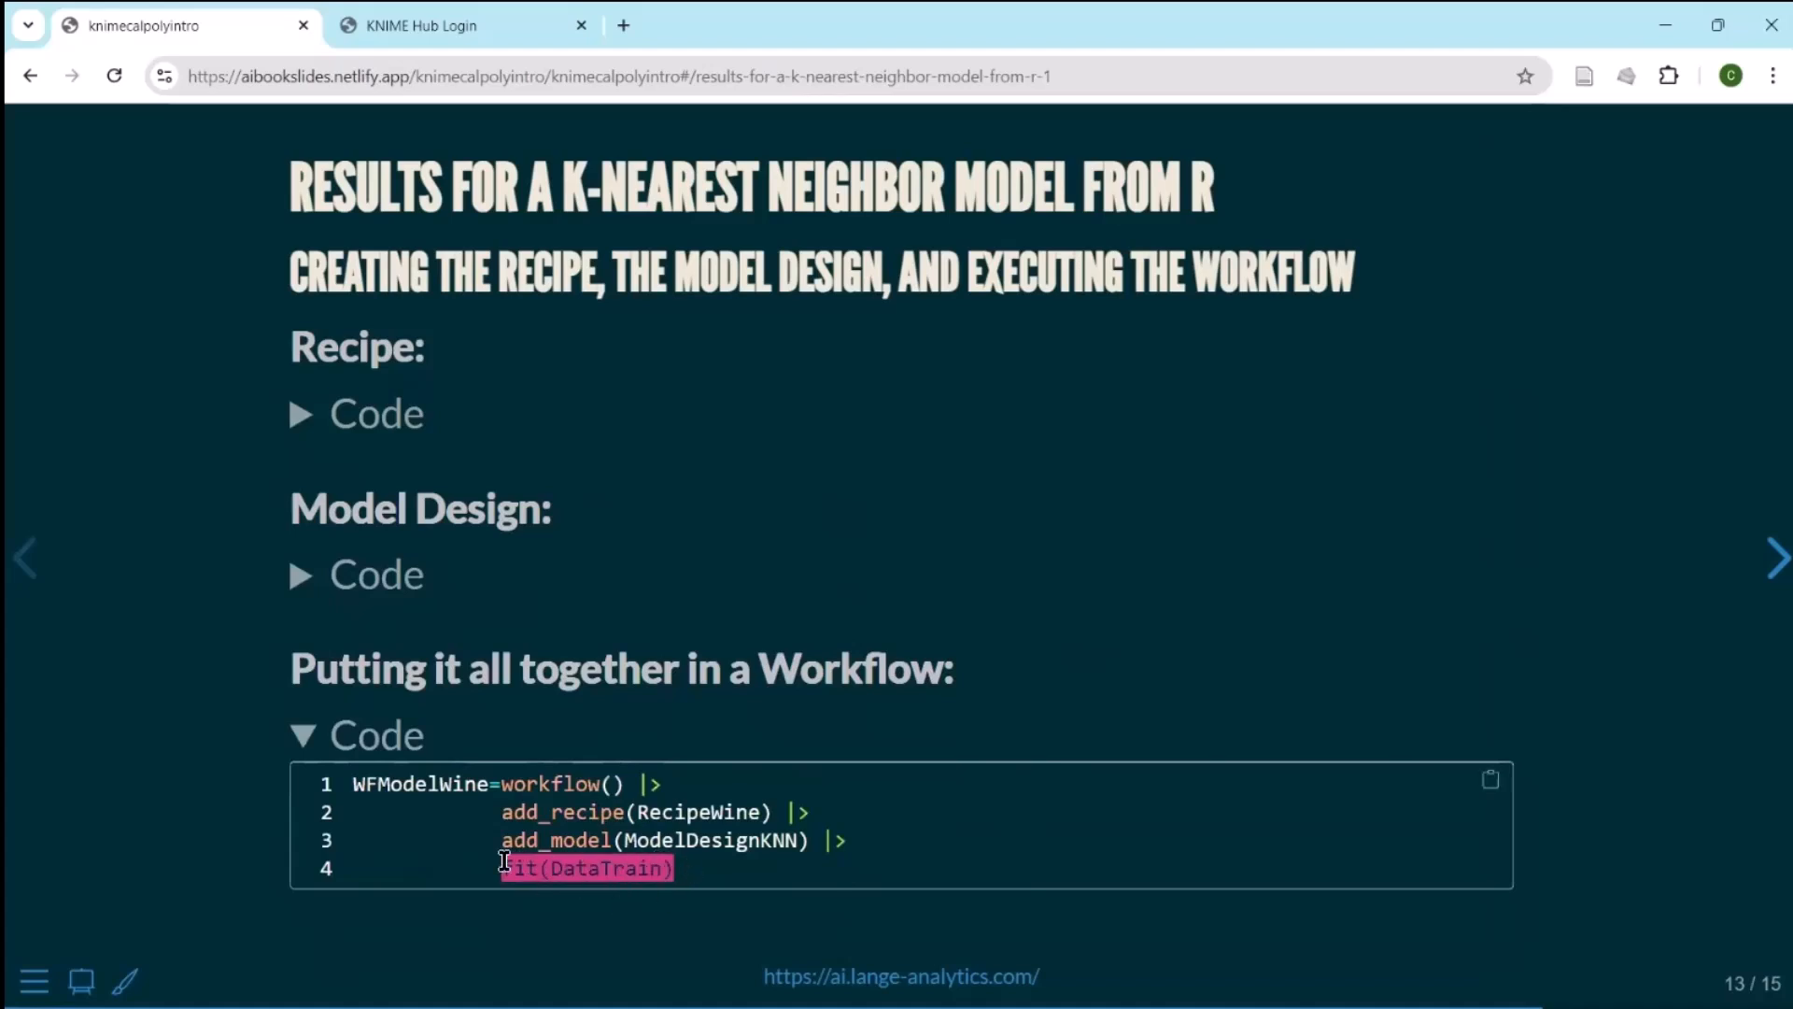
{"action": "left_click", "coordinate": [314, 738]}
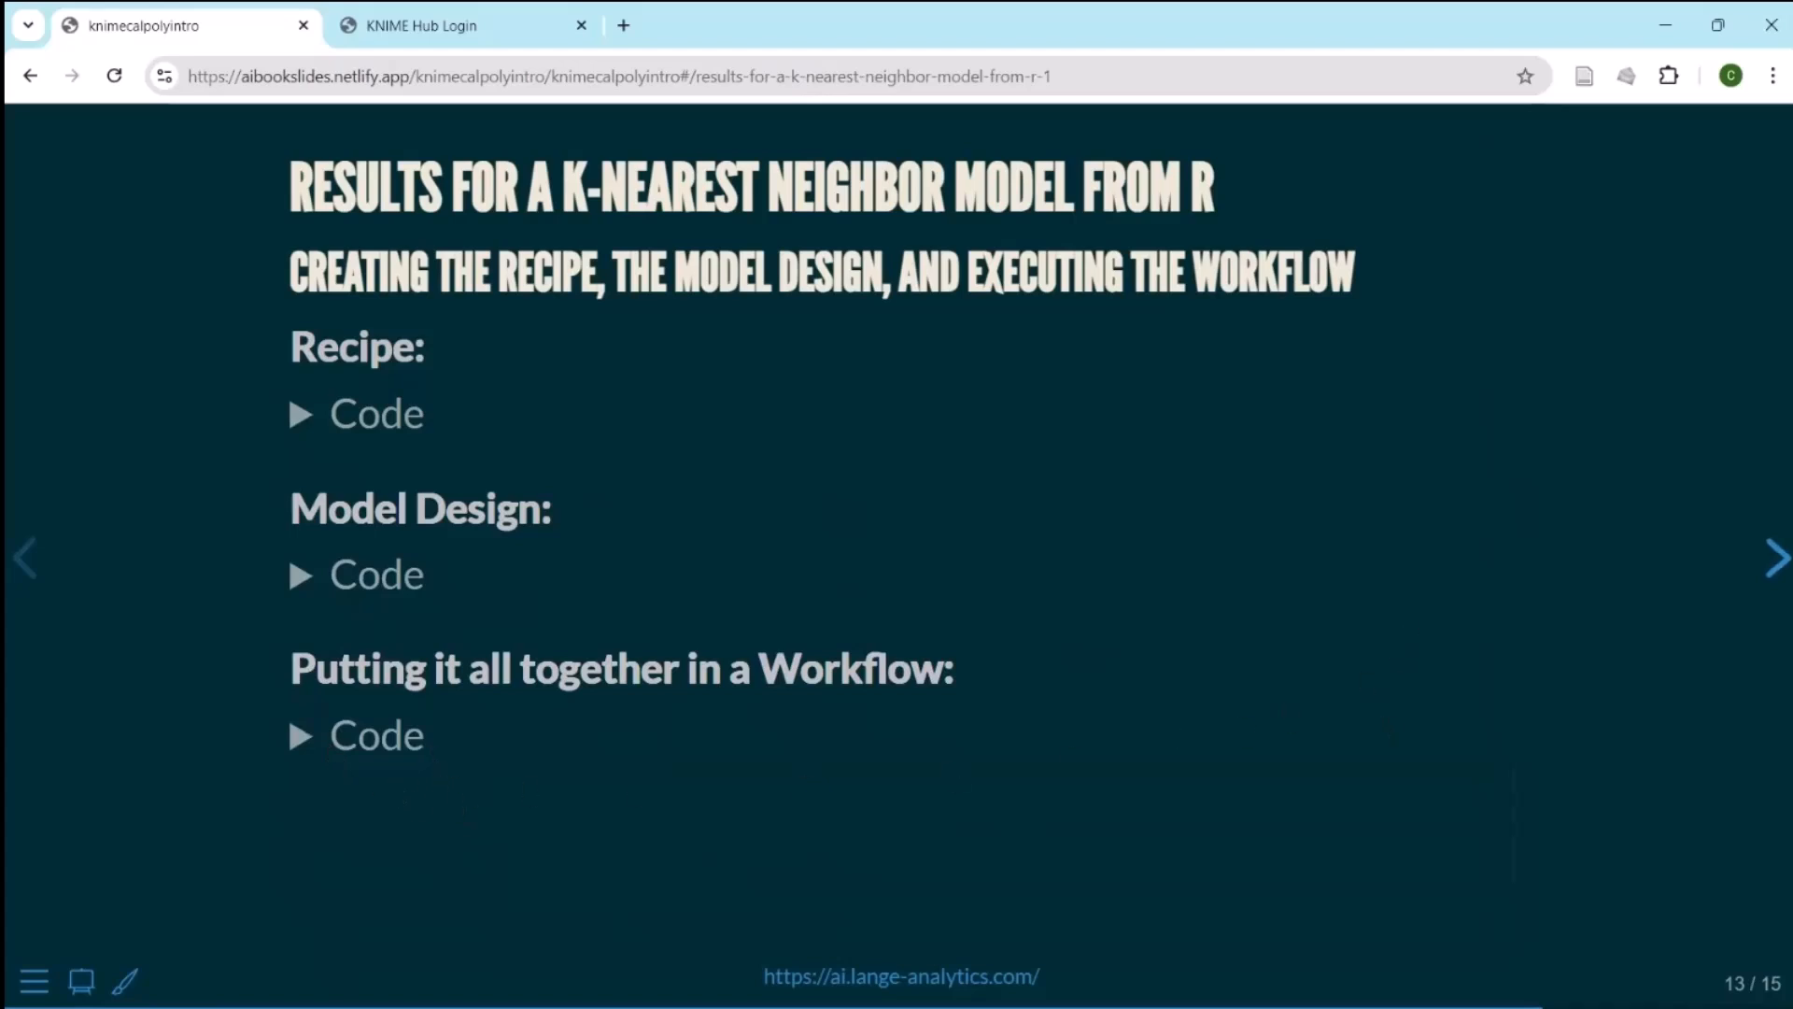
Step: Advance to the Predictive Quality slide, expand the testing data prediction code, and highlight the augment command and its DataTest argument
{"action": "key", "text": "Right"}
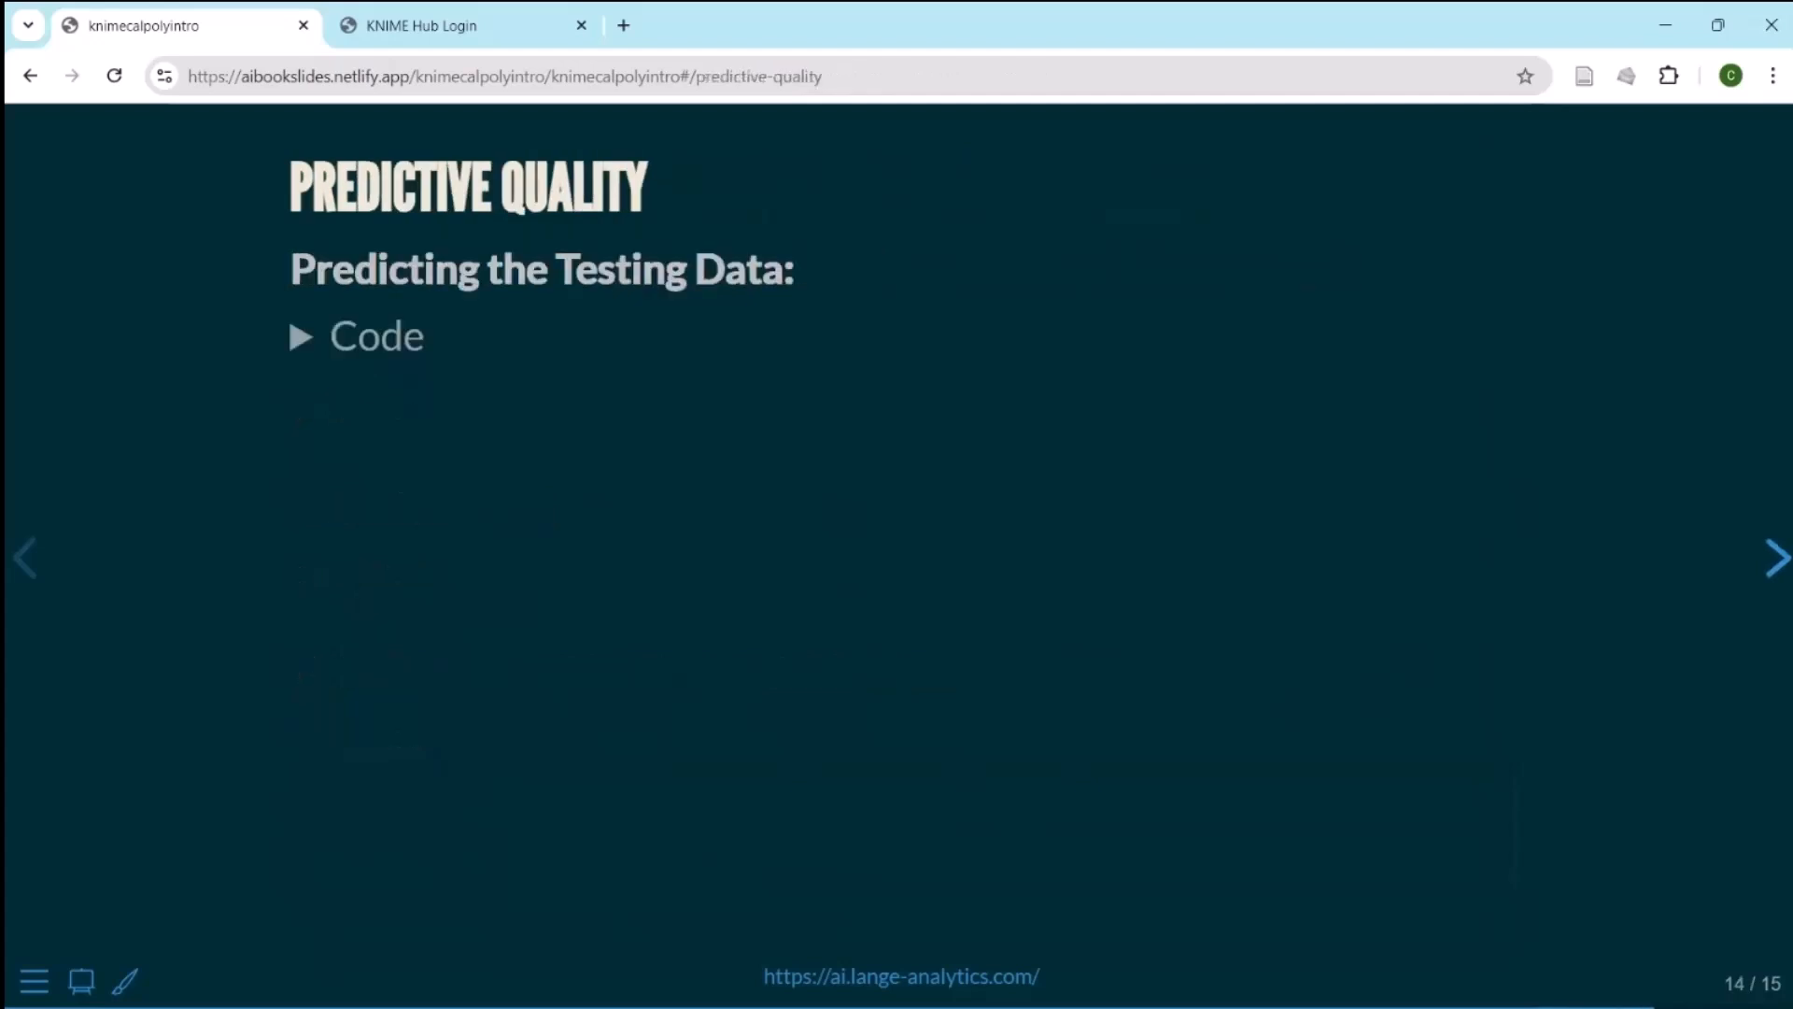
{"action": "left_click", "coordinate": [301, 338]}
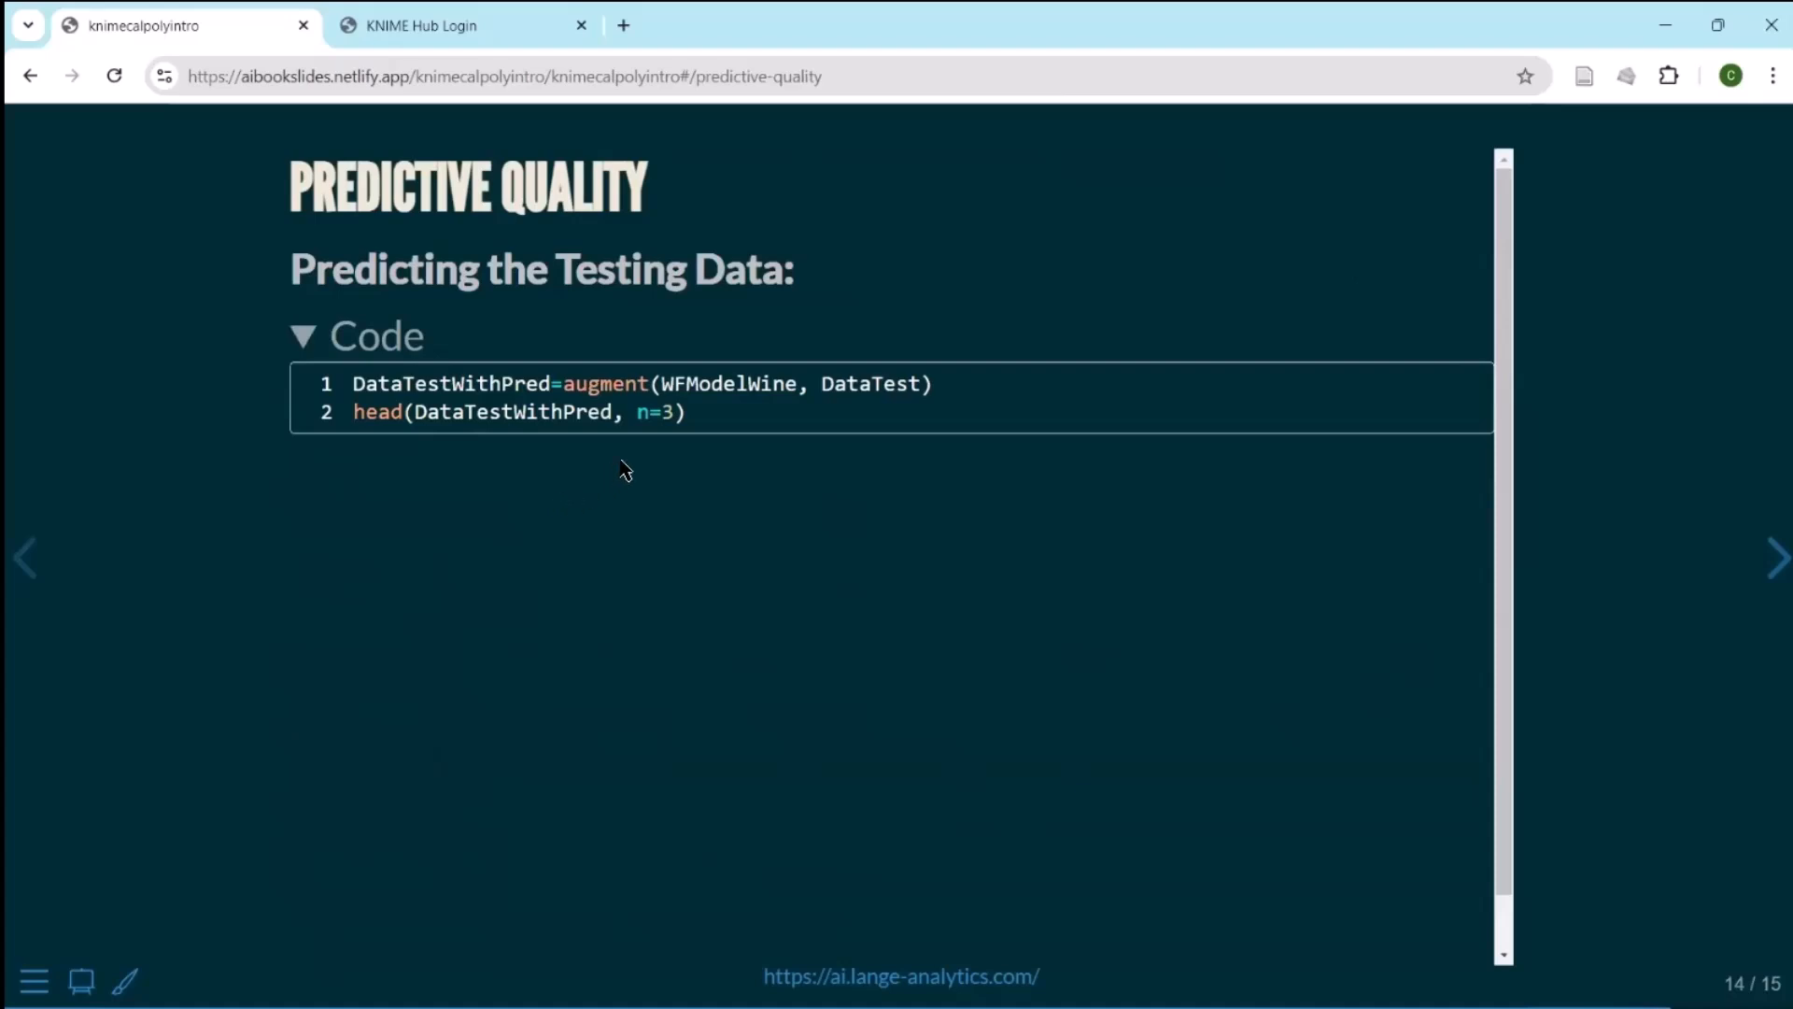
{"action": "left_click_drag", "start_coordinate": [564, 386], "coordinate": [649, 385]}
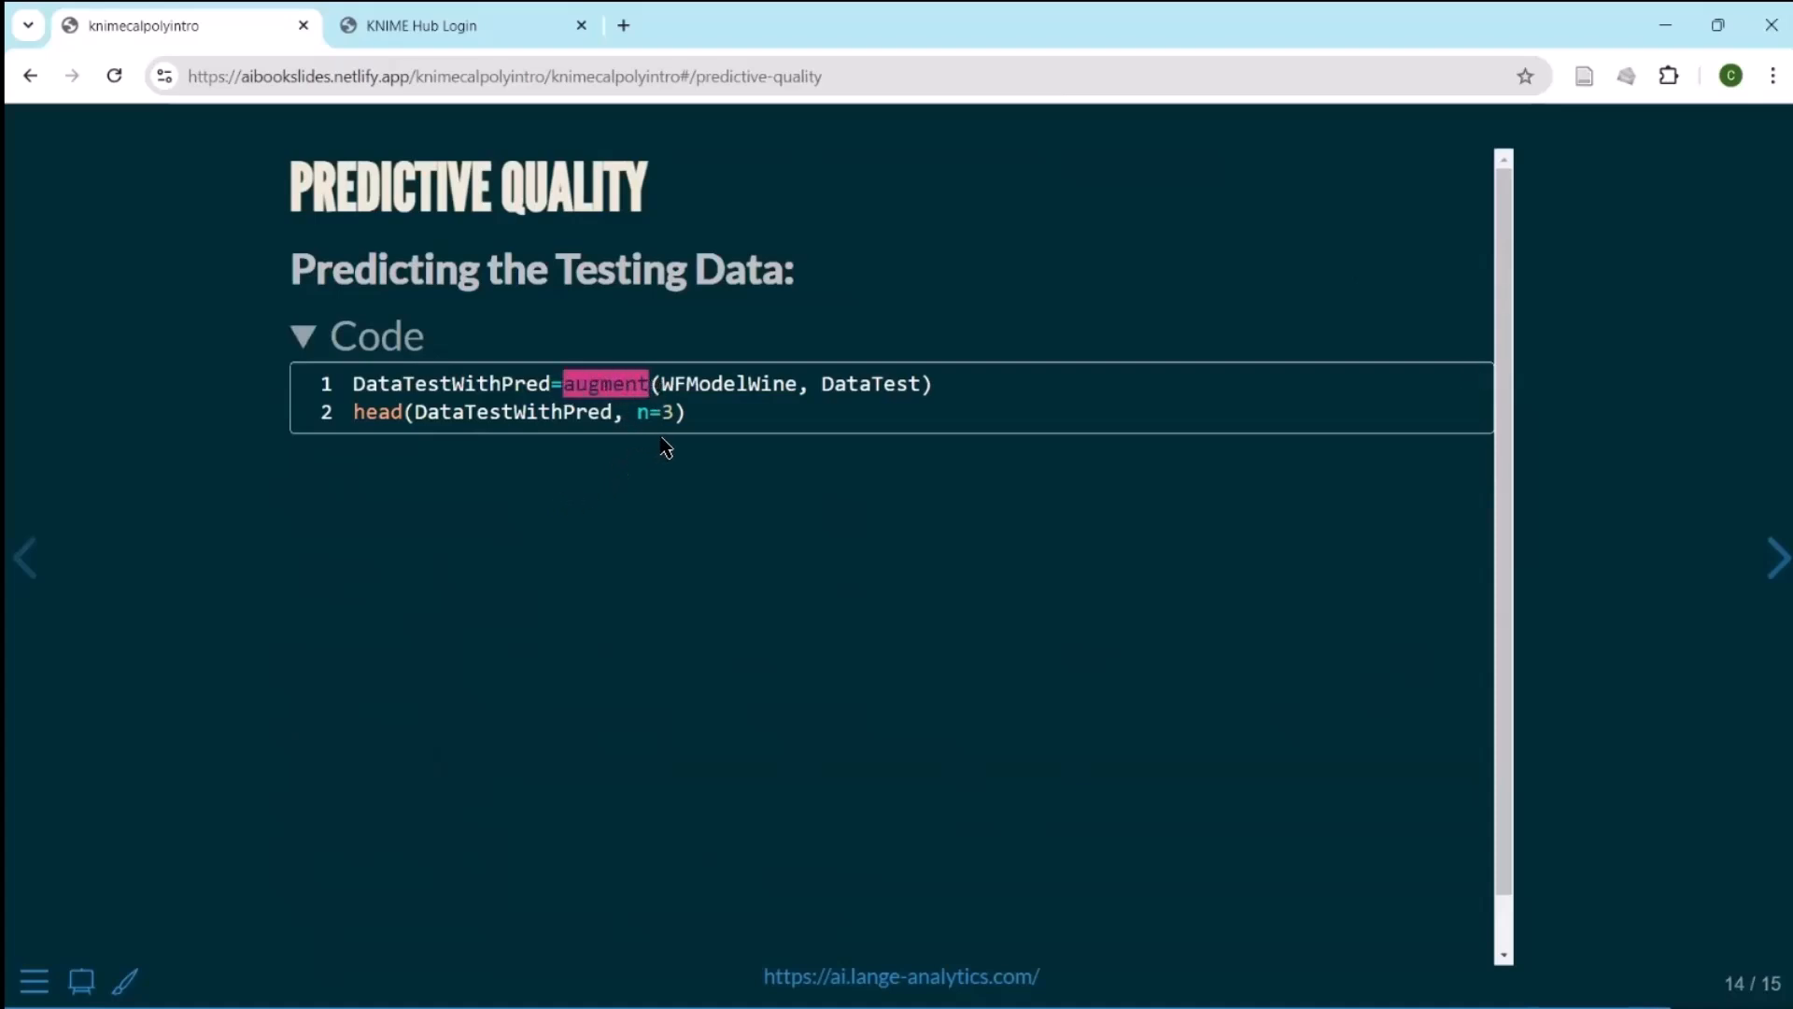
{"action": "left_click_drag", "start_coordinate": [664, 382], "coordinate": [923, 384]}
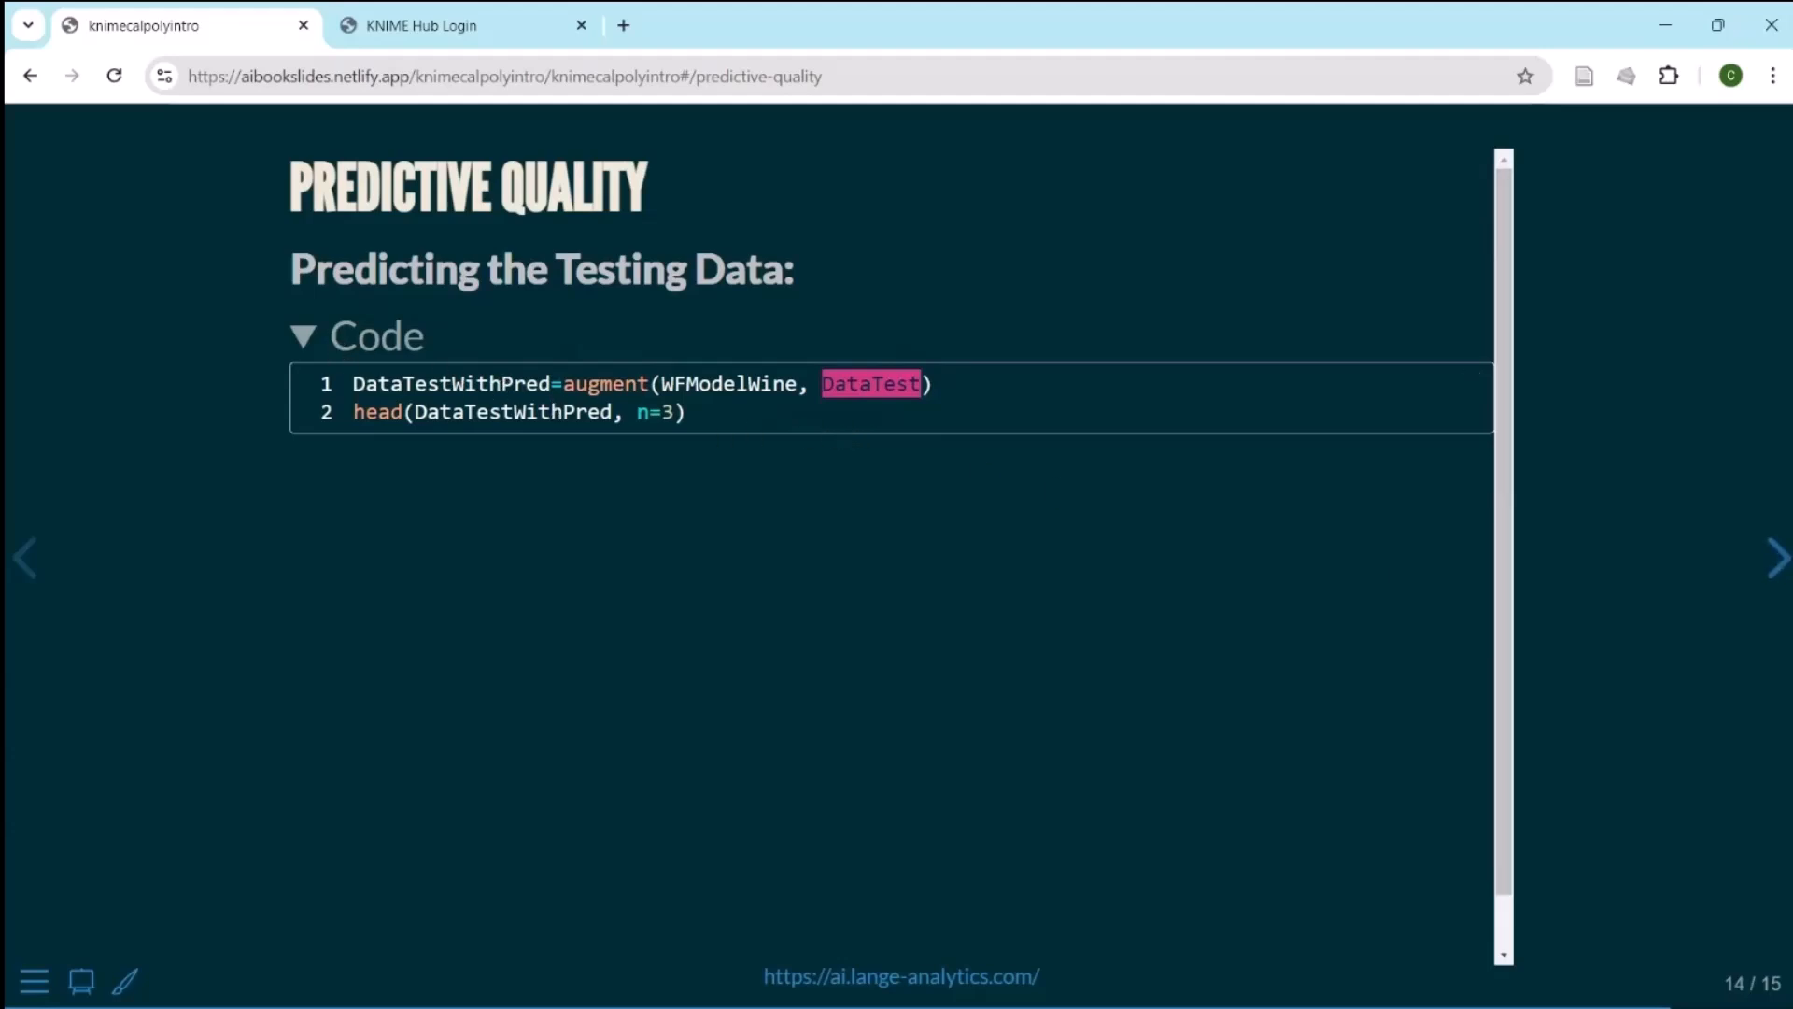
Step: Reveal the prediction output, compare the .pred_class entries with the WineColor column by highlighting them, and collapse the code
{"action": "left_click", "coordinate": [1777, 558]}
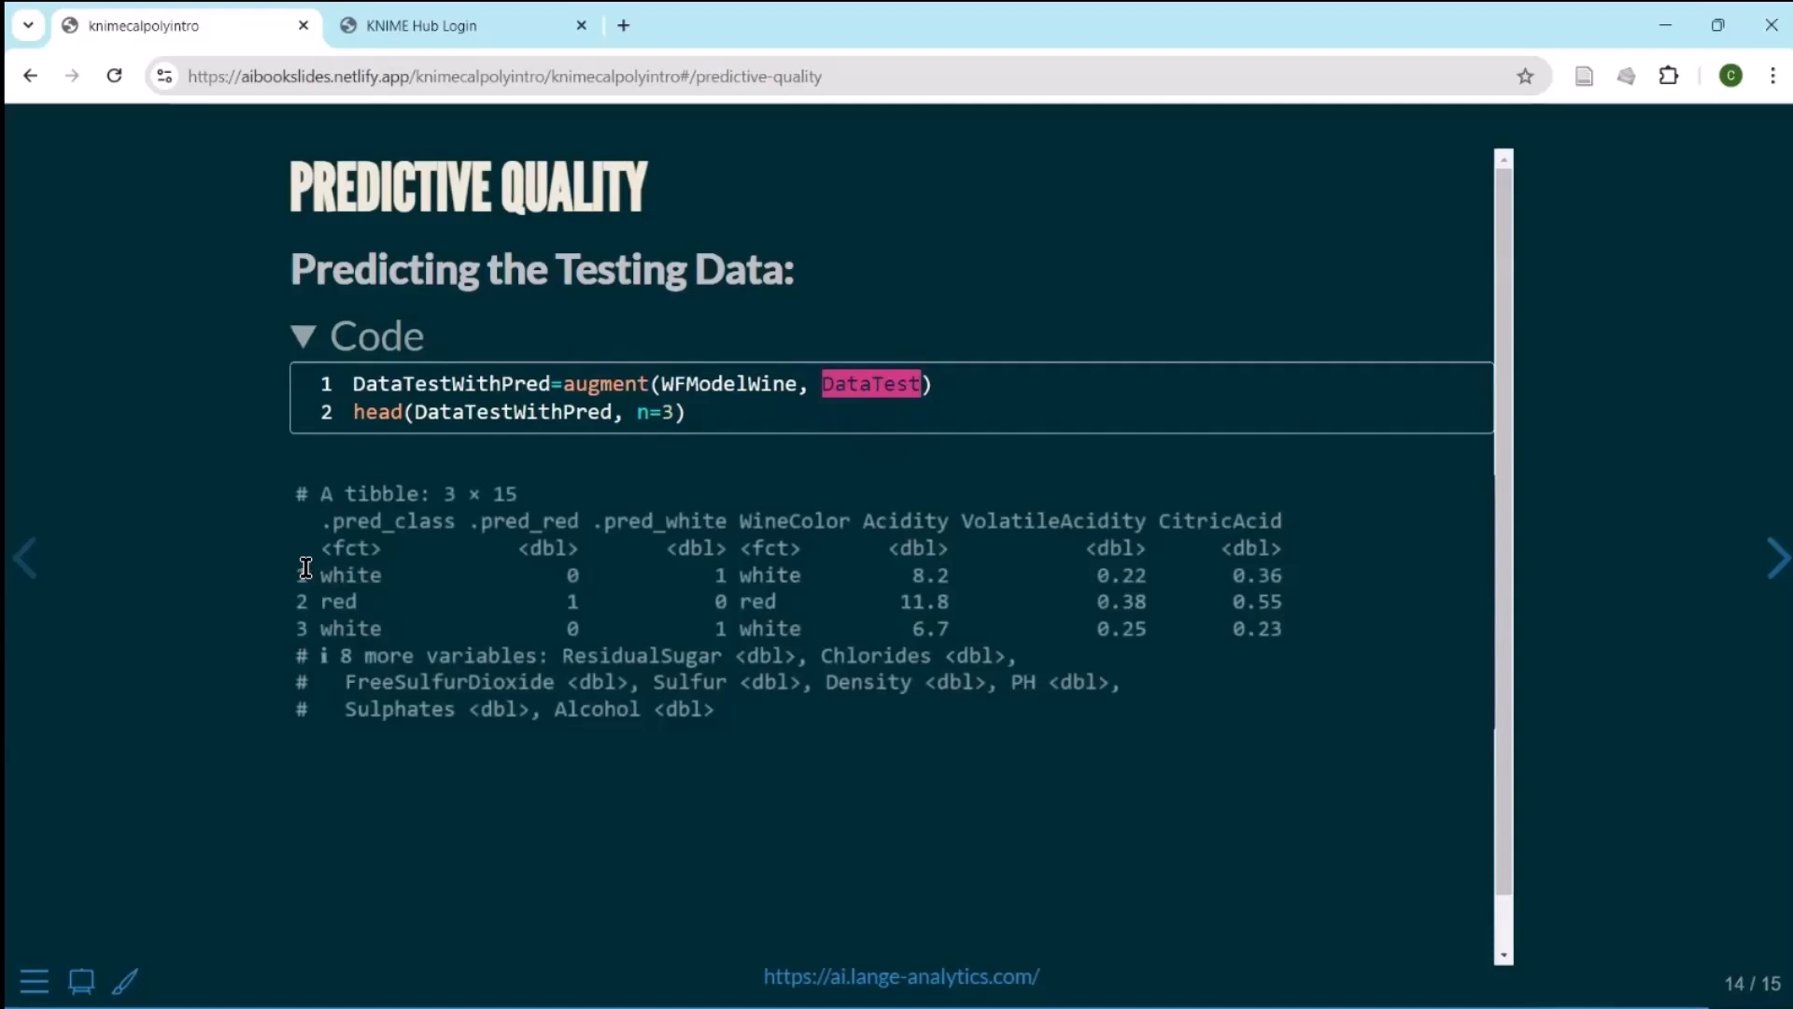
{"action": "left_click_drag", "start_coordinate": [320, 521], "coordinate": [446, 526]}
{"action": "left_click_drag", "start_coordinate": [326, 576], "coordinate": [381, 578]}
{"action": "left_click", "coordinate": [333, 601]}
{"action": "double_click", "coordinate": [334, 601]}
{"action": "left_click_drag", "start_coordinate": [321, 628], "coordinate": [360, 628]}
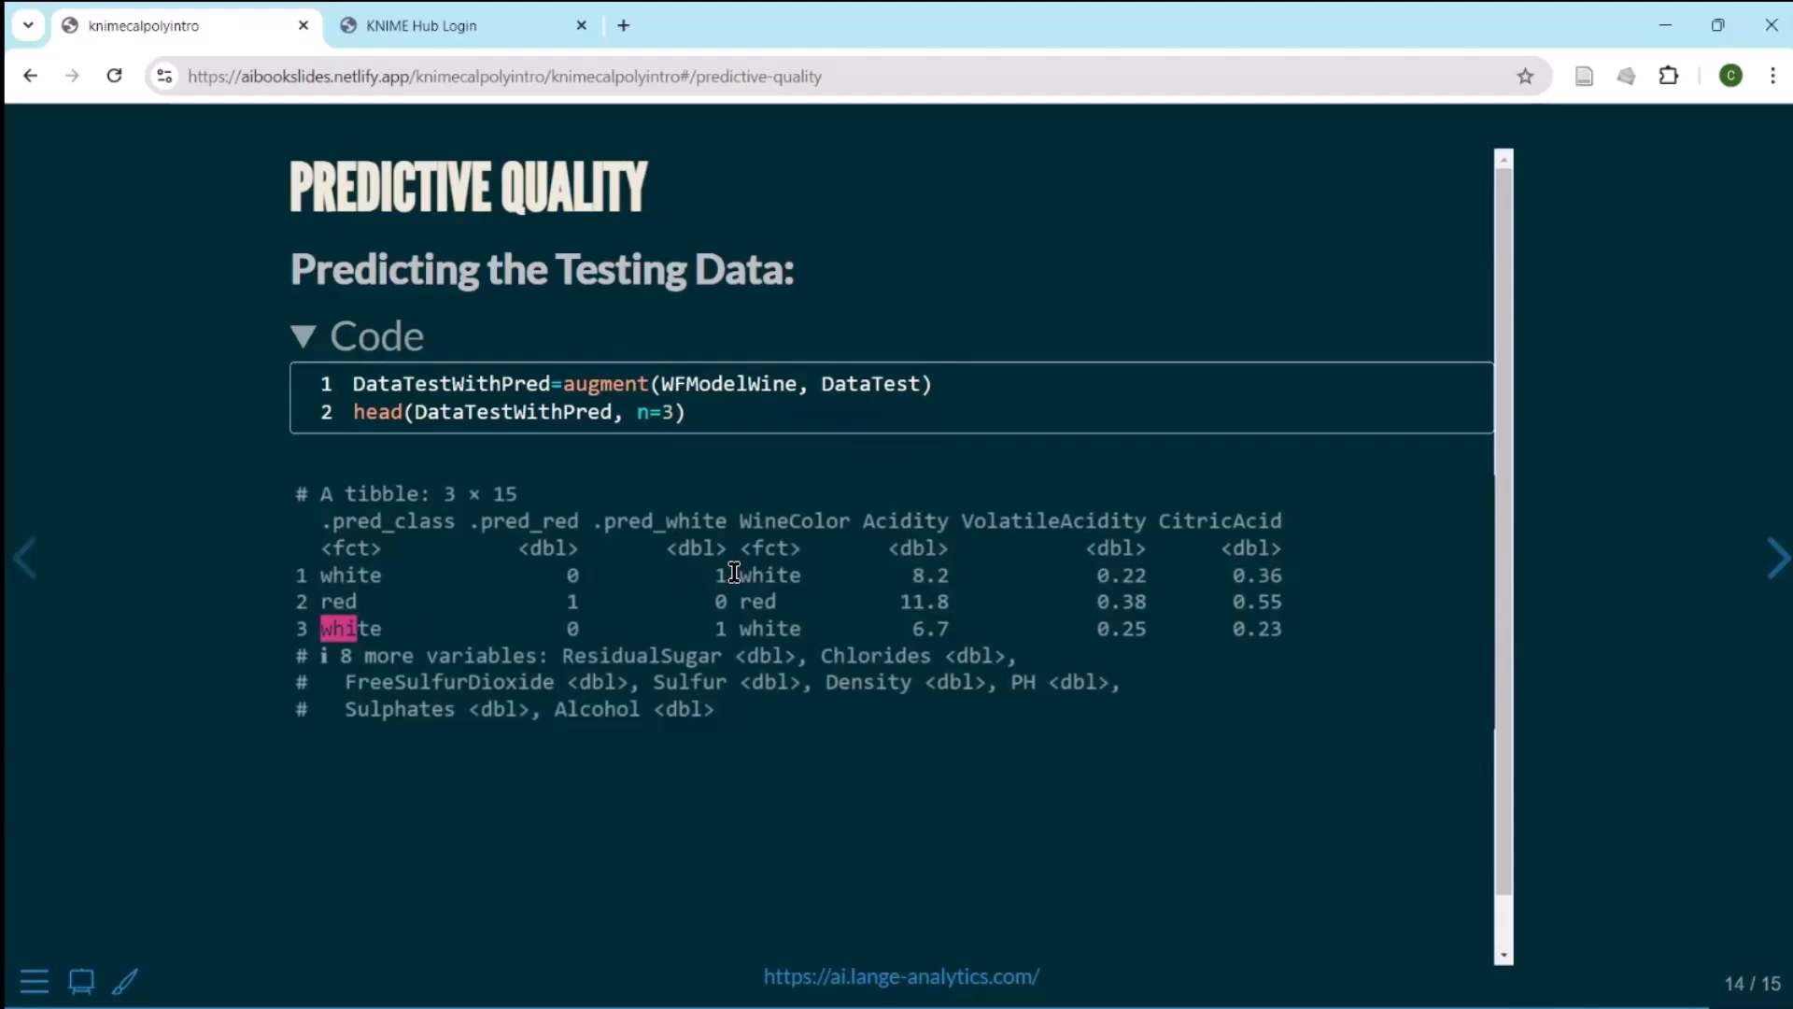
{"action": "left_click_drag", "start_coordinate": [740, 574], "coordinate": [781, 632]}
{"action": "left_click", "coordinate": [306, 344]}
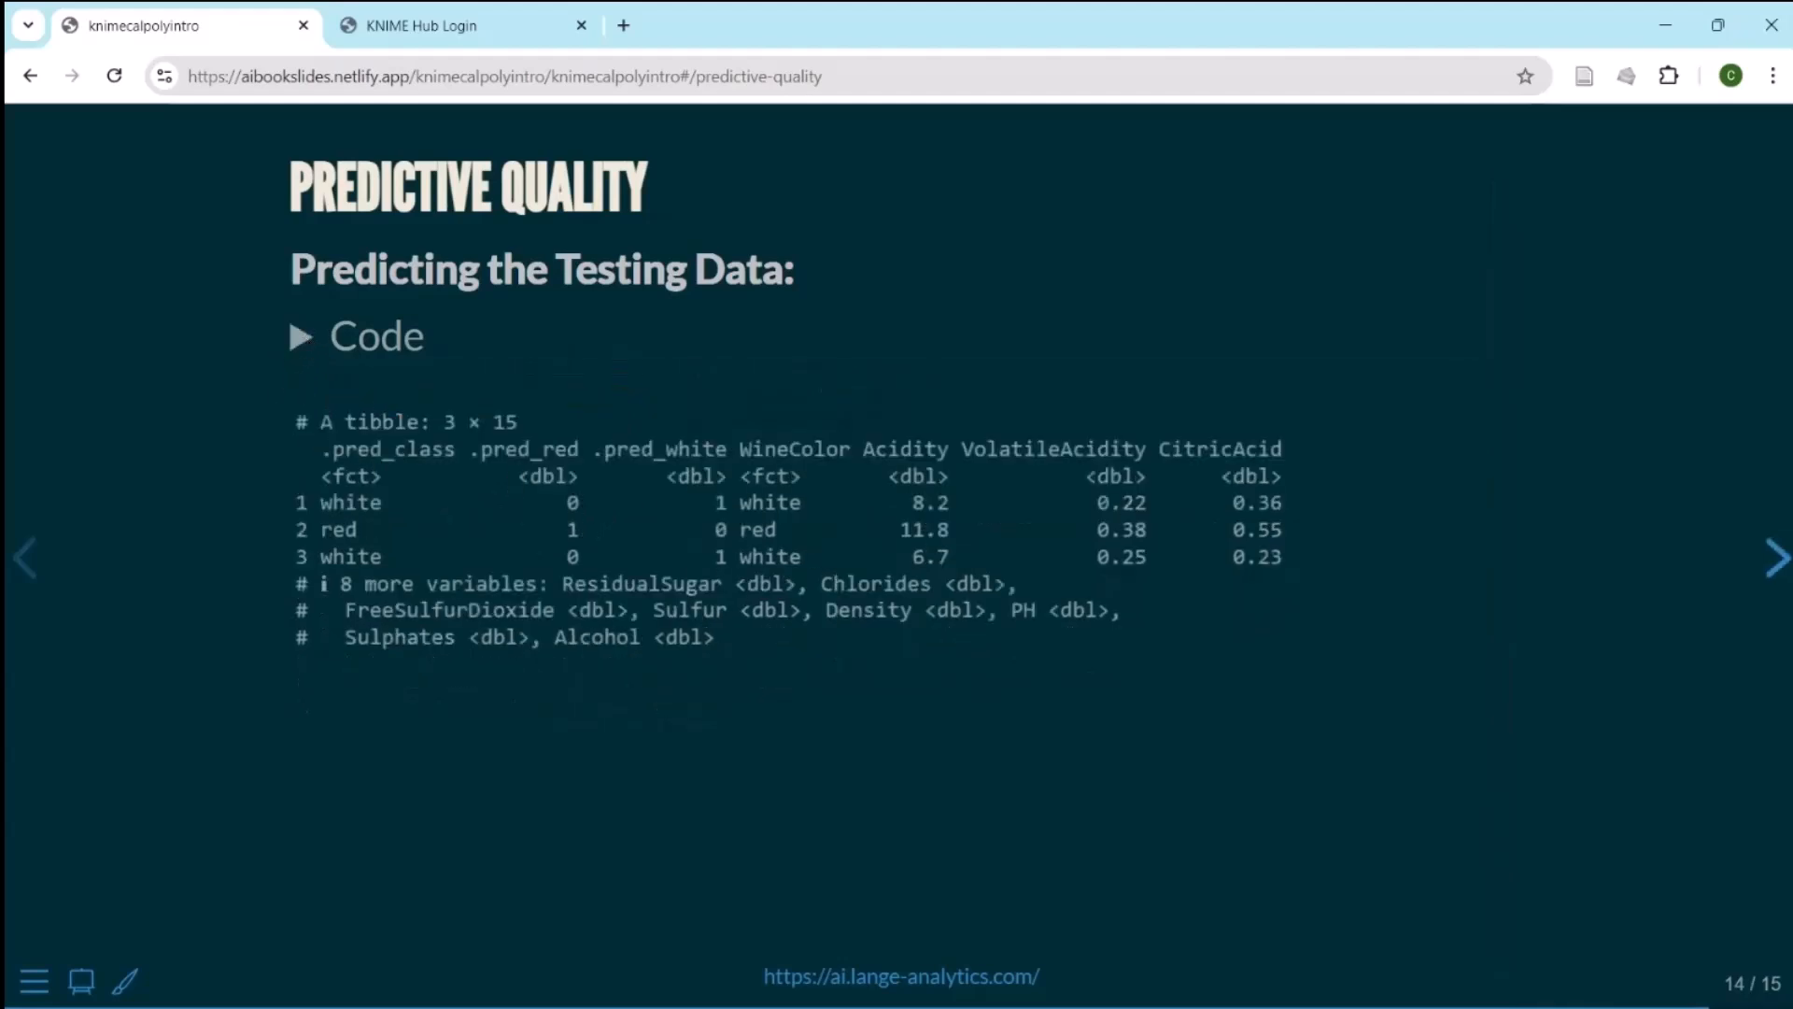
Step: Reveal the Creating the Confusion Matrix section and examine its code, highlighting DataTestWithPred, WineColor and .pred_class, and collapse it again
{"action": "left_click", "coordinate": [1777, 558]}
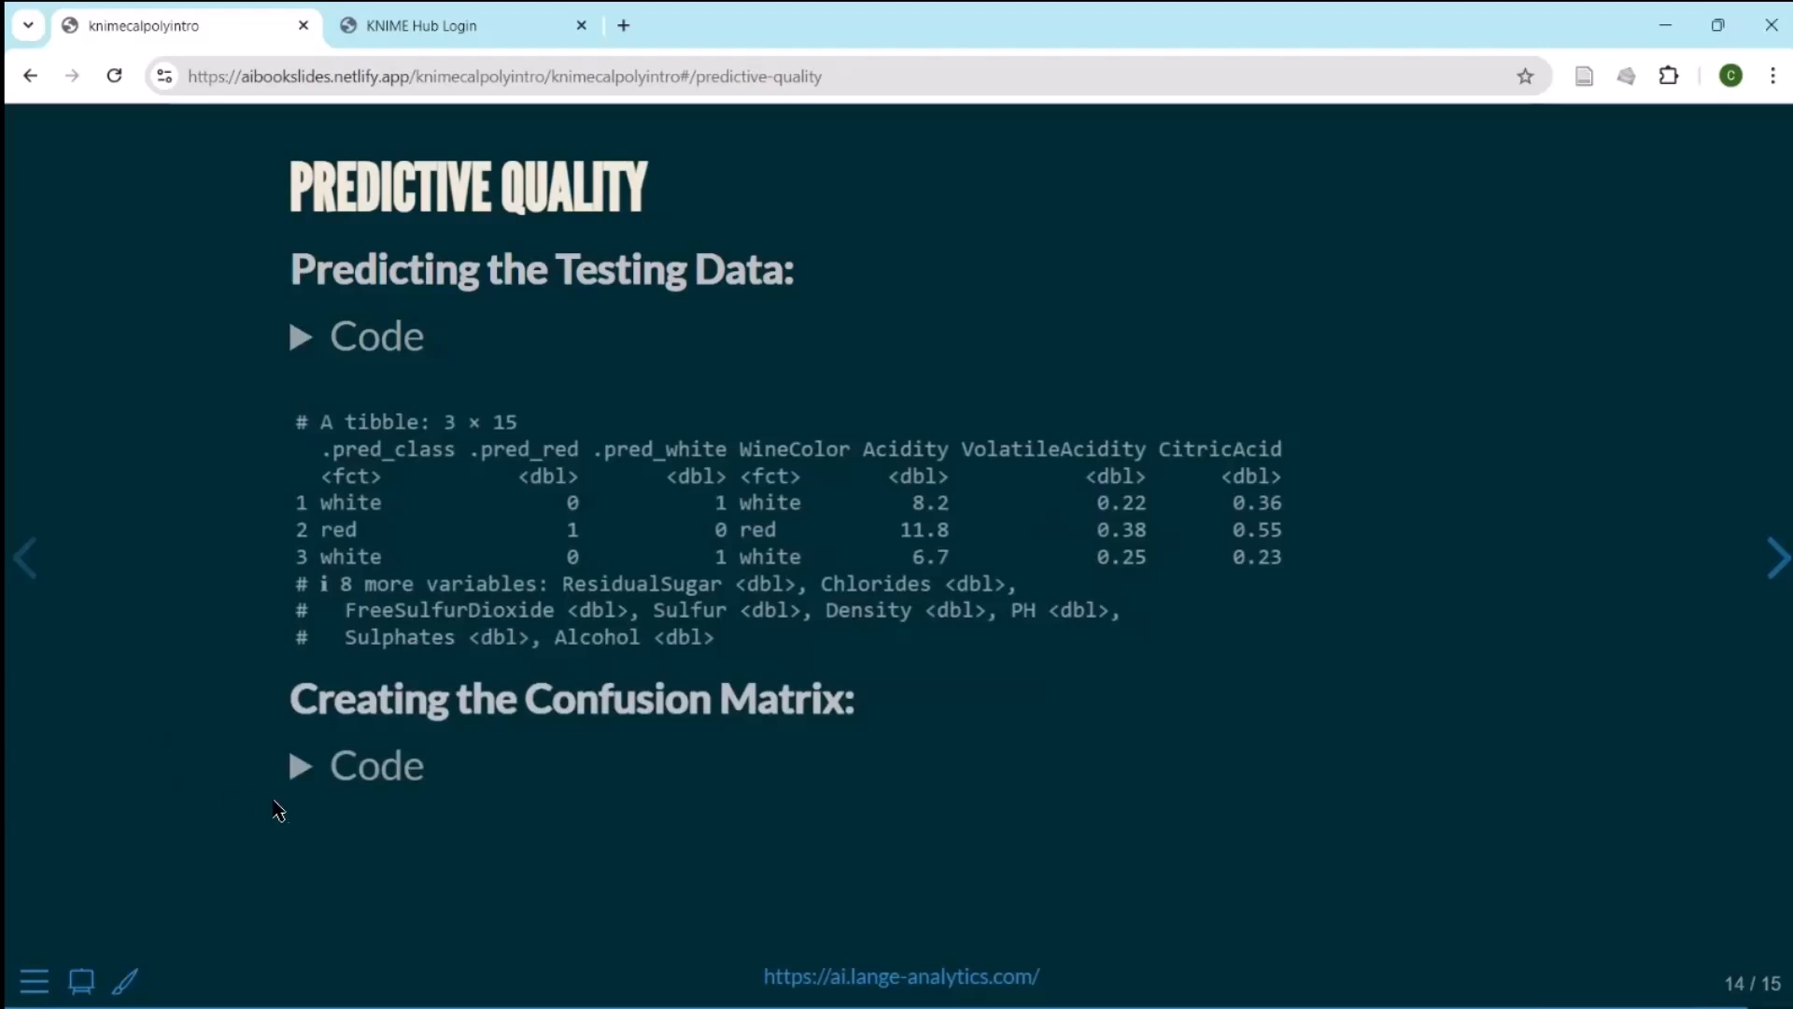
{"action": "left_click", "coordinate": [302, 764]}
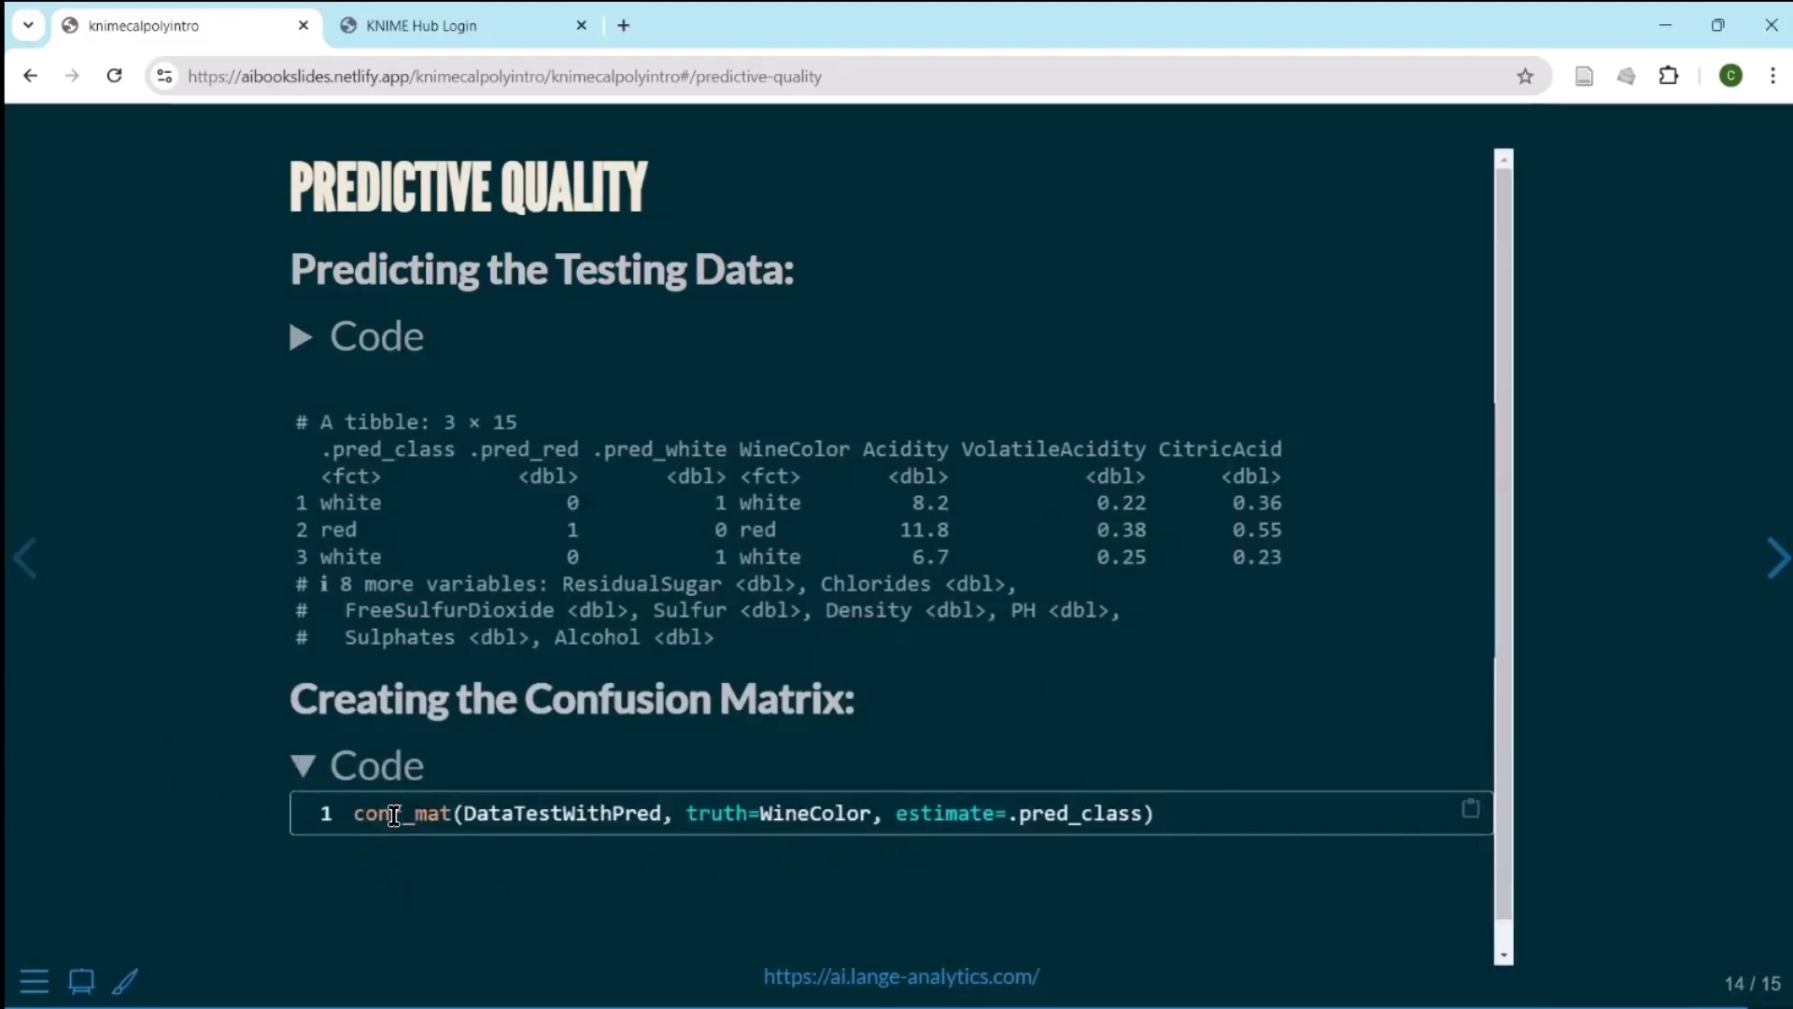
{"action": "left_click_drag", "start_coordinate": [465, 813], "coordinate": [661, 818]}
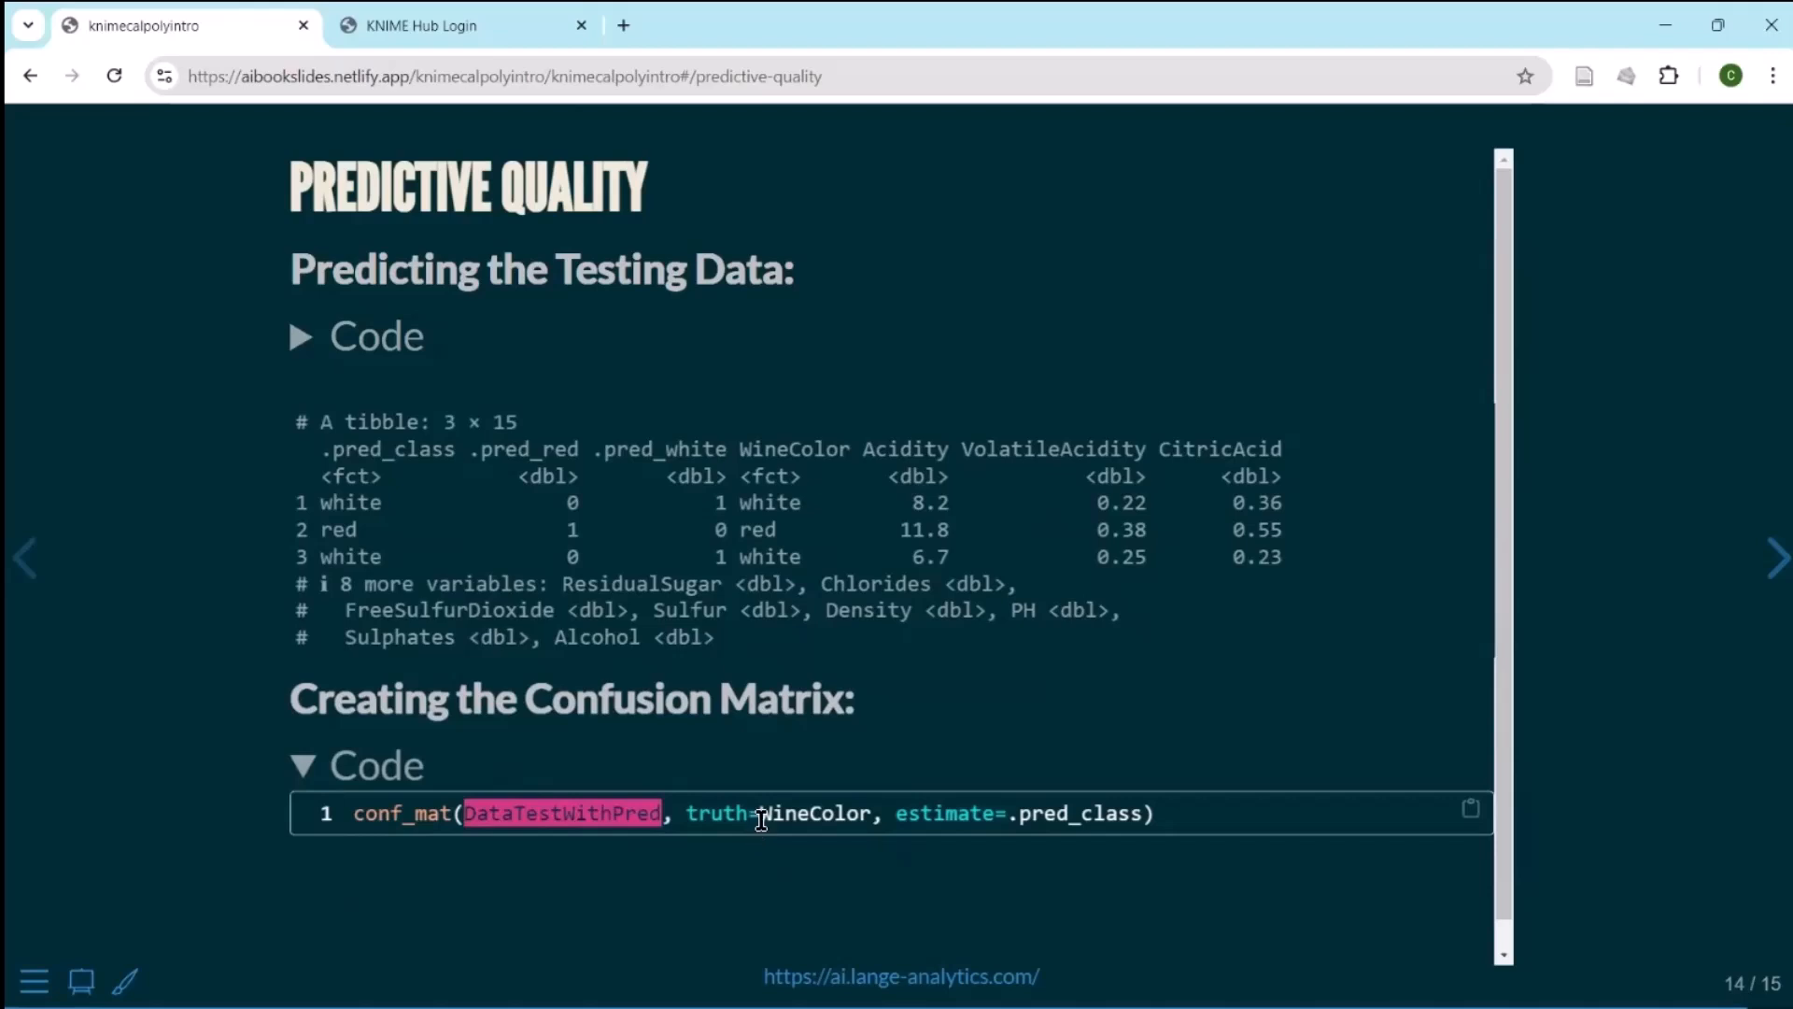
{"action": "left_click_drag", "start_coordinate": [759, 812], "coordinate": [871, 831]}
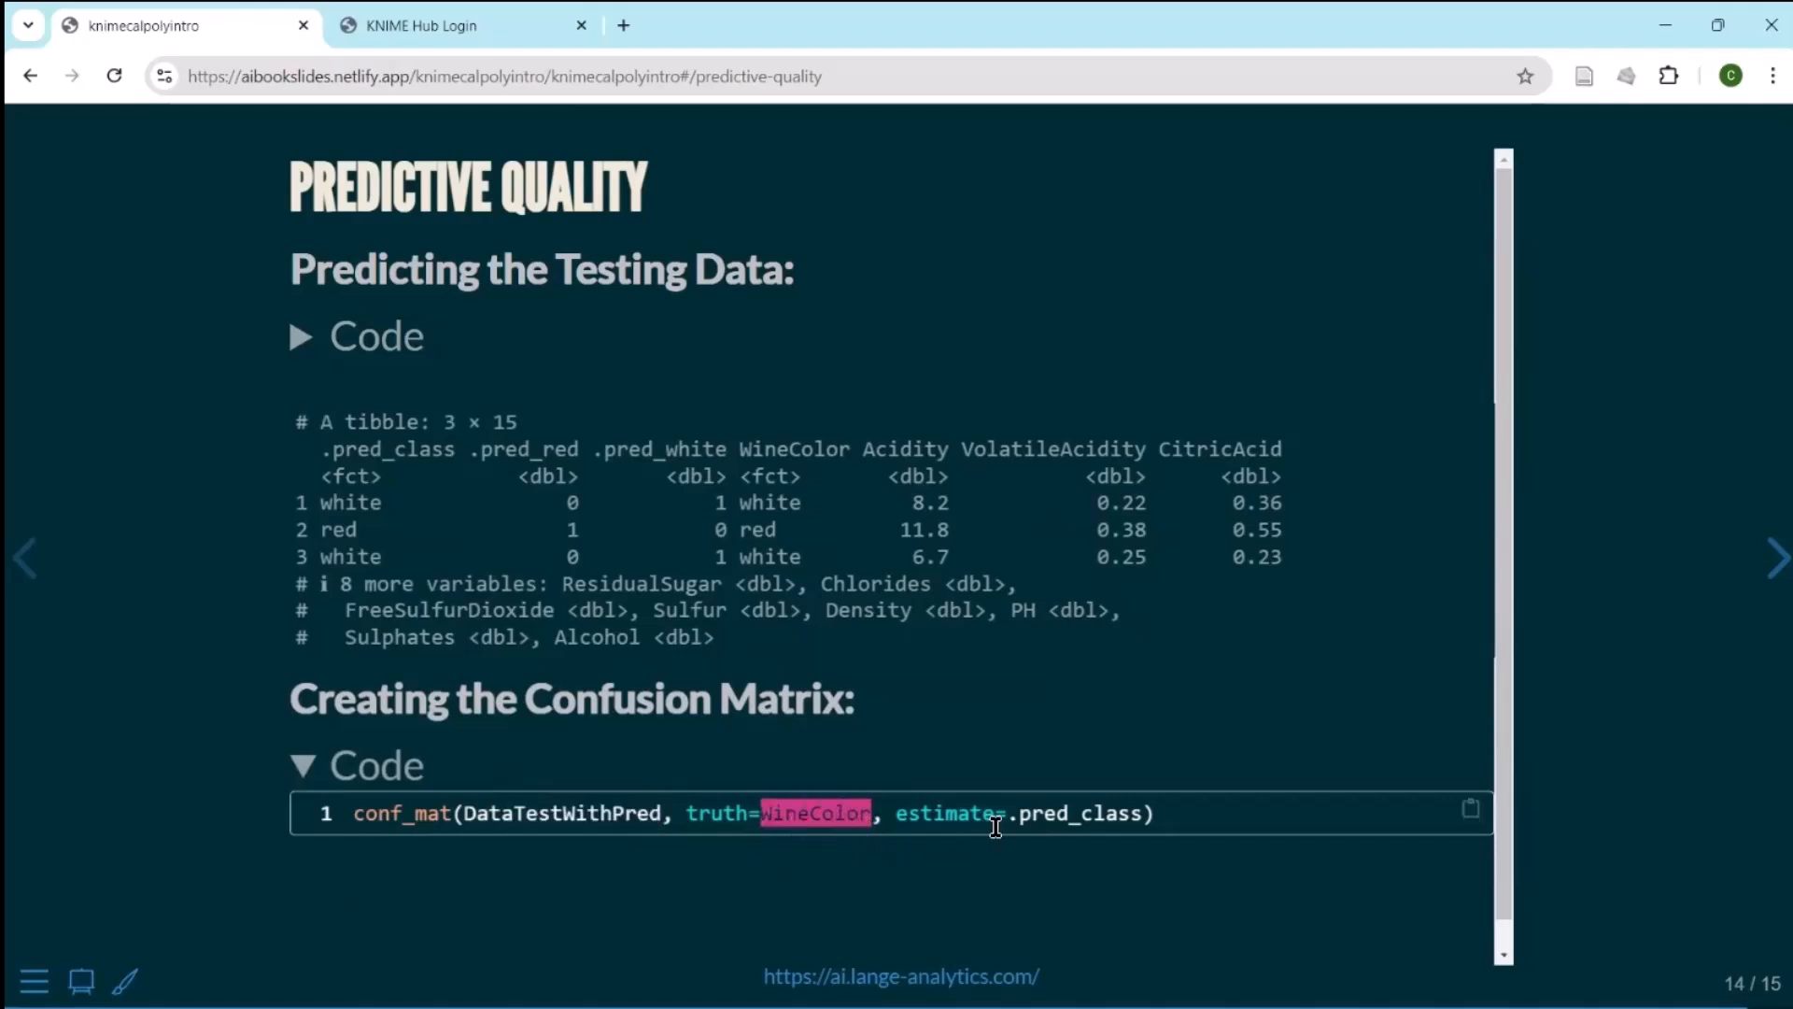
{"action": "left_click_drag", "start_coordinate": [1007, 813], "coordinate": [1141, 815]}
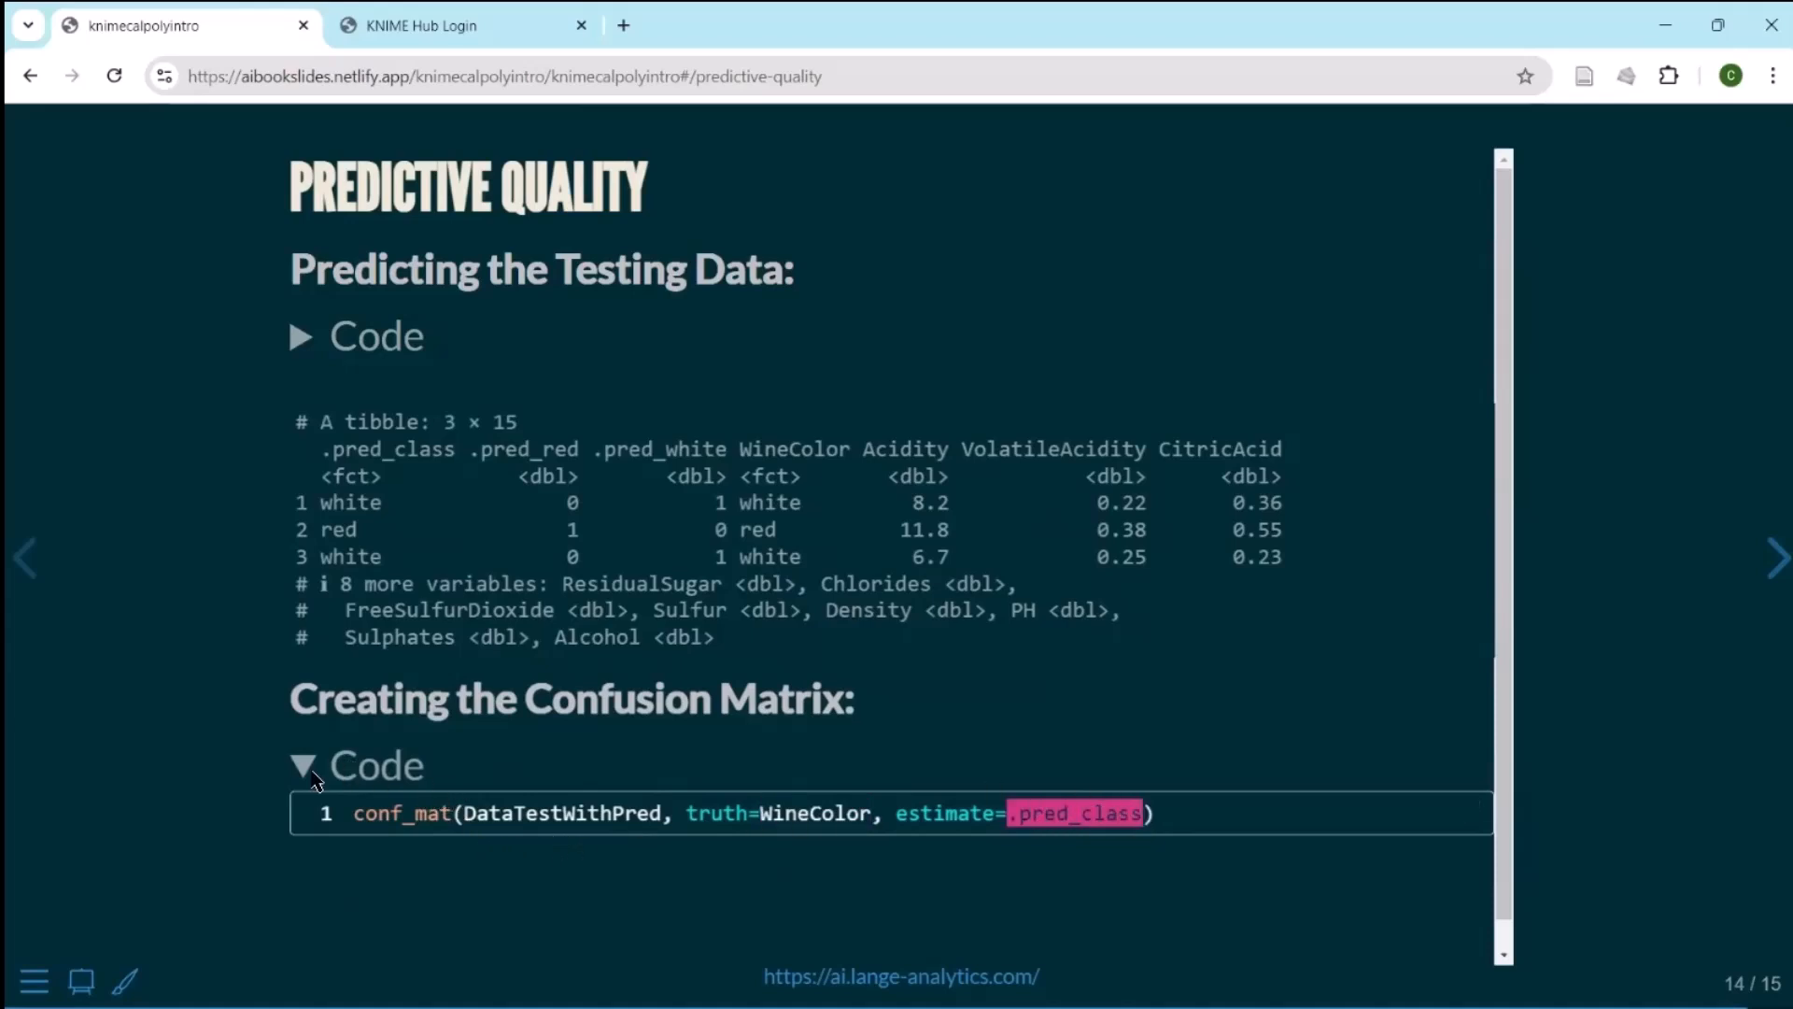
{"action": "left_click", "coordinate": [304, 770]}
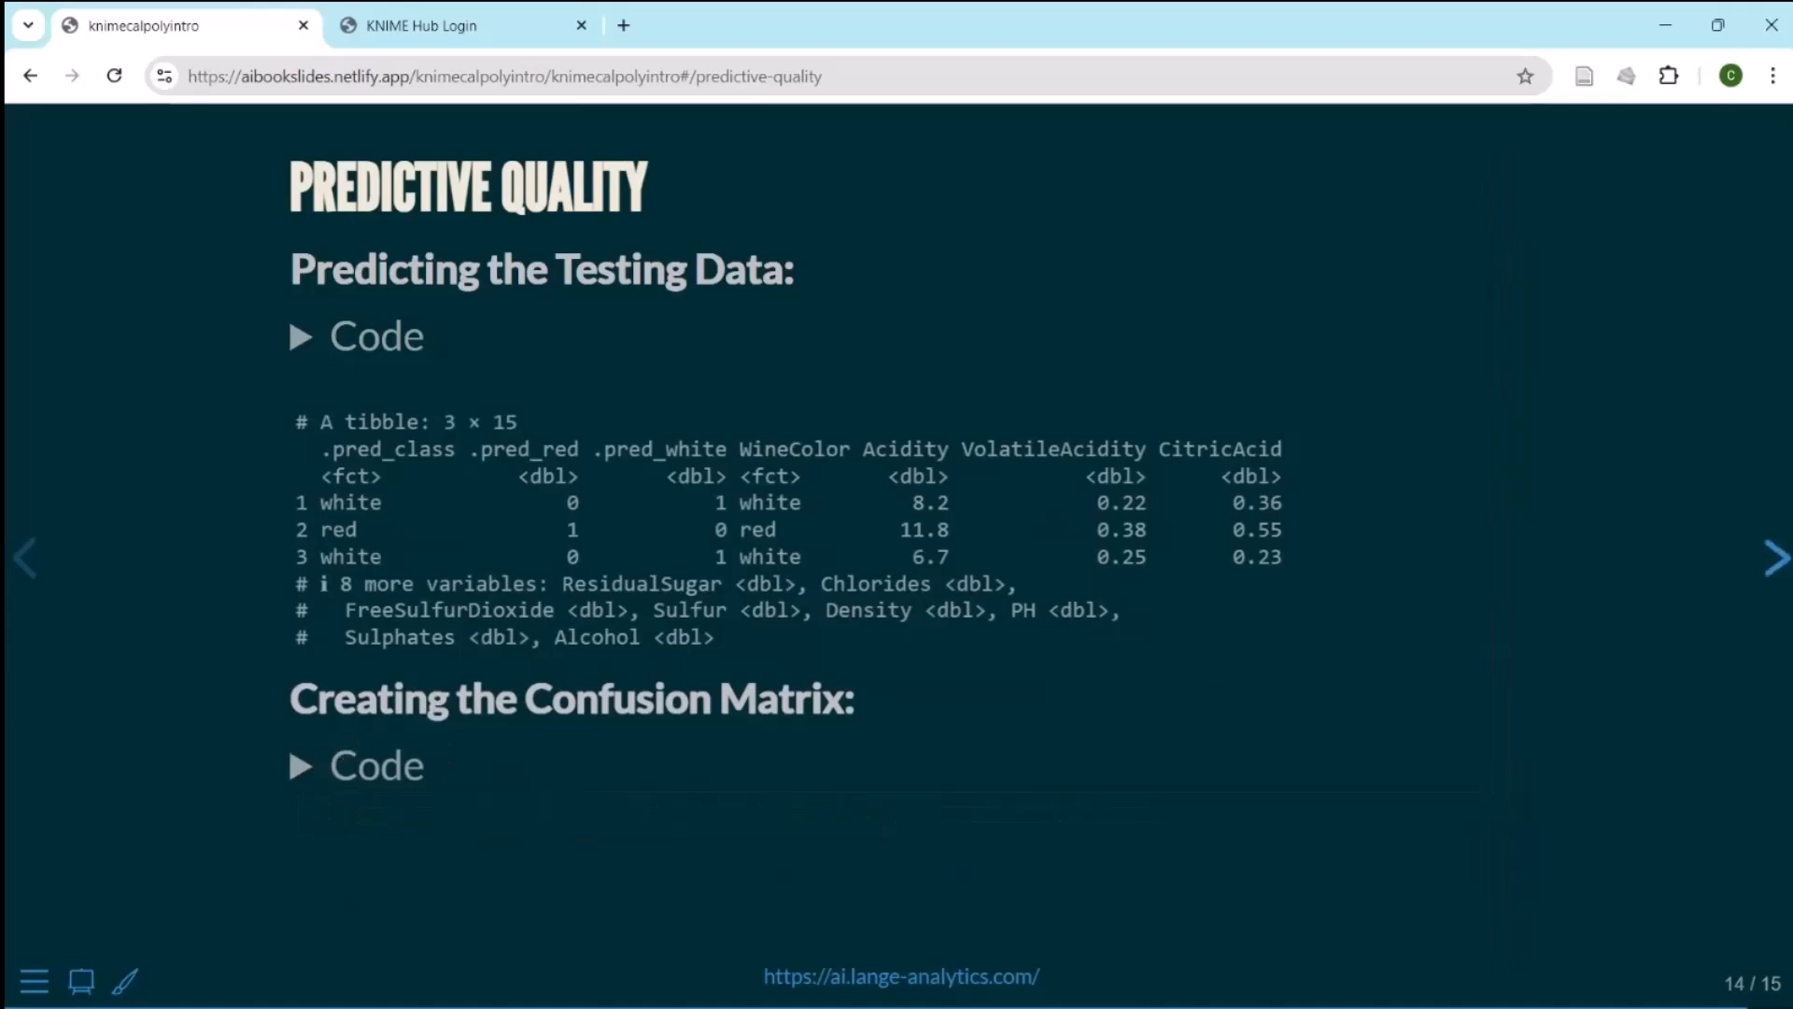
Step: Reveal the confusion matrix output and highlight the two misclassification counts for red and white wines
{"action": "left_click", "coordinate": [1778, 559]}
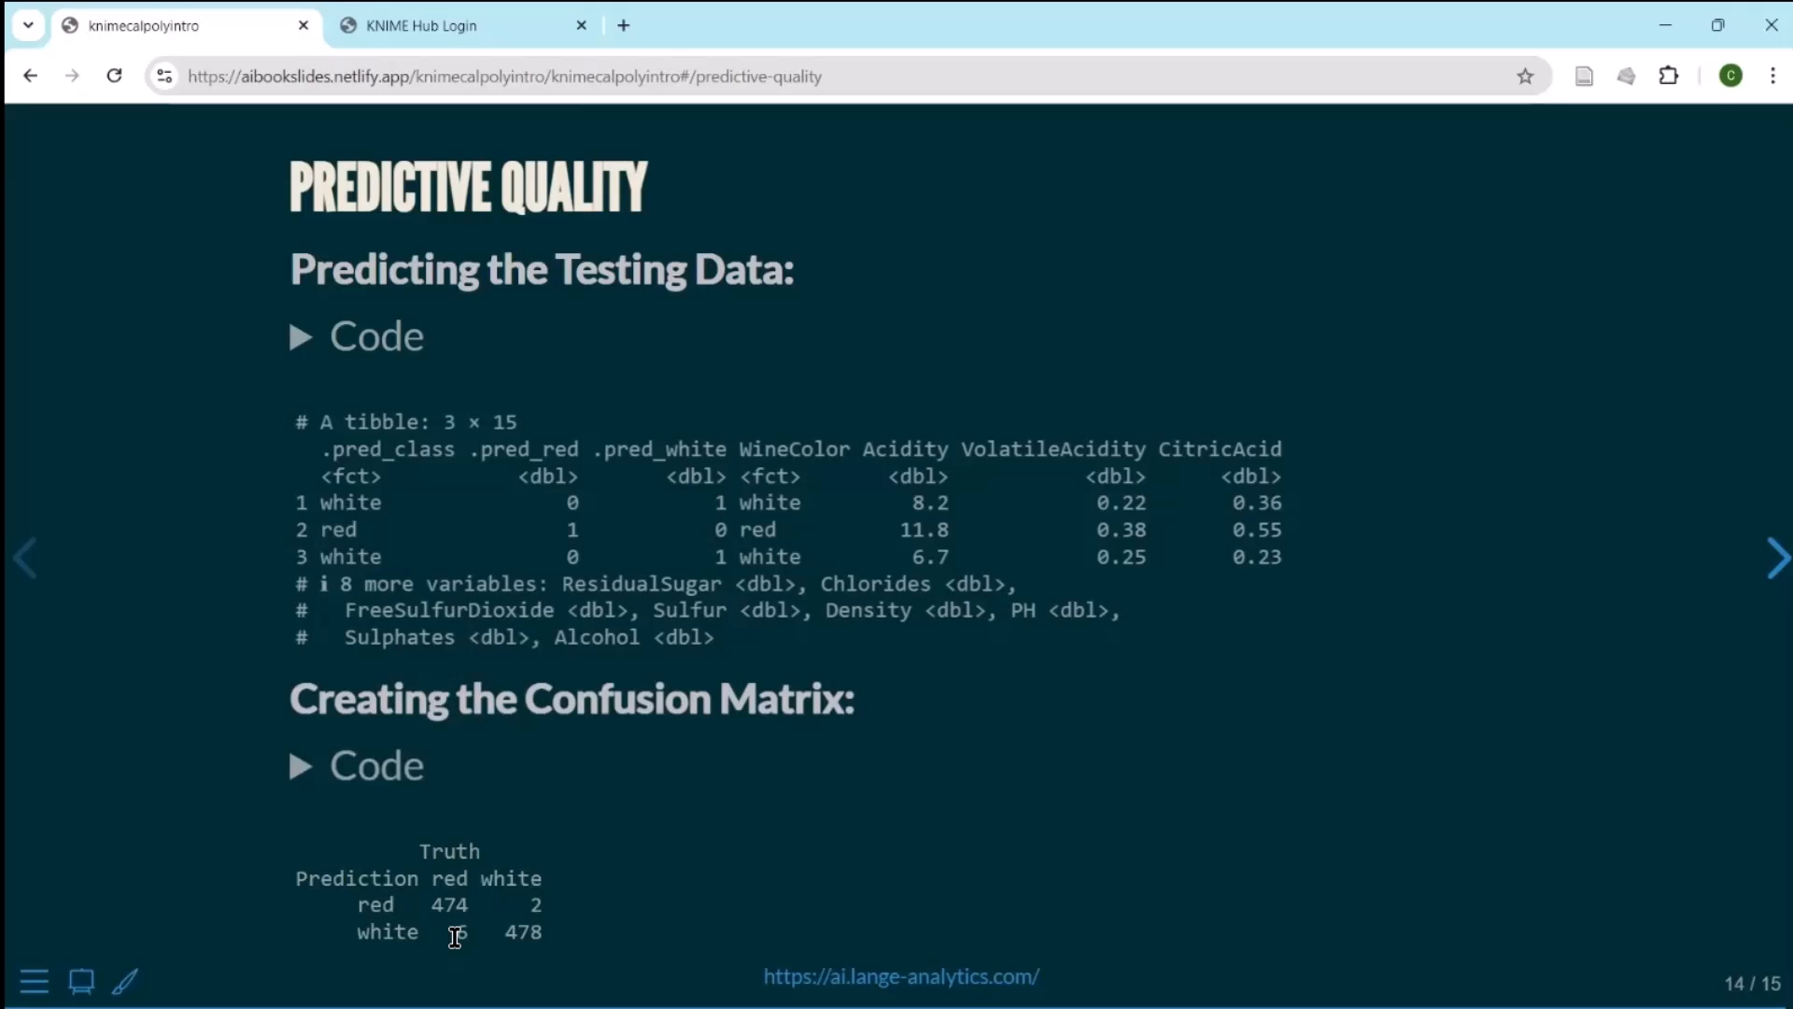
{"action": "left_click_drag", "start_coordinate": [455, 936], "coordinate": [470, 934]}
{"action": "left_click_drag", "start_coordinate": [528, 903], "coordinate": [546, 904]}
{"action": "left_click", "coordinate": [601, 860]}
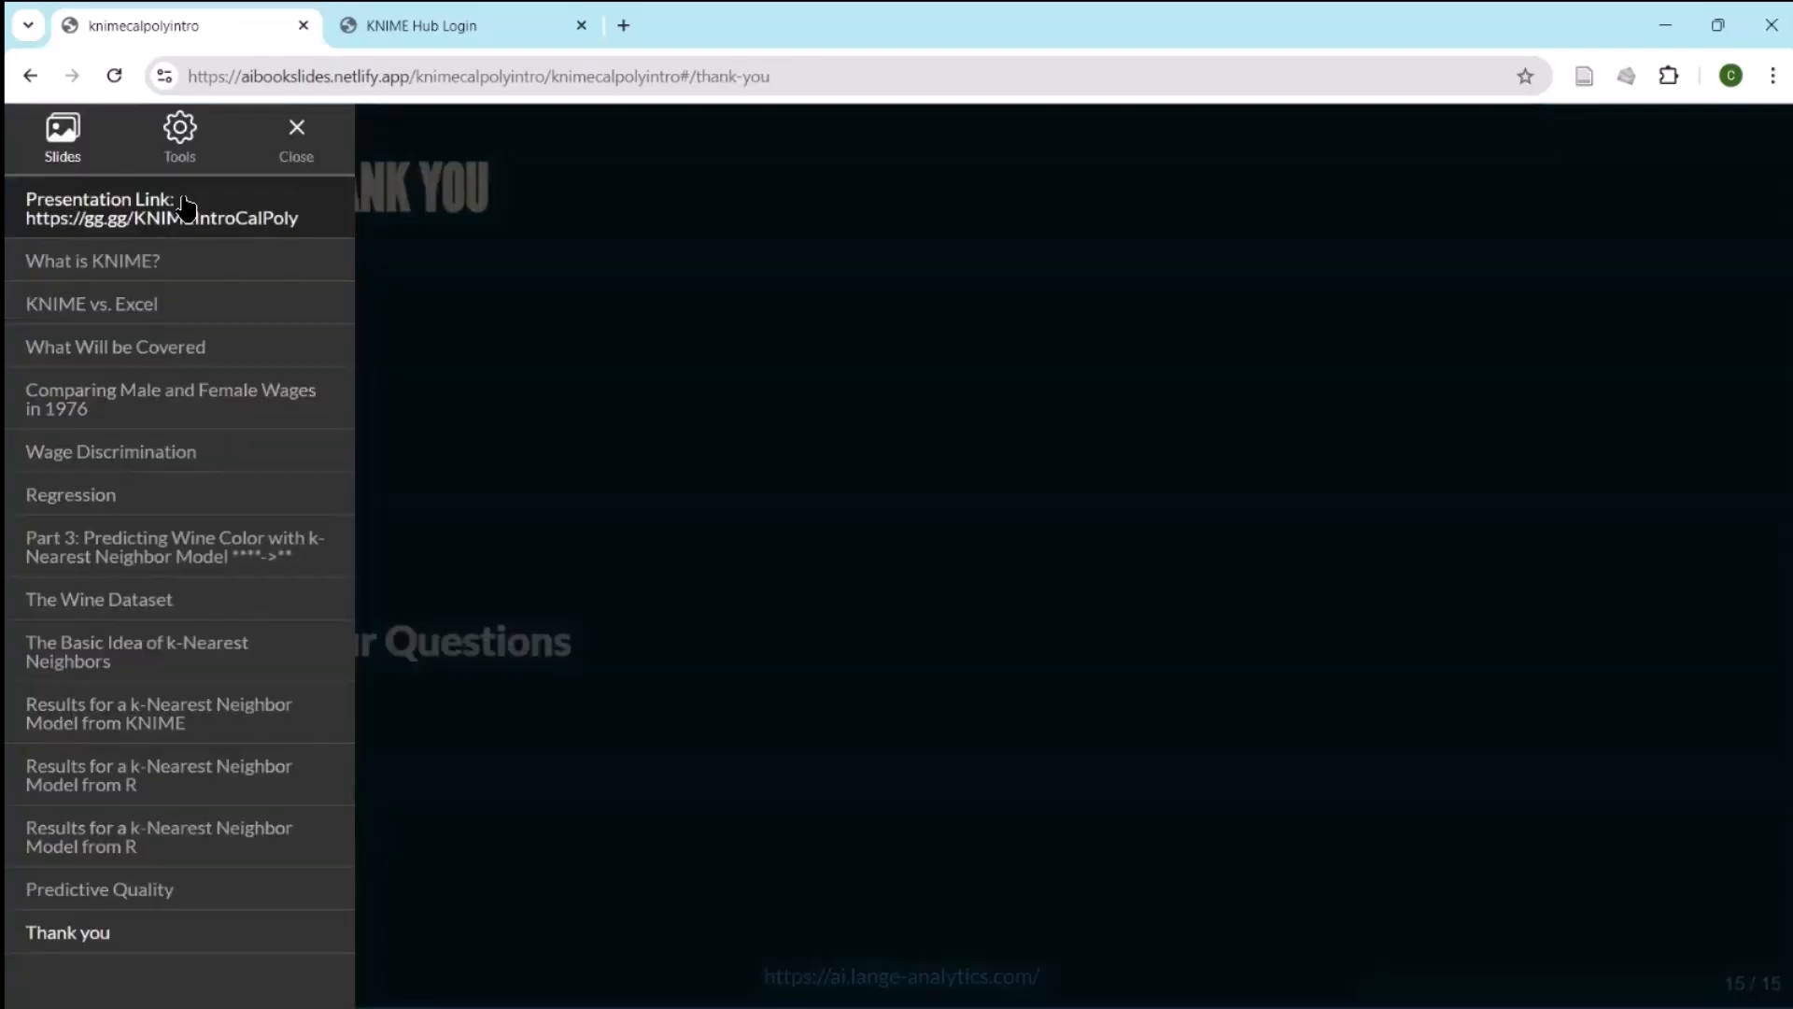
Step: Jump from the Thank You slide back to the opening Presentation Link slide
{"action": "left_click", "coordinate": [184, 208]}
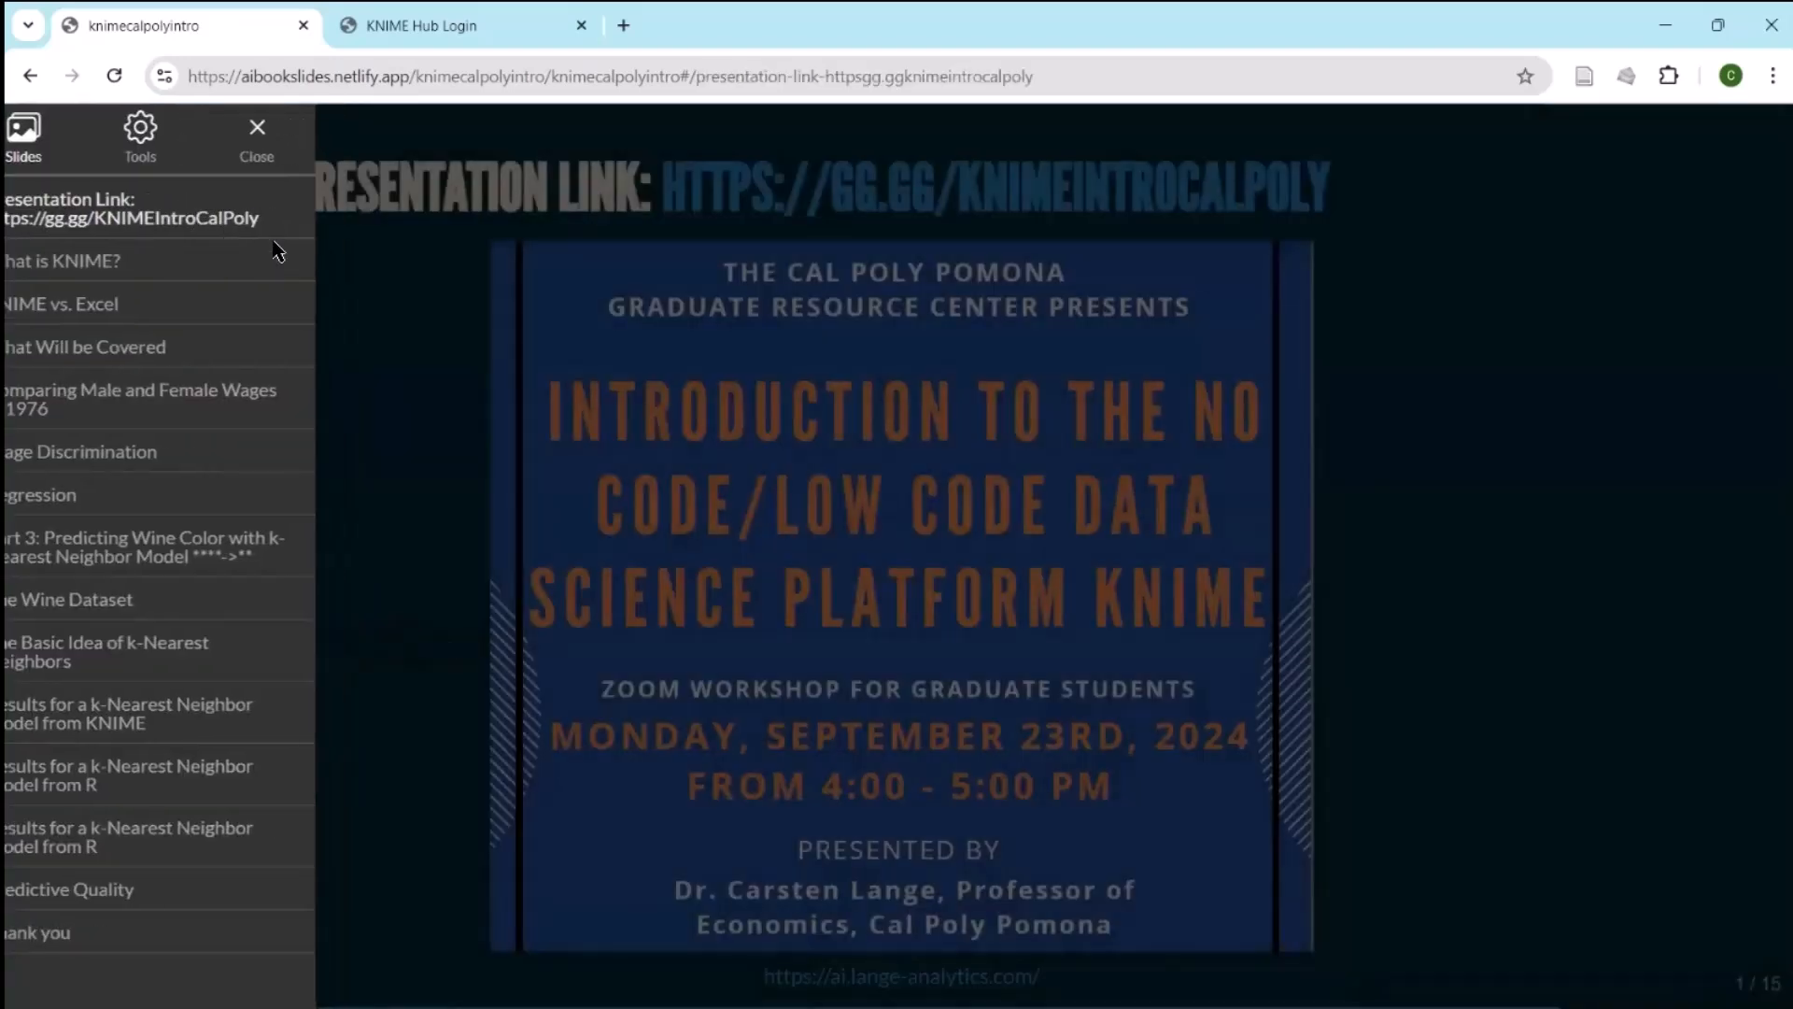